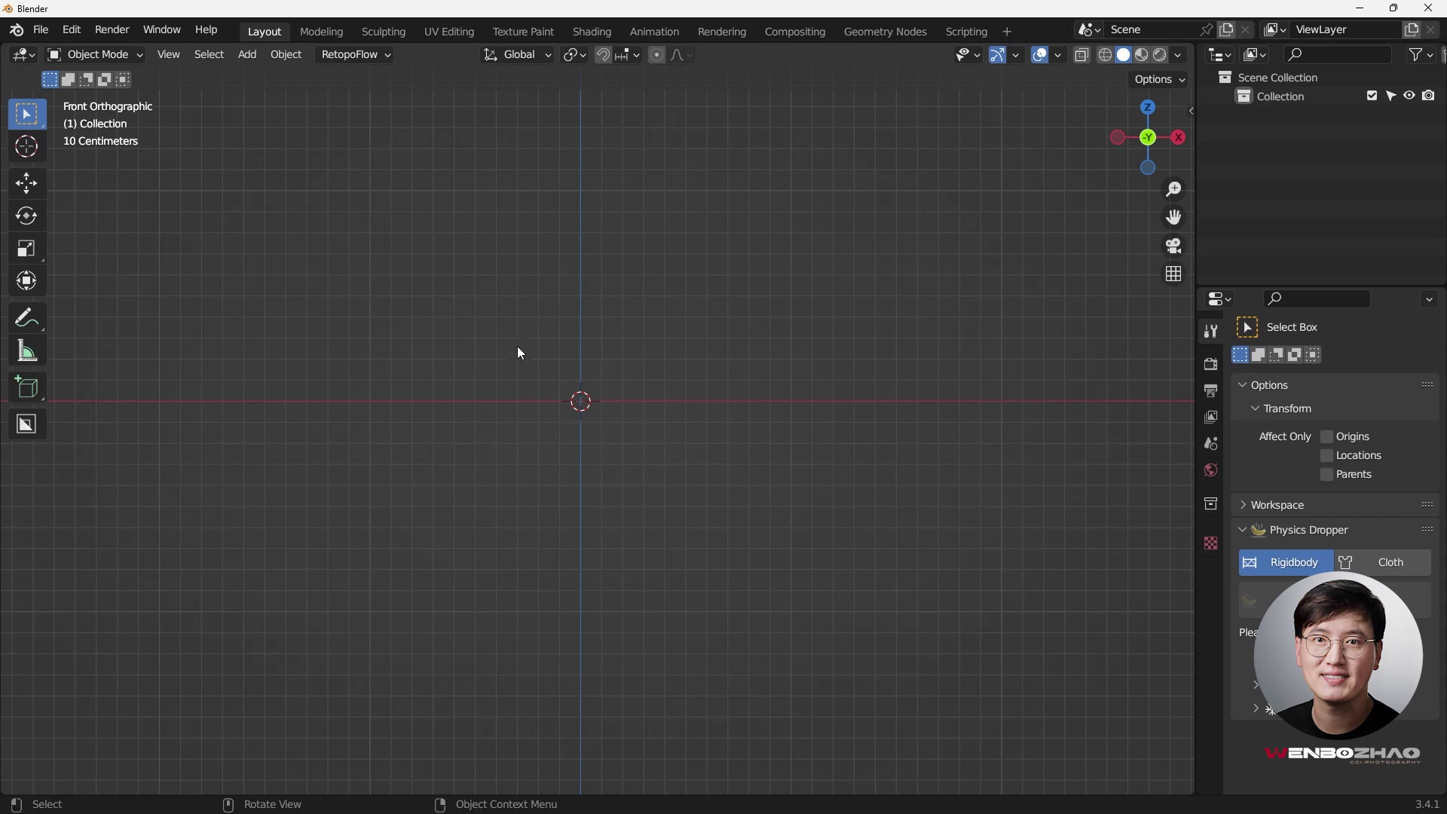
# Step: Add a mesh circle at the world origin with 16 vertices
pyautogui.hotkey('shift', 'a')
pyautogui.moveTo(526, 343)
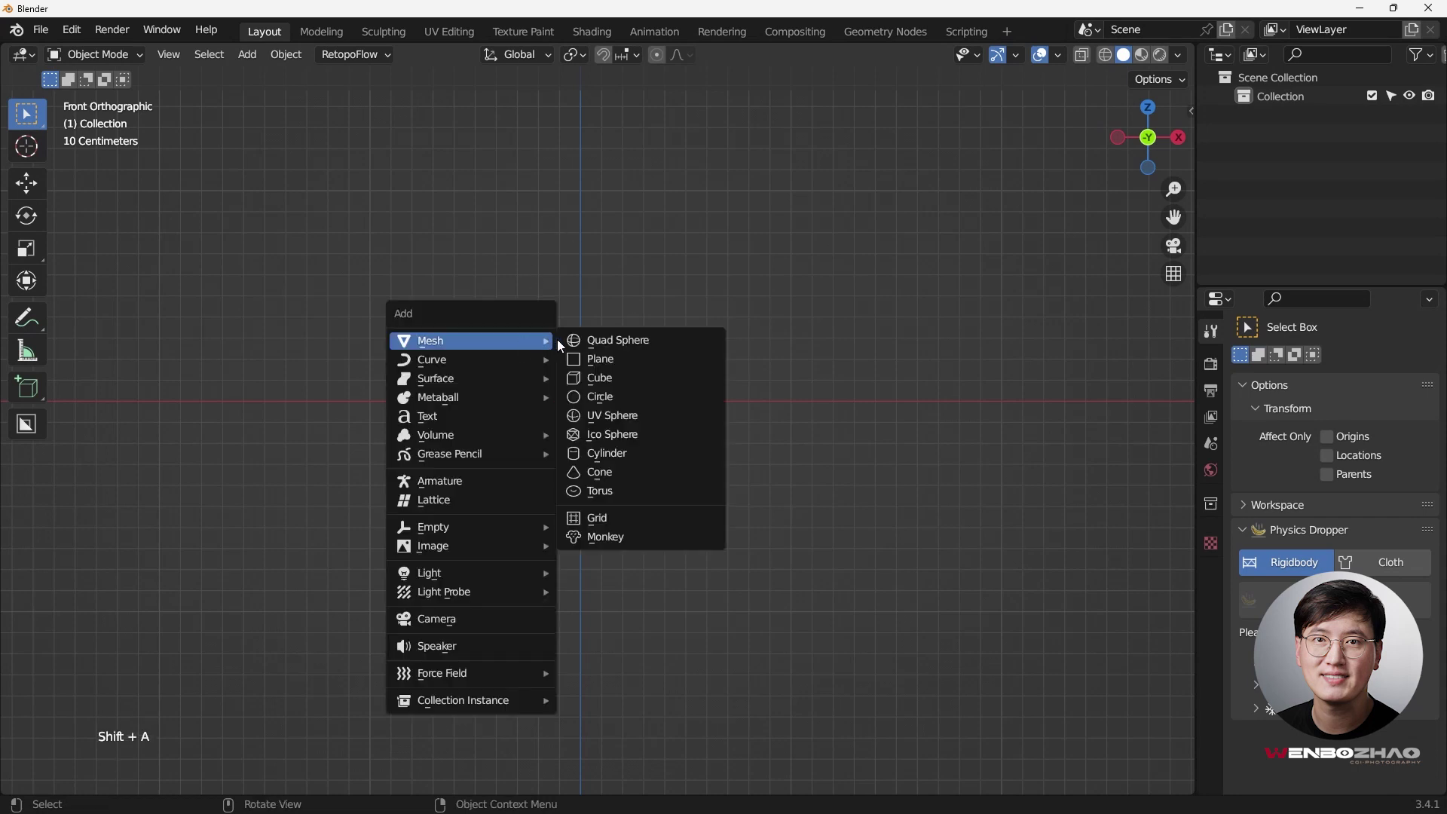
pyautogui.click(612, 400)
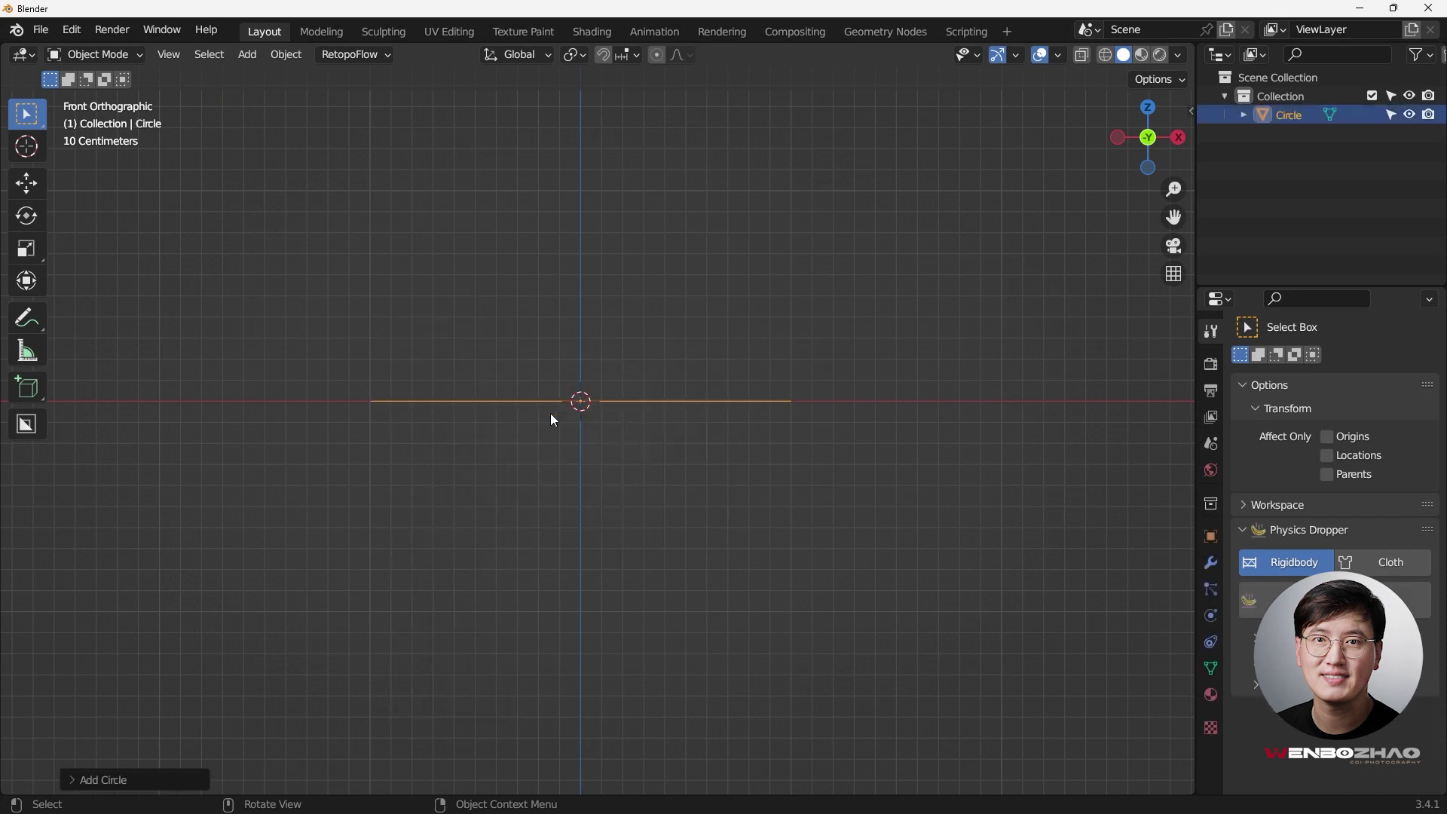
pyautogui.click(108, 777)
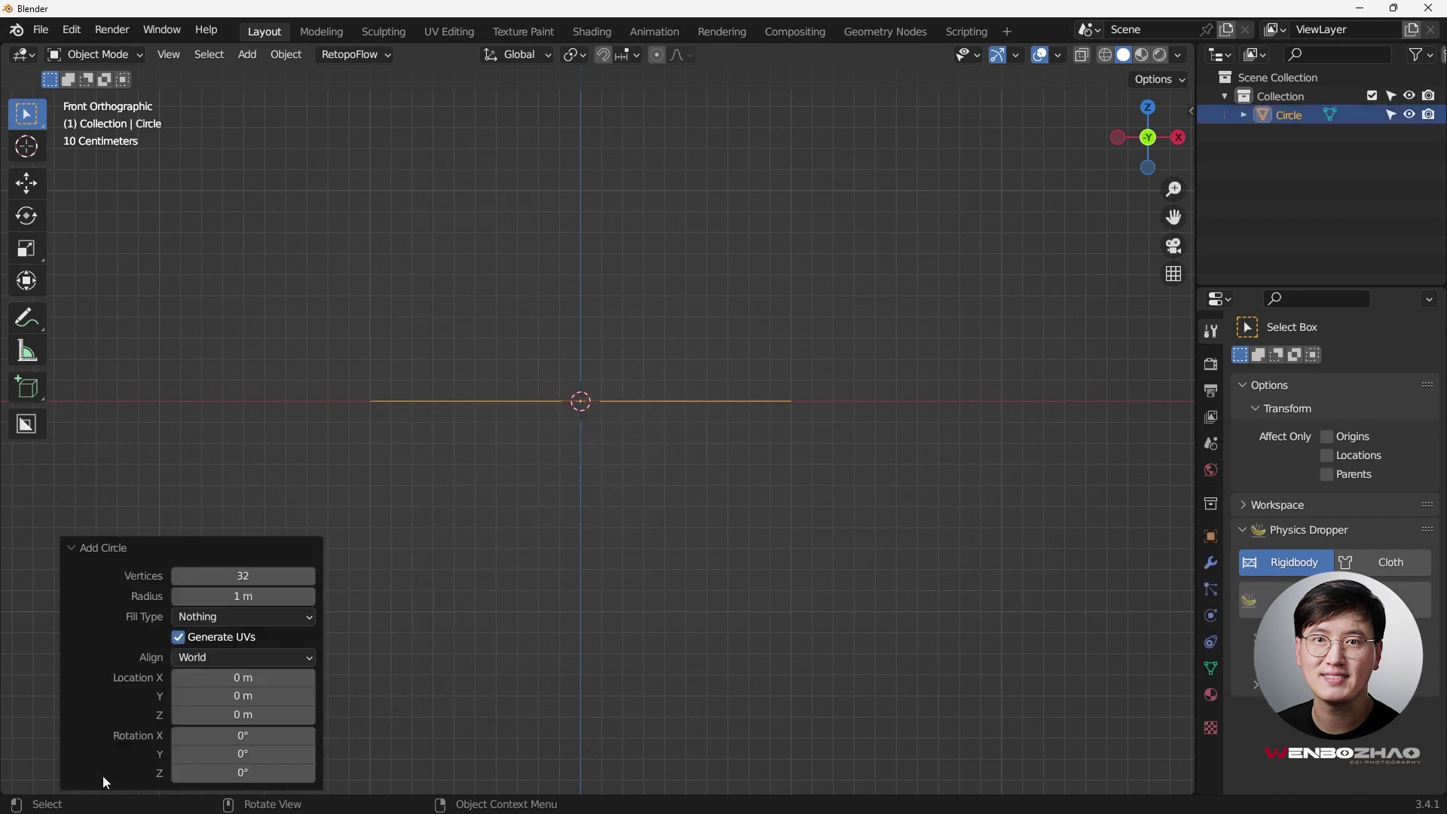
pyautogui.click(221, 575)
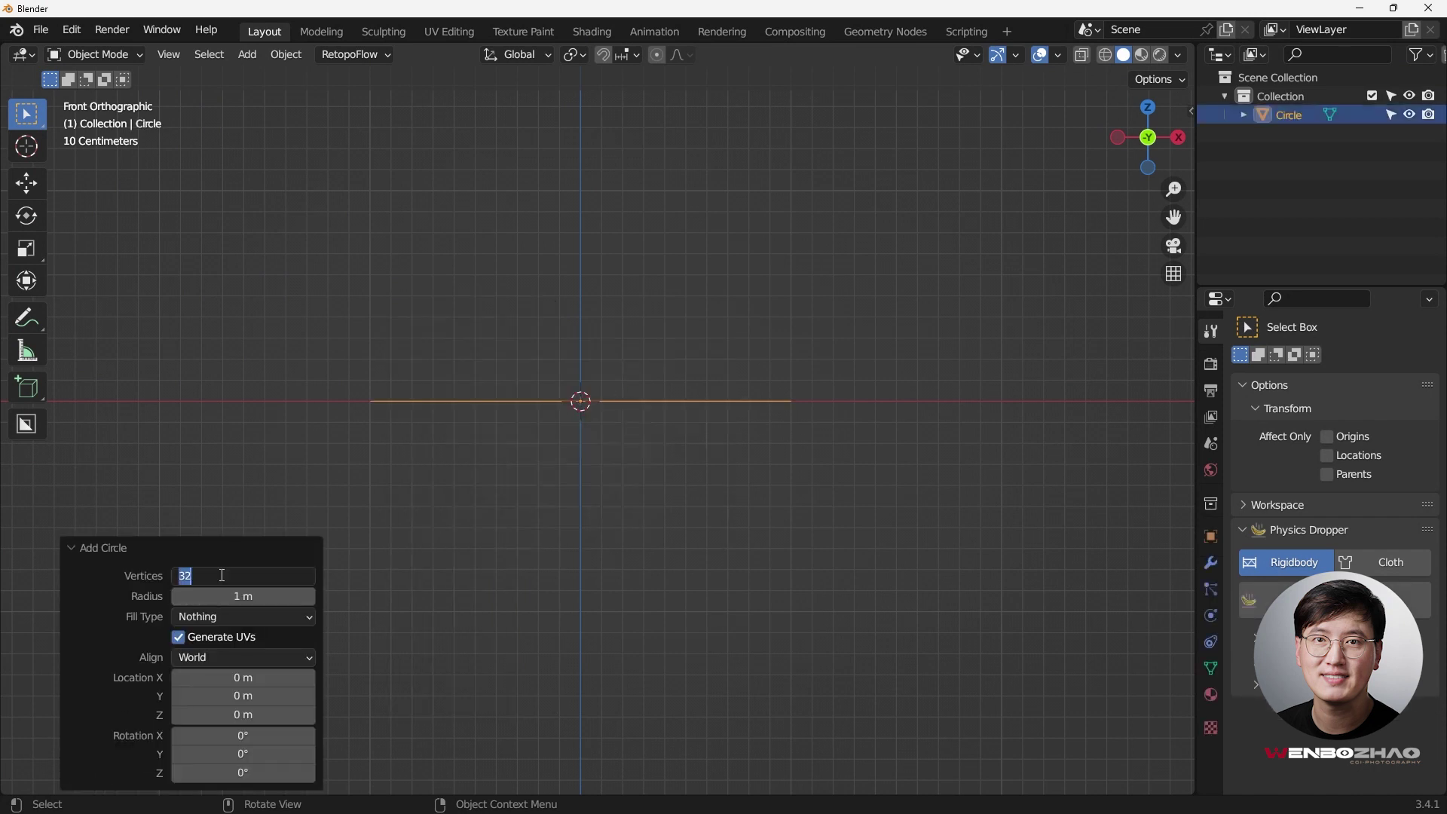
pyautogui.write('16')
pyautogui.press('Return')
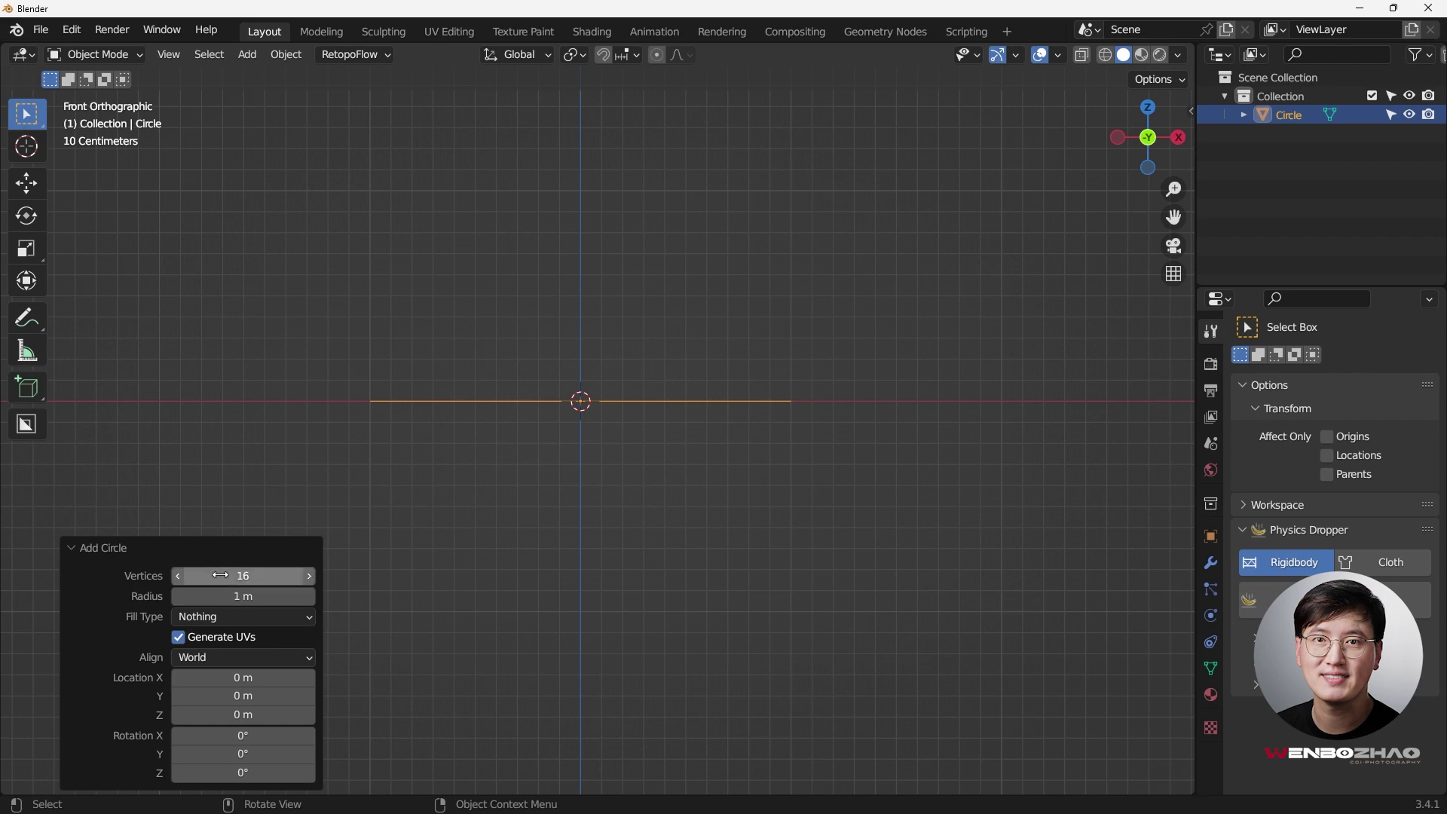
# Step: Set the circle's fill type to Triangle Fan and align it to the front view, then deselect it
pyautogui.click(224, 614)
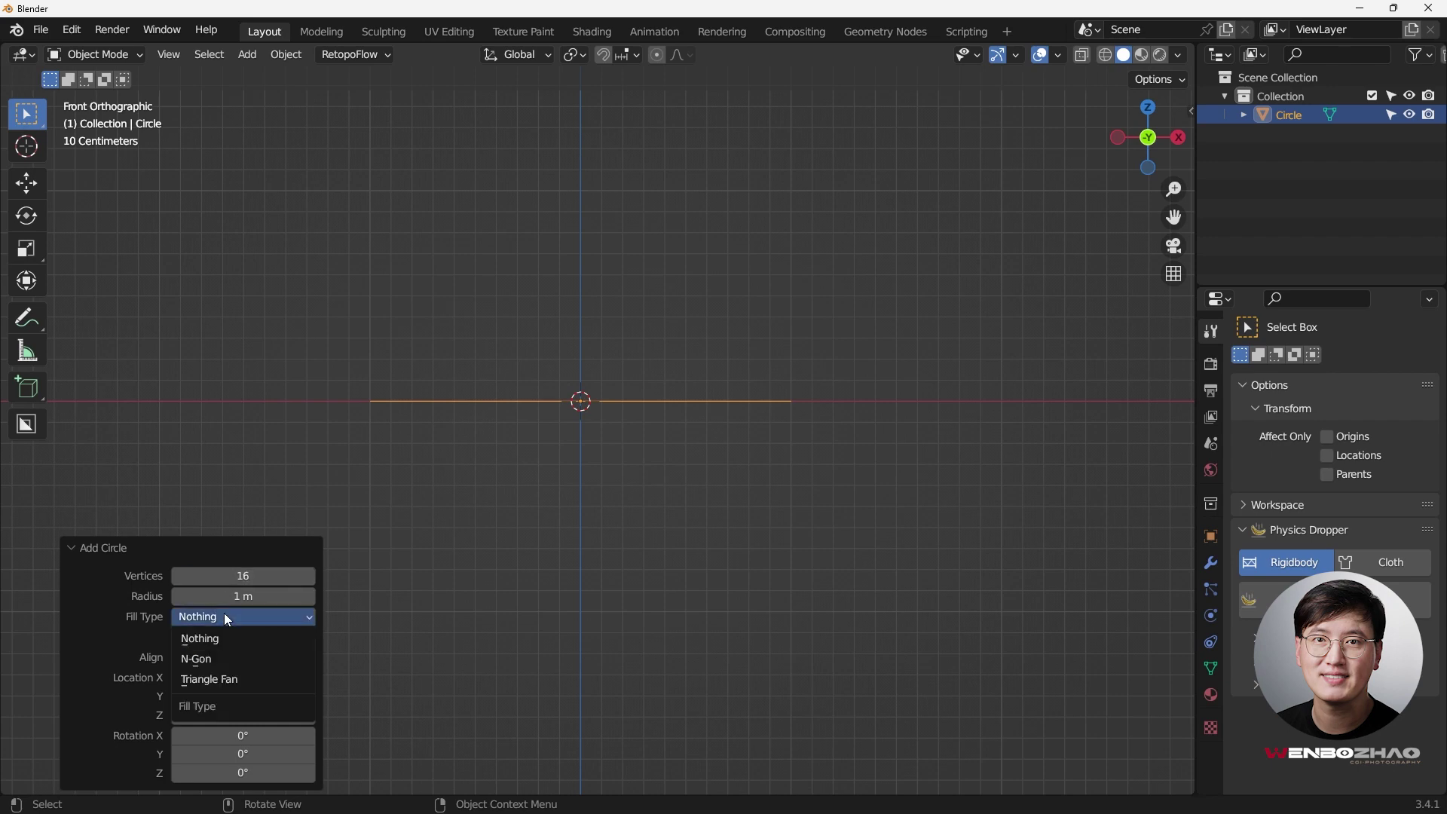
pyautogui.click(238, 677)
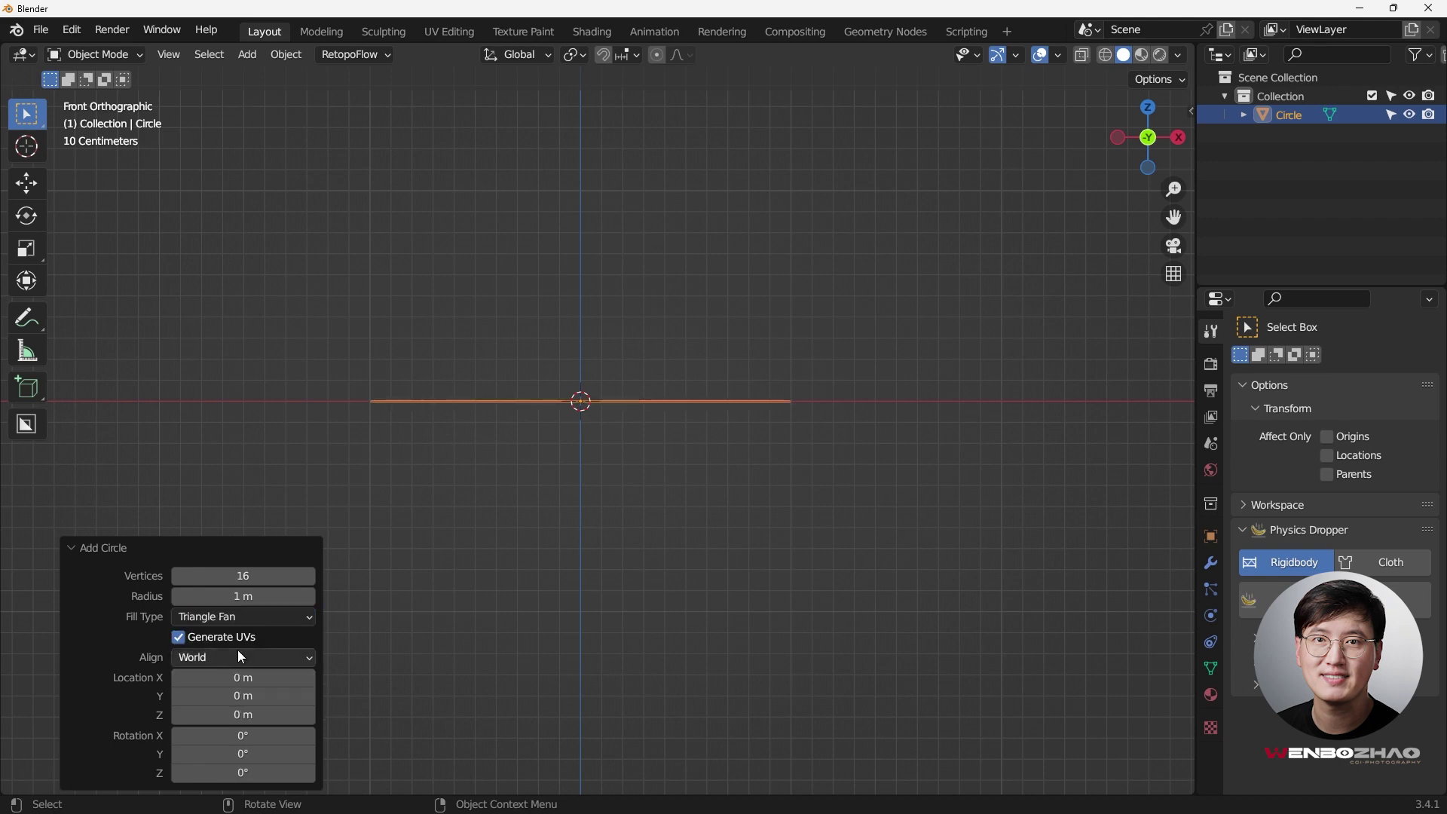
pyautogui.click(236, 656)
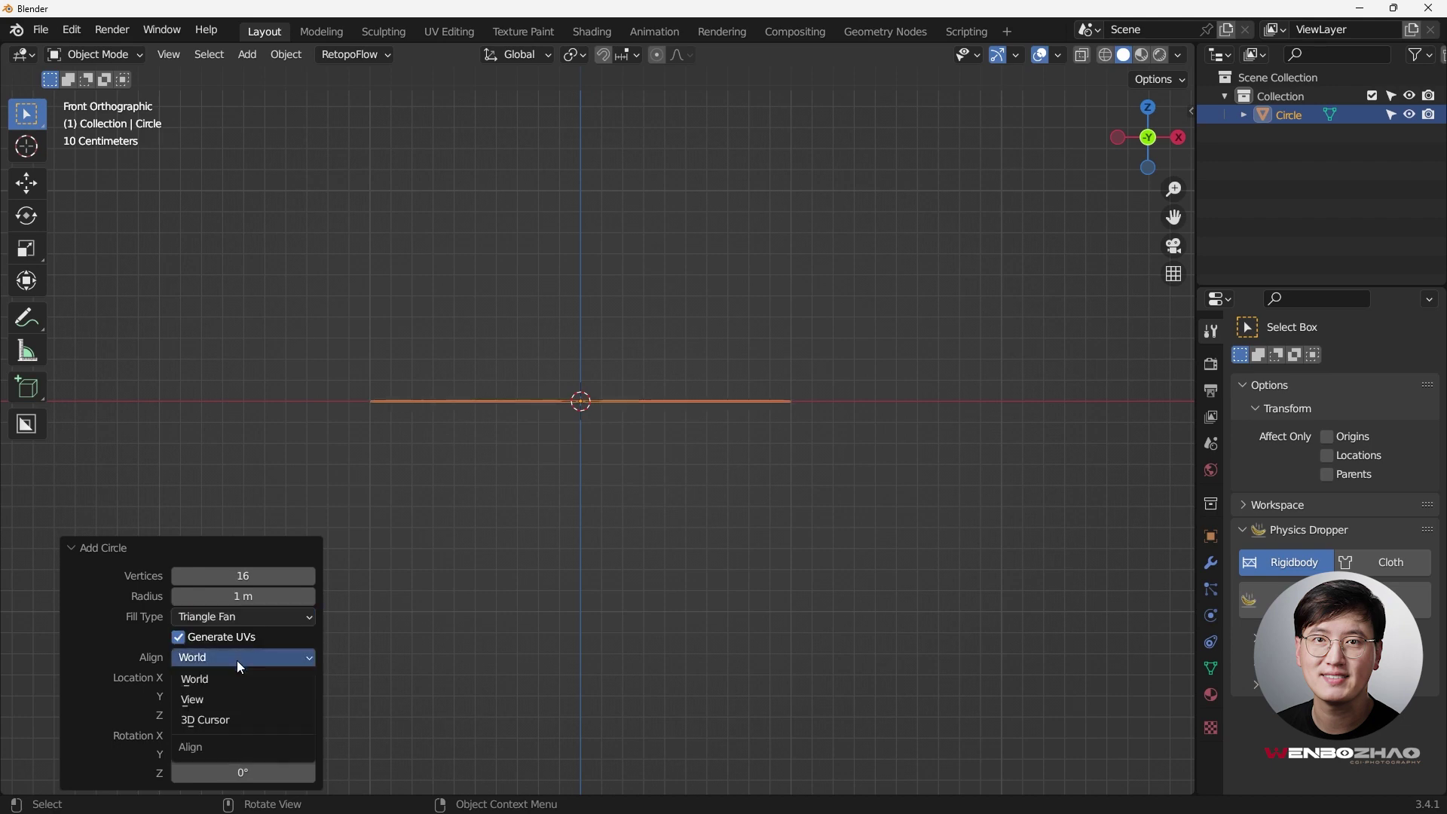
pyautogui.click(234, 699)
pyautogui.scroll(-2, 582, 468)
pyautogui.keyDown('shift'); pyautogui.moveTo(600, 469); pyautogui.dragTo(735, 482, button='middle'); pyautogui.keyUp('shift')
pyautogui.scroll(2, 701, 448)
pyautogui.moveTo(684, 442)
pyautogui.keyDown('shift'); pyautogui.mouseDown(button='middle')
pyautogui.moveTo(541, 431)
pyautogui.moveTo(659, 454)
pyautogui.mouseUp(button='middle'); pyautogui.keyUp('shift')
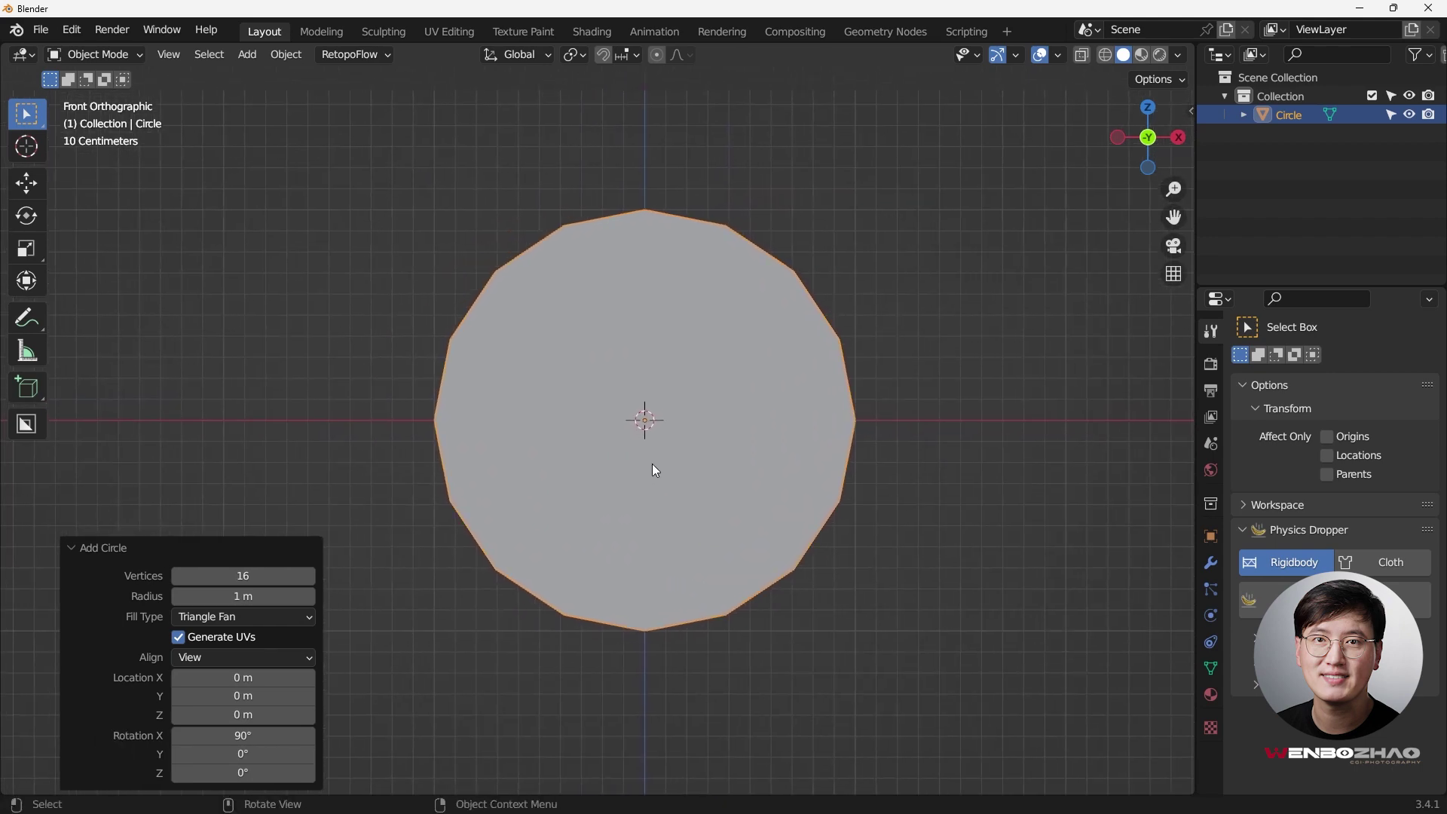
pyautogui.click(951, 416)
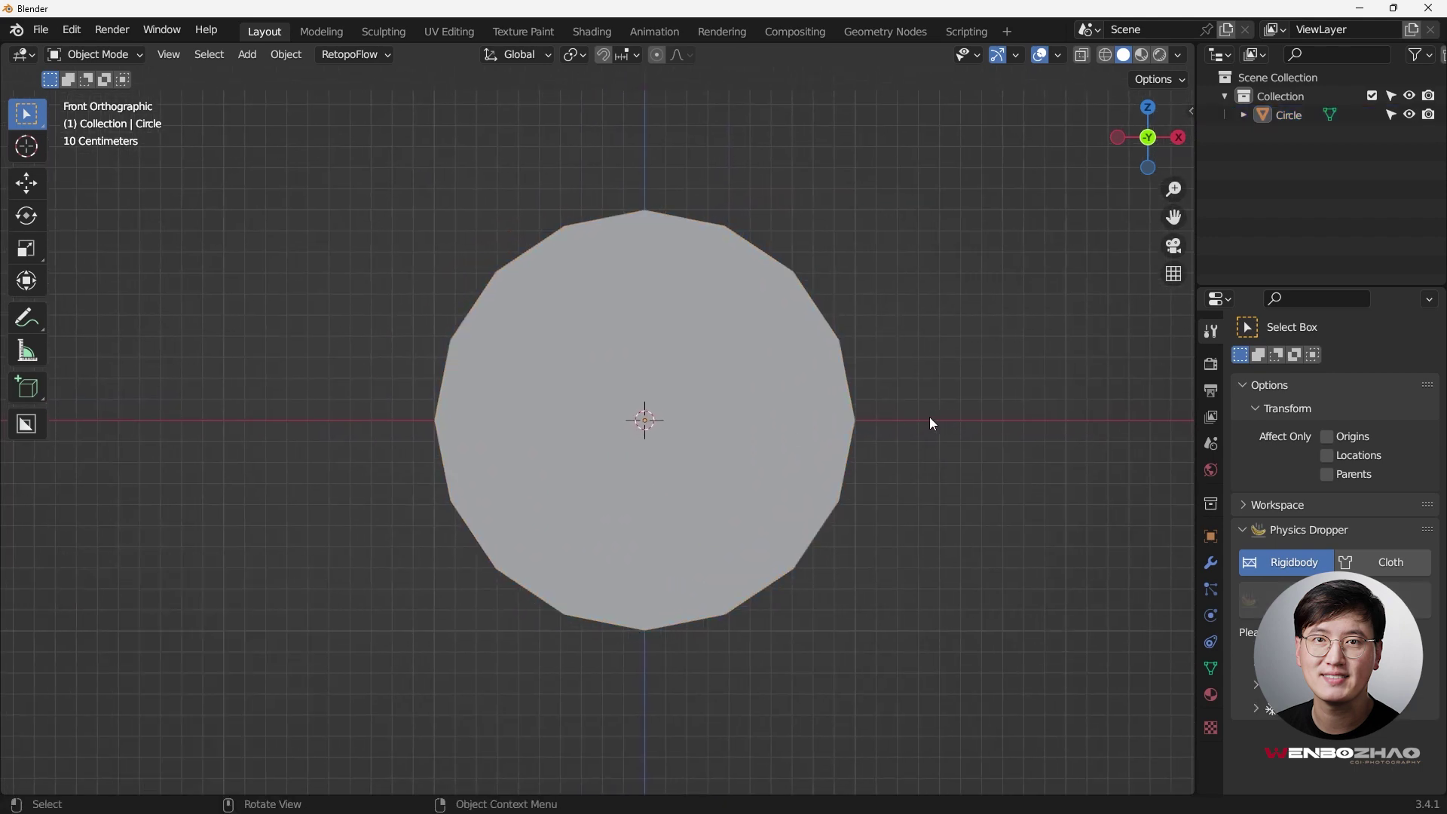
# Step: In Edit Mode, delete the seven vertices below the circle's horizontal centre line to leave a half disc
pyautogui.press('Tab')
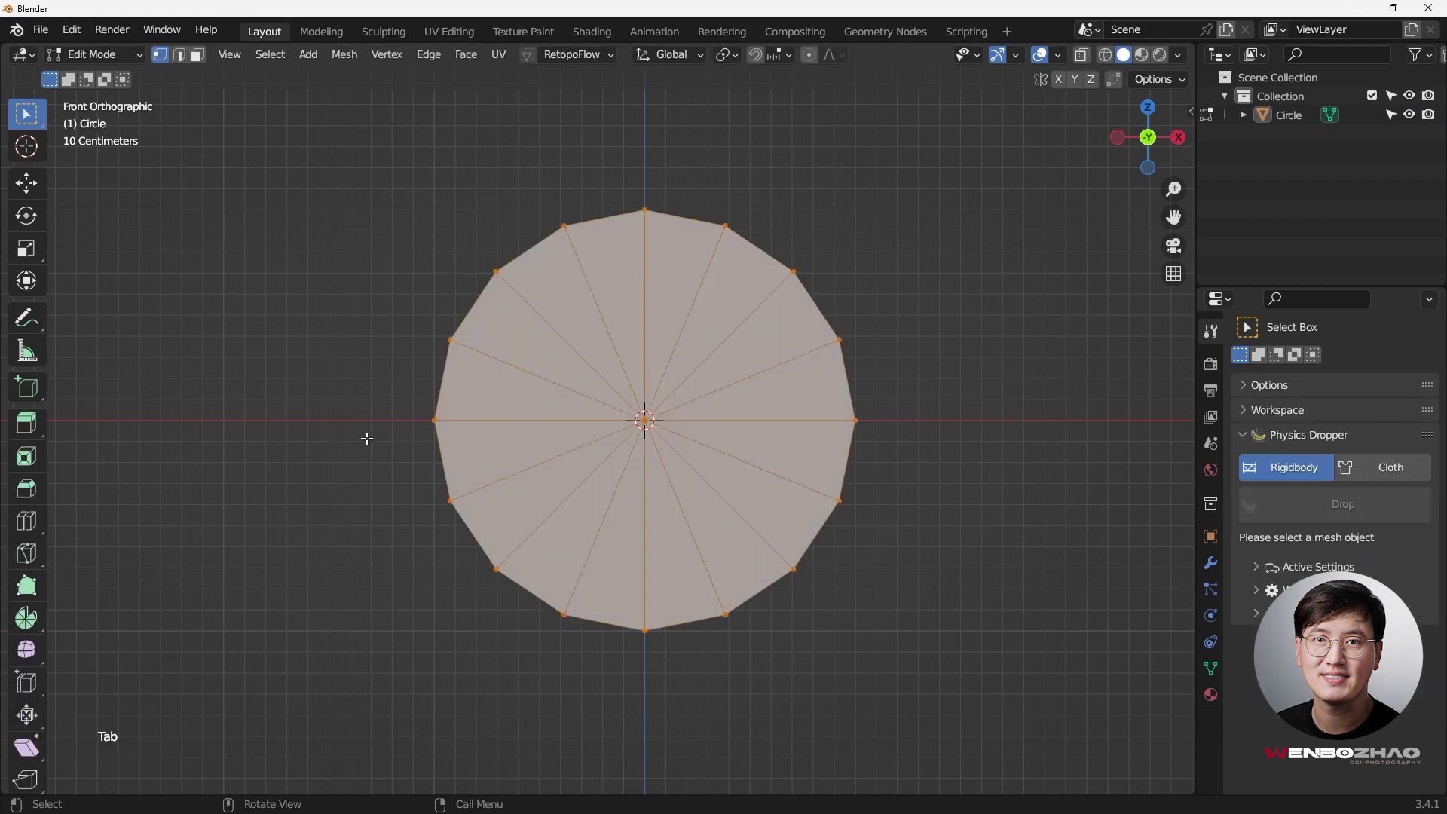
pyautogui.moveTo(364, 435); pyautogui.dragTo(974, 668)
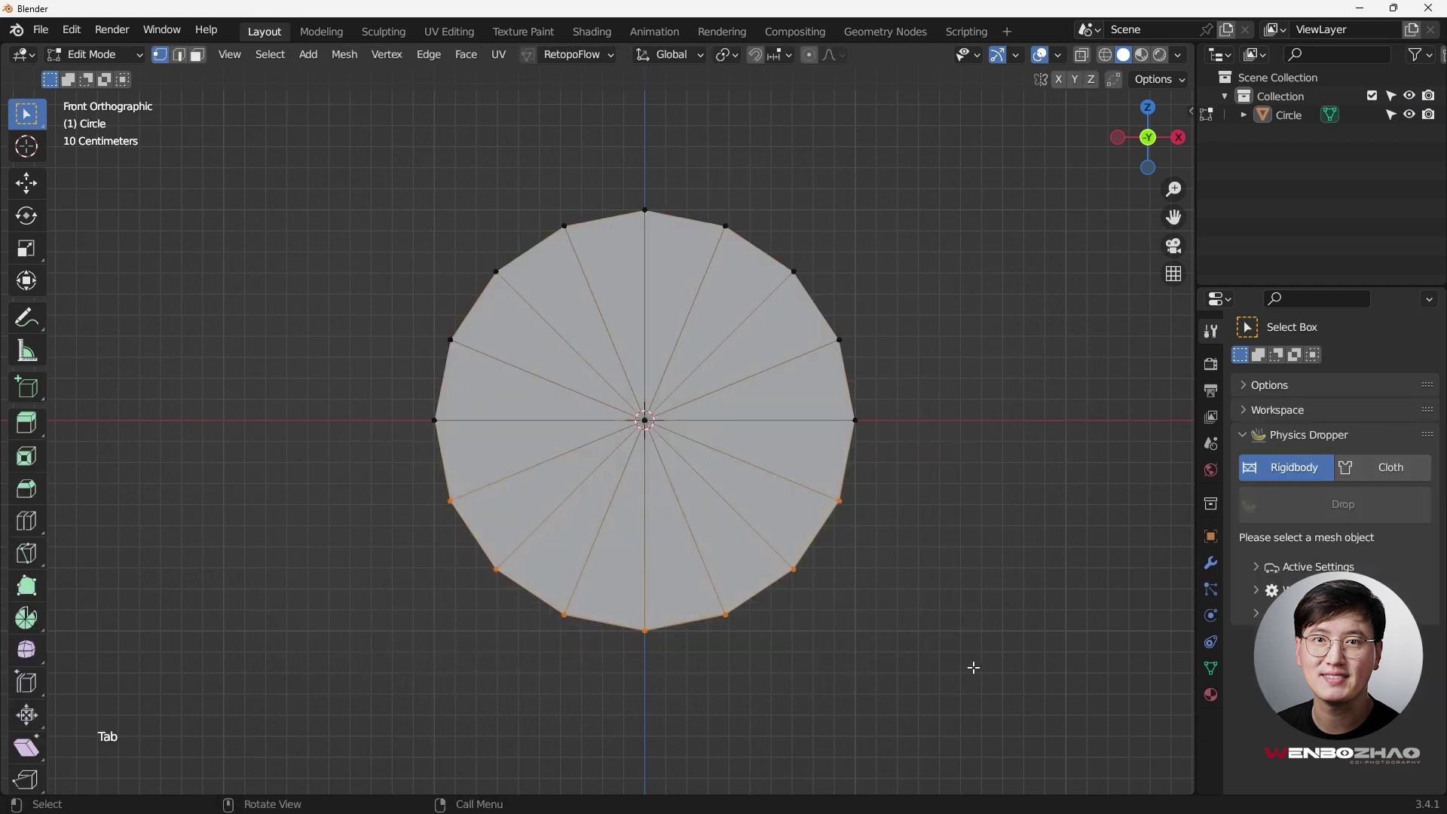
pyautogui.press('x')
pyautogui.click(909, 420)
# Step: Extrude the half disc's straight bottom edge downward along Z by about 1.13 m
pyautogui.scroll(-3, 909, 420)
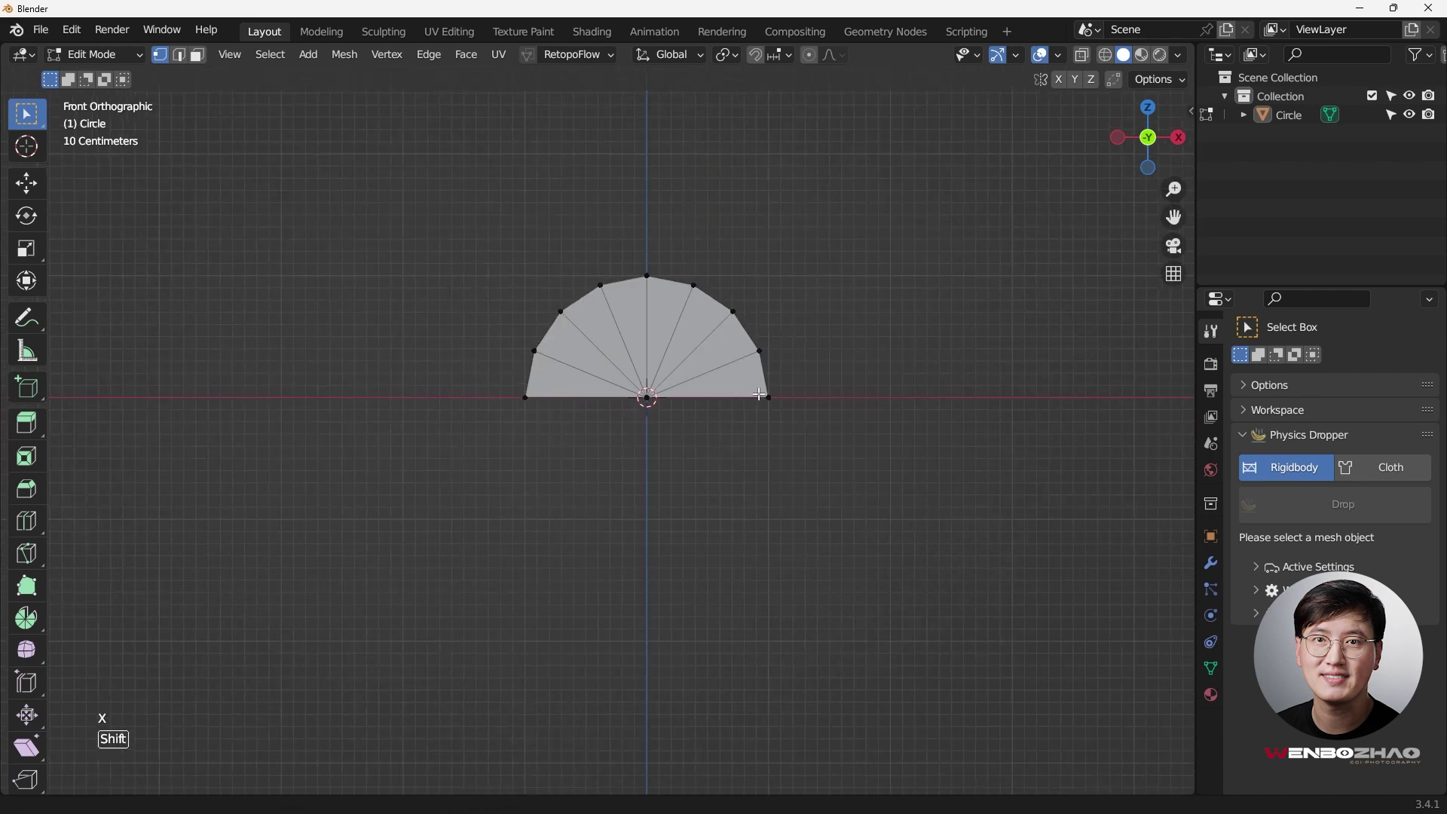
pyautogui.scroll(2, 490, 392)
pyautogui.moveTo(457, 382); pyautogui.dragTo(1027, 437)
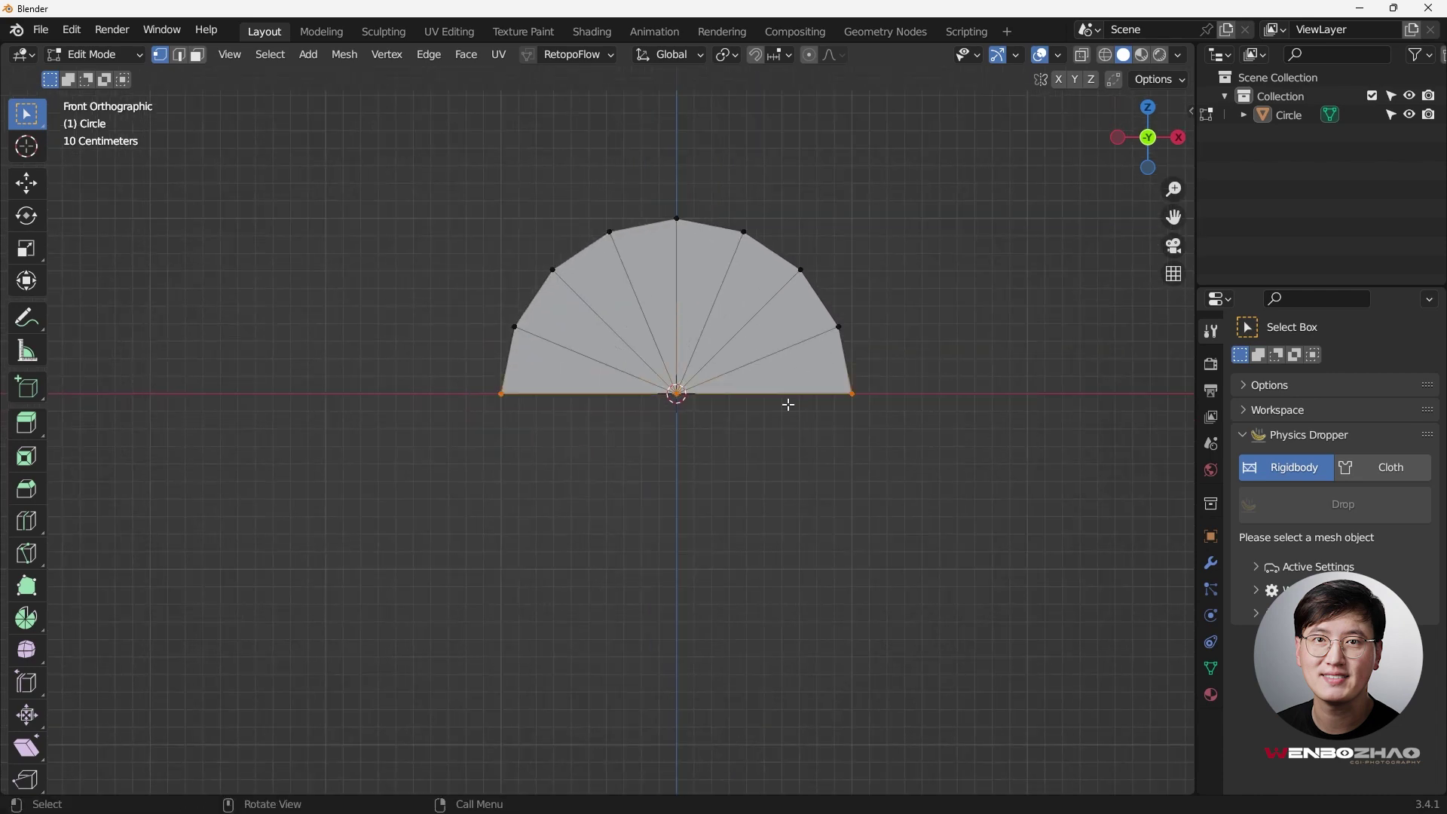
pyautogui.scroll(2, 694, 397)
pyautogui.scroll(-2, 731, 405)
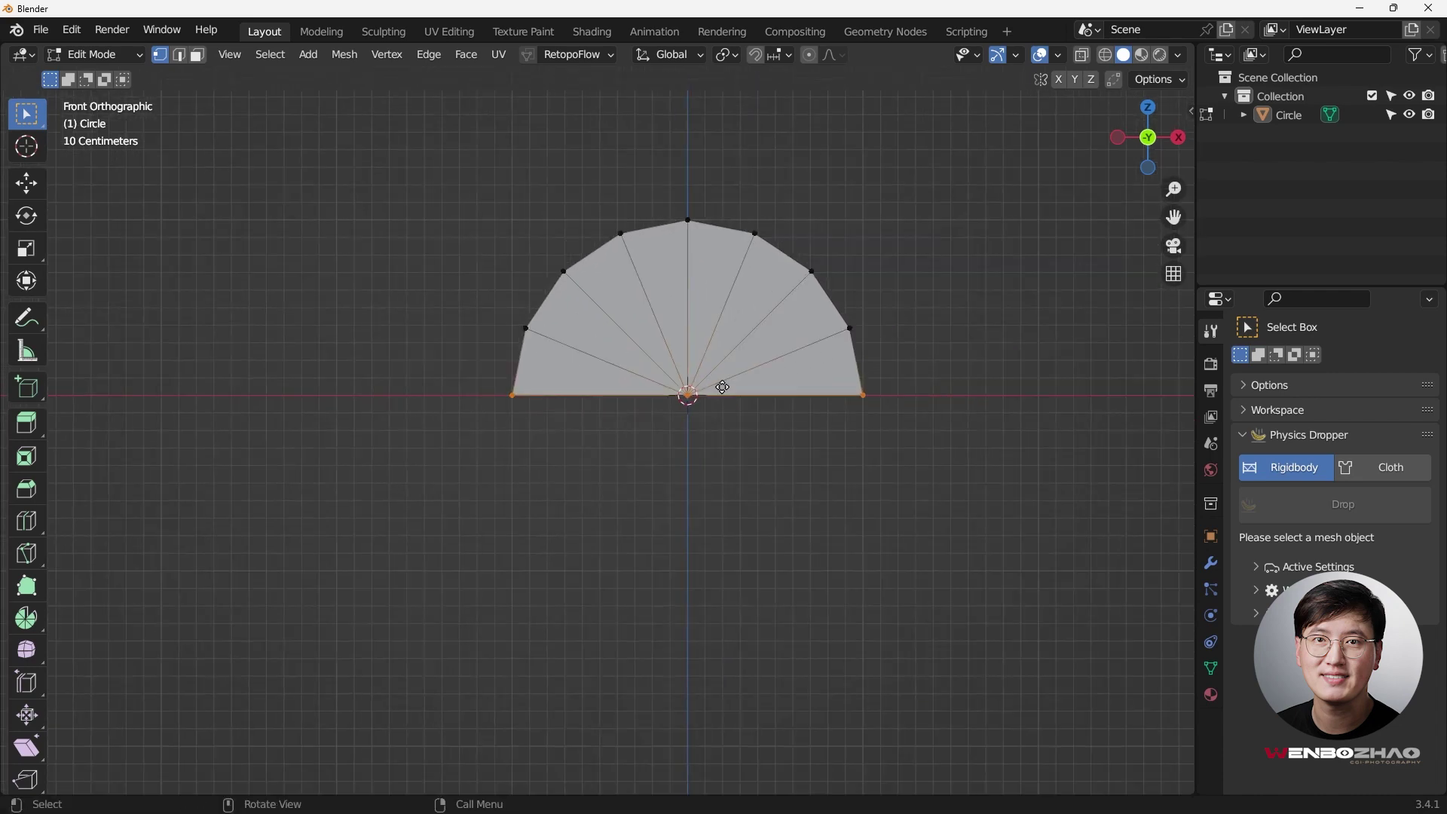
pyautogui.press('e')
pyautogui.press('z')
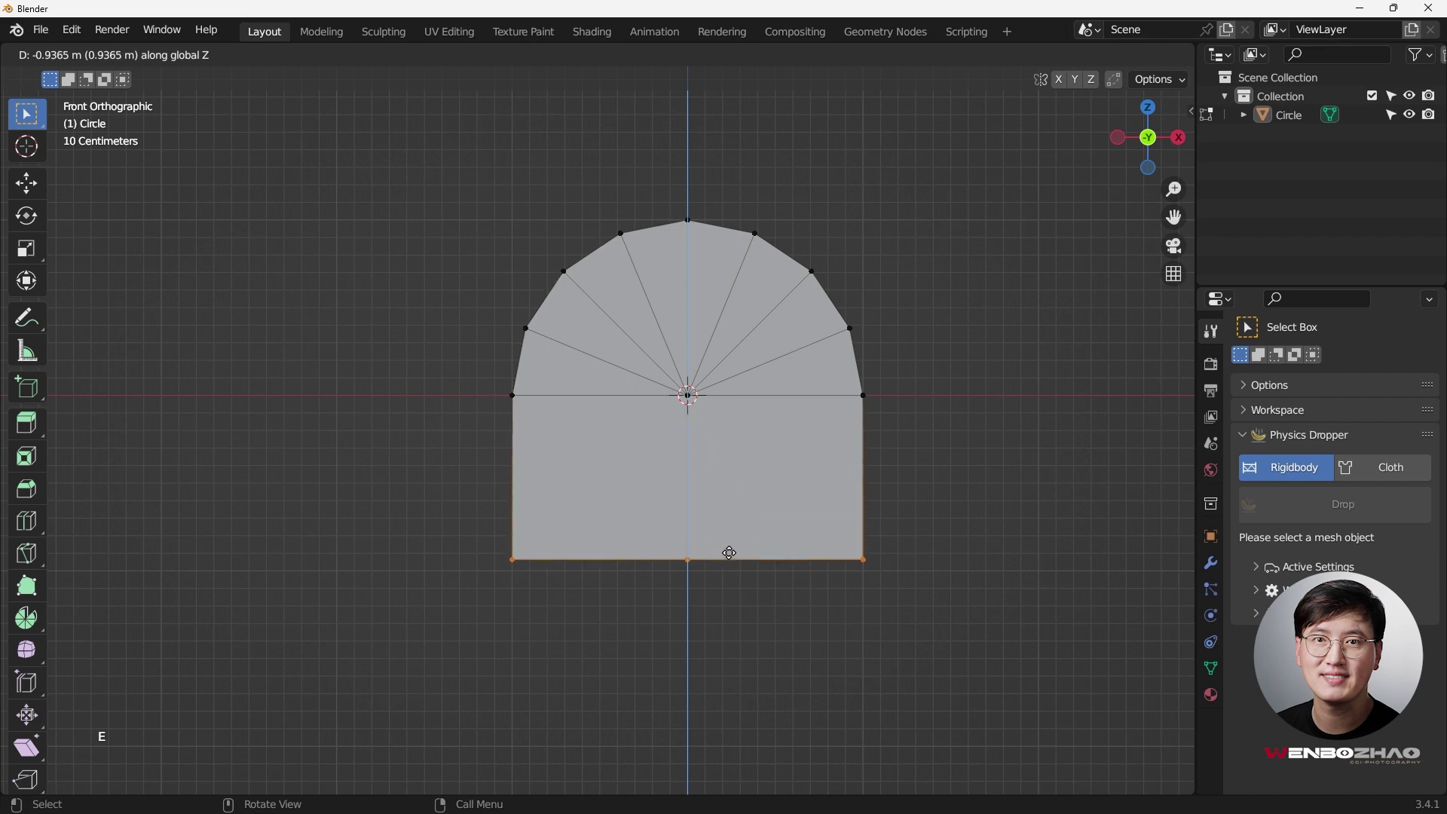
pyautogui.click(729, 586)
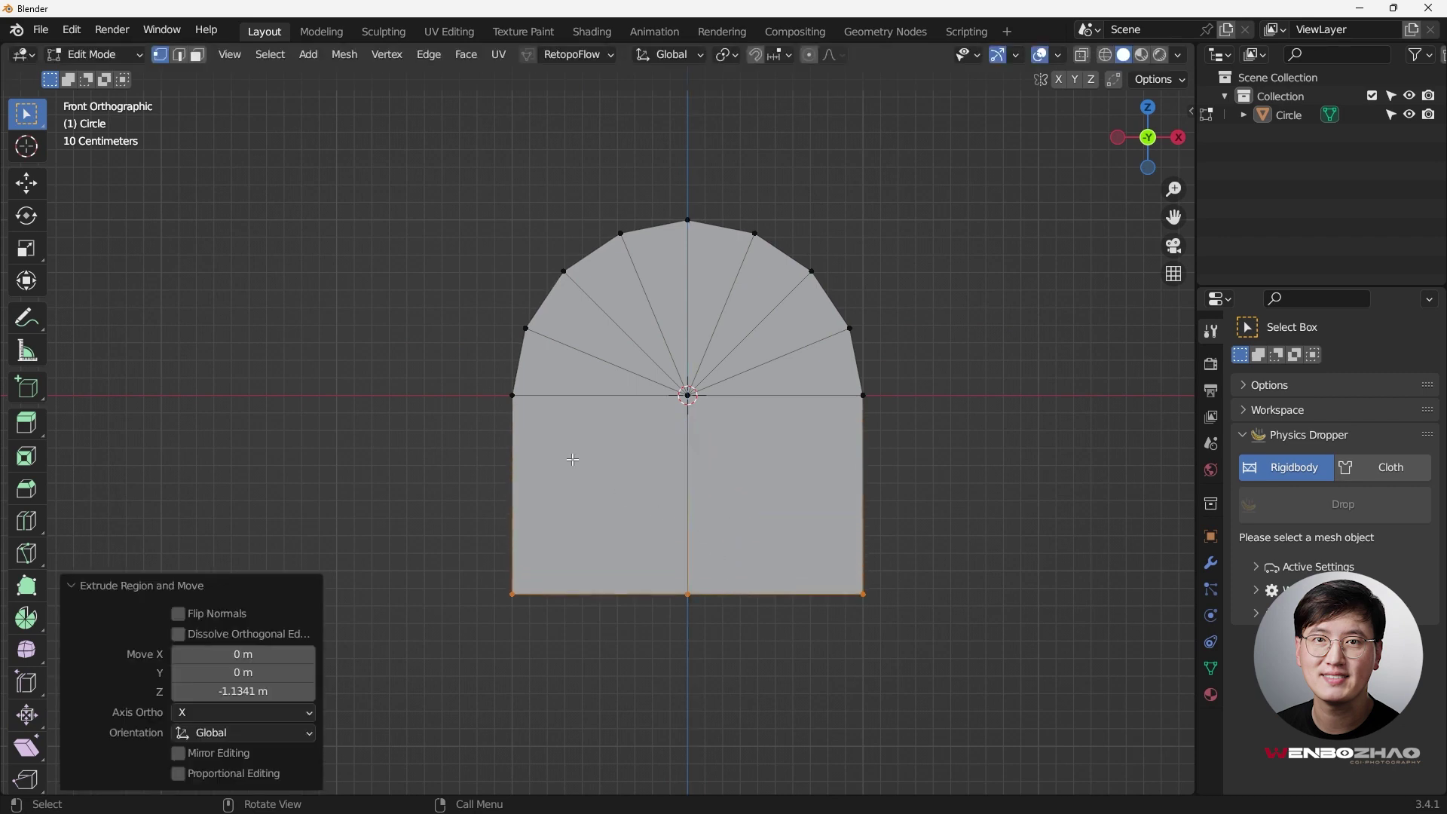
# Step: Select the arc's vertices without the centre vertex and extrude them upward along Z by about 0.94 m
pyautogui.keyDown('shift'); pyautogui.moveTo(741, 544); pyautogui.dragTo(679, 540, button='middle'); pyautogui.keyUp('shift')
pyautogui.scroll(-2, 656, 411)
pyautogui.keyDown('shift'); pyautogui.moveTo(656, 411); pyautogui.dragTo(658, 449, button='middle'); pyautogui.keyUp('shift')
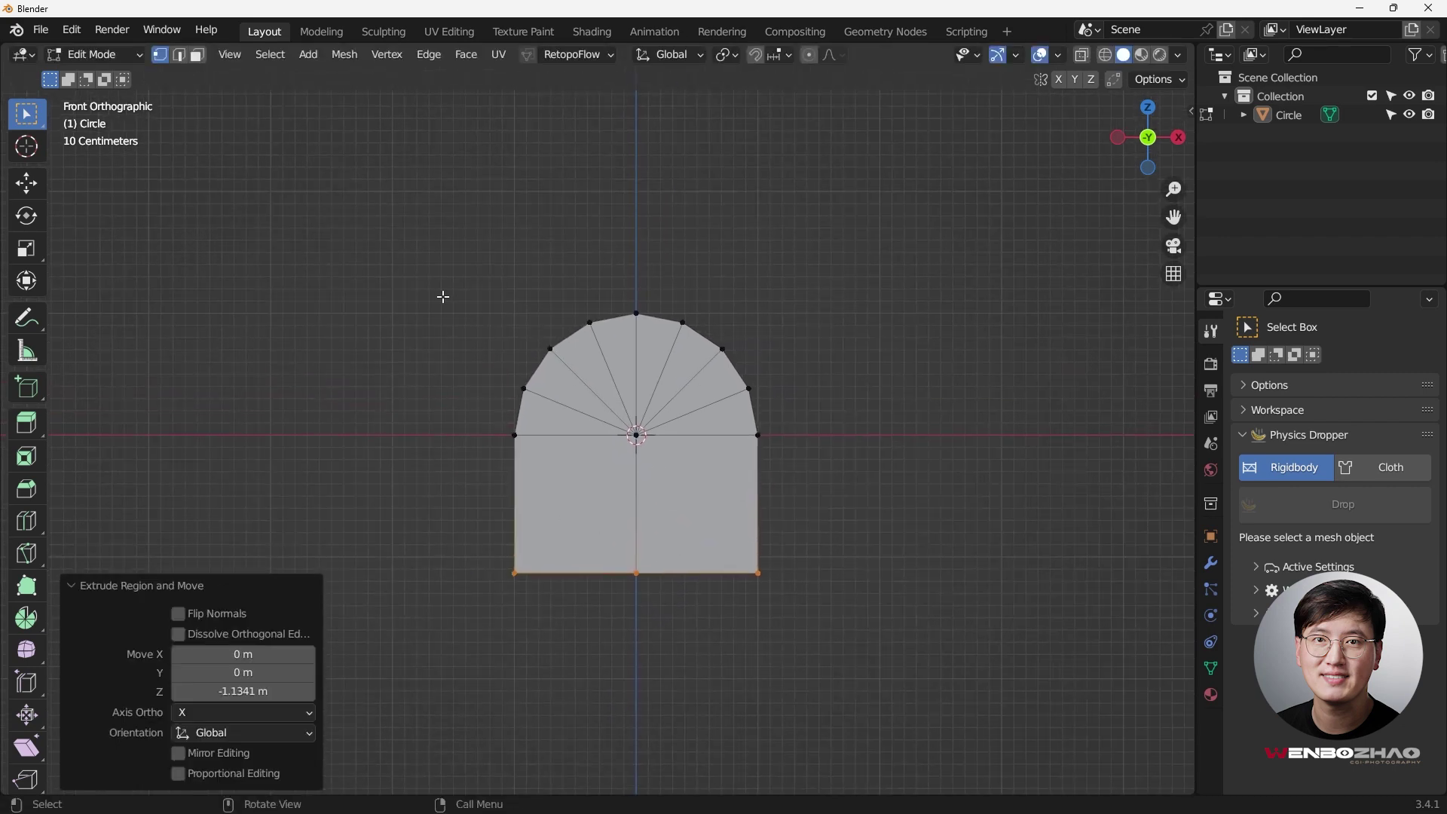
pyautogui.moveTo(414, 263); pyautogui.dragTo(844, 456)
pyautogui.scroll(2, 837, 452)
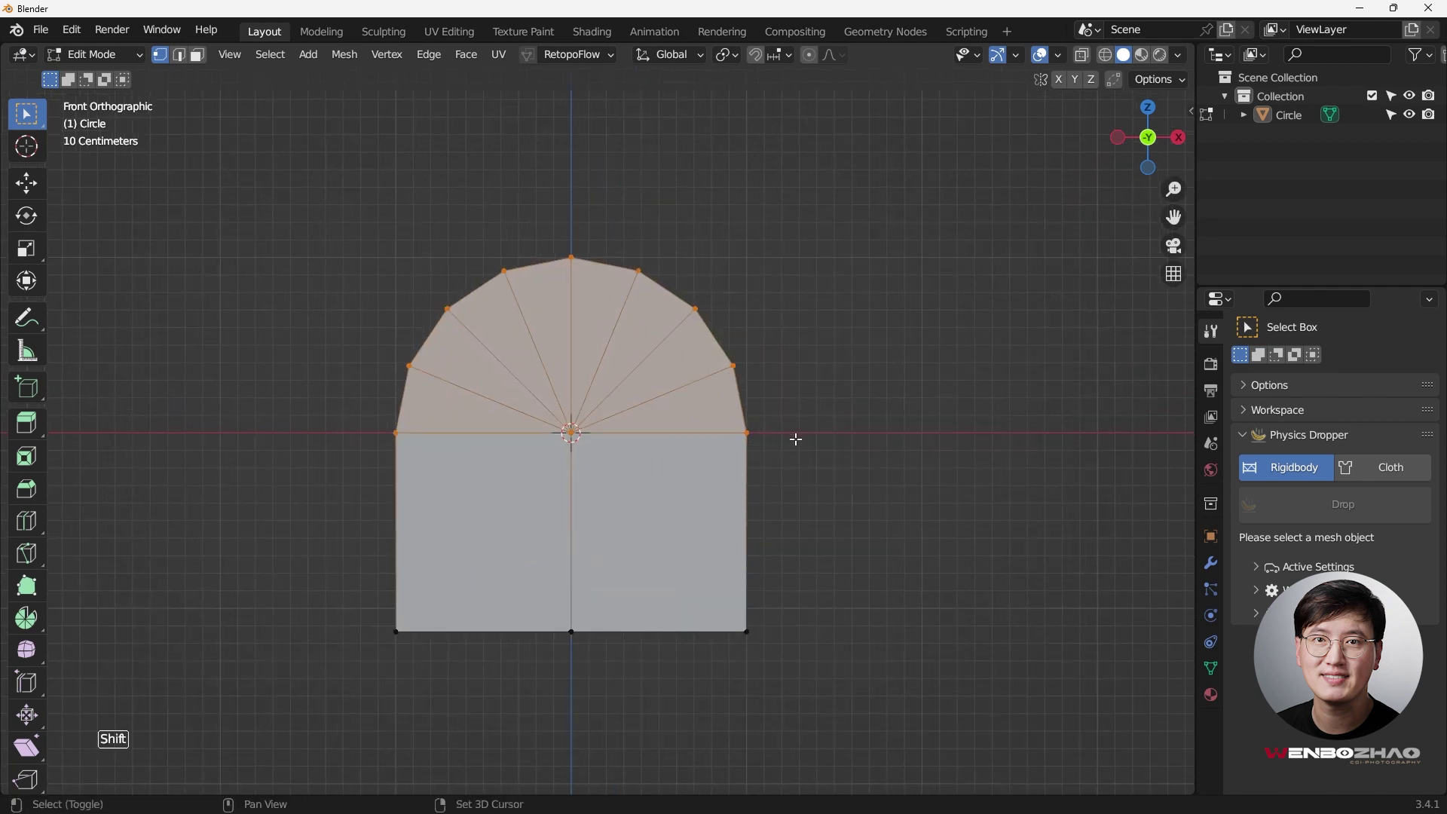
pyautogui.keyDown('shift'); pyautogui.moveTo(795, 440); pyautogui.dragTo(846, 388, button='middle'); pyautogui.keyUp('shift')
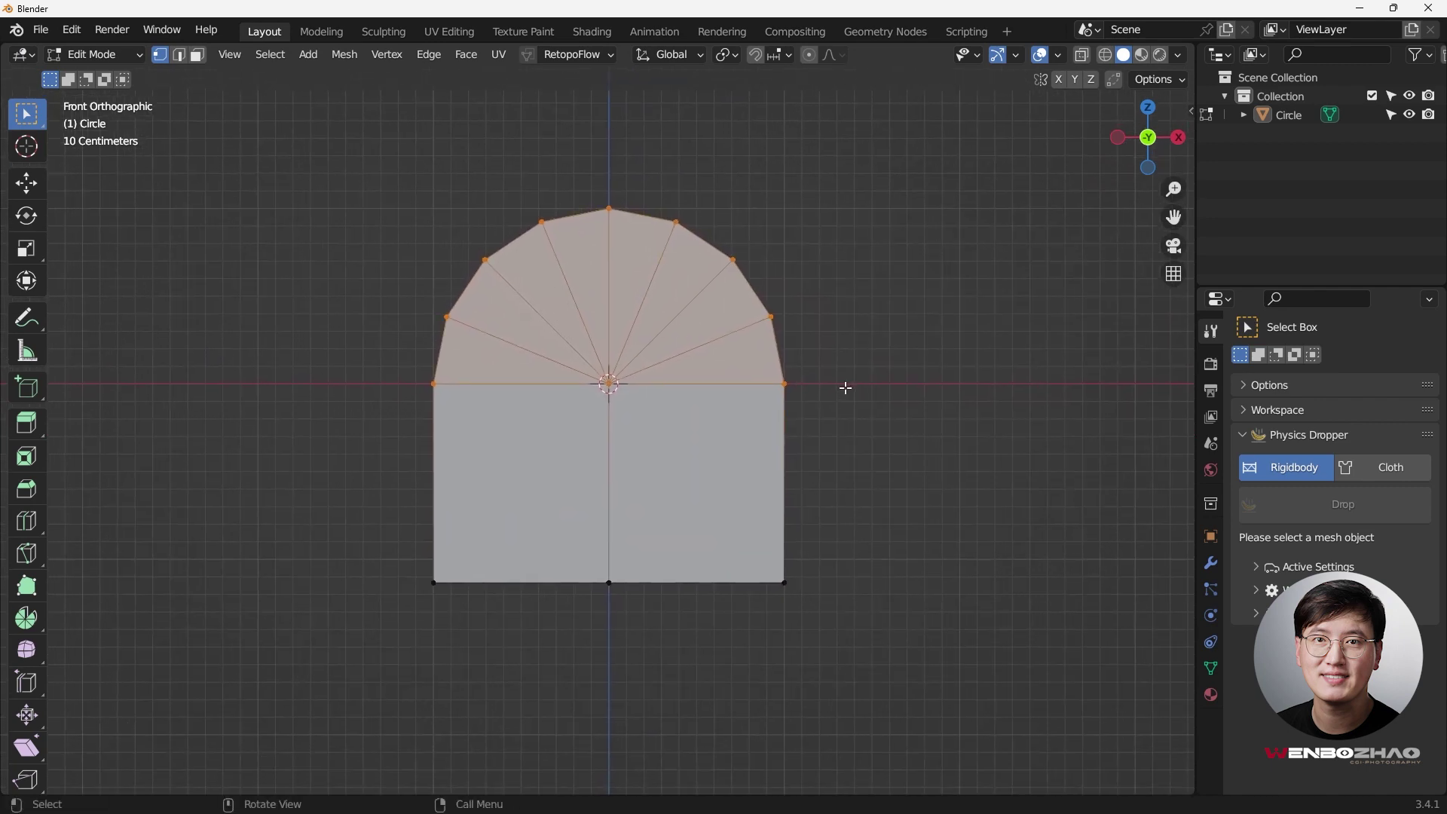
pyautogui.keyDown('shift'); pyautogui.click(610, 383); pyautogui.keyUp('shift')
pyautogui.scroll(-3, 647, 426)
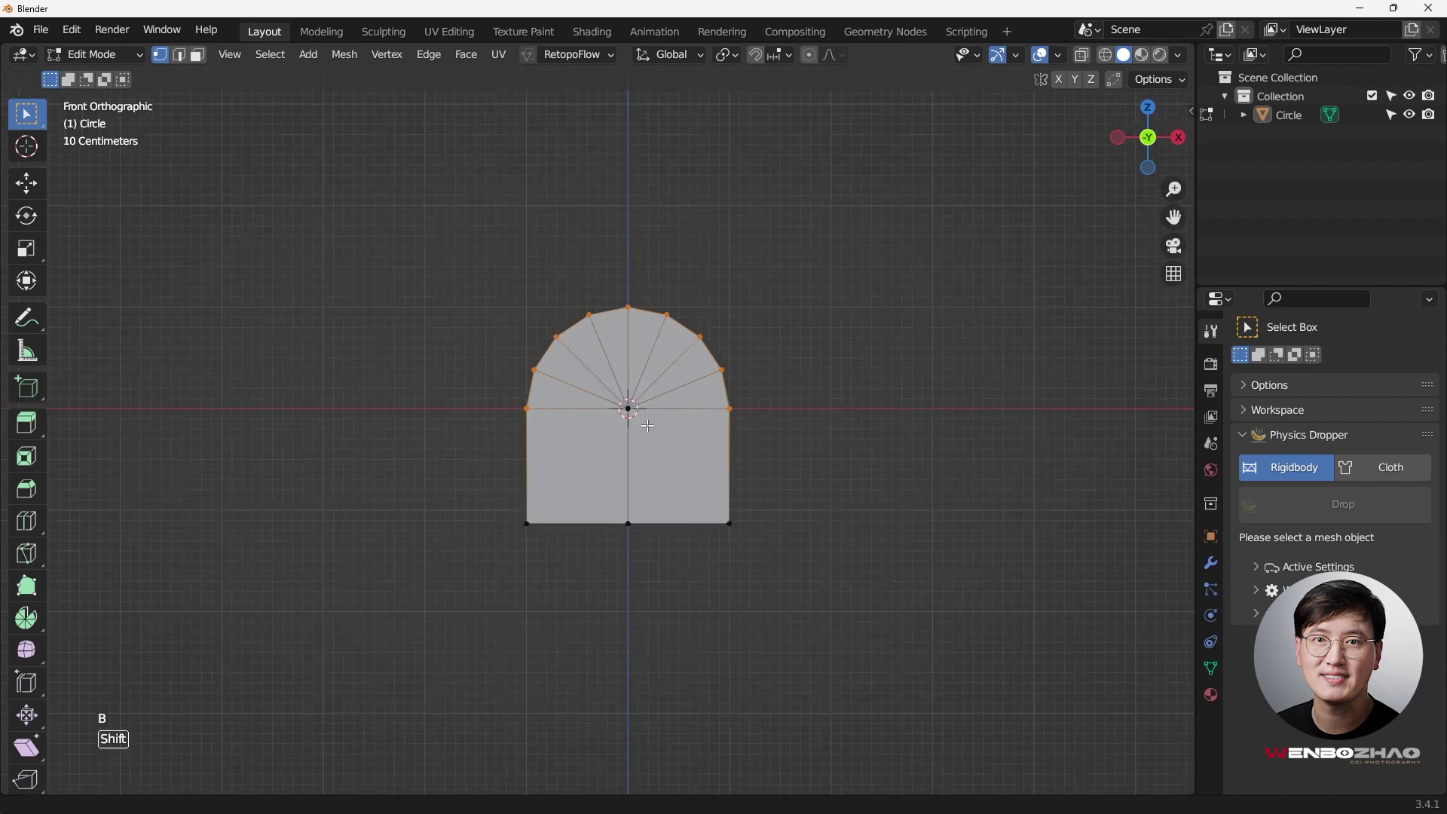
pyautogui.scroll(2, 647, 426)
pyautogui.keyDown('shift'); pyautogui.moveTo(655, 392); pyautogui.dragTo(627, 413, button='middle'); pyautogui.keyUp('shift')
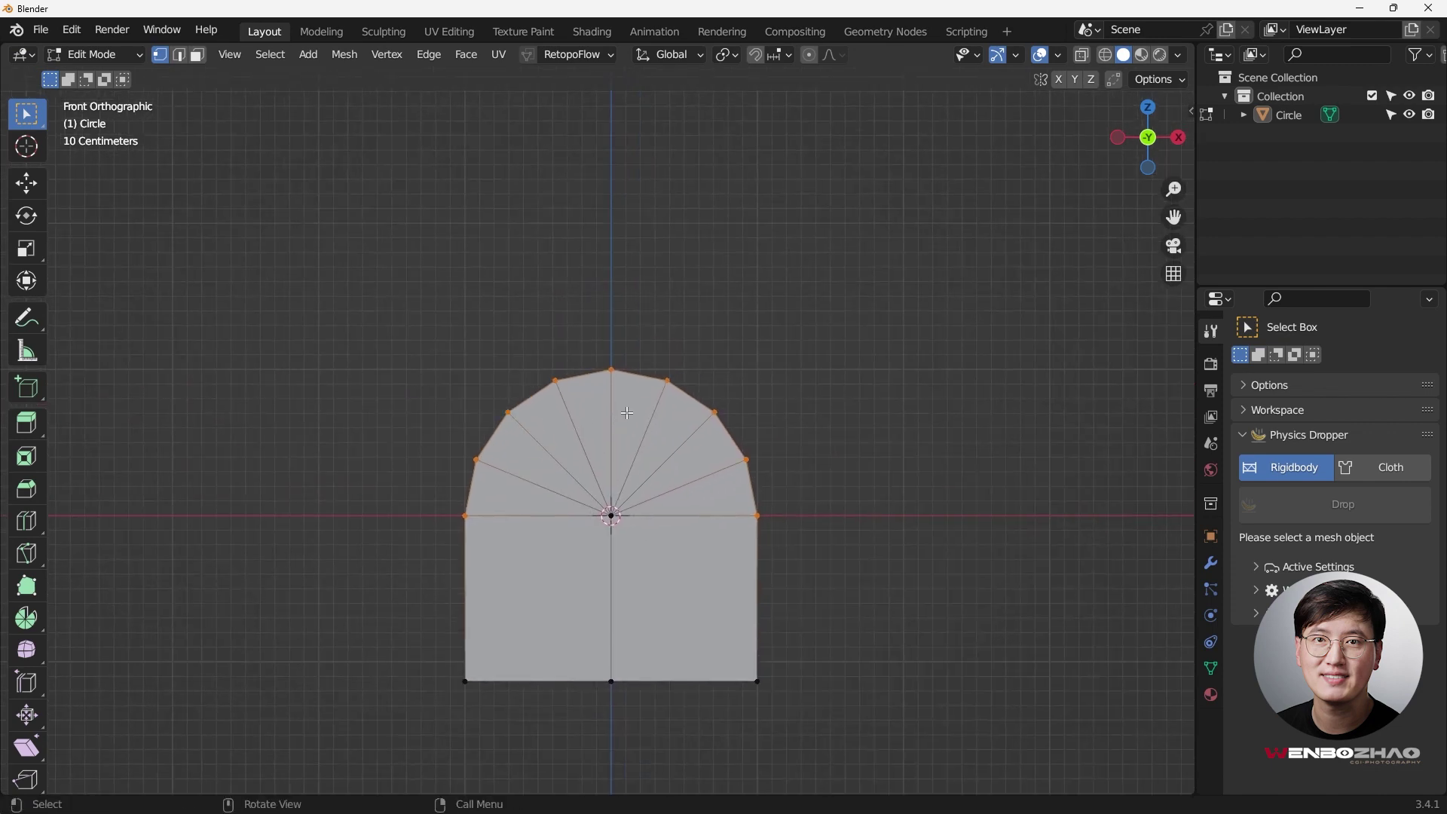
pyautogui.press('e')
pyautogui.press('z')
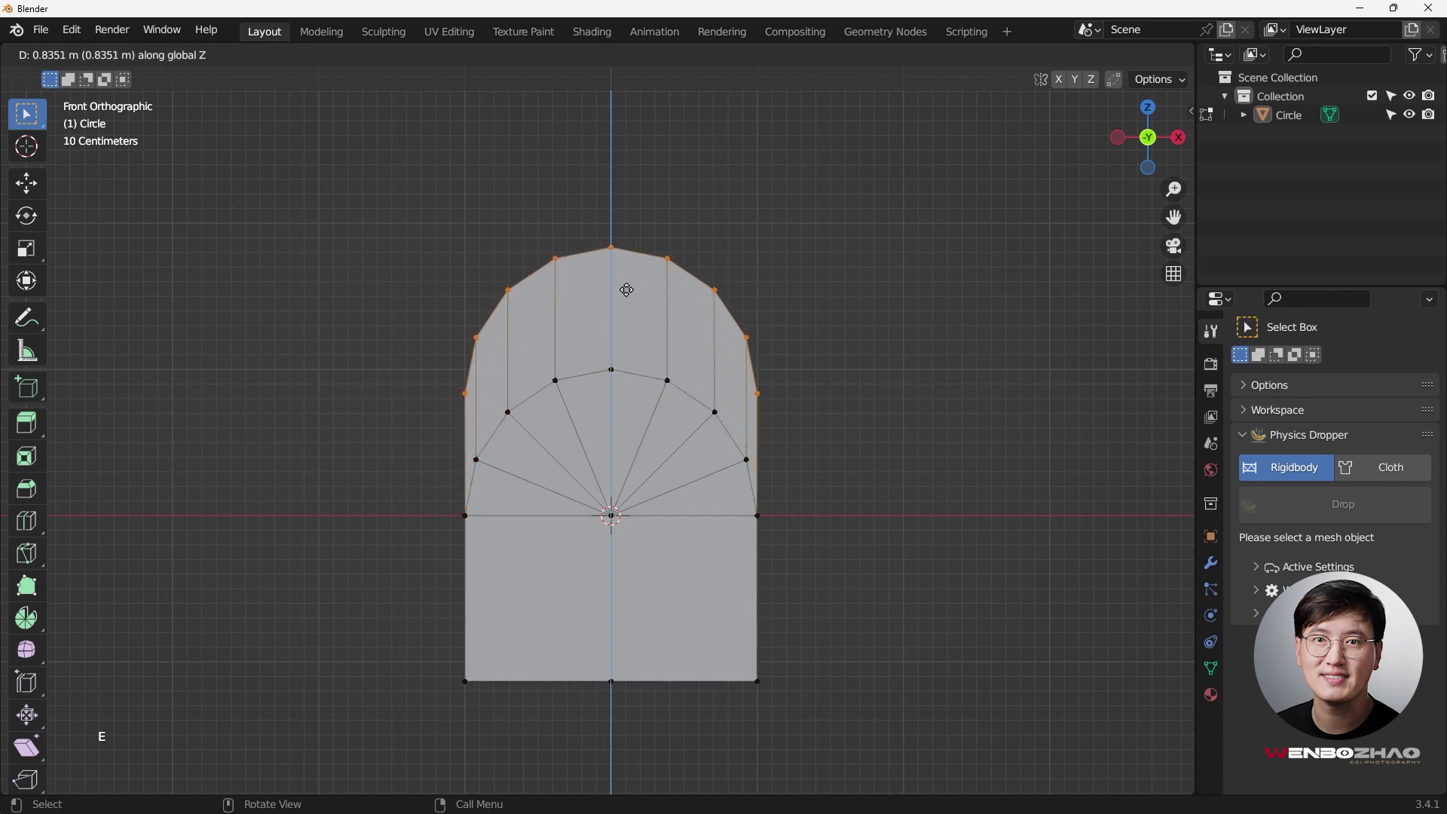
pyautogui.click(629, 276)
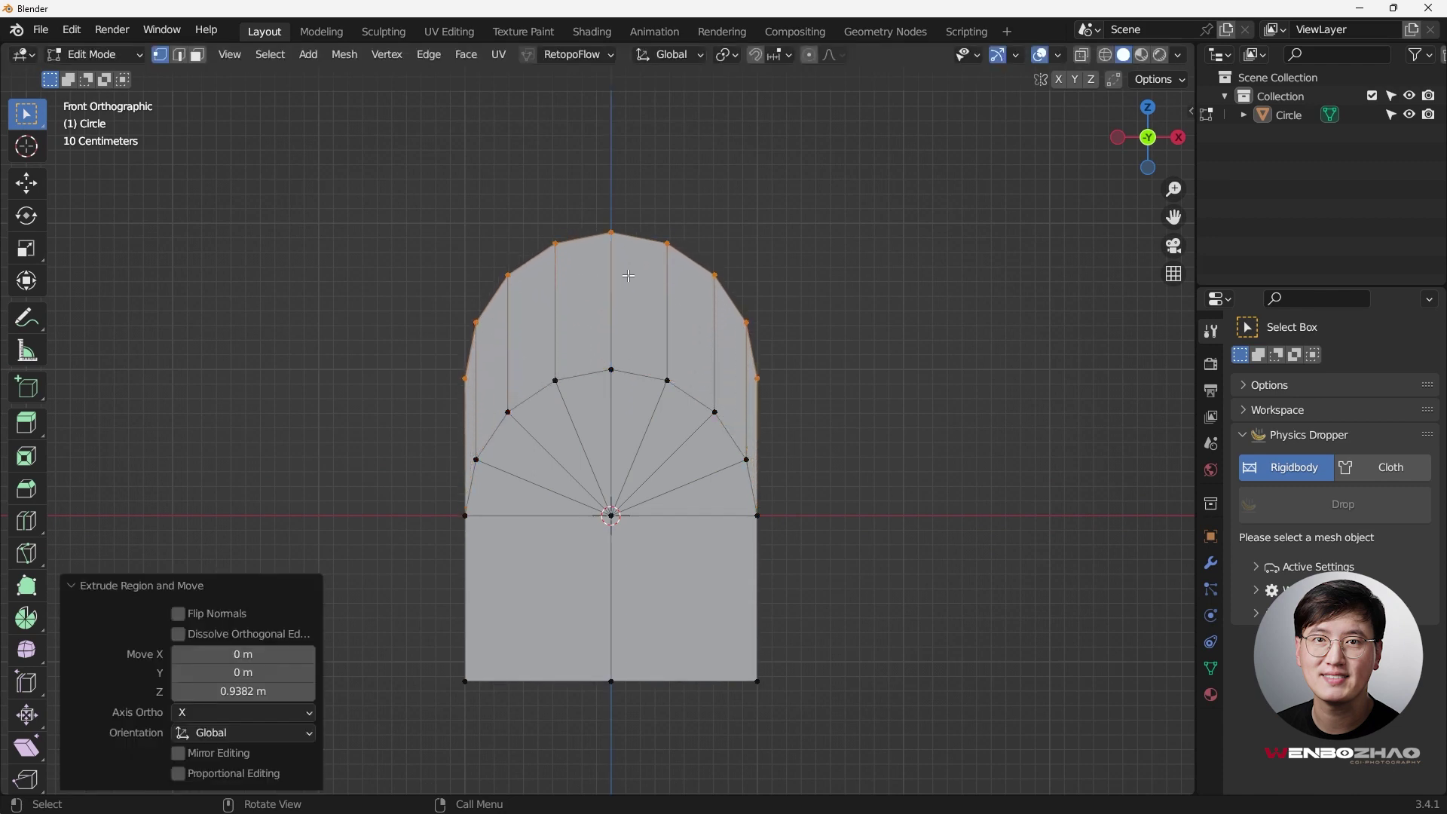
# Step: Flatten the extruded top vertices into a straight edge by scaling them to 0 along Z
pyautogui.press('s')
pyautogui.press('z')
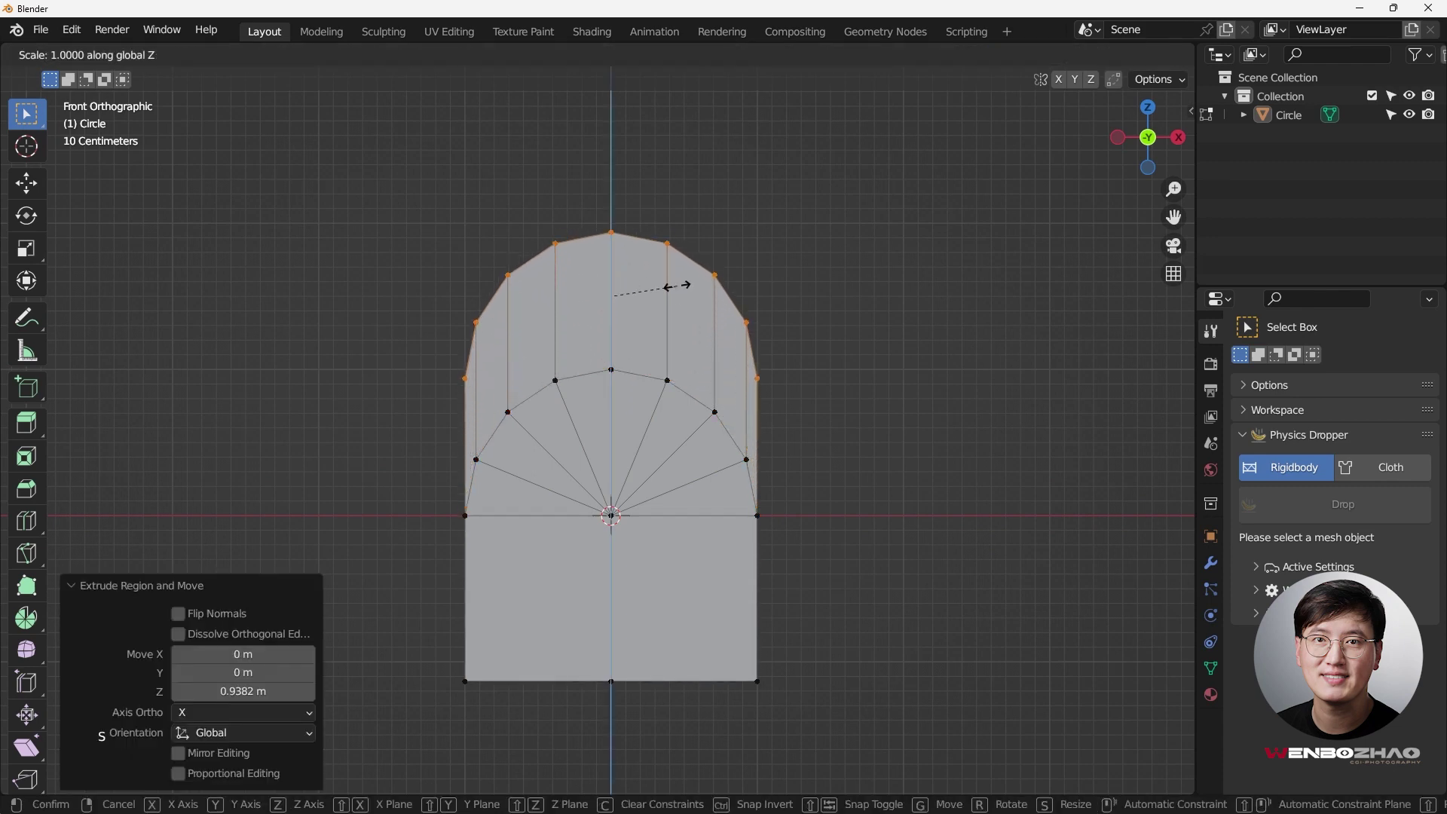
pyautogui.press('0')
pyautogui.press('Return')
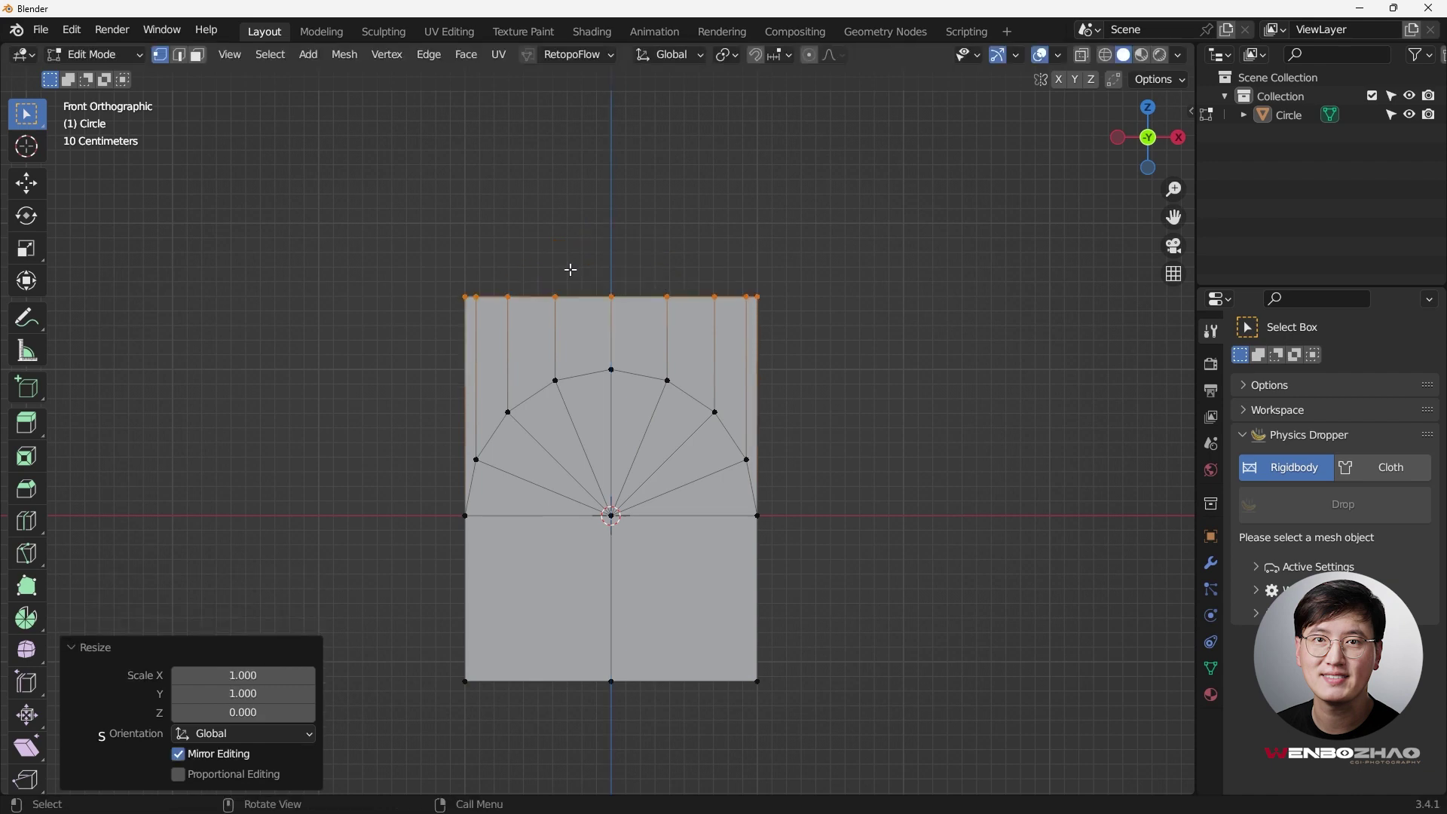
pyautogui.press('Tab')
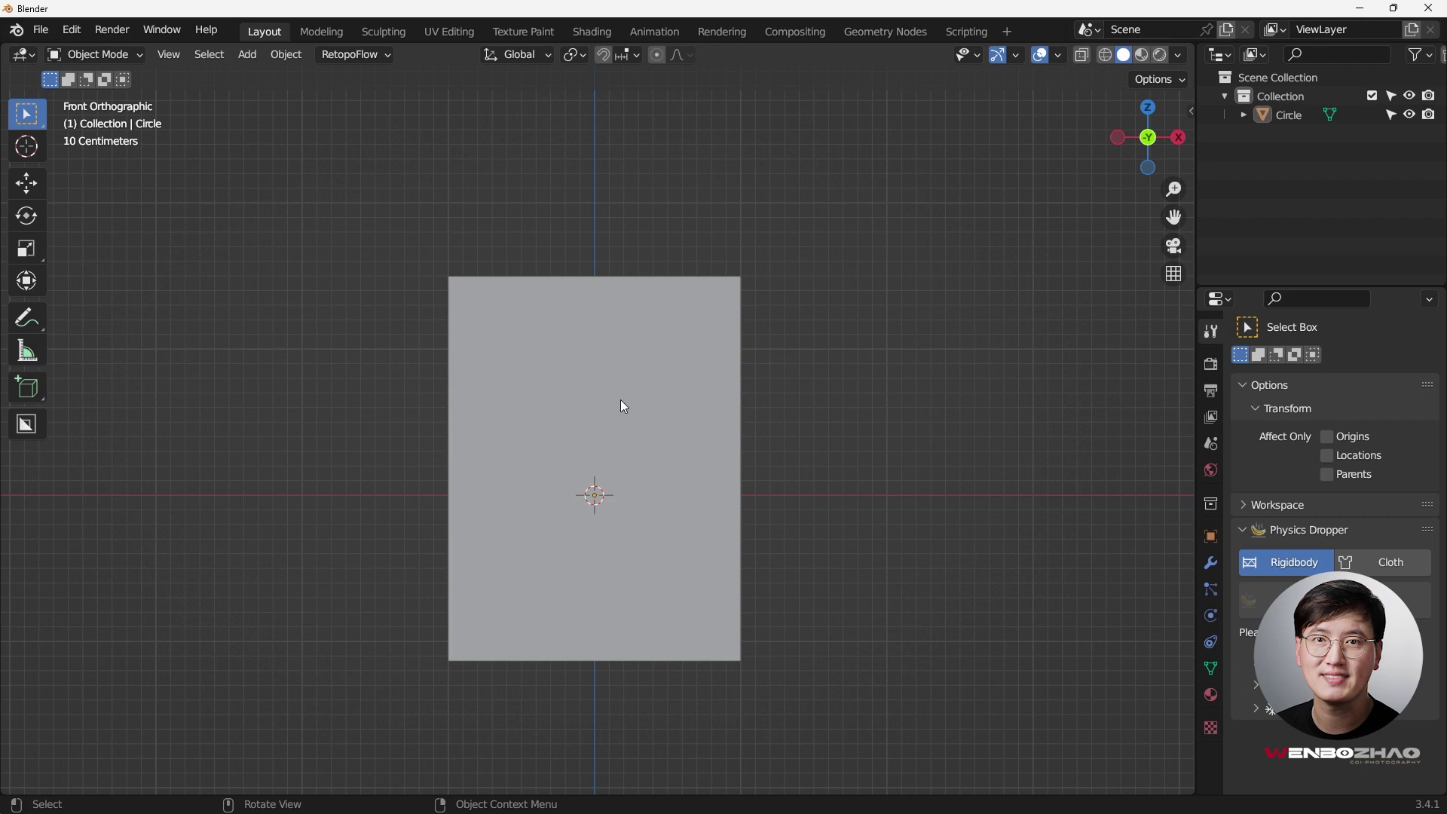
pyautogui.press('Tab')
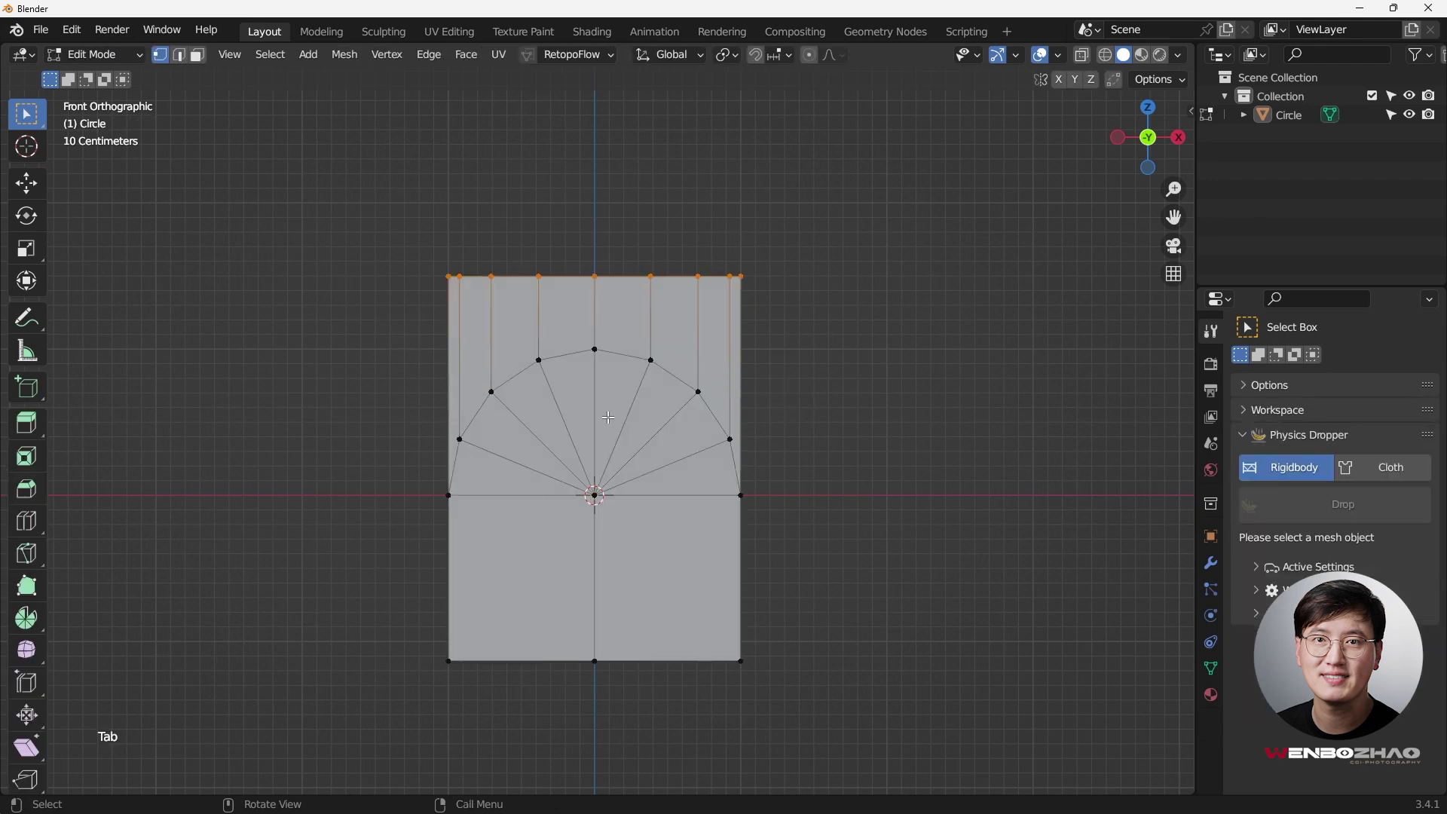
pyautogui.moveTo(618, 413); pyautogui.dragTo(555, 460, button='middle')
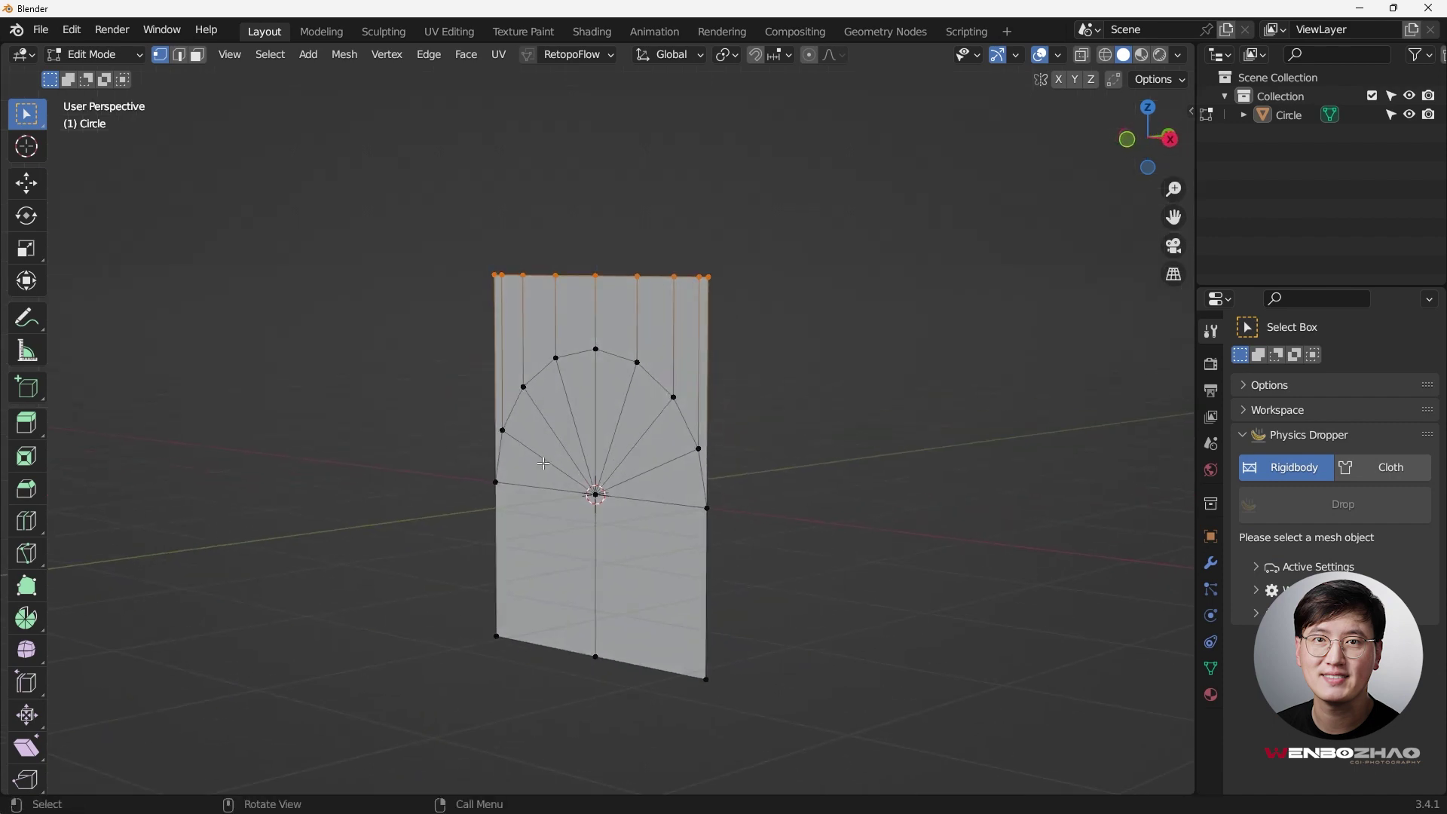
pyautogui.press('KP_1')
pyautogui.press('KP_3')
pyautogui.moveTo(531, 219); pyautogui.dragTo(688, 675)
pyautogui.moveTo(711, 633); pyautogui.dragTo(837, 659, button='middle')
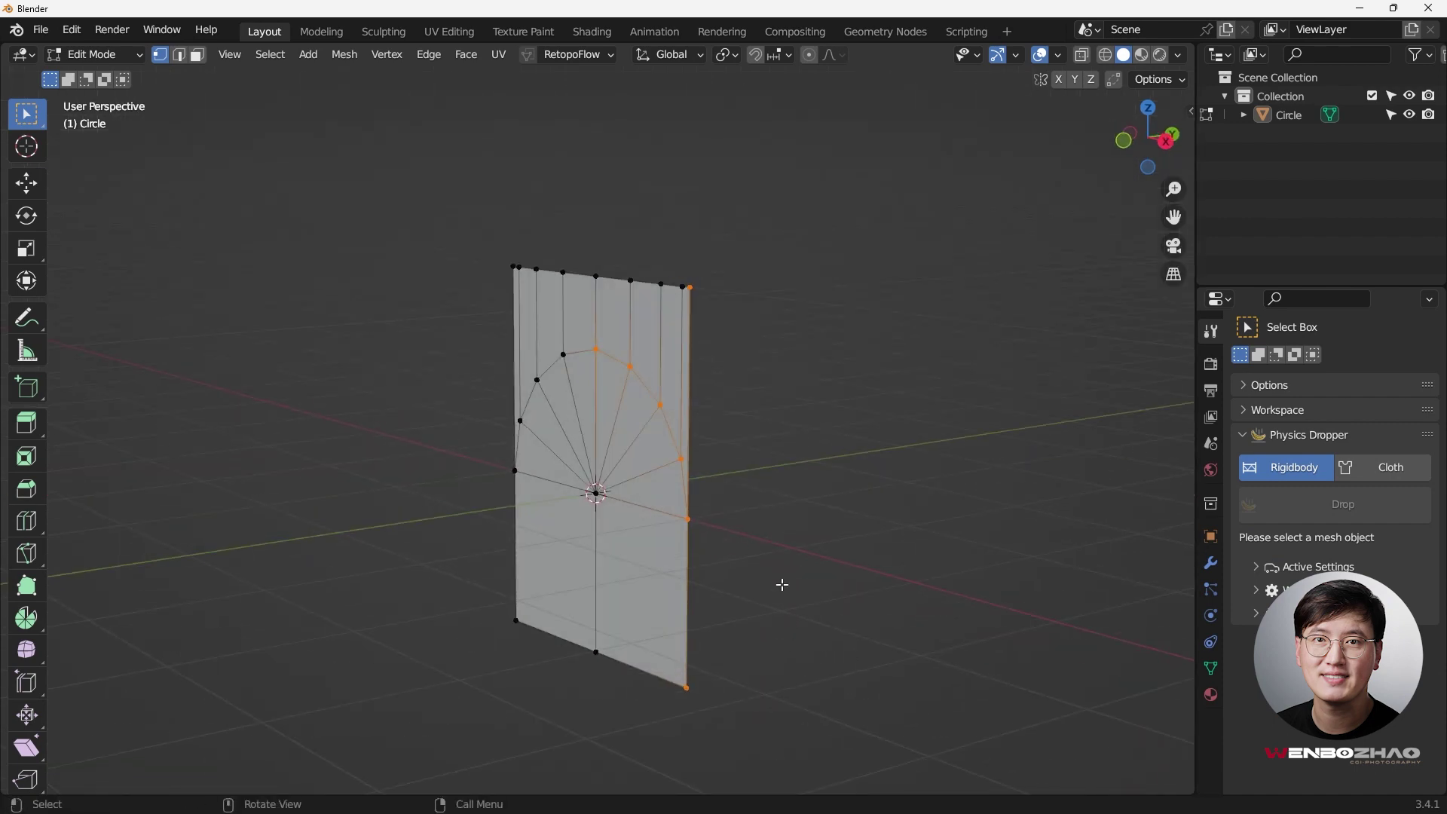
# Step: Select the entire mesh, extrude it about 0.3 m along Y to give the panel thickness, and clear the selection
pyautogui.press('a')
pyautogui.press('KP_3')
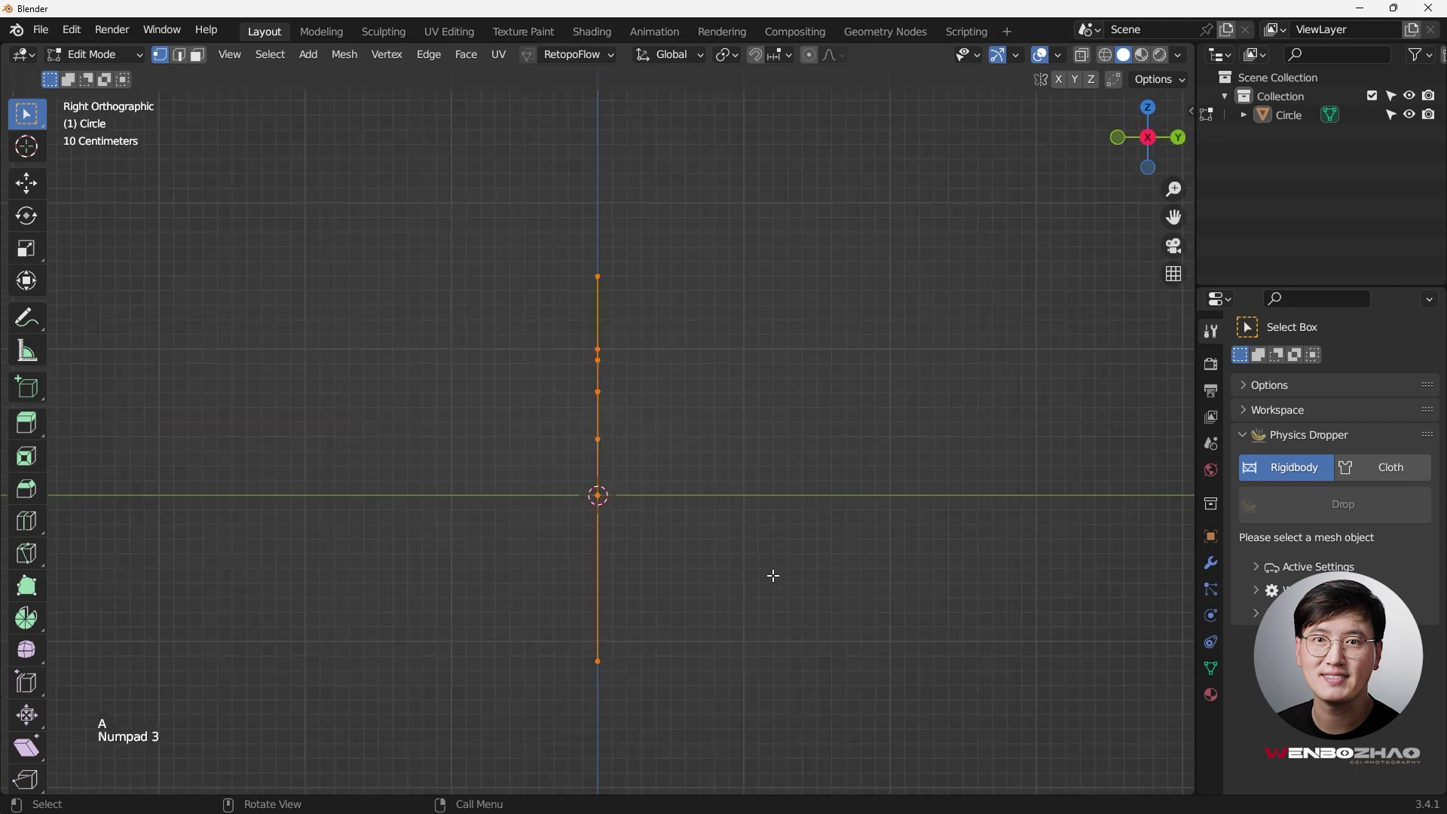
pyautogui.press('e')
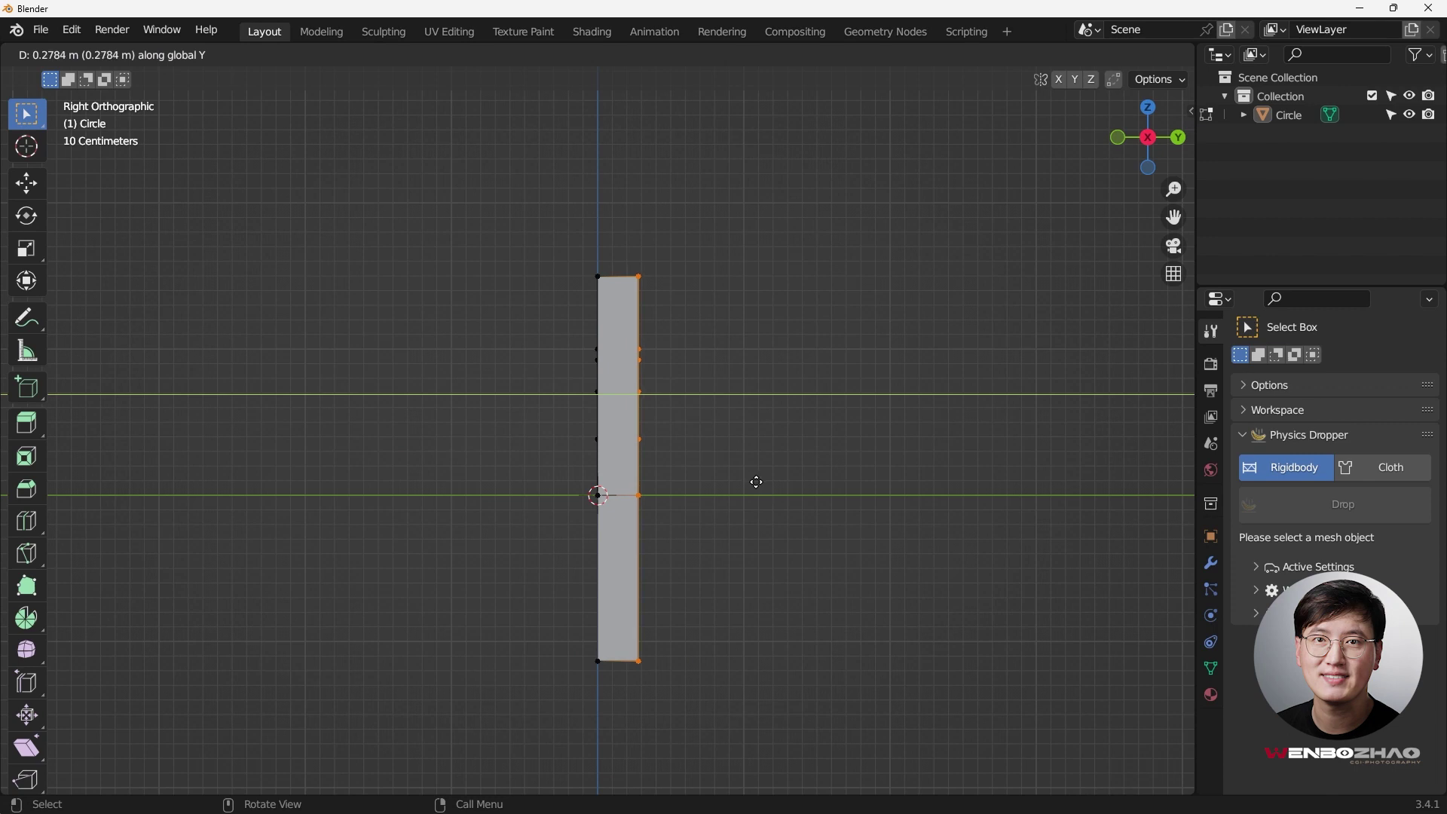
pyautogui.click(760, 483)
pyautogui.moveTo(760, 482); pyautogui.dragTo(837, 553, button='middle')
pyautogui.scroll(-2, 762, 550)
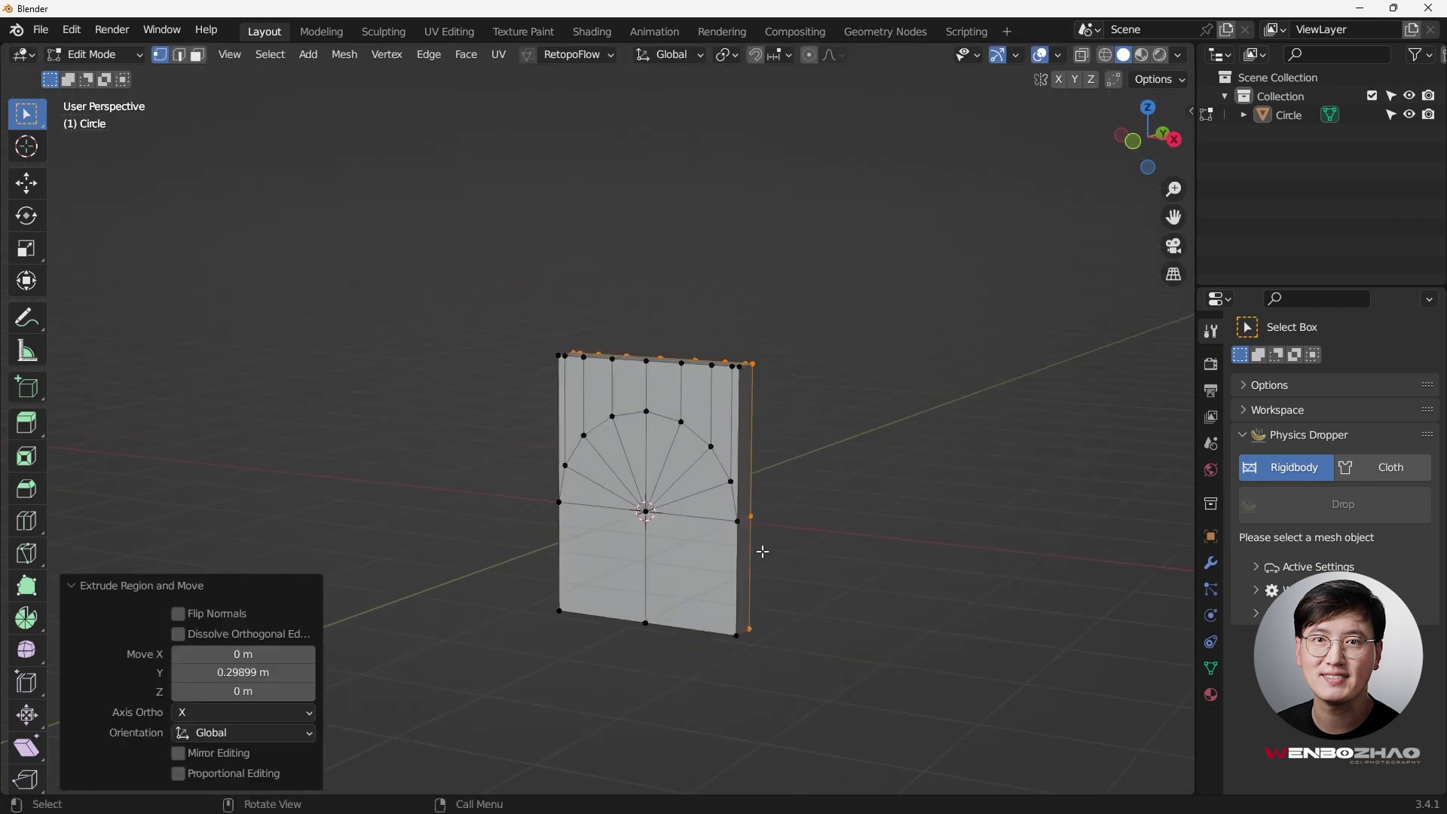
pyautogui.keyDown('shift'); pyautogui.moveTo(742, 565); pyautogui.dragTo(828, 561, button='middle'); pyautogui.keyUp('shift')
pyautogui.click(757, 541)
# Step: Dissolve four alternate radial edges of the arch on the panel's front face, keeping the vertical and diagonal ones
pyautogui.scroll(2, 715, 542)
pyautogui.moveTo(715, 542); pyautogui.dragTo(565, 493, button='middle')
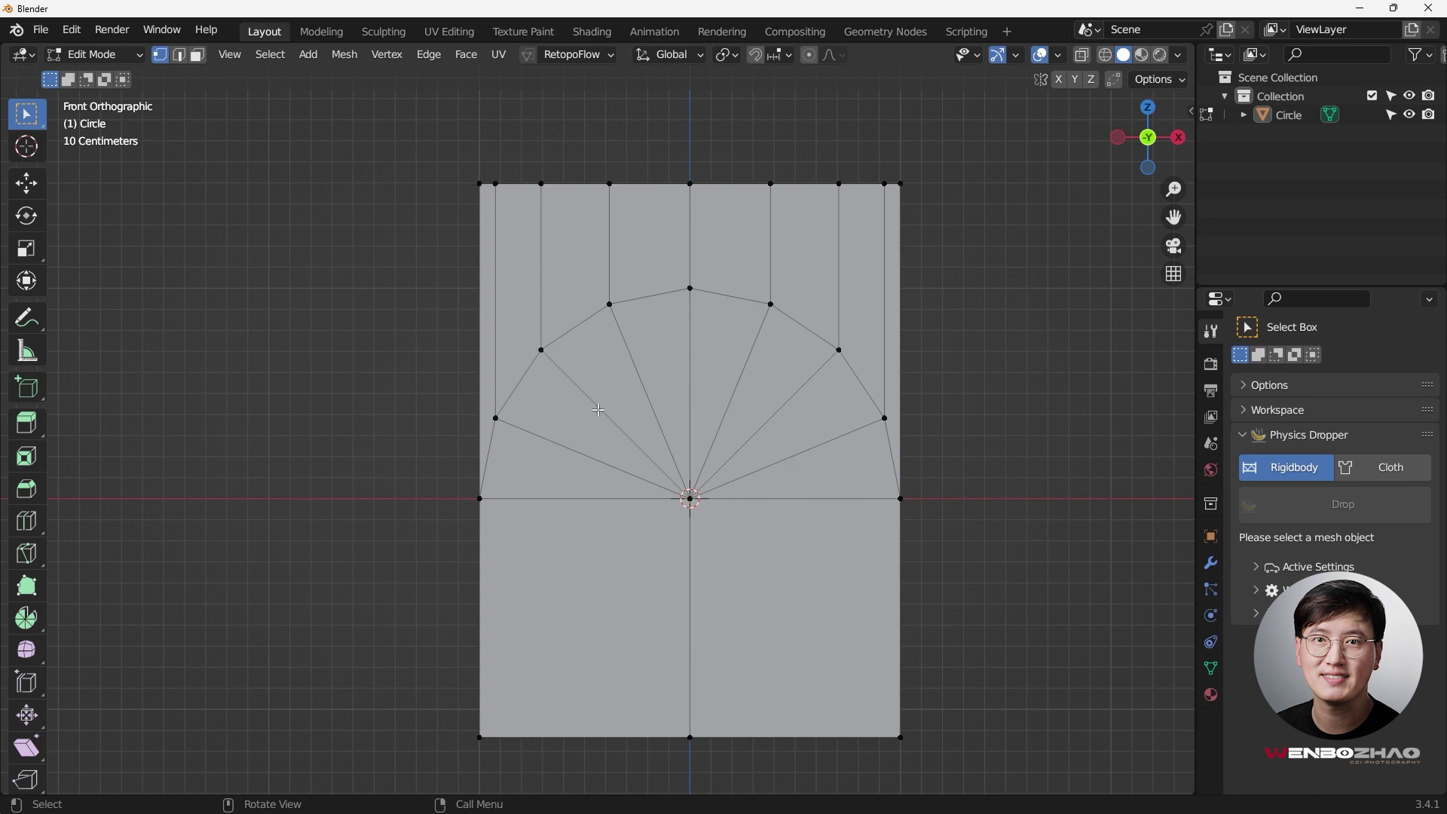
pyautogui.press('2')
pyautogui.click(567, 450)
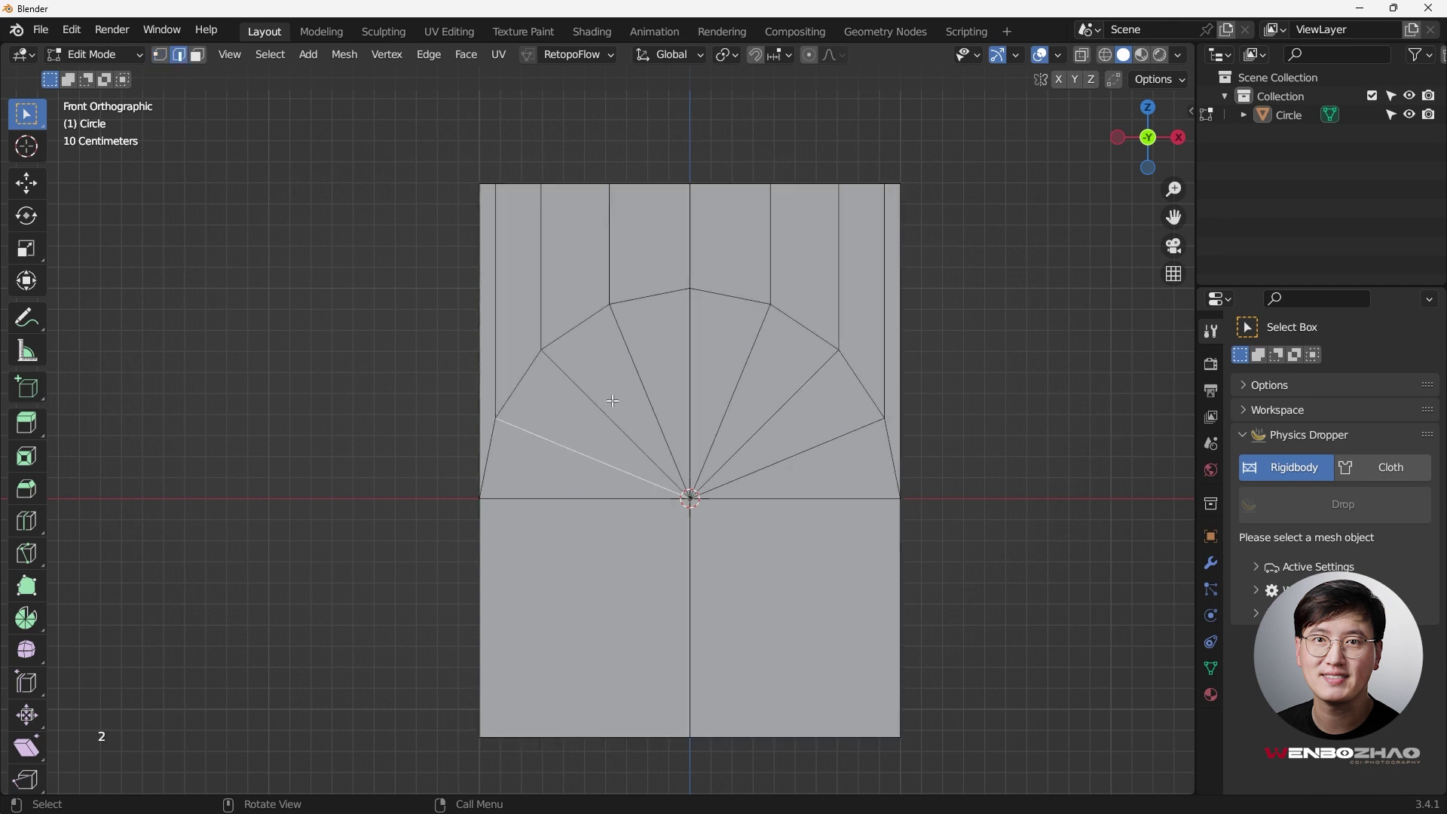
pyautogui.keyDown('shift'); pyautogui.click(650, 400); pyautogui.keyUp('shift')
pyautogui.keyDown('shift'); pyautogui.click(738, 381); pyautogui.keyUp('shift')
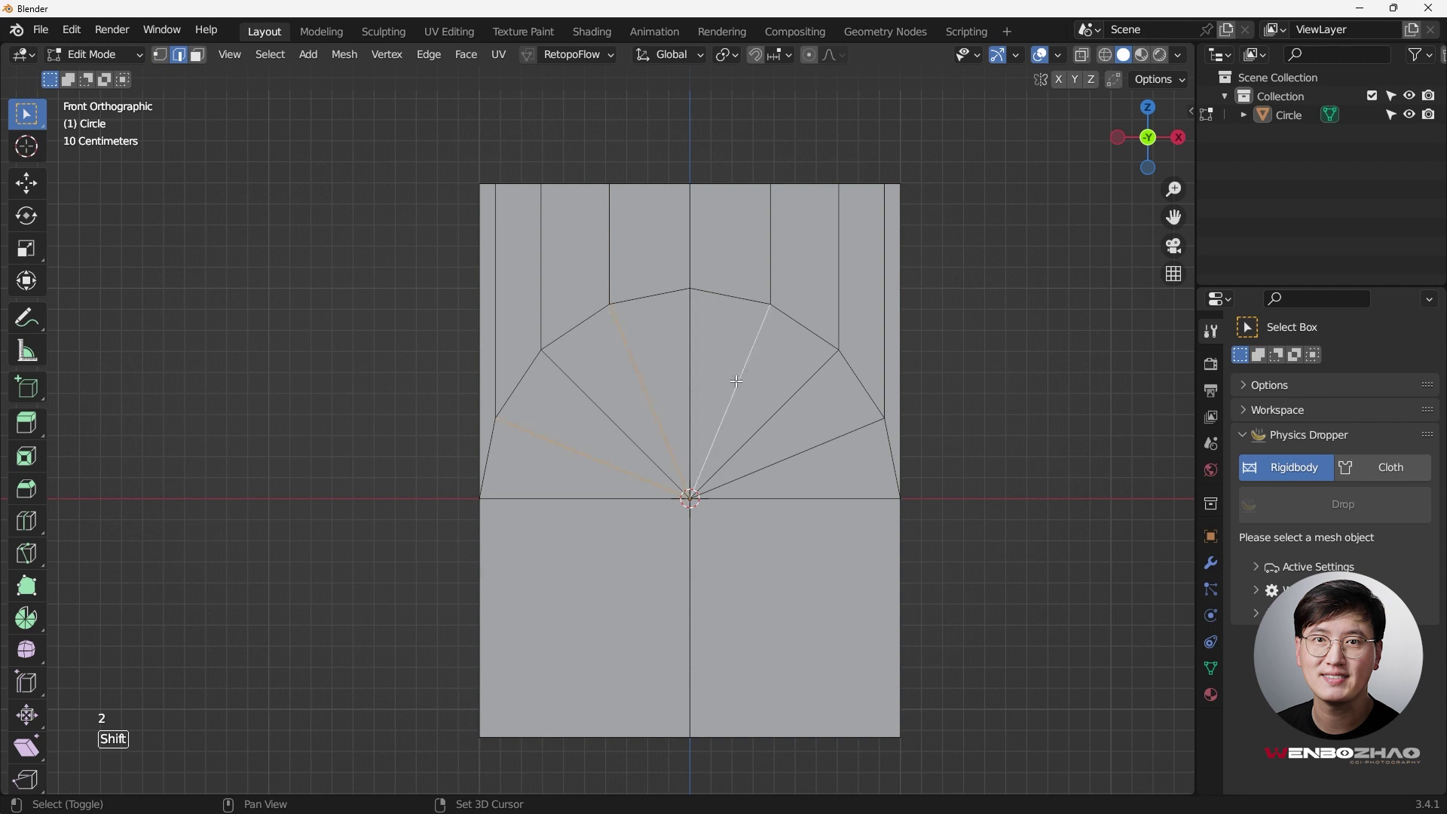
pyautogui.keyDown('shift'); pyautogui.click(827, 438); pyautogui.keyUp('shift')
pyautogui.press('x')
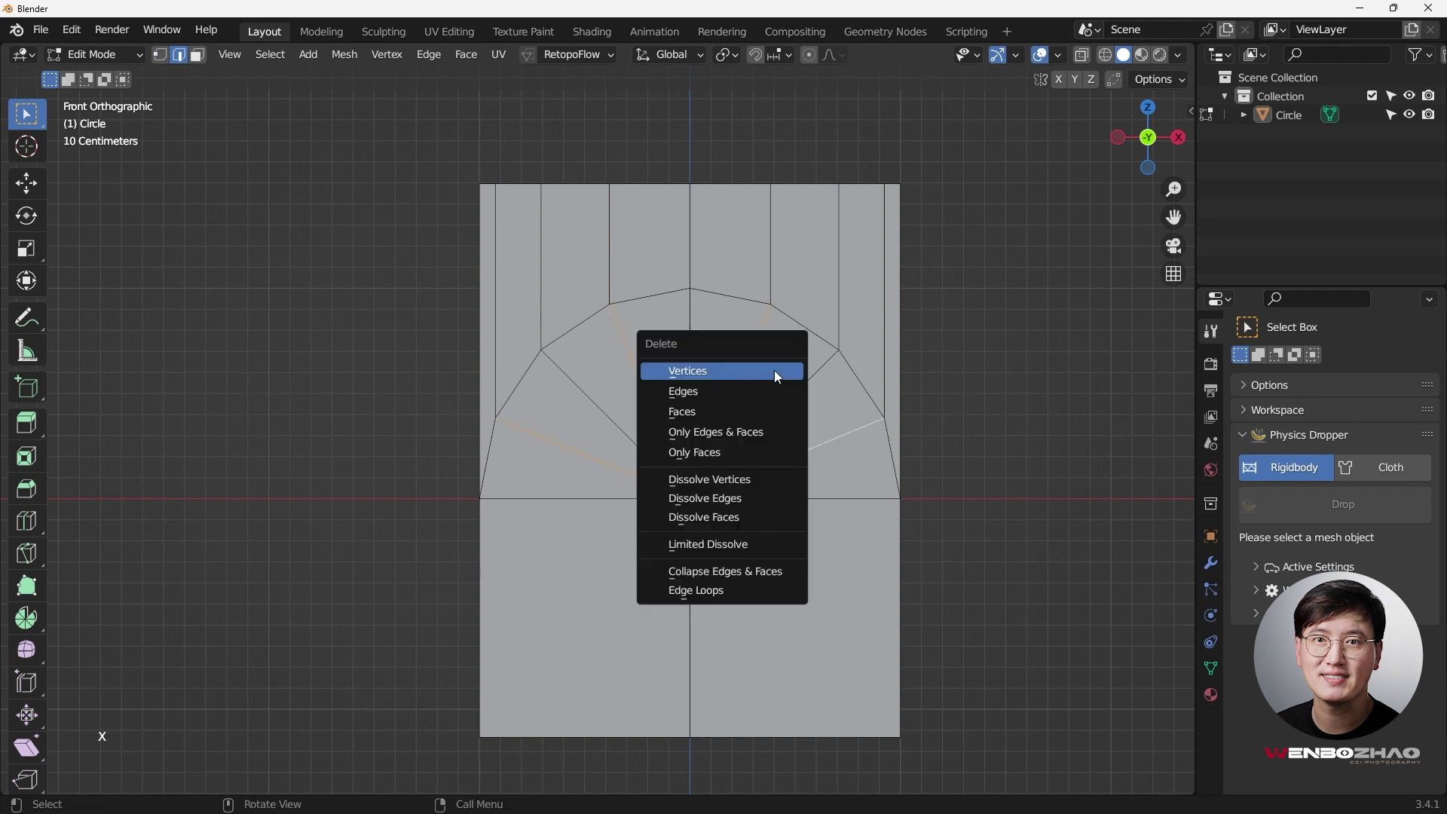
pyautogui.click(767, 494)
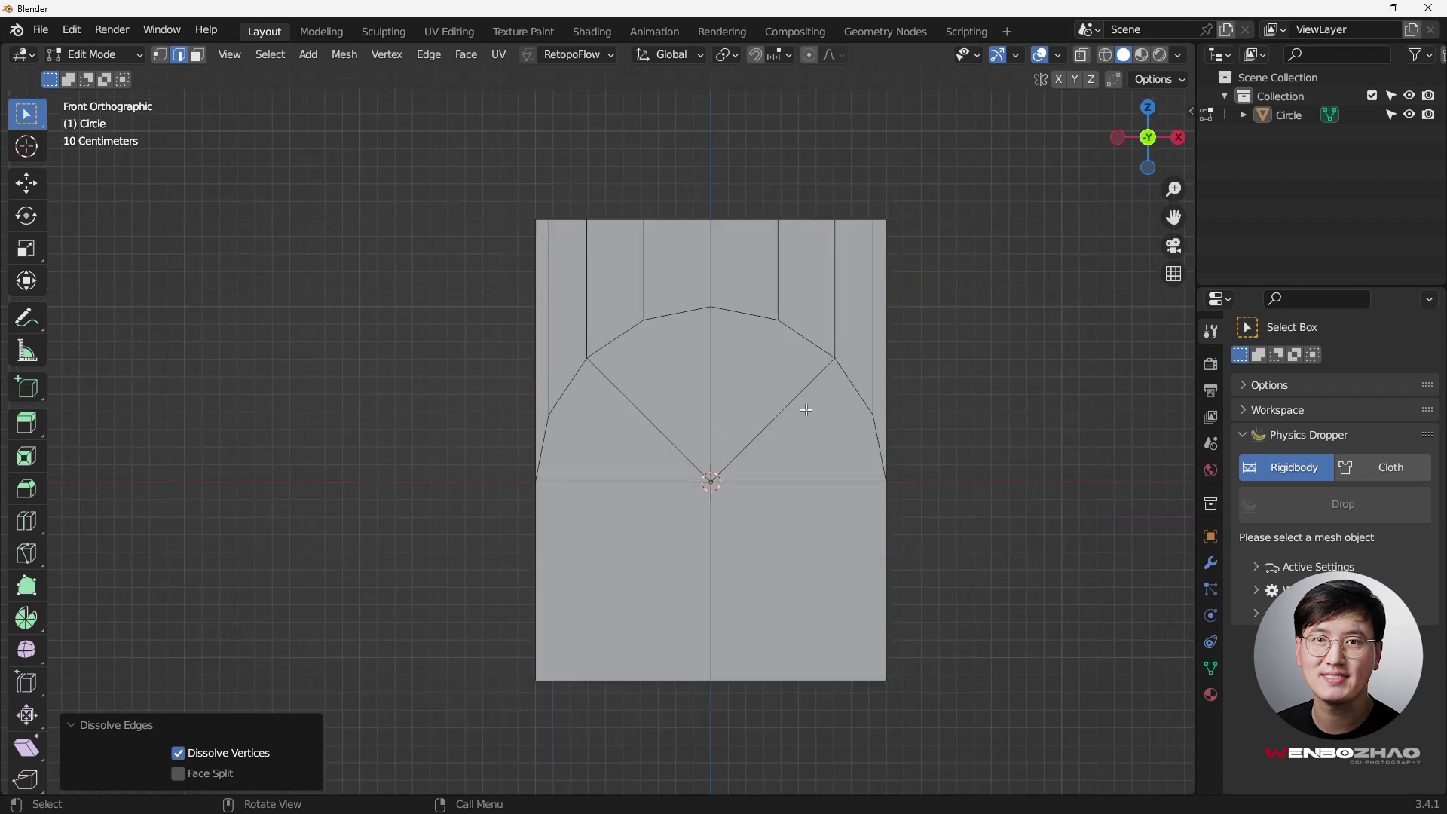
# Step: Dissolve the matching four alternate radial edges of the arch on the panel's back face
pyautogui.moveTo(808, 410); pyautogui.dragTo(505, 426, button='middle')
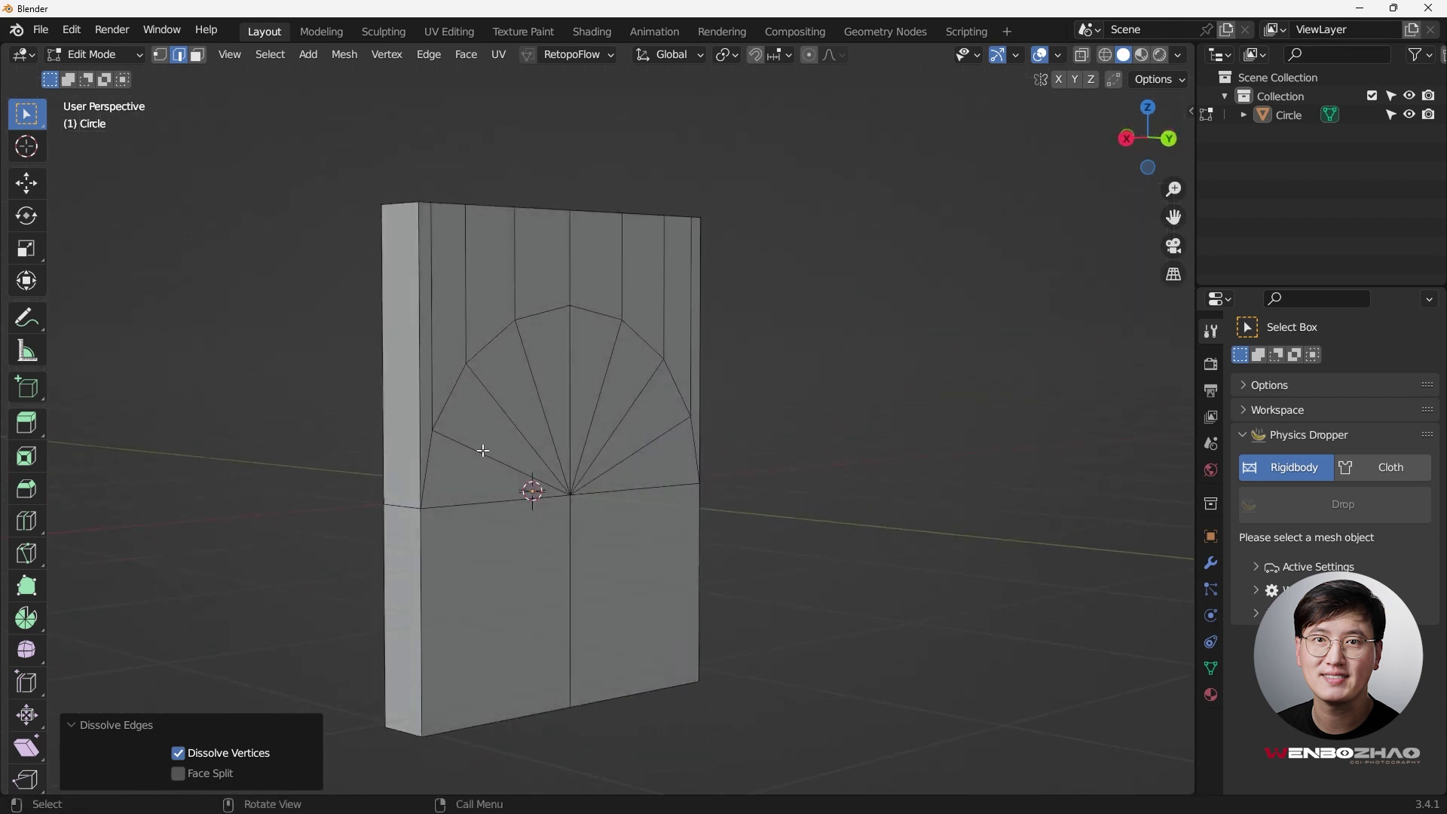
pyautogui.click(486, 453)
pyautogui.keyDown('shift'); pyautogui.click(541, 390); pyautogui.keyUp('shift')
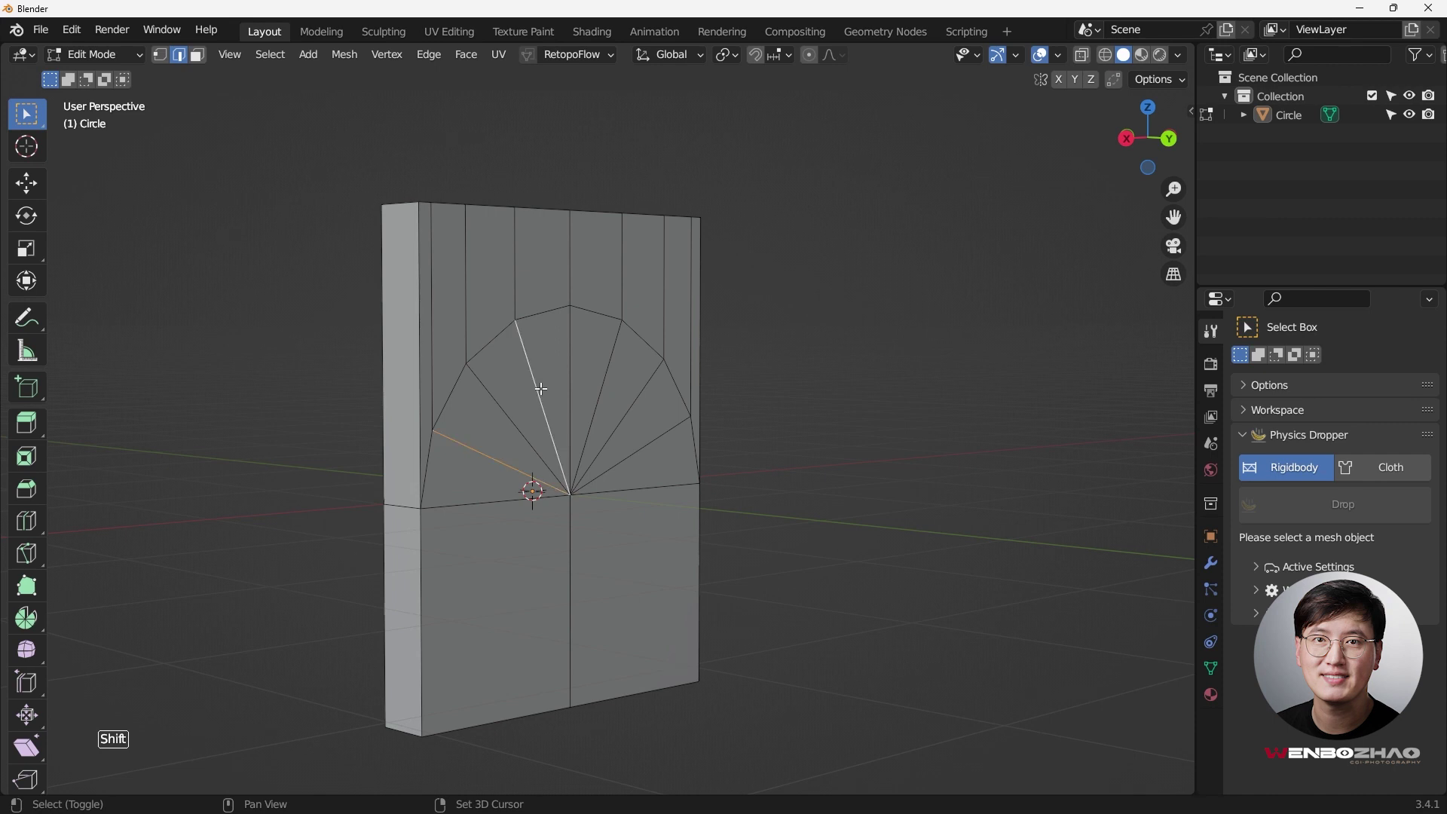
pyautogui.keyDown('shift'); pyautogui.click(597, 390); pyautogui.keyUp('shift')
pyautogui.keyDown('shift'); pyautogui.click(649, 445); pyautogui.keyUp('shift')
pyautogui.press('c')
pyautogui.rightClick(829, 315)
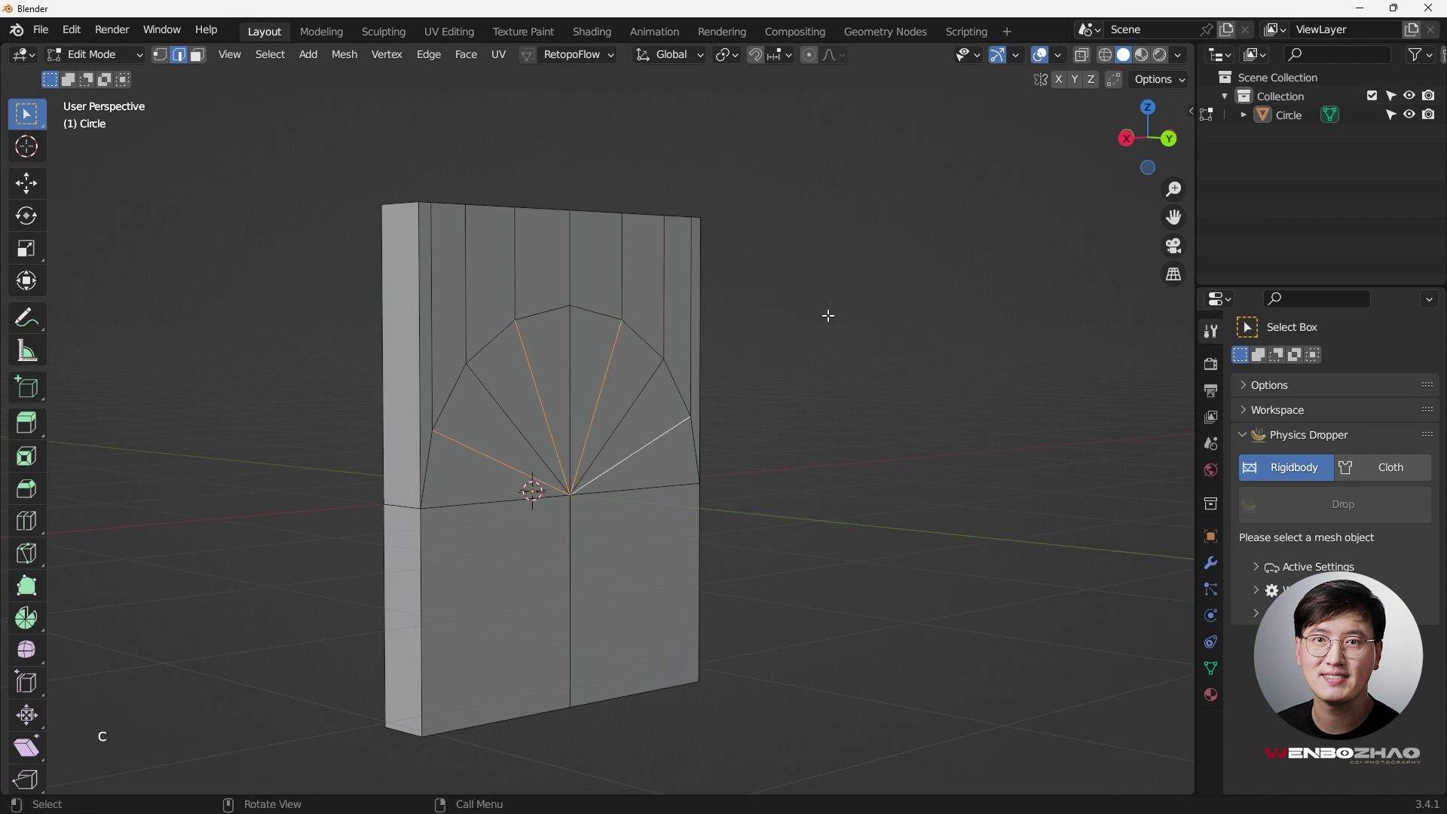
pyautogui.press('x')
pyautogui.click(828, 315)
# Step: Select all front faces of the arch and the area below it, and extrude them about 0.23 m outward along negative Y
pyautogui.moveTo(718, 381); pyautogui.dragTo(911, 414, button='middle')
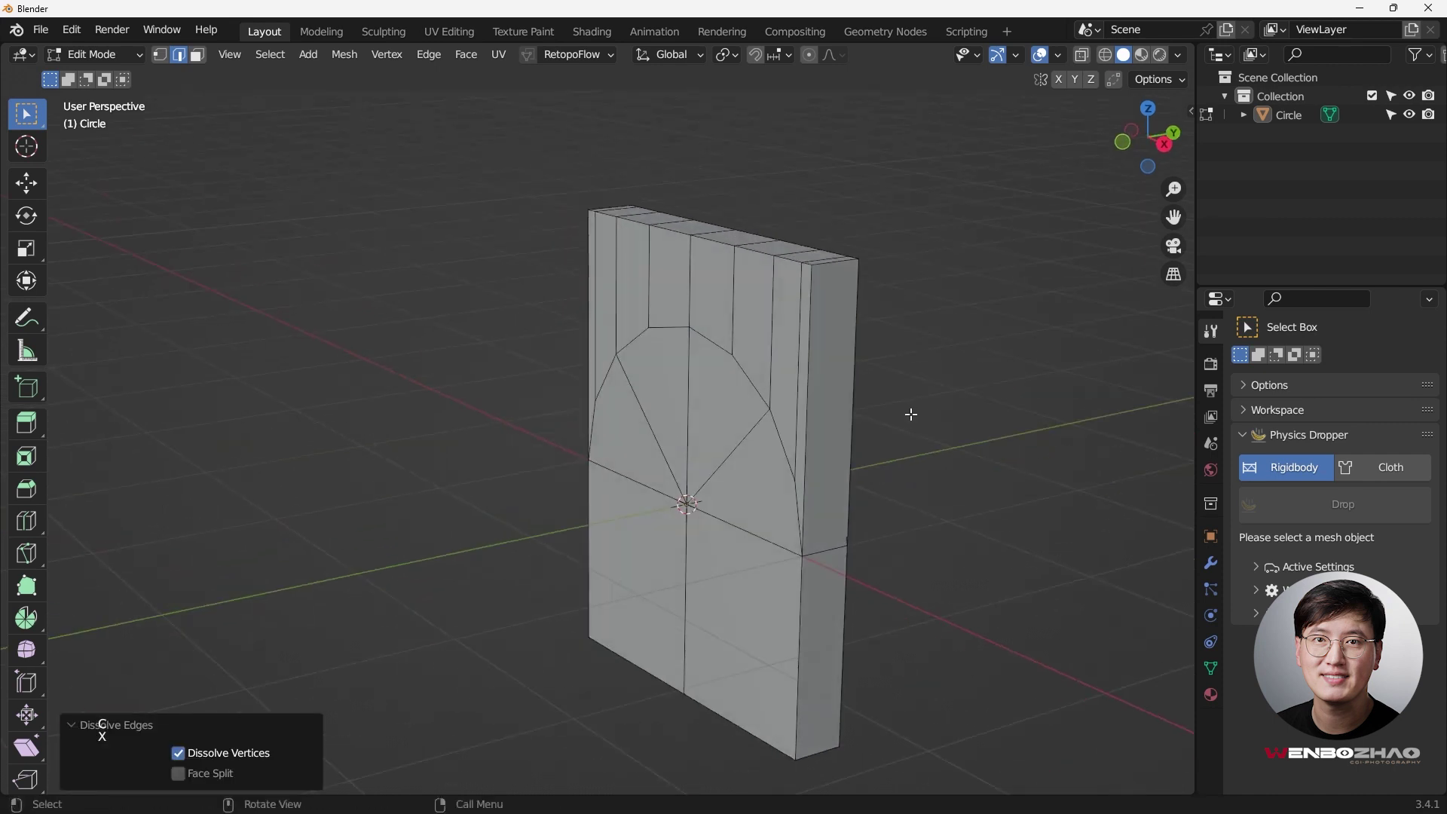
pyautogui.press('KP_1')
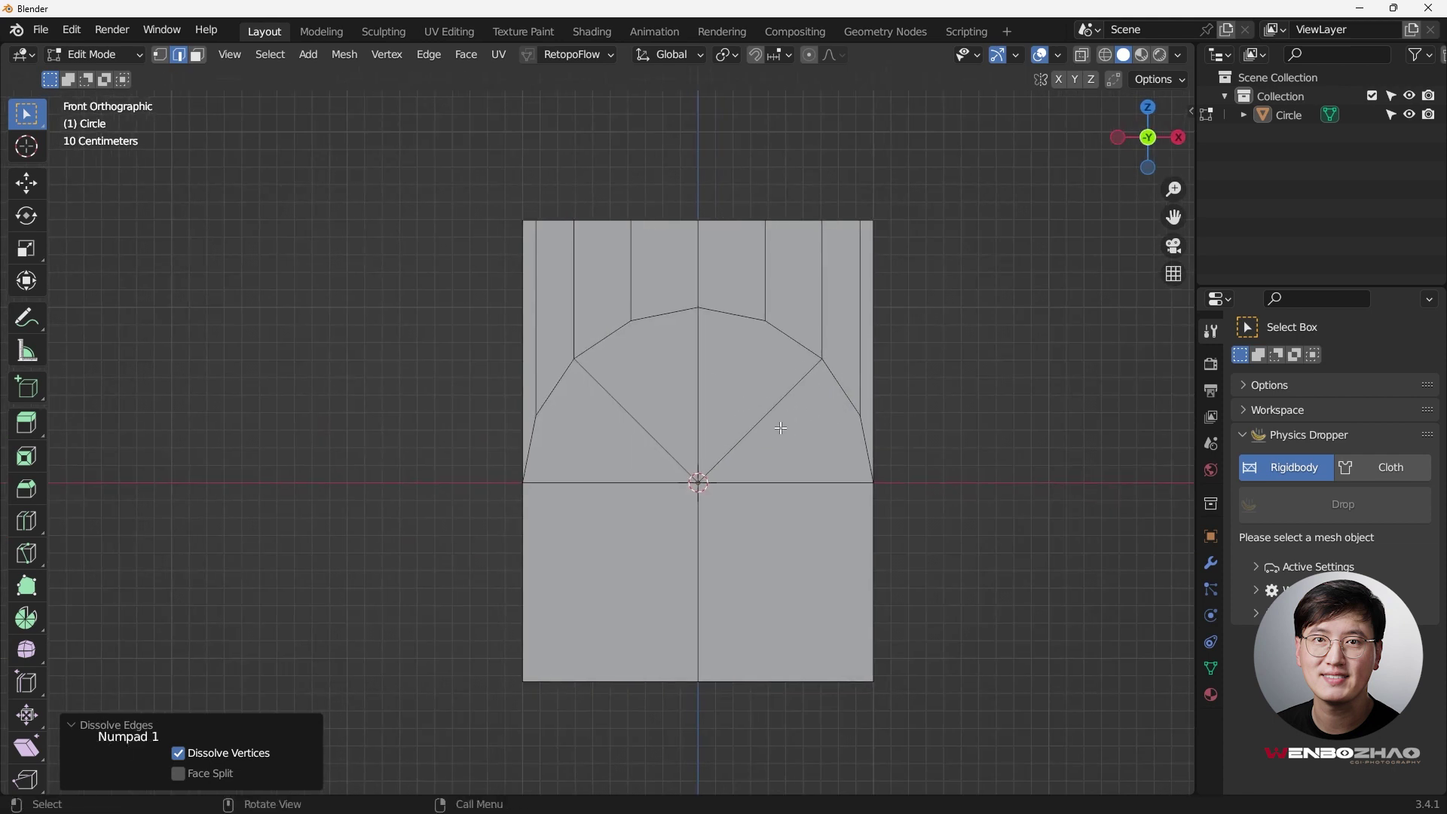
pyautogui.press('3')
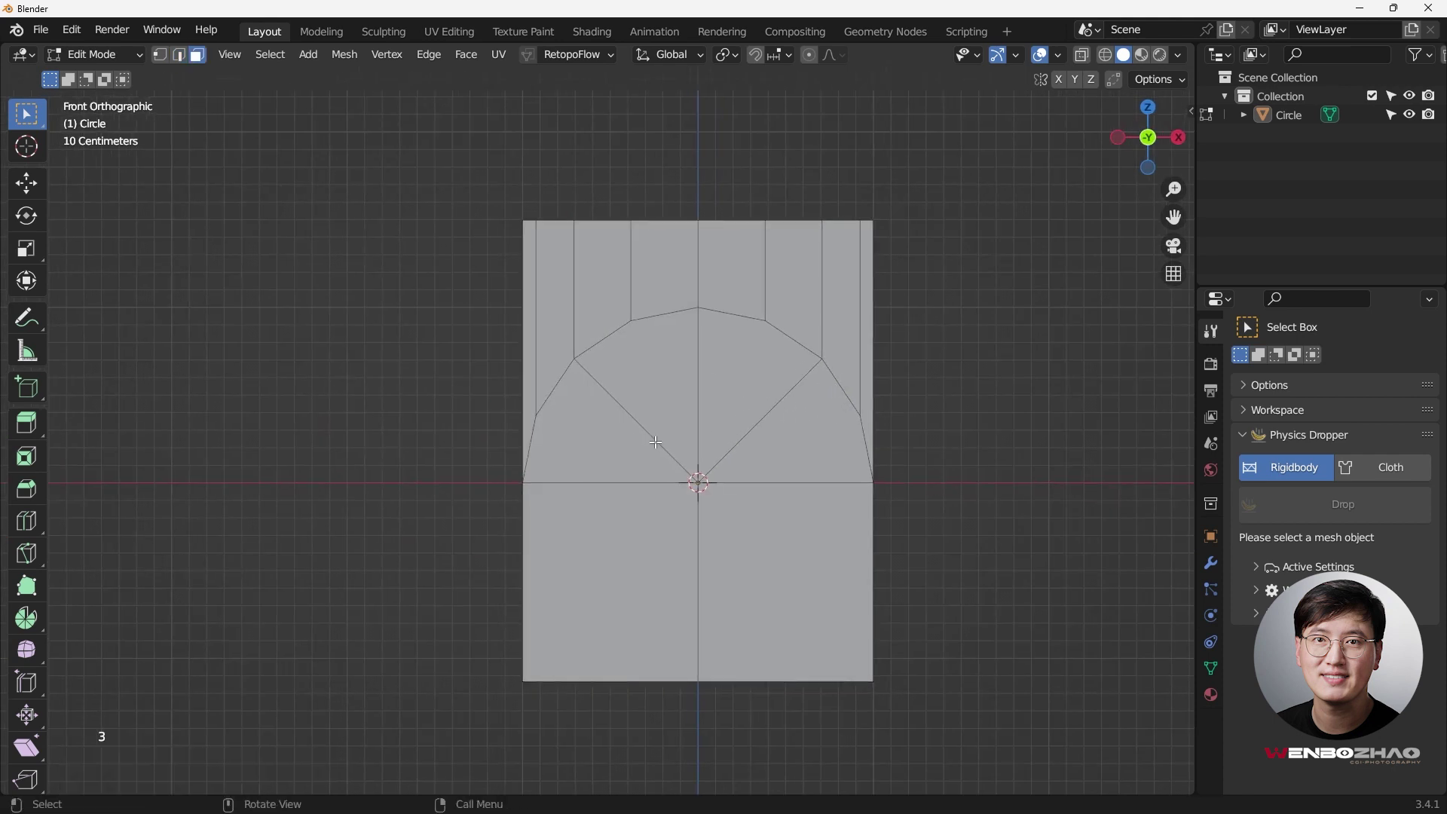
pyautogui.moveTo(625, 393); pyautogui.dragTo(789, 611)
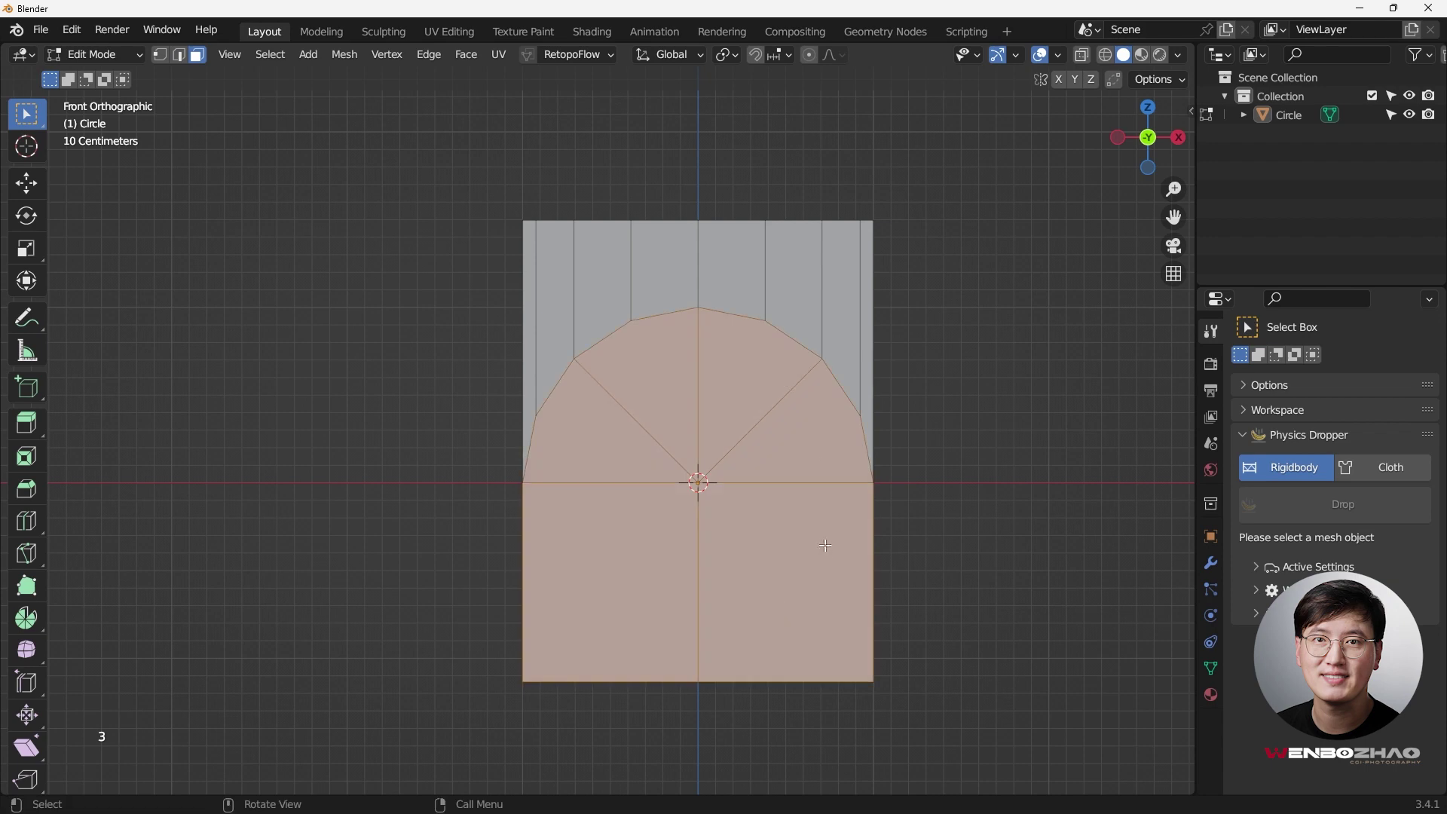
pyautogui.moveTo(748, 429); pyautogui.dragTo(610, 475, button='middle')
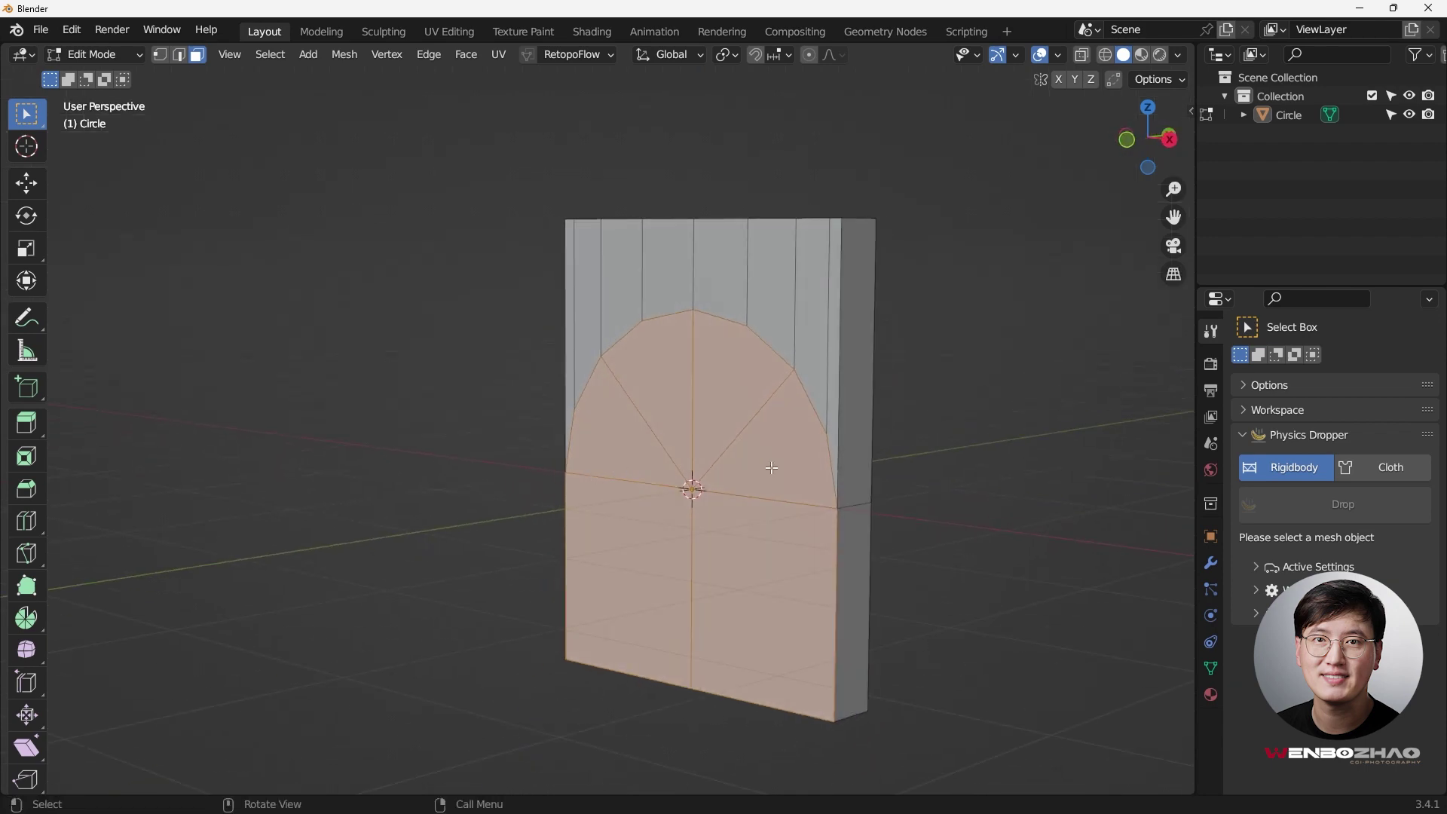
pyautogui.press('KP_3')
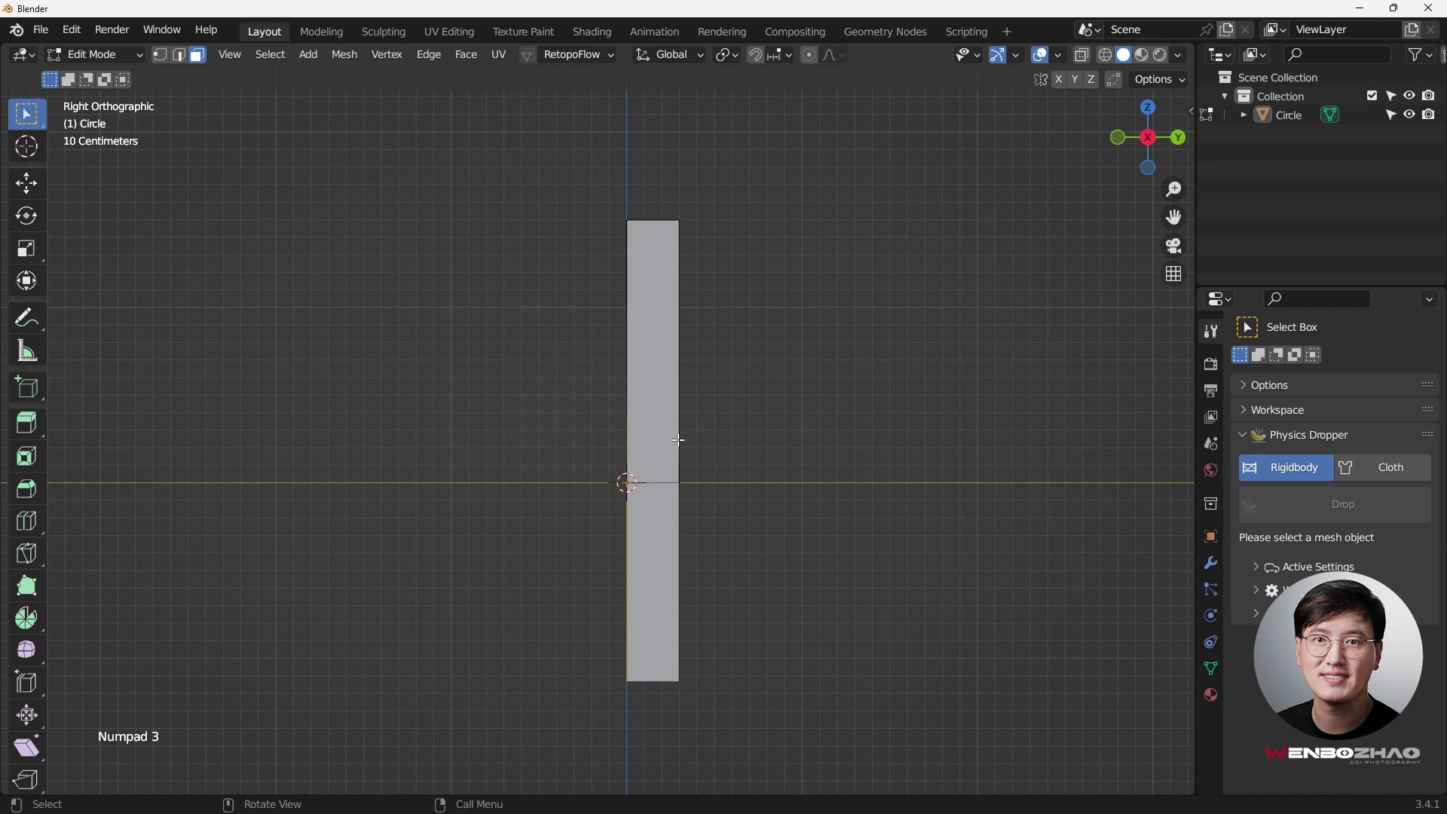
pyautogui.press('e')
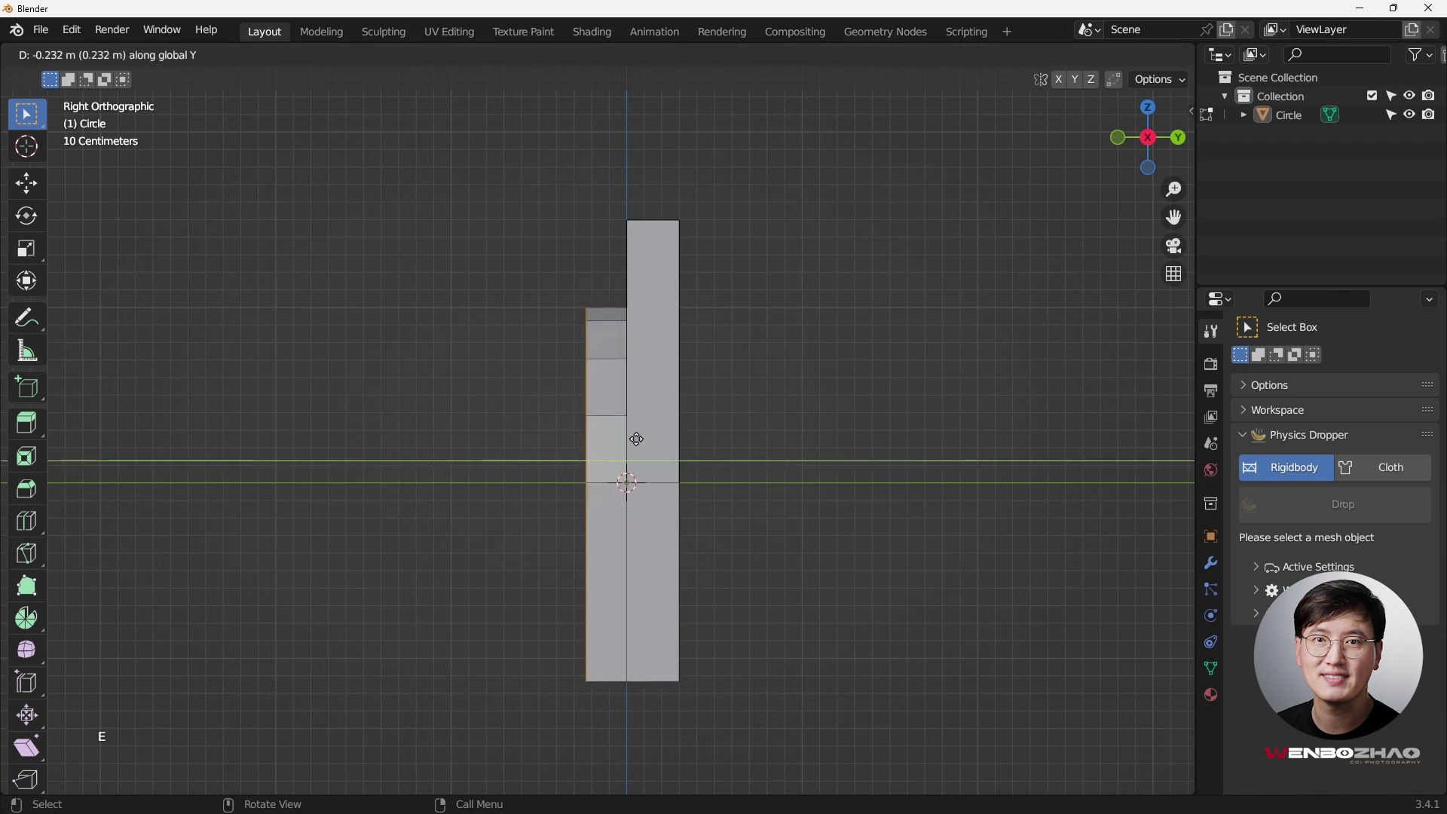
pyautogui.click(637, 441)
# Step: Switch to Object Mode and select the panel object
pyautogui.moveTo(637, 441); pyautogui.dragTo(918, 300, button='middle')
pyautogui.press('Tab')
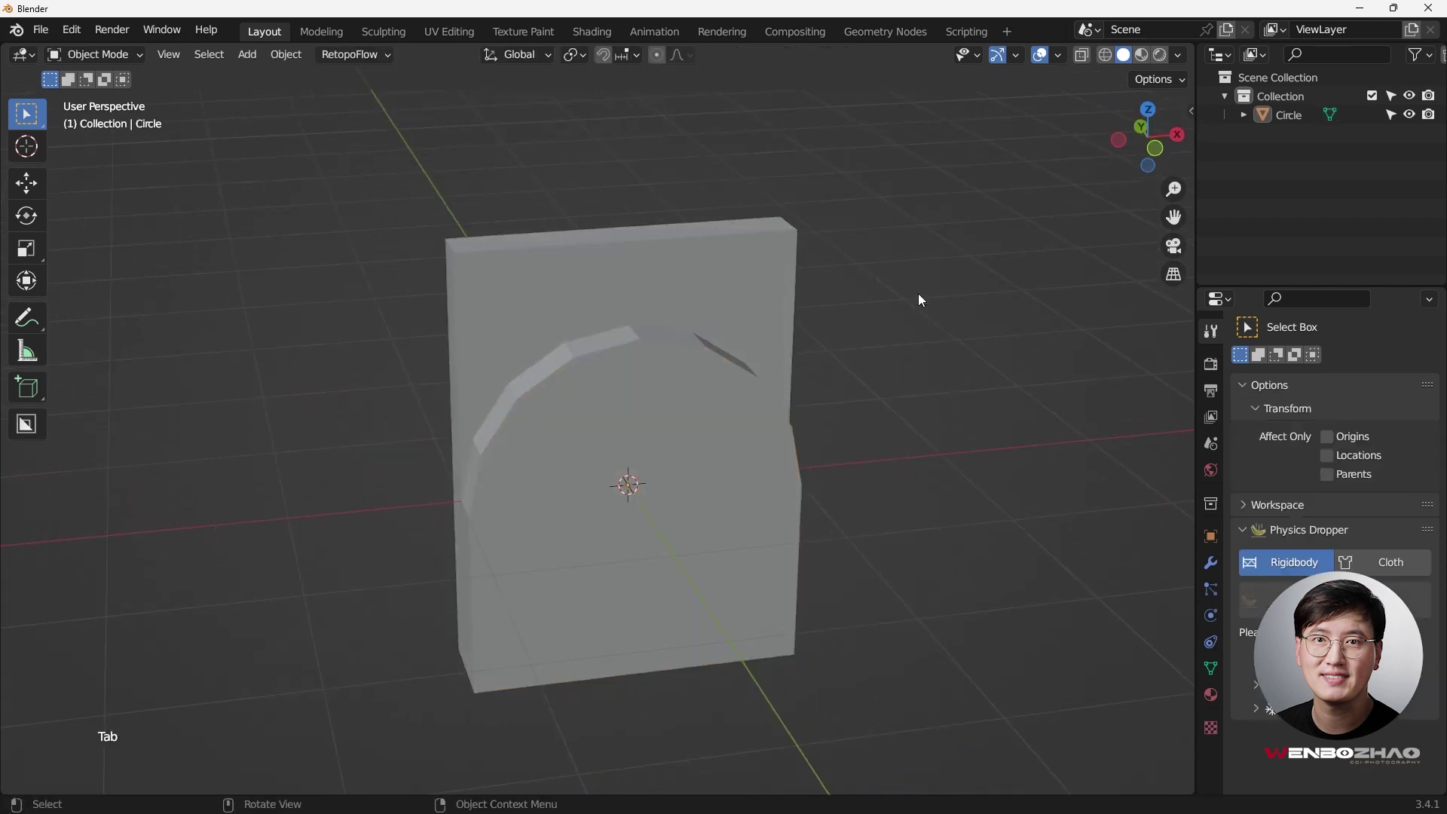
pyautogui.moveTo(747, 404); pyautogui.dragTo(588, 367, button='middle')
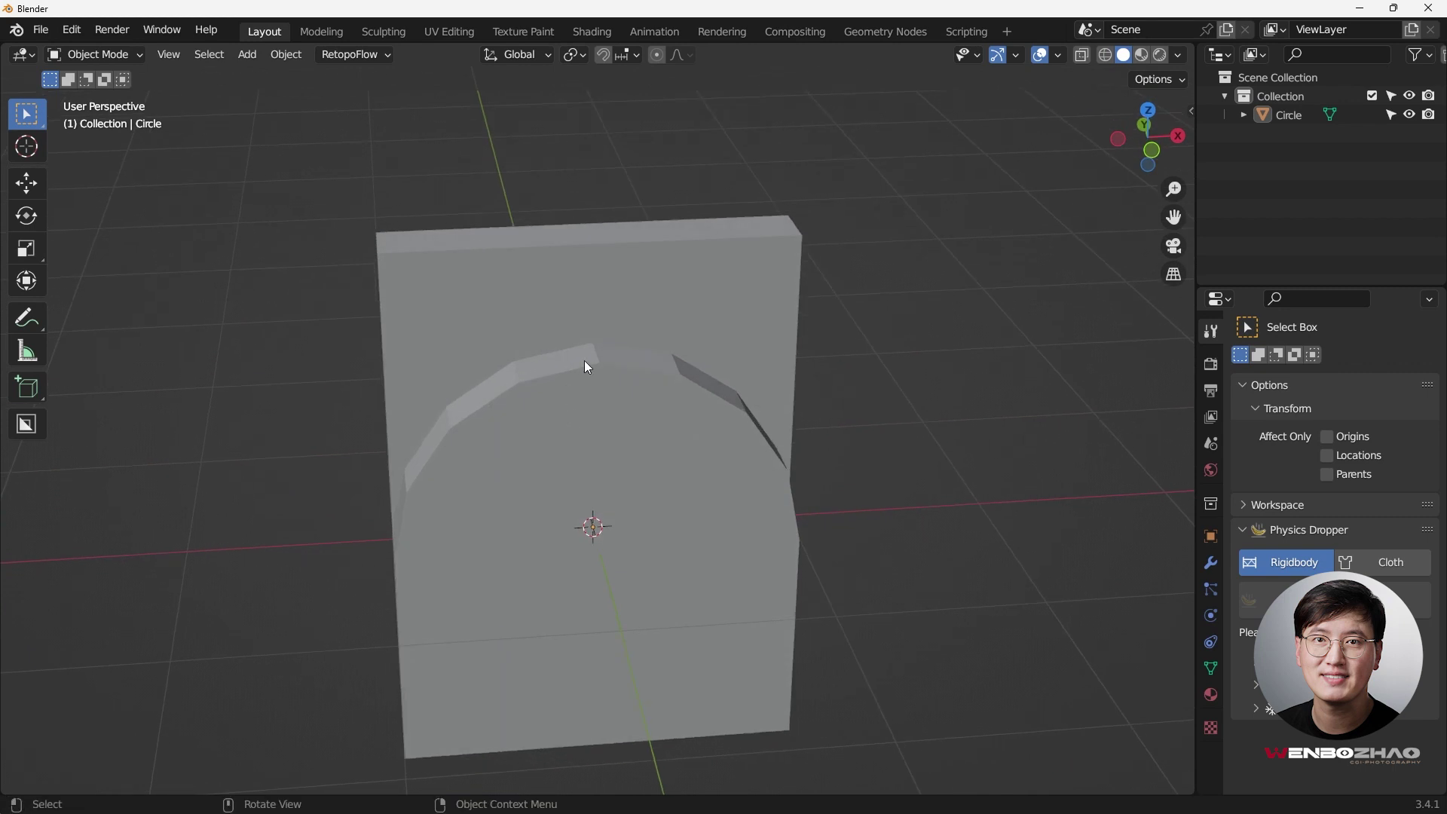
pyautogui.moveTo(714, 365)
pyautogui.mouseDown(button='middle')
pyautogui.moveTo(779, 410)
pyautogui.moveTo(663, 378)
pyautogui.moveTo(758, 392)
pyautogui.moveTo(732, 381)
pyautogui.moveTo(717, 419)
pyautogui.moveTo(753, 410)
pyautogui.moveTo(705, 398)
pyautogui.moveTo(731, 388)
pyautogui.mouseUp(button='middle')
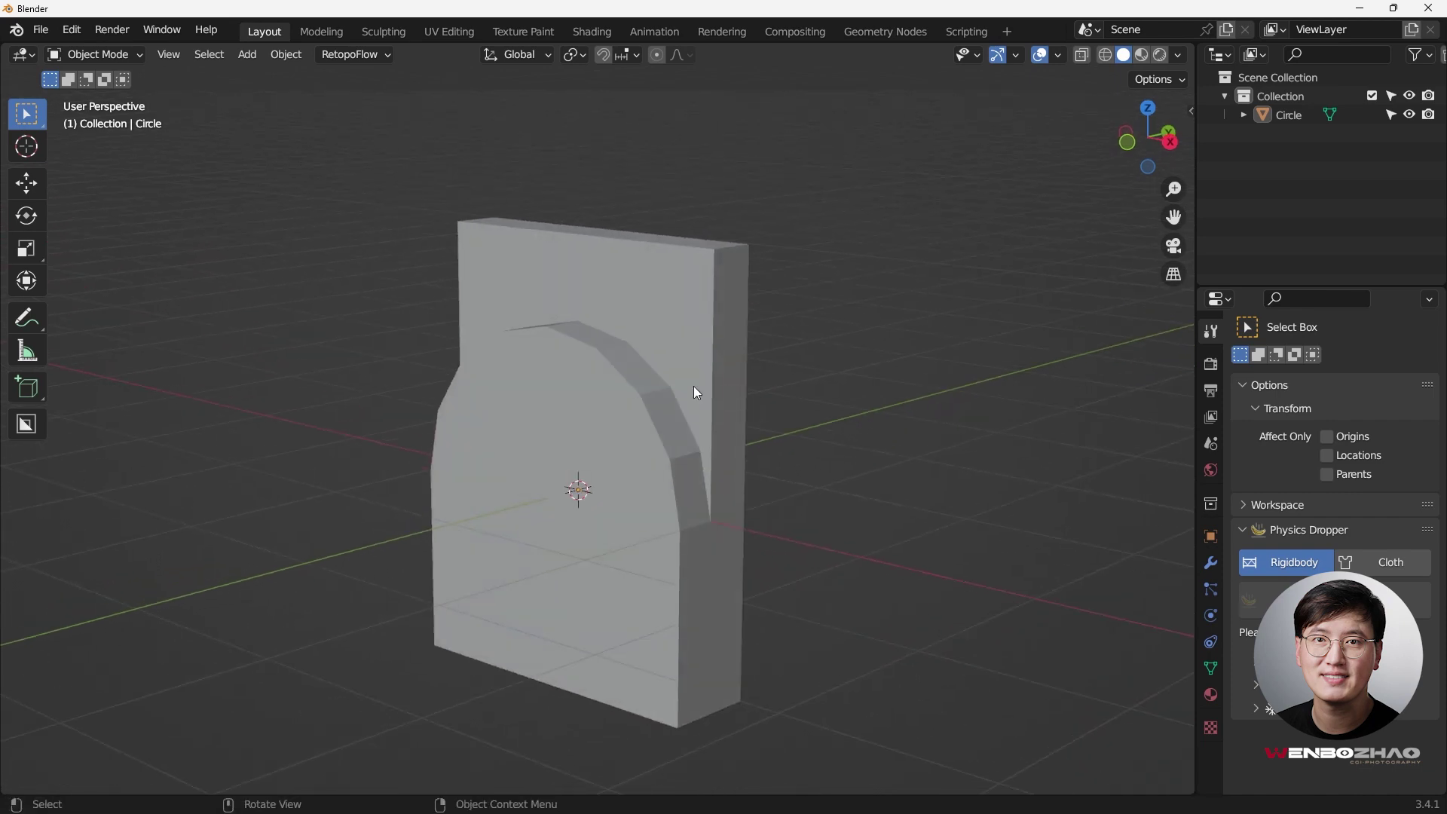
pyautogui.click(673, 382)
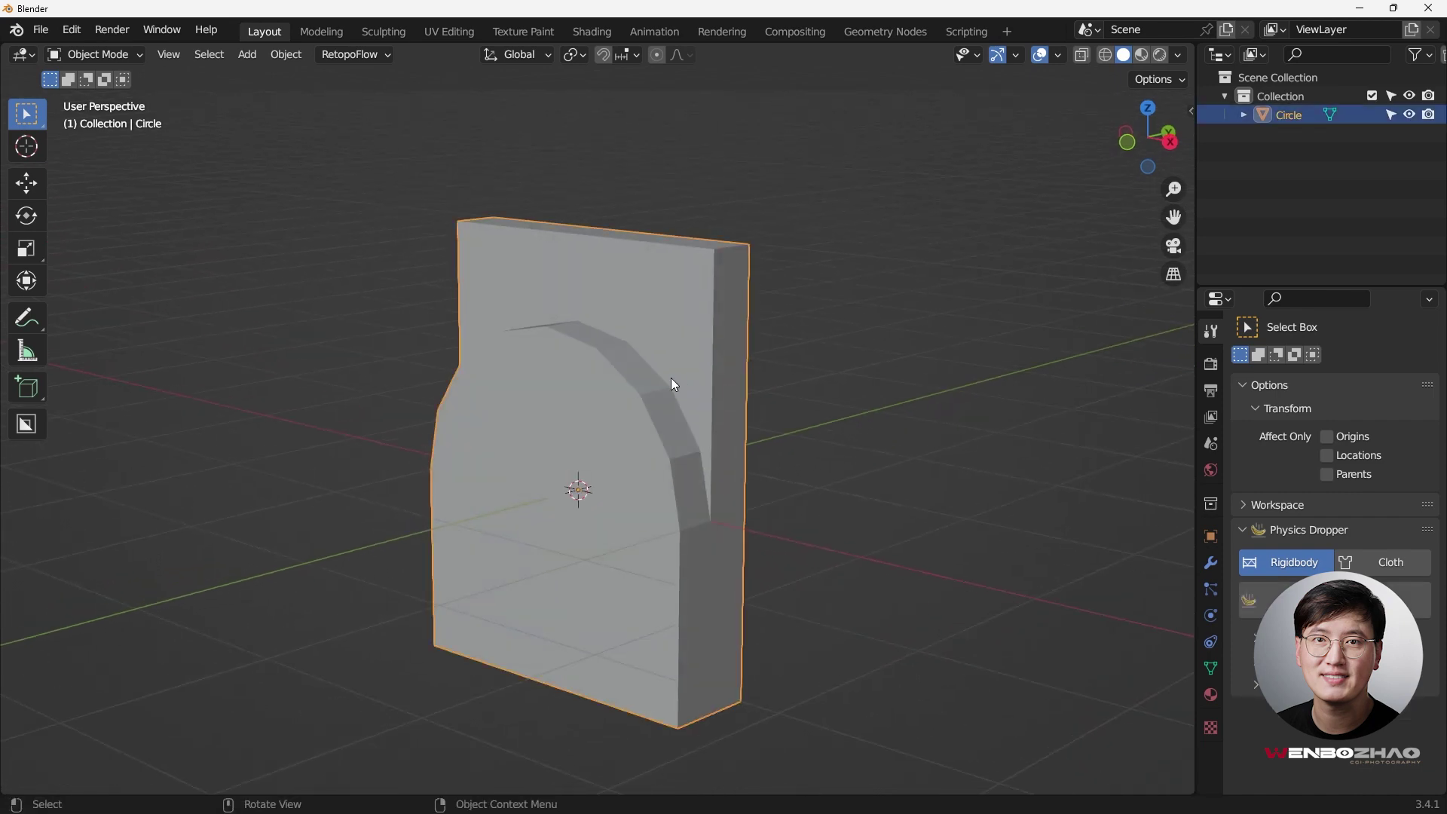
# Step: Add a level 2 subdivision to the panel, shade it smooth, and view it from the front
pyautogui.hotkey('ctrl', '2')
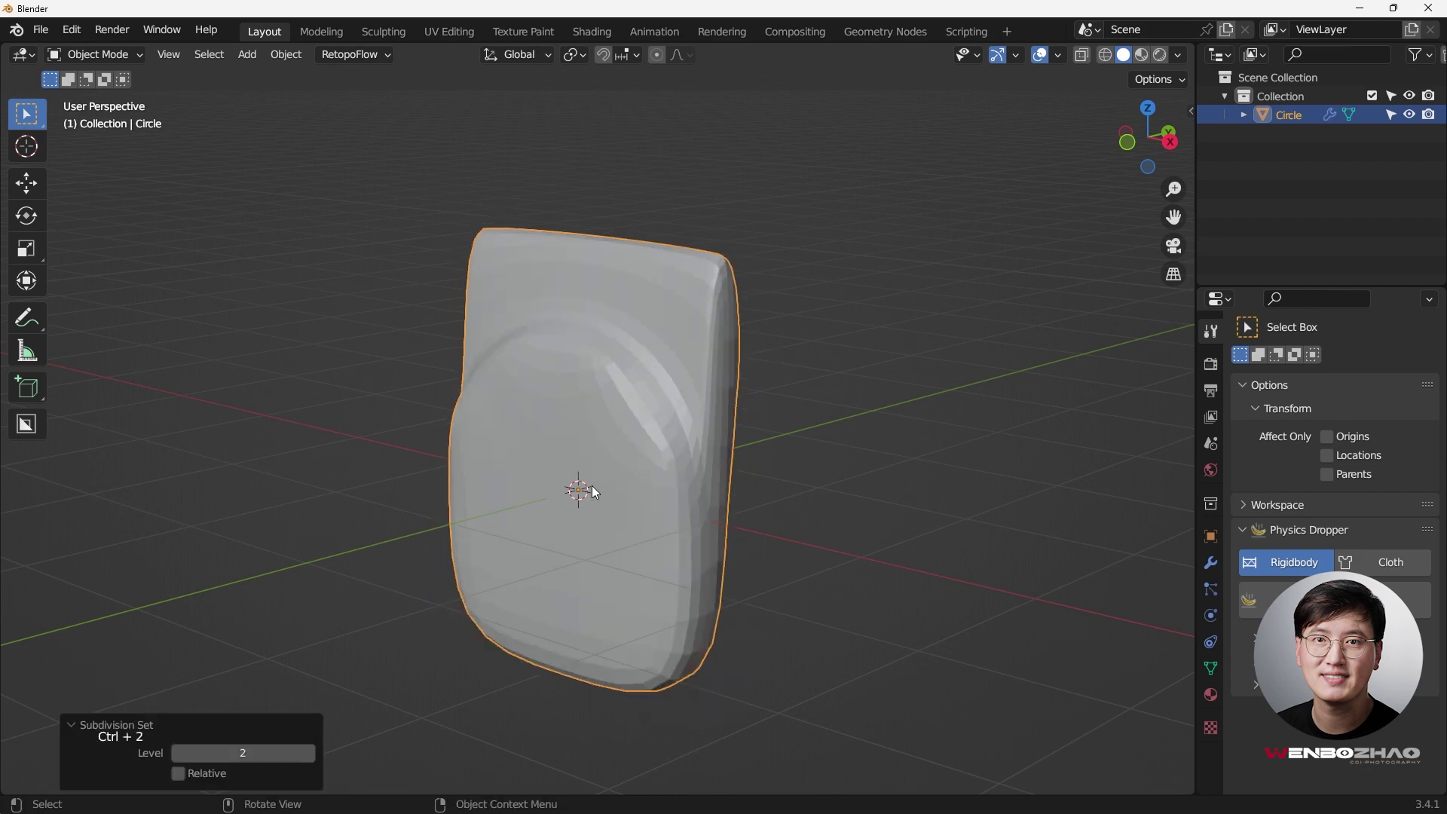
pyautogui.rightClick(646, 337)
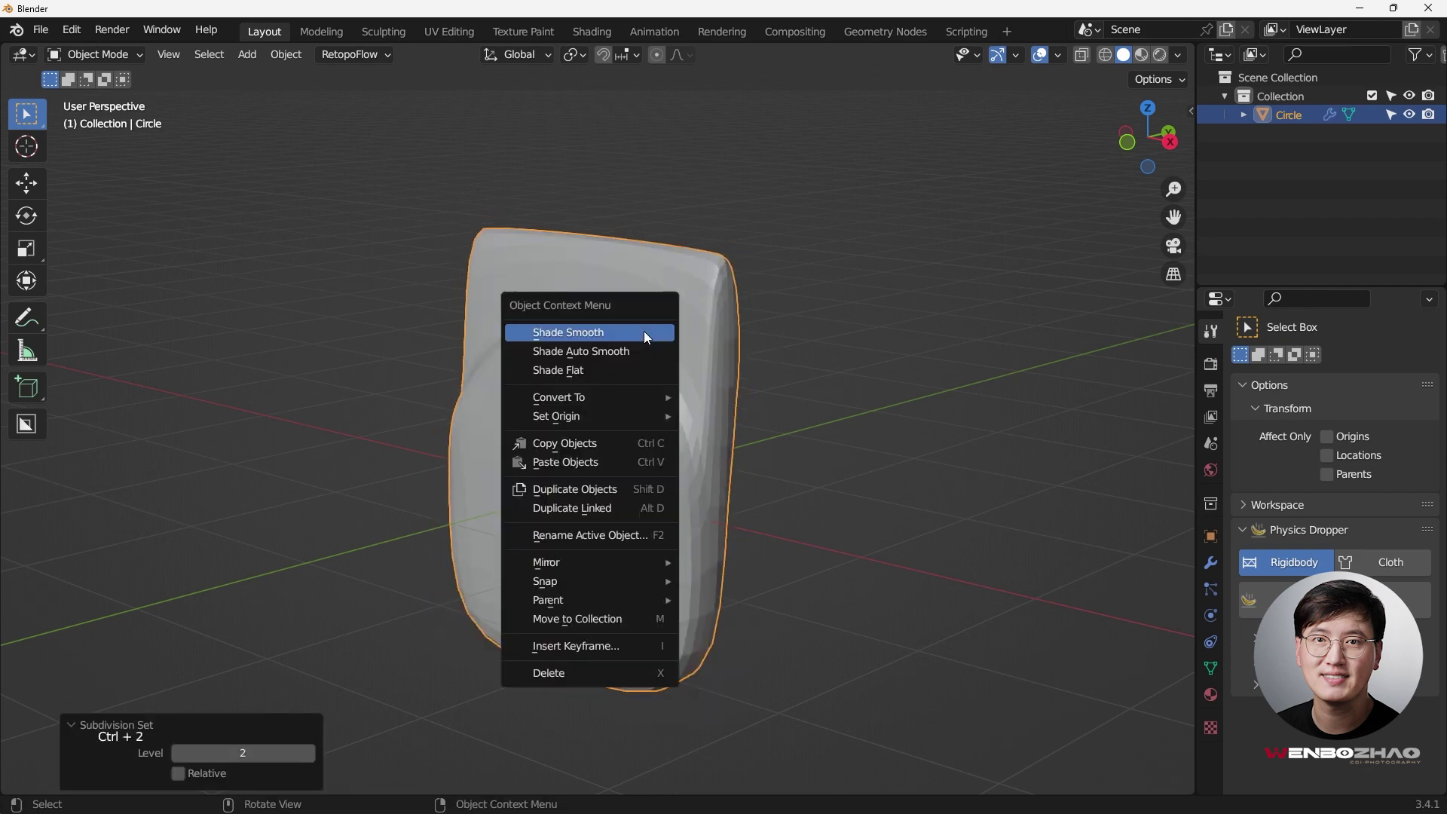
pyautogui.click(646, 332)
pyautogui.moveTo(601, 392); pyautogui.dragTo(589, 449, button='middle')
pyautogui.press('KP_1')
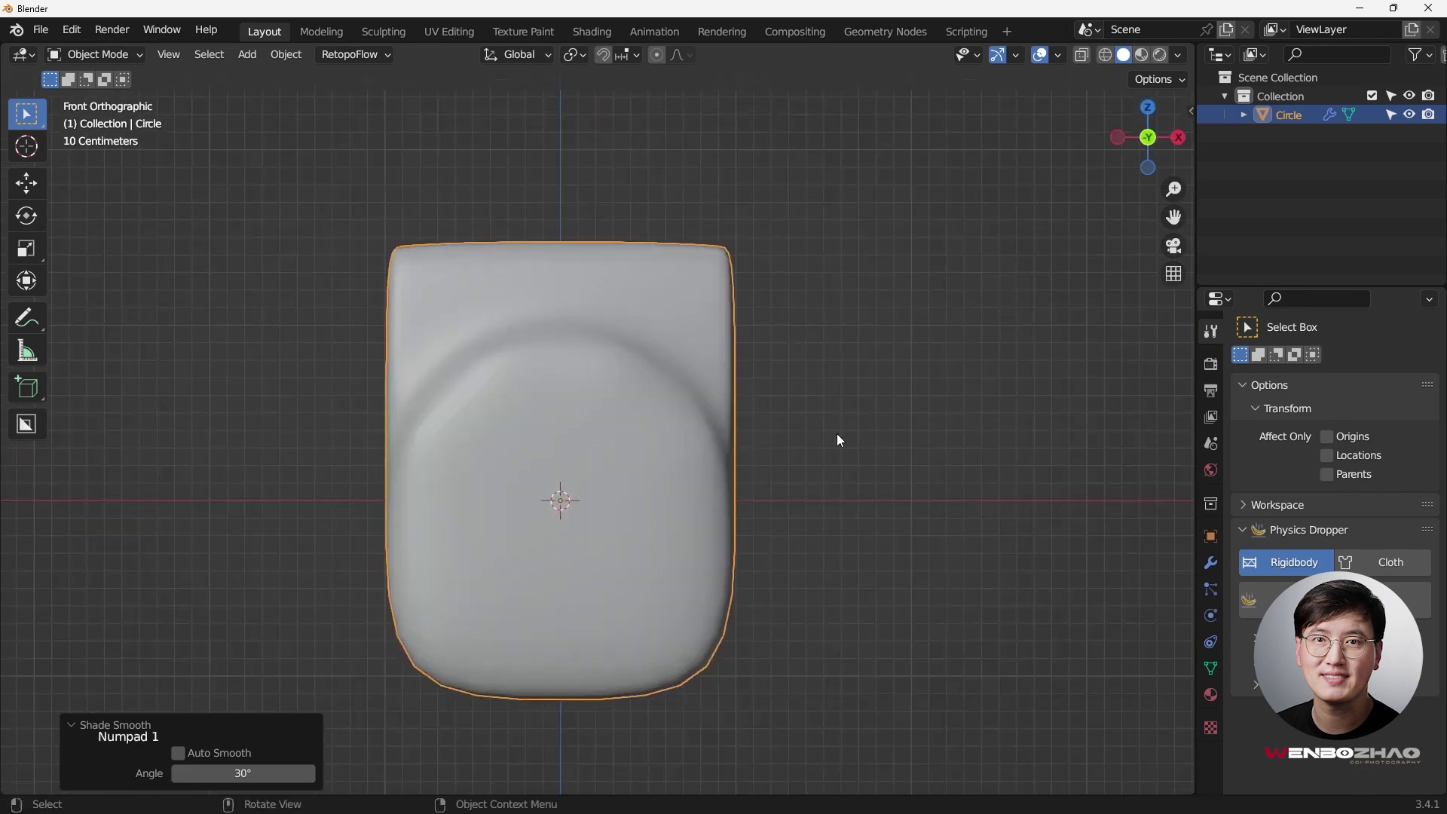
# Step: Remove the Subdivision modifier from the panel
pyautogui.click(1210, 563)
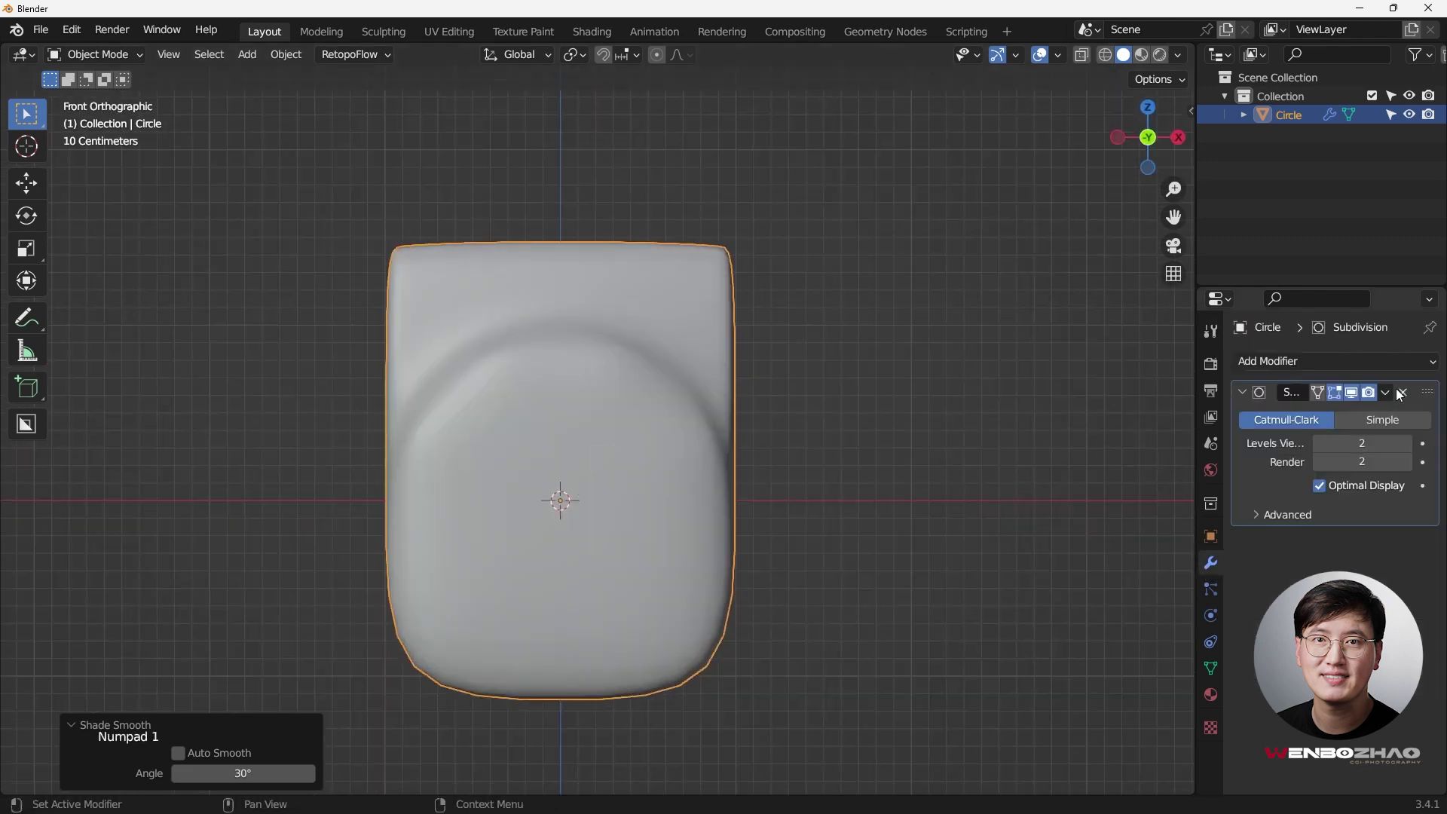
pyautogui.click(1403, 393)
pyautogui.moveTo(758, 416); pyautogui.dragTo(622, 433, button='middle')
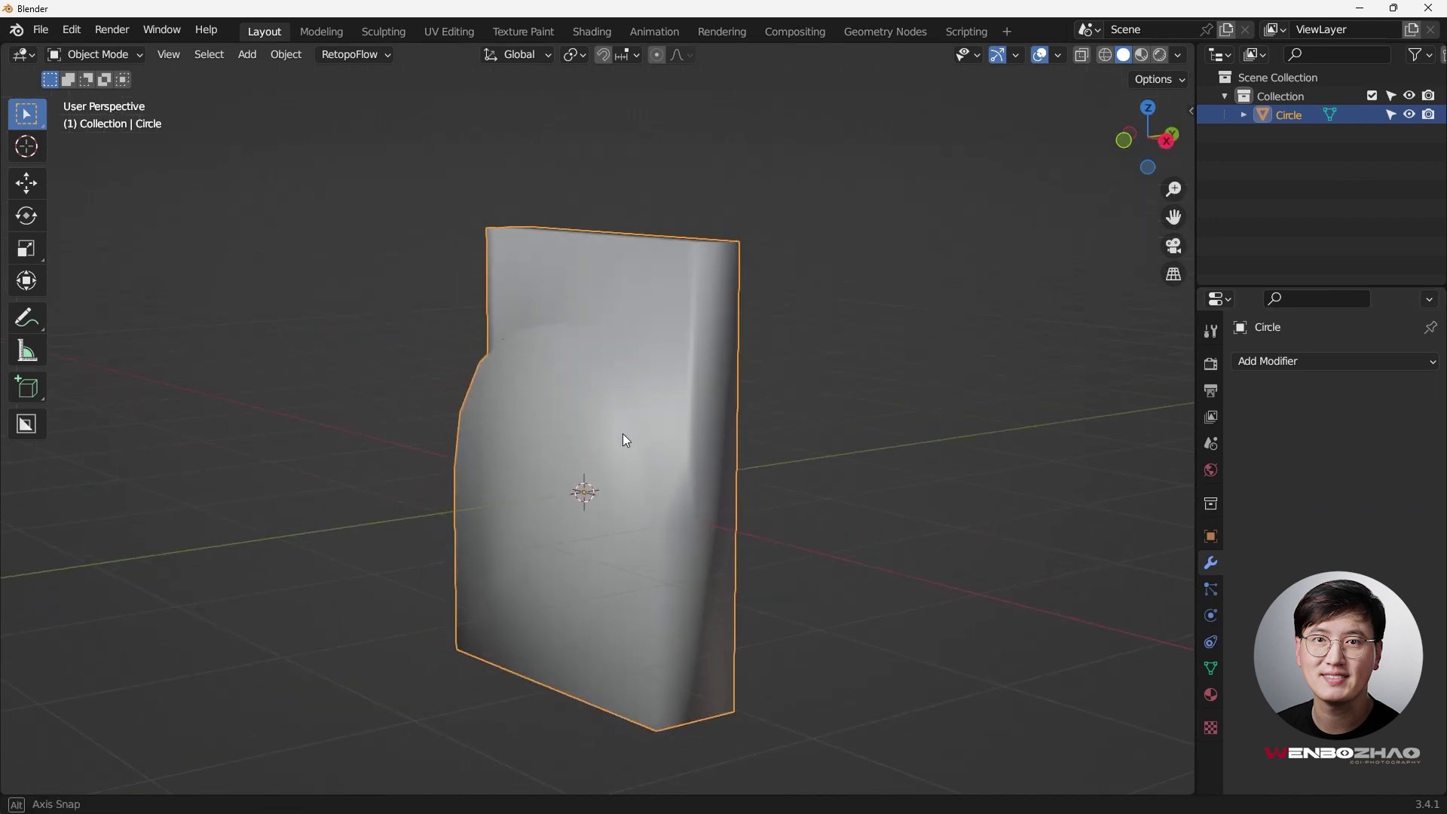
# Step: Apply Shade Auto Smooth with a 30° angle to the panel
pyautogui.rightClick(686, 395)
pyautogui.click(686, 395)
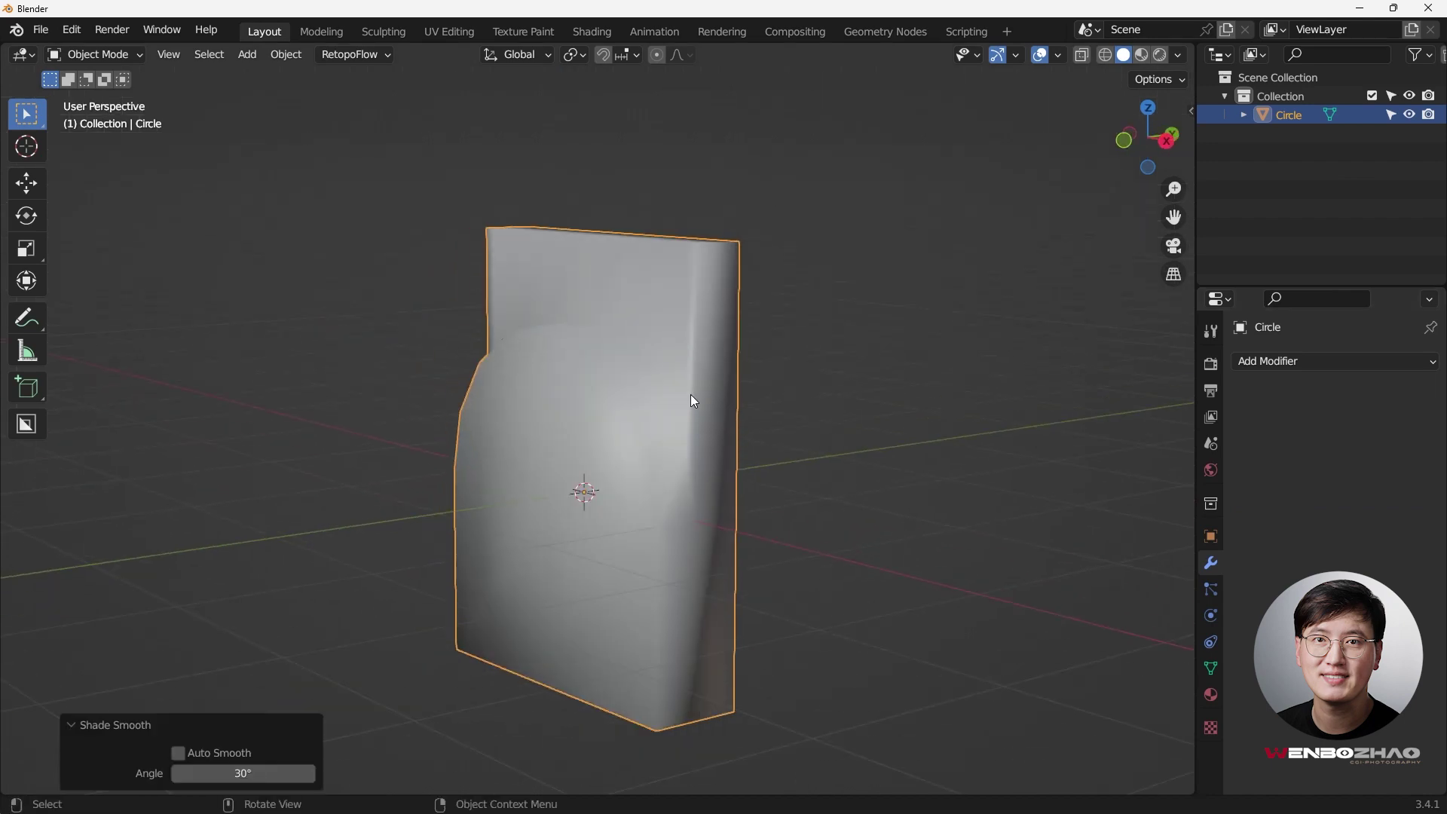
pyautogui.rightClick(691, 395)
pyautogui.click(685, 414)
pyautogui.rightClick(685, 415)
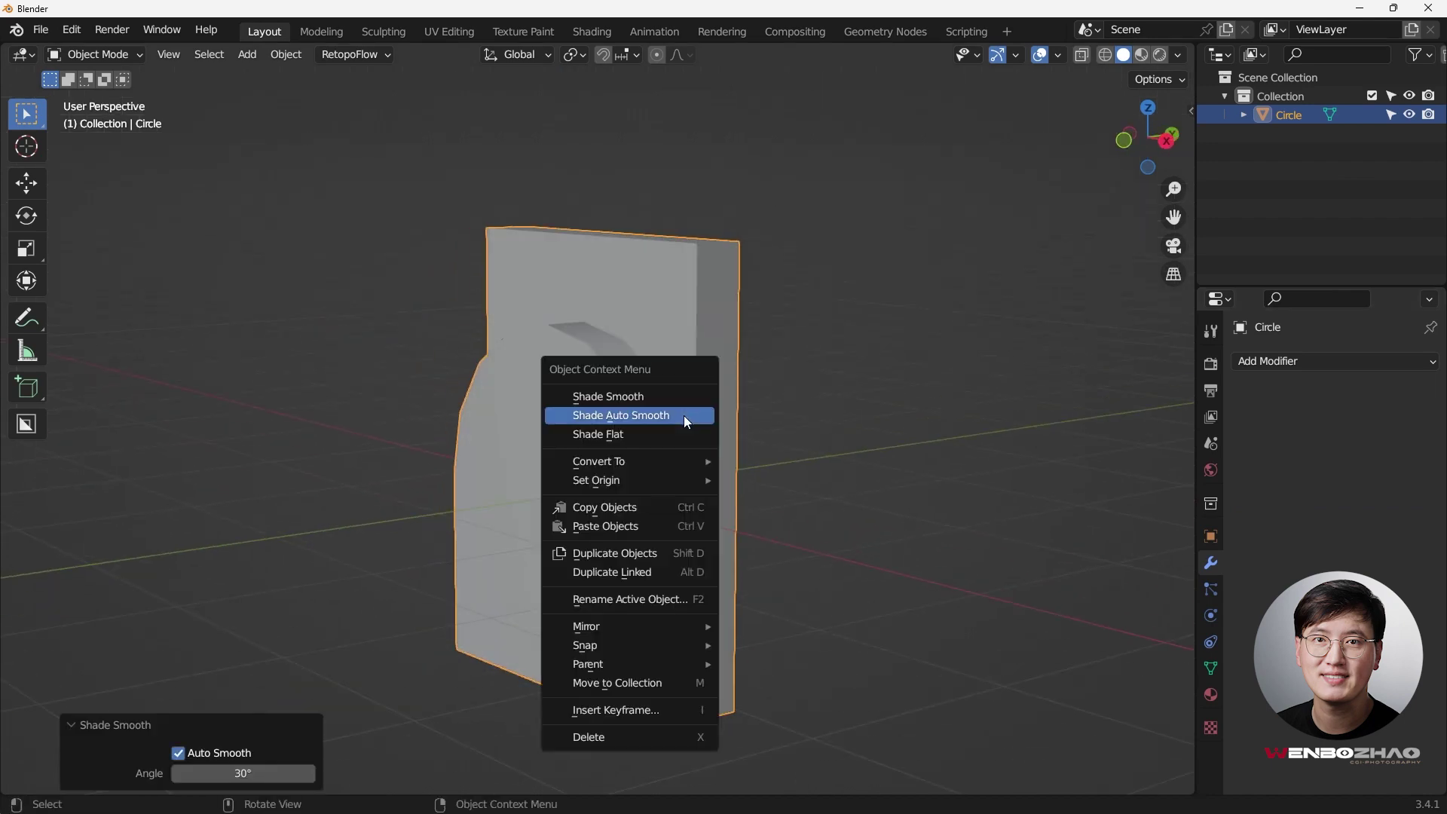
pyautogui.click(686, 417)
# Step: Return to Edit Mode with vertex selection and clear the face selection
pyautogui.moveTo(683, 425); pyautogui.dragTo(615, 431, button='middle')
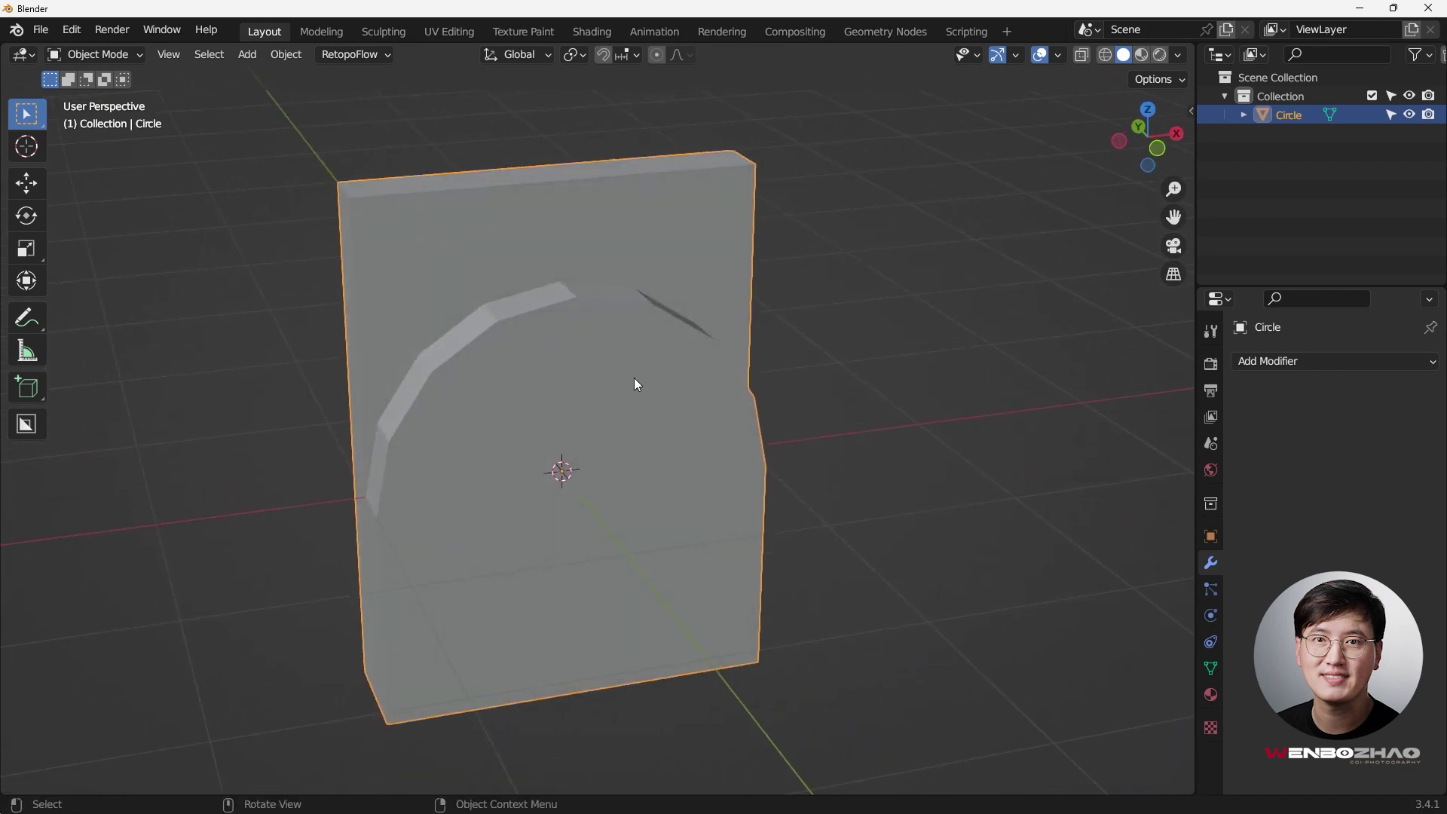
pyautogui.press('Tab')
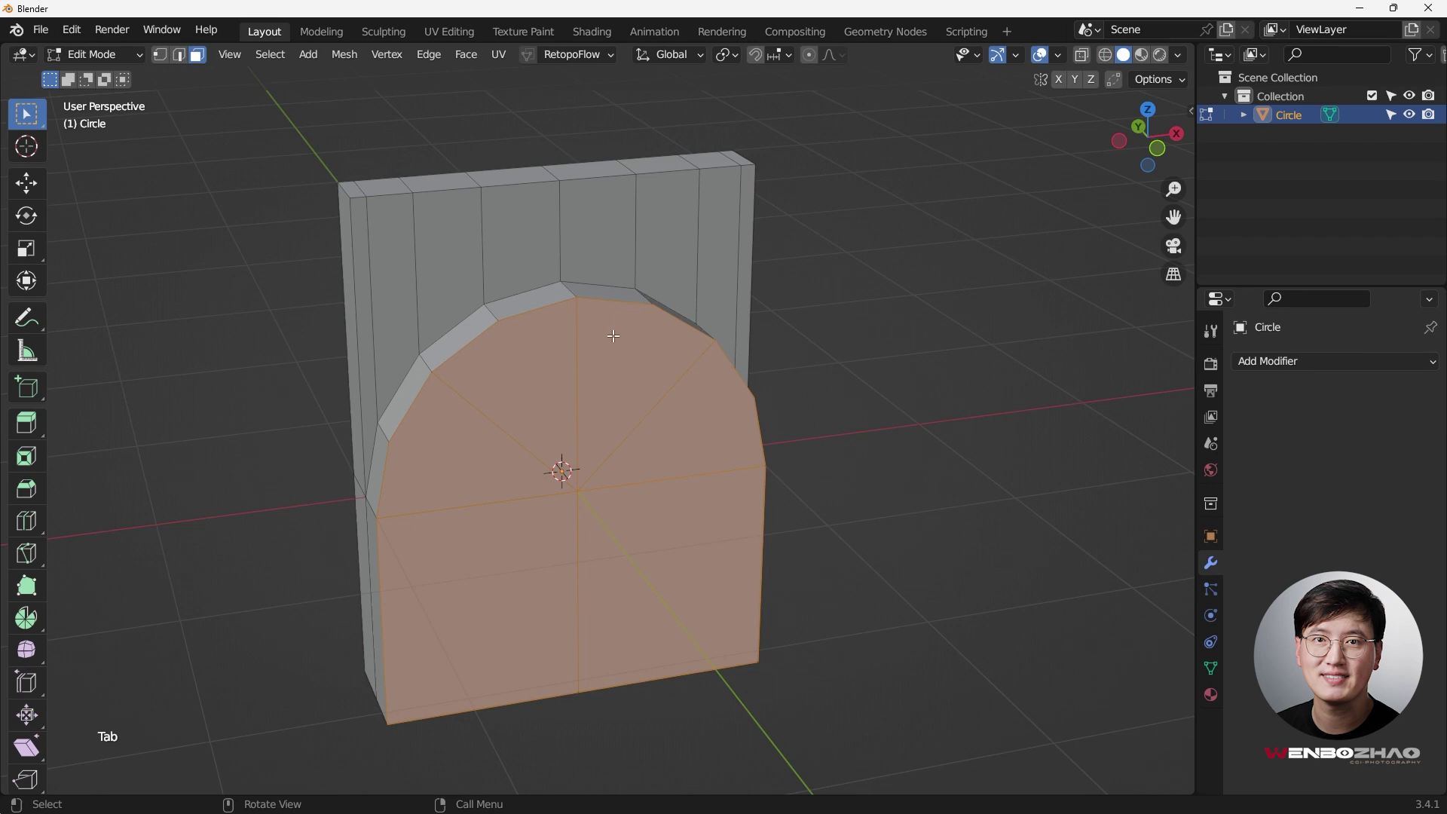
pyautogui.press('1')
pyautogui.click(787, 304)
pyautogui.moveTo(788, 304); pyautogui.dragTo(620, 348, button='middle')
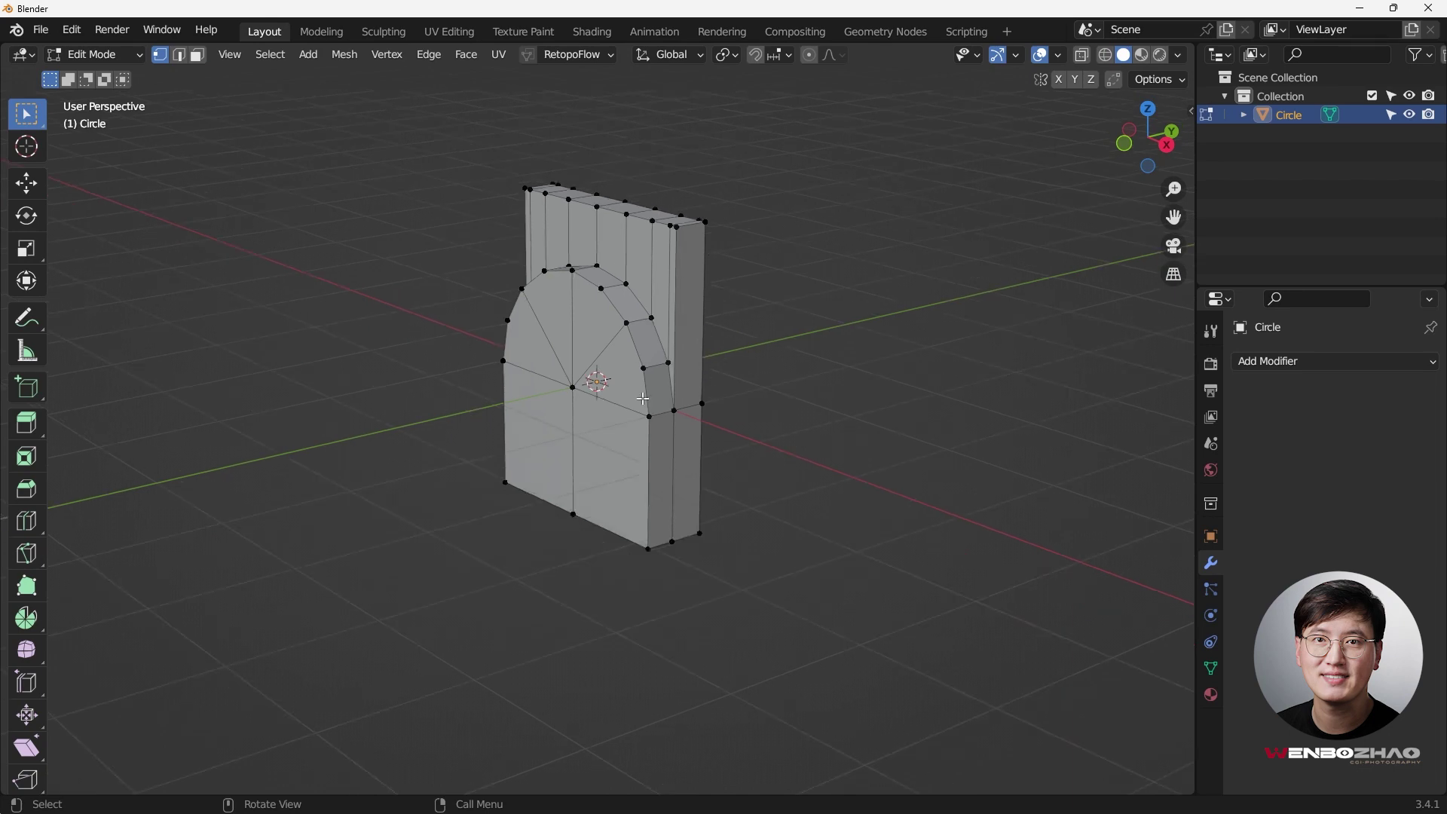
# Step: Examine the side vertex where the arch meets the panel edge and the diagonal edge's vertex on the arch rim
pyautogui.scroll(2, 630, 367)
pyautogui.scroll(-2, 630, 368)
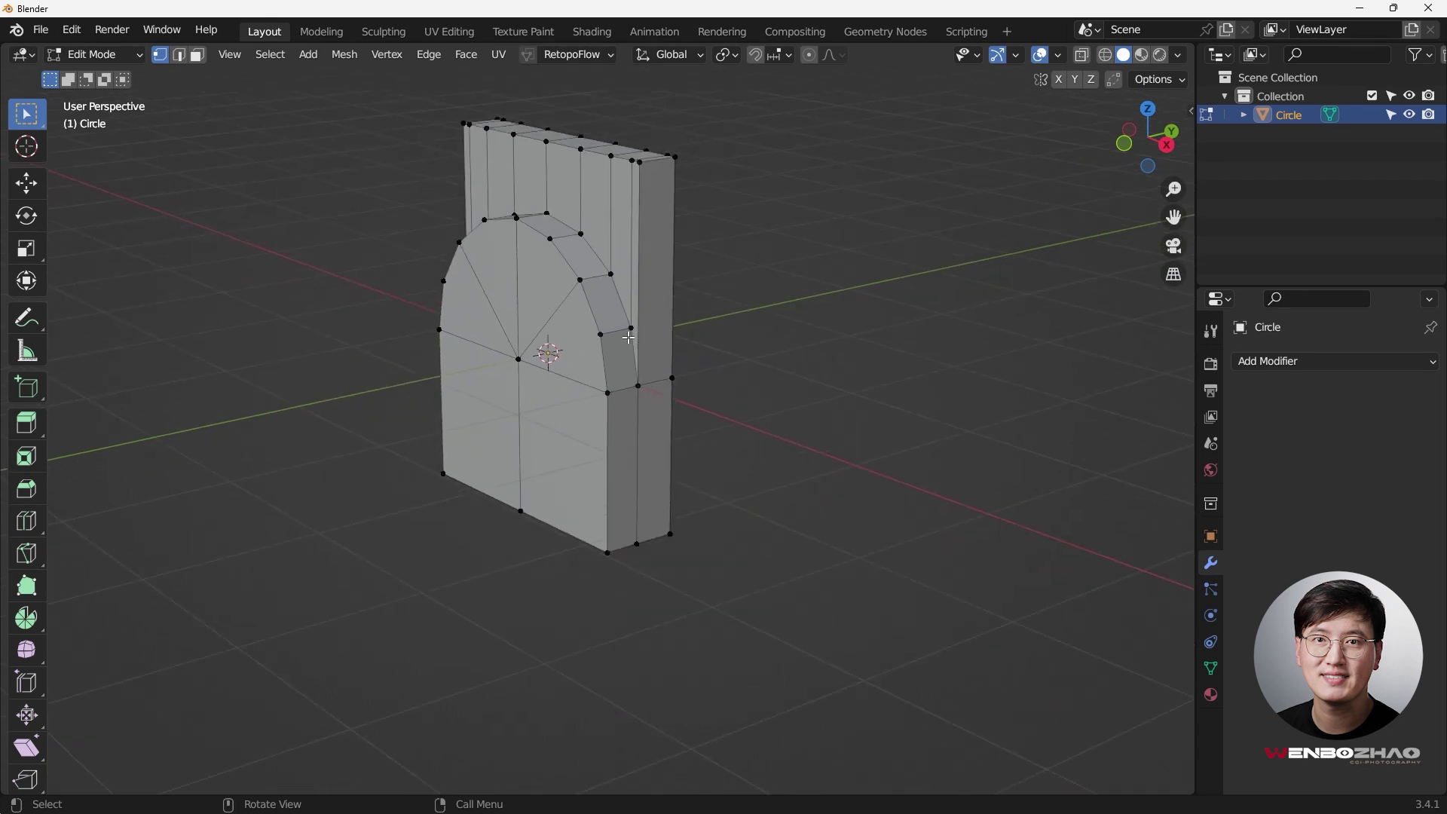
pyautogui.keyDown('shift'); pyautogui.moveTo(620, 323); pyautogui.dragTo(758, 360, button='middle'); pyautogui.keyUp('shift')
pyautogui.scroll(2, 758, 360)
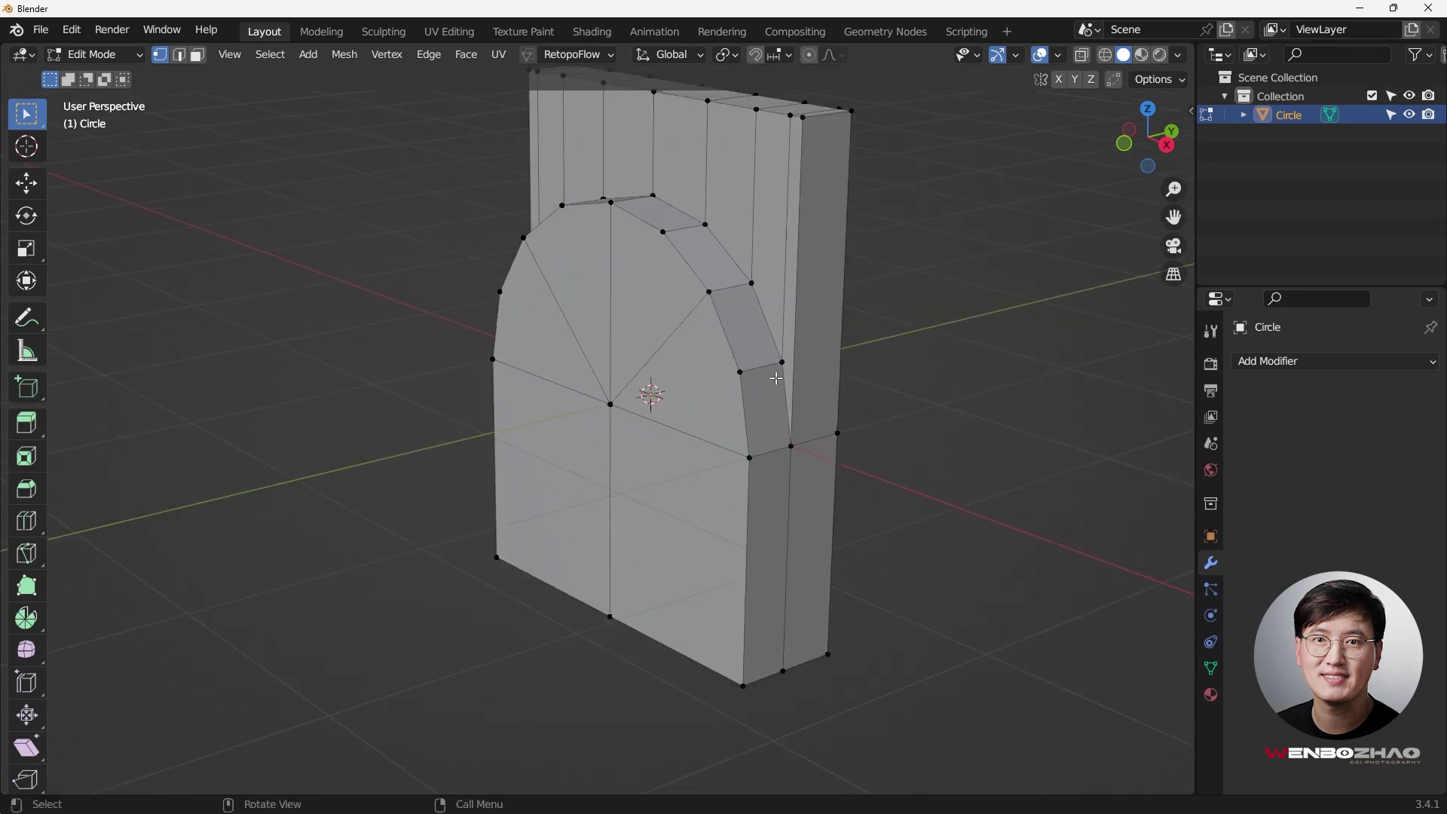
pyautogui.moveTo(784, 446); pyautogui.dragTo(714, 460, button='middle')
pyautogui.scroll(2, 688, 416)
pyautogui.keyDown('alt'); pyautogui.click(692, 431); pyautogui.keyUp('alt')
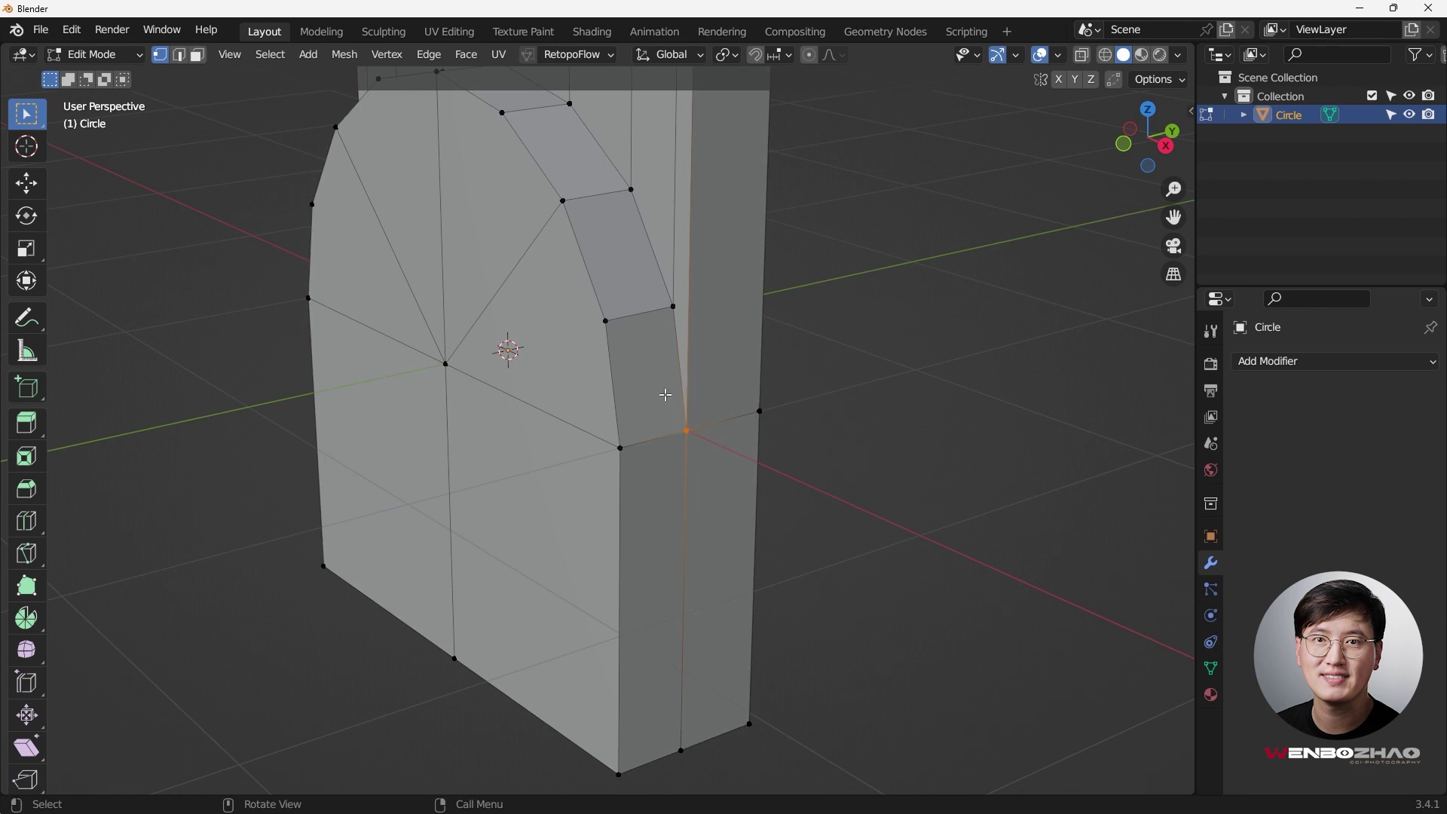
pyautogui.scroll(1, 693, 422)
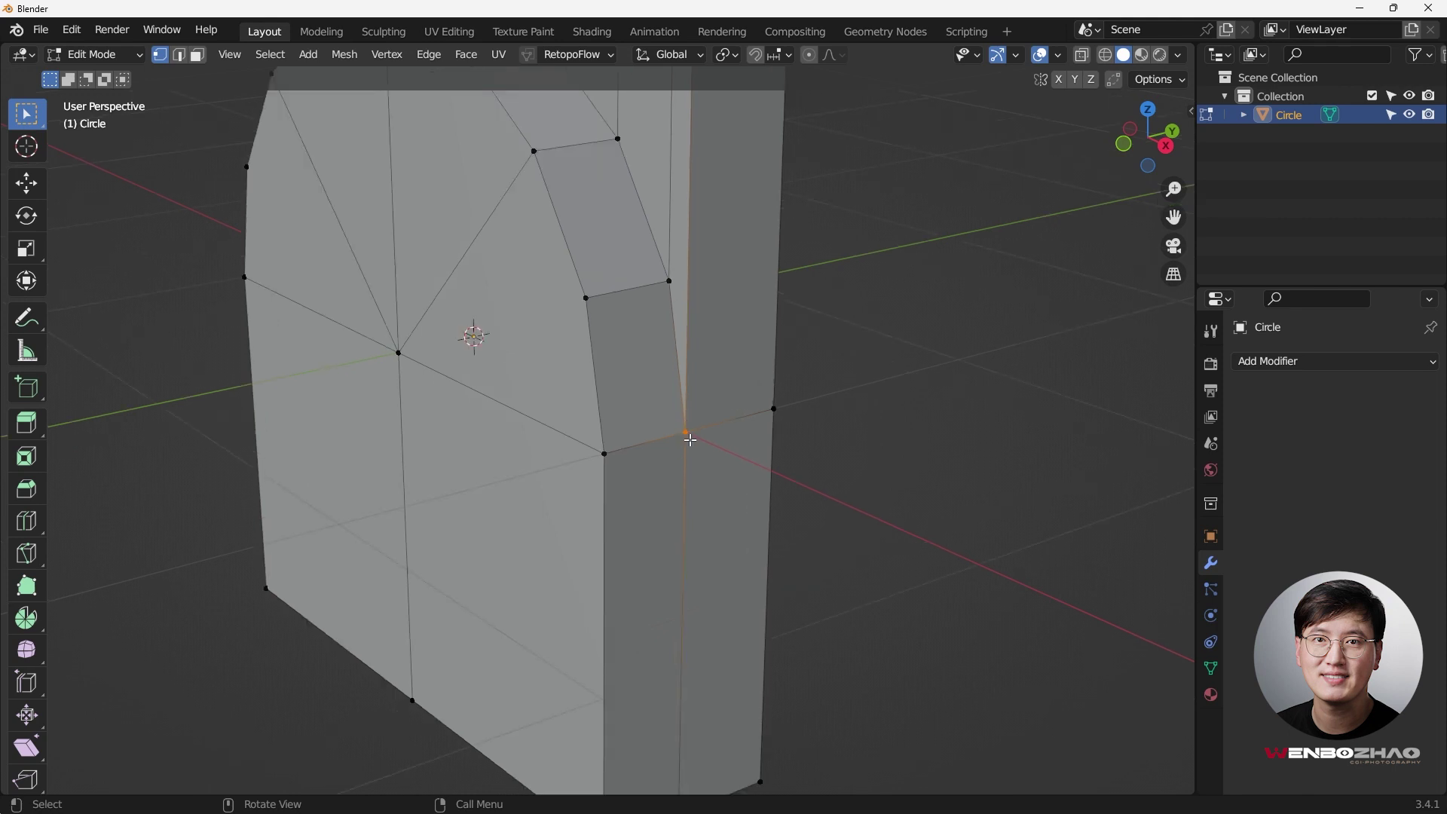
pyautogui.scroll(-2, 691, 441)
pyautogui.scroll(2, 603, 334)
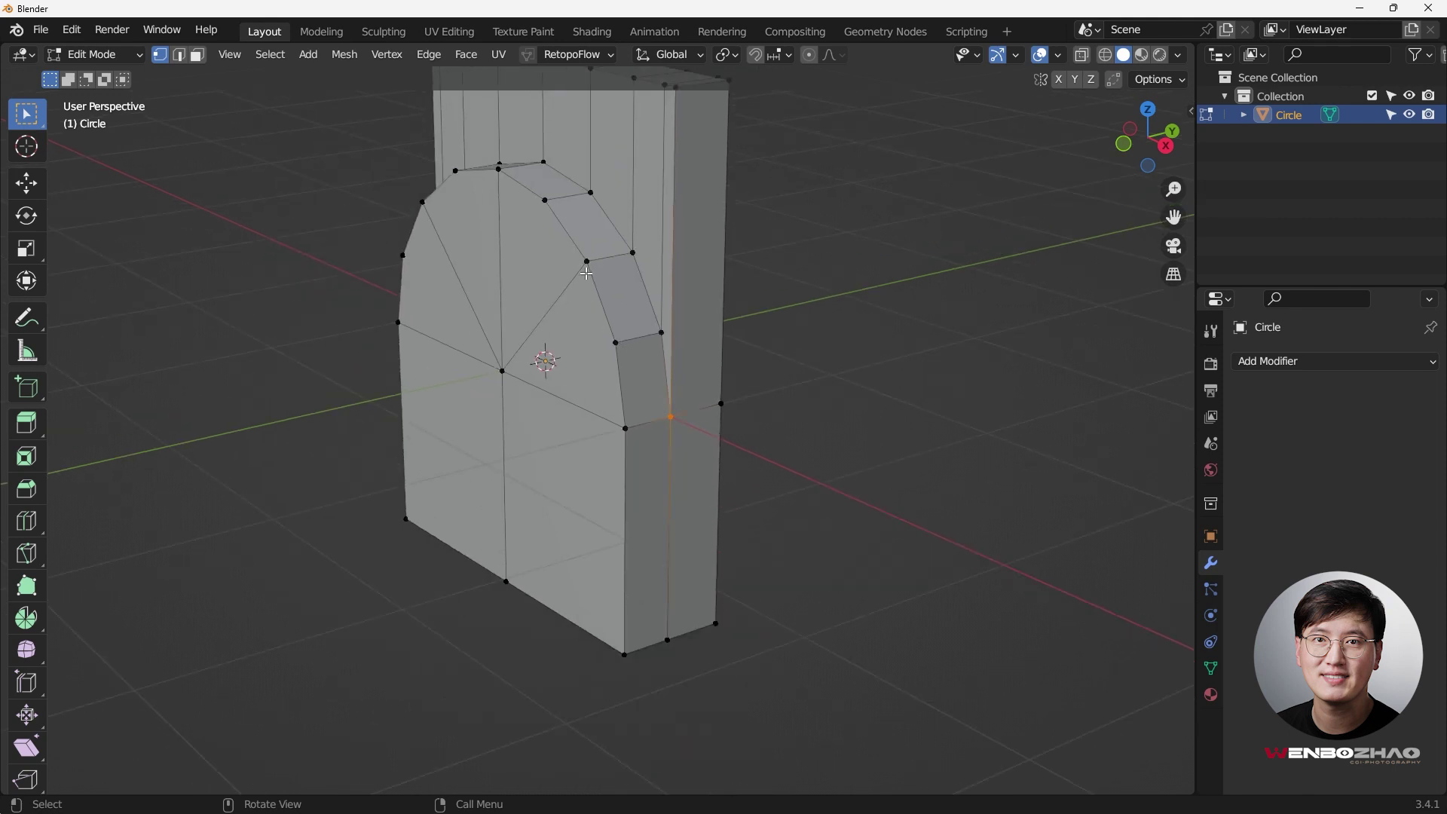
pyautogui.click(578, 246)
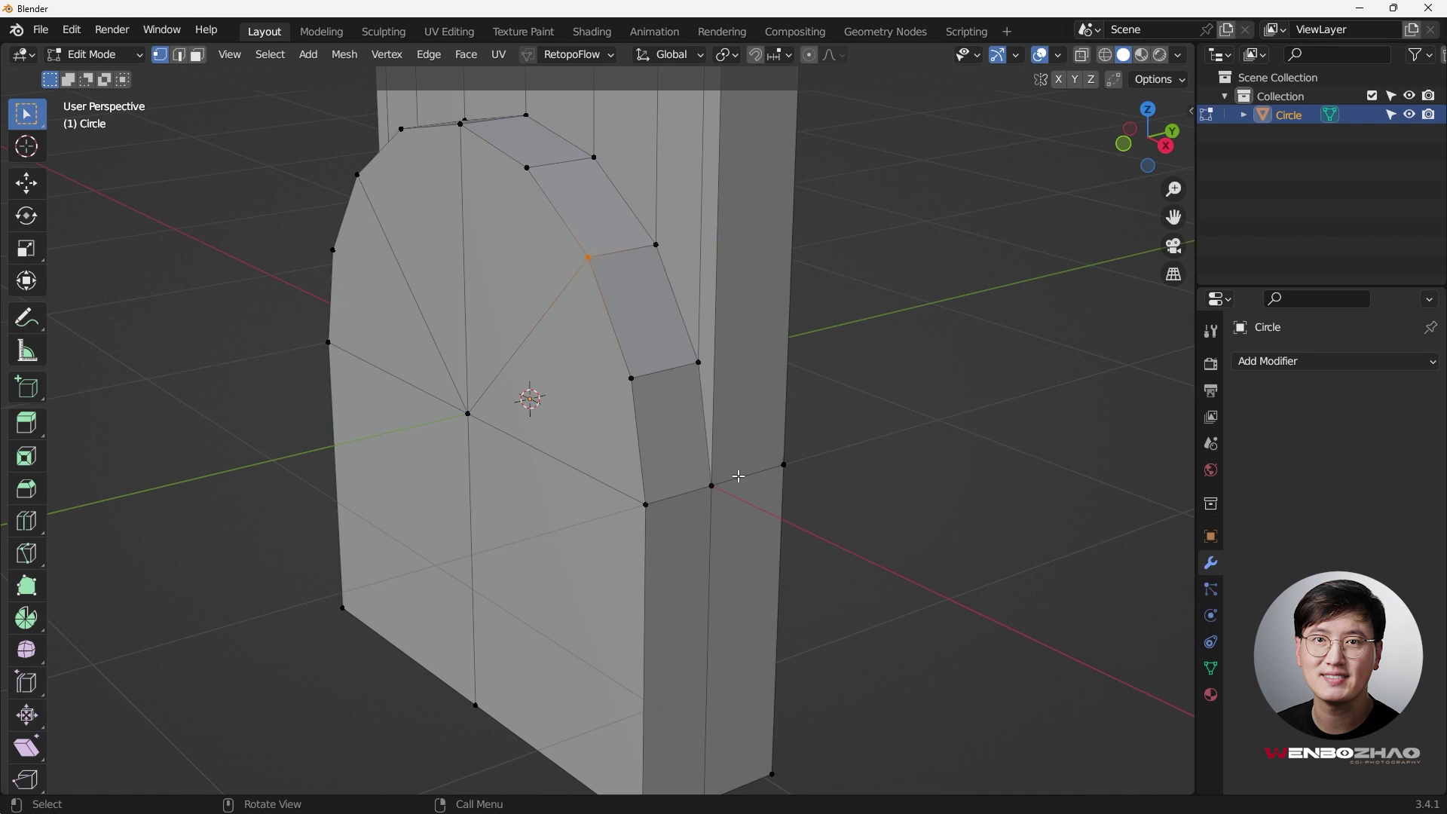
# Step: Select all the vertices of the panel's left half through the mesh from the front view and dissolve them, keeping the right half
pyautogui.click(711, 486)
pyautogui.moveTo(713, 490); pyautogui.dragTo(799, 484, button='middle')
pyautogui.scroll(-2, 723, 494)
pyautogui.press('KP_1')
pyautogui.scroll(-1, 724, 494)
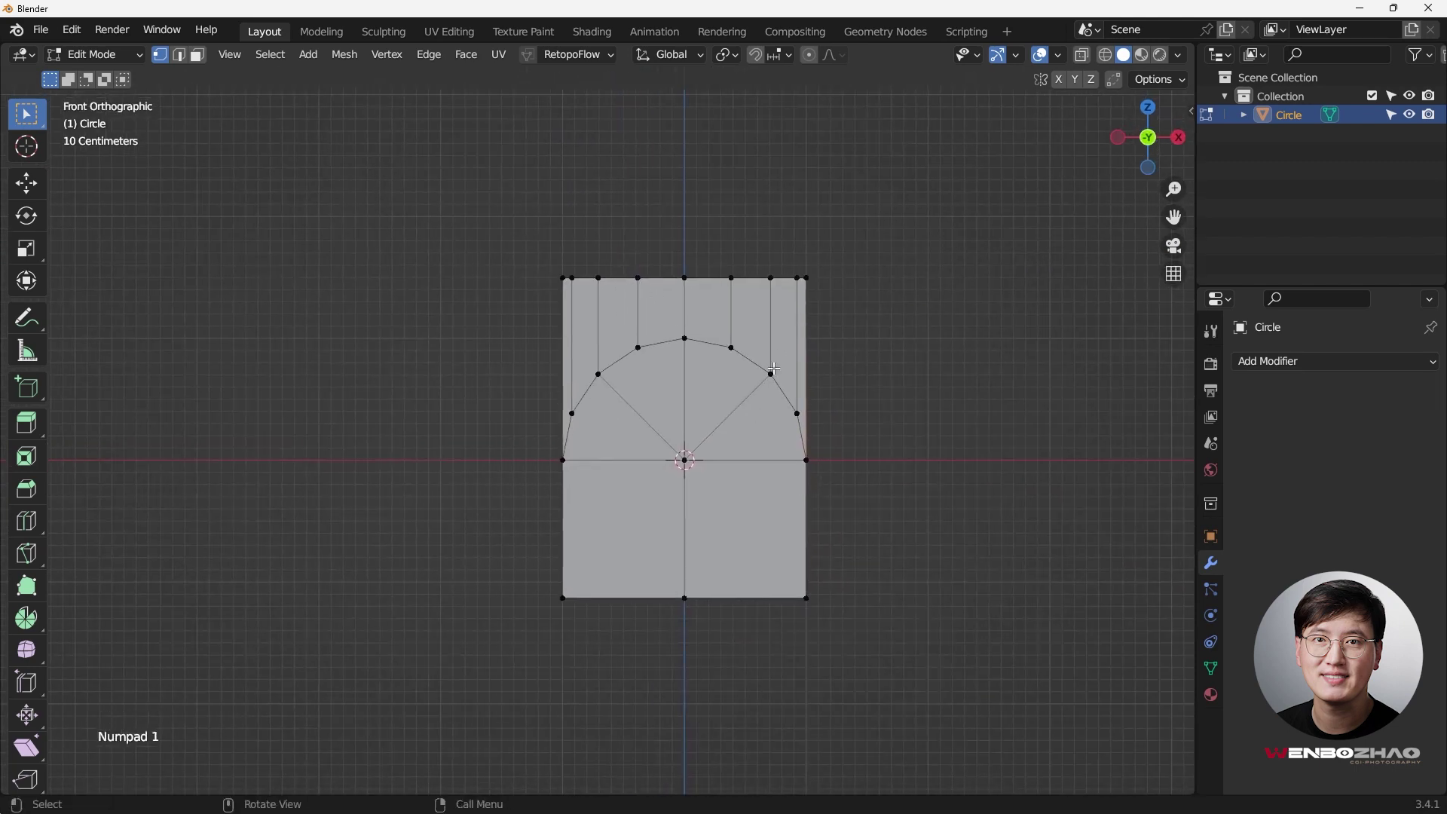
pyautogui.hotkey('alt', 'z')
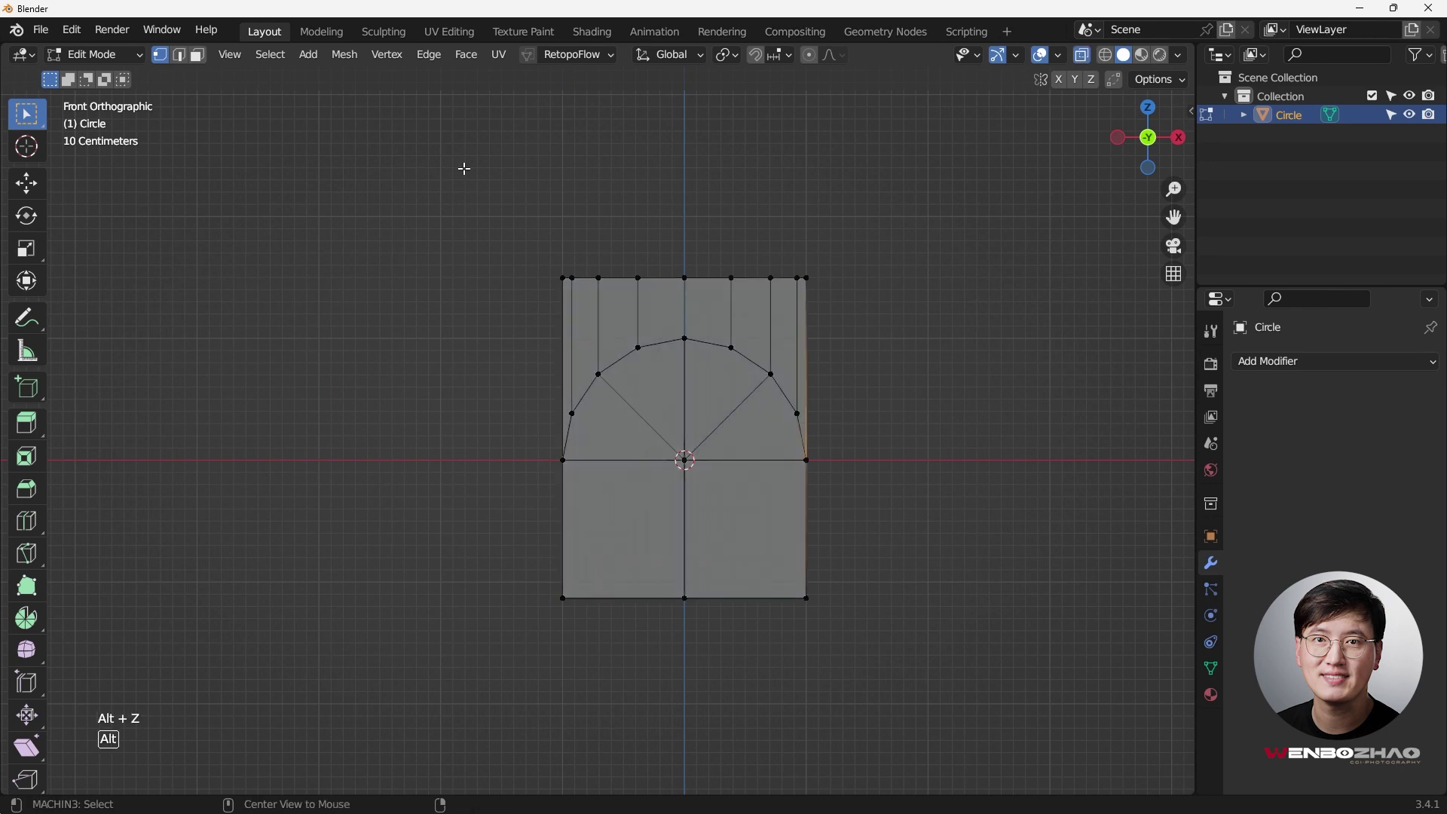
pyautogui.moveTo(466, 170); pyautogui.dragTo(671, 638)
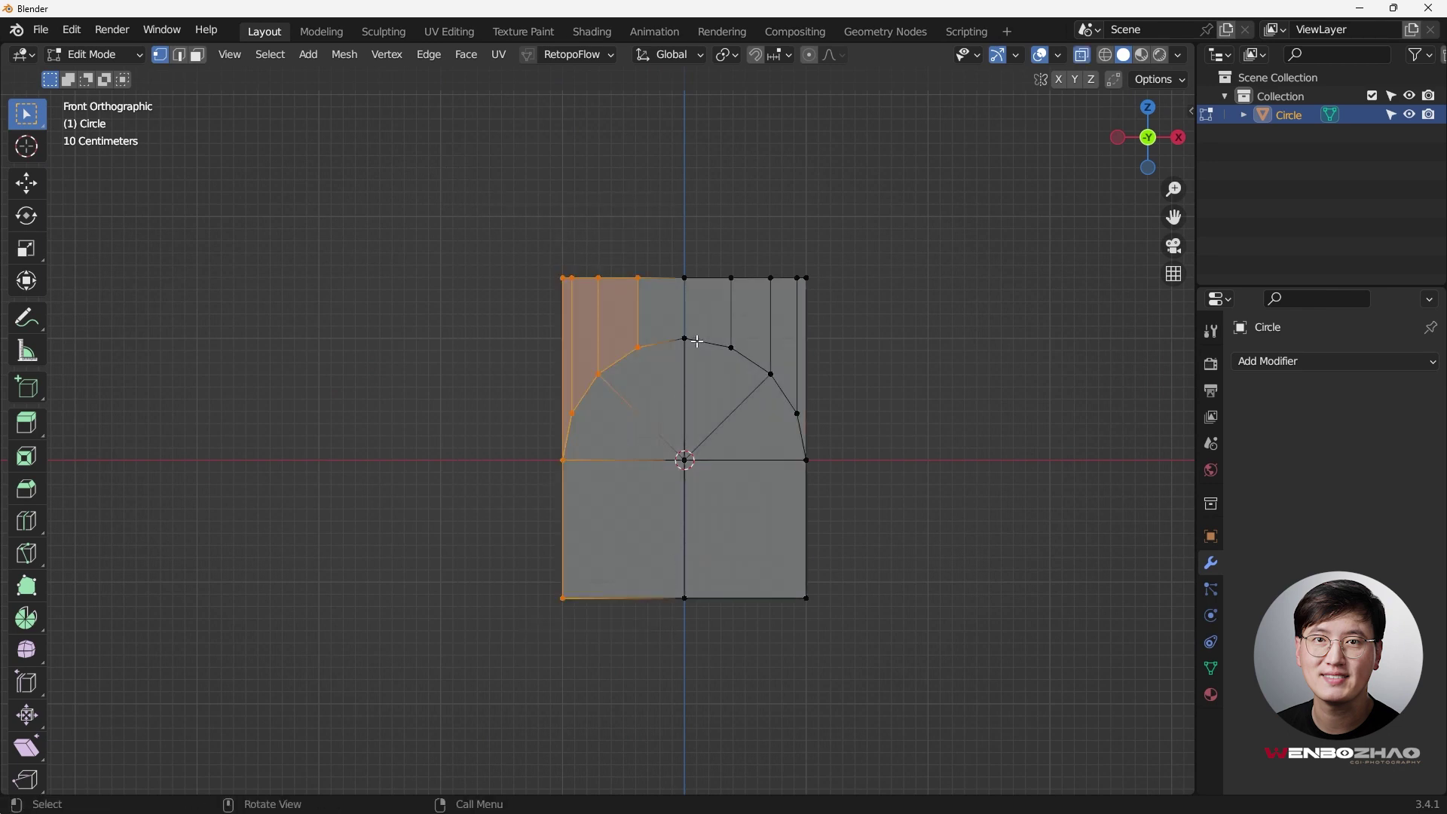
pyautogui.press('x')
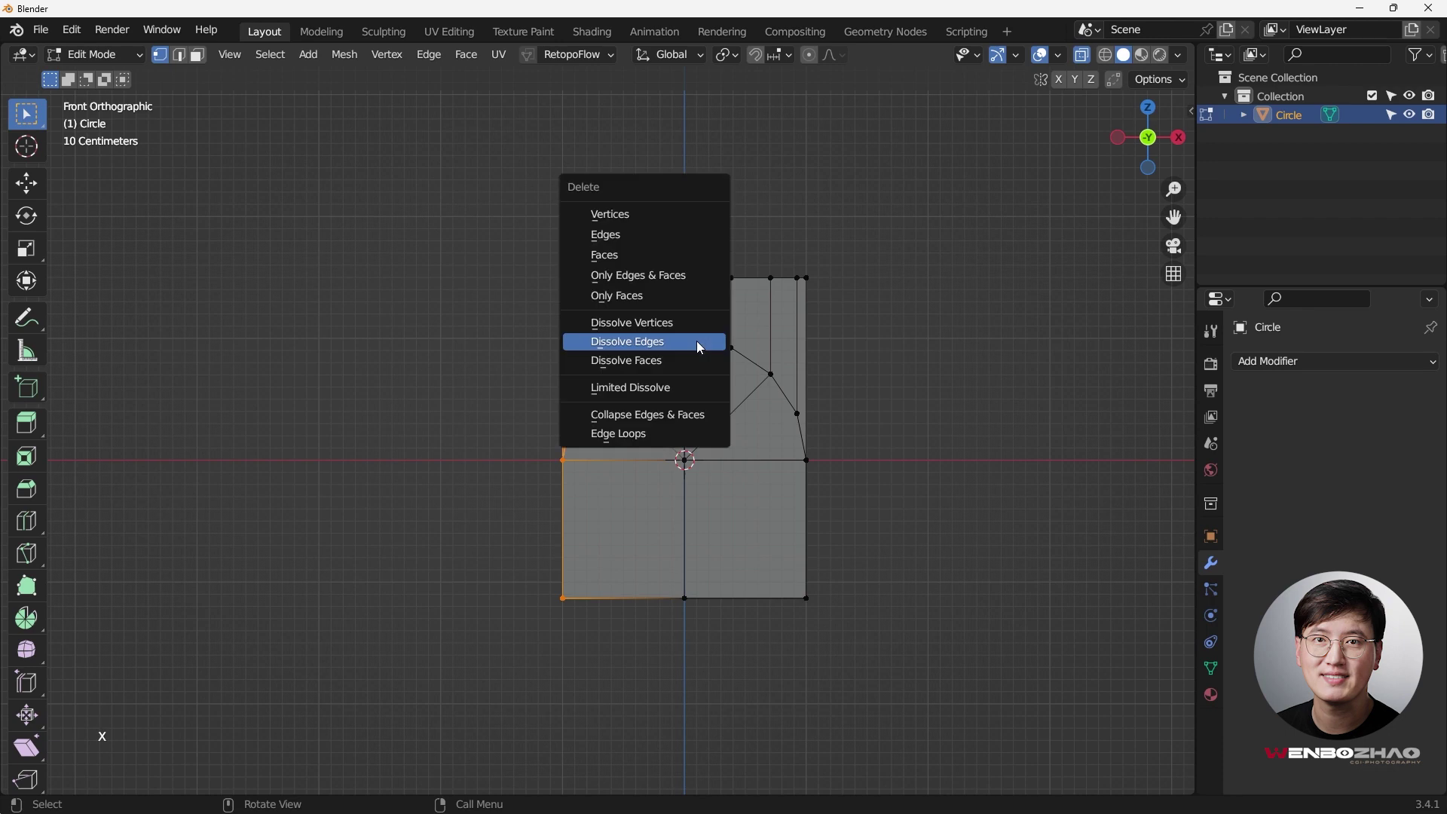
pyautogui.click(699, 325)
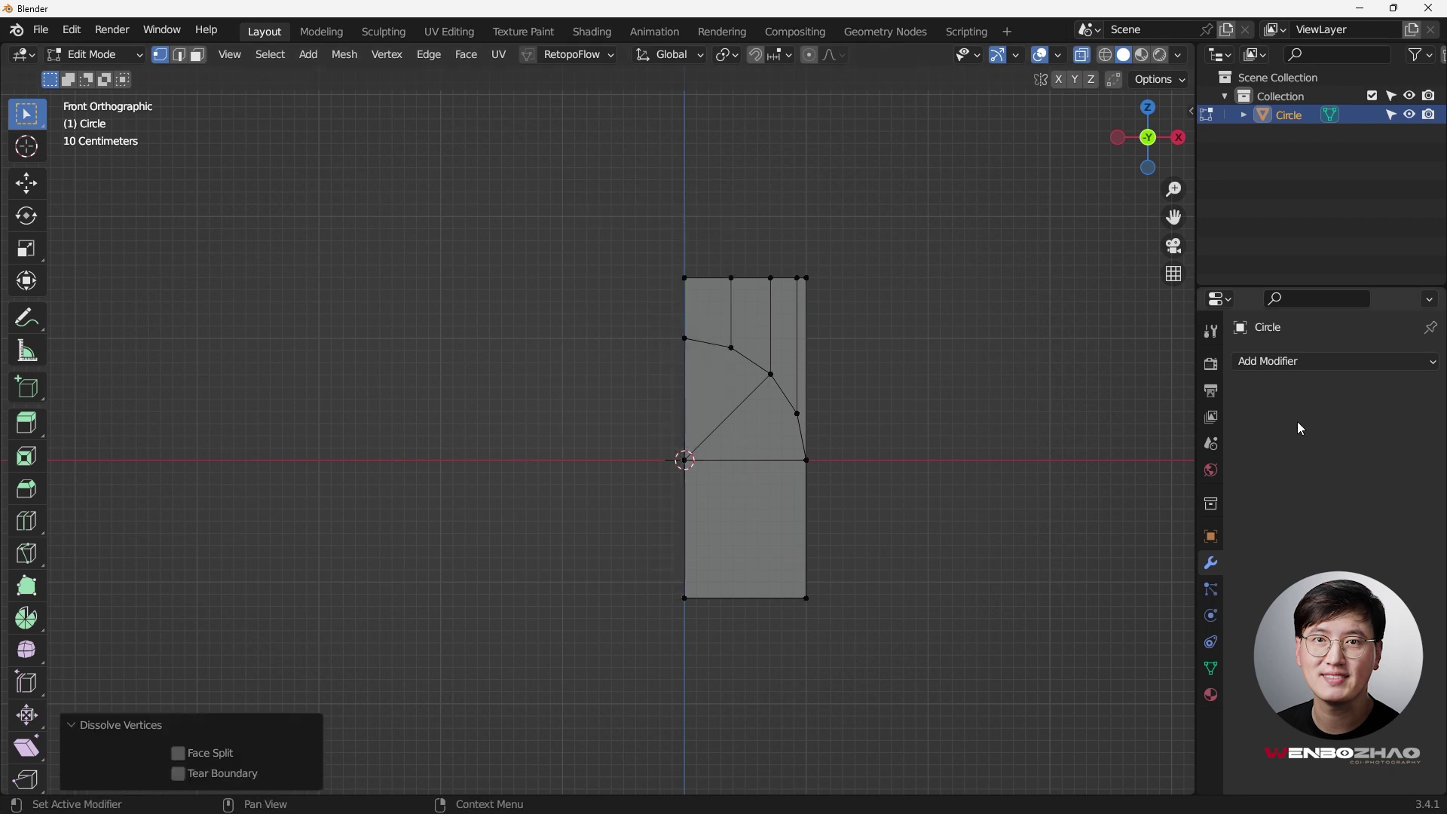
# Step: Add a Mirror modifier on the X axis with Clipping enabled and return to Edit Mode with see-through display off
pyautogui.click(1310, 364)
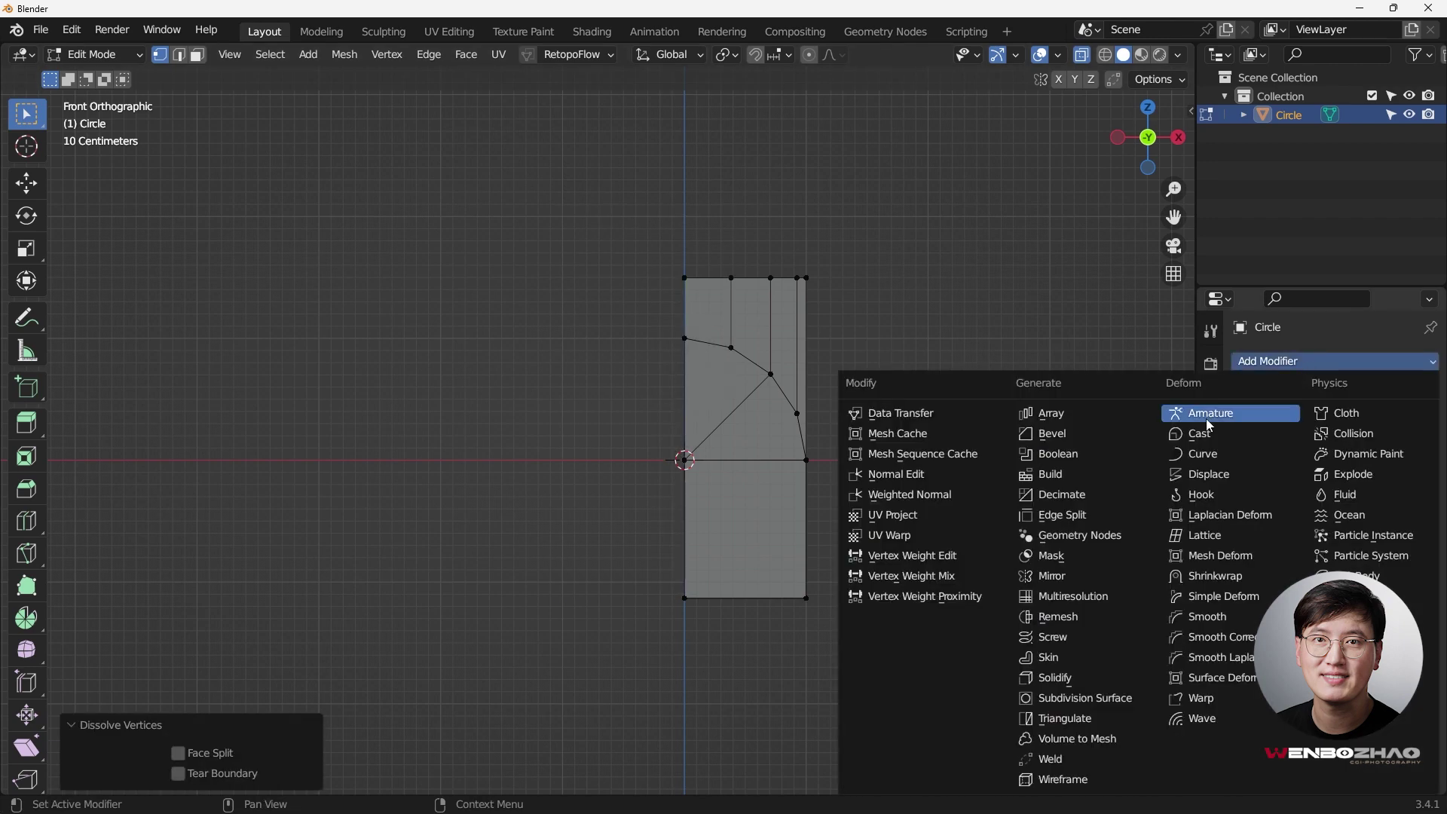
pyautogui.click(1083, 581)
pyautogui.press('Tab')
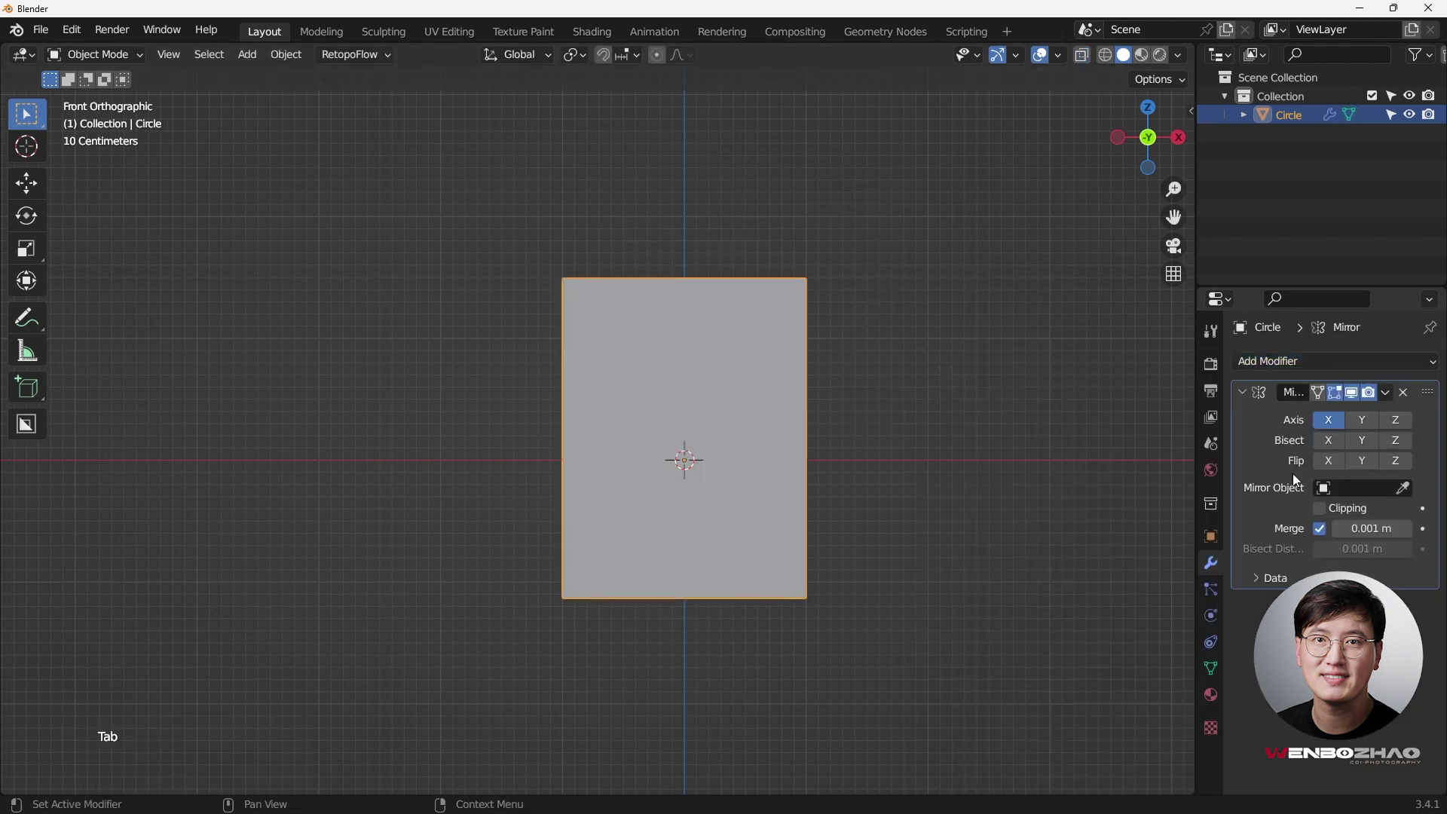
pyautogui.moveTo(843, 472); pyautogui.dragTo(772, 505, button='middle')
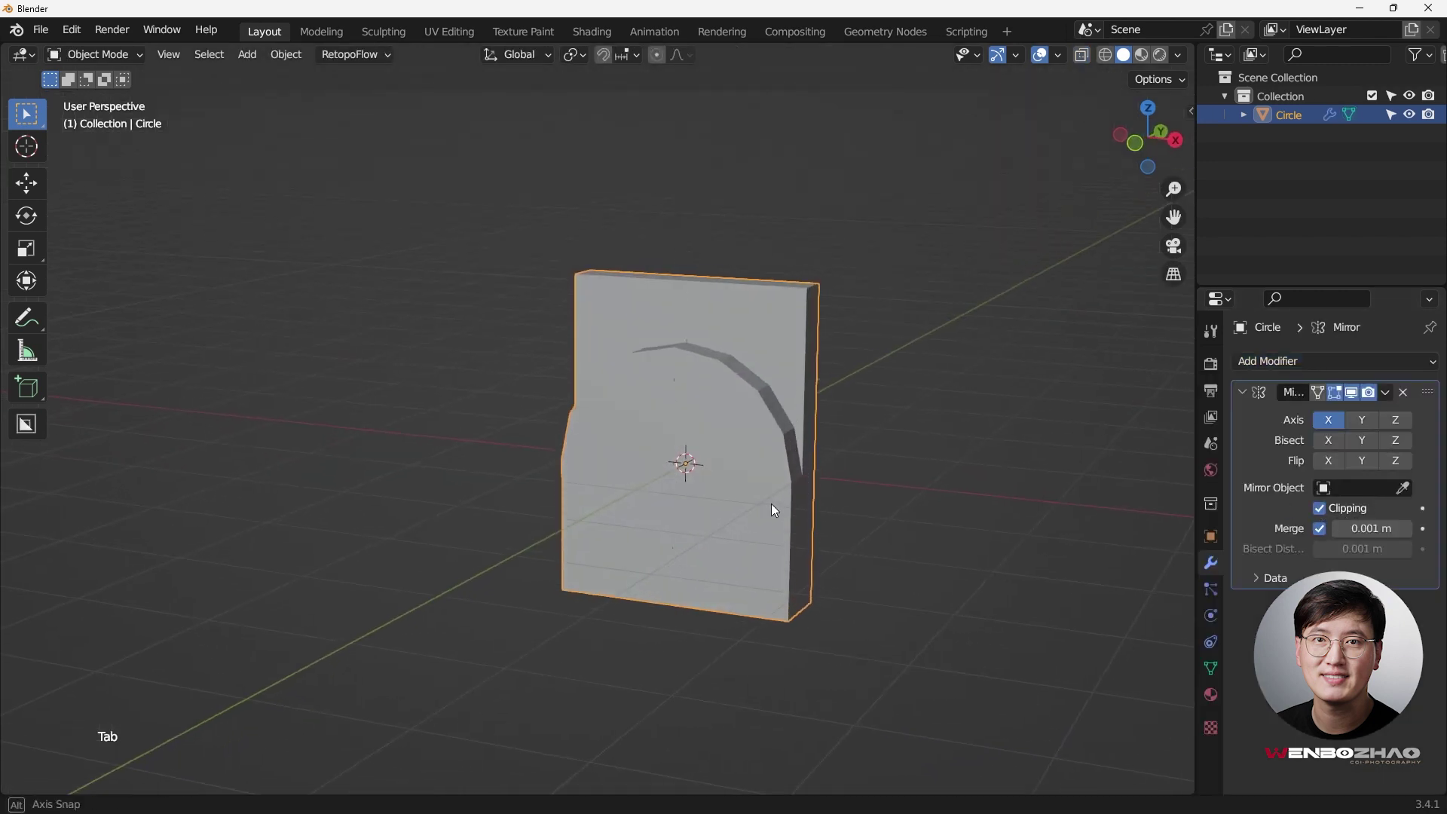
pyautogui.press('KP_1')
pyautogui.press('Tab')
# Step: Examine the mirrored panel's half mesh around the arch rim and the side vertex where the arch meets the panel edge
pyautogui.click(789, 339)
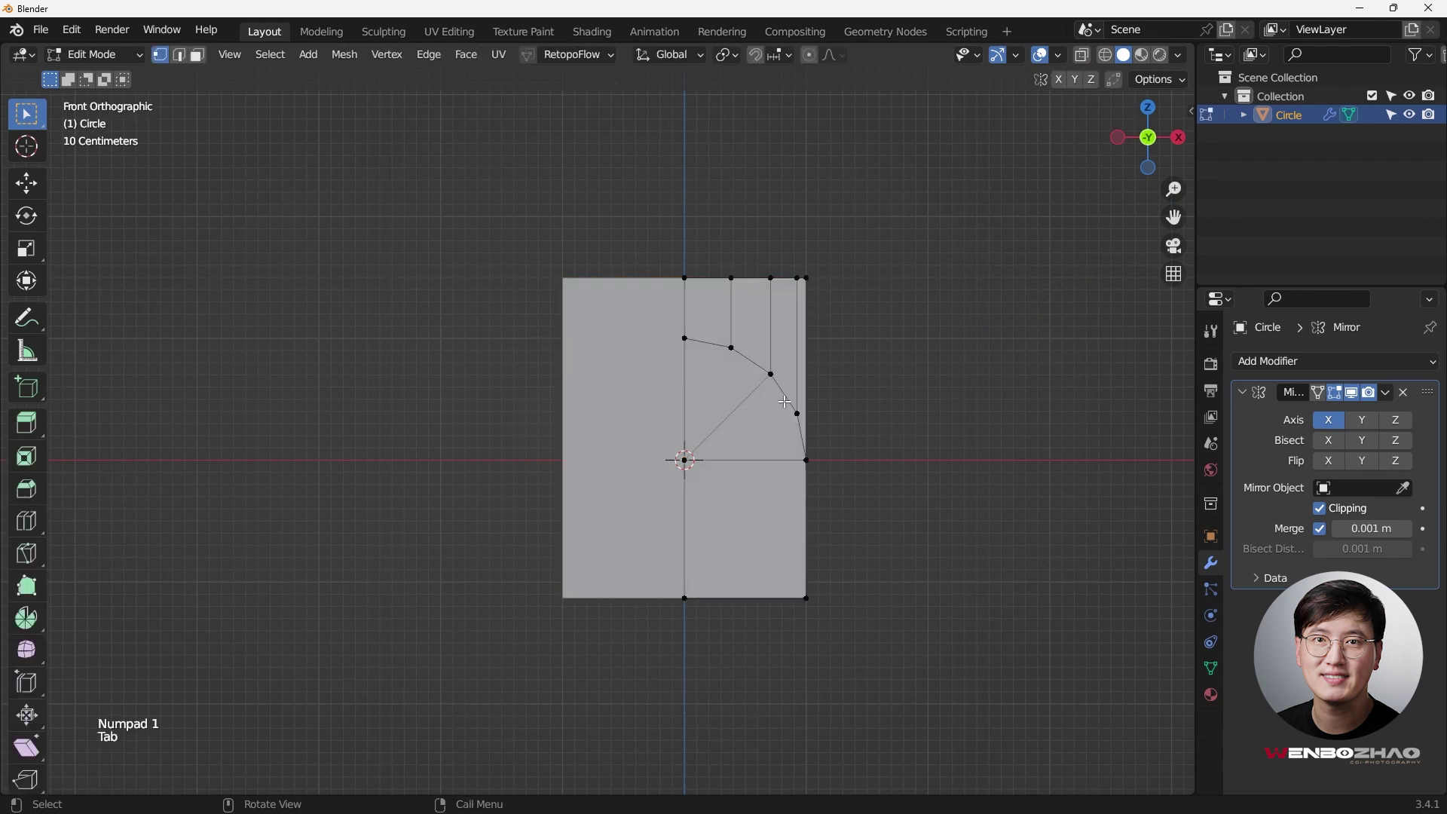
pyautogui.moveTo(788, 338); pyautogui.dragTo(1147, 465, button='middle')
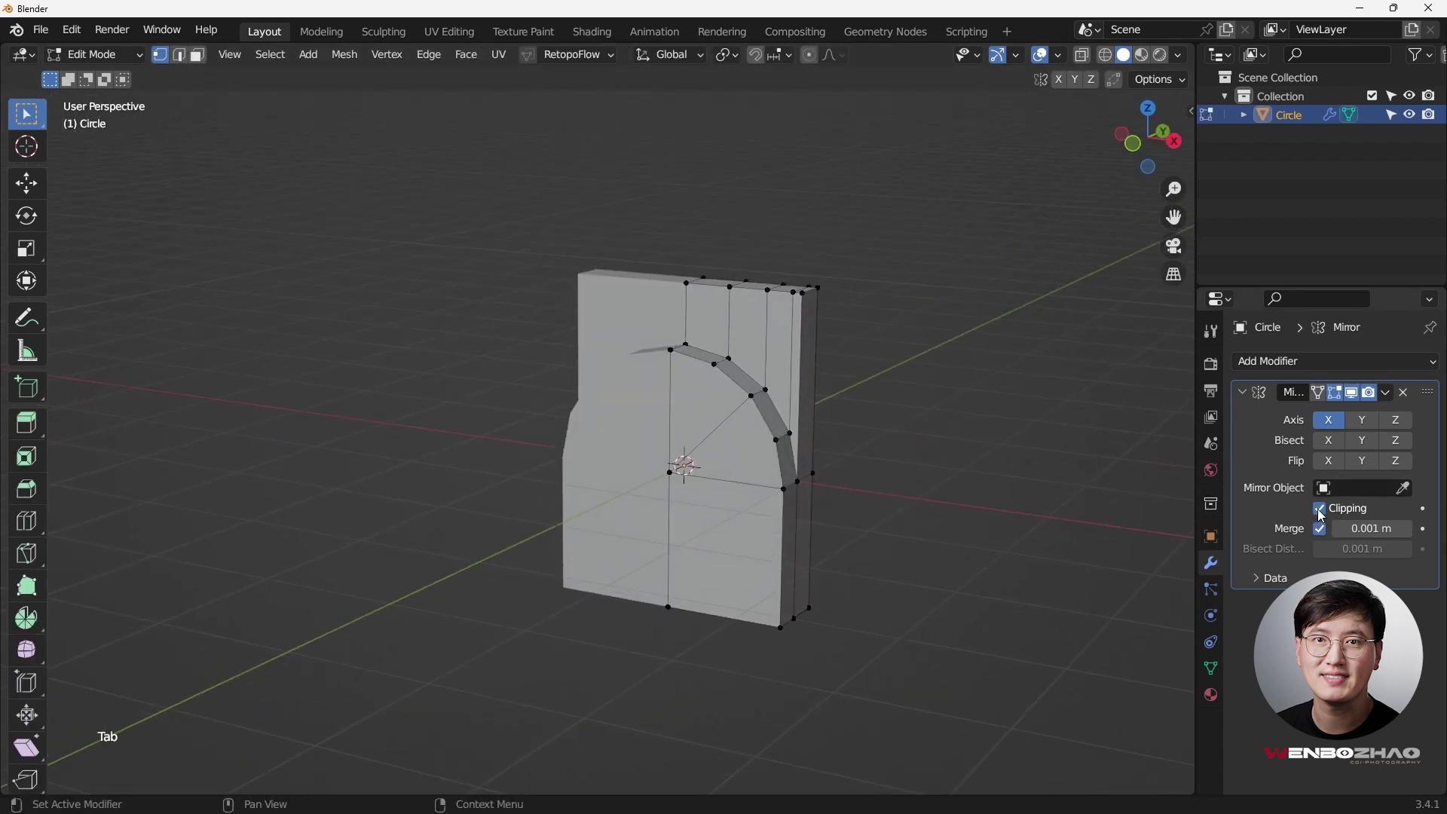
pyautogui.moveTo(739, 459); pyautogui.dragTo(517, 441, button='middle')
pyautogui.press('KP_1')
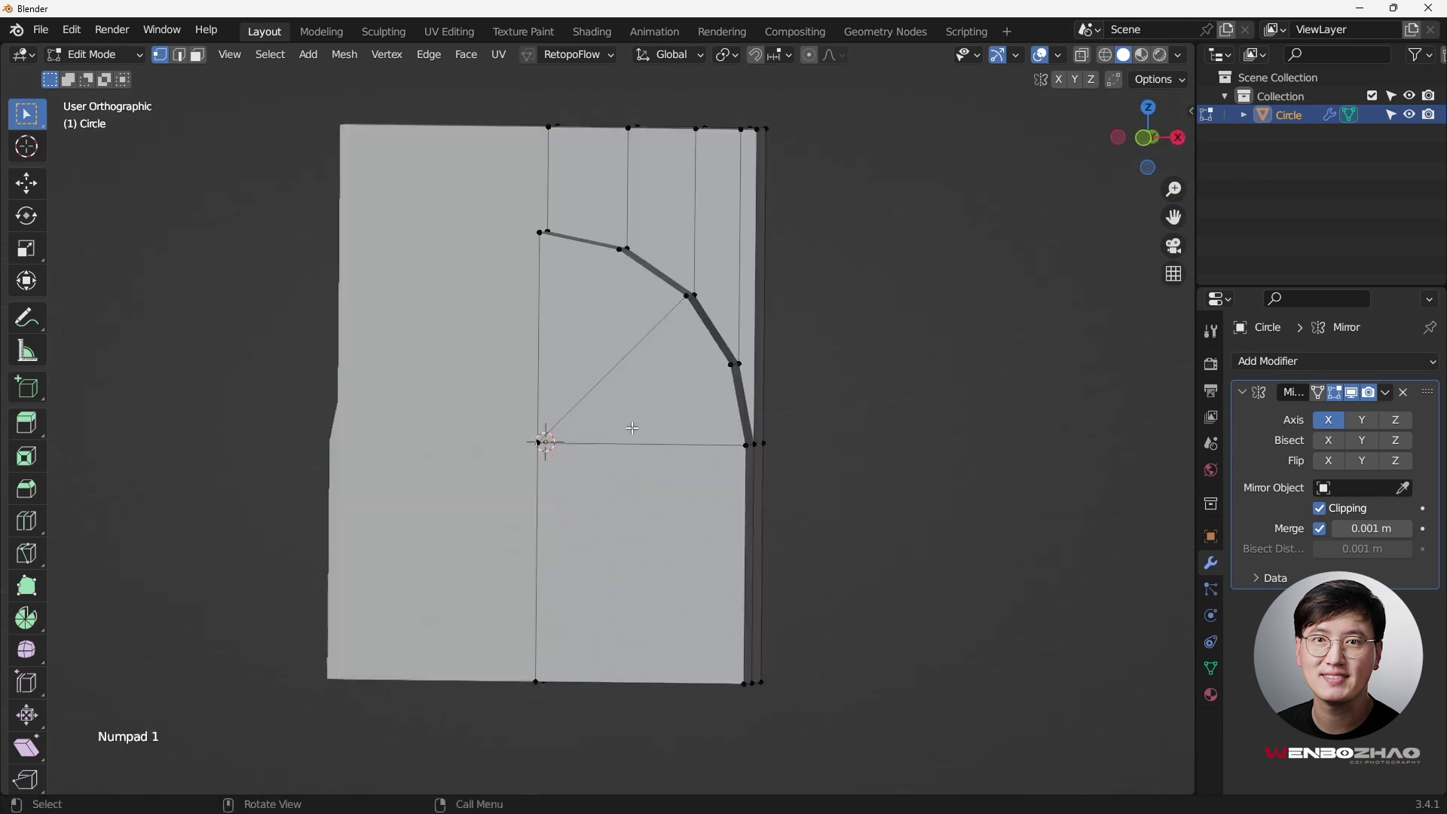
pyautogui.moveTo(705, 434)
pyautogui.mouseDown(button='middle')
pyautogui.moveTo(776, 410)
pyautogui.moveTo(714, 428)
pyautogui.mouseUp(button='middle')
pyautogui.moveTo(717, 294); pyautogui.dragTo(581, 289, button='middle')
pyautogui.scroll(3, 582, 288)
pyautogui.scroll(-3, 672, 366)
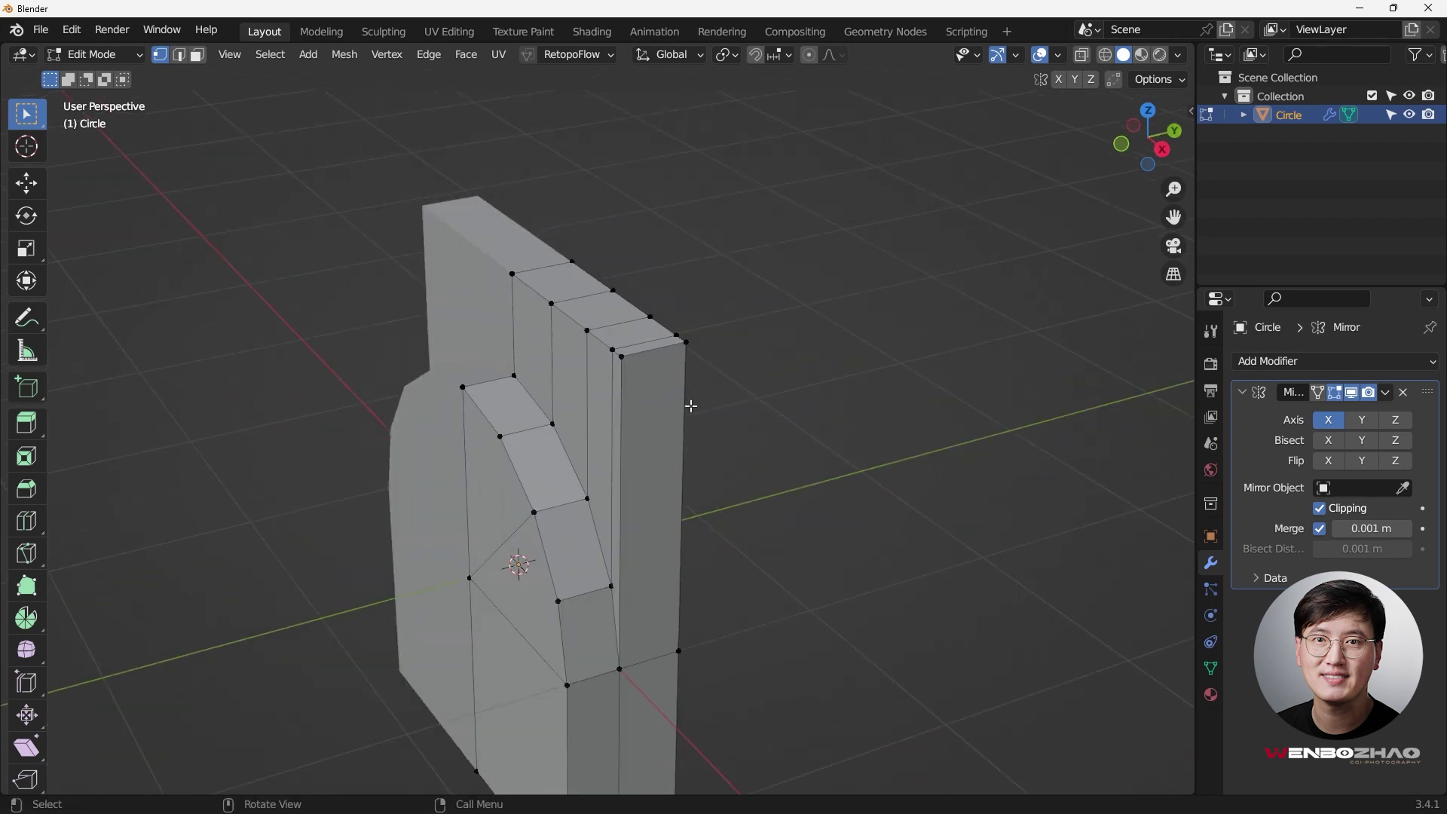
pyautogui.keyDown('shift'); pyautogui.moveTo(679, 505); pyautogui.dragTo(663, 318, button='middle'); pyautogui.keyUp('shift')
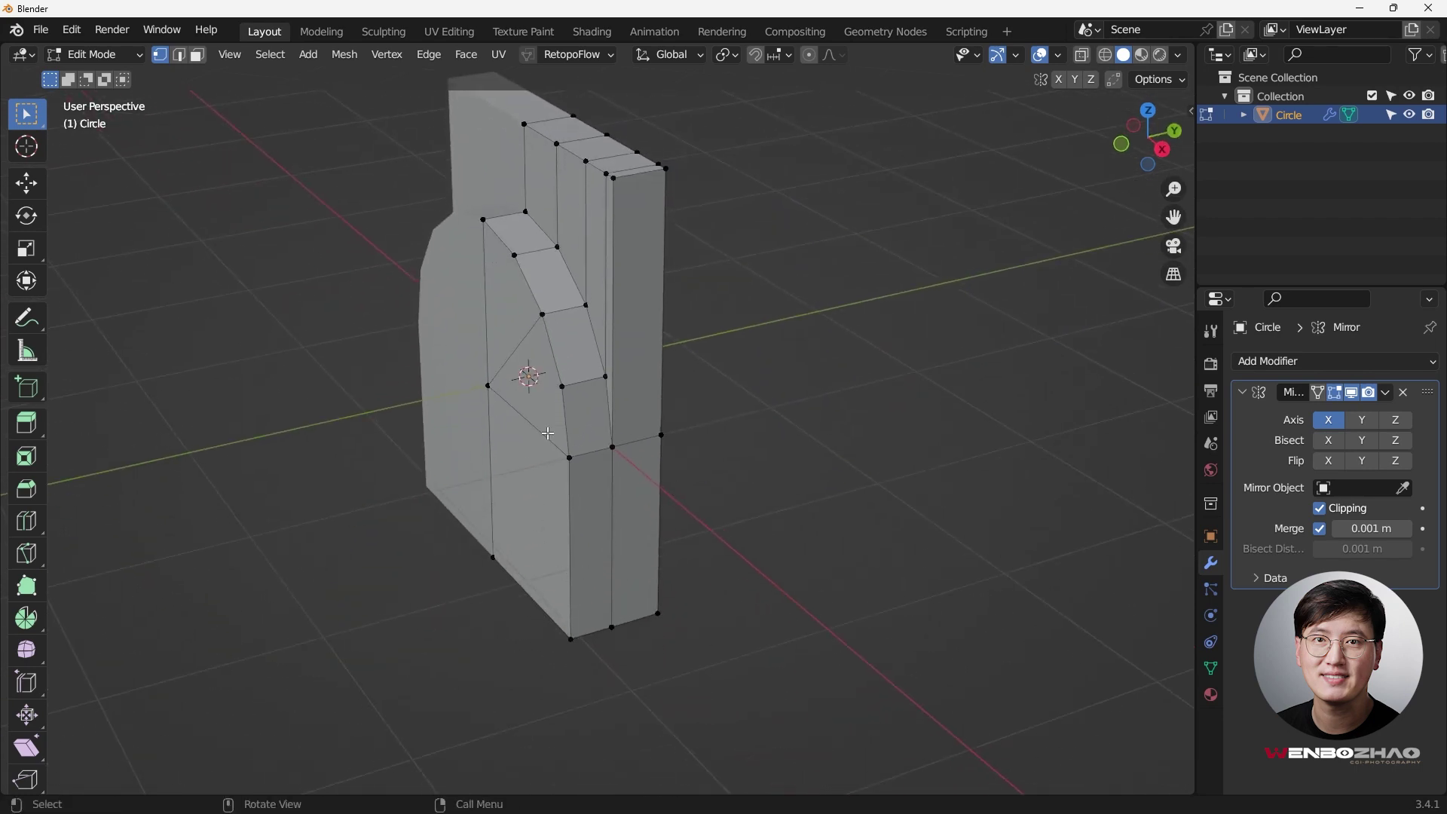
pyautogui.moveTo(548, 434); pyautogui.dragTo(645, 375, button='middle')
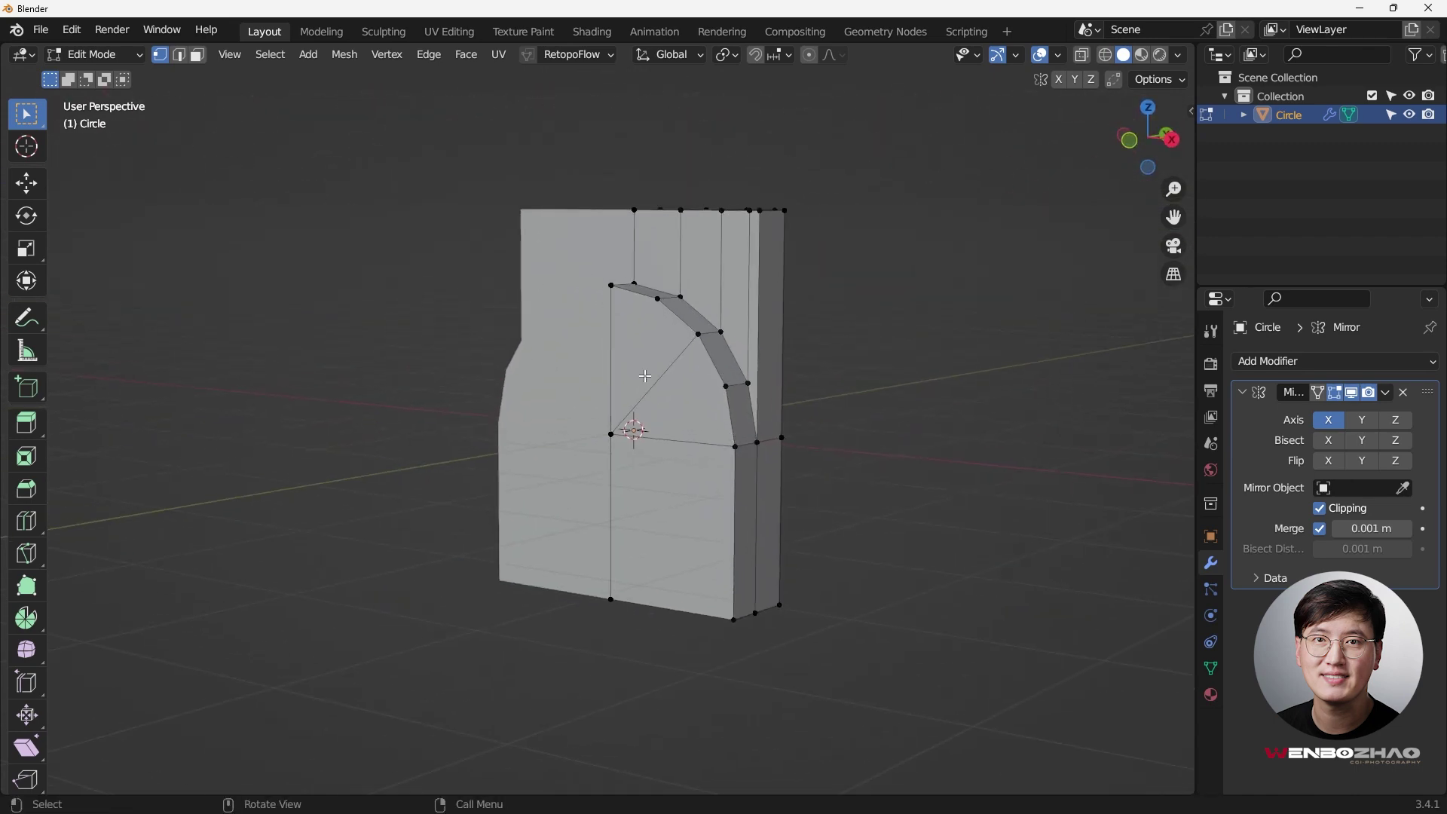
# Step: Switch to edge selection and select all sharp edges of the half panel with a 30° sharpness
pyautogui.click(179, 57)
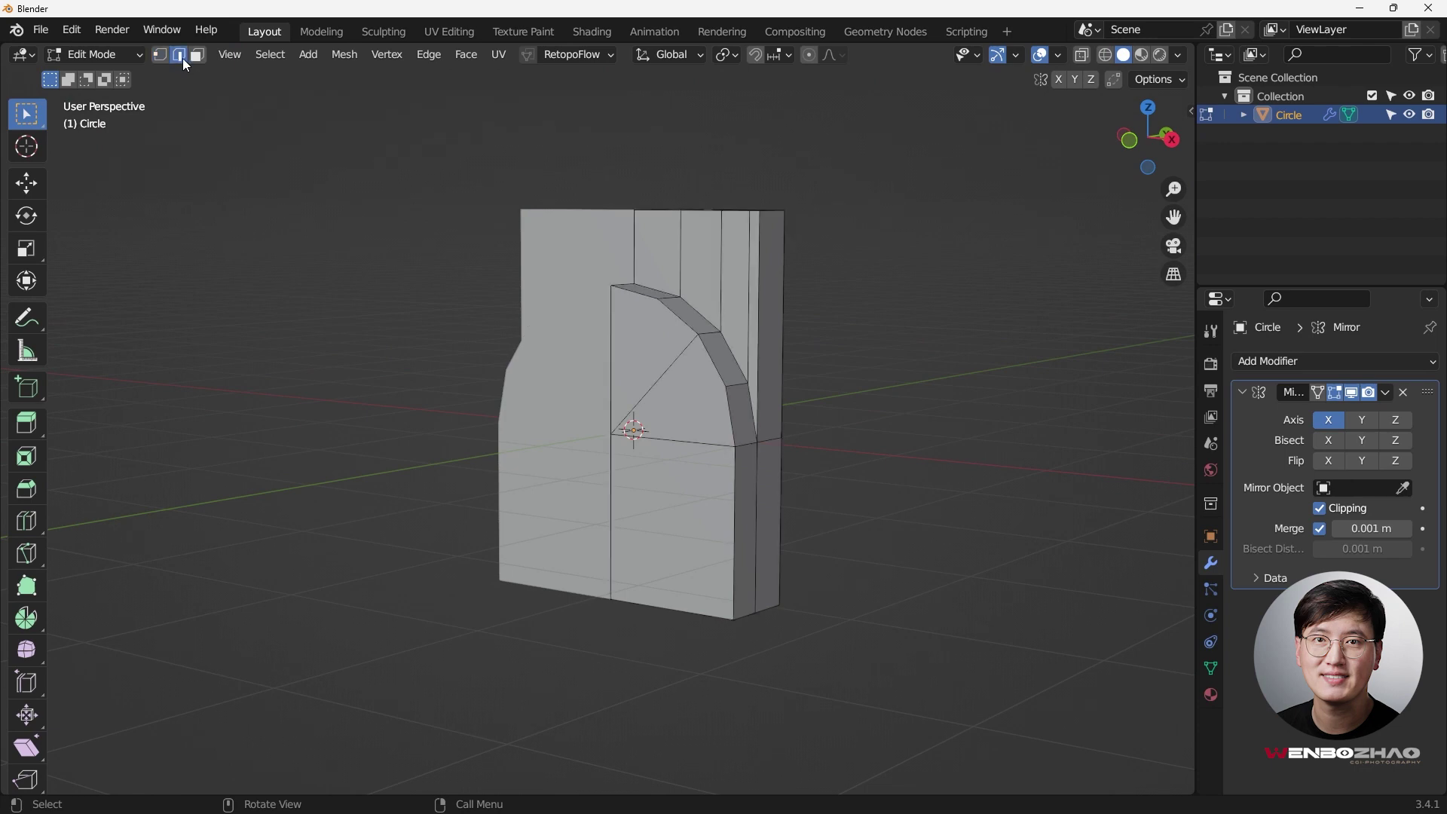
pyautogui.click(264, 57)
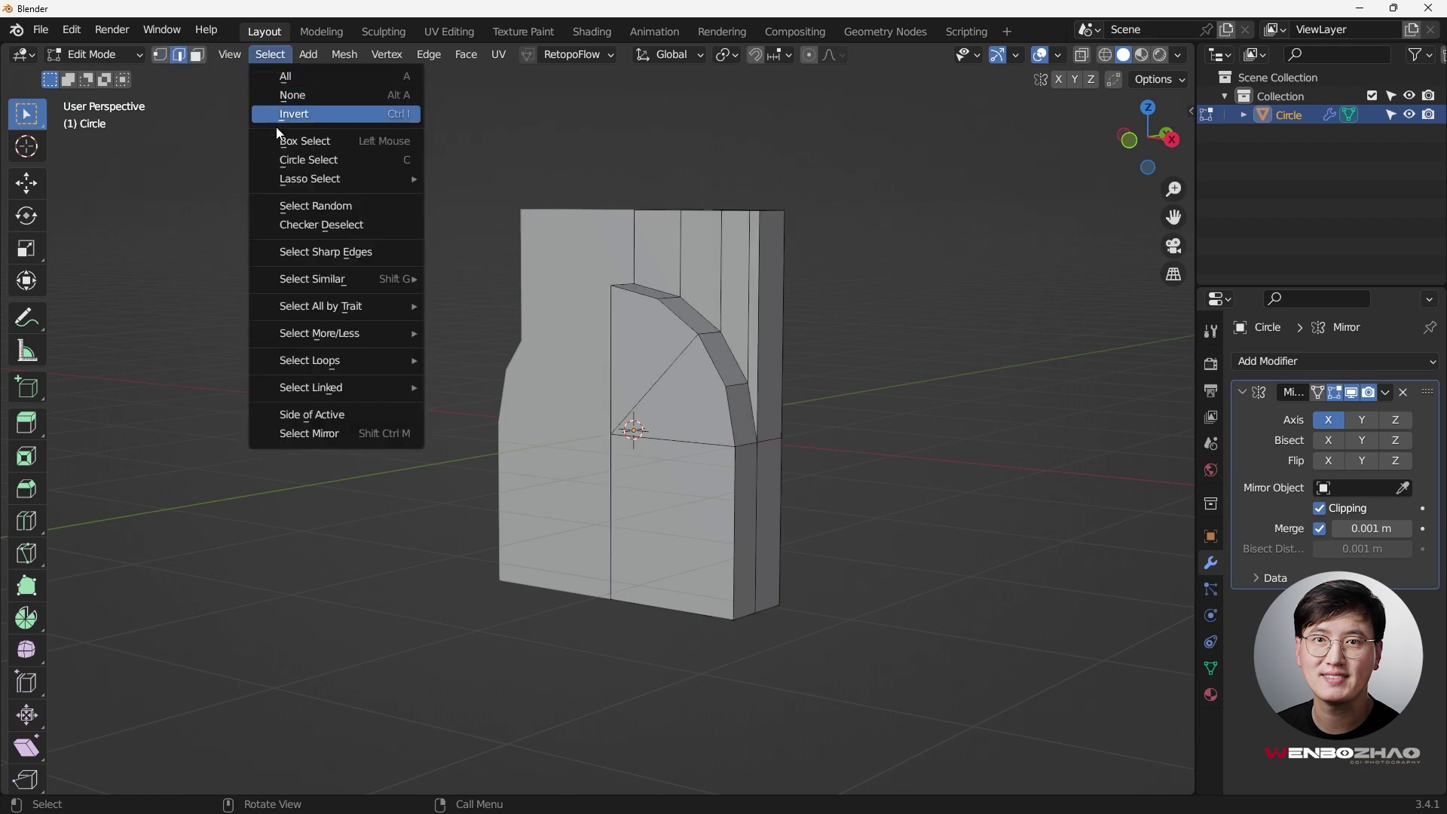
pyautogui.click(345, 252)
pyautogui.scroll(3, 511, 471)
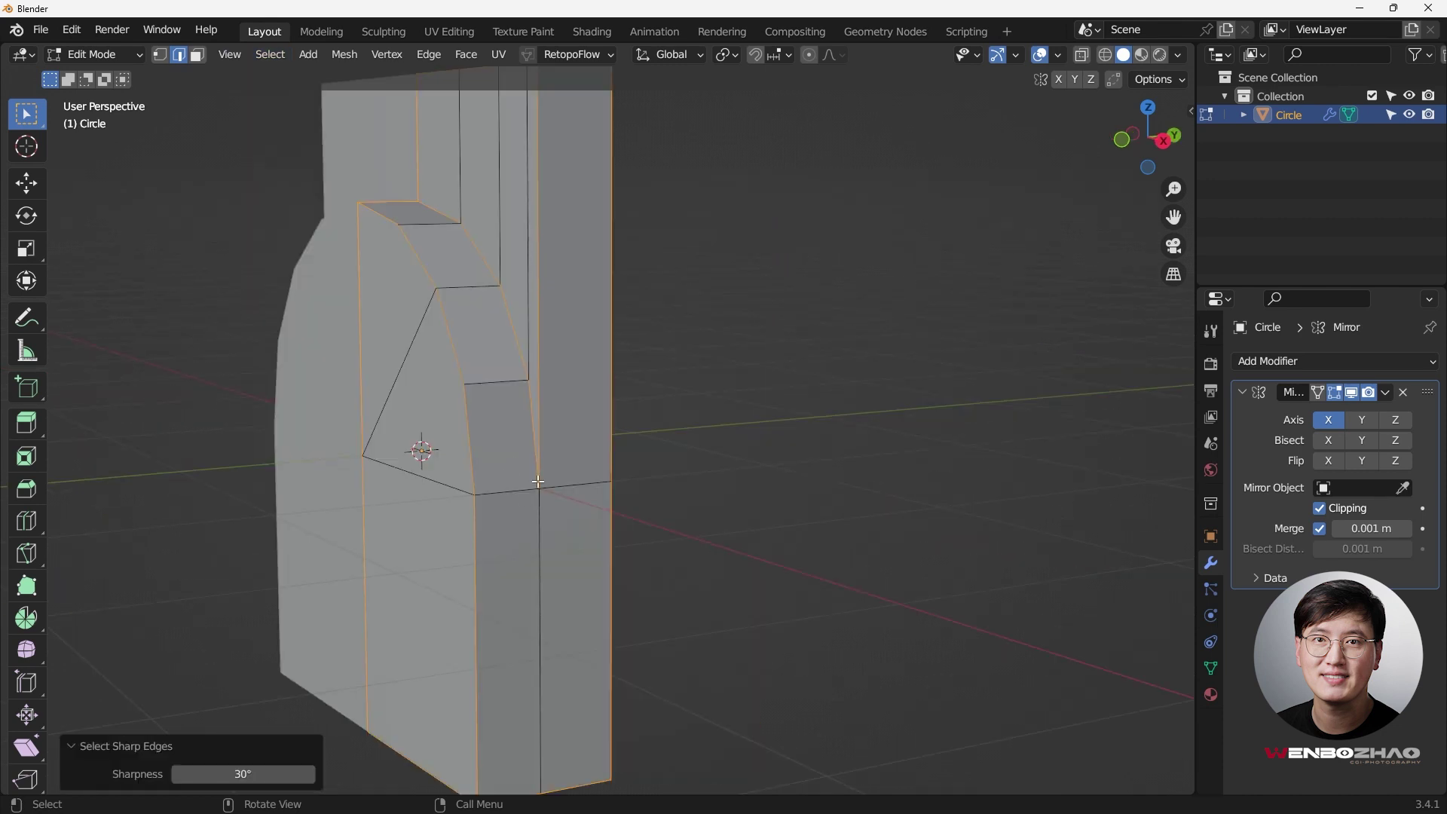
pyautogui.scroll(-1, 539, 481)
pyautogui.moveTo(540, 480); pyautogui.dragTo(556, 496, button='middle')
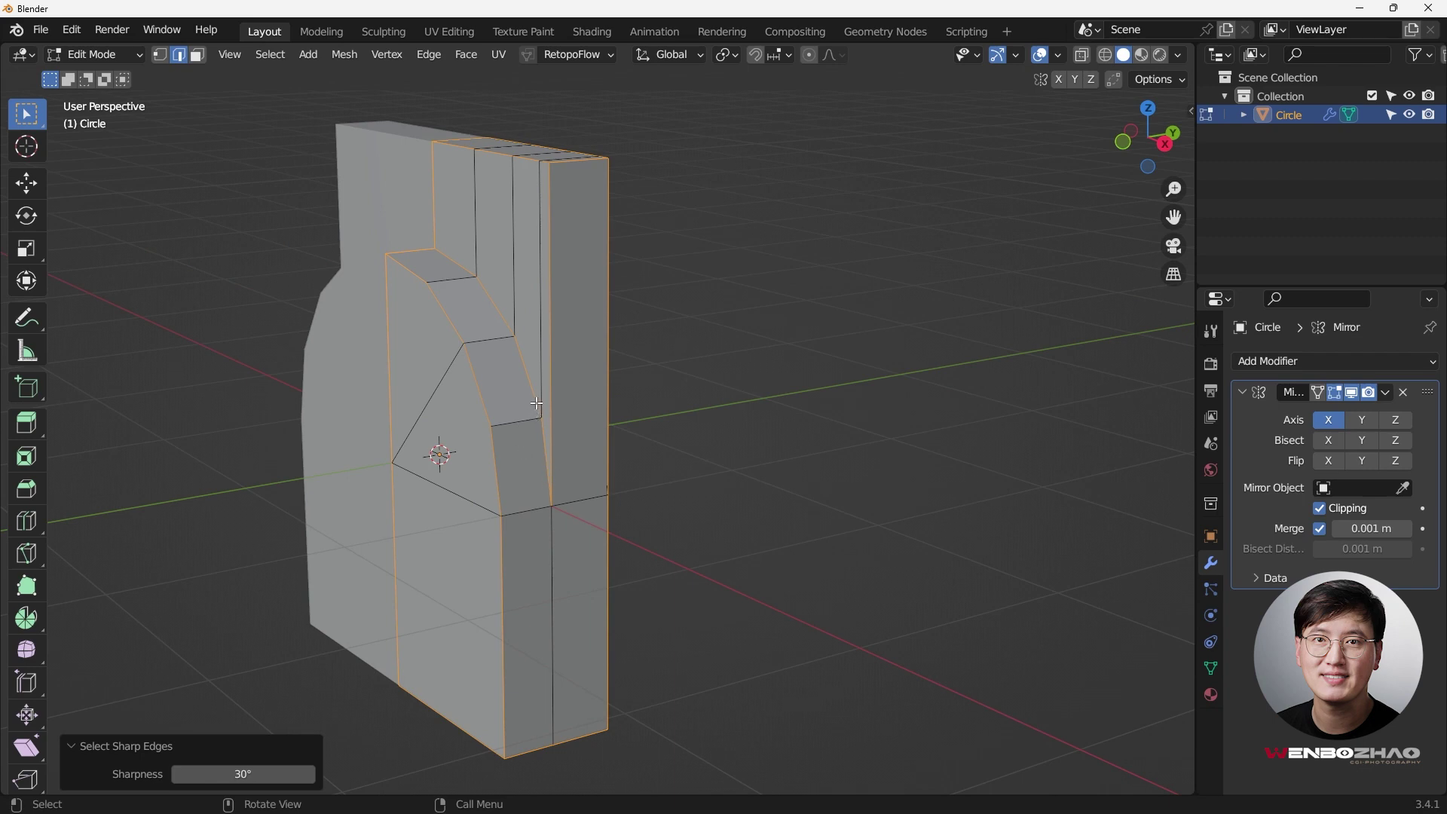
# Step: Deselect the inner arch edges where the arch's rim meets the face of the panel behind it
pyautogui.press('b')
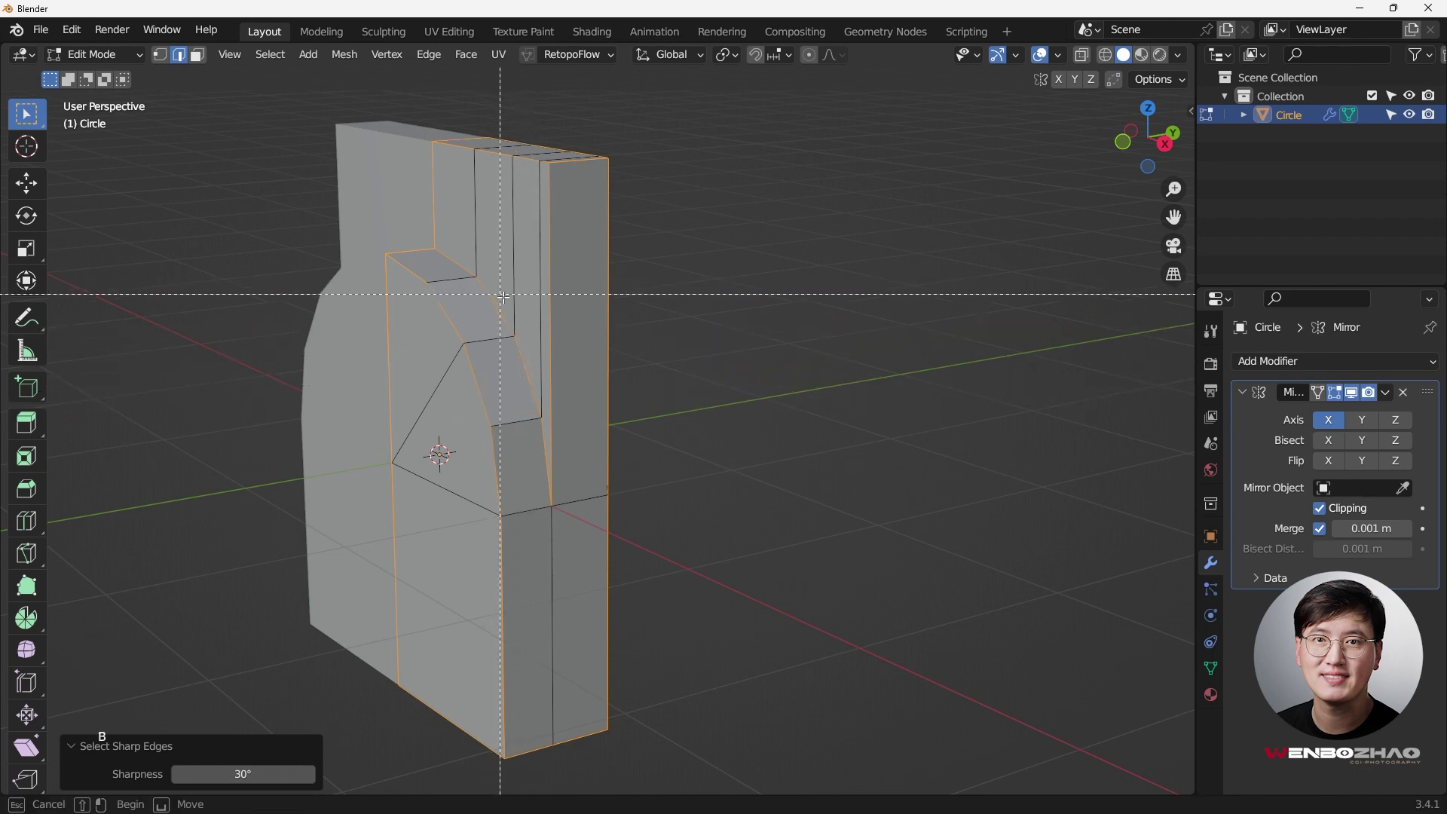
pyautogui.moveTo(519, 340); pyautogui.dragTo(562, 491, button='middle')
pyautogui.moveTo(461, 284); pyautogui.dragTo(472, 302, button='middle')
pyautogui.press('b')
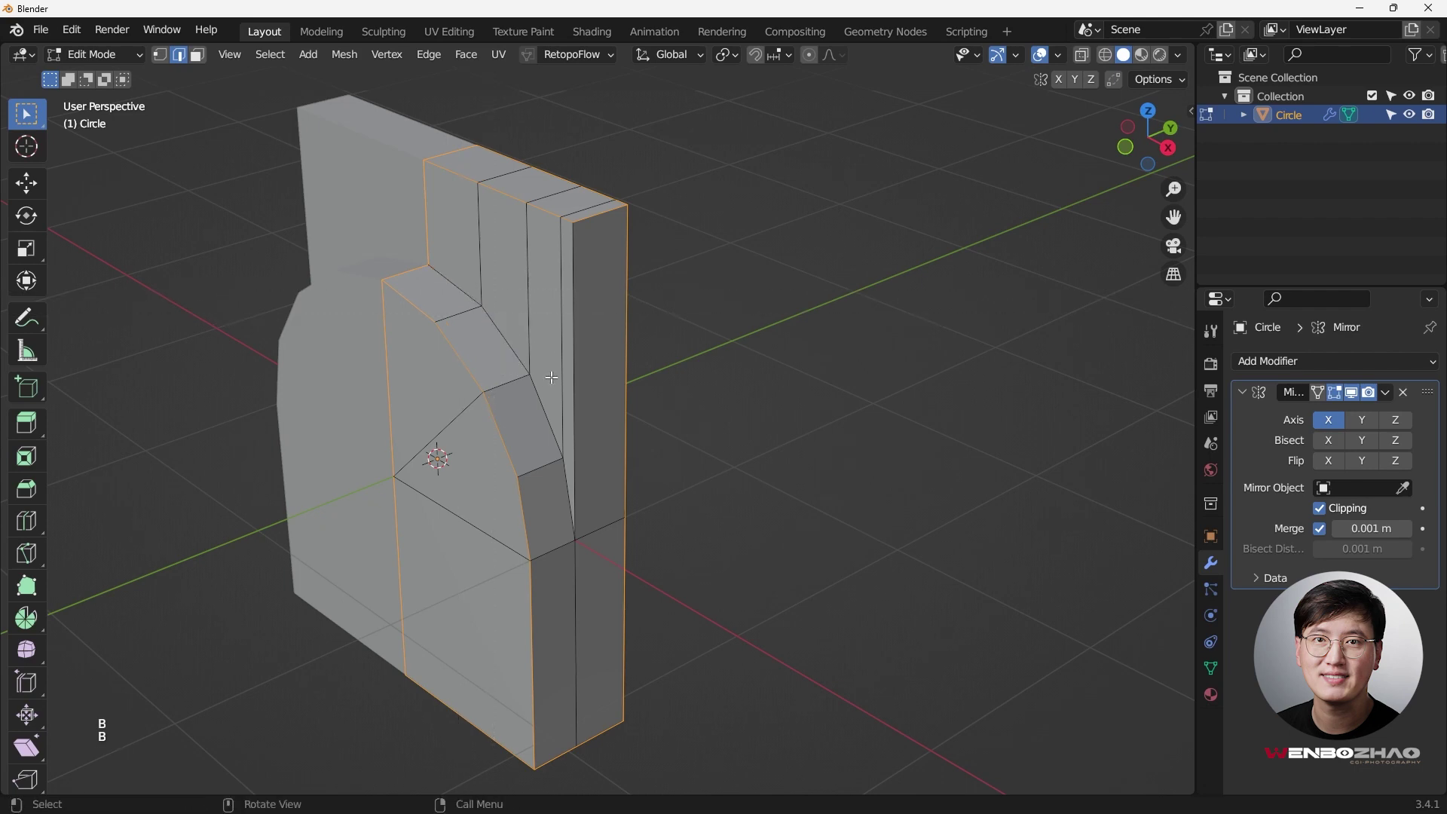
# Step: Deselect the centre-line edges running above the arch and across the panel's upper end
pyautogui.press('KP_1')
pyautogui.moveTo(540, 363); pyautogui.dragTo(437, 320, button='middle')
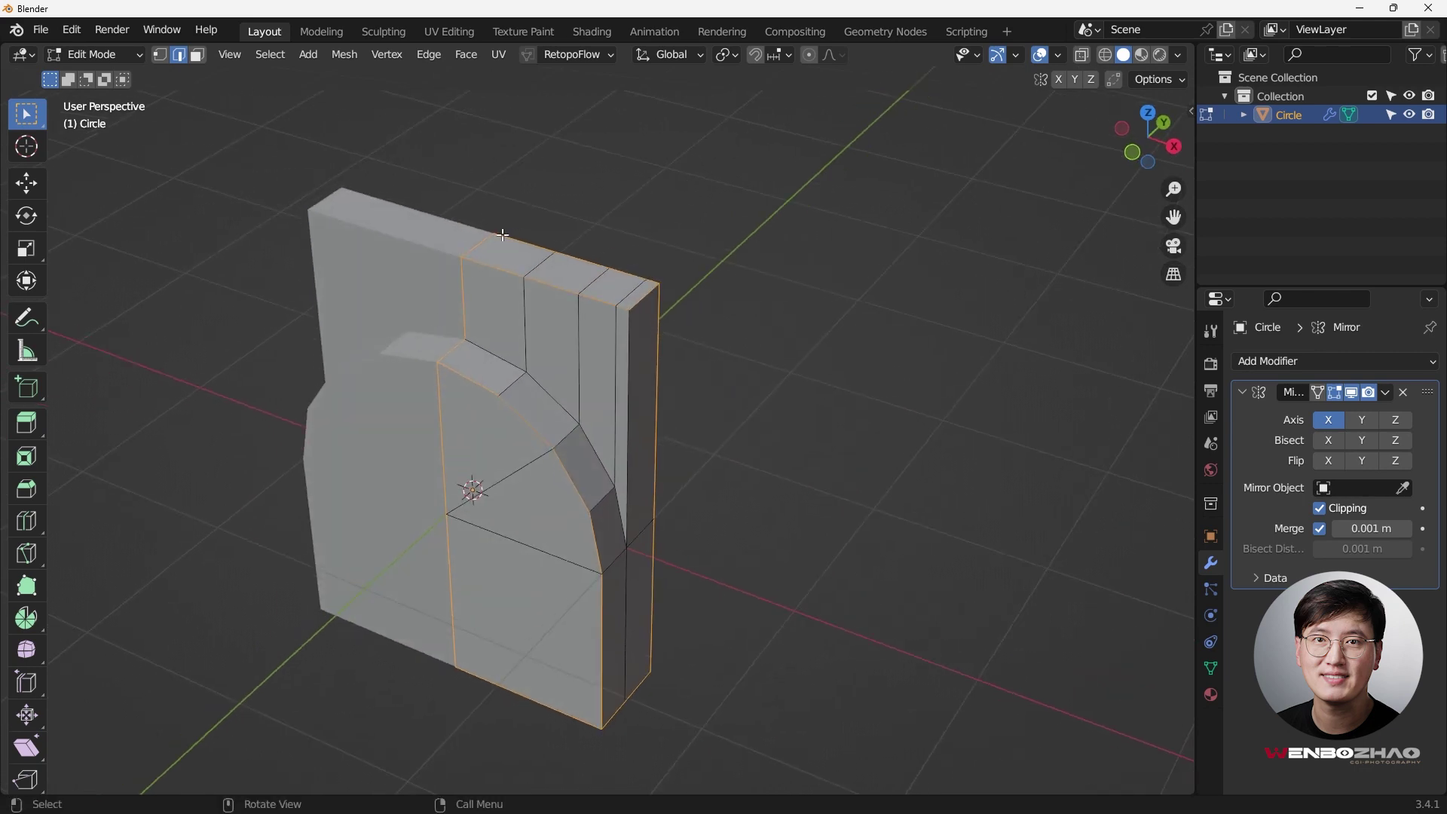
pyautogui.scroll(2, 461, 303)
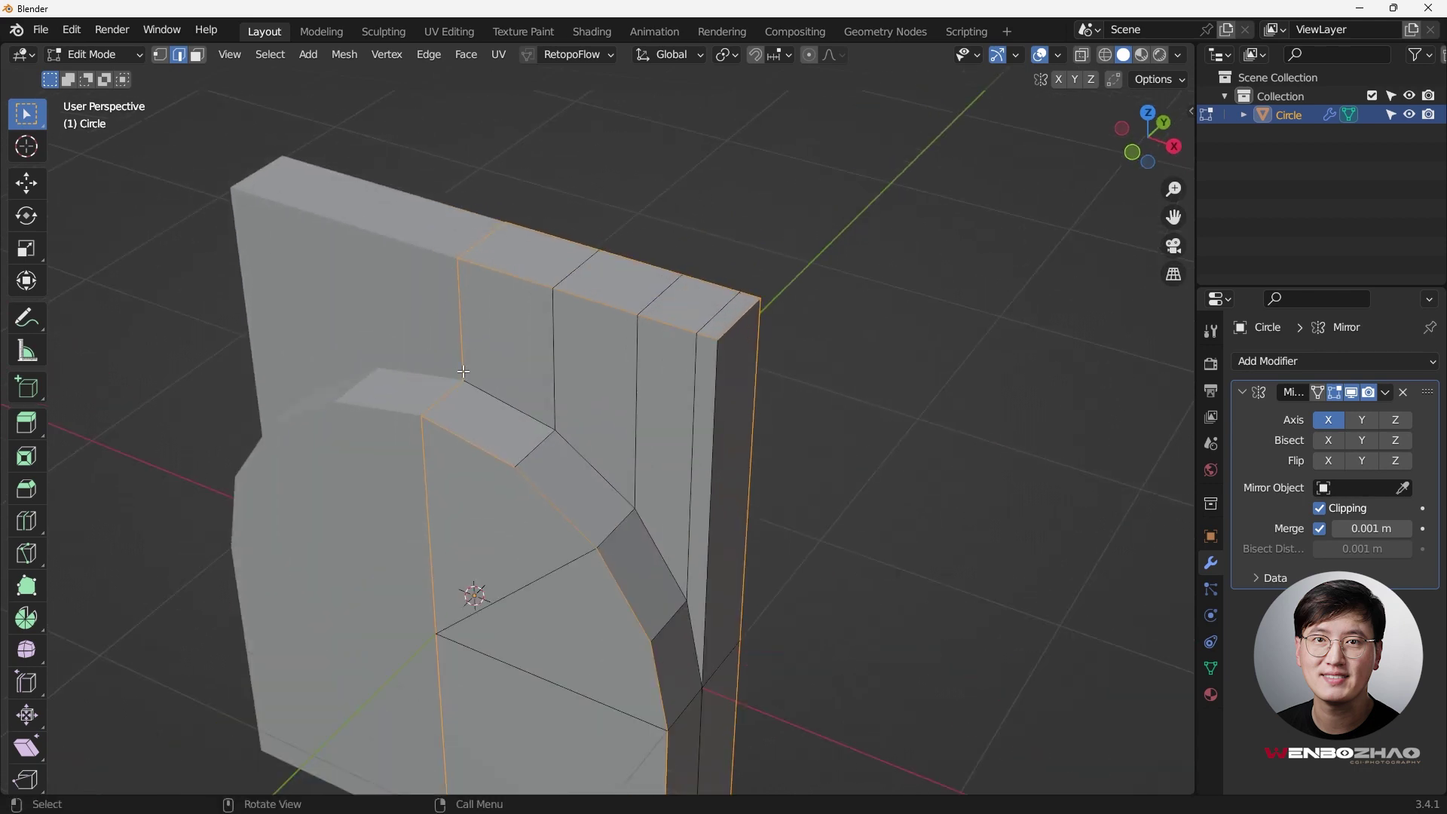
pyautogui.moveTo(474, 274); pyautogui.dragTo(479, 312, button='middle')
pyautogui.press('b')
pyautogui.press('b')
pyautogui.press('KP_1')
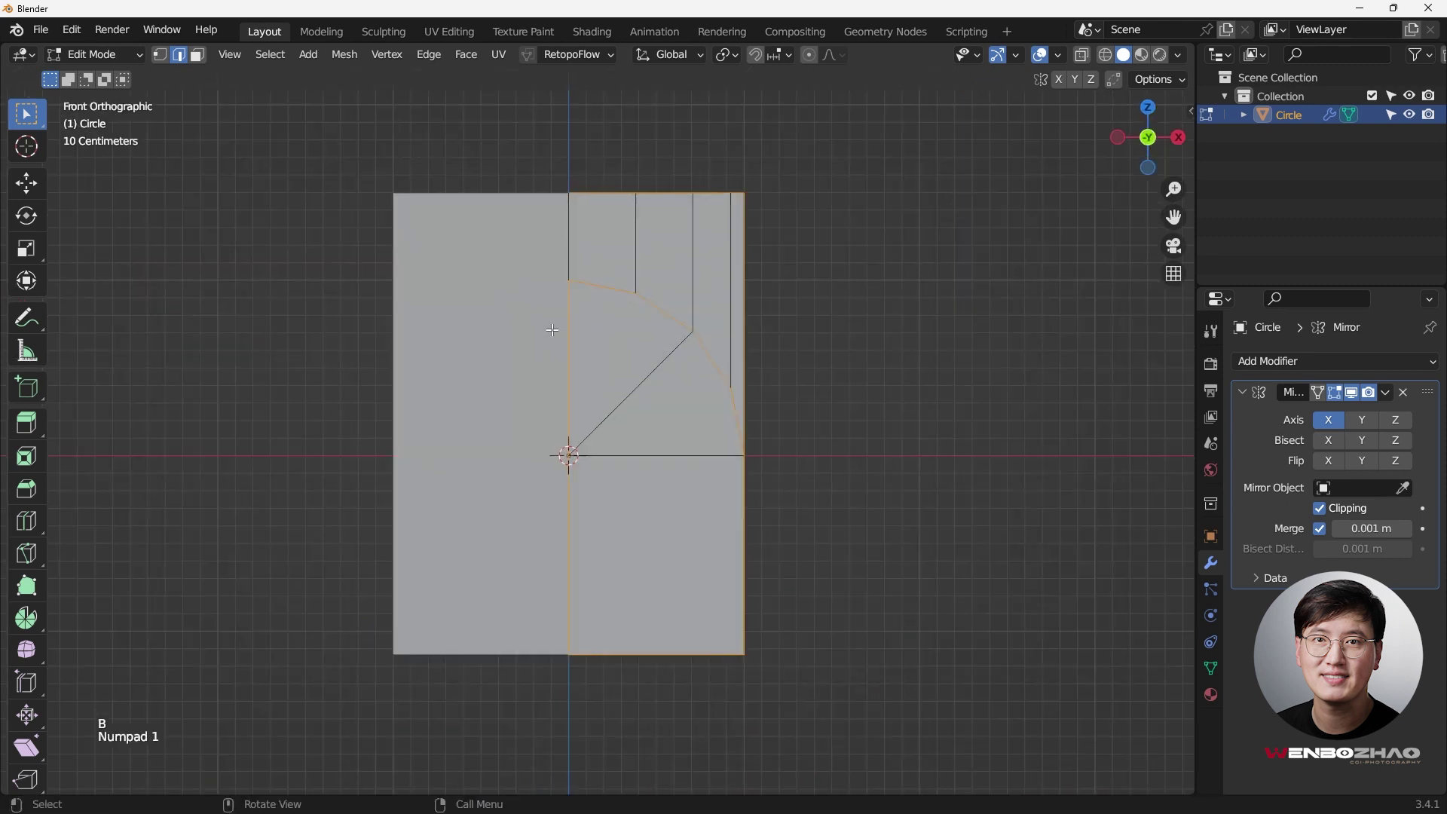
# Step: Deselect the vertical centre-line edges on the arch's front face
pyautogui.press('b')
pyautogui.moveTo(547, 327); pyautogui.dragTo(581, 375, button='middle')
pyautogui.moveTo(567, 498)
pyautogui.keyDown('shift'); pyautogui.mouseDown(button='middle')
pyautogui.moveTo(541, 391)
pyautogui.moveTo(579, 489)
pyautogui.mouseUp(button='middle'); pyautogui.keyUp('shift')
pyautogui.press('b')
pyautogui.moveTo(580, 486); pyautogui.dragTo(527, 460, button='middle')
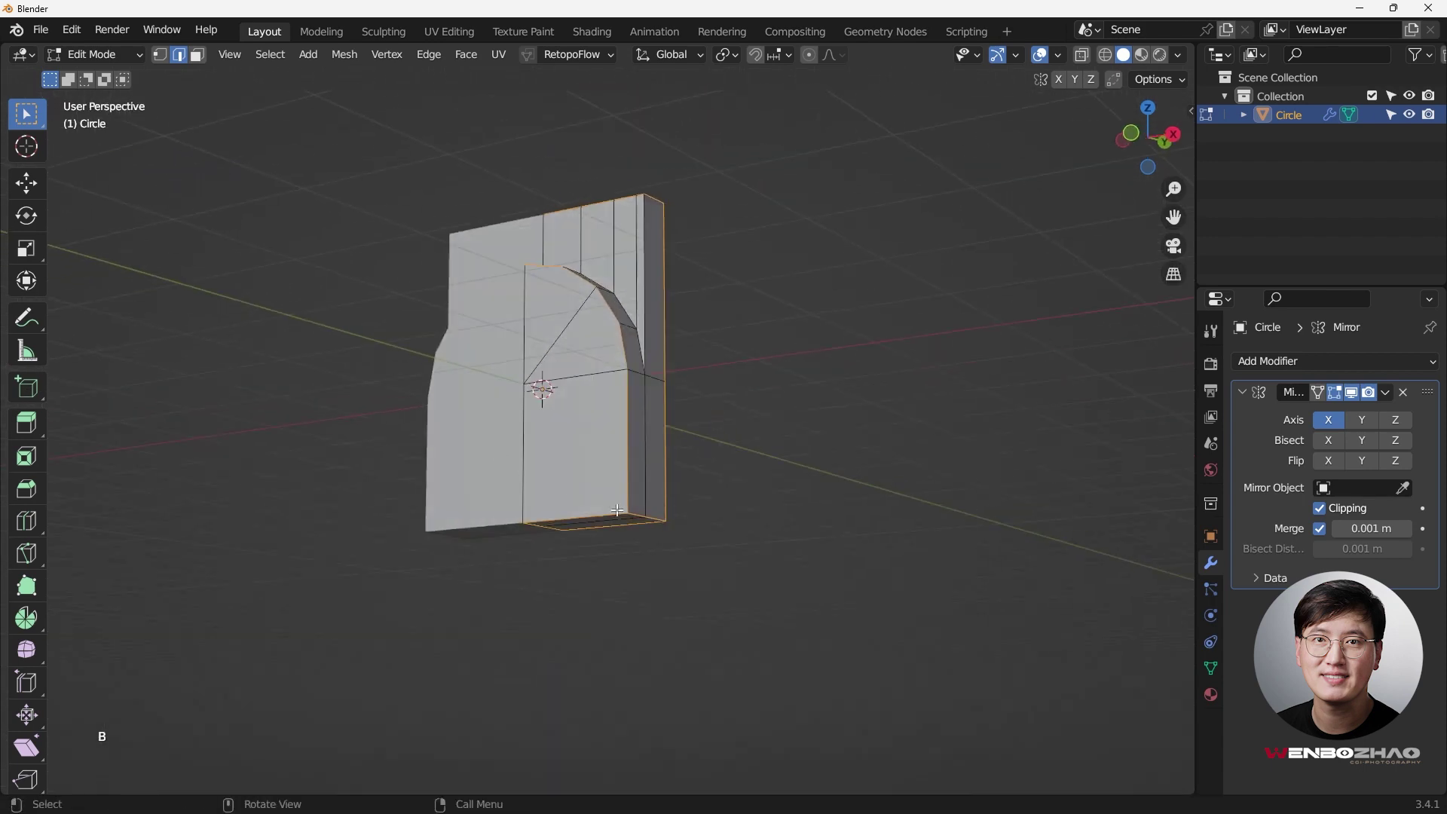
pyautogui.scroll(3, 603, 494)
pyautogui.moveTo(619, 497); pyautogui.dragTo(554, 548, button='middle')
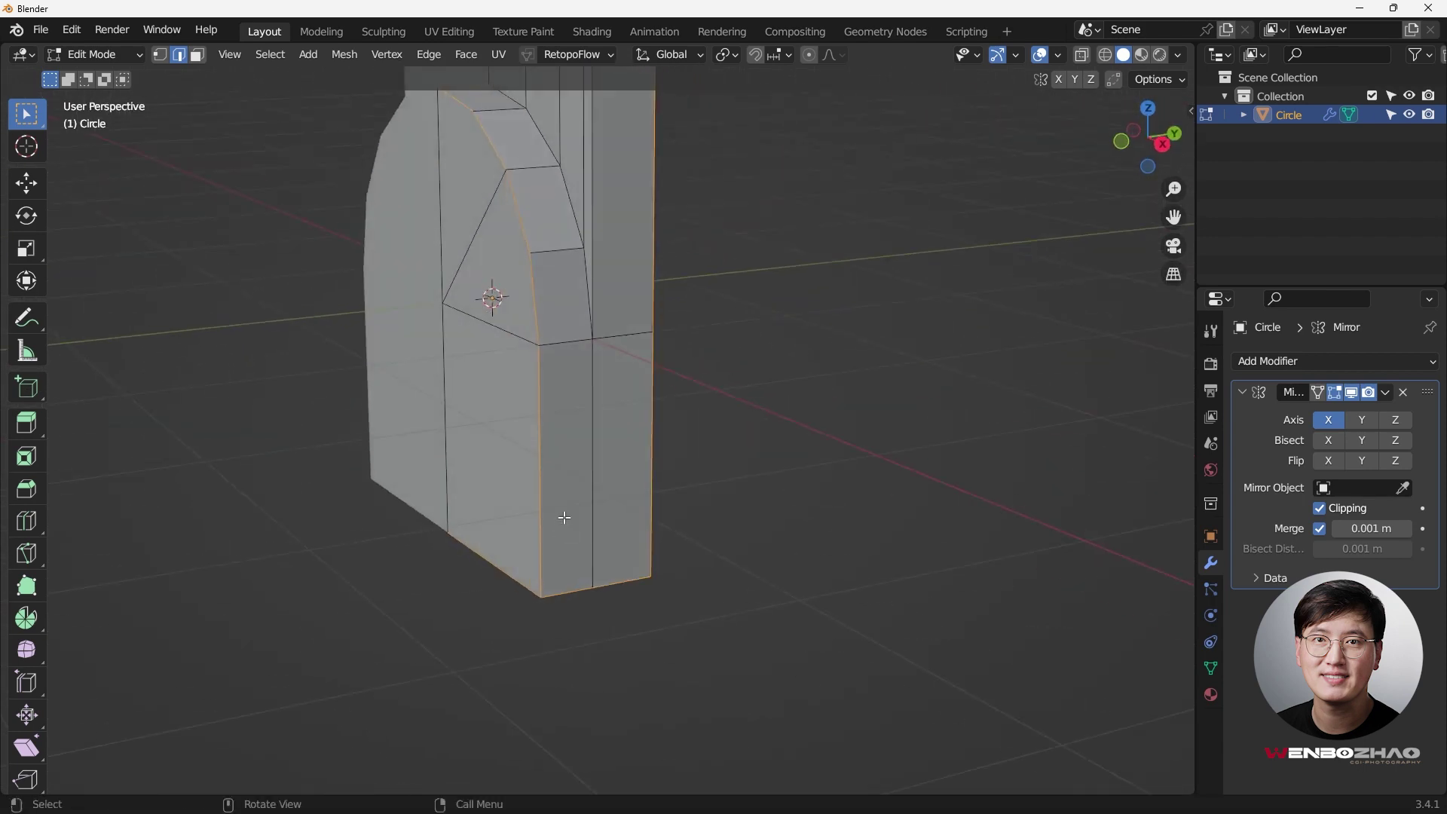
# Step: Deselect the vertical centre-line edges on the back of the panel, keeping only the outer contour and front arch edges selected
pyautogui.scroll(-3, 563, 517)
pyautogui.keyDown('shift'); pyautogui.moveTo(580, 438); pyautogui.dragTo(569, 504, button='middle'); pyautogui.keyUp('shift')
pyautogui.scroll(3, 571, 338)
pyautogui.moveTo(570, 338); pyautogui.dragTo(619, 377, button='middle')
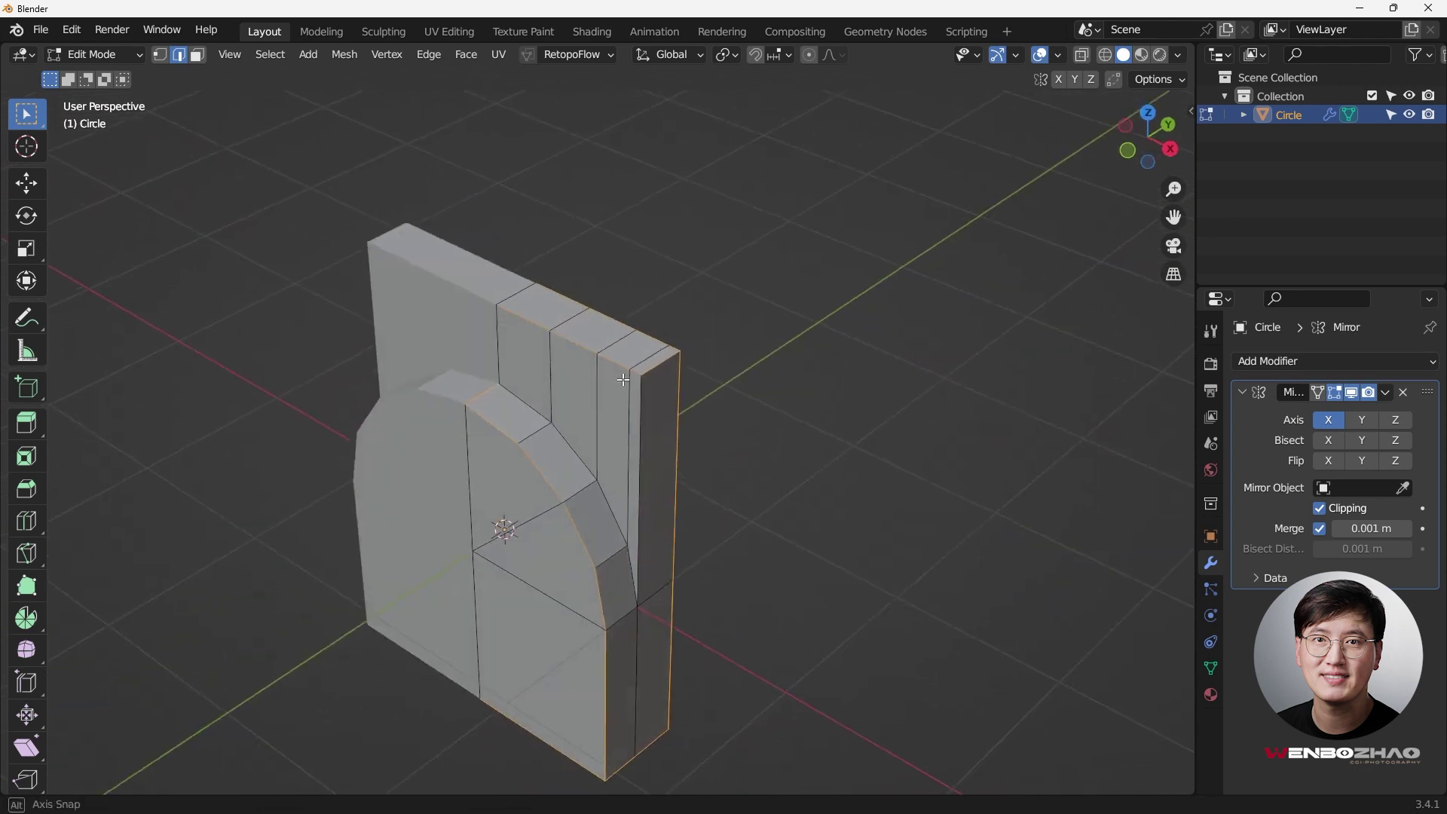
pyautogui.scroll(1, 633, 367)
pyautogui.scroll(2, 633, 367)
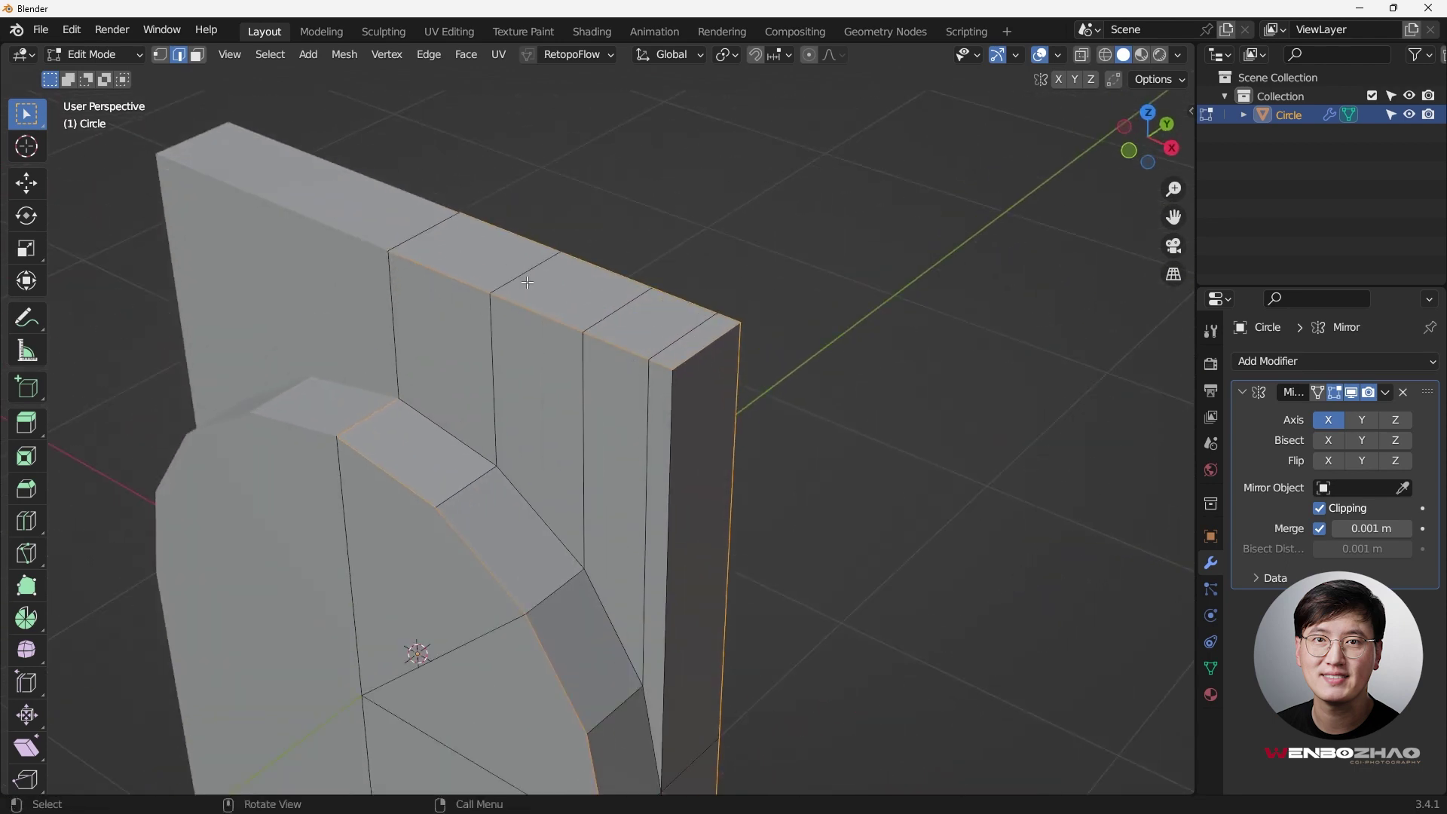
pyautogui.moveTo(517, 316); pyautogui.dragTo(588, 293, button='middle')
pyautogui.scroll(-1, 448, 333)
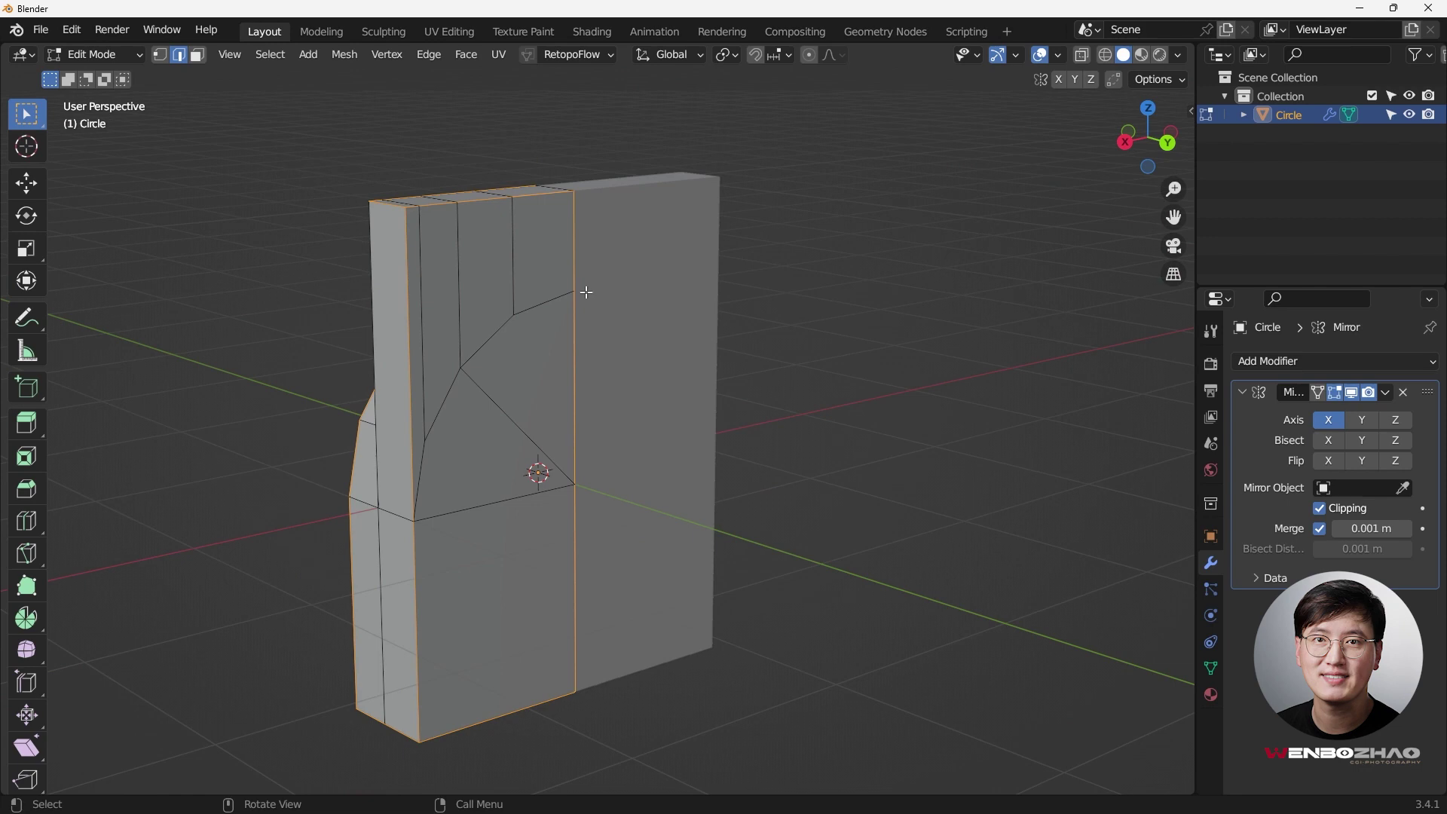
pyautogui.press('b')
pyautogui.moveTo(569, 265); pyautogui.dragTo(613, 580)
pyautogui.press('b')
pyautogui.moveTo(573, 617); pyautogui.dragTo(573, 617, button='middle')
# Step: Bevel the selected outer contour and arch edges with a width of 0.0544 m, 2 segments and a shape of 1.000
pyautogui.moveTo(623, 327); pyautogui.dragTo(507, 391, button='middle')
pyautogui.scroll(5, 523, 409)
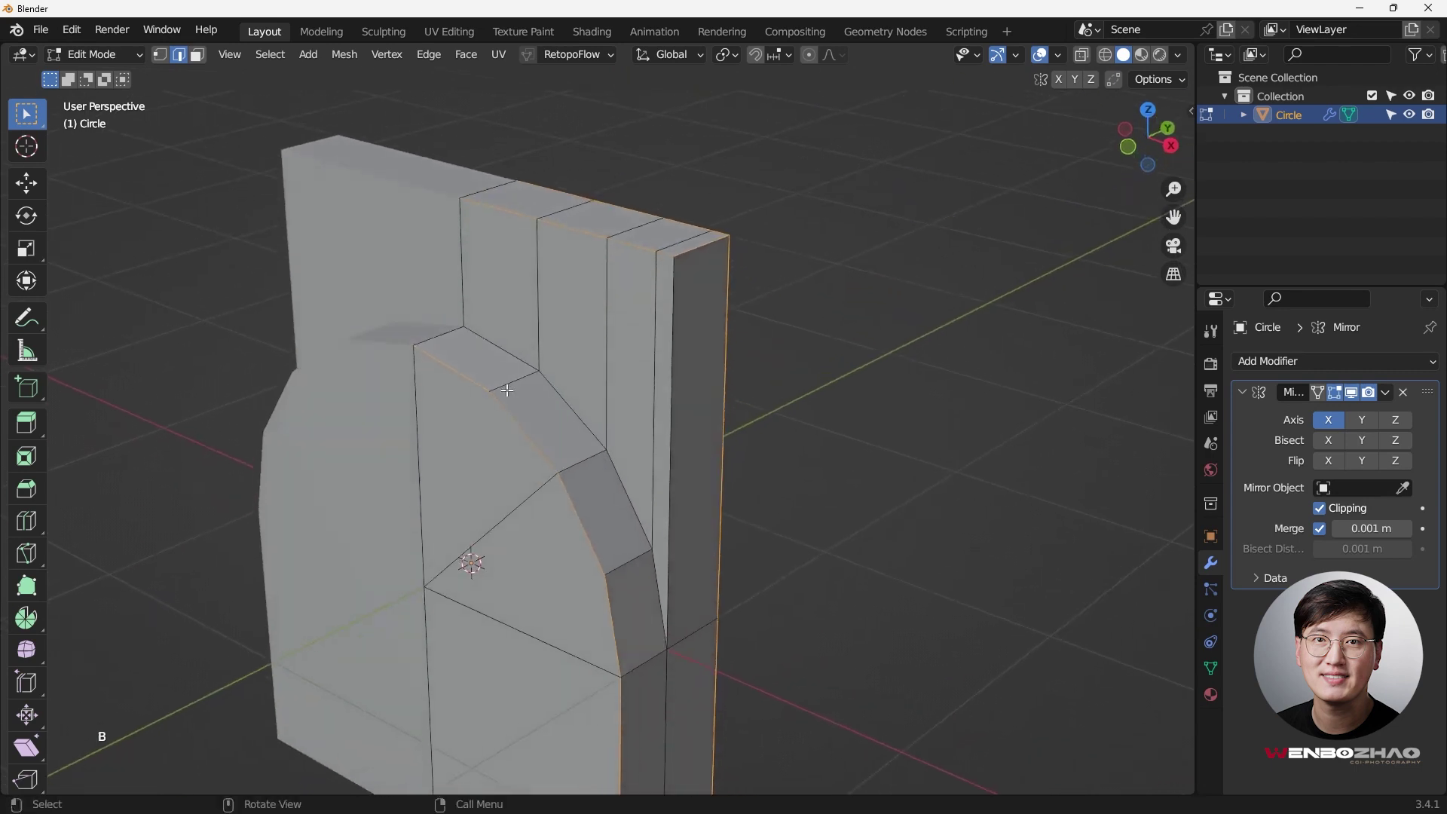
pyautogui.scroll(-2, 622, 399)
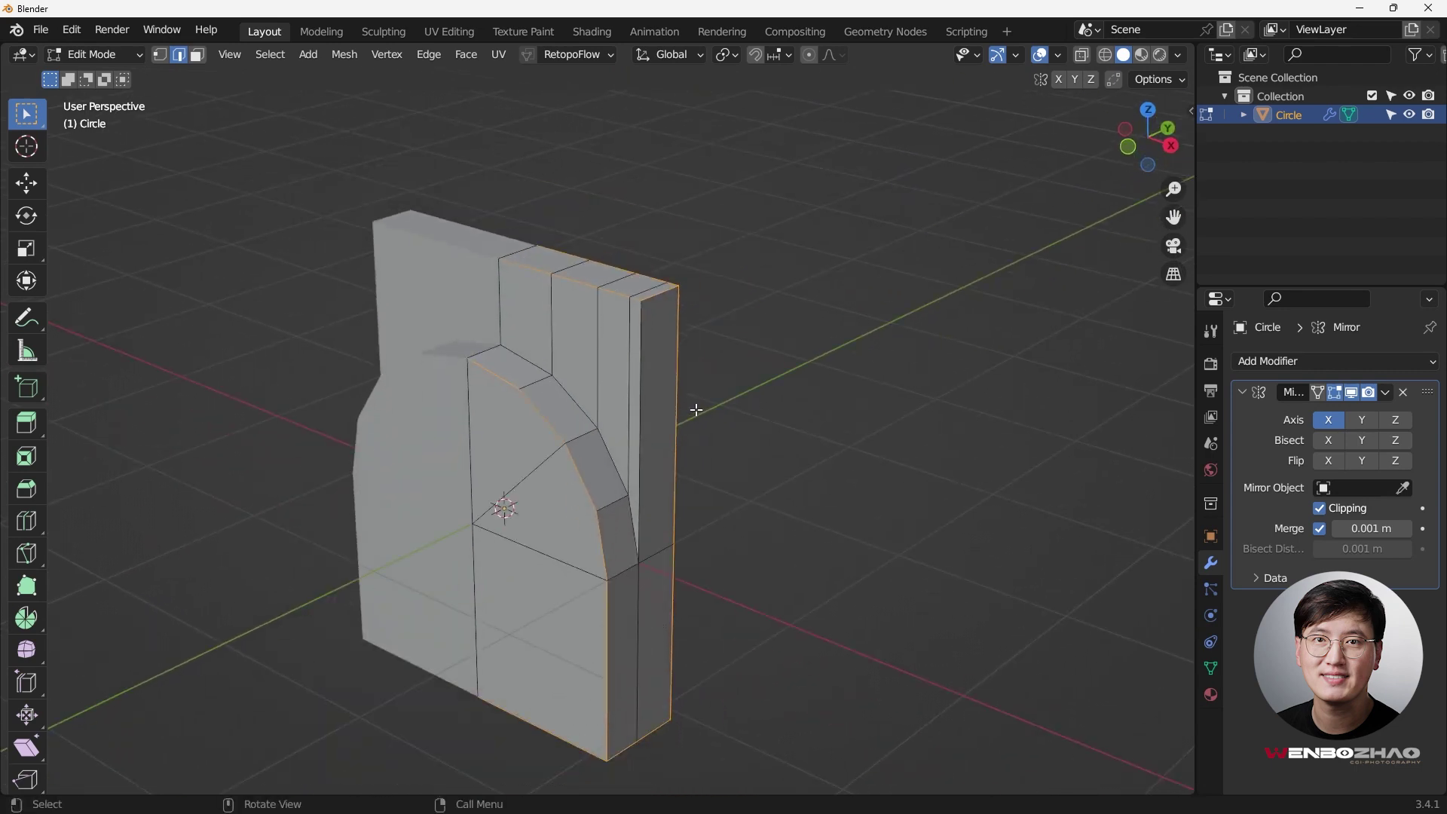
pyautogui.scroll(-2, 654, 408)
pyautogui.keyDown('ctrl'); pyautogui.moveTo(660, 408); pyautogui.dragTo(707, 392, button='middle'); pyautogui.keyUp('ctrl')
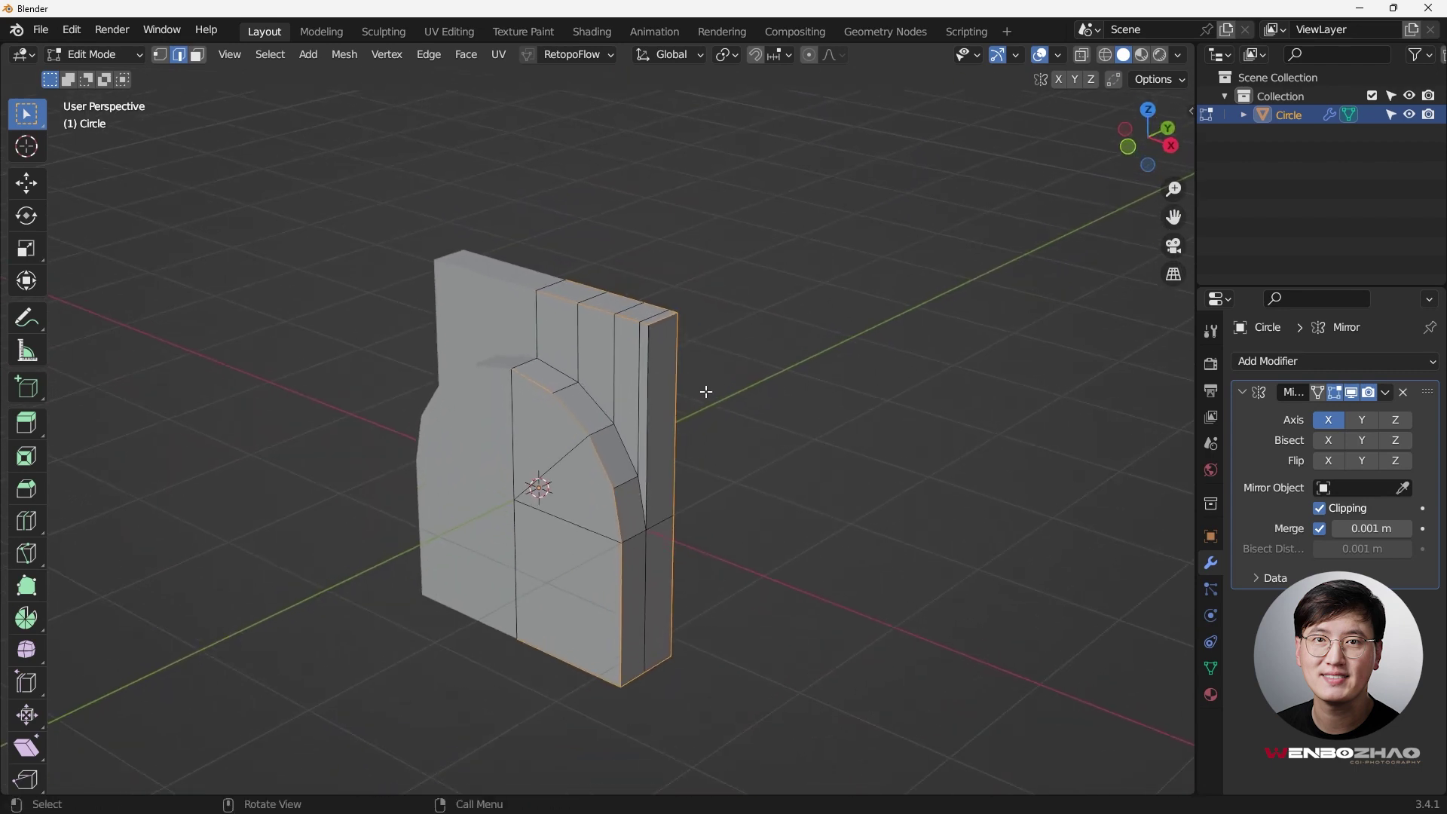
pyautogui.hotkey('ctrl', 'b')
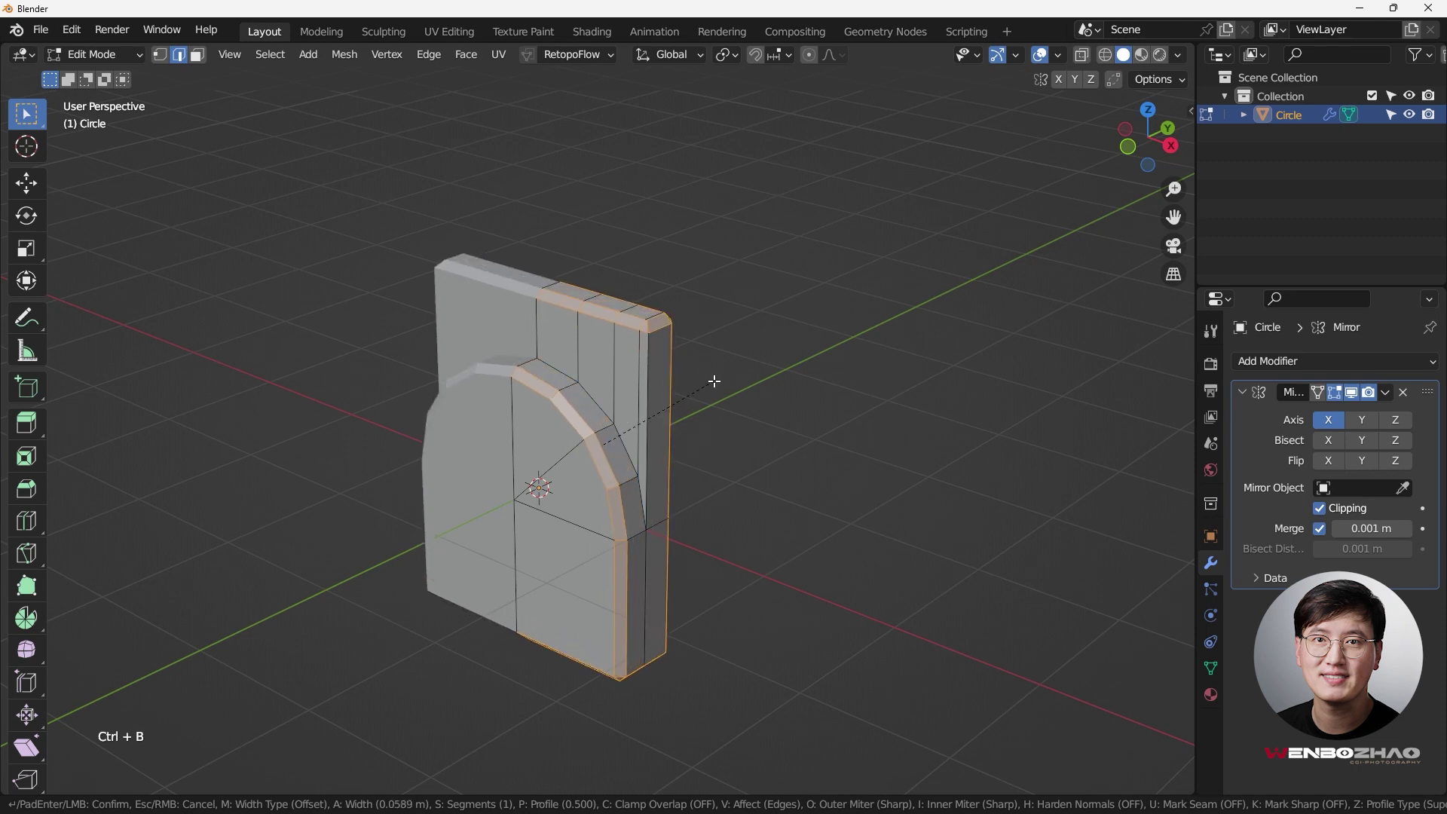
pyautogui.click(711, 383)
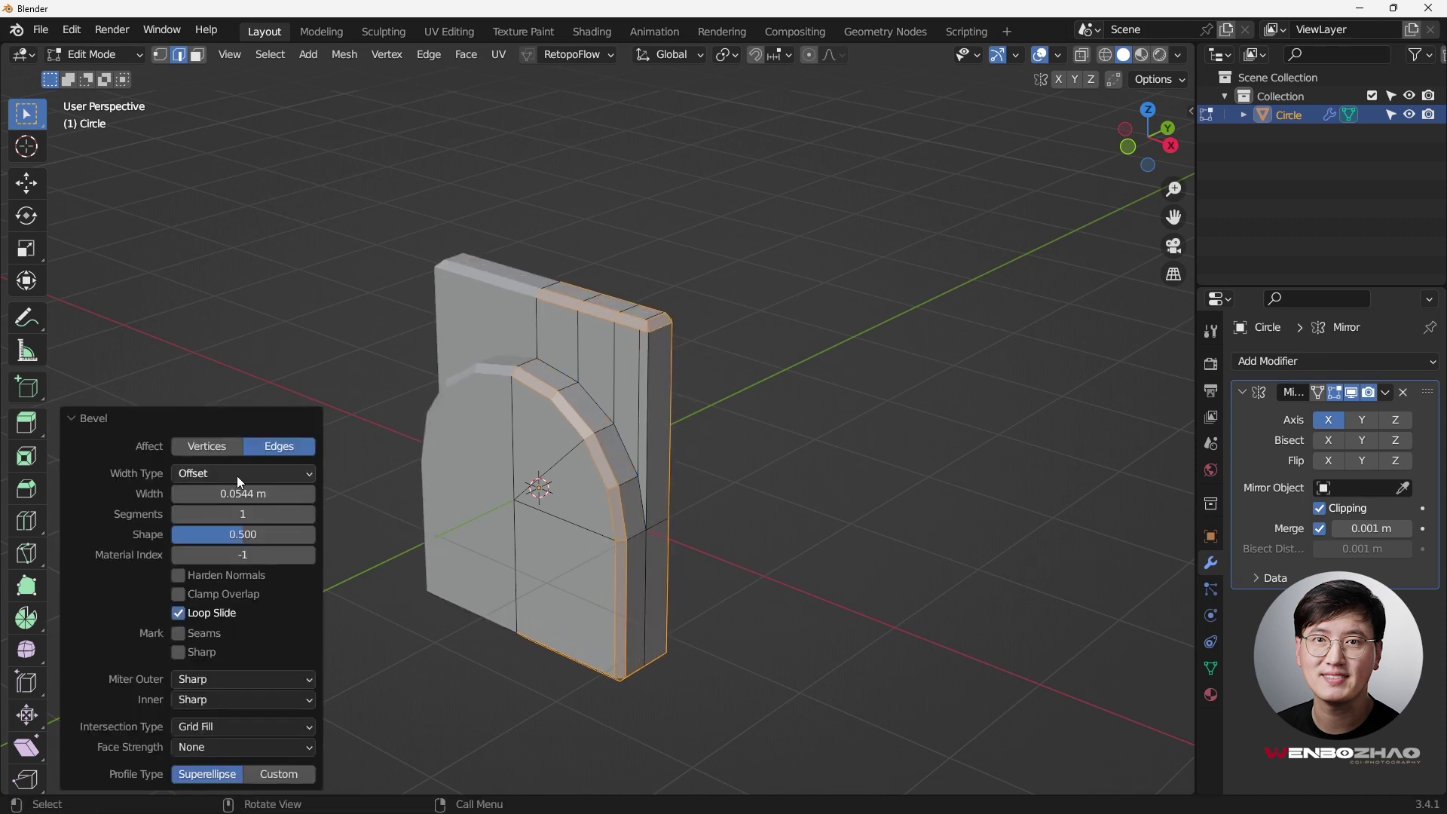
pyautogui.click(311, 514)
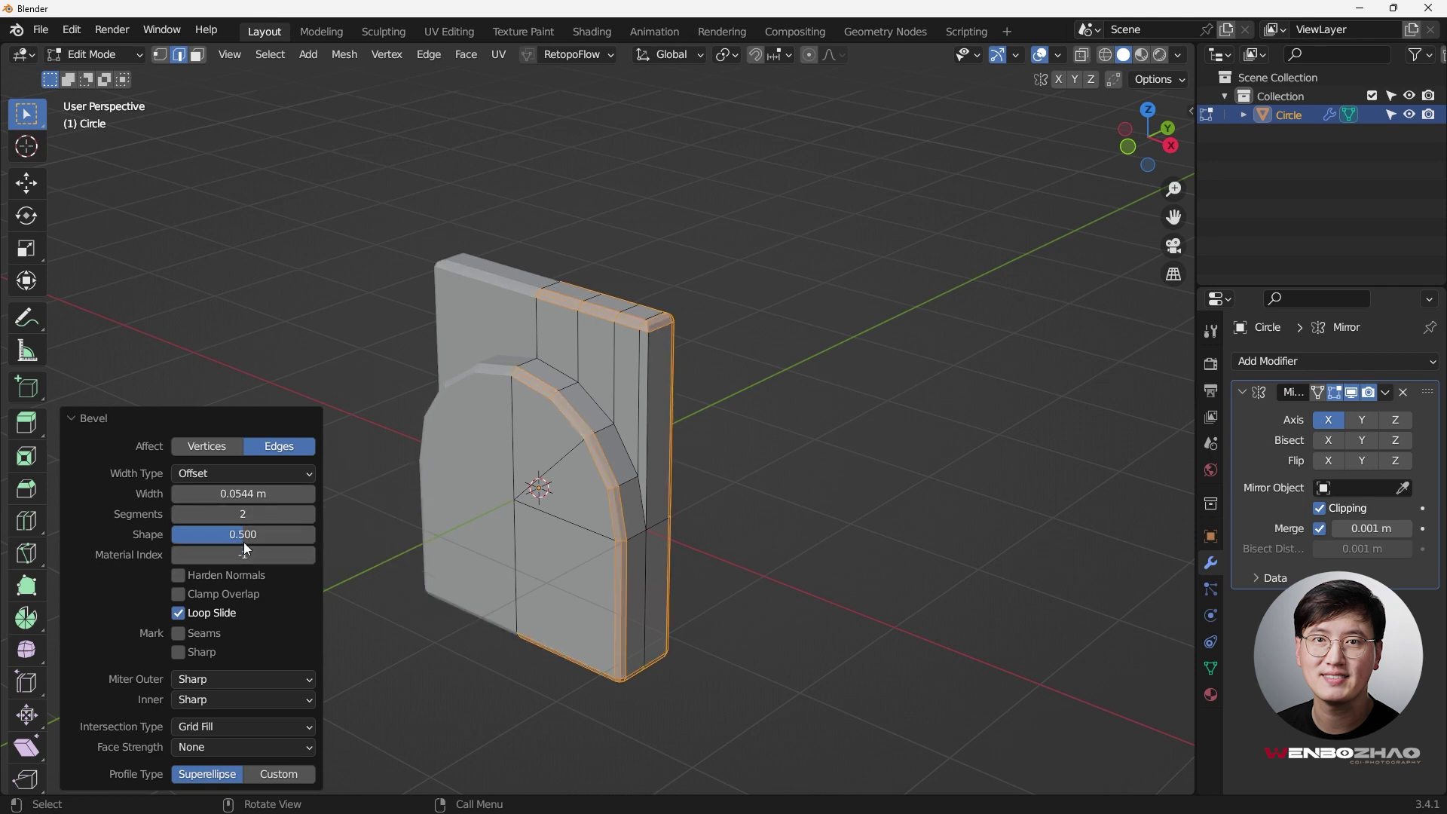
pyautogui.moveTo(242, 533); pyautogui.dragTo(314, 534)
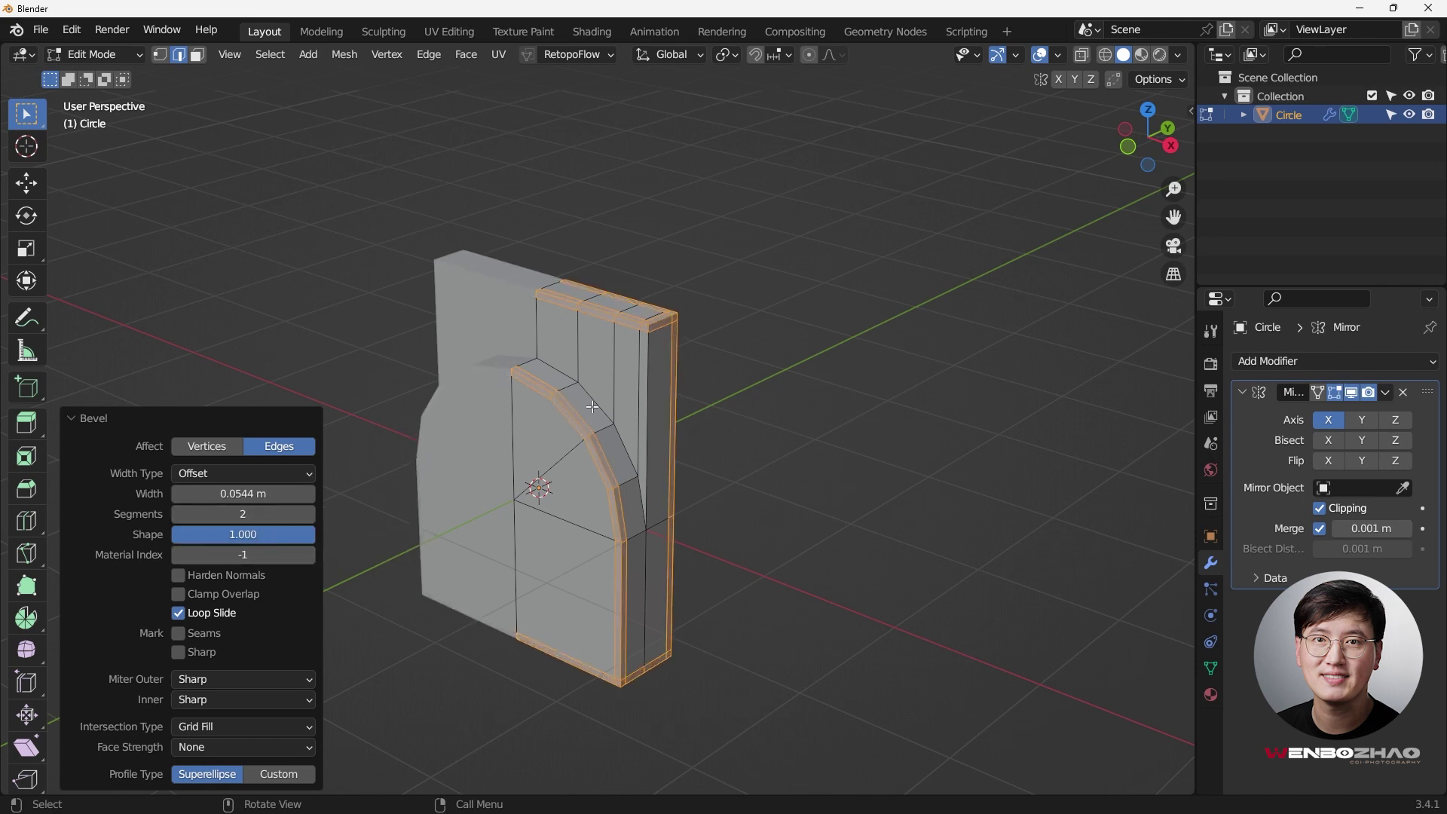
# Step: Set the bevel's outer miter to Arc, then deselect the bevelled edges
pyautogui.scroll(5, 593, 407)
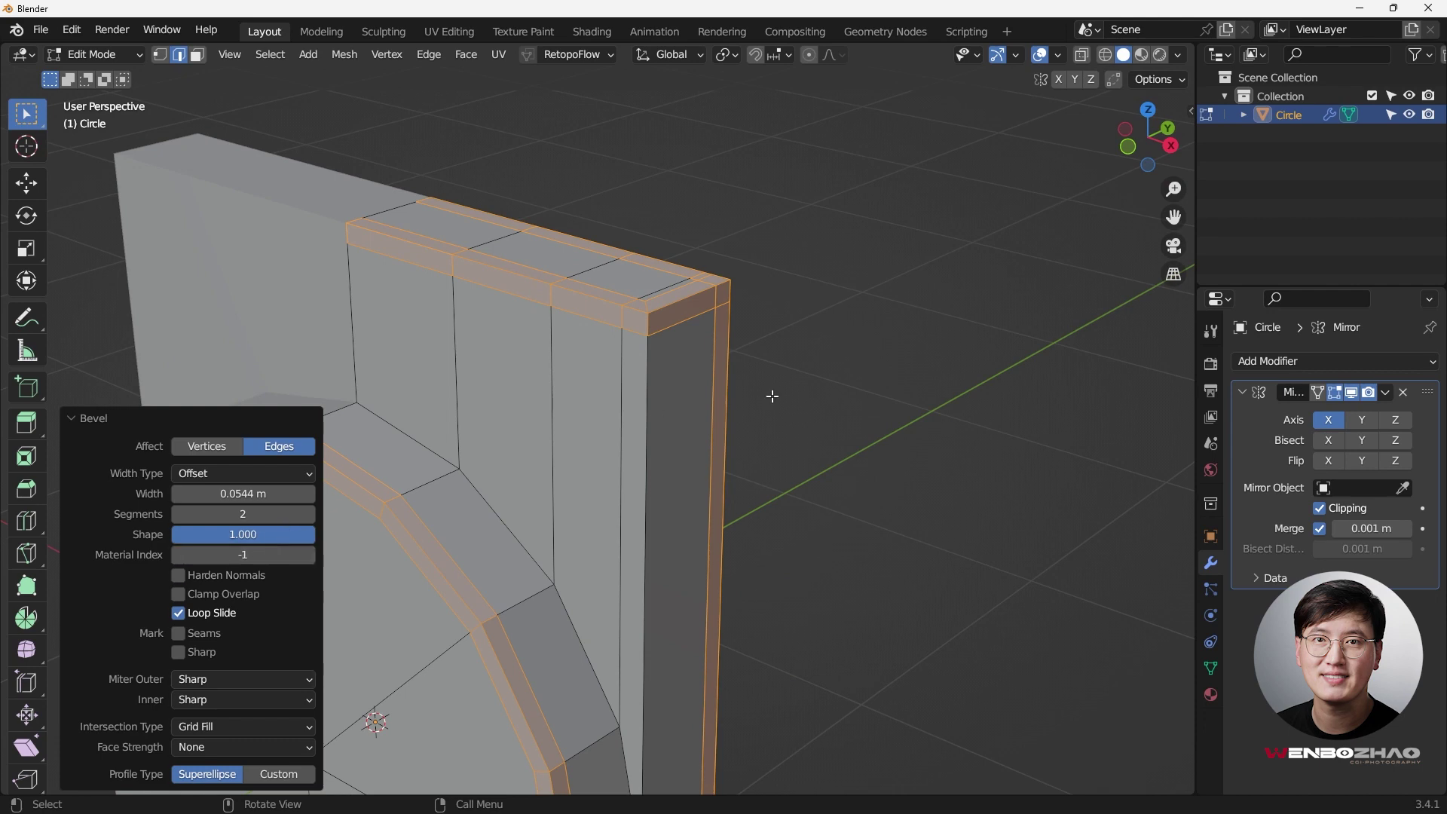
pyautogui.moveTo(742, 403); pyautogui.dragTo(654, 452, button='middle')
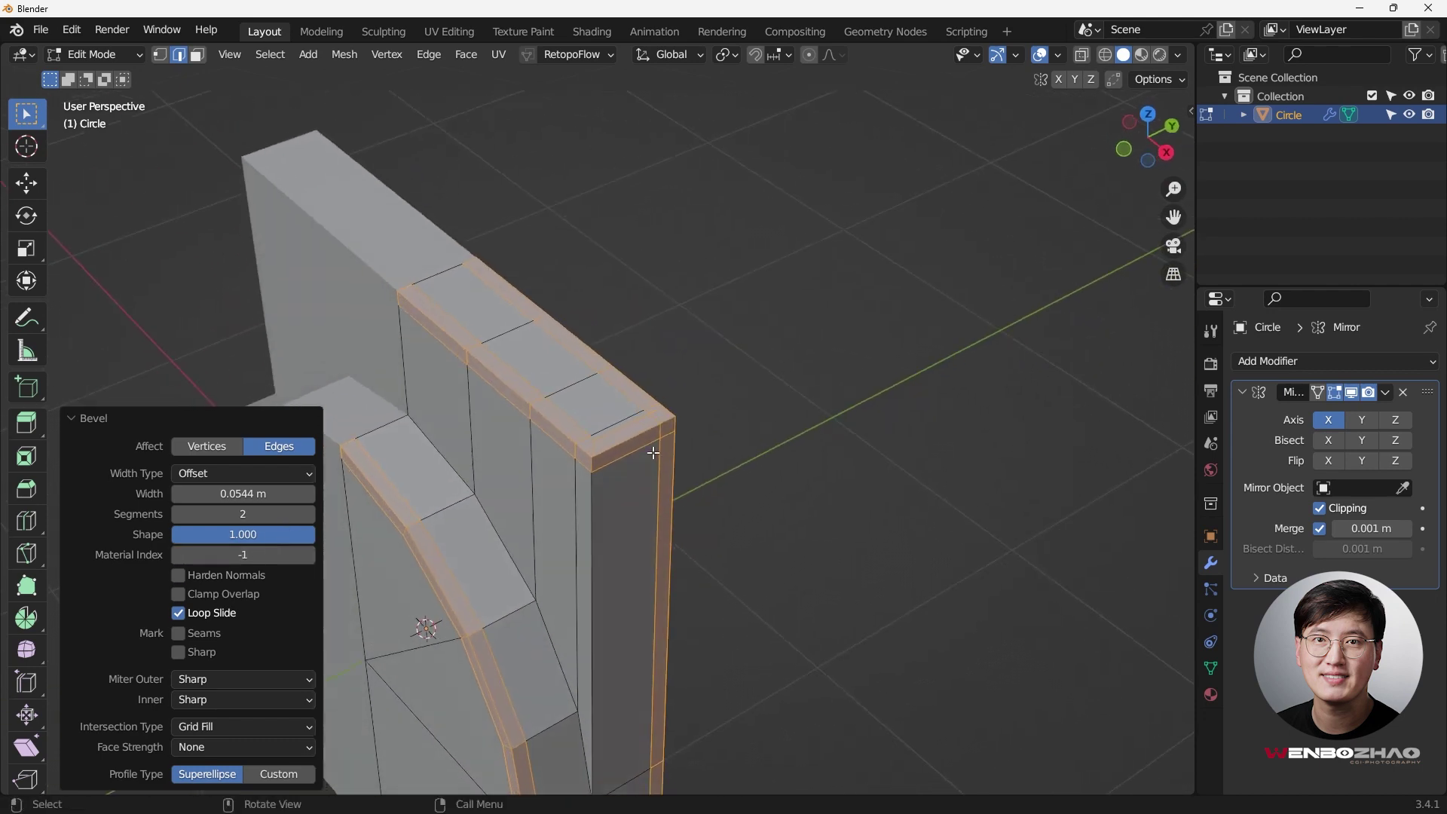
pyautogui.scroll(3, 618, 426)
pyautogui.scroll(-3, 612, 426)
pyautogui.moveTo(600, 405); pyautogui.dragTo(595, 388, button='middle')
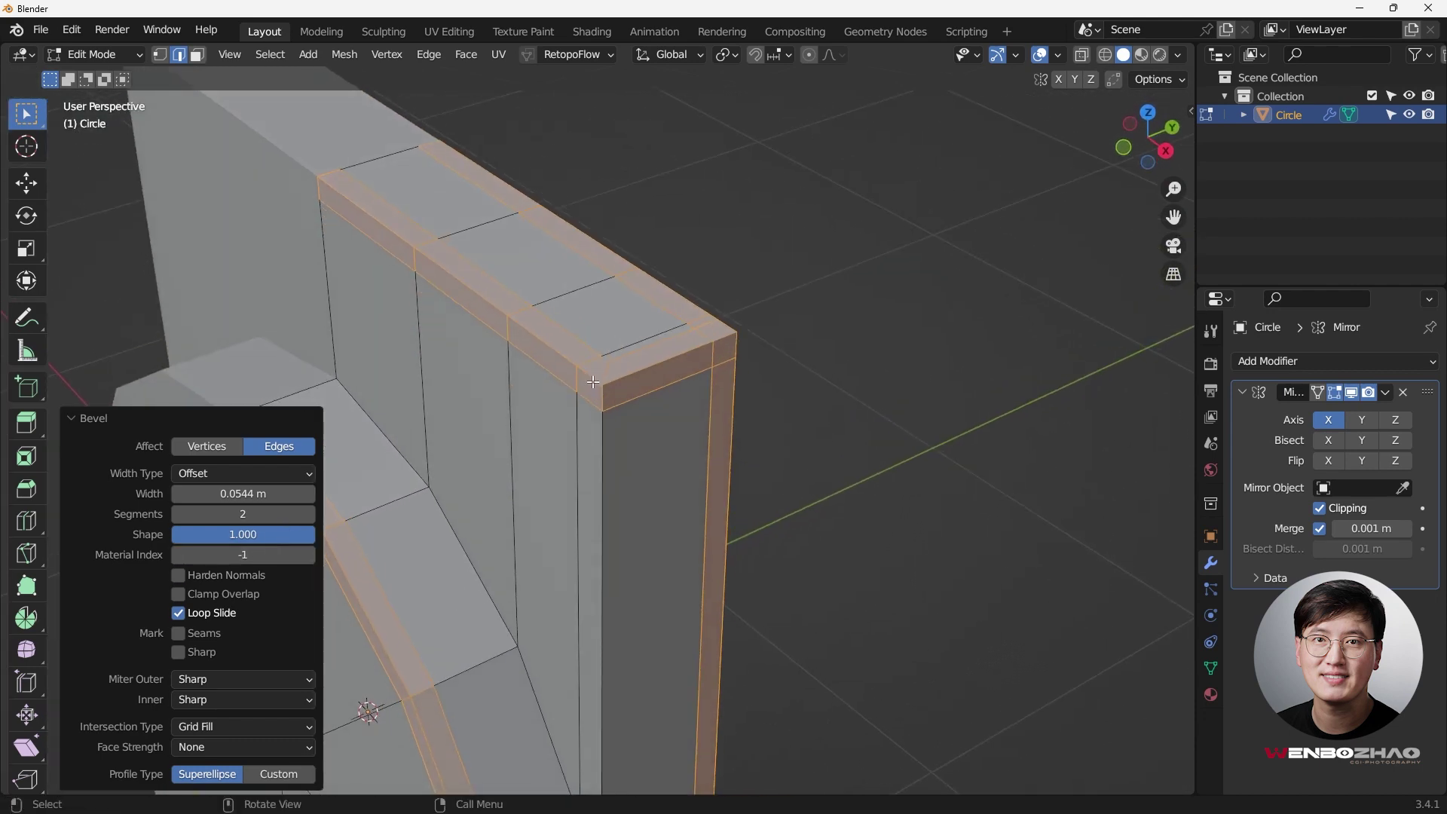
pyautogui.scroll(-2, 588, 396)
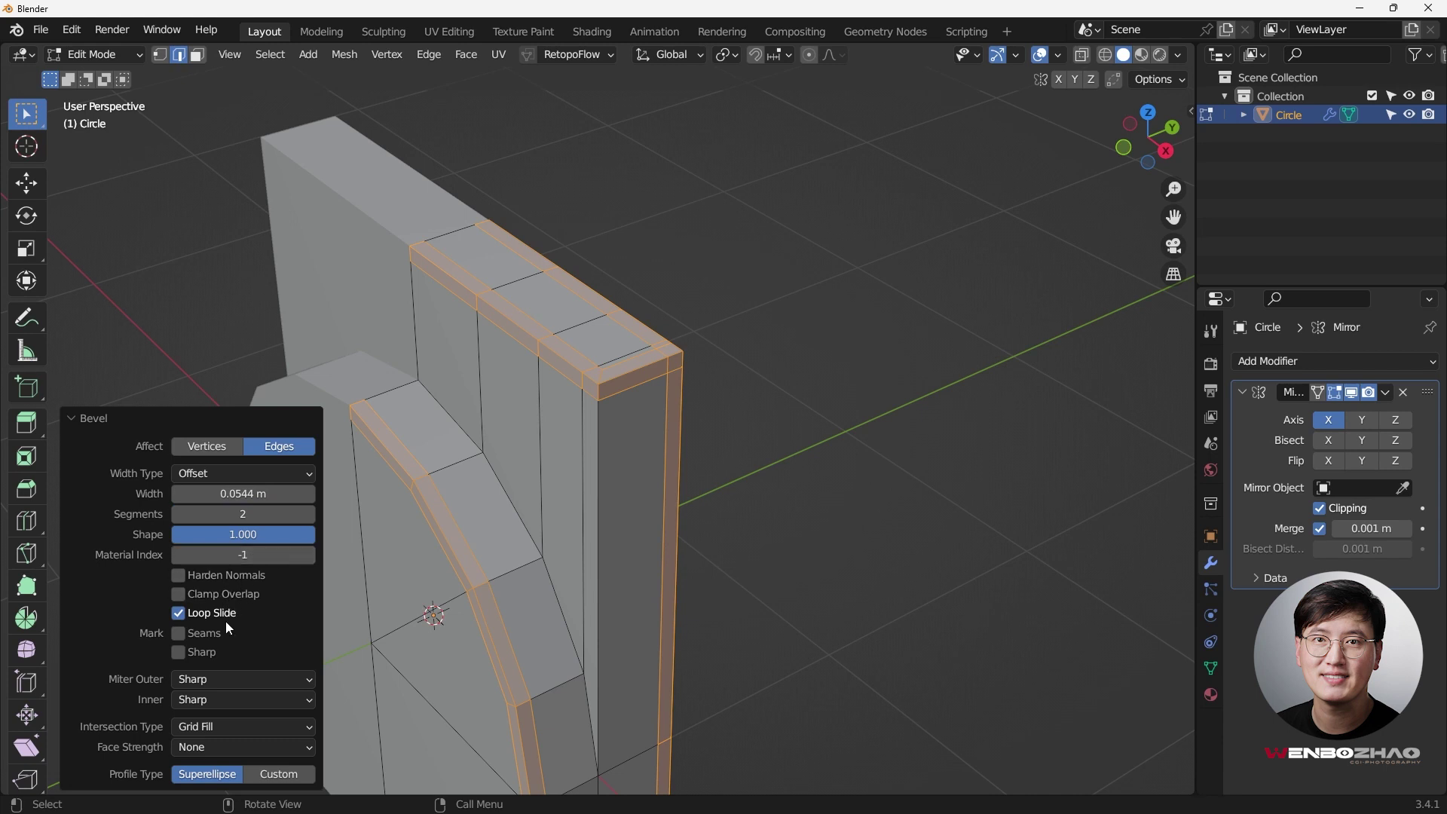
pyautogui.click(238, 679)
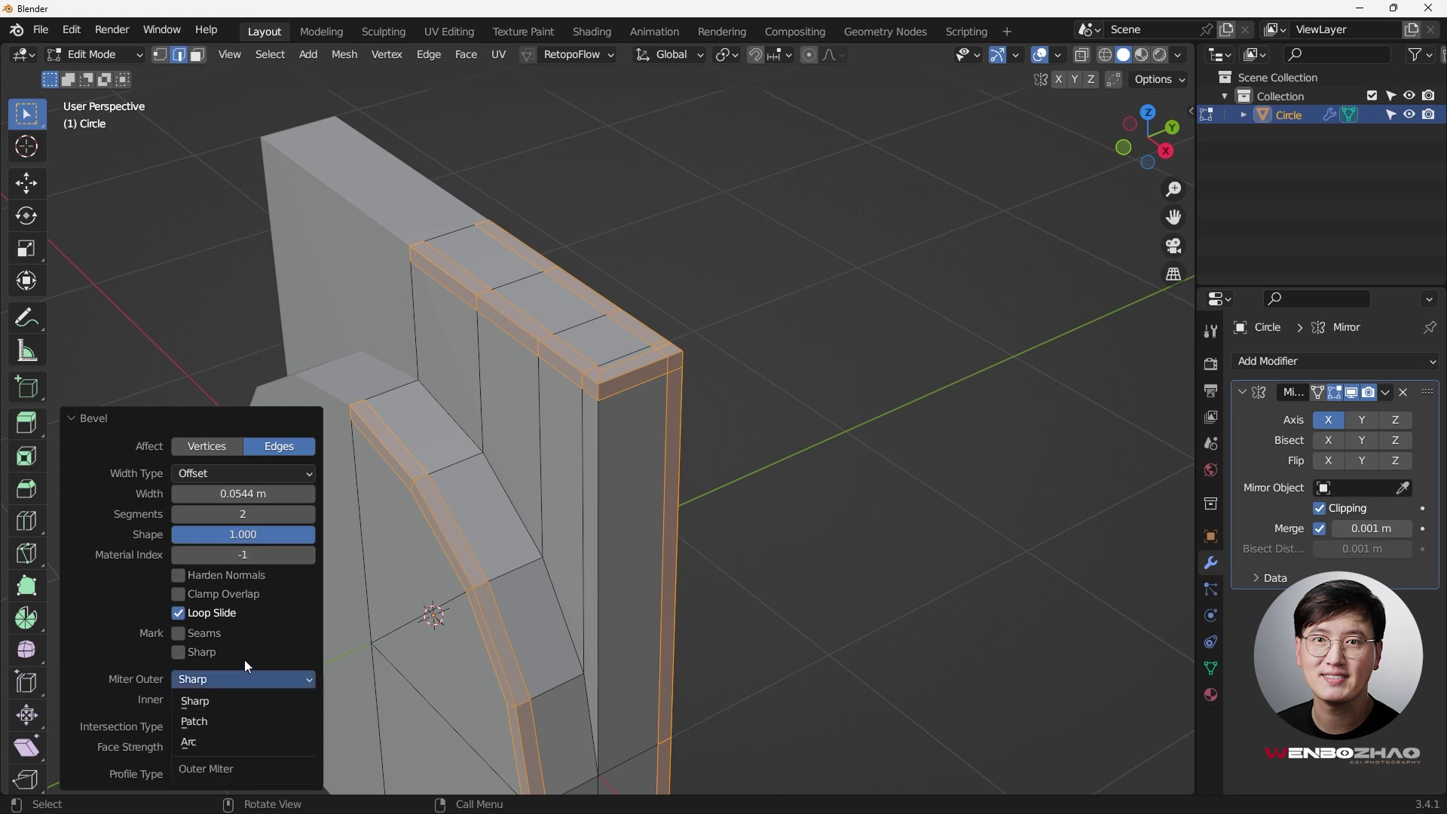
pyautogui.click(240, 701)
pyautogui.click(239, 680)
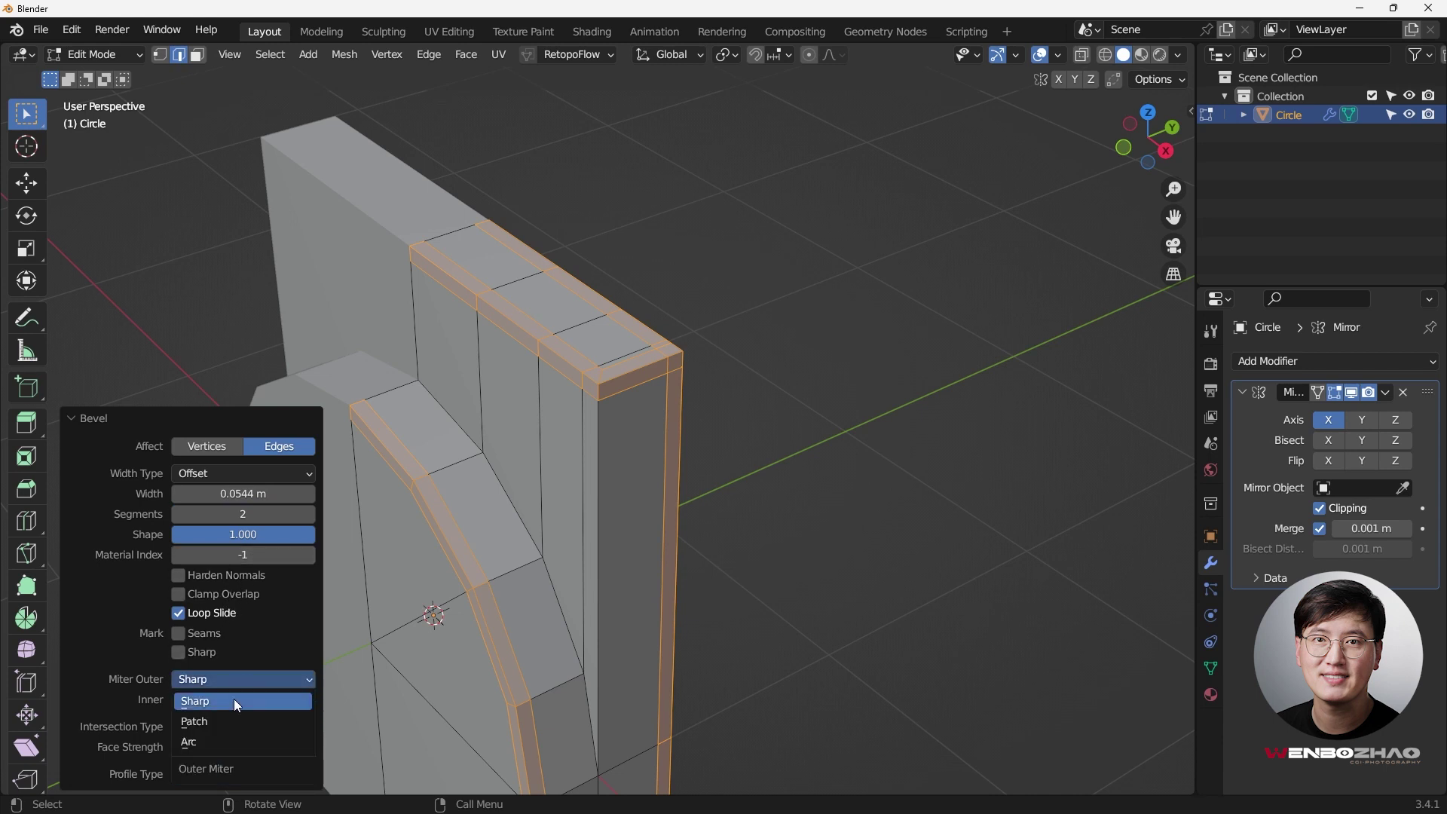
pyautogui.click(221, 737)
pyautogui.moveTo(673, 470); pyautogui.dragTo(709, 422, button='middle')
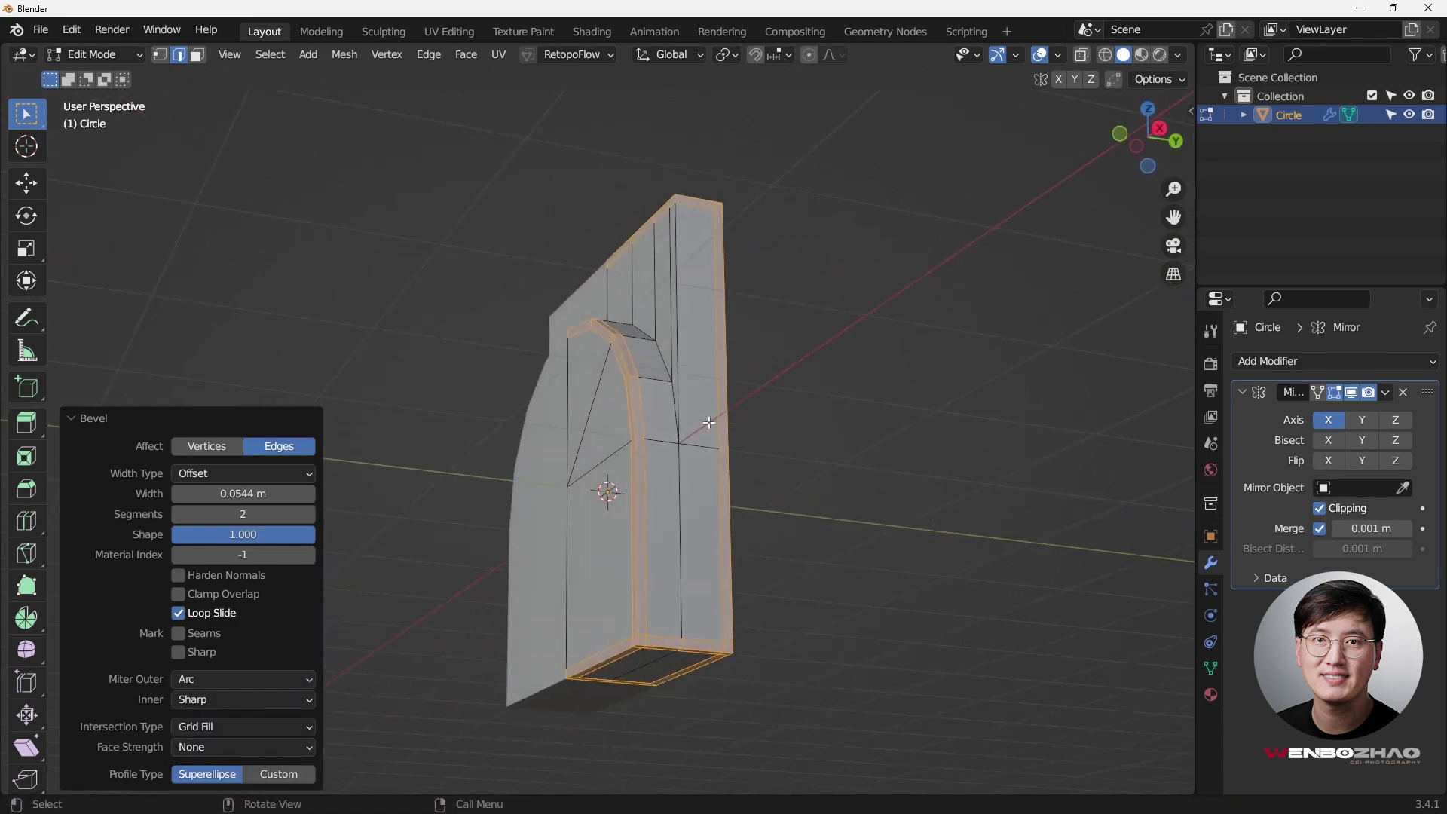
pyautogui.click(858, 347)
pyautogui.moveTo(858, 347); pyautogui.dragTo(1045, 416, button='middle')
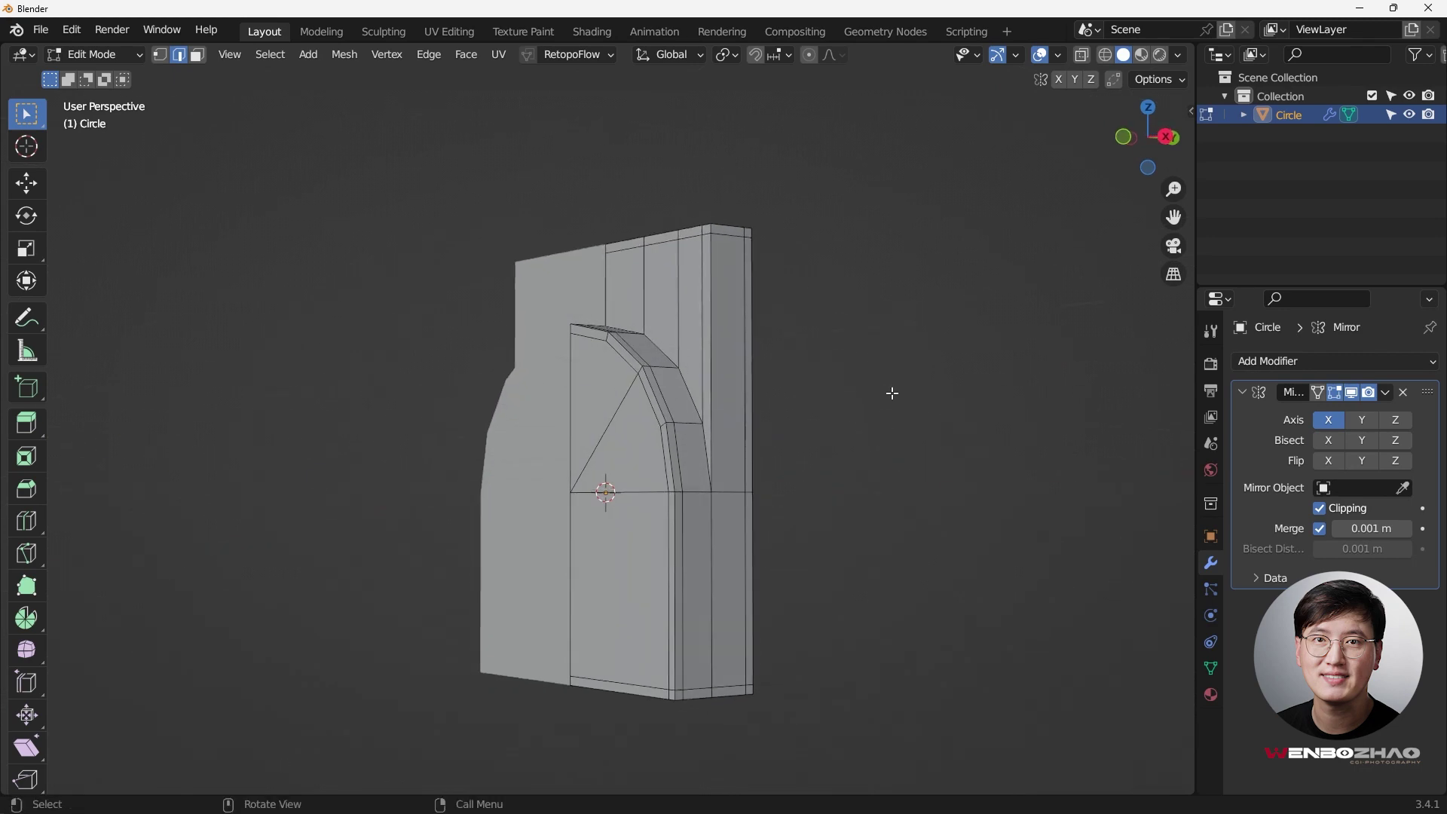
# Step: Add a Subdivision Surface modifier to the panel after the Mirror modifier
pyautogui.moveTo(893, 393); pyautogui.dragTo(791, 467, button='middle')
pyautogui.click(1282, 361)
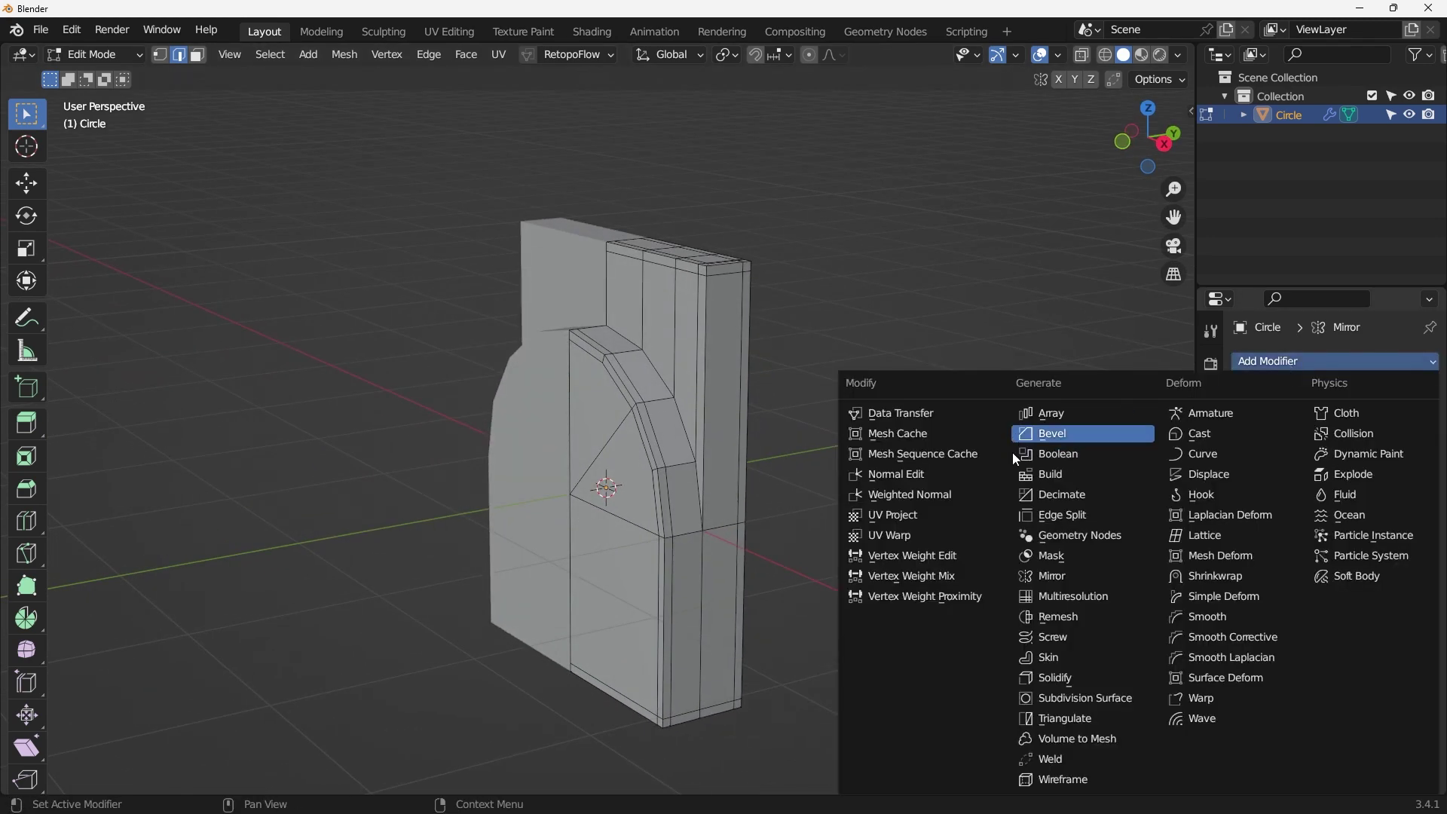
pyautogui.click(1070, 698)
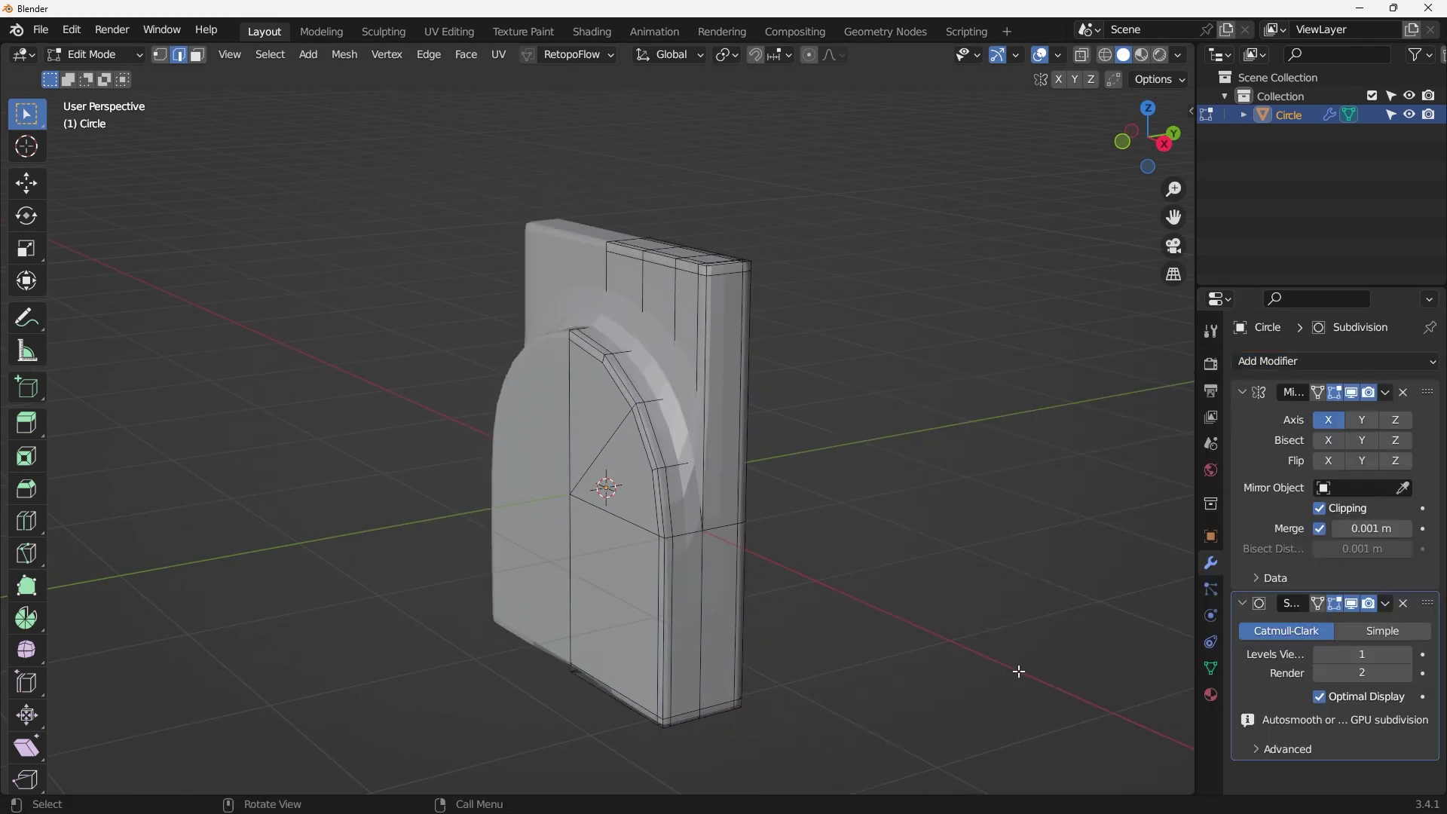
pyautogui.moveTo(682, 411); pyautogui.dragTo(662, 292, button='middle')
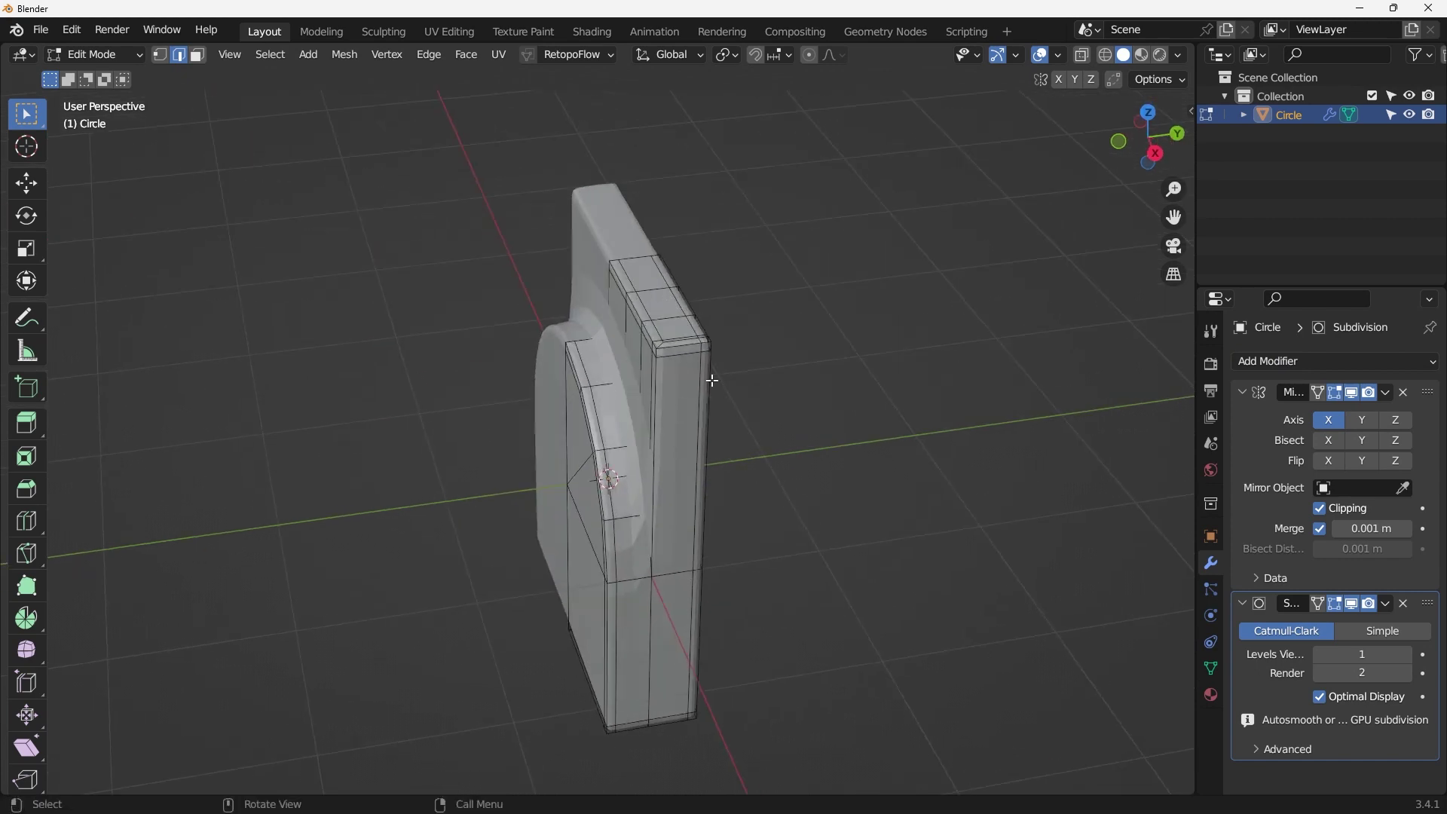
pyautogui.moveTo(677, 349); pyautogui.dragTo(657, 381, button='middle')
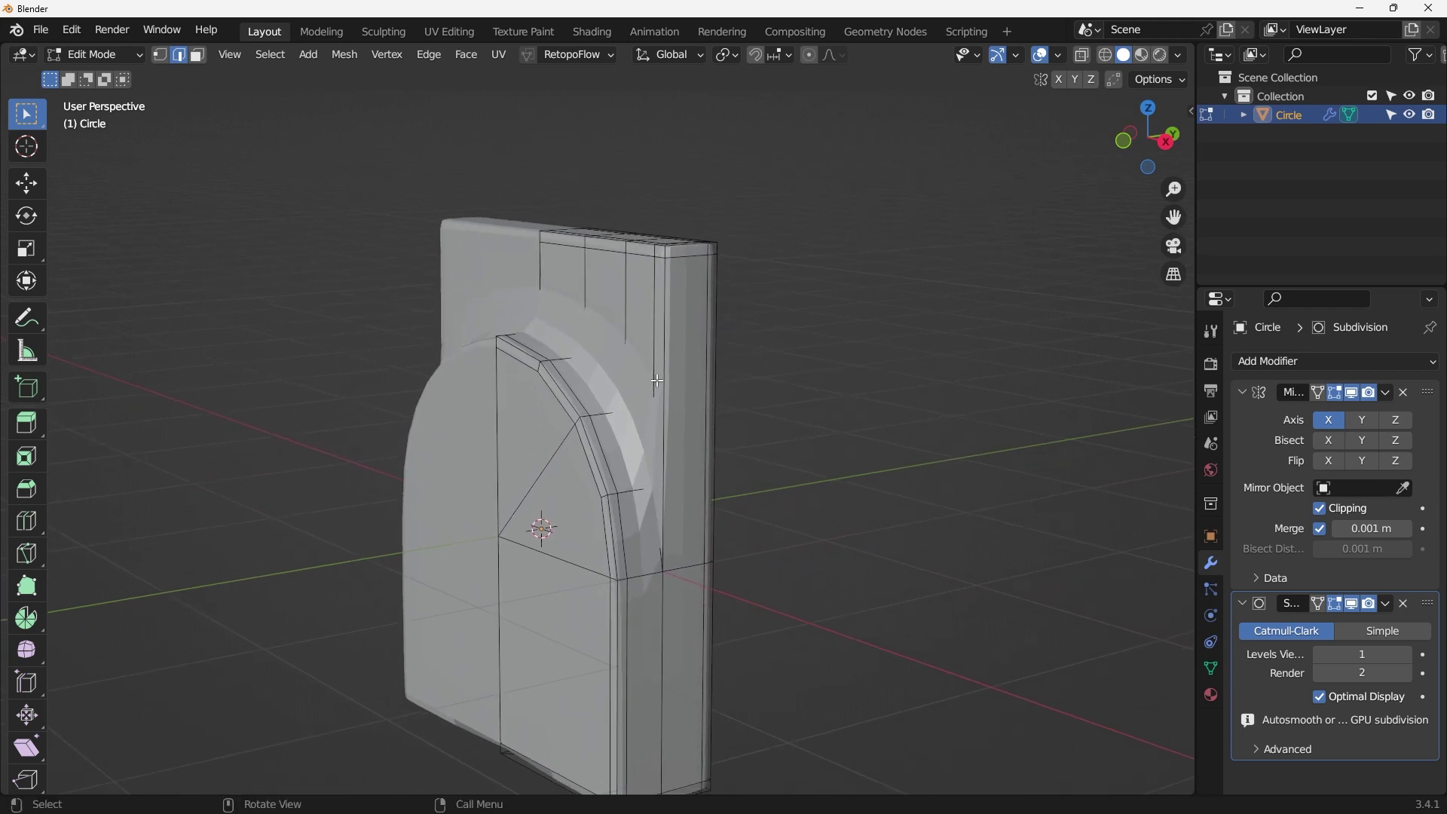
# Step: Add a loop cut on the panel face around the arch, slid towards the arch's base with a factor of 0.913
pyautogui.hotkey('ctrl', 'r')
pyautogui.click(637, 335)
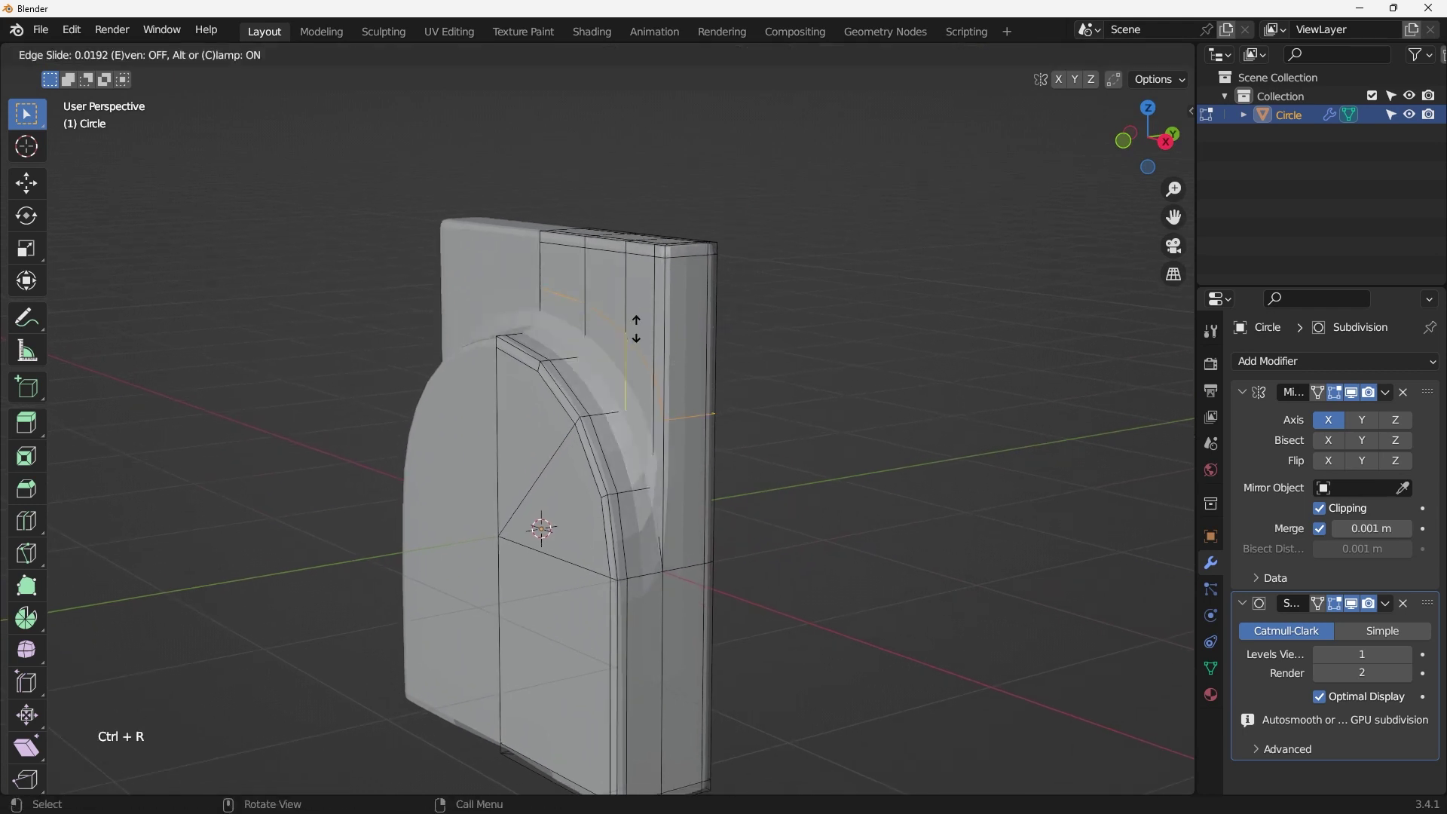
pyautogui.click(652, 391)
pyautogui.scroll(4, 638, 479)
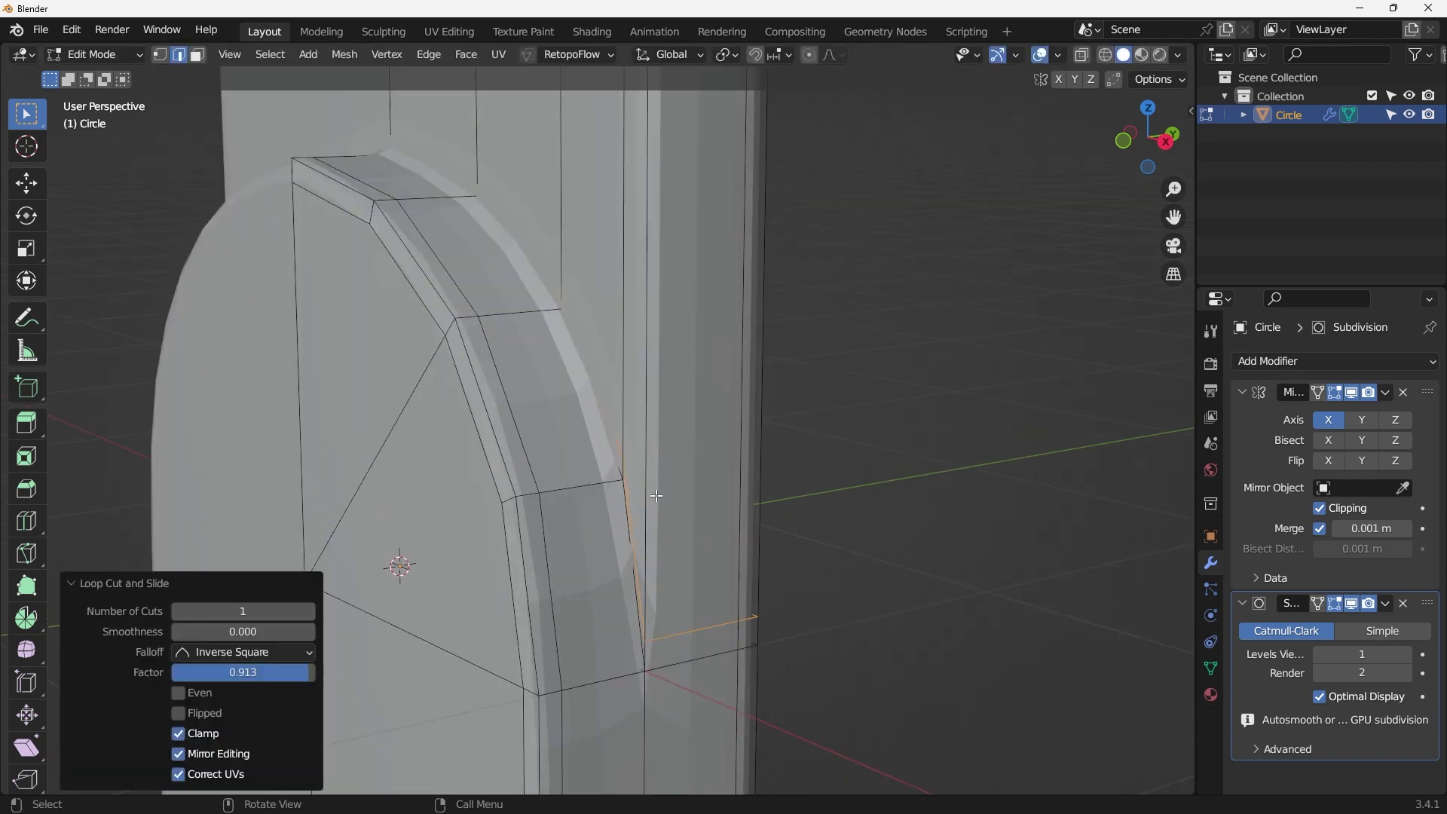
pyautogui.scroll(-2, 639, 513)
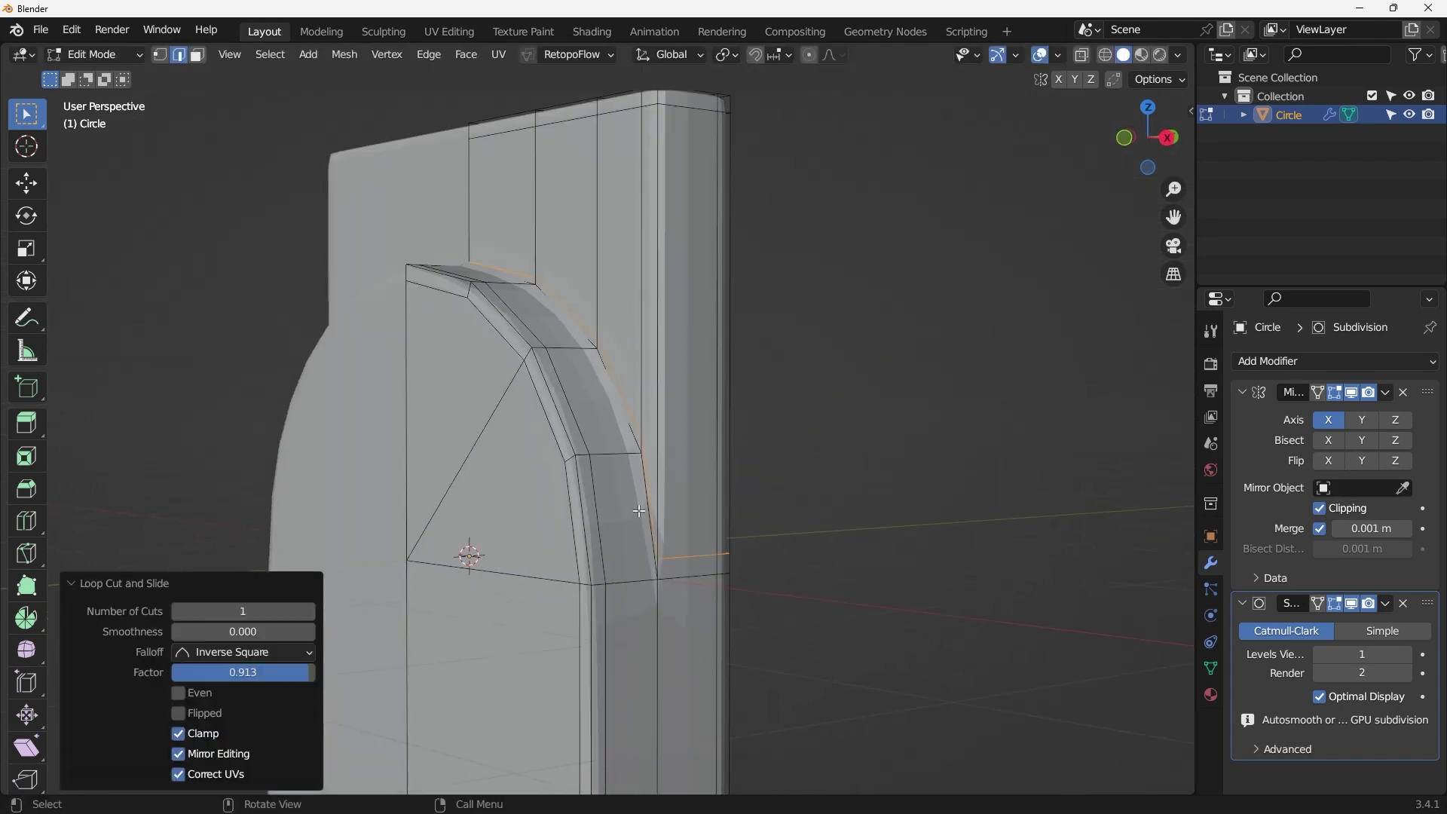
pyautogui.moveTo(635, 510); pyautogui.dragTo(595, 531, button='middle')
# Step: Add a loop cut along the arch's outer rim, slid towards the panel face with a factor of 0.856
pyautogui.hotkey('ctrl', 'r')
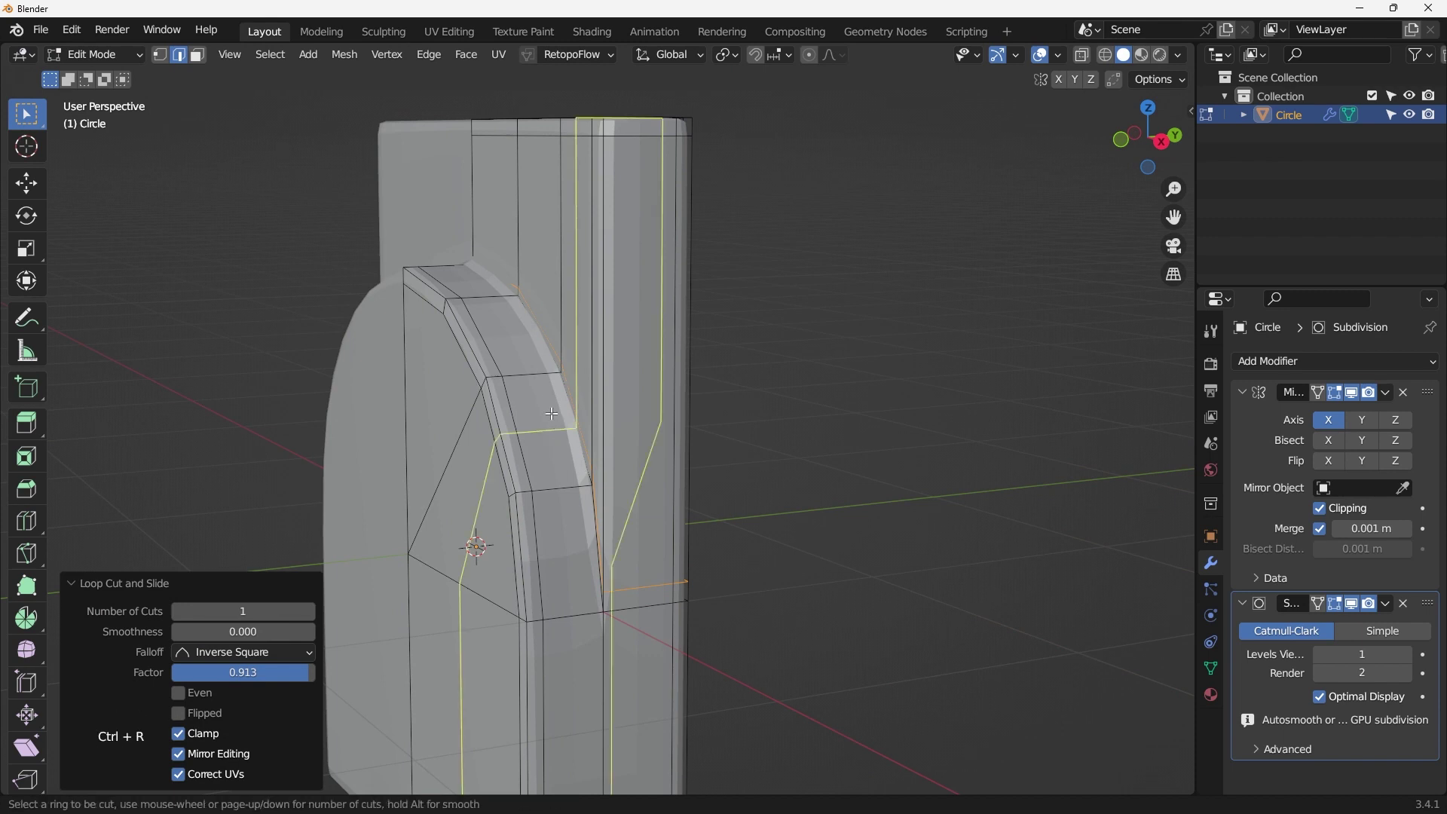
pyautogui.click(535, 377)
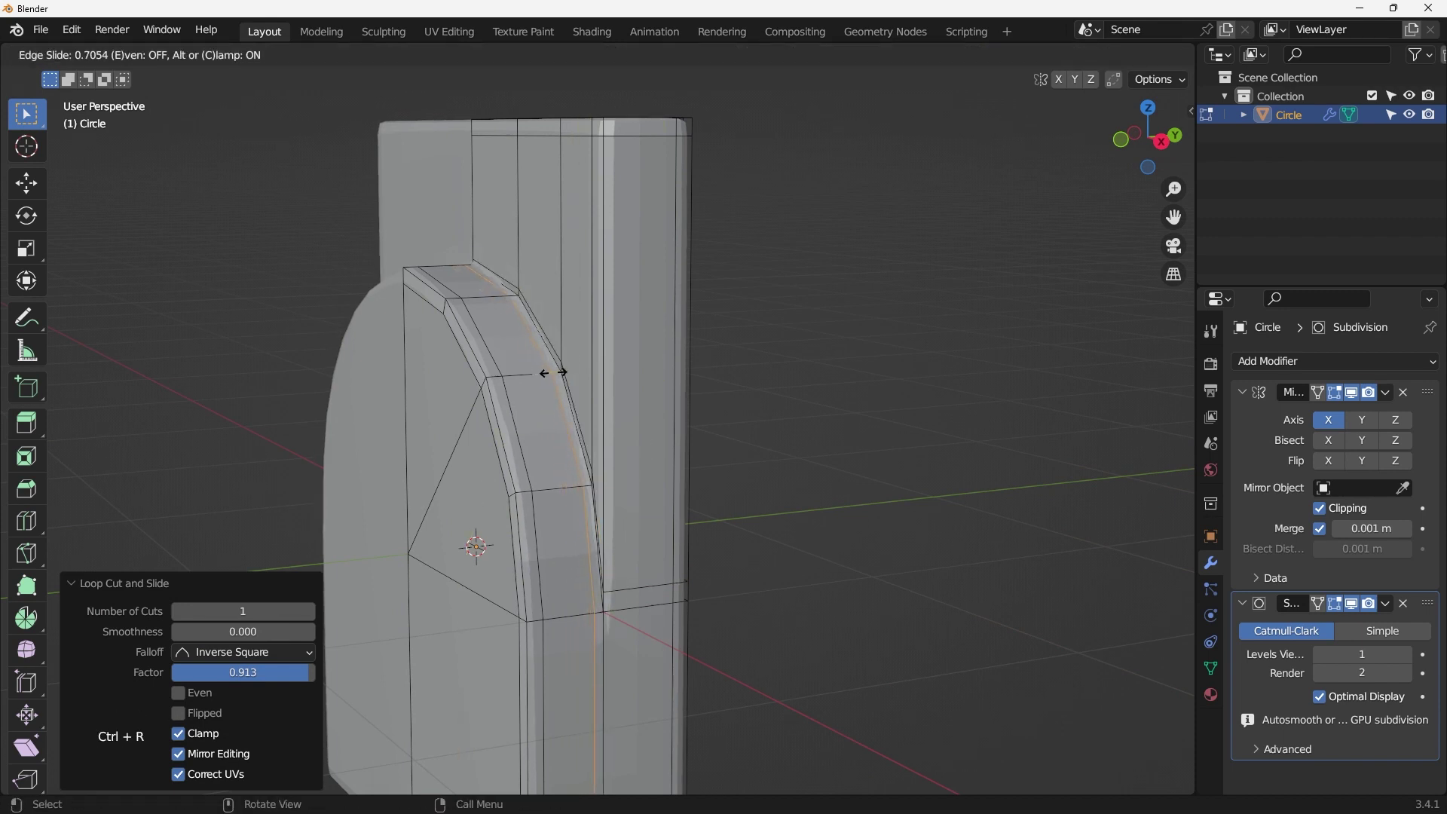
pyautogui.click(558, 372)
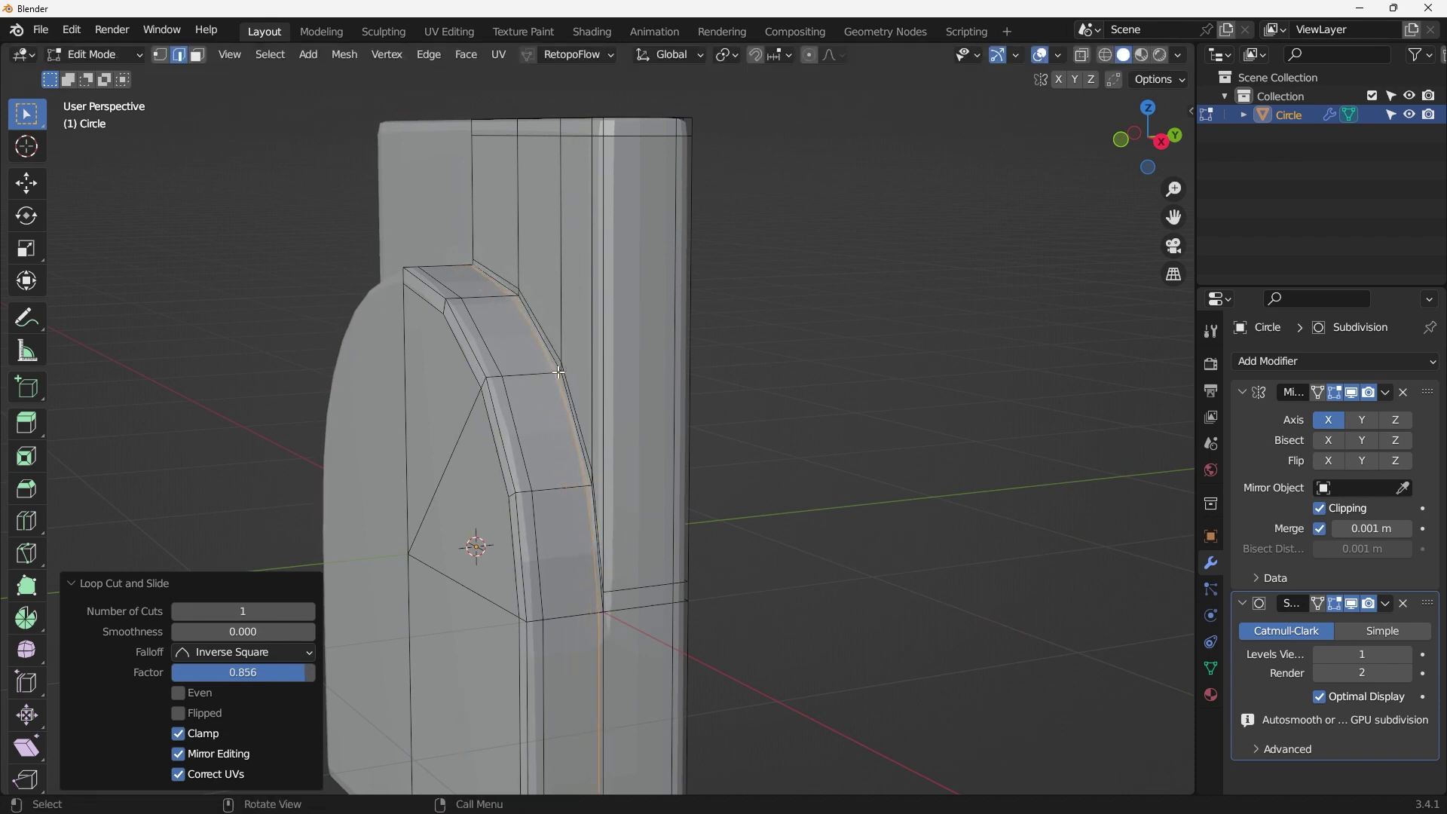
# Step: Select the support loop on the panel face around the arch and edge-slide it closer to the arch with a factor of 0.383
pyautogui.scroll(5, 595, 408)
pyautogui.moveTo(595, 407); pyautogui.dragTo(703, 379, button='middle')
pyautogui.keyDown('alt'); pyautogui.click(619, 373); pyautogui.keyUp('alt')
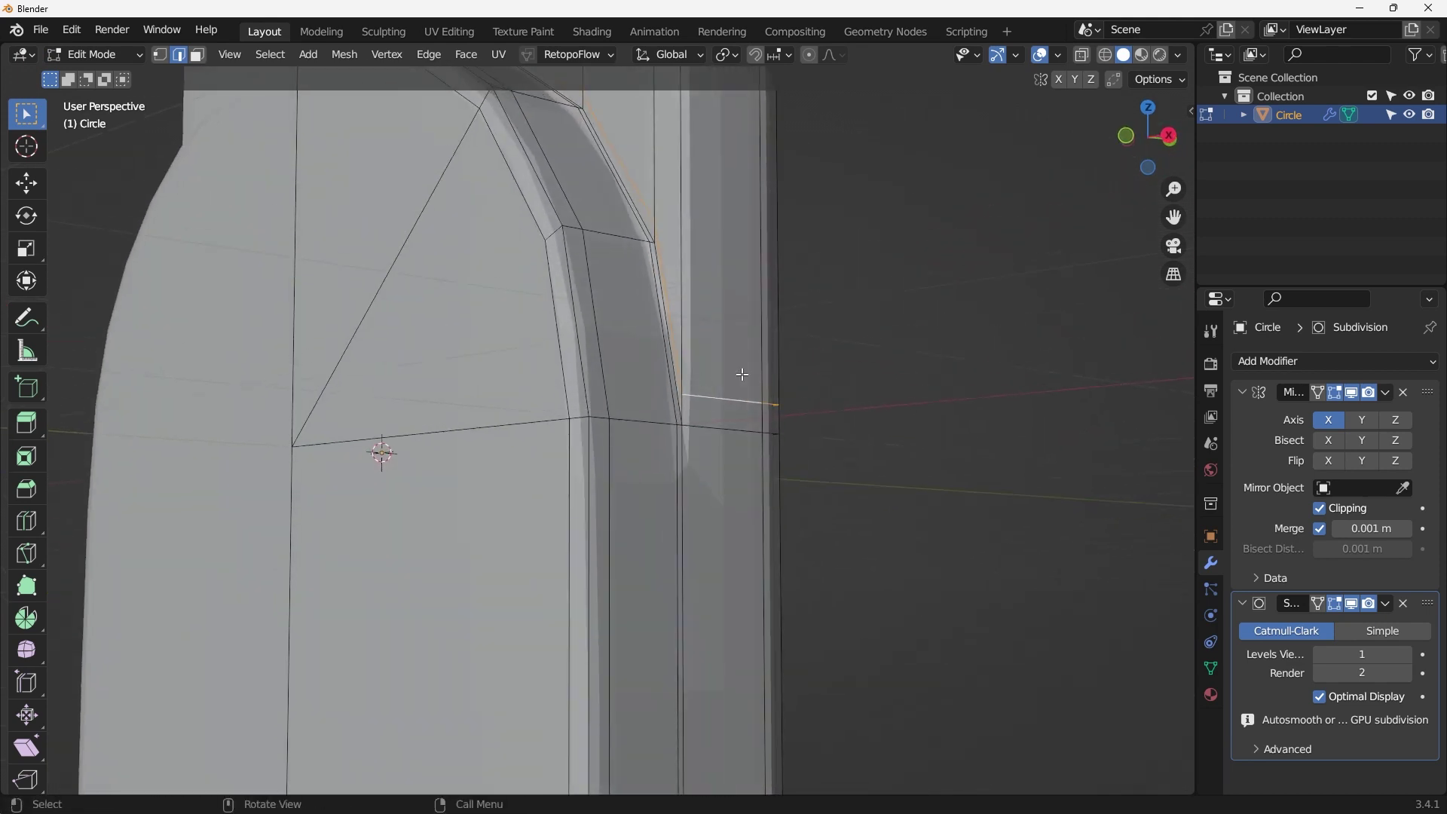
pyautogui.press('g')
pyautogui.press('g')
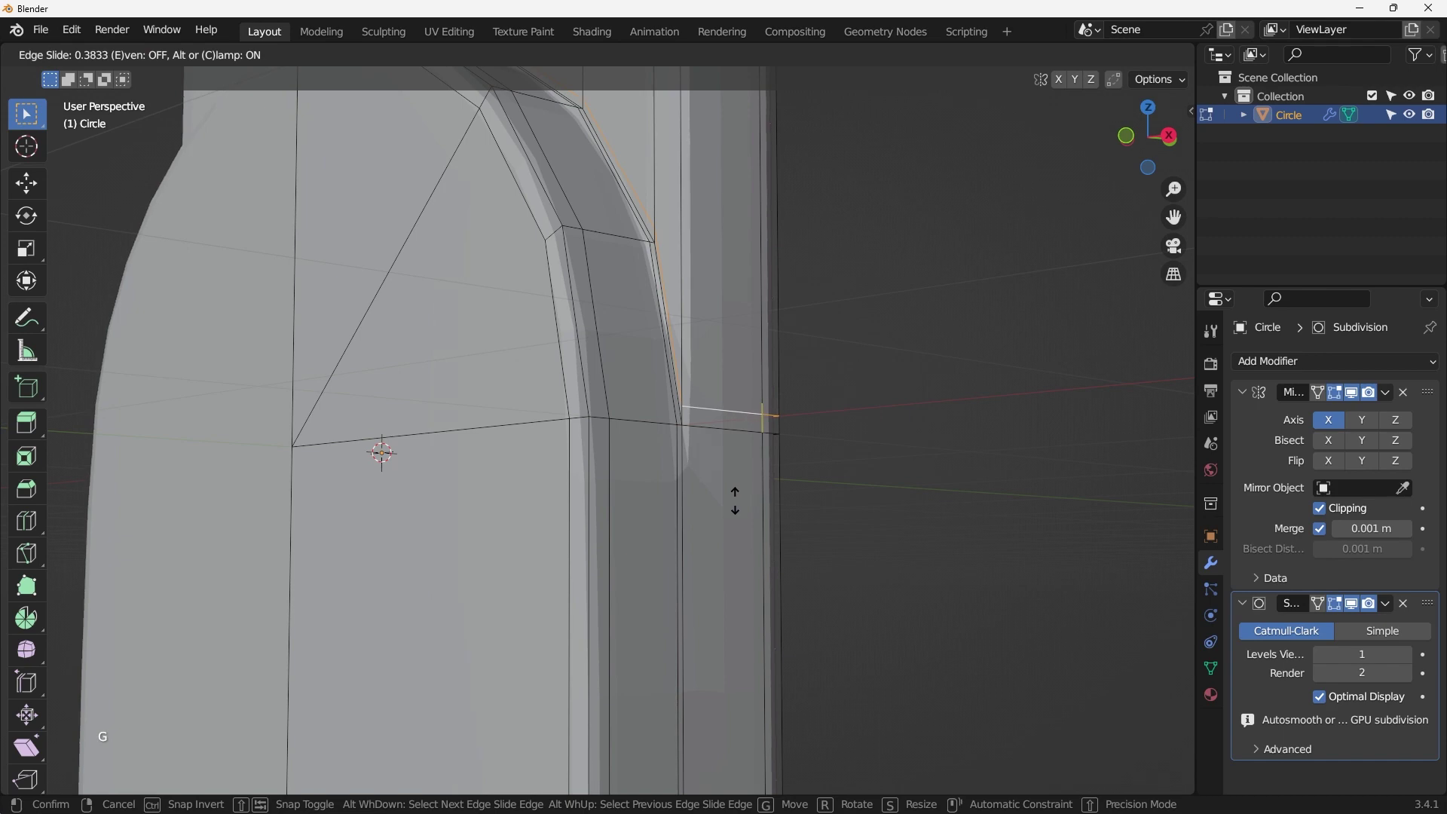
pyautogui.click(735, 501)
# Step: Examine the support loops around the arch and the panel's side, and preview a loop cut through the panel's thickness
pyautogui.scroll(-3, 735, 501)
pyautogui.moveTo(735, 502); pyautogui.dragTo(641, 339, button='middle')
pyautogui.scroll(3, 590, 505)
pyautogui.scroll(-3, 621, 466)
pyautogui.scroll(3, 597, 422)
pyautogui.scroll(2, 597, 422)
pyautogui.scroll(-2, 641, 339)
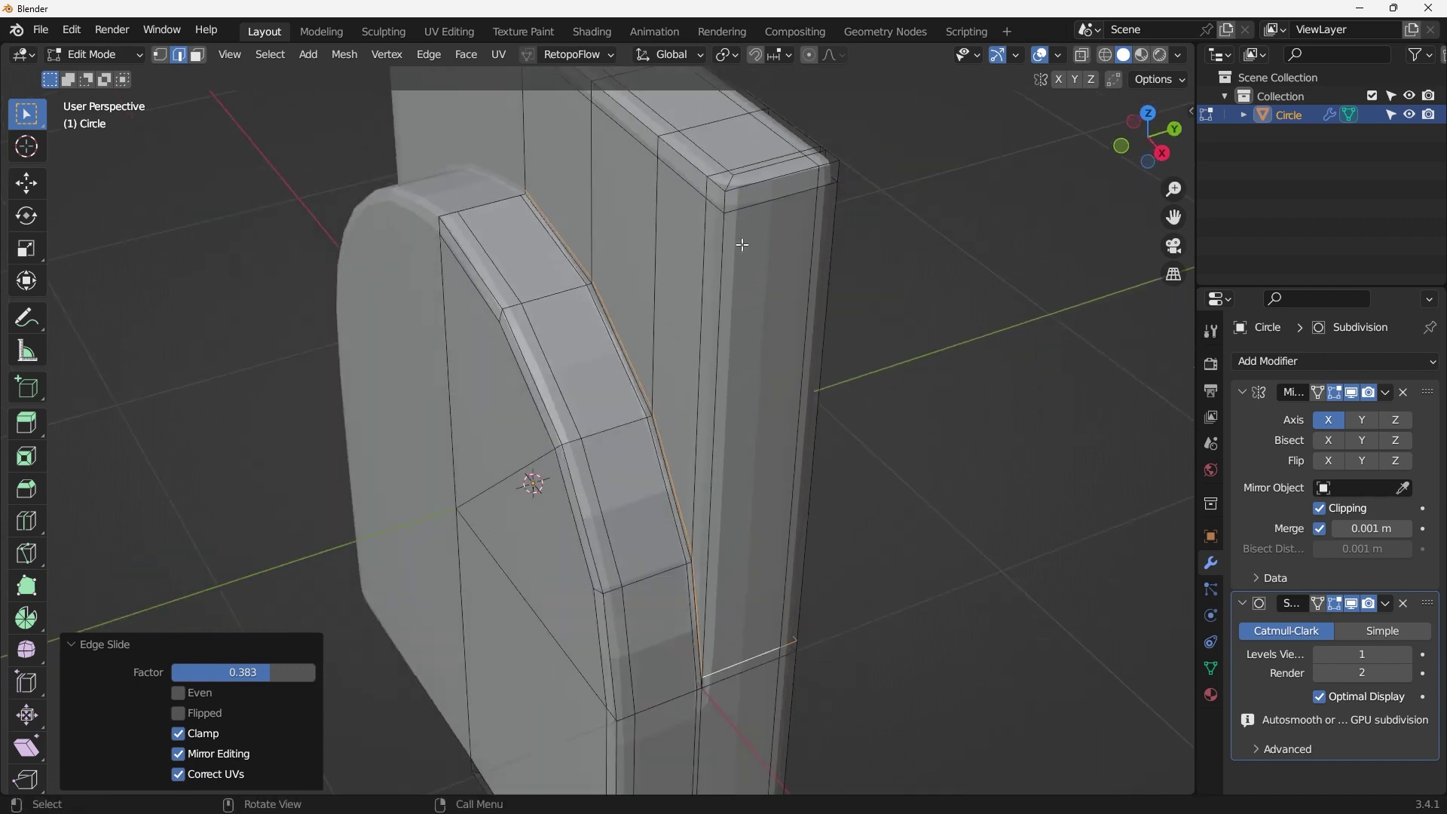
pyautogui.scroll(-2, 746, 260)
pyautogui.moveTo(747, 259); pyautogui.dragTo(697, 238, button='middle')
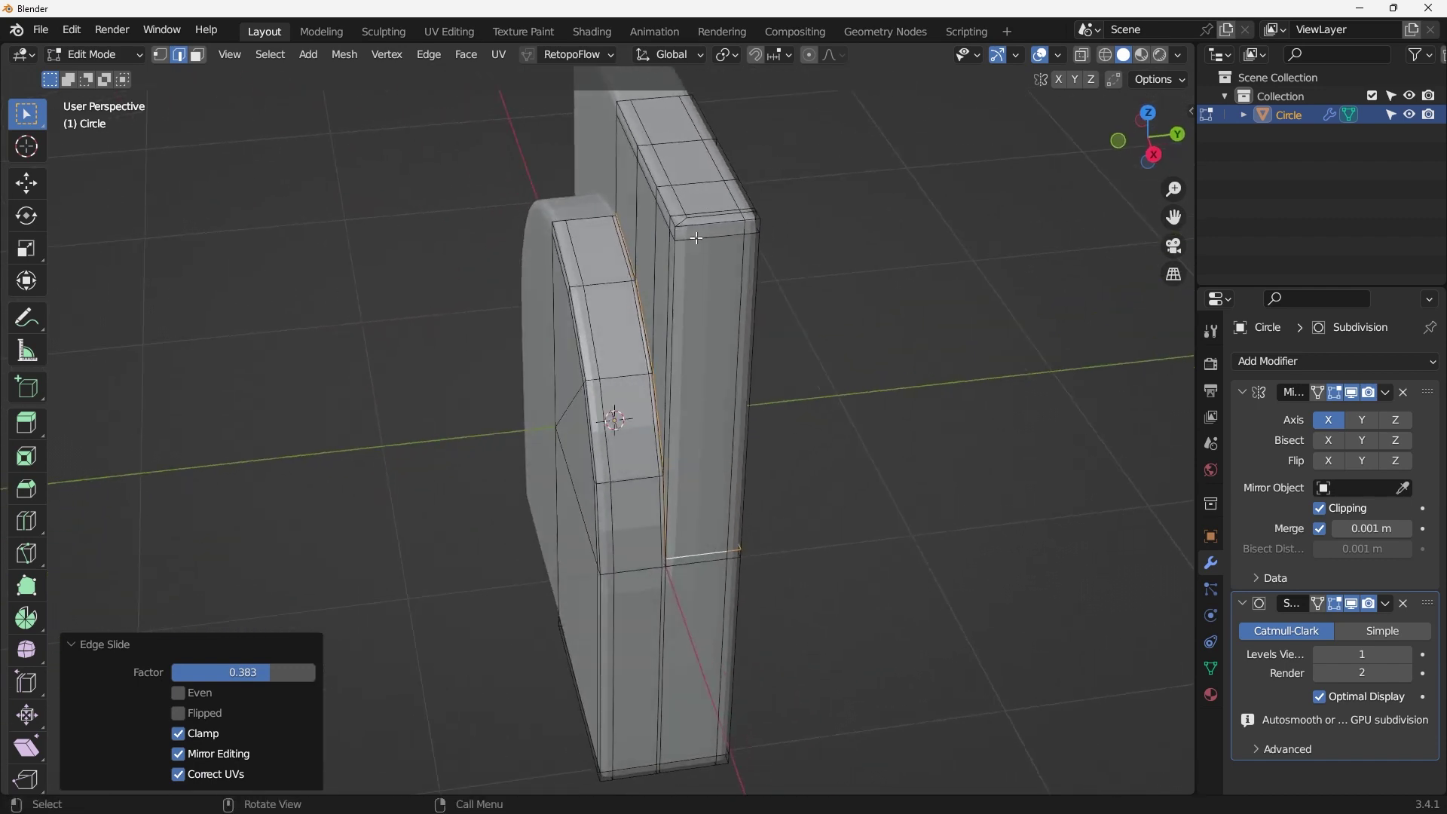
pyautogui.hotkey('ctrl', 'r')
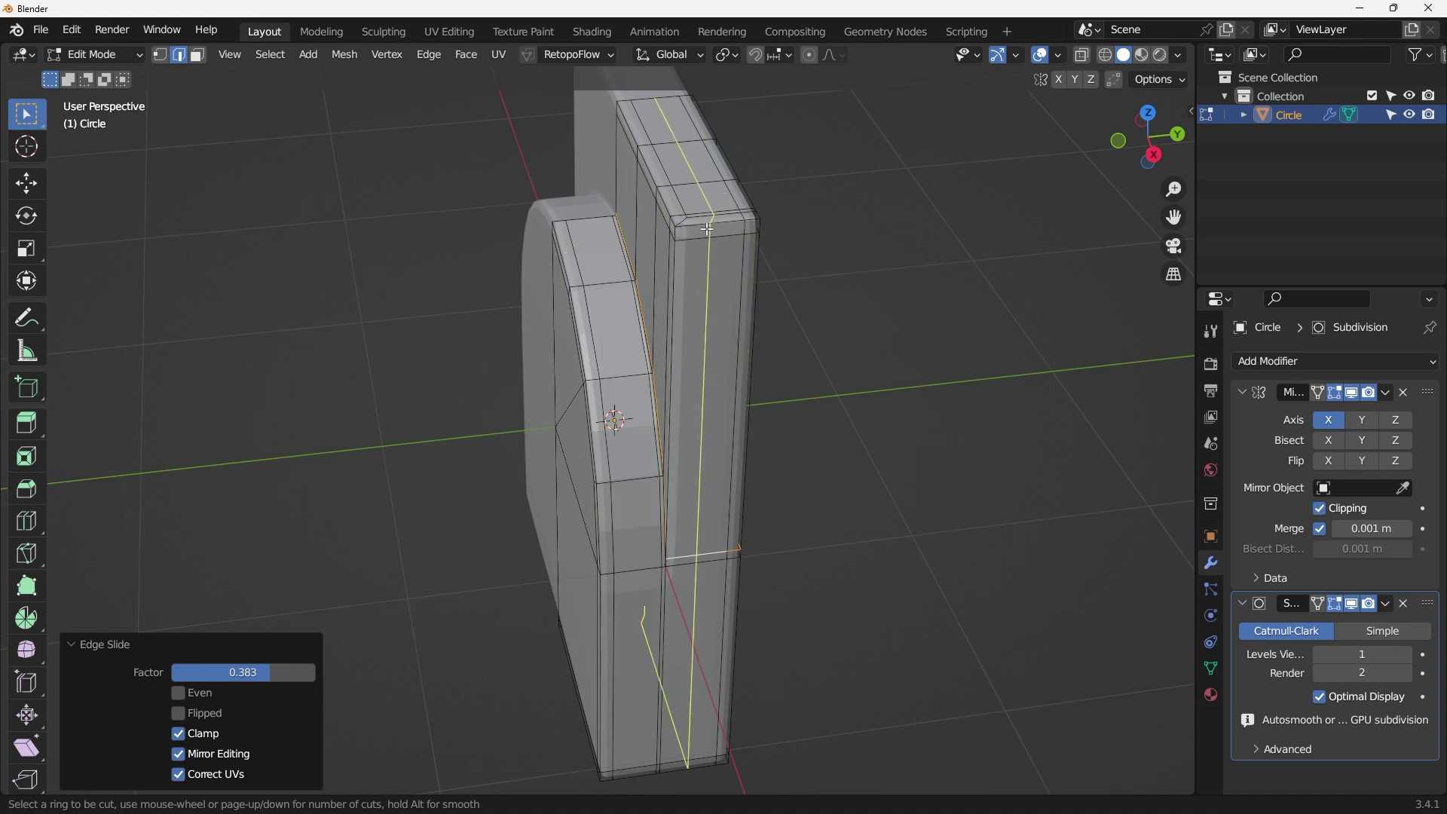
pyautogui.rightClick(712, 261)
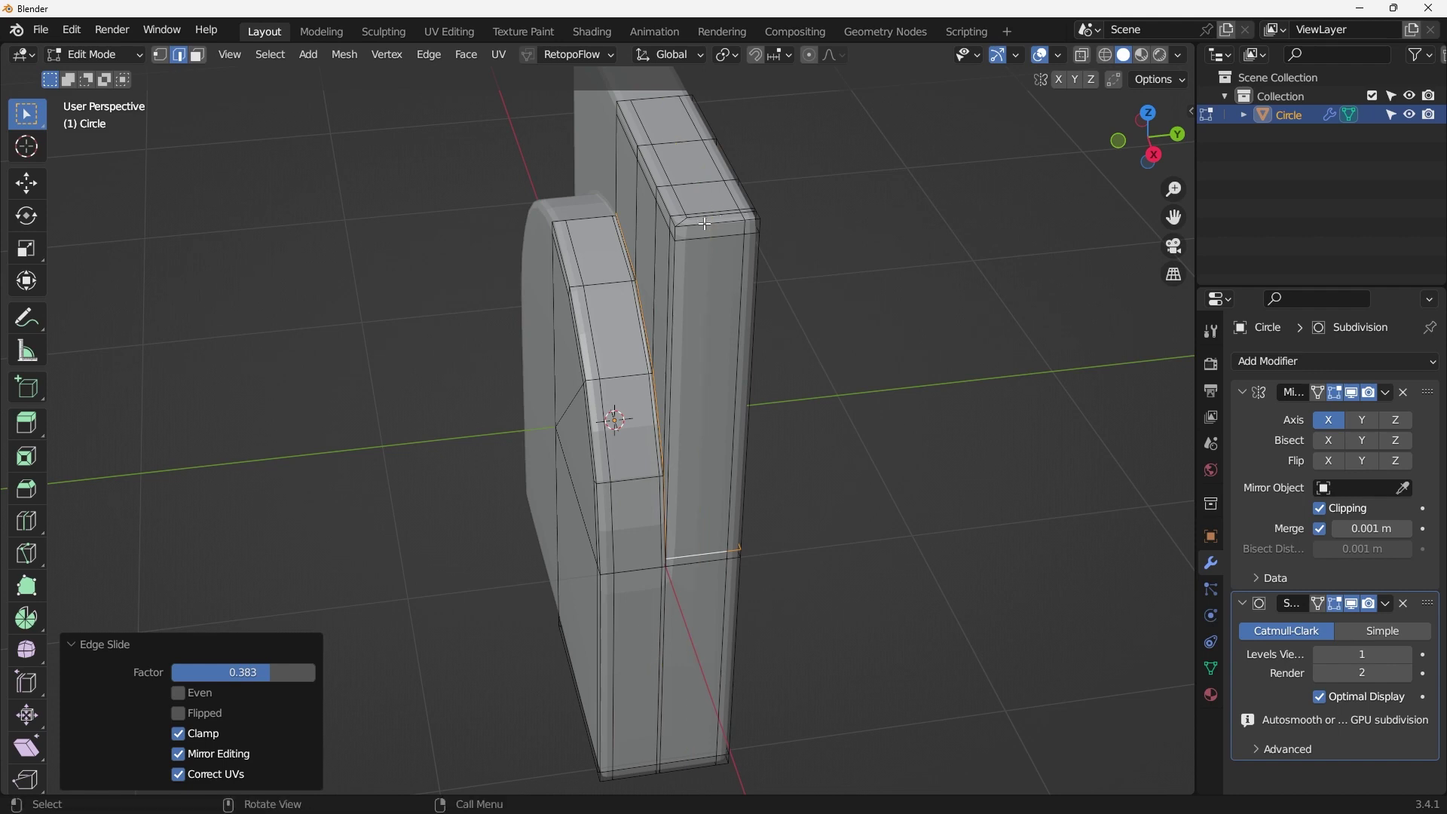
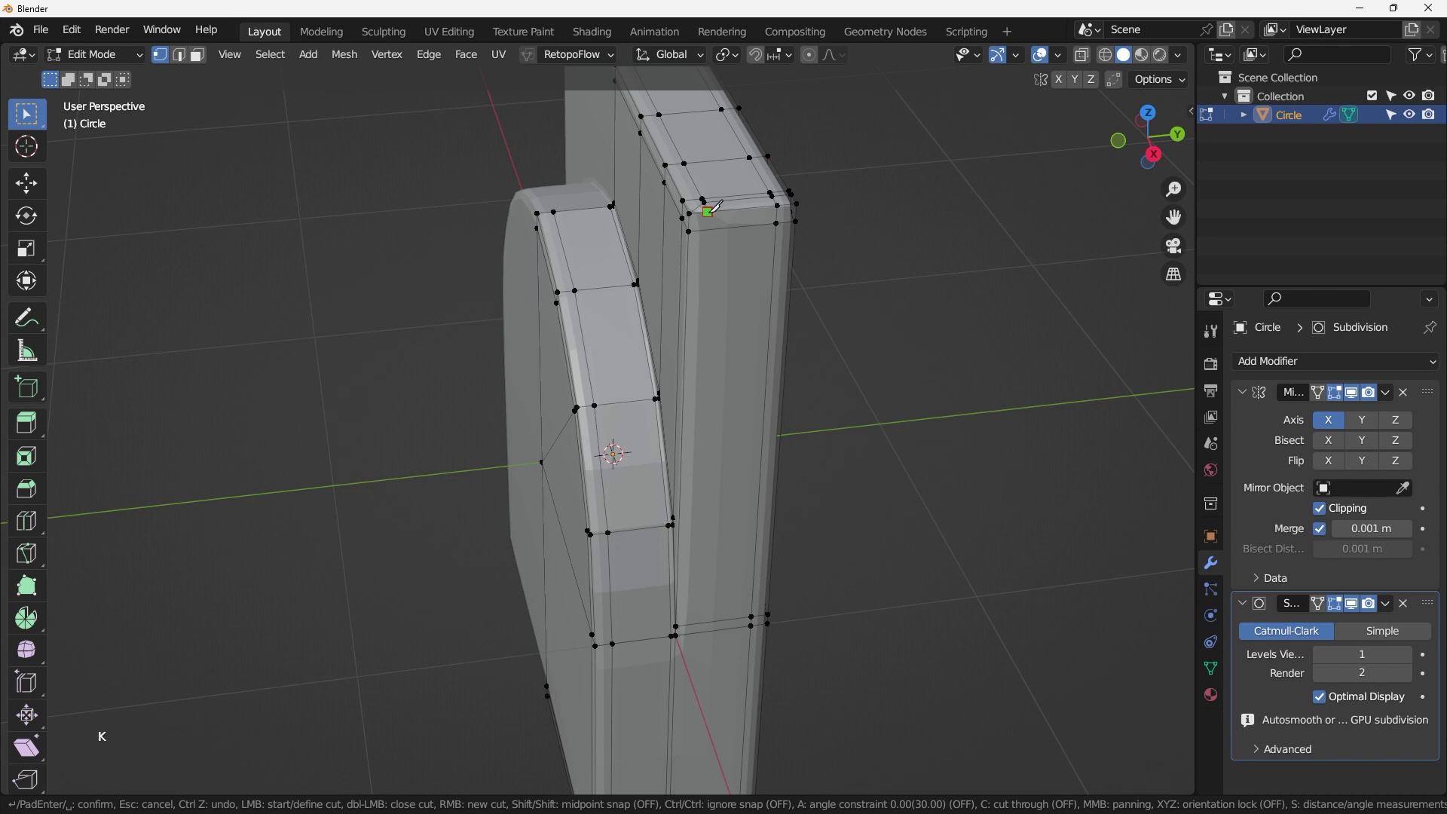
# Step: Knife-cut a straight vertical line down the panel's side, from the inner bevel corner at its upper end to the lower edge
pyautogui.press('a')
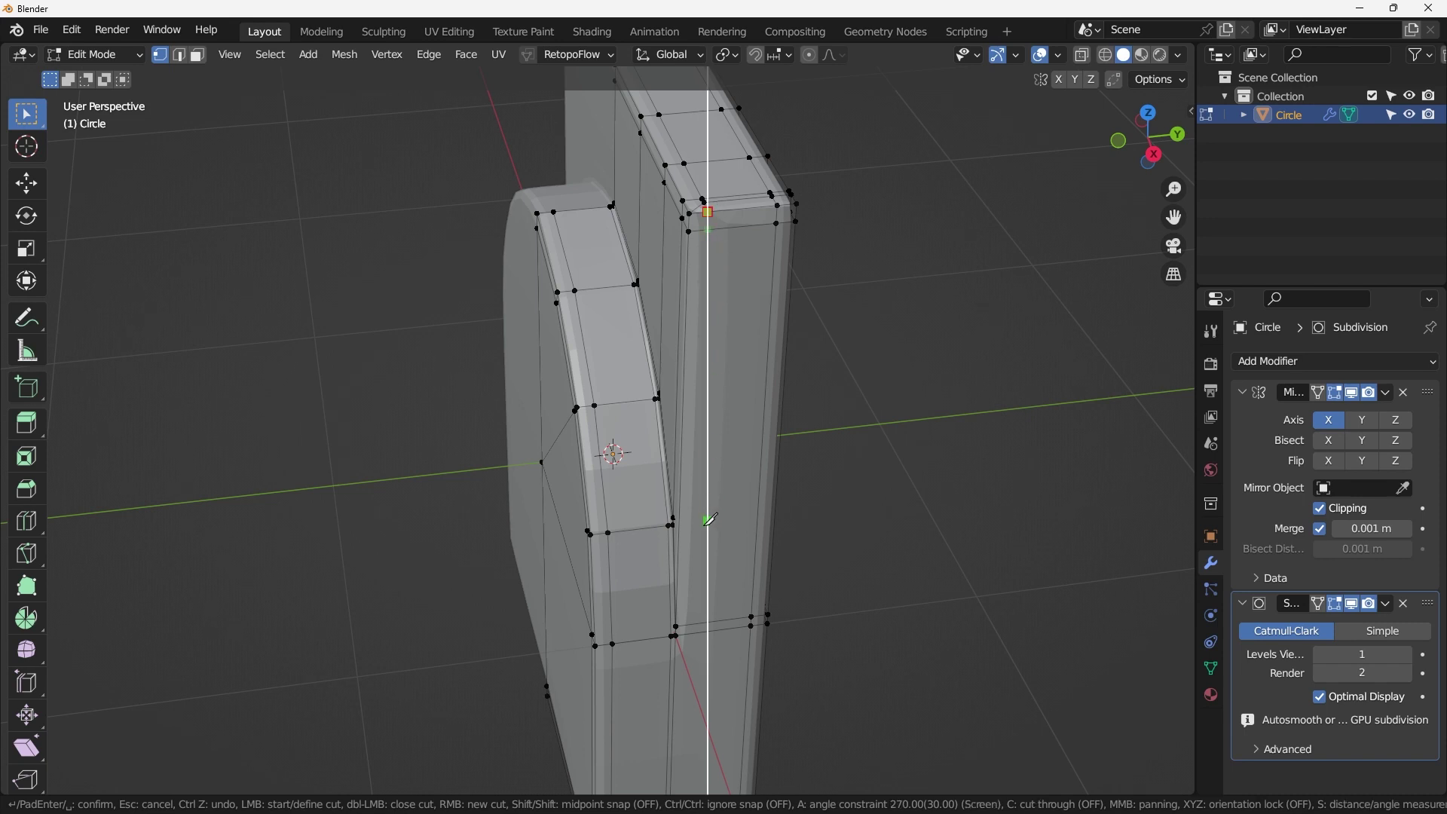
pyautogui.moveTo(703, 603); pyautogui.dragTo(742, 430, button='middle')
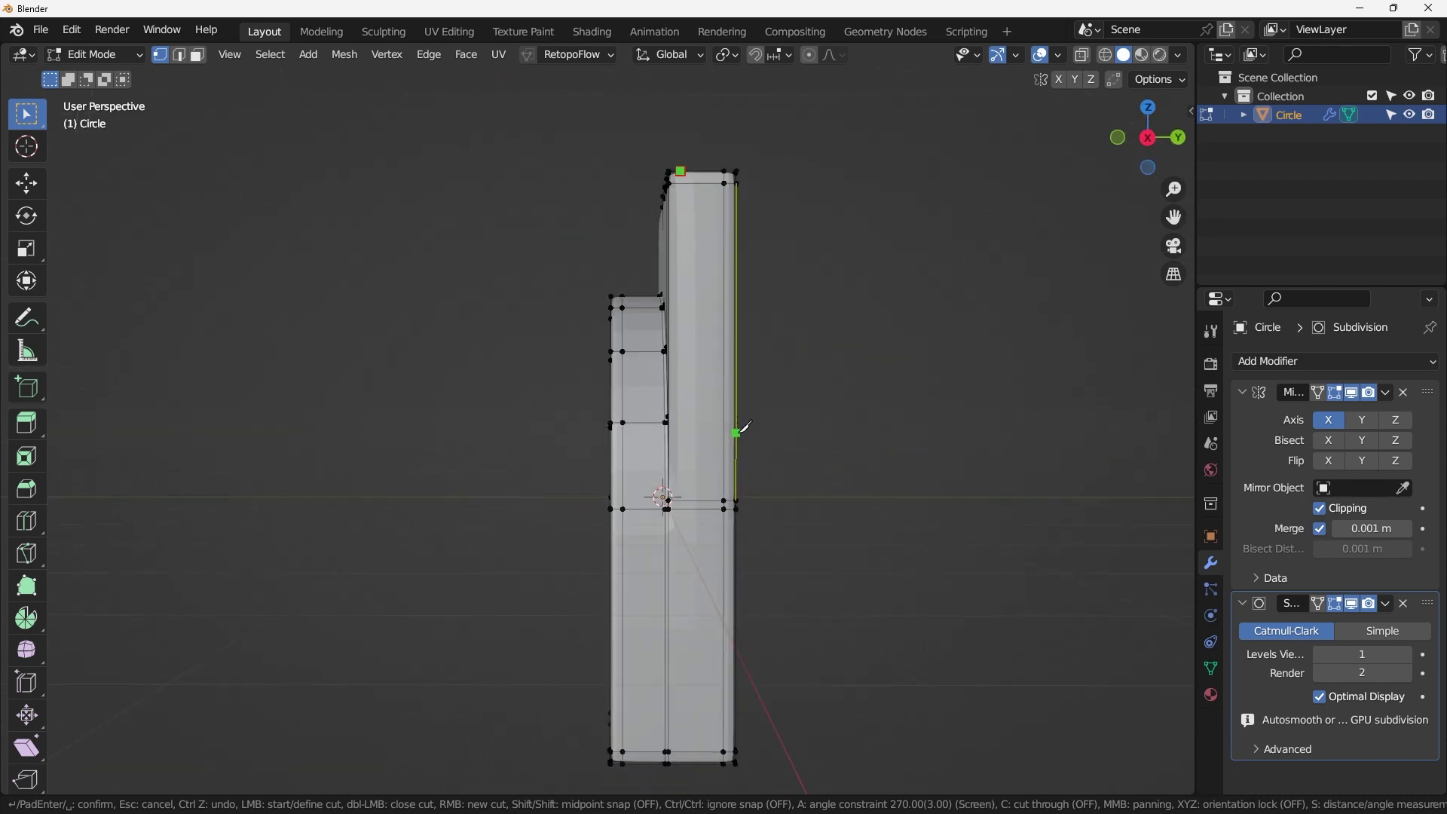
pyautogui.scroll(-4, 705, 442)
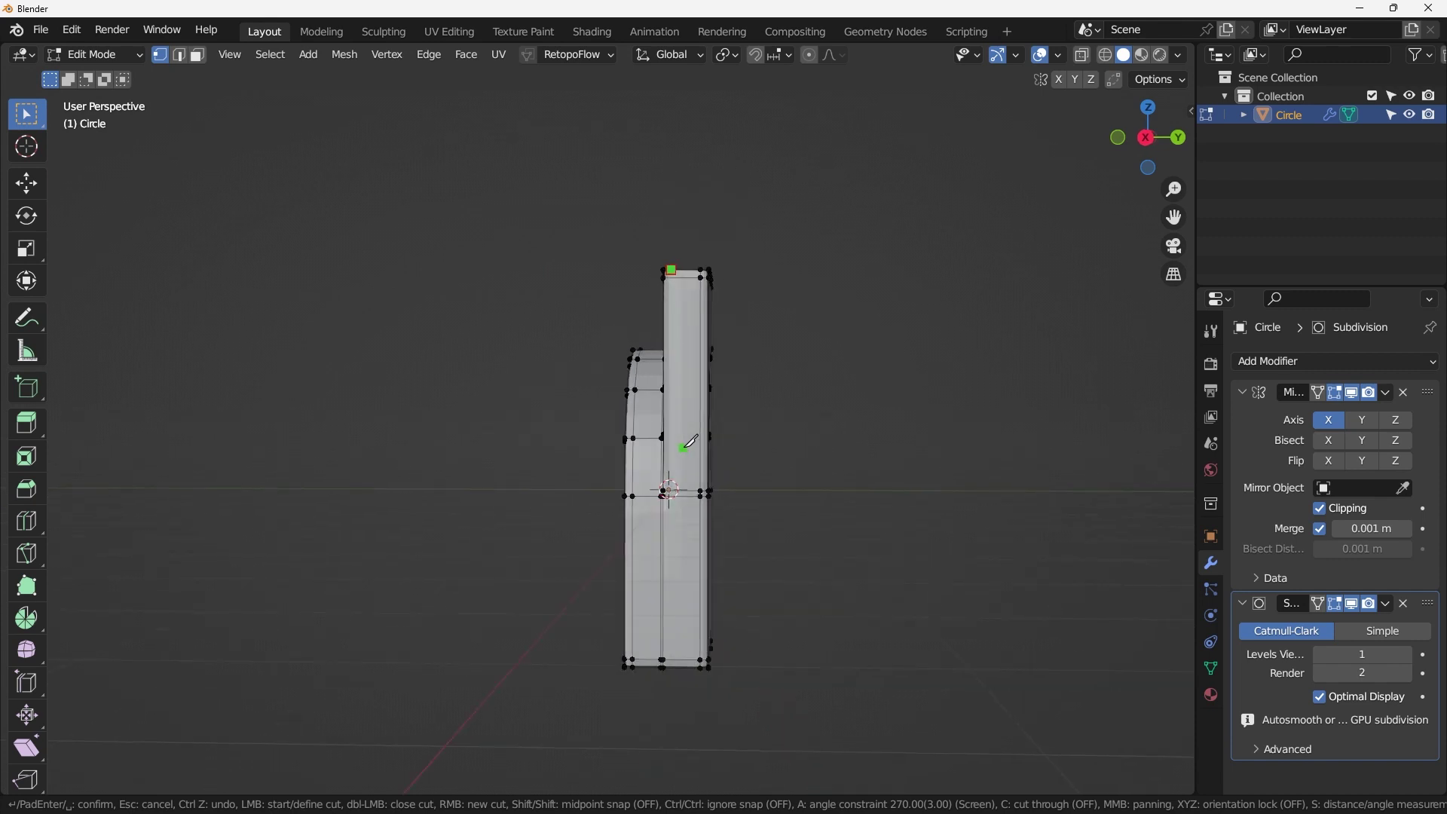
pyautogui.press('a')
pyautogui.click(676, 267)
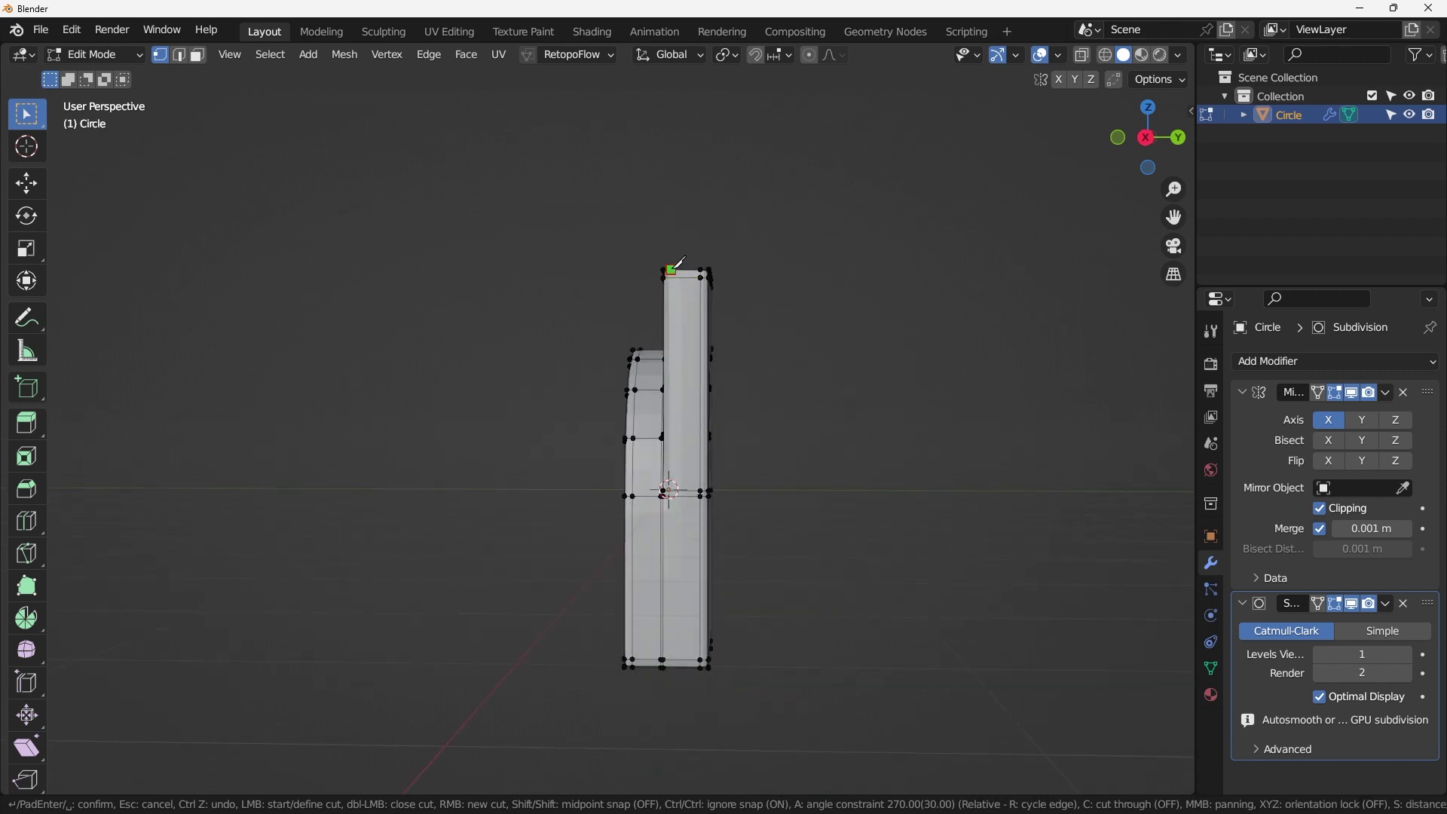
pyautogui.press('a')
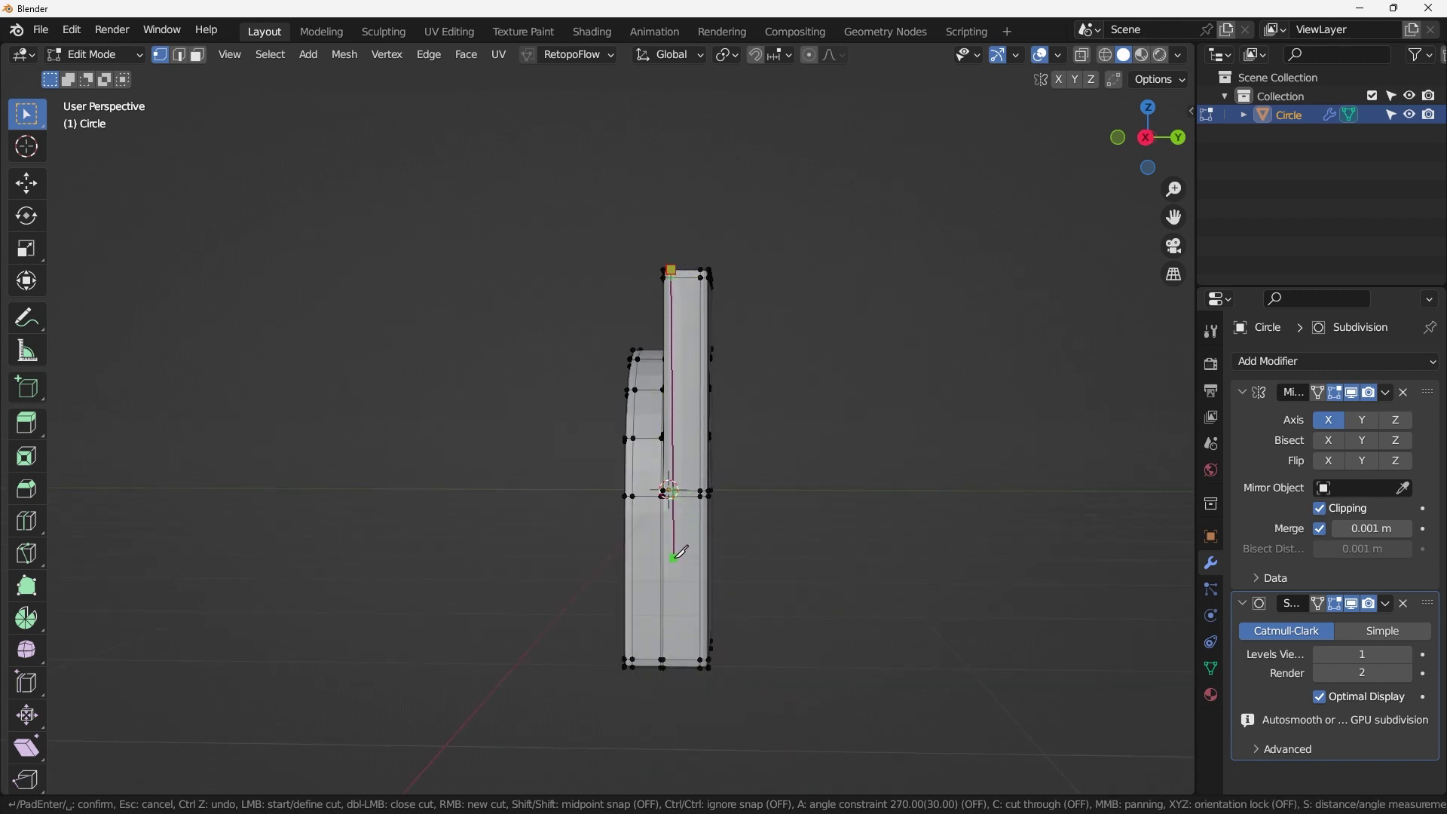
pyautogui.press('a')
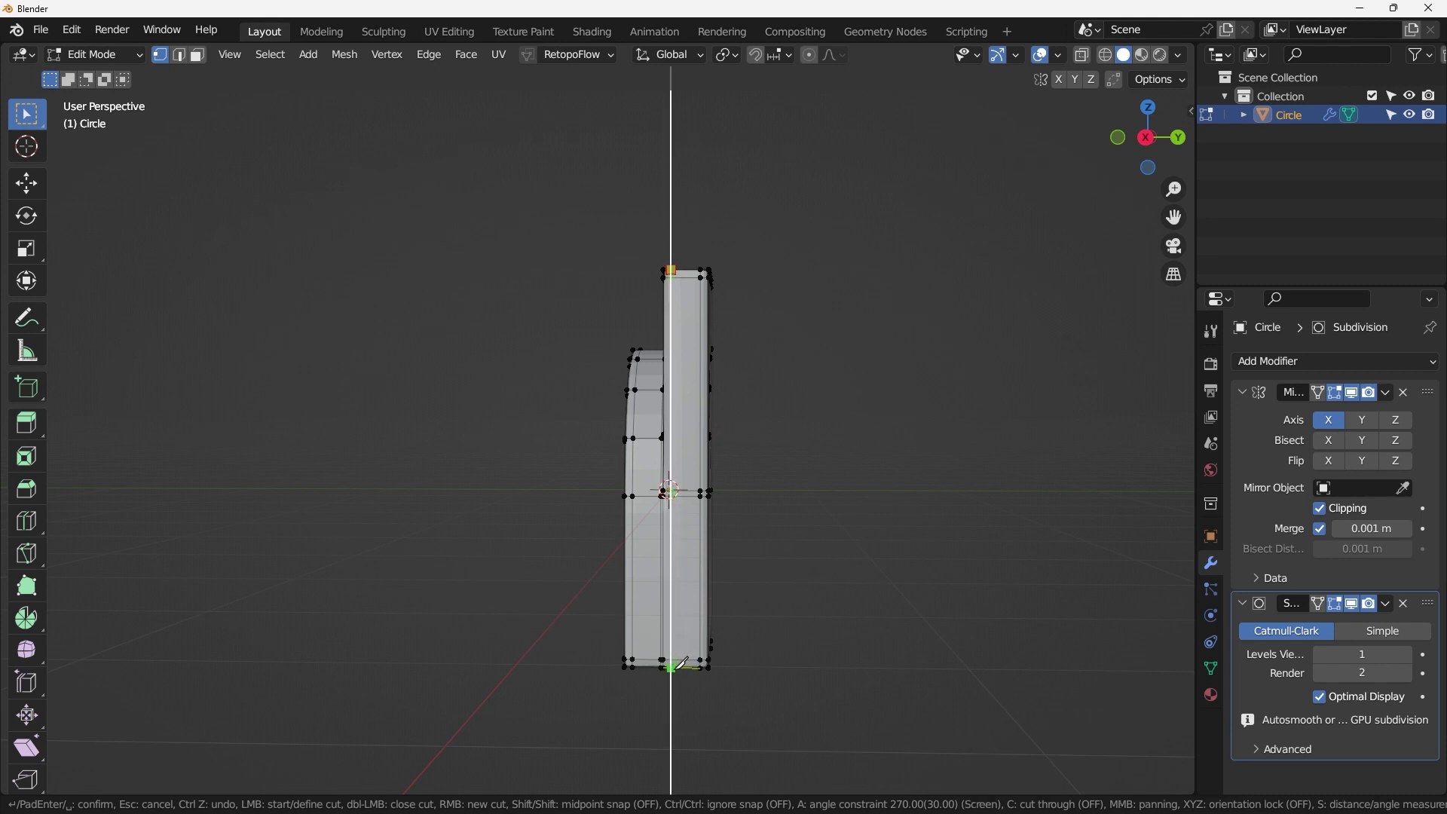
pyautogui.click(681, 664)
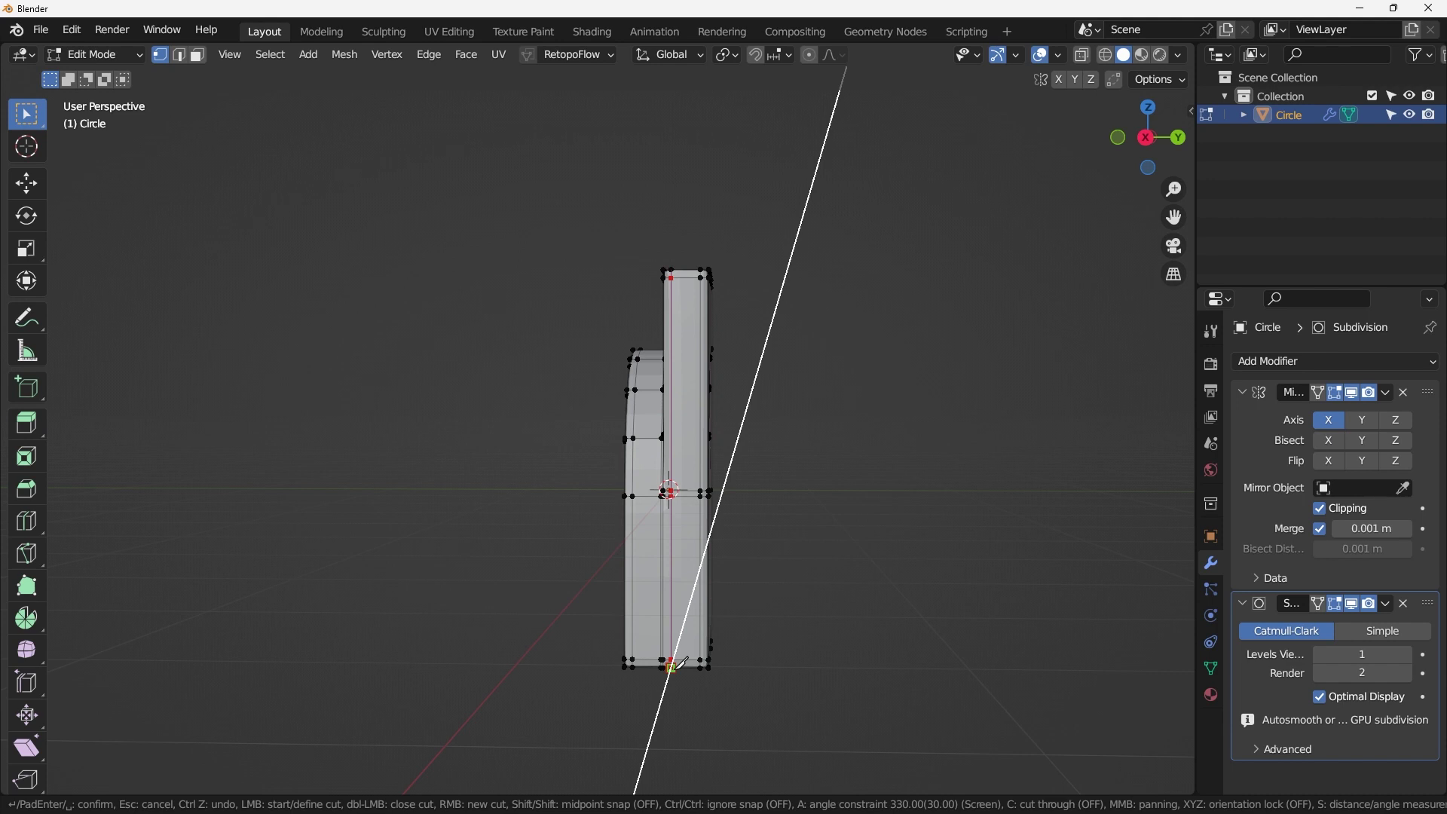
pyautogui.press('Return')
# Step: Knife-cut an angle-constrained line across the panel's underside, from the lower end of the side cut to the mirror centre line
pyautogui.moveTo(678, 664); pyautogui.dragTo(706, 345, button='middle')
pyautogui.press('k')
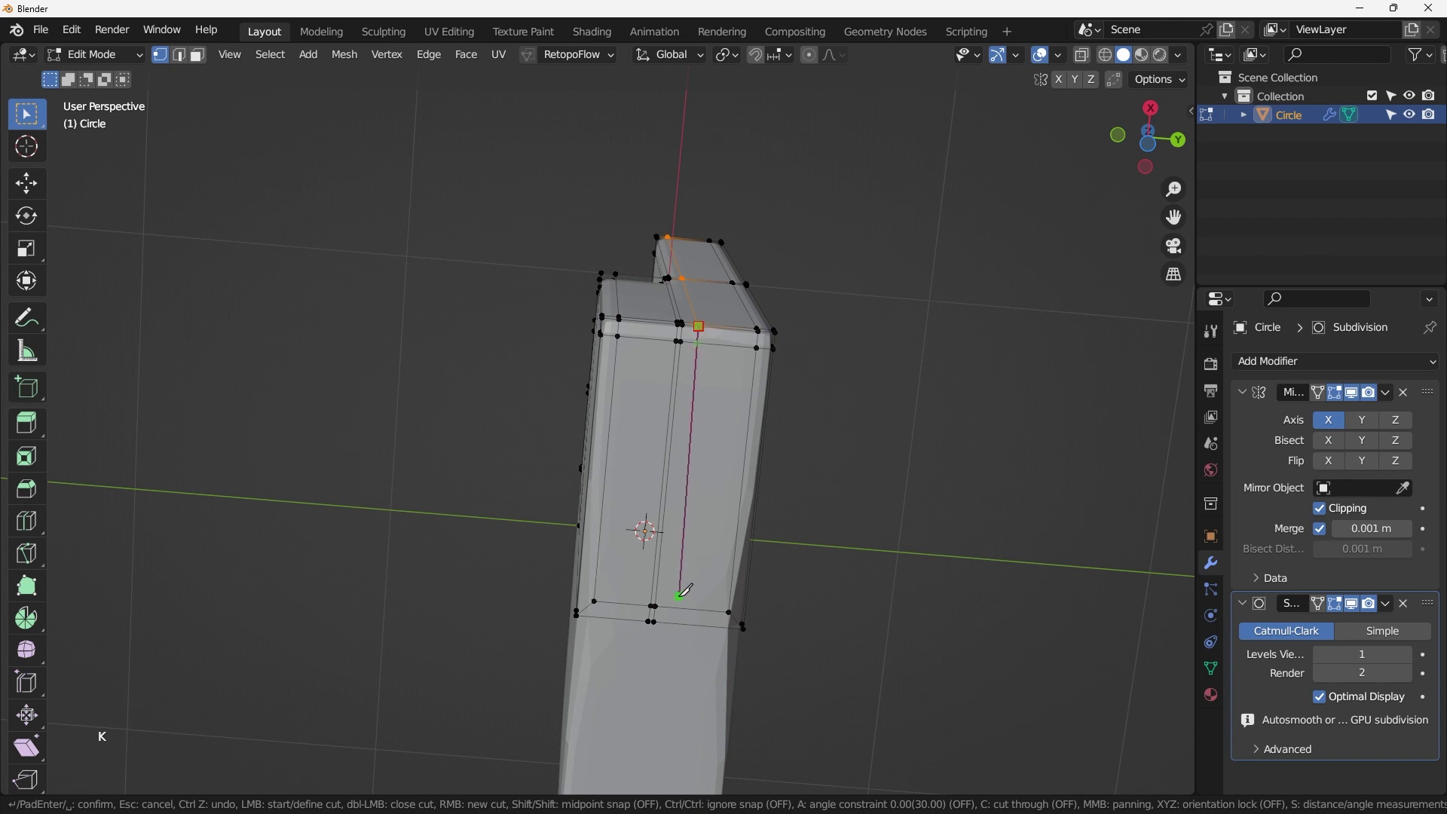
pyautogui.press('a')
pyautogui.press('a')
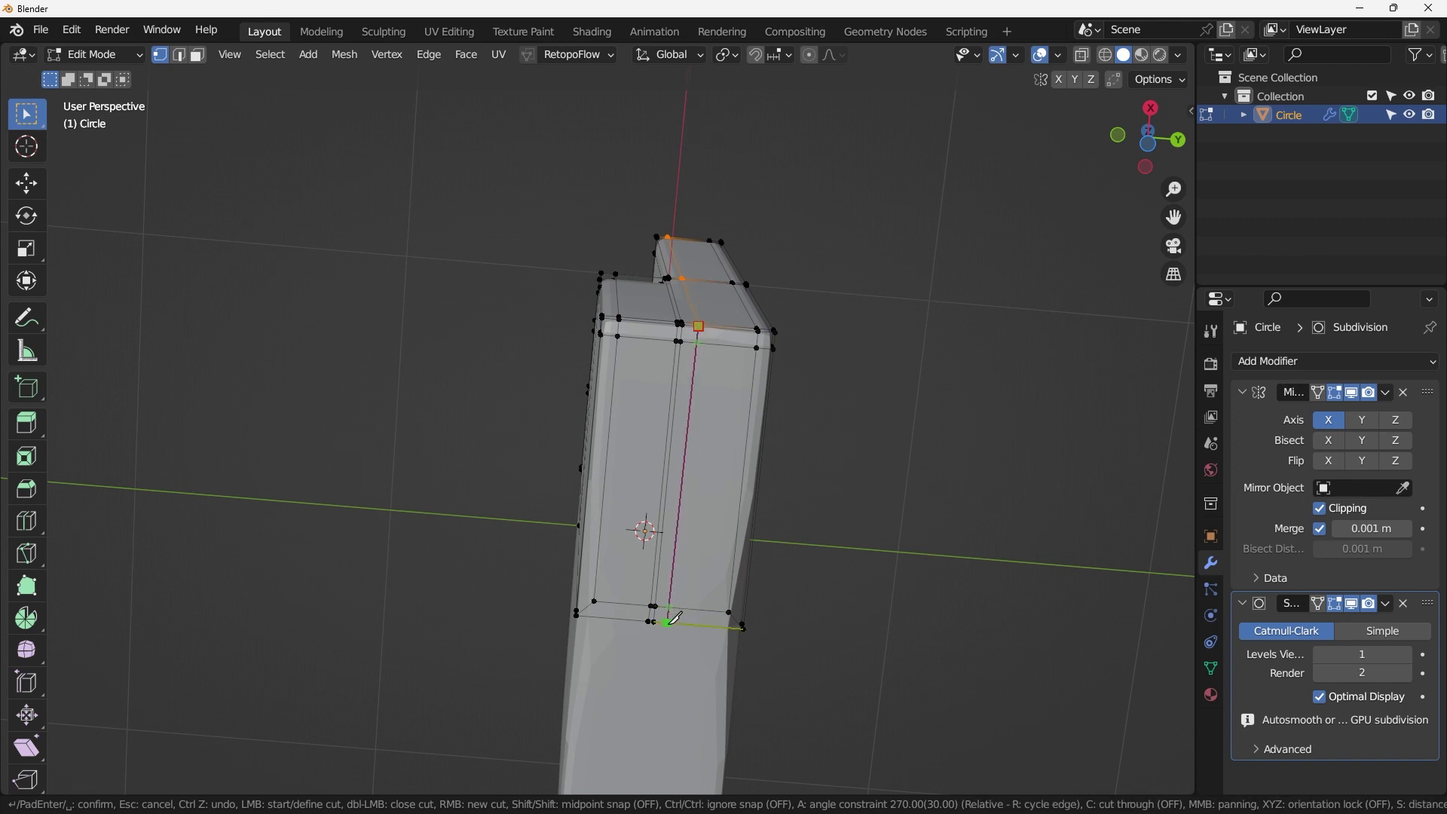
pyautogui.click(666, 624)
pyautogui.press('Return')
pyautogui.moveTo(675, 399); pyautogui.dragTo(687, 573, button='middle')
pyautogui.scroll(-2, 682, 528)
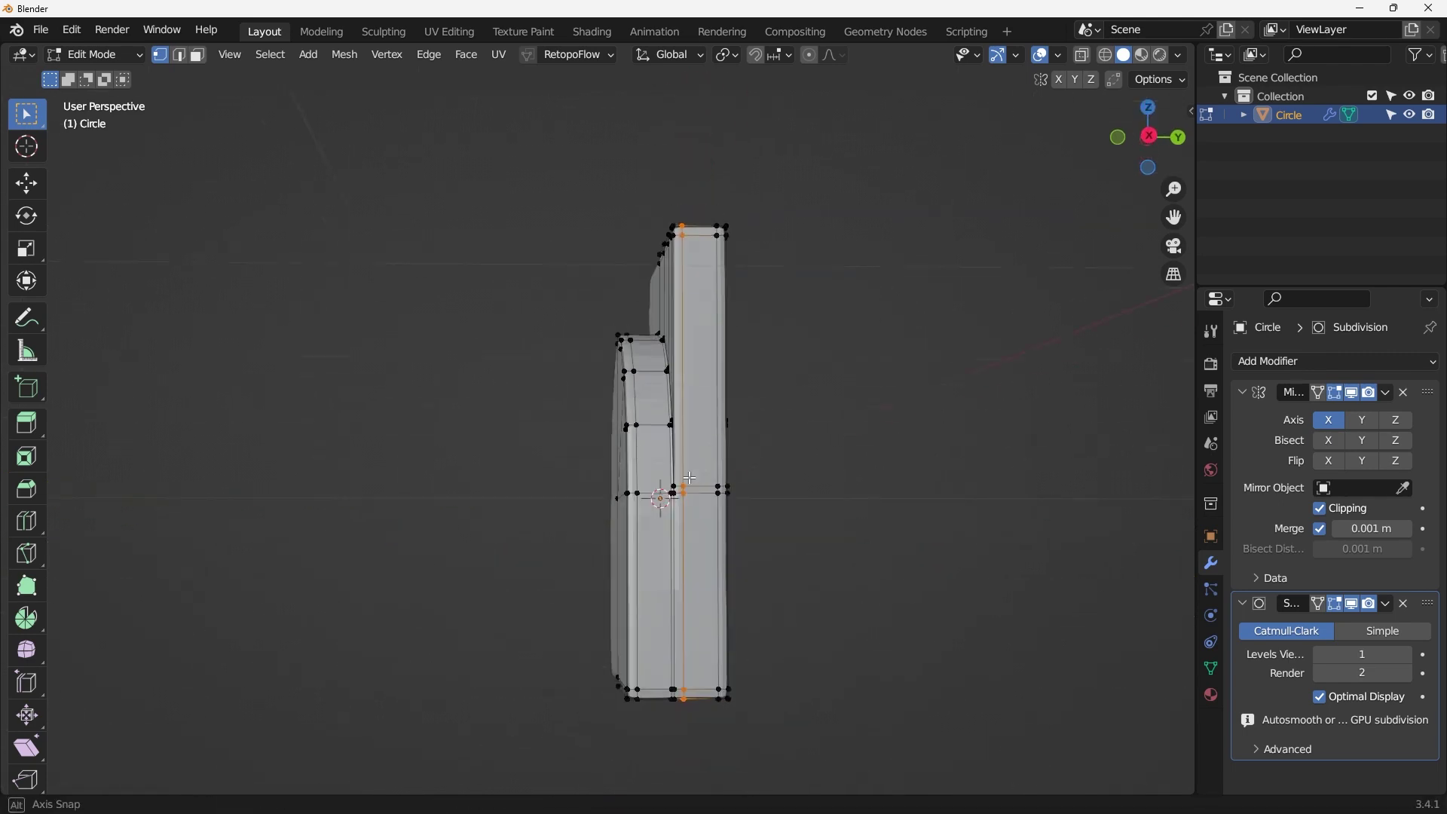
# Step: Add the edge loop running across the panel's upper side, beside the outer corner, to the selected side-cut edges
pyautogui.scroll(3, 686, 249)
pyautogui.moveTo(686, 249); pyautogui.dragTo(758, 332, button='middle')
pyautogui.scroll(2, 686, 456)
pyautogui.scroll(4, 686, 457)
pyautogui.scroll(-2, 754, 484)
pyautogui.keyDown('alt'); pyautogui.keyDown('shift'); pyautogui.click(725, 342); pyautogui.keyUp('shift'); pyautogui.keyUp('alt')
pyautogui.scroll(5, 758, 332)
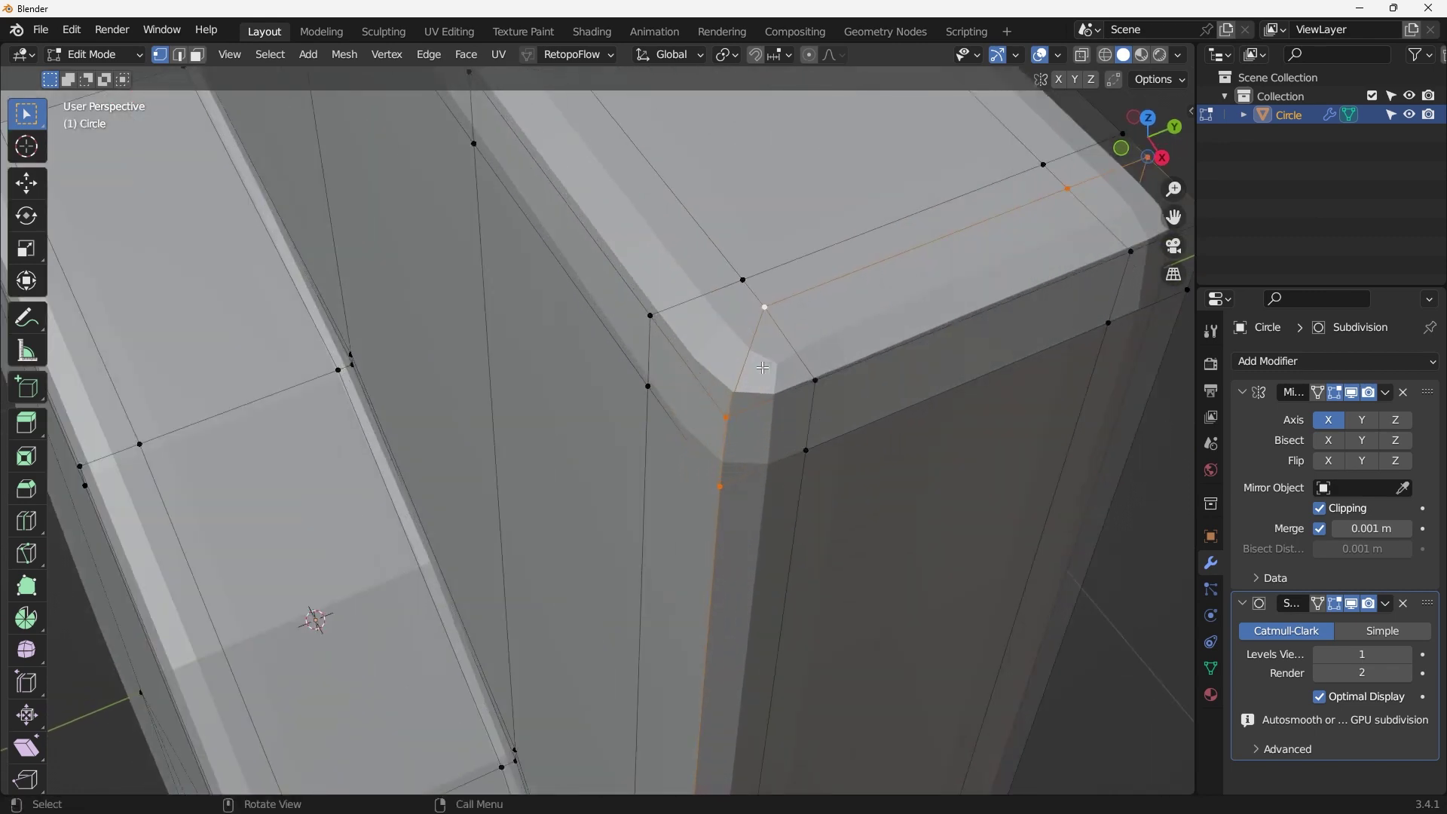
pyautogui.scroll(-8, 761, 350)
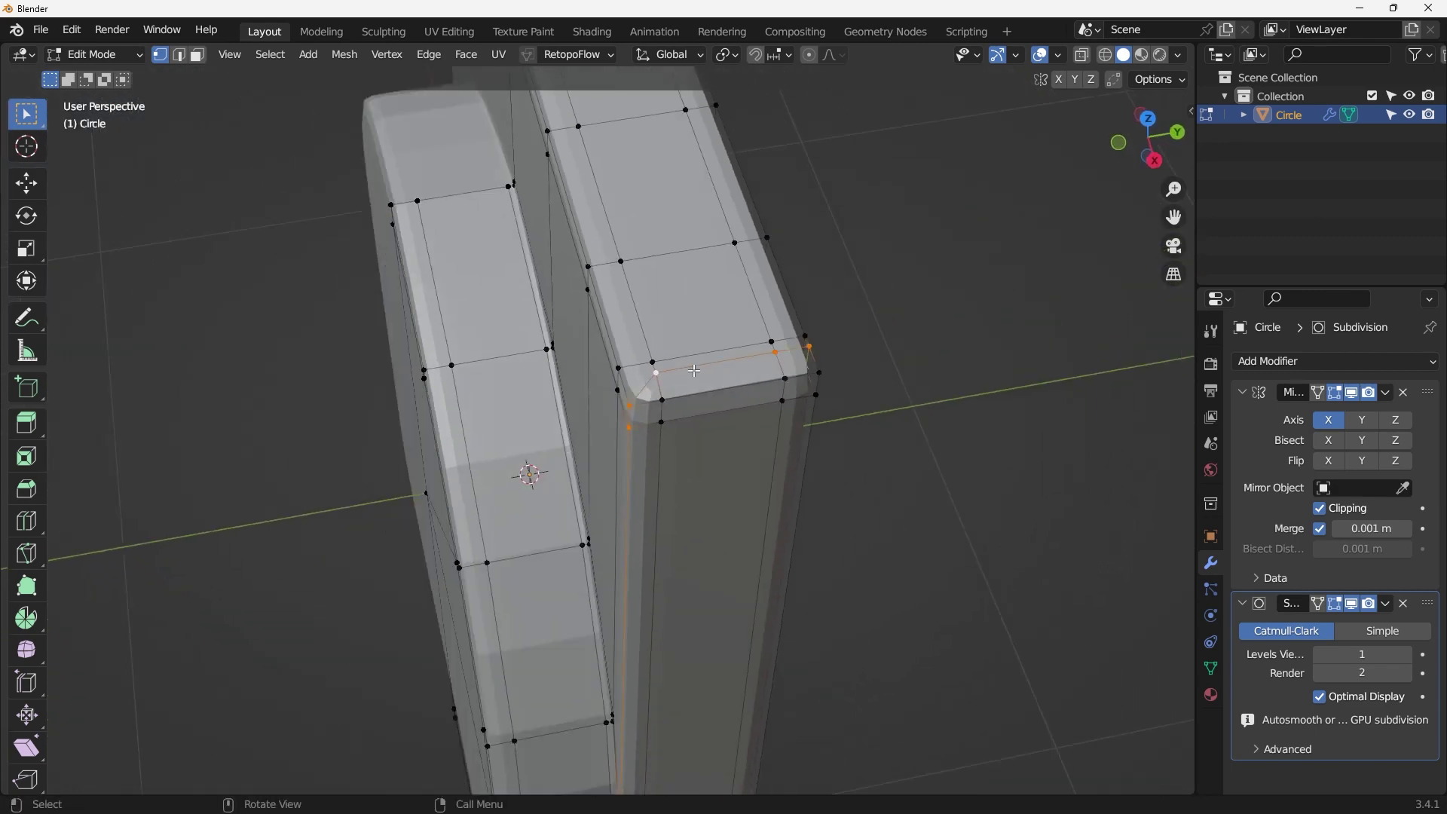
# Step: Box-deselect the cut's vertices nearest the arch, and dissolve the remaining selected edges over the panel's upper side and rear
pyautogui.moveTo(618, 370)
pyautogui.mouseDown(button='middle')
pyautogui.moveTo(642, 354)
pyautogui.moveTo(656, 392)
pyautogui.moveTo(650, 340)
pyautogui.moveTo(618, 389)
pyautogui.moveTo(627, 432)
pyautogui.moveTo(612, 346)
pyautogui.mouseUp(button='middle')
pyautogui.press('b')
pyautogui.scroll(-4, 625, 439)
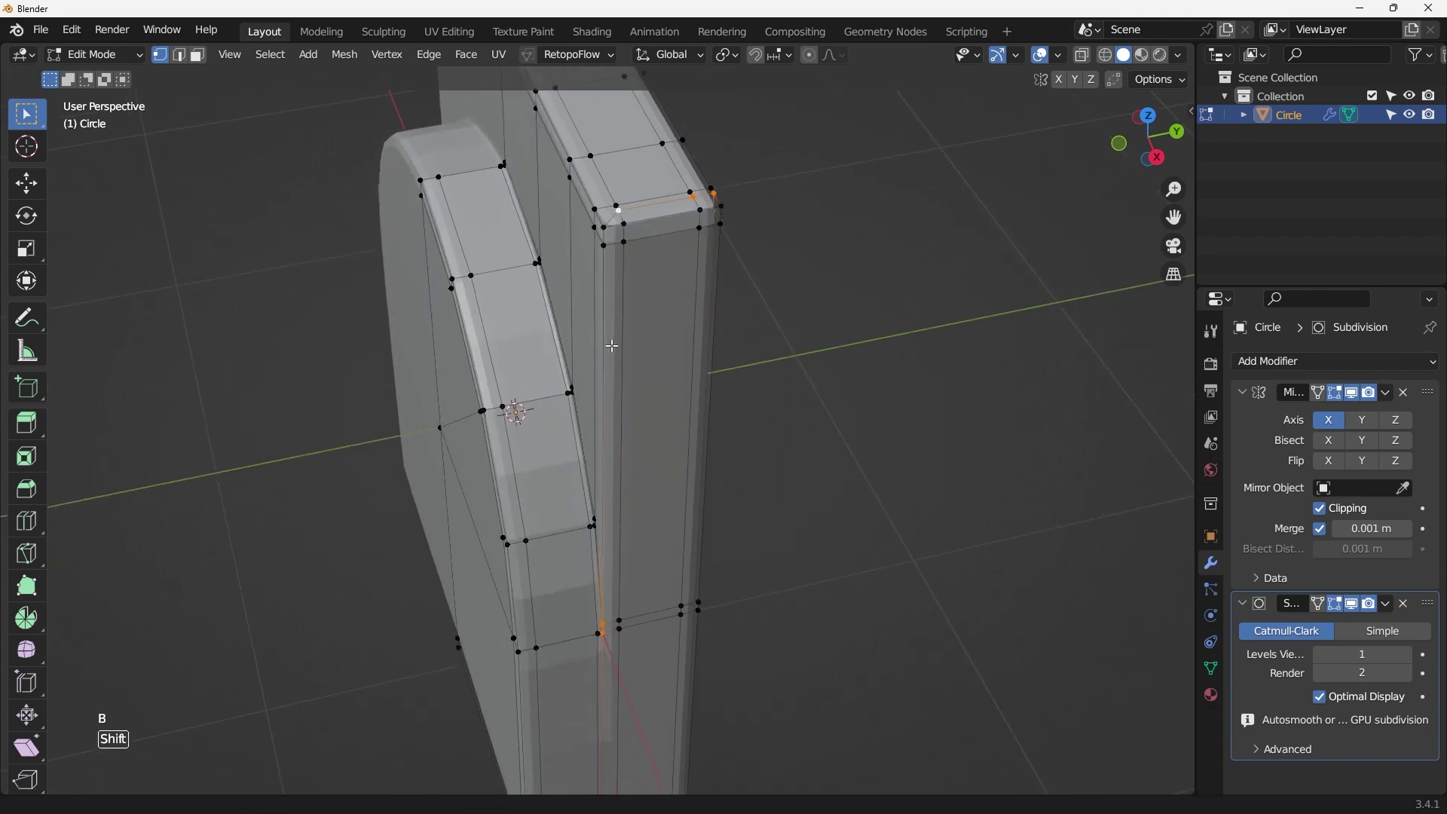
pyautogui.scroll(3, 633, 642)
pyautogui.moveTo(604, 653); pyautogui.dragTo(423, 559, button='middle')
pyautogui.press('b')
pyautogui.scroll(-4, 611, 641)
pyautogui.scroll(-1, 643, 429)
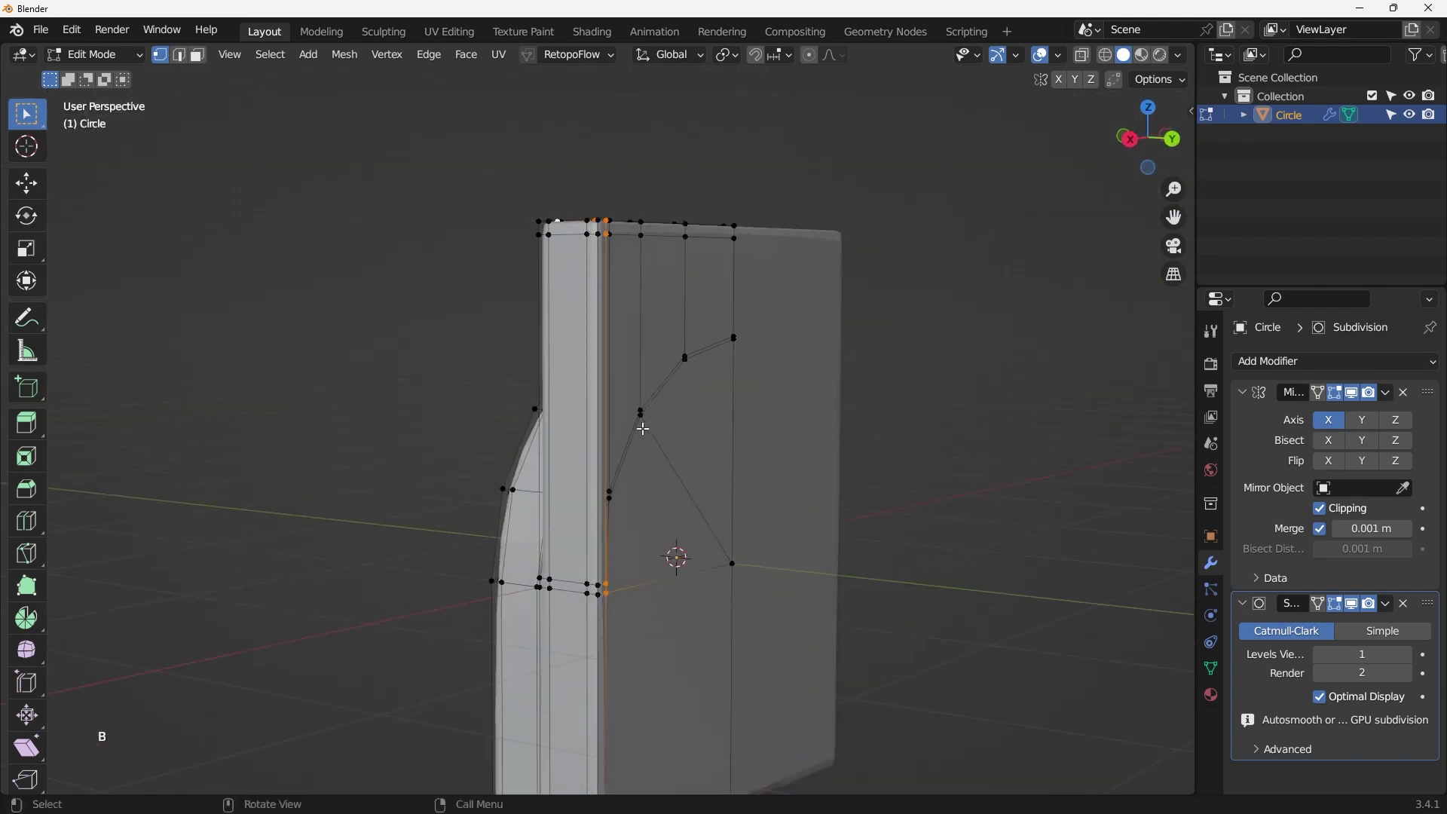
pyautogui.moveTo(643, 429); pyautogui.dragTo(621, 511, button='middle')
pyautogui.scroll(4, 597, 663)
pyautogui.moveTo(593, 599); pyautogui.dragTo(707, 332, button='middle')
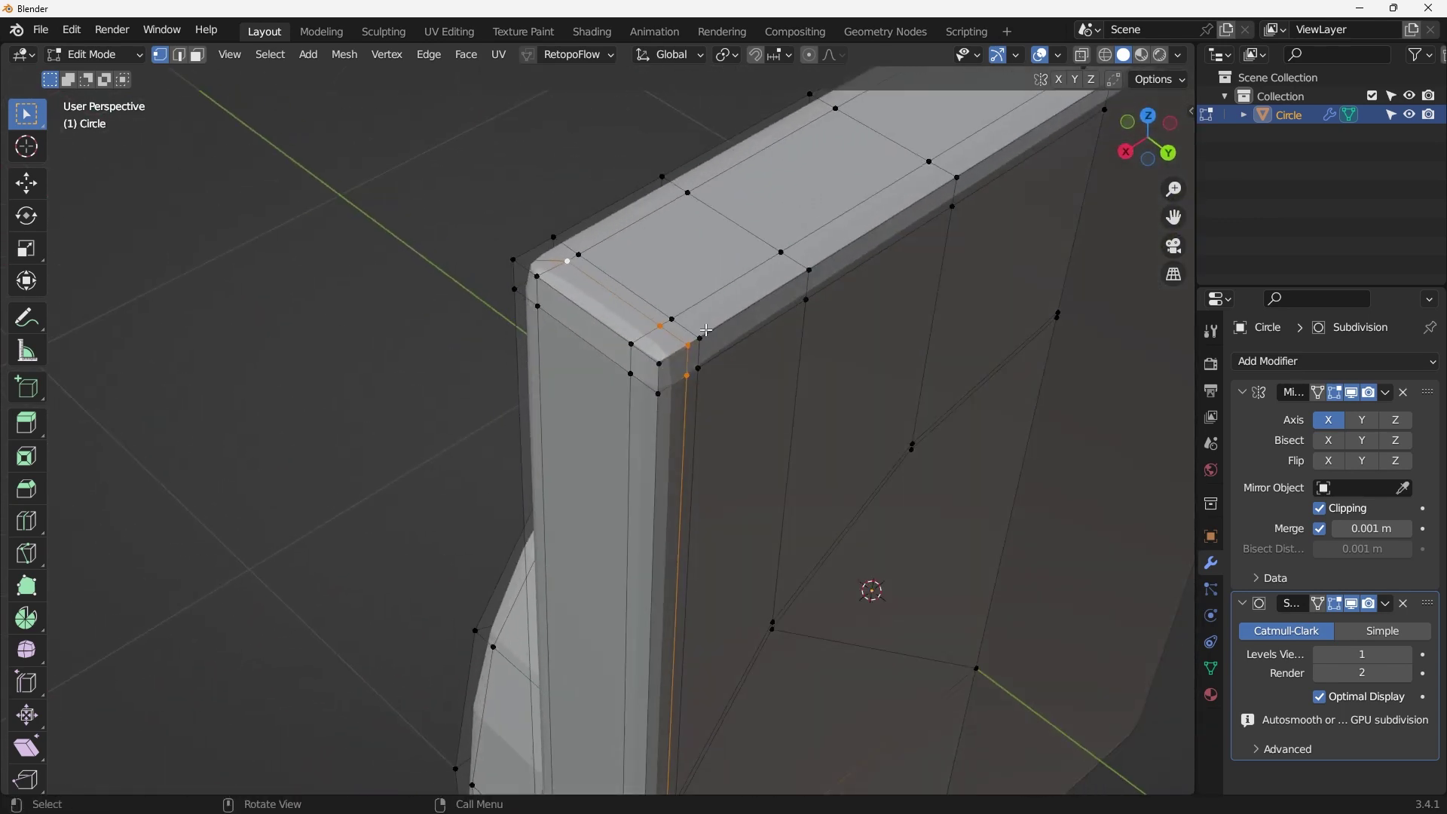
pyautogui.press('x')
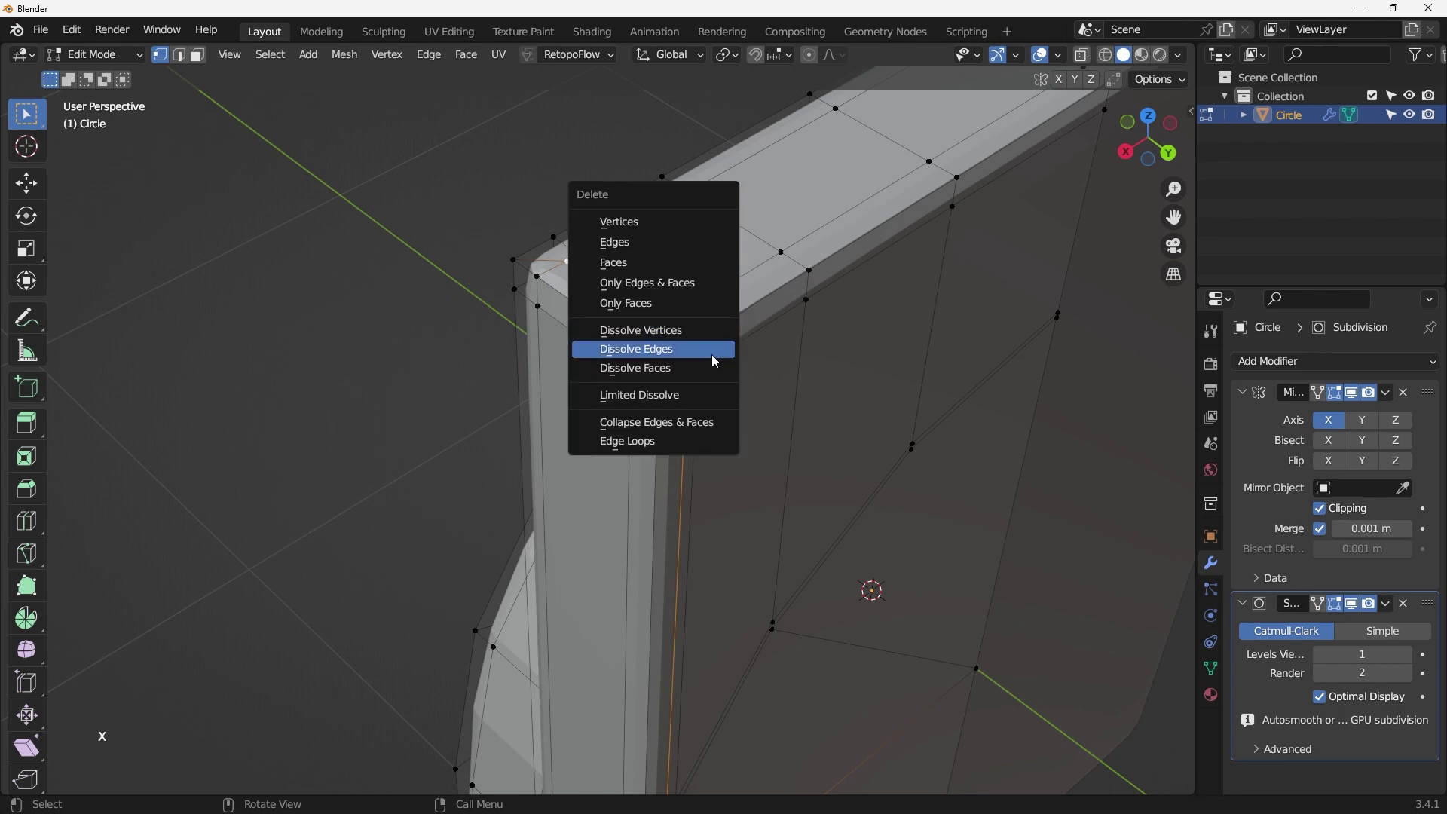
pyautogui.click(715, 361)
# Step: Dissolve the leftover diagonal edge at the panel's upper outer corner, on the arch side
pyautogui.moveTo(716, 361); pyautogui.dragTo(883, 395, button='middle')
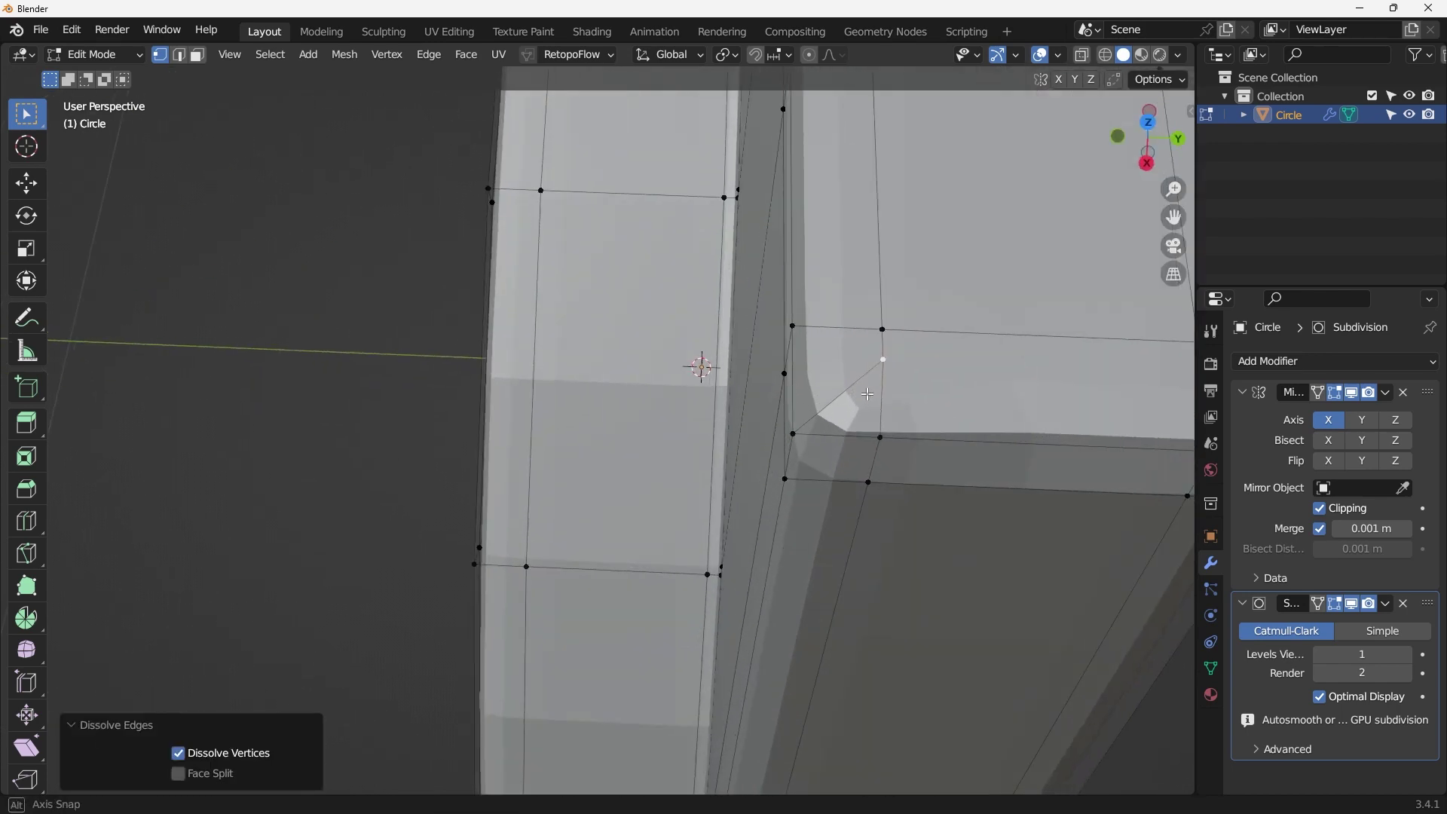
pyautogui.click(922, 391)
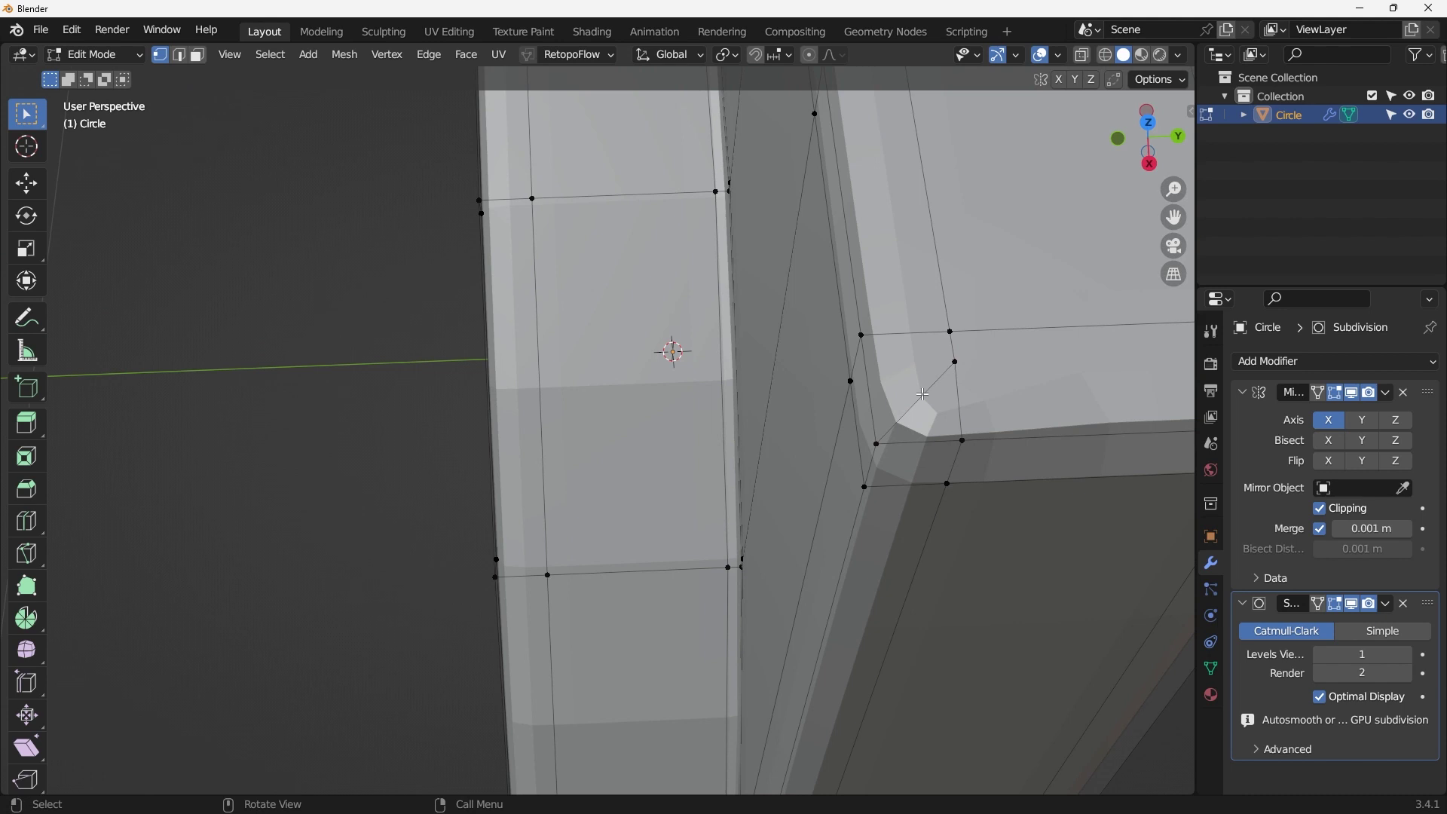
pyautogui.press('2')
pyautogui.press('x')
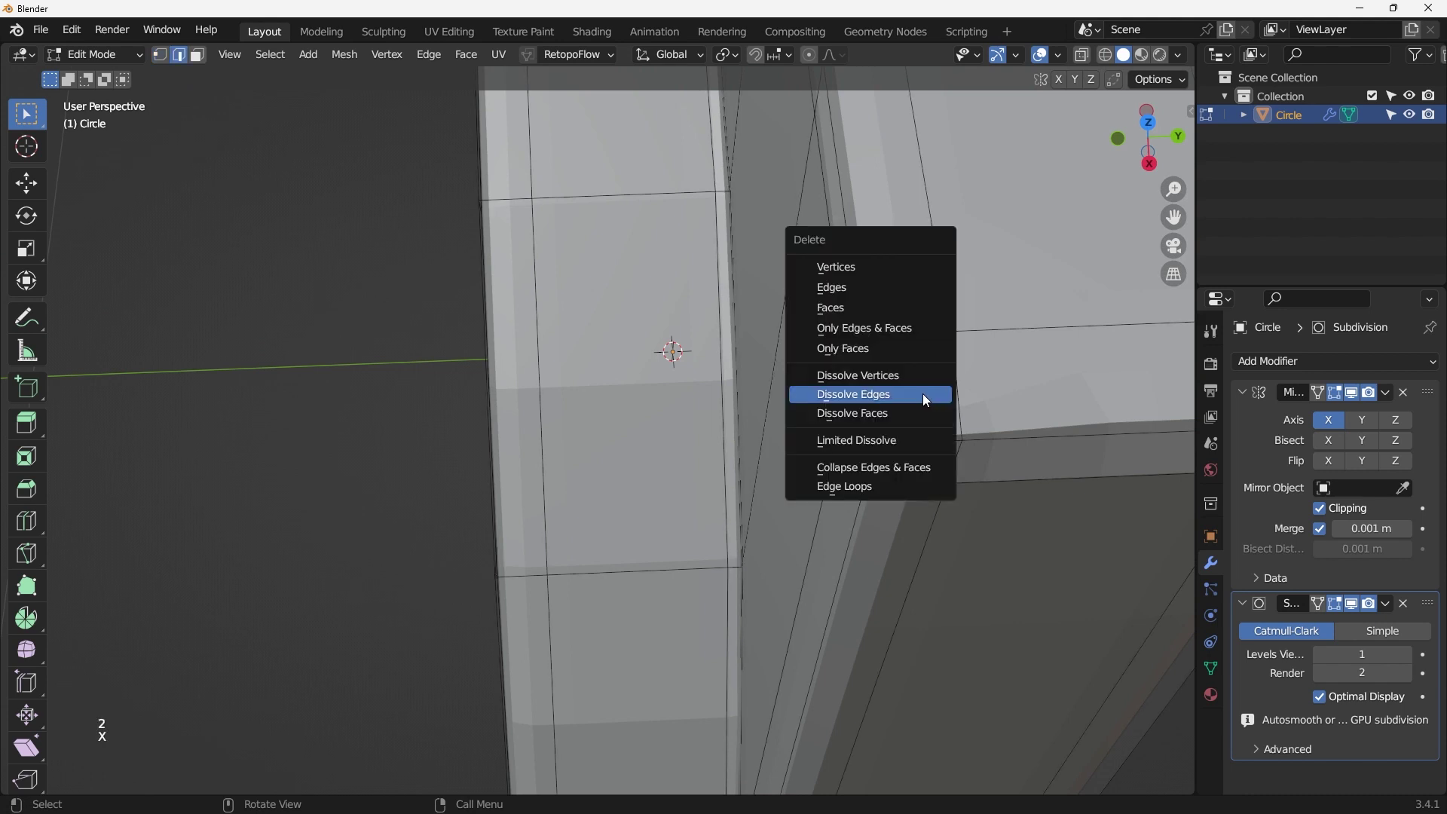
pyautogui.click(923, 393)
# Step: Select the support loop in the panel's thickness nearest the arch and edge-slide it toward the front face with a factor of -0.739
pyautogui.moveTo(923, 394); pyautogui.dragTo(818, 407, button='middle')
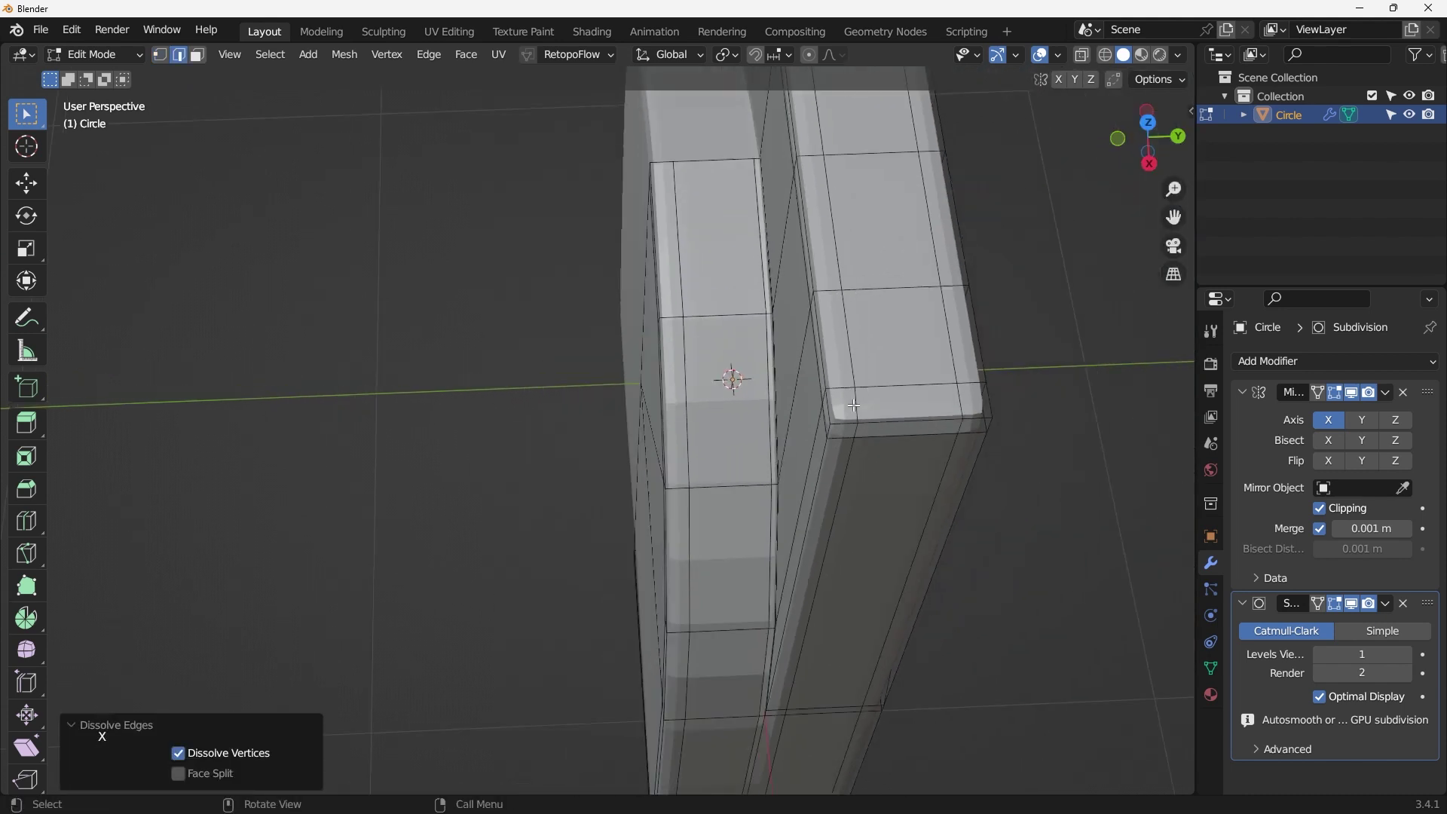
pyautogui.keyDown('alt'); pyautogui.click(851, 378); pyautogui.keyUp('alt')
pyautogui.scroll(7, 815, 347)
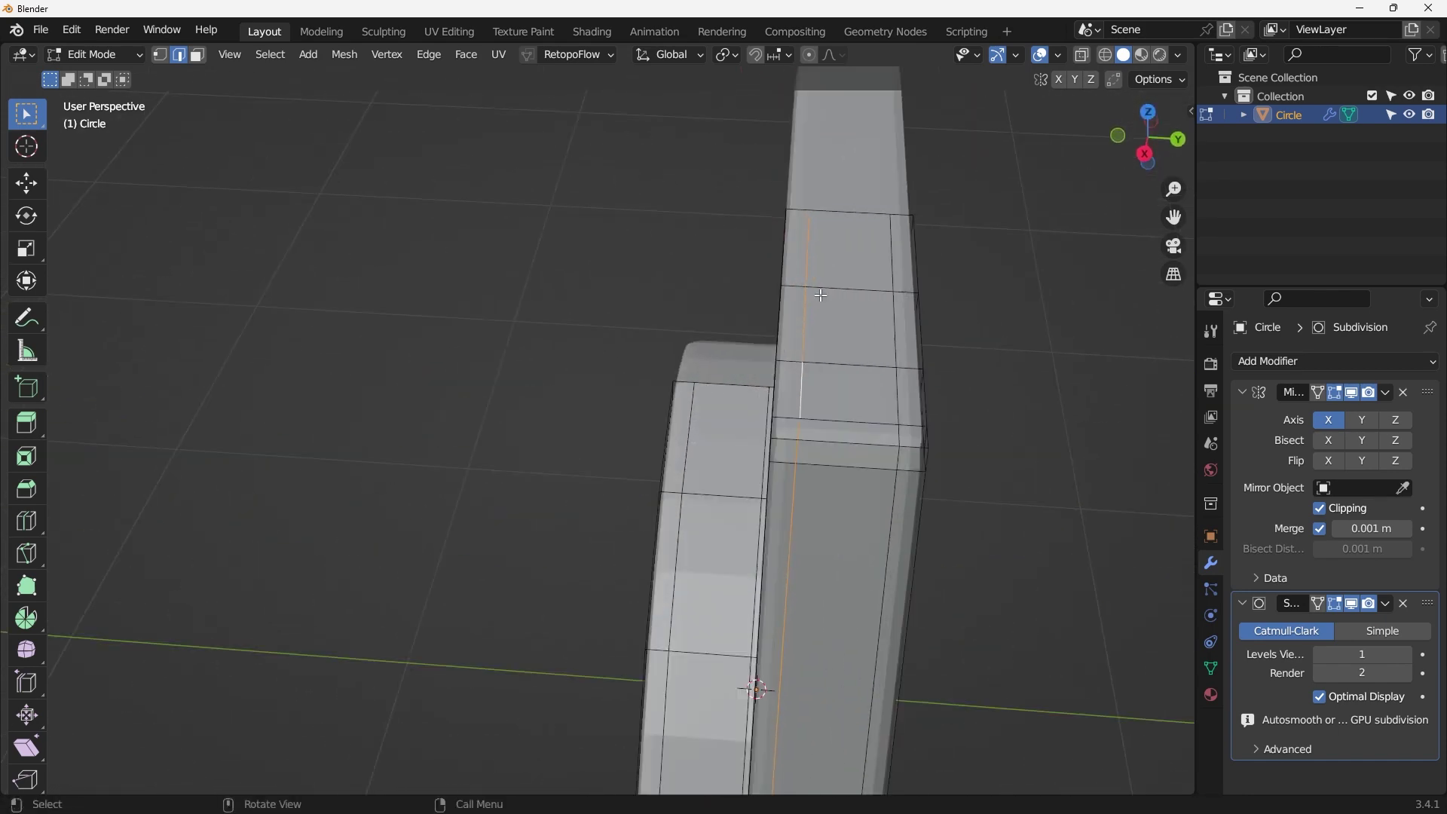
pyautogui.press('g')
pyautogui.press('g')
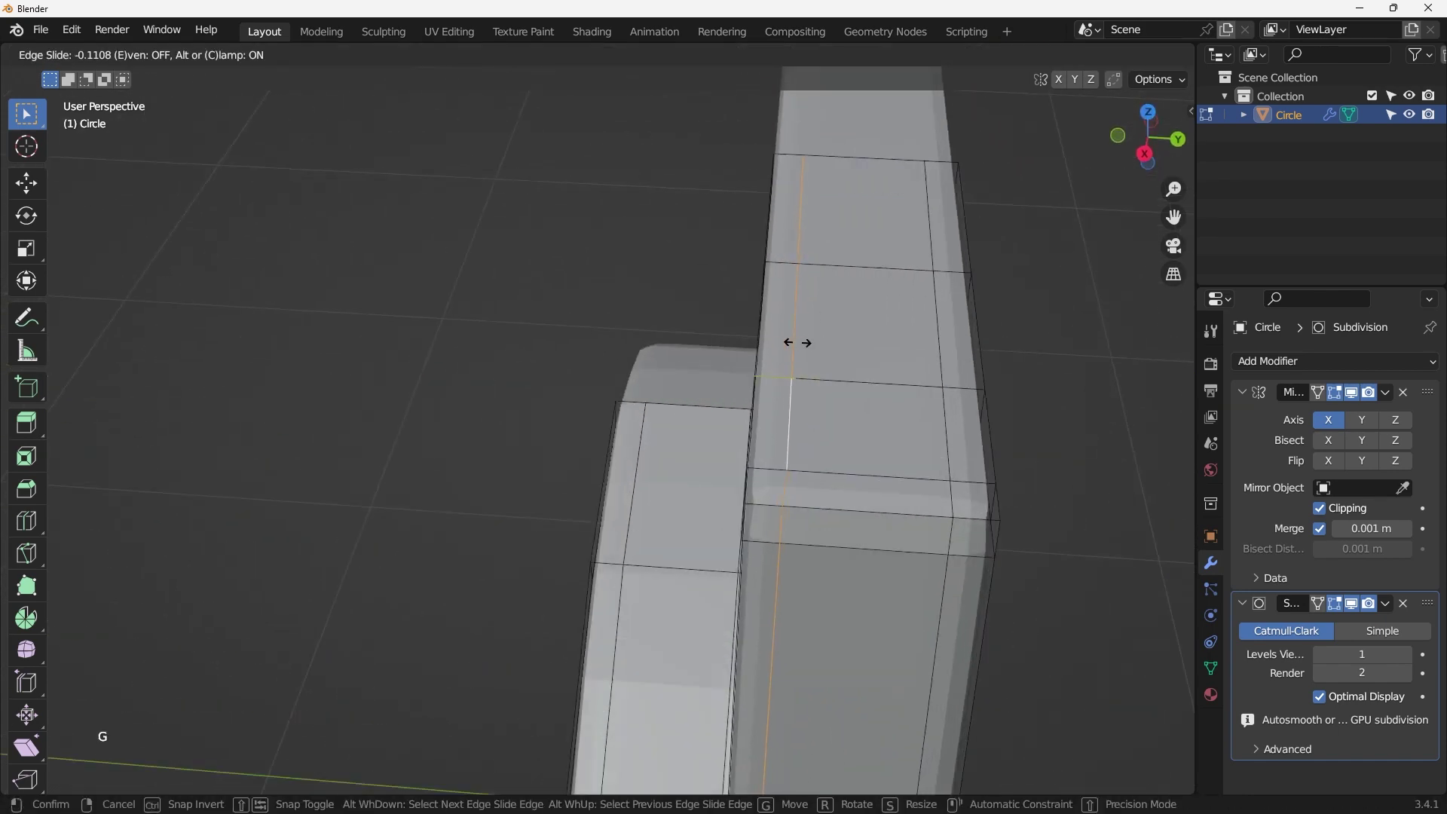
pyautogui.click(742, 346)
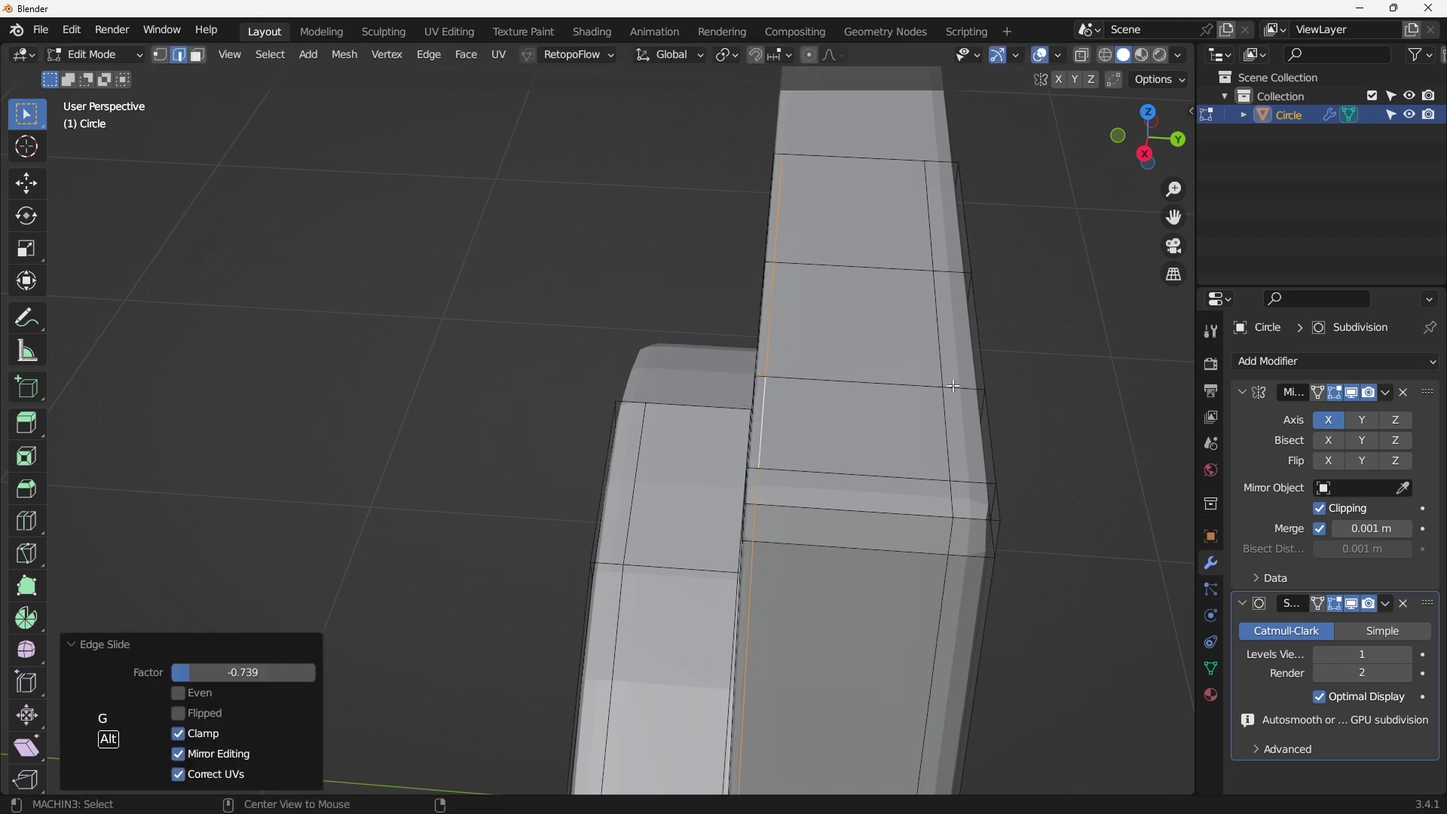
# Step: Select the rear support loop in the panel's thickness and edge-slide it toward the back face with a factor of -0.795
pyautogui.keyDown('alt'); pyautogui.click(944, 399); pyautogui.keyUp('alt')
pyautogui.scroll(-3, 943, 399)
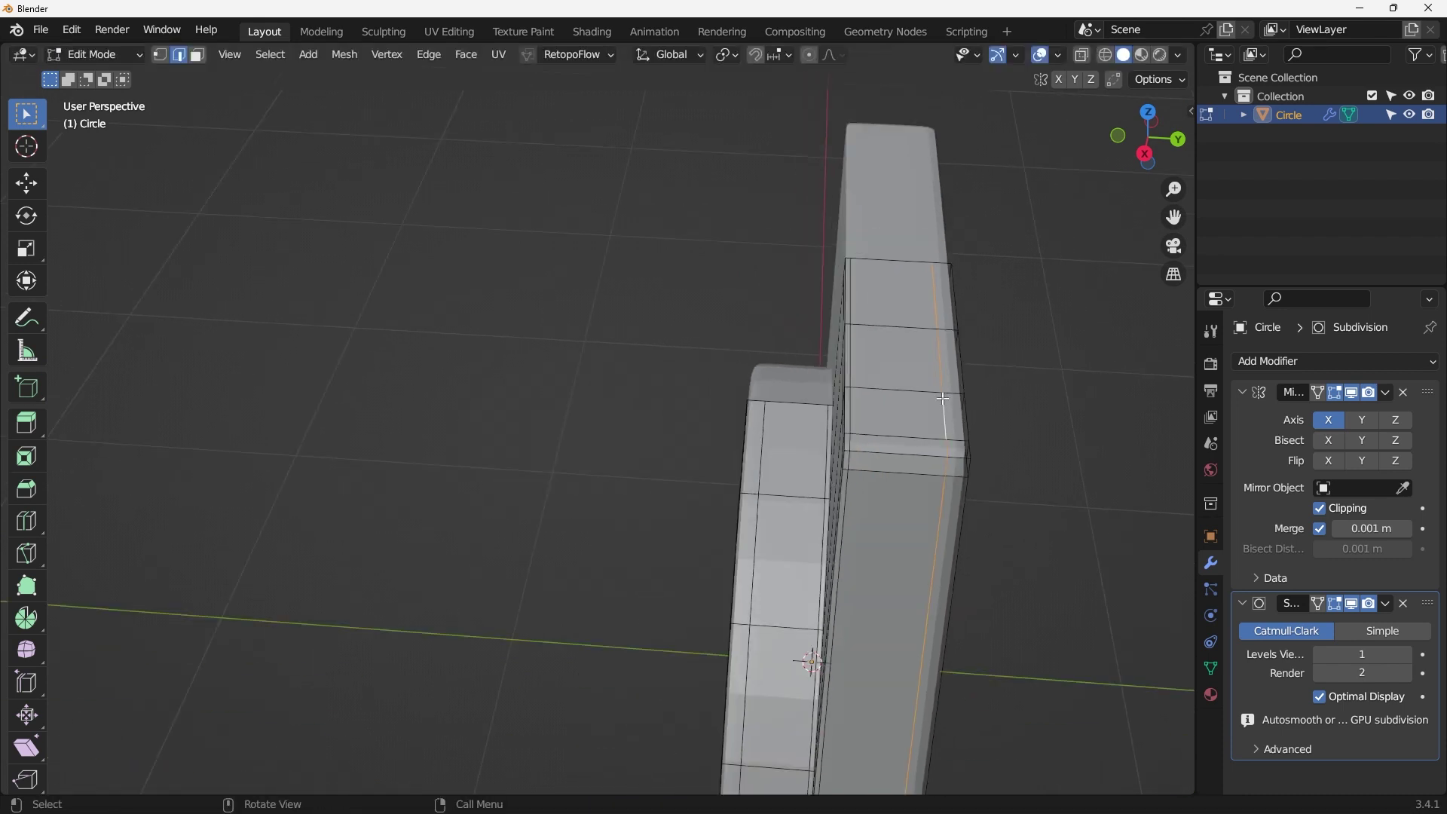
pyautogui.press('g')
pyautogui.press('g')
pyautogui.click(987, 396)
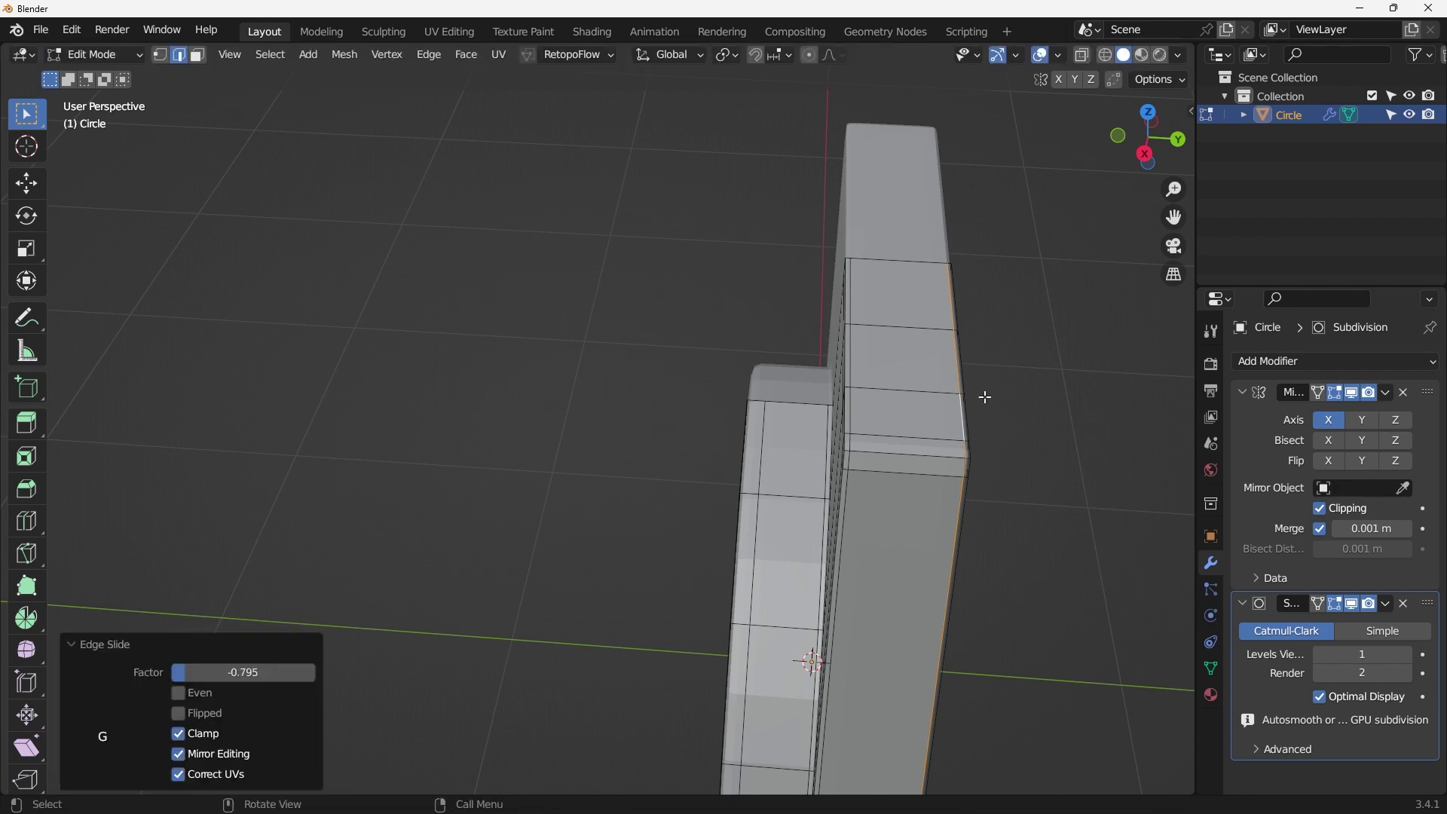
# Step: Select the horizontal support loop below the panel's upper edge and edge-slide it toward that edge with a factor of -0.617
pyautogui.moveTo(982, 397); pyautogui.dragTo(802, 220, button='middle')
pyautogui.scroll(3, 813, 271)
pyautogui.scroll(2, 741, 201)
pyautogui.keyDown('alt'); pyautogui.click(735, 184); pyautogui.keyUp('alt')
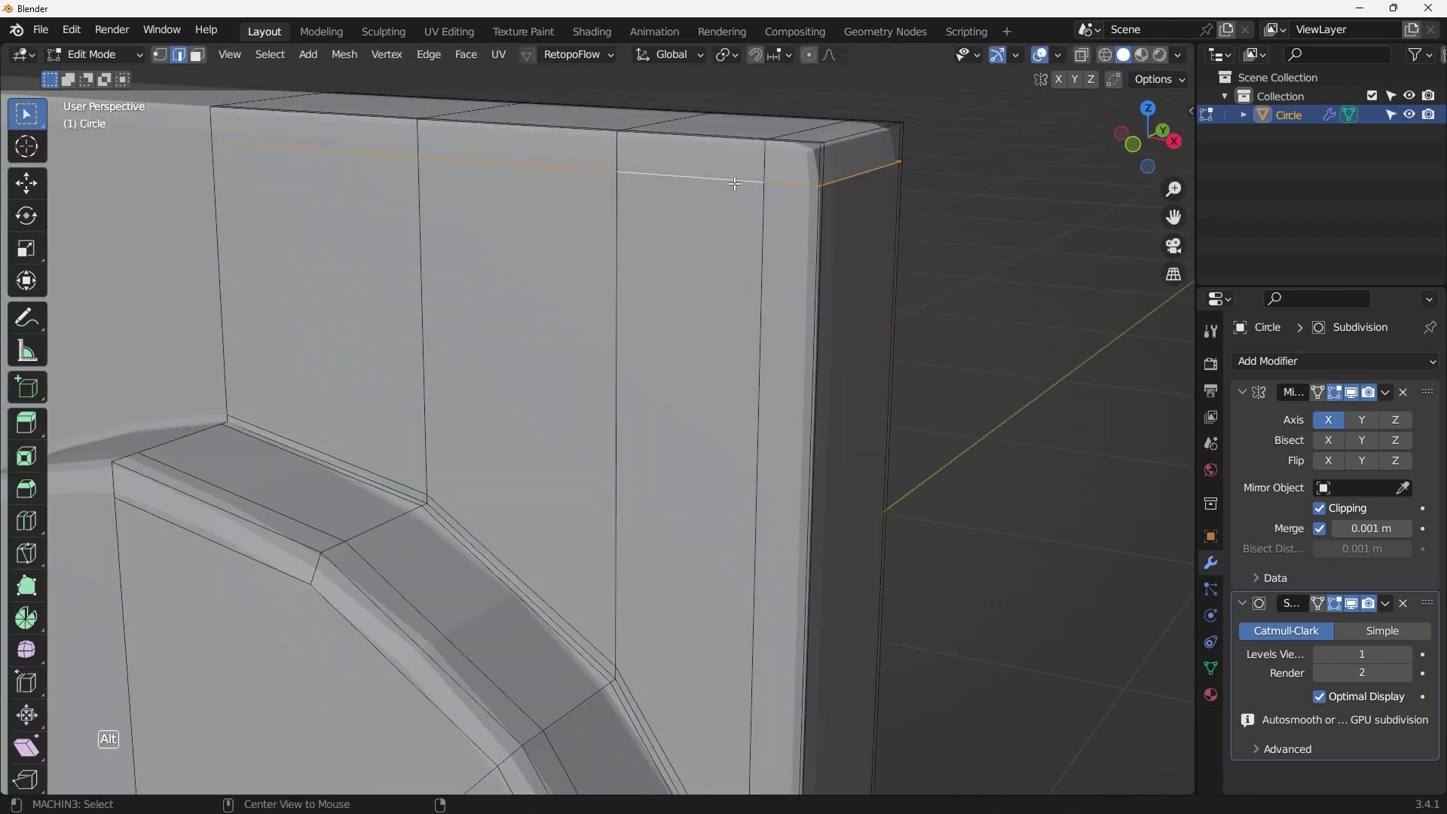
pyautogui.press('g')
pyautogui.press('g')
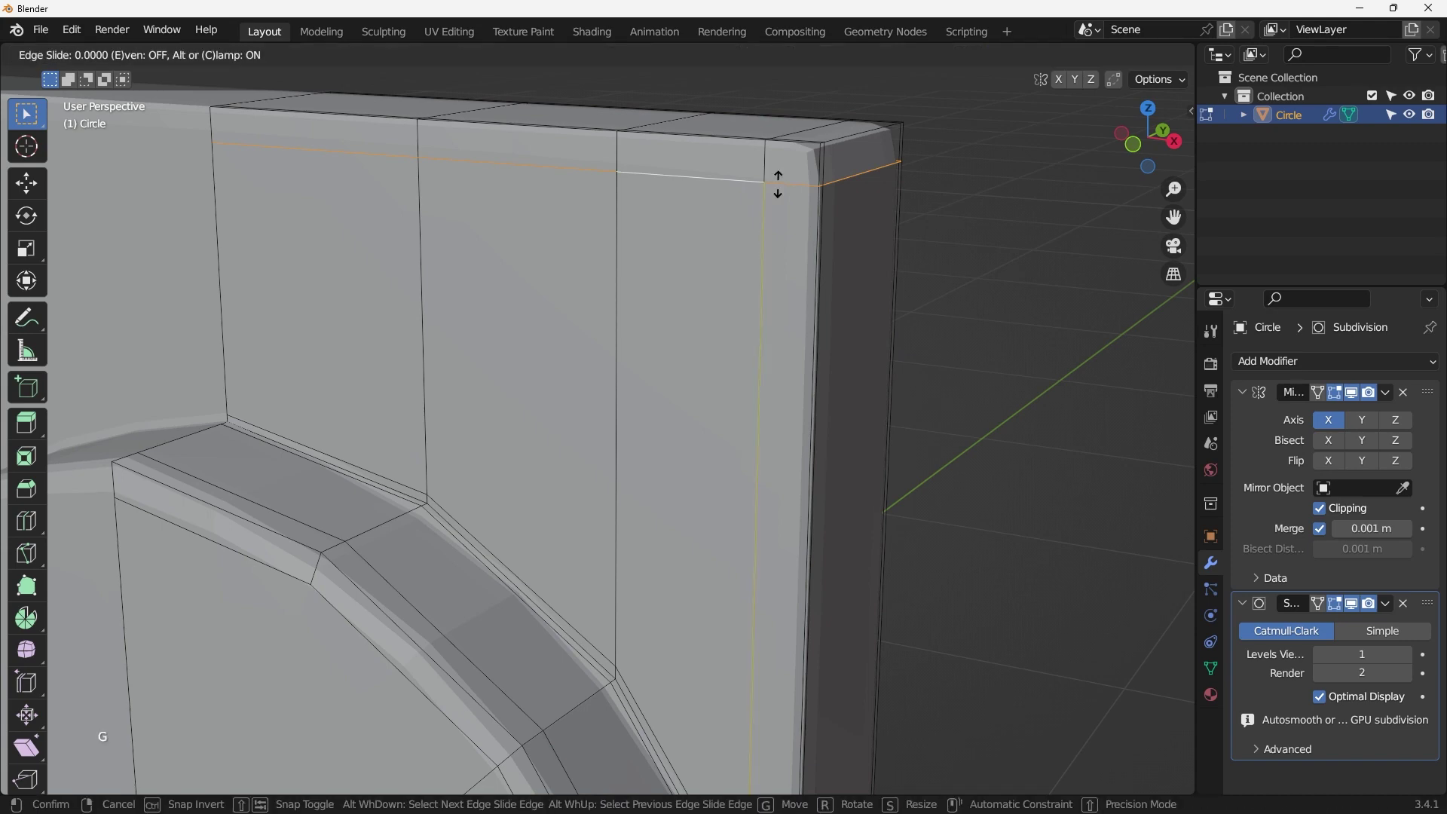
pyautogui.click(827, 676)
# Step: Examine the topology where the arch's curved side meets the panel's outer side, in both object and vertex editing
pyautogui.scroll(-4, 754, 663)
pyautogui.scroll(3, 678, 651)
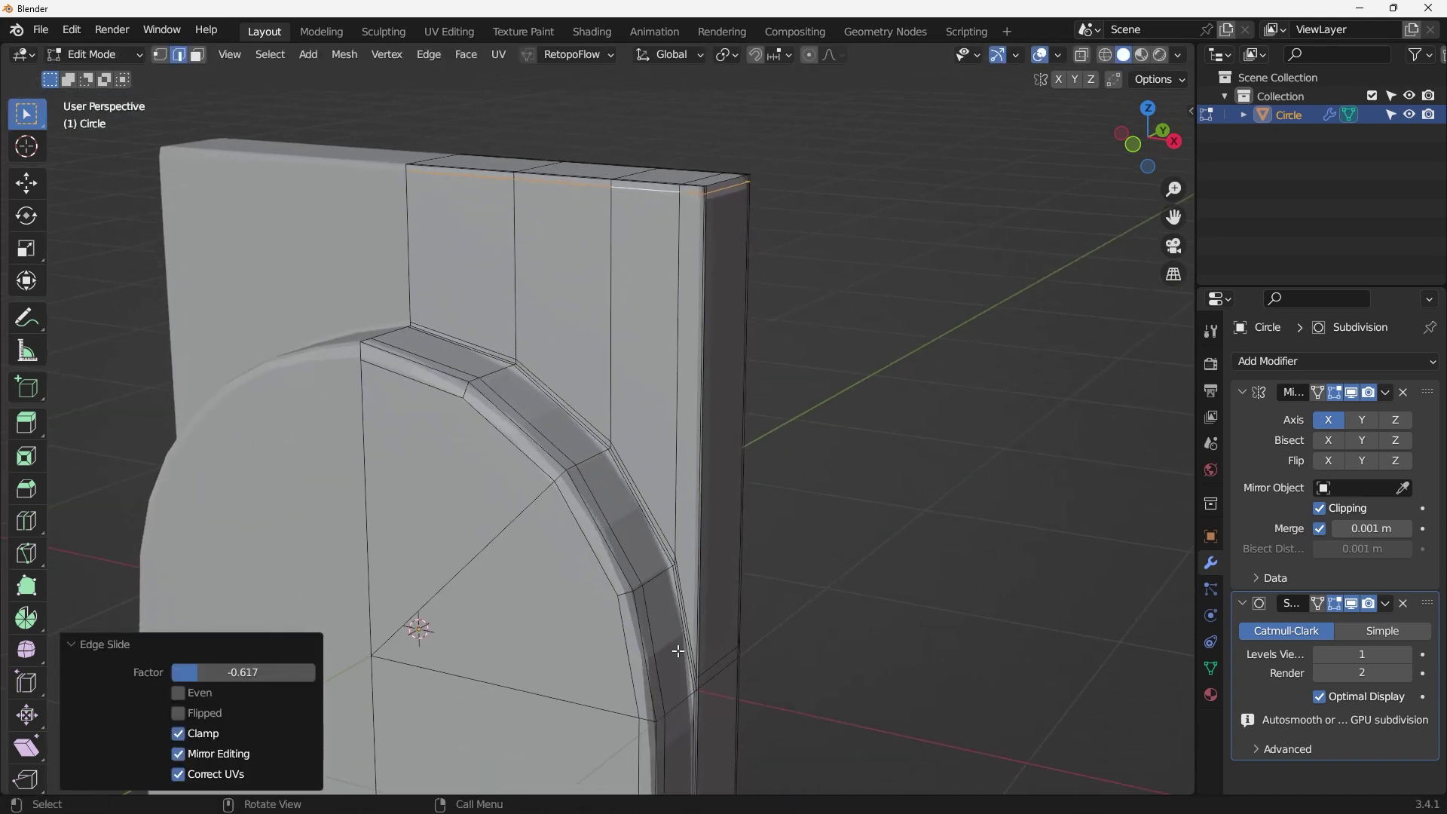
pyautogui.scroll(3, 678, 595)
pyautogui.keyDown('shift'); pyautogui.moveTo(691, 685); pyautogui.dragTo(588, 558, button='middle'); pyautogui.keyUp('shift')
pyautogui.scroll(2, 702, 578)
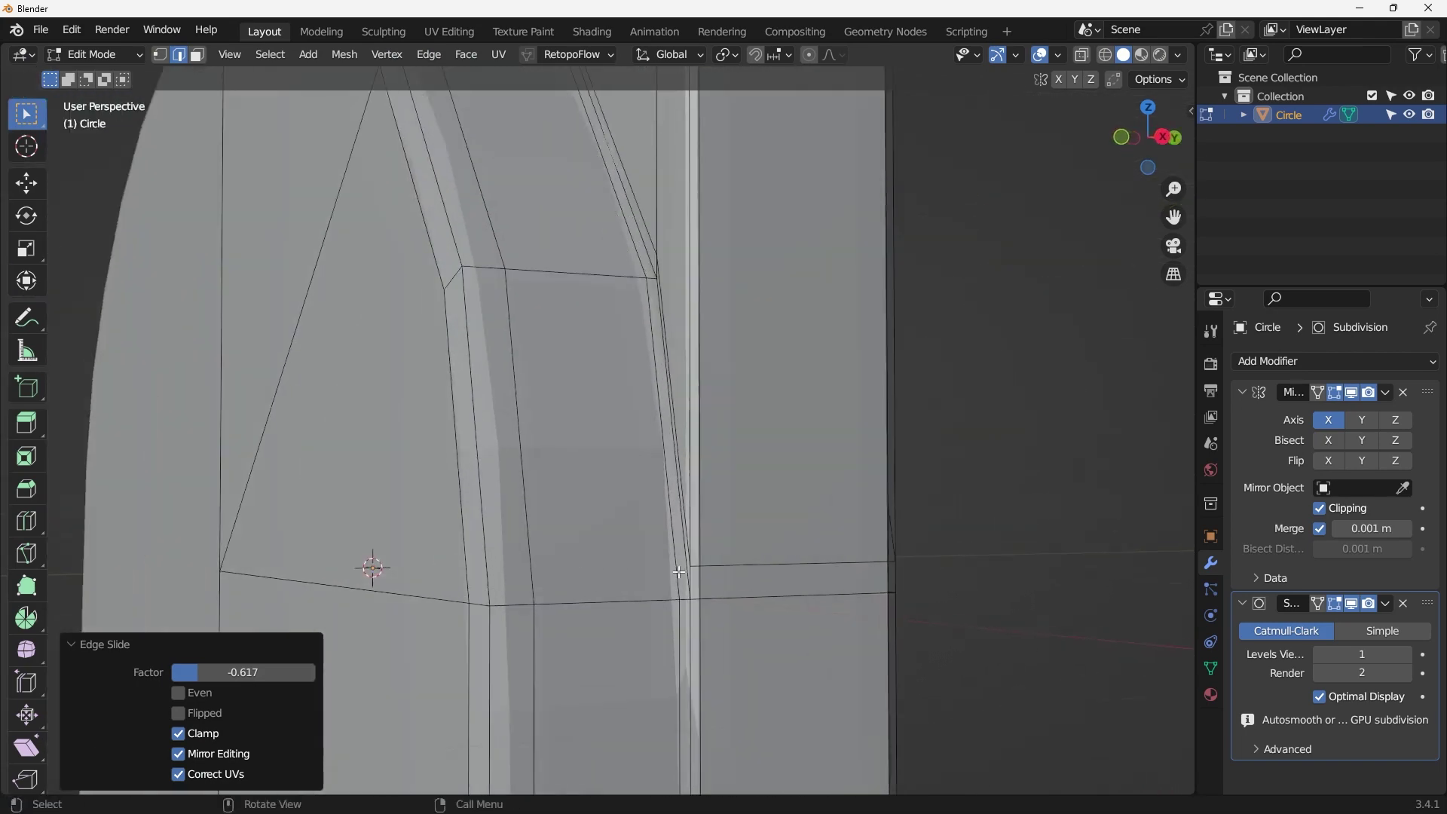
pyautogui.press('Tab')
pyautogui.click(716, 473)
pyautogui.moveTo(716, 513); pyautogui.dragTo(758, 585, button='middle')
pyautogui.press('Tab')
pyautogui.click(705, 490)
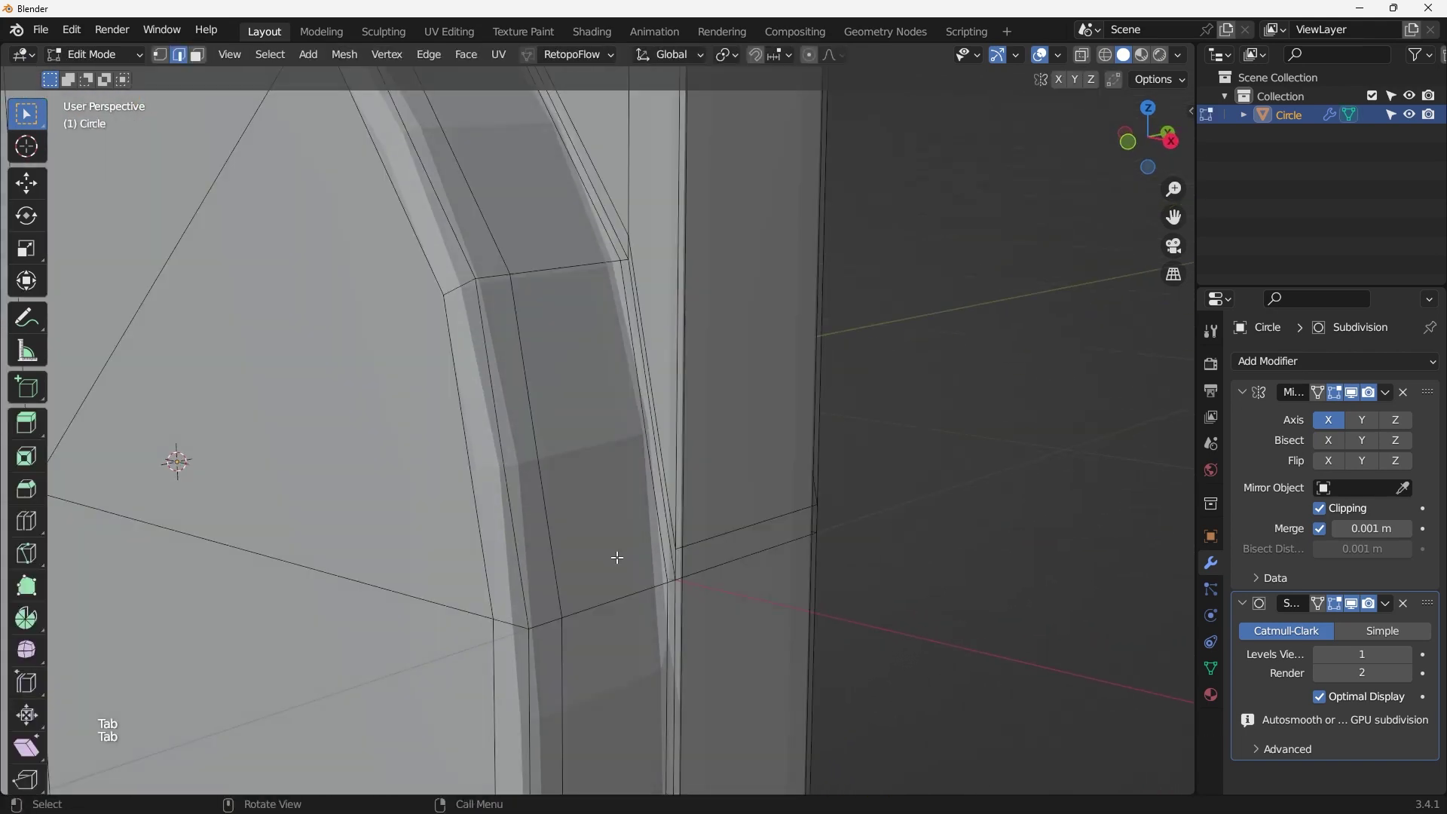
pyautogui.press('1')
pyautogui.scroll(2, 671, 585)
pyautogui.scroll(-1, 687, 595)
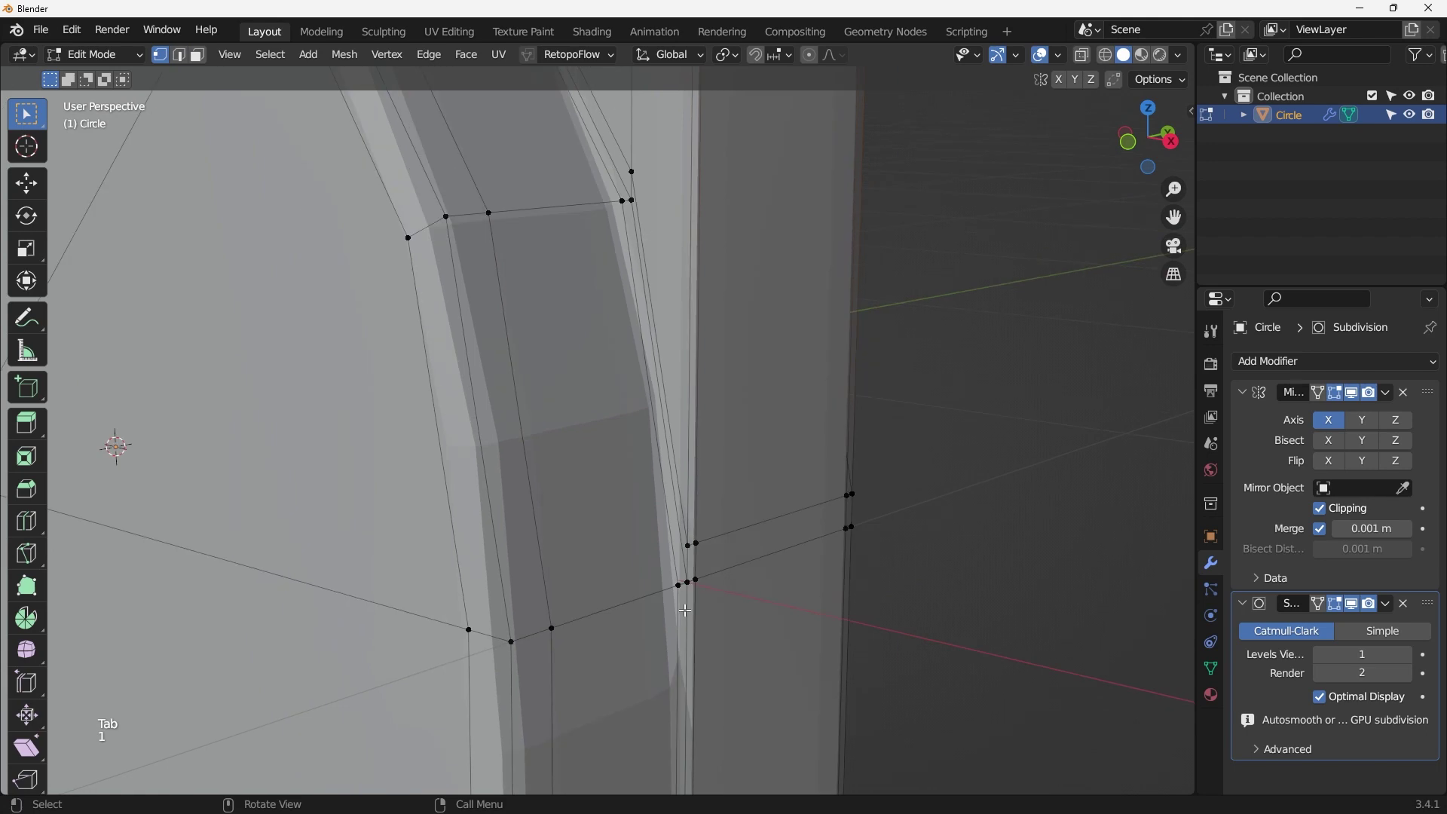
pyautogui.keyDown('shift'); pyautogui.moveTo(680, 606); pyautogui.dragTo(637, 520, button='middle'); pyautogui.keyUp('shift')
pyautogui.scroll(1, 615, 503)
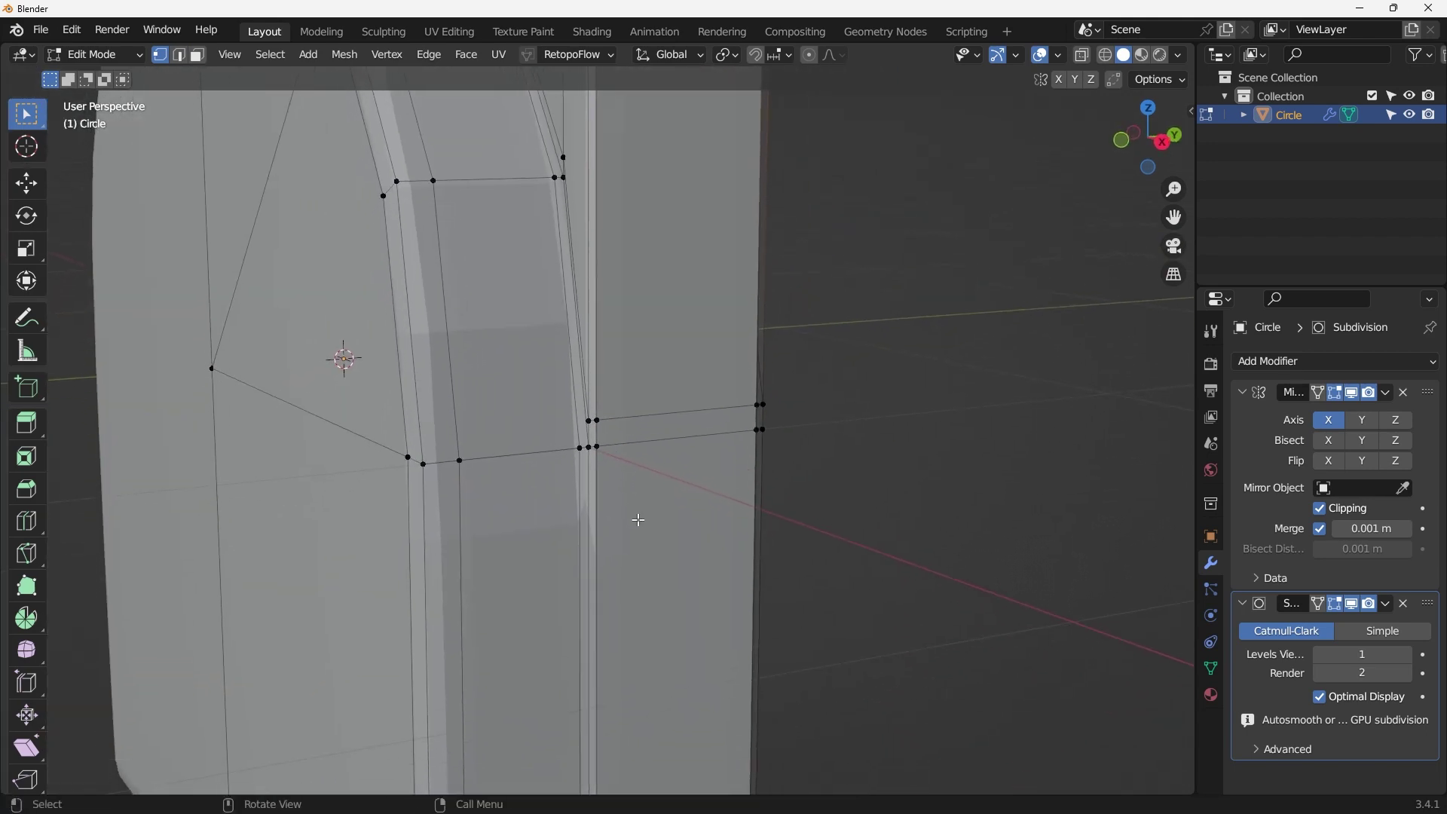
# Step: Apply smooth shading to the panel object and inspect the shading above the arch's peak
pyautogui.press('Tab')
pyautogui.rightClick(667, 472)
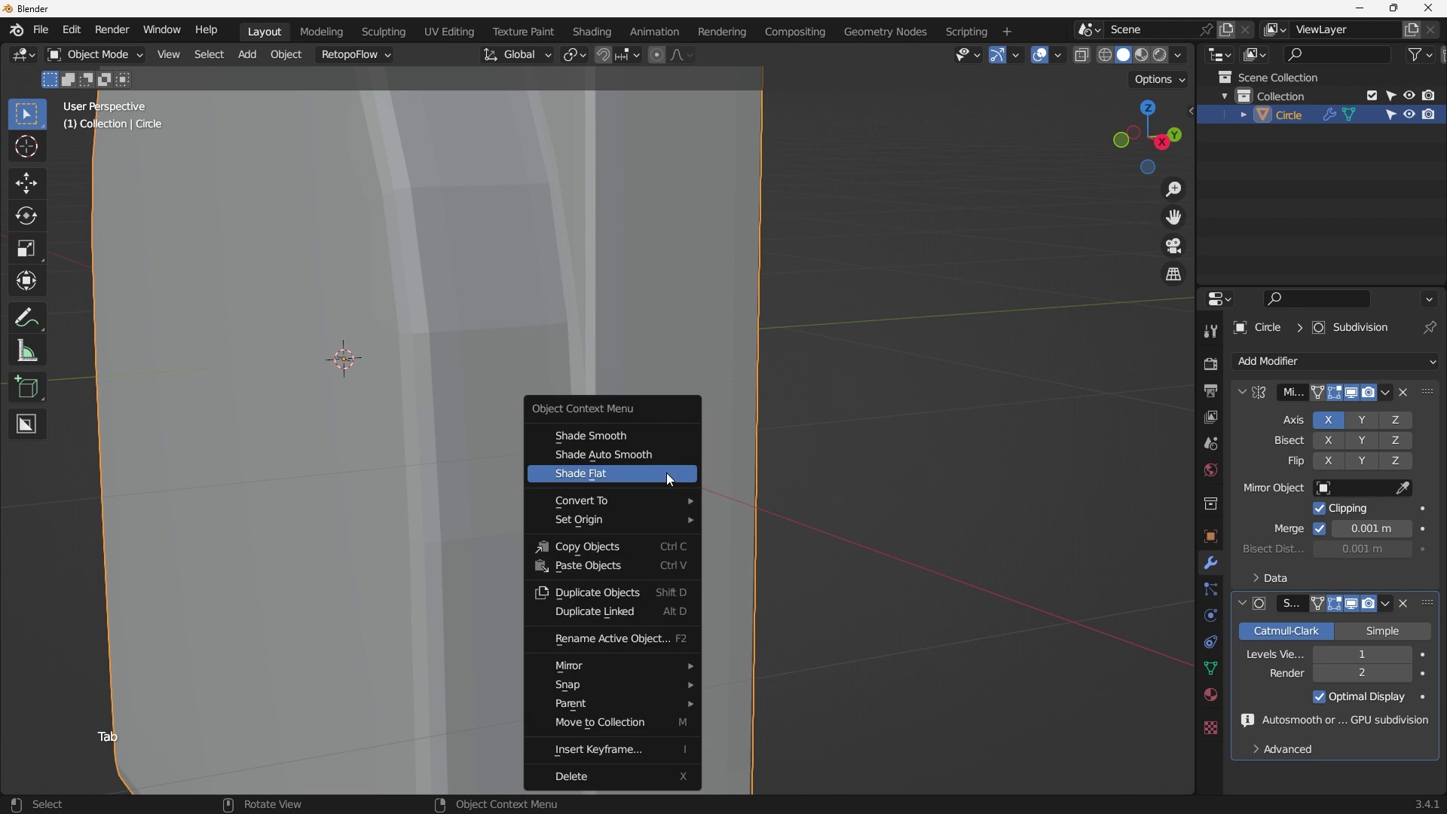
pyautogui.click(662, 429)
pyautogui.scroll(-1, 654, 489)
pyautogui.scroll(-4, 655, 490)
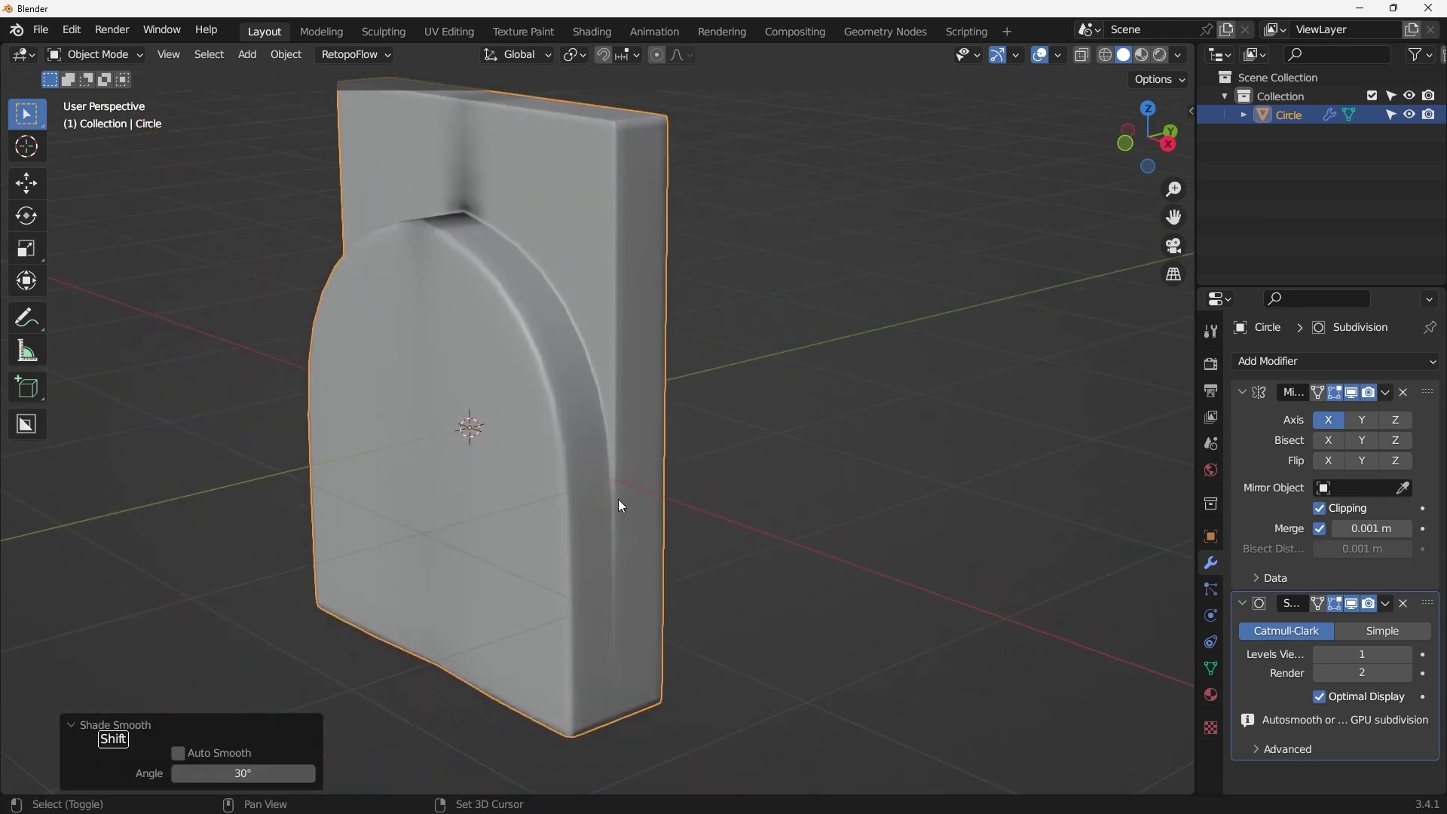
pyautogui.keyDown('shift'); pyautogui.moveTo(613, 521); pyautogui.dragTo(797, 547, button='middle'); pyautogui.keyUp('shift')
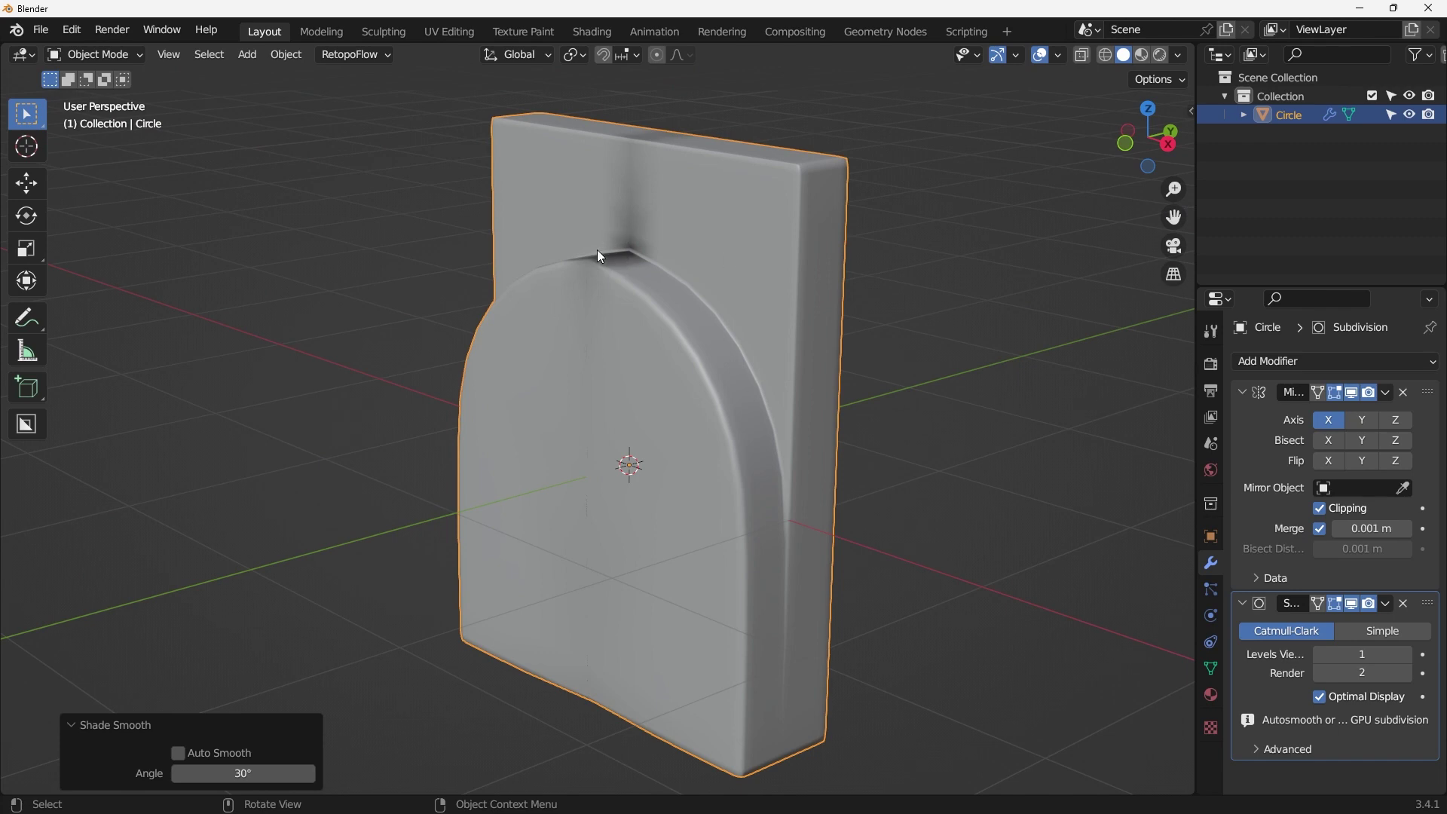
pyautogui.moveTo(601, 257); pyautogui.dragTo(579, 141, button='middle')
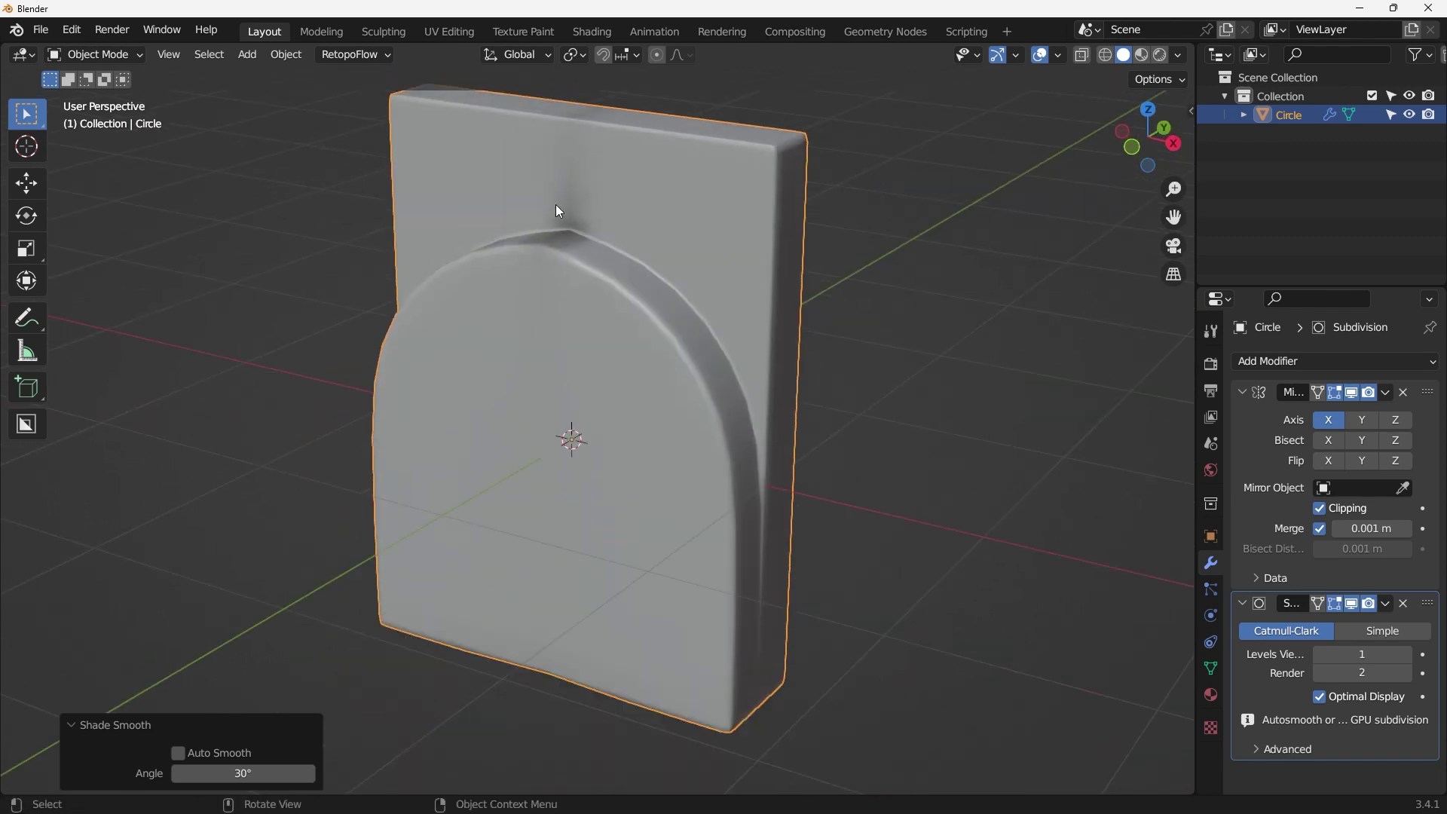
# Step: Enable X-ray in face editing and select the tall internal faces lying on the mirror plane
pyautogui.press('Tab')
pyautogui.scroll(-1, 587, 303)
pyautogui.keyDown('shift'); pyautogui.moveTo(587, 303); pyautogui.dragTo(413, 240, button='middle'); pyautogui.keyUp('shift')
pyautogui.hotkey('alt', 'z')
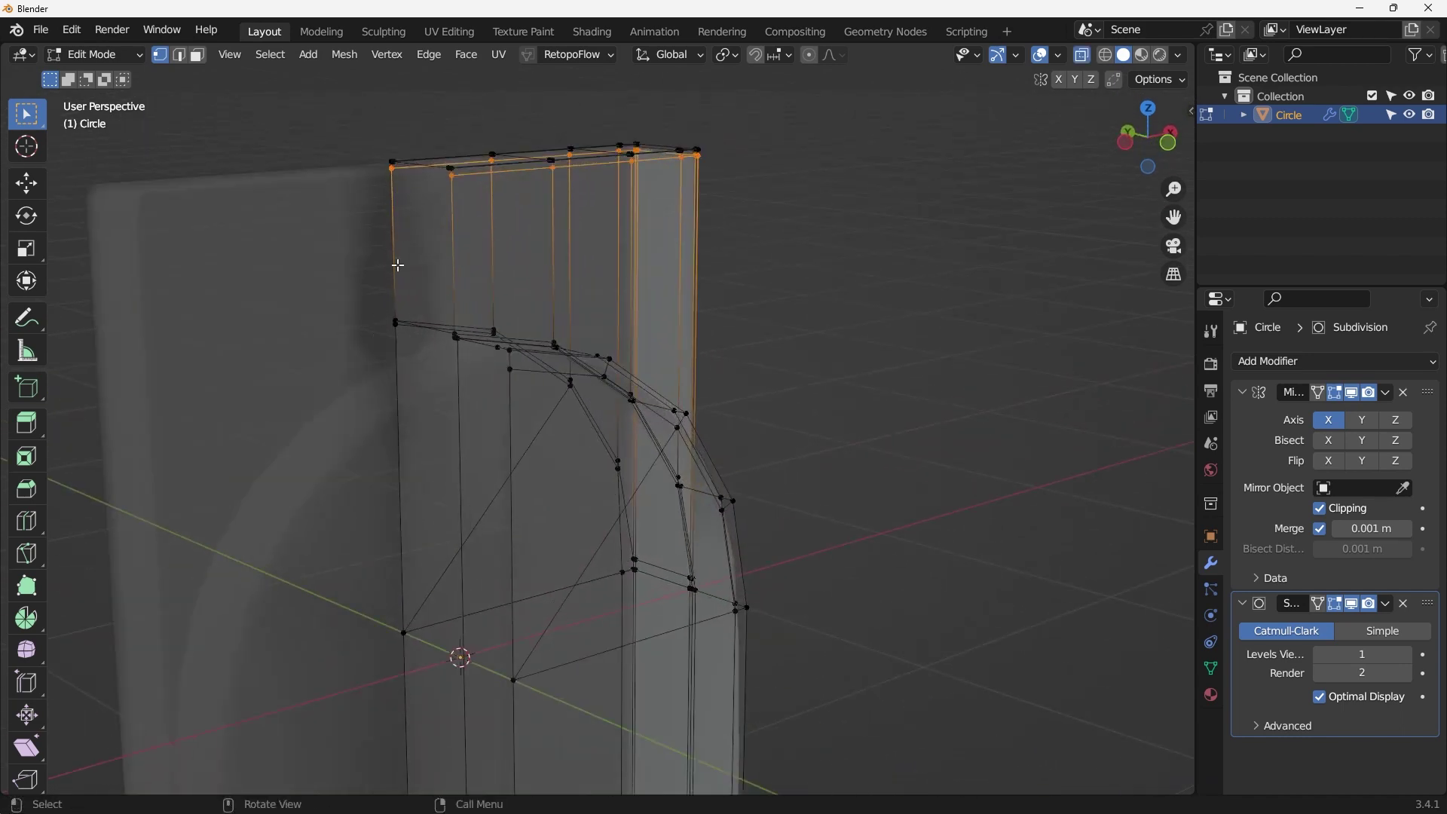
pyautogui.press('3')
pyautogui.moveTo(416, 275); pyautogui.dragTo(365, 395, button='middle')
pyautogui.scroll(4, 503, 510)
pyautogui.moveTo(503, 510); pyautogui.dragTo(523, 197, button='middle')
pyautogui.click(512, 461)
pyautogui.keyDown('shift'); pyautogui.click(441, 483); pyautogui.keyUp('shift')
pyautogui.scroll(-4, 473, 315)
pyautogui.scroll(4, 453, 362)
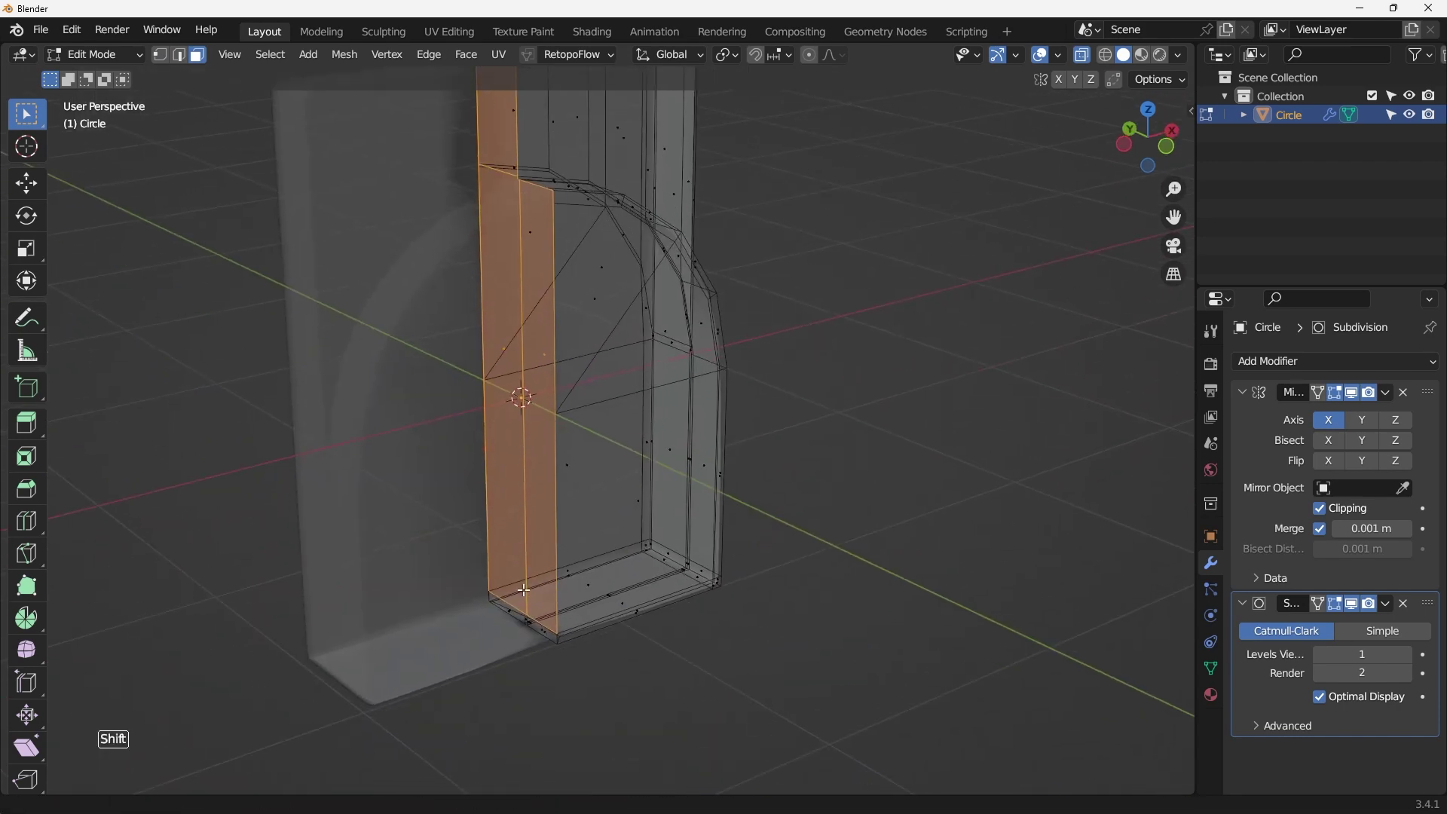
# Step: Try to extend the face selection into the small faces at the base of the mirror plane
pyautogui.keyDown('shift'); pyautogui.moveTo(524, 590); pyautogui.dragTo(517, 414, button='middle'); pyautogui.keyUp('shift')
pyautogui.scroll(6, 514, 419)
pyautogui.keyDown('shift'); pyautogui.moveTo(514, 425); pyautogui.dragTo(536, 444); pyautogui.keyUp('shift')
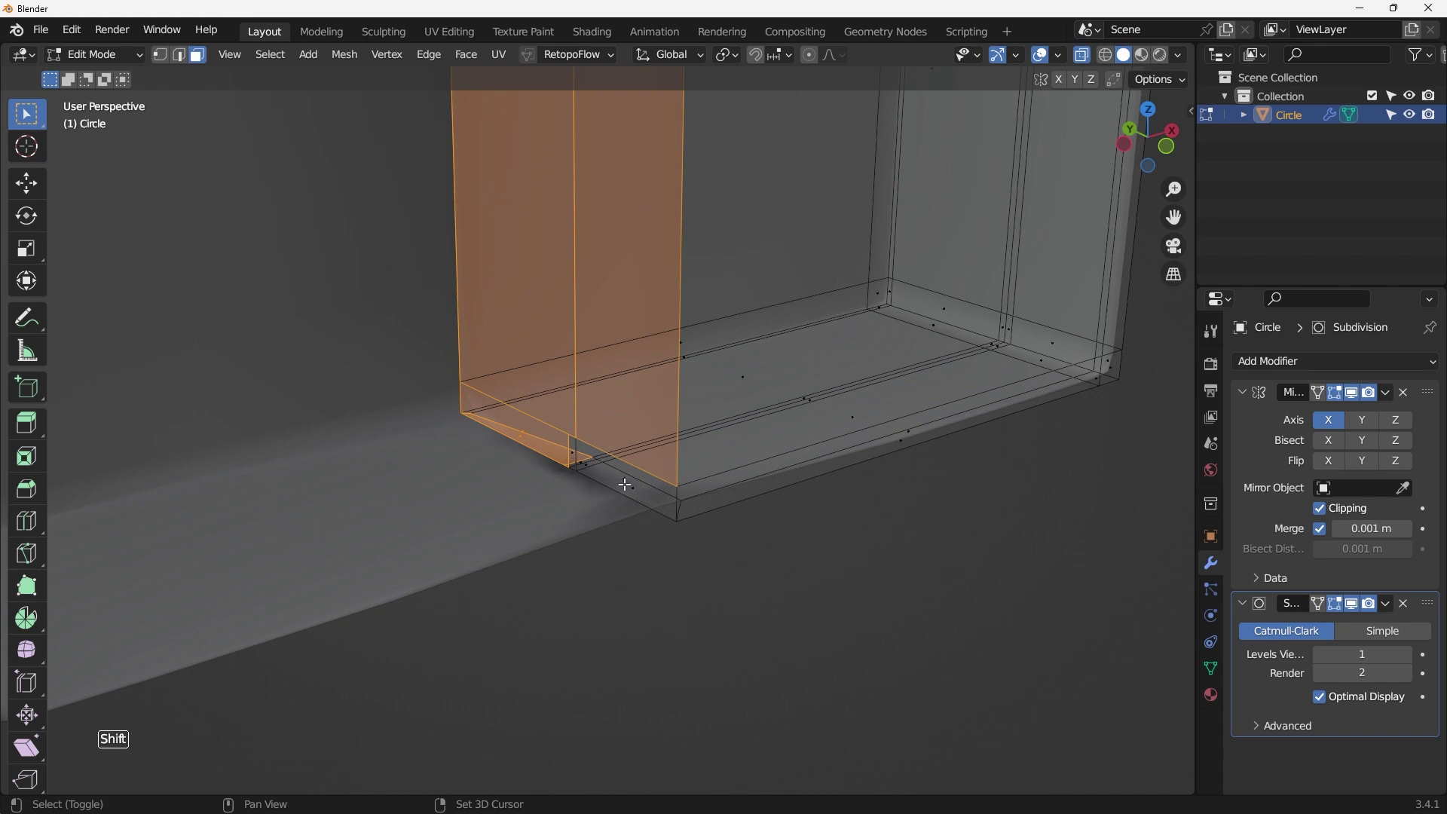
pyautogui.keyDown('shift'); pyautogui.moveTo(626, 485); pyautogui.dragTo(656, 468, button='middle'); pyautogui.keyUp('shift')
pyautogui.hotkey('ctrl', 'z')
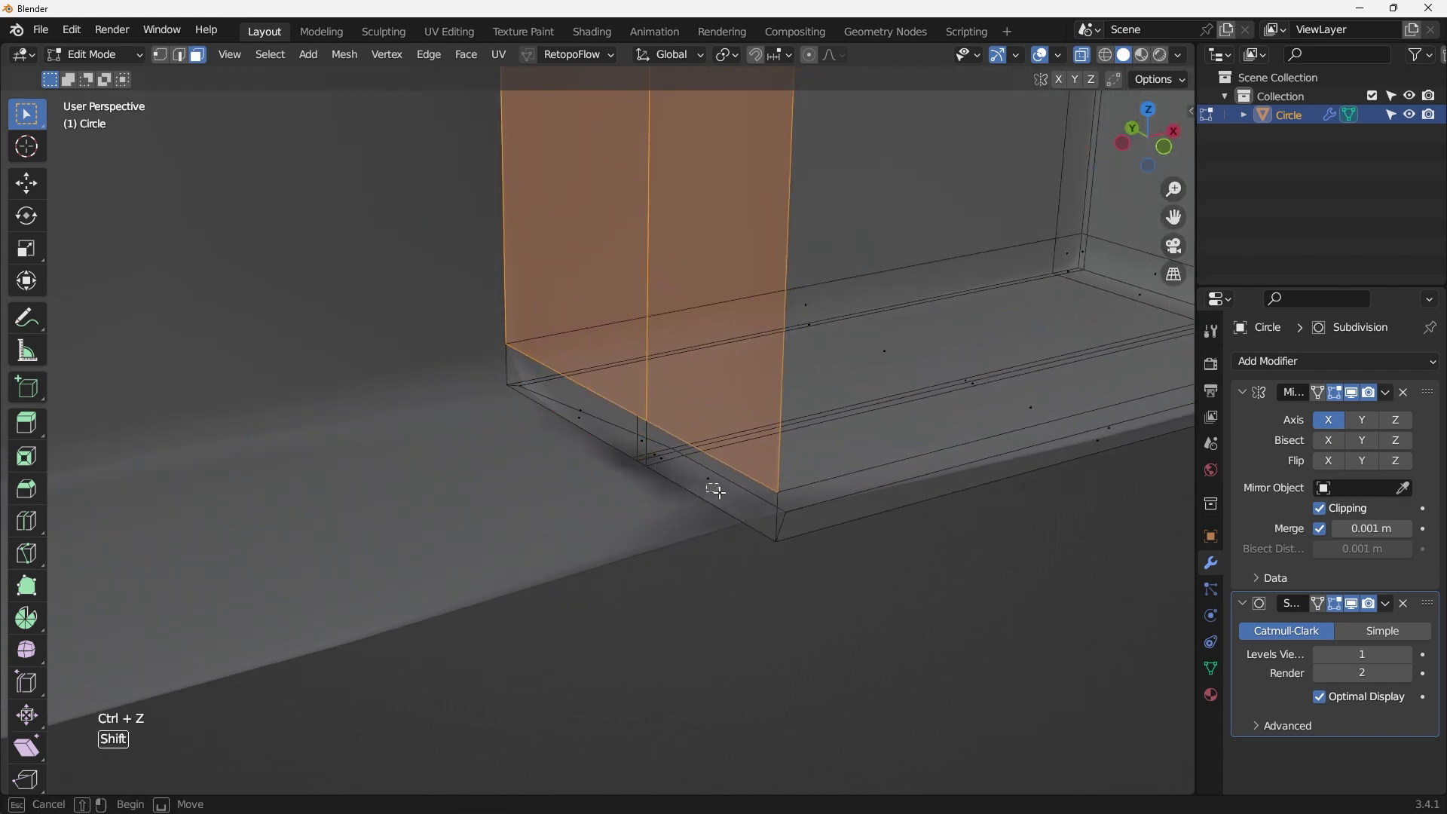
pyautogui.keyDown('shift'); pyautogui.click(706, 505); pyautogui.keyUp('shift')
pyautogui.hotkey('ctrl', 'z')
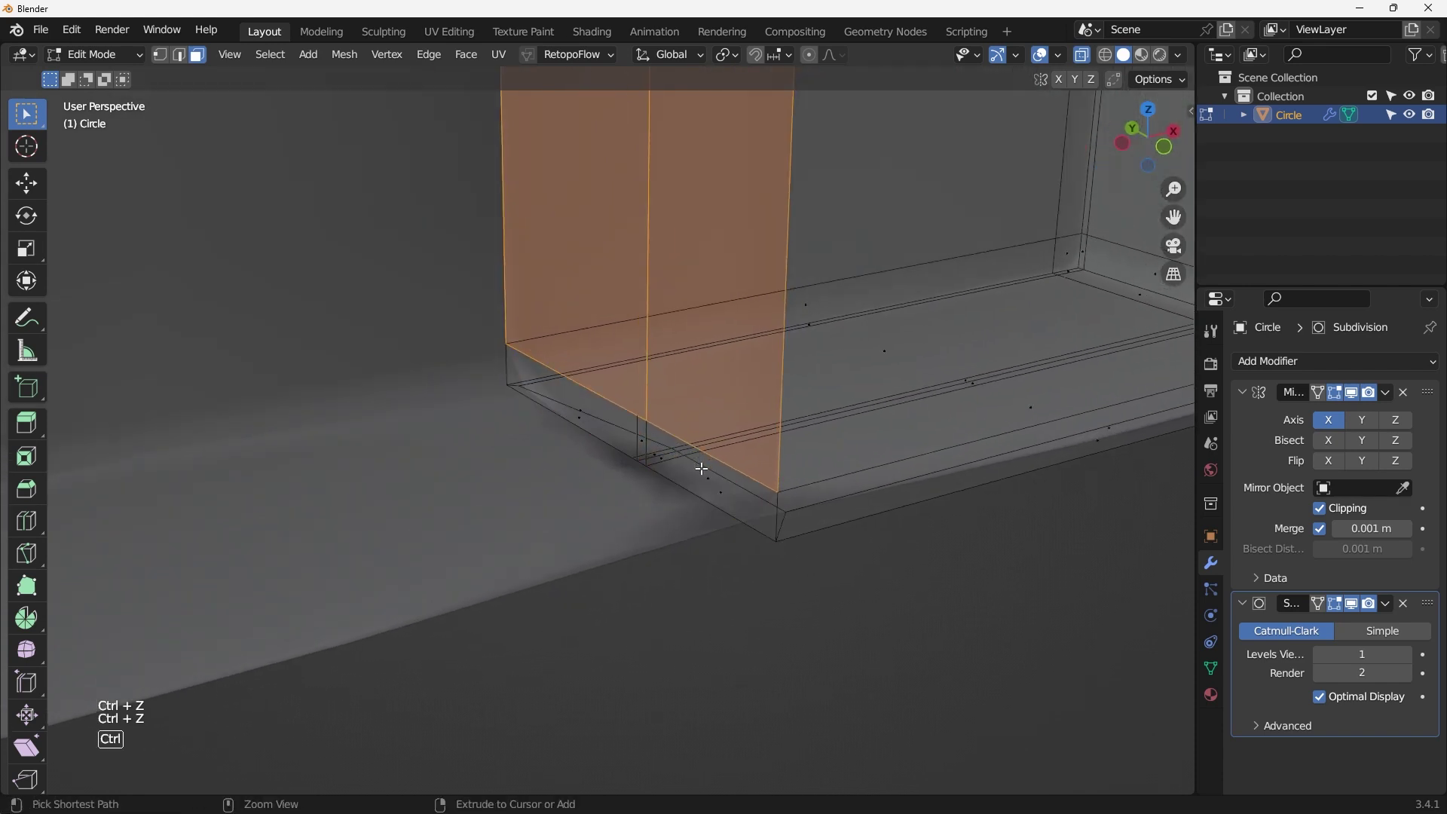
# Step: Add the small faces at the base of the mirror plane to the selection and delete all the selected internal faces
pyautogui.moveTo(705, 468); pyautogui.dragTo(673, 433, button='middle')
pyautogui.keyDown('shift'); pyautogui.moveTo(814, 633); pyautogui.dragTo(670, 480, button='middle'); pyautogui.keyUp('shift')
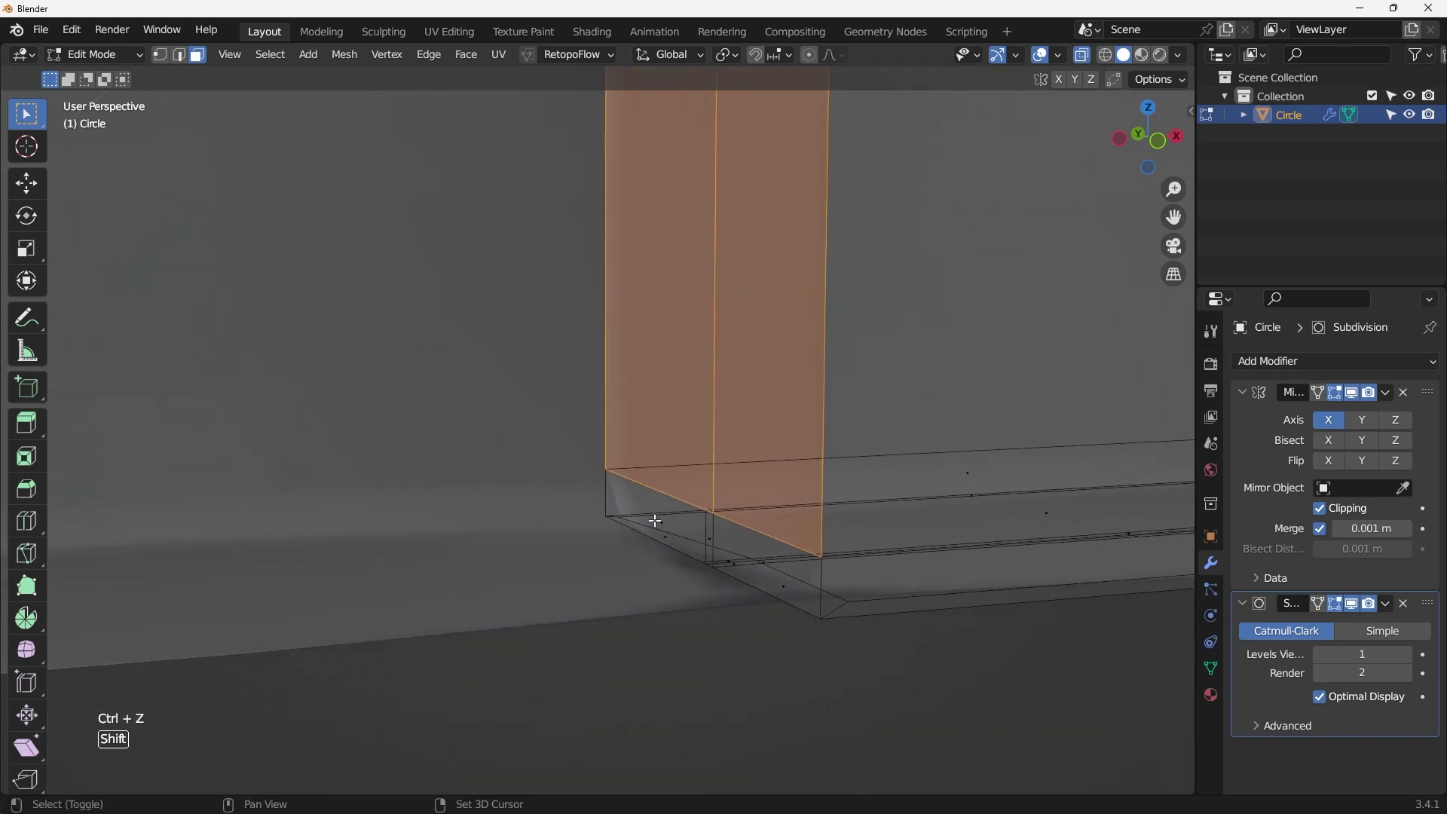
pyautogui.keyDown('shift'); pyautogui.click(694, 536); pyautogui.keyUp('shift')
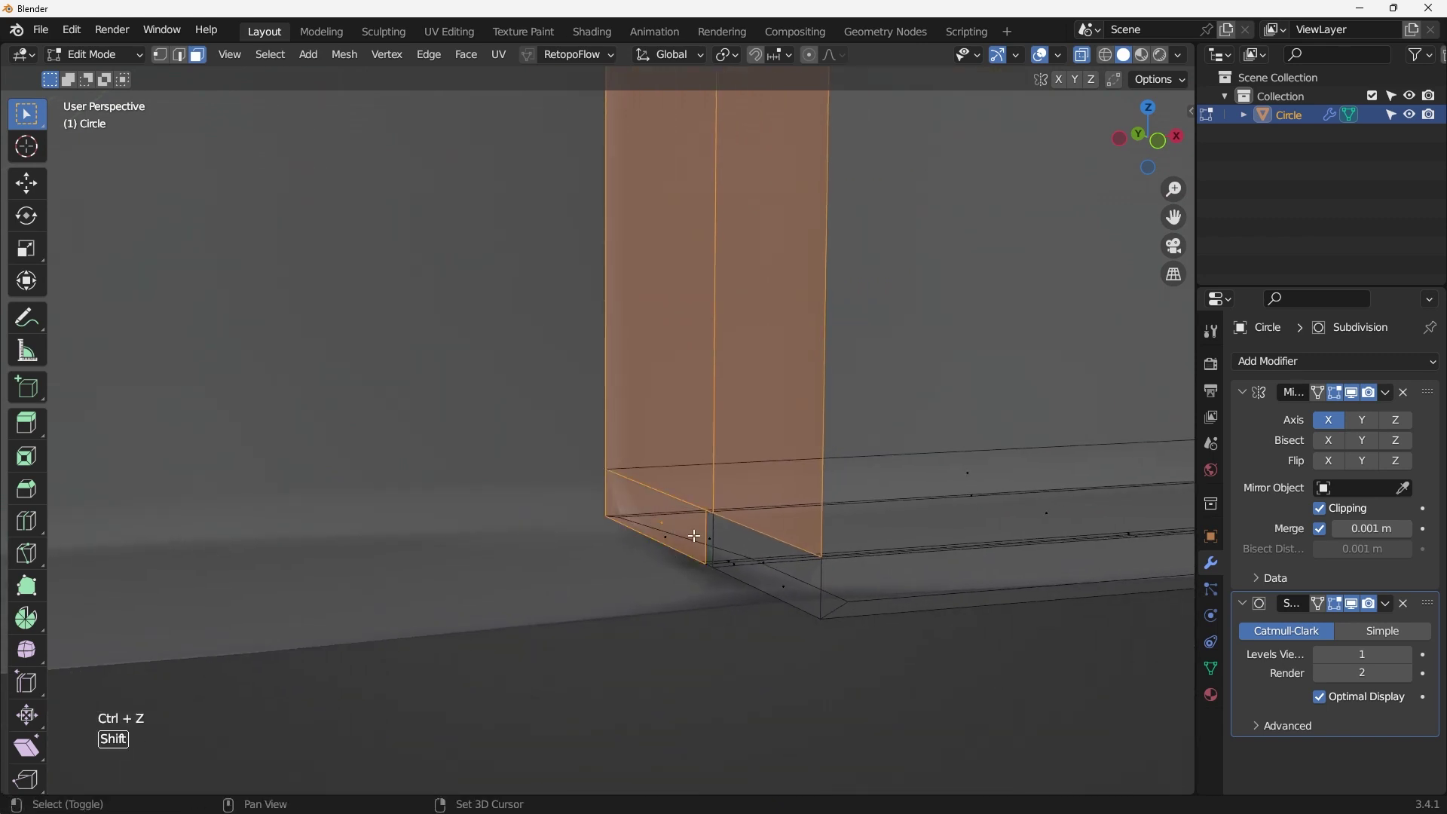
pyautogui.keyDown('shift'); pyautogui.click(768, 564); pyautogui.keyUp('shift')
pyautogui.moveTo(706, 540); pyautogui.dragTo(335, 572, button='middle')
pyautogui.keyDown('shift'); pyautogui.click(295, 554); pyautogui.keyUp('shift')
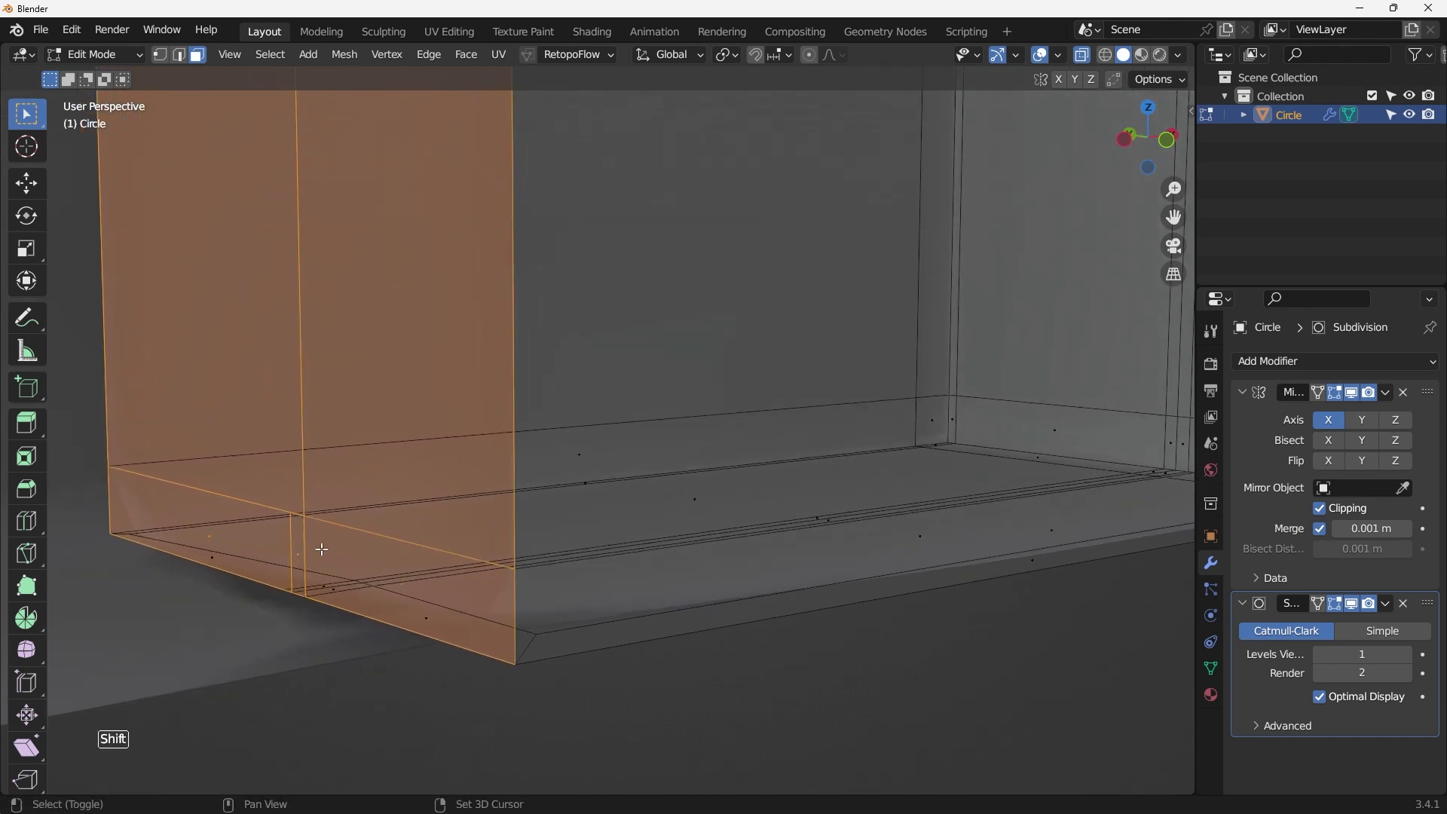
pyautogui.press('x')
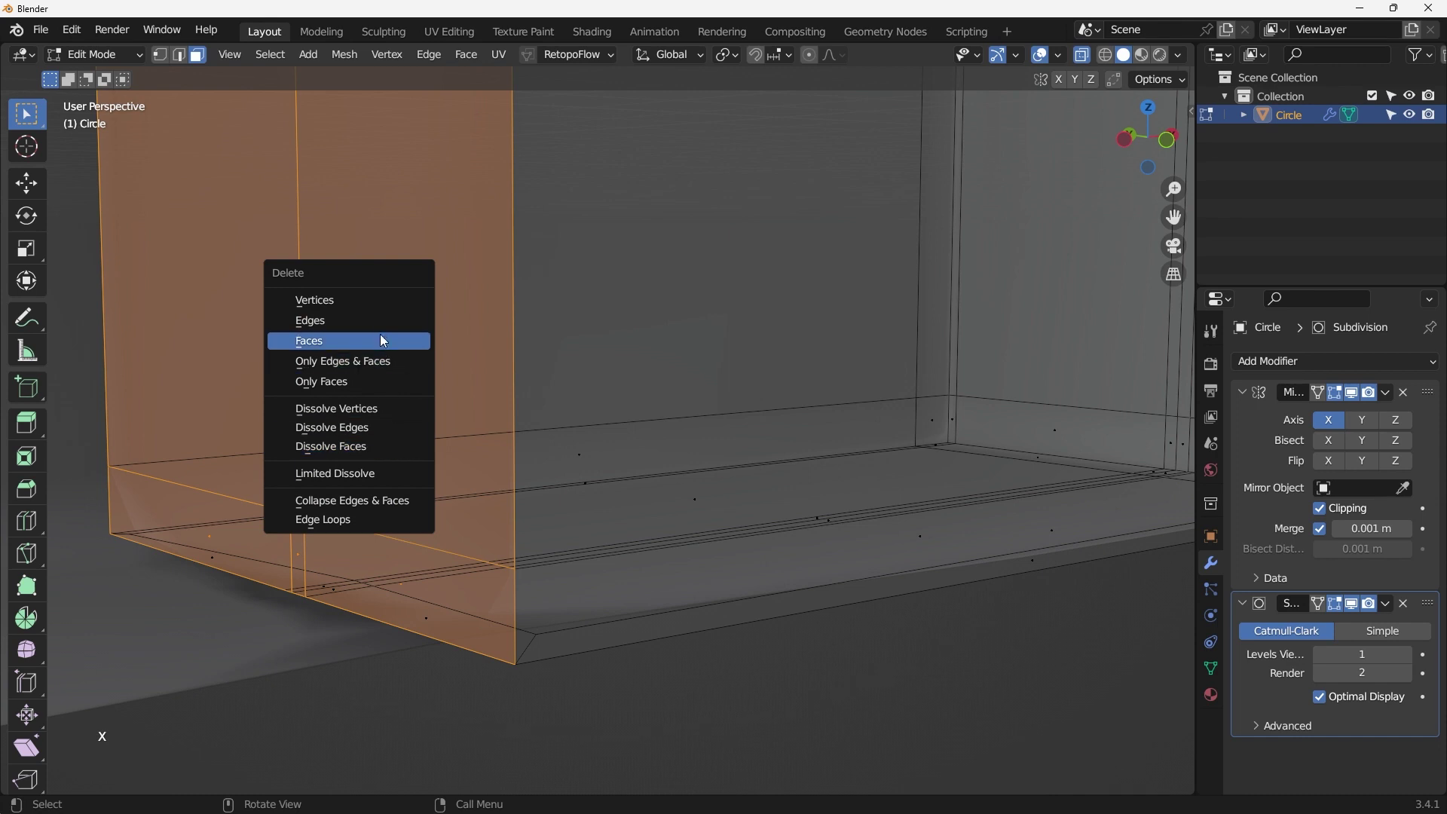
pyautogui.click(380, 340)
pyautogui.scroll(-5, 401, 345)
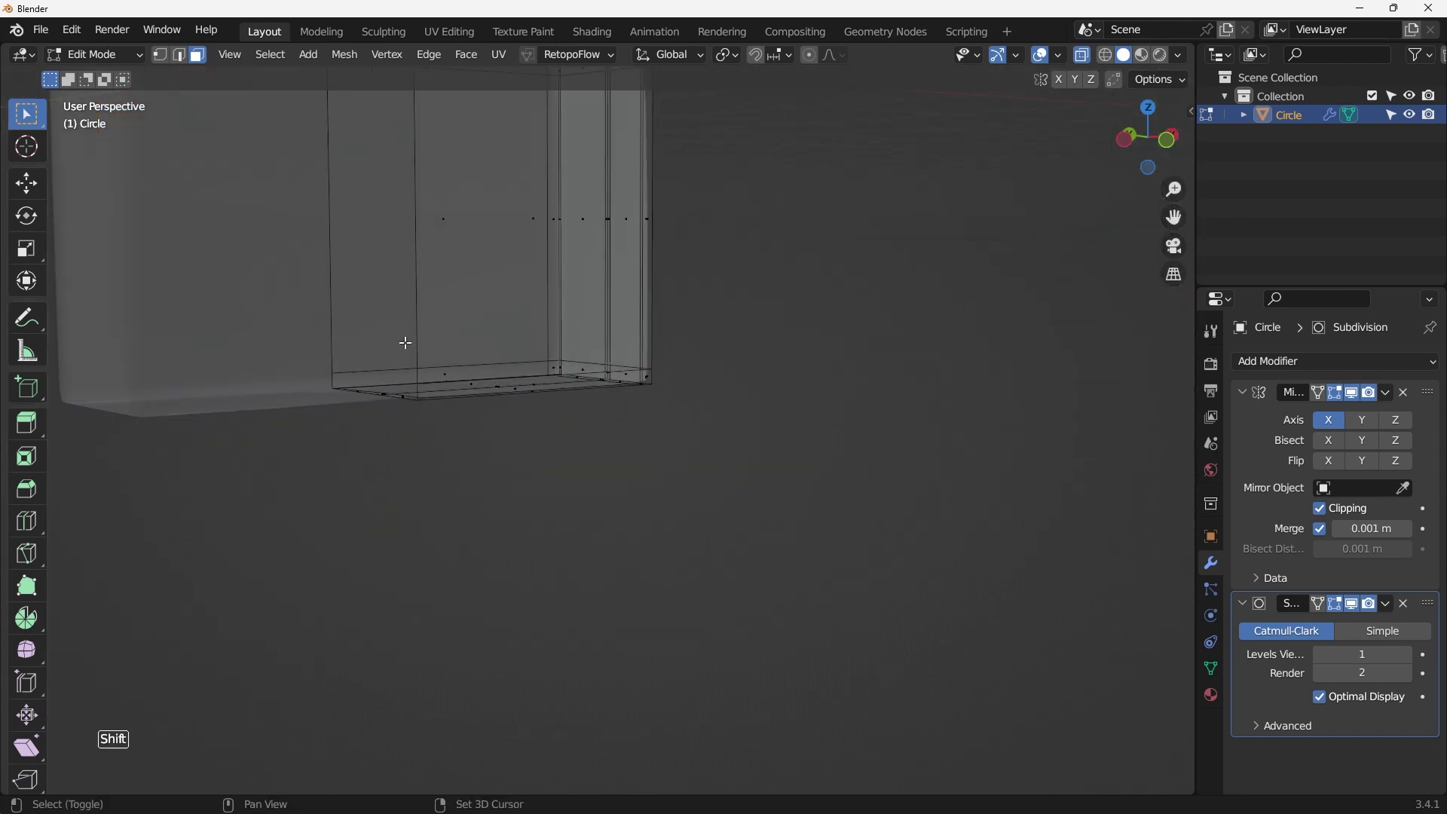
pyautogui.scroll(-6, 406, 343)
# Step: Inspect the smoothed panel and arch in object mode and set the Subdivision modifier's viewport level to 2
pyautogui.press('Tab')
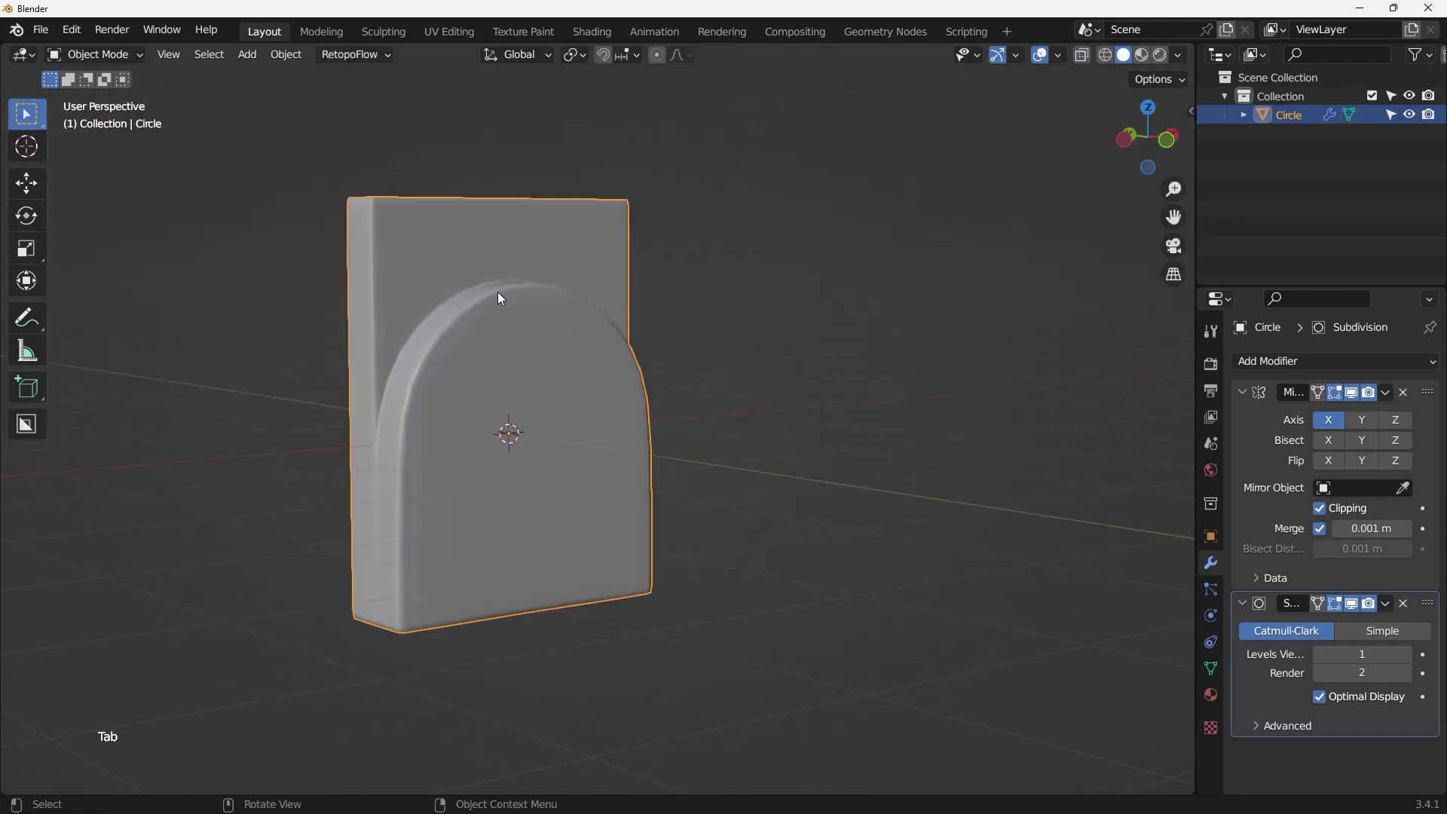
pyautogui.scroll(2, 536, 273)
pyautogui.moveTo(536, 274); pyautogui.dragTo(409, 300, button='middle')
pyautogui.scroll(-3, 574, 314)
pyautogui.keyDown('shift'); pyautogui.moveTo(709, 373); pyautogui.dragTo(588, 383, button='middle'); pyautogui.keyUp('shift')
pyautogui.moveTo(626, 396); pyautogui.dragTo(719, 472, button='middle')
pyautogui.scroll(2, 719, 472)
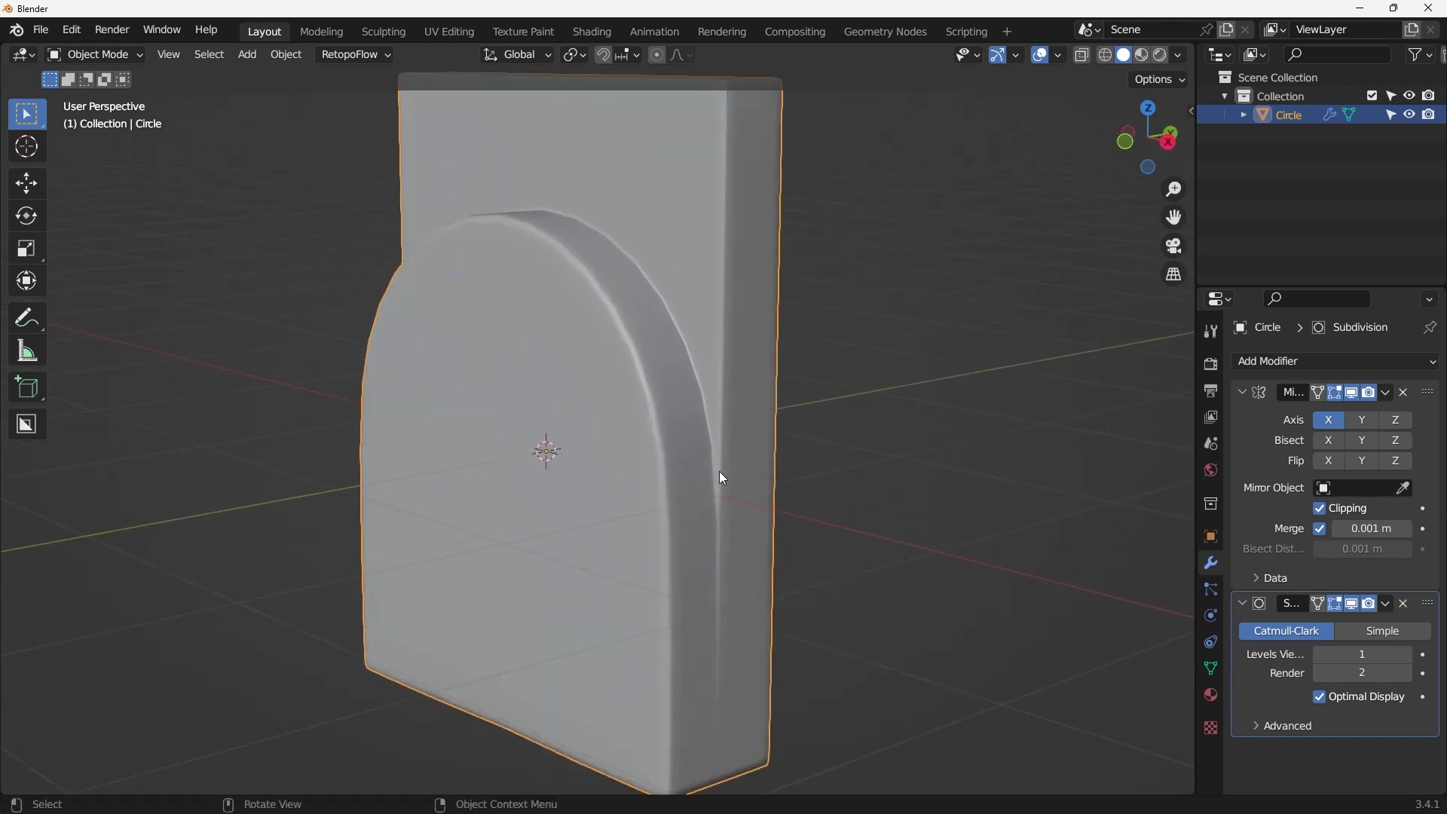
pyautogui.click(1407, 654)
pyautogui.keyDown('shift'); pyautogui.moveTo(664, 403); pyautogui.dragTo(546, 362, button='middle'); pyautogui.keyUp('shift')
# Step: Slide the support edge loop on the arch's curved side toward its front rim by a factor of about 0.522, and check the shading
pyautogui.press('Tab')
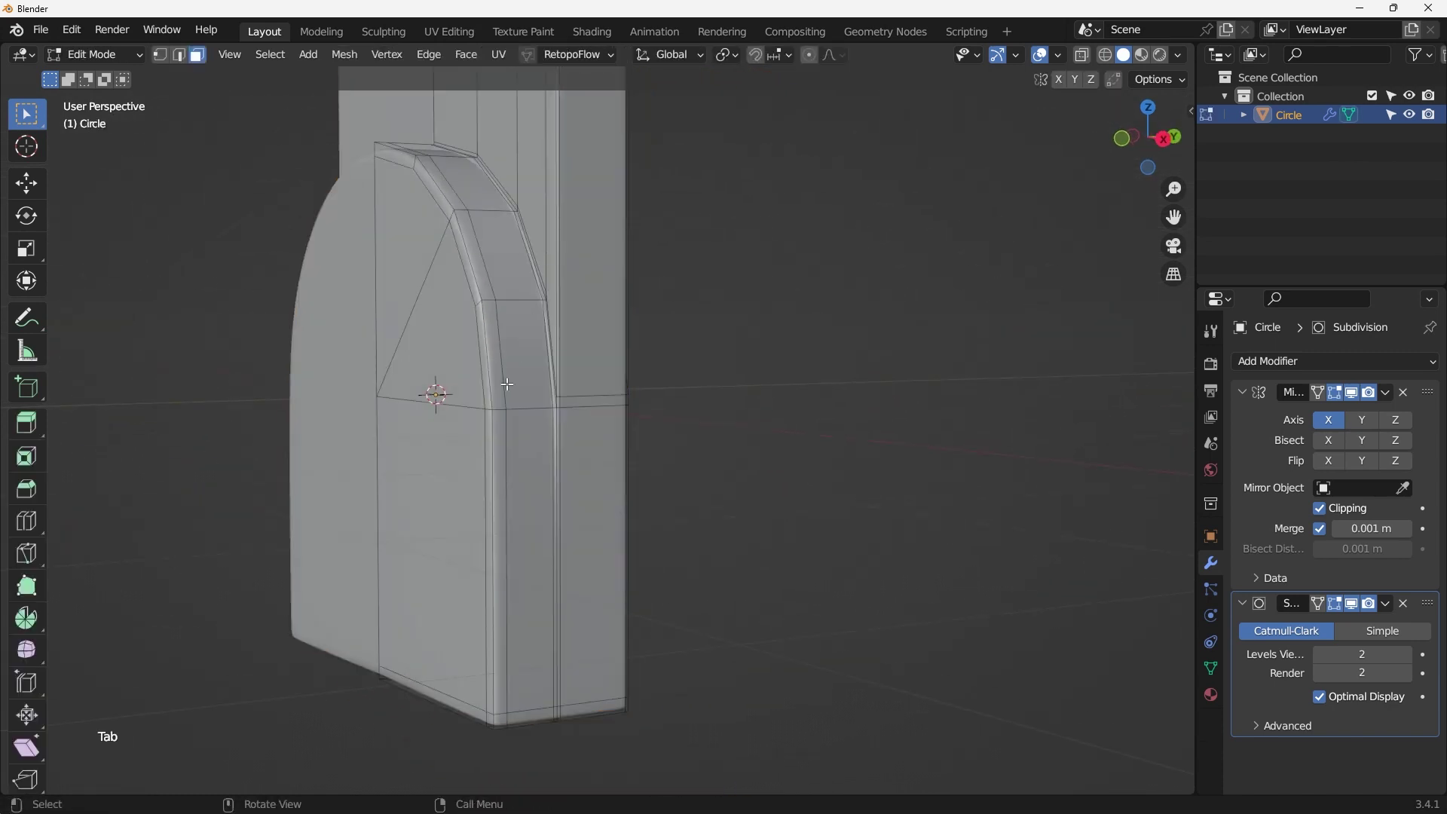
pyautogui.keyDown('alt'); pyautogui.click(509, 390); pyautogui.keyUp('alt')
pyautogui.click(511, 368)
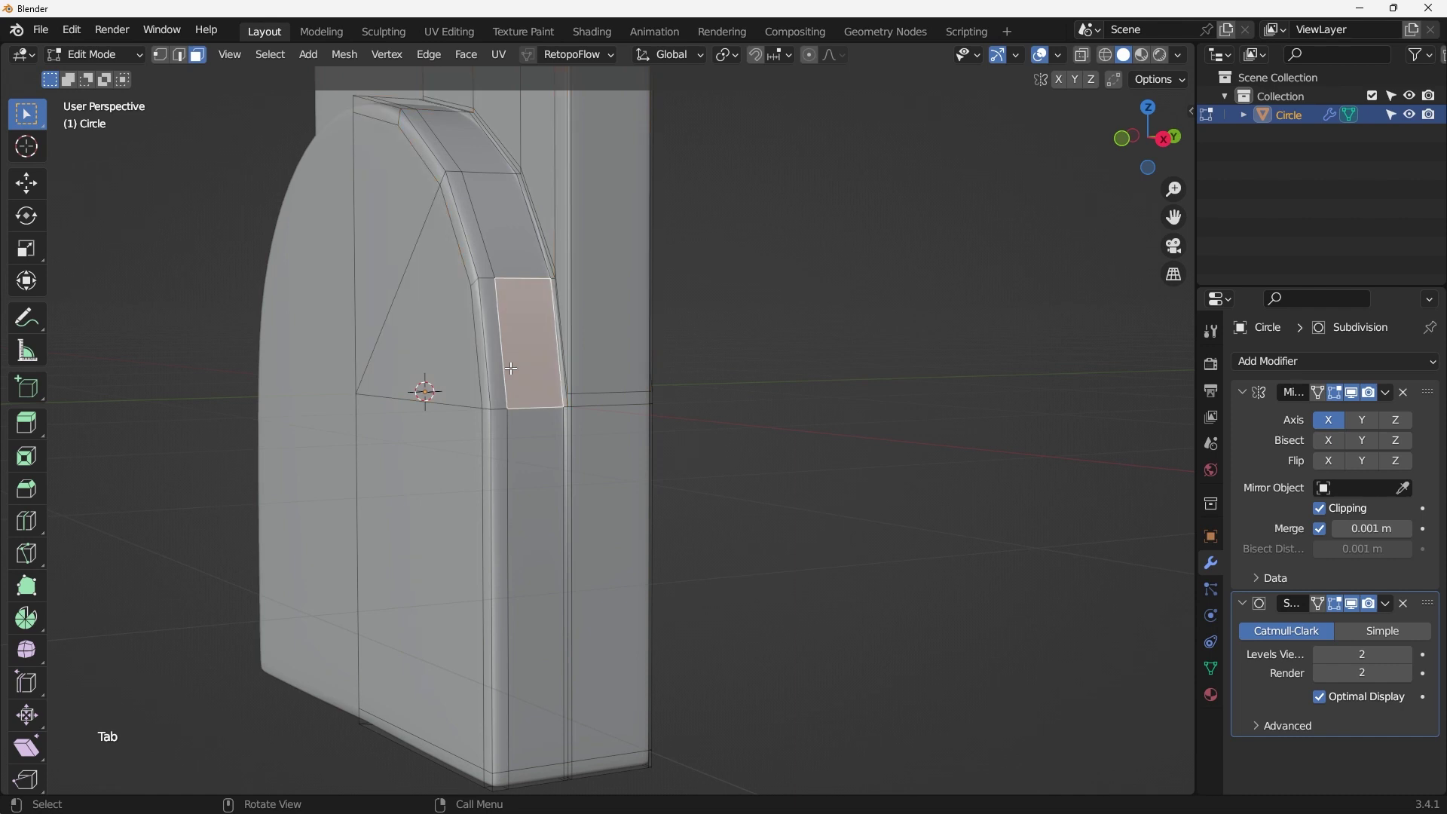
pyautogui.press('2')
pyautogui.keyDown('alt'); pyautogui.click(505, 364); pyautogui.keyUp('alt')
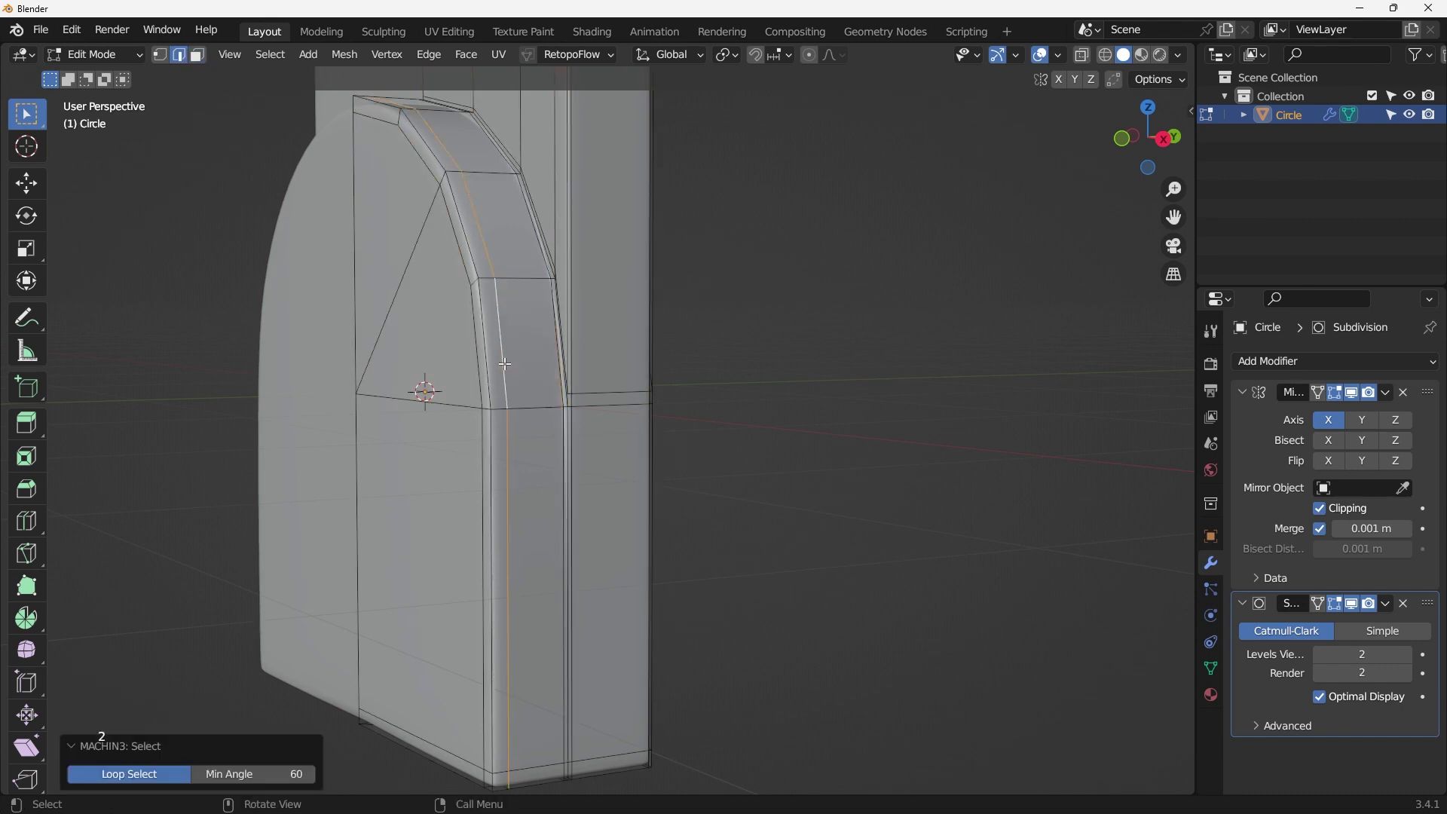
pyautogui.press('g')
pyautogui.press('g')
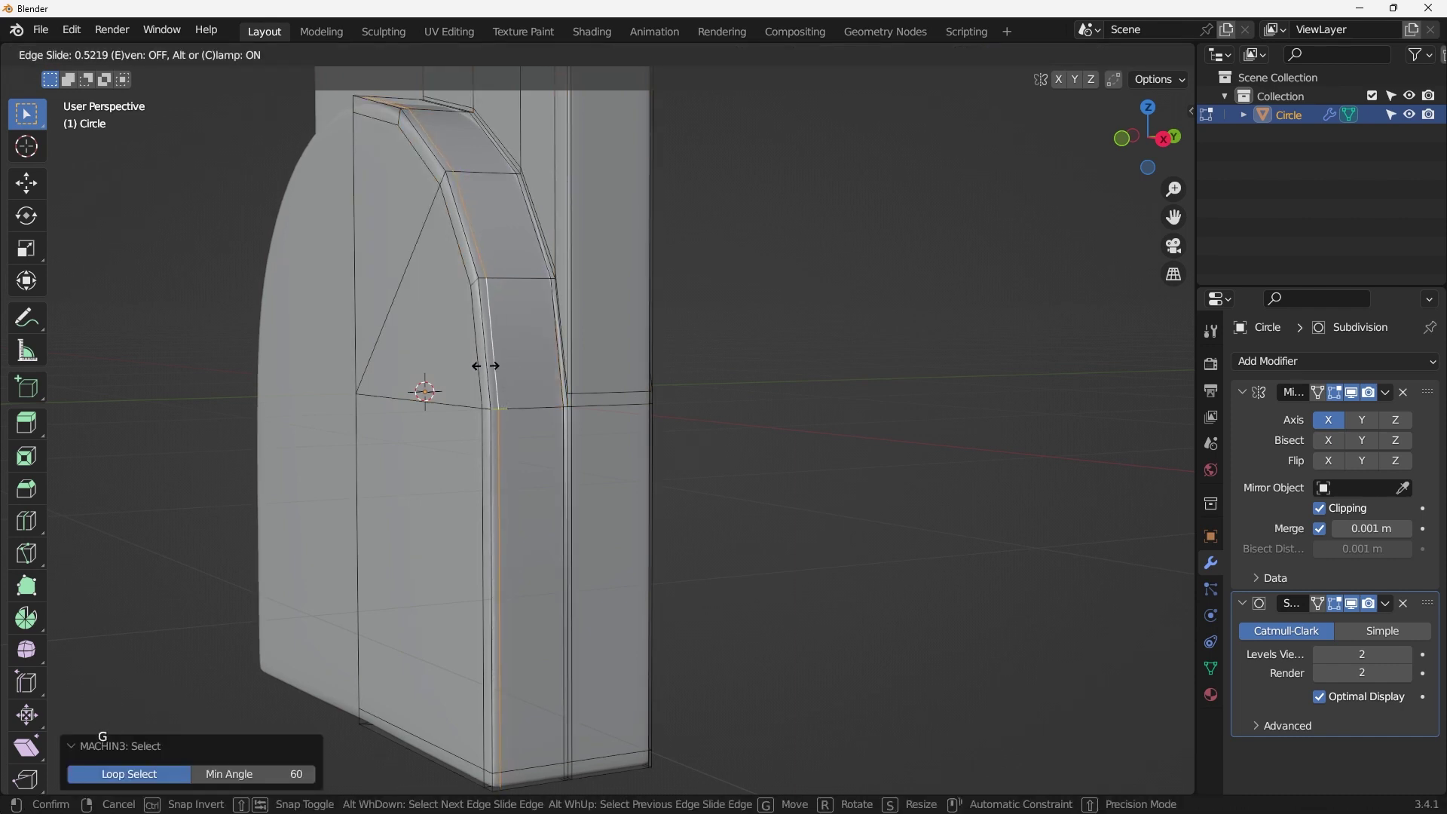
pyautogui.click(478, 372)
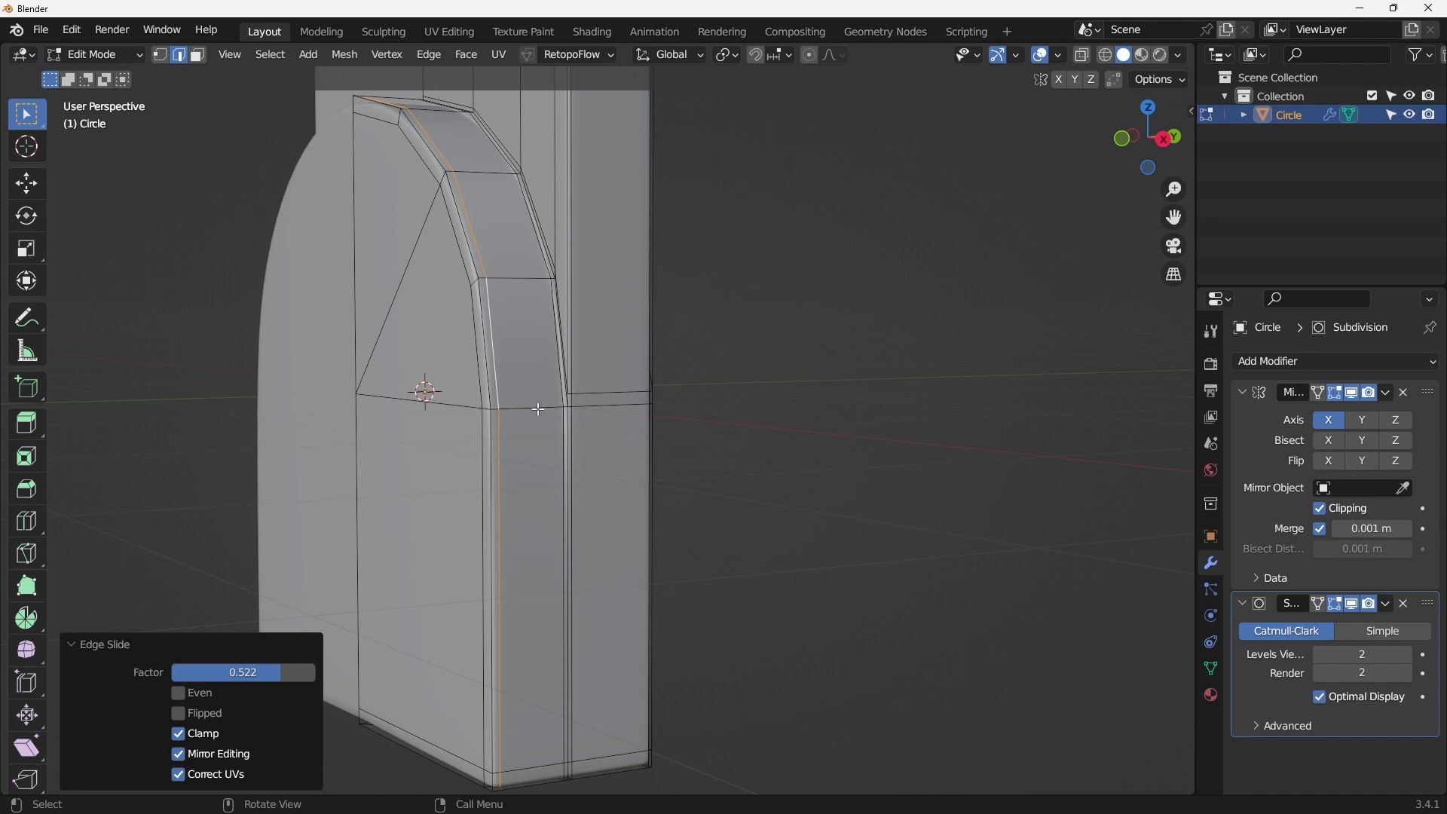
pyautogui.scroll(3, 574, 425)
pyautogui.press('Tab')
pyautogui.scroll(-4, 573, 411)
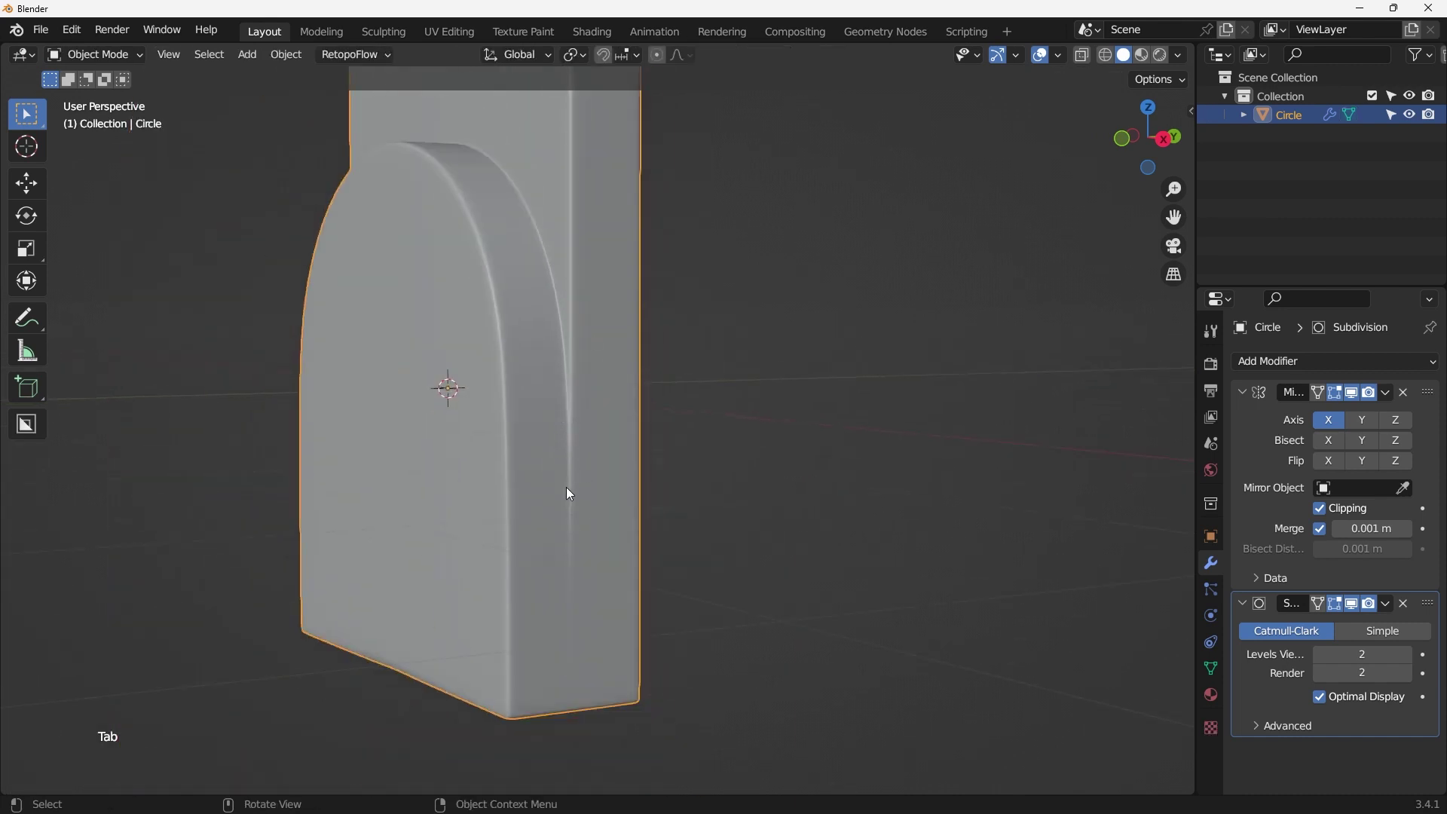
pyautogui.moveTo(570, 494); pyautogui.dragTo(578, 530, button='middle')
pyautogui.scroll(4, 578, 526)
# Step: Select the vertices of the short horizontal edge just above the arch junction on the panel's outer side and slide them upward
pyautogui.press('Tab')
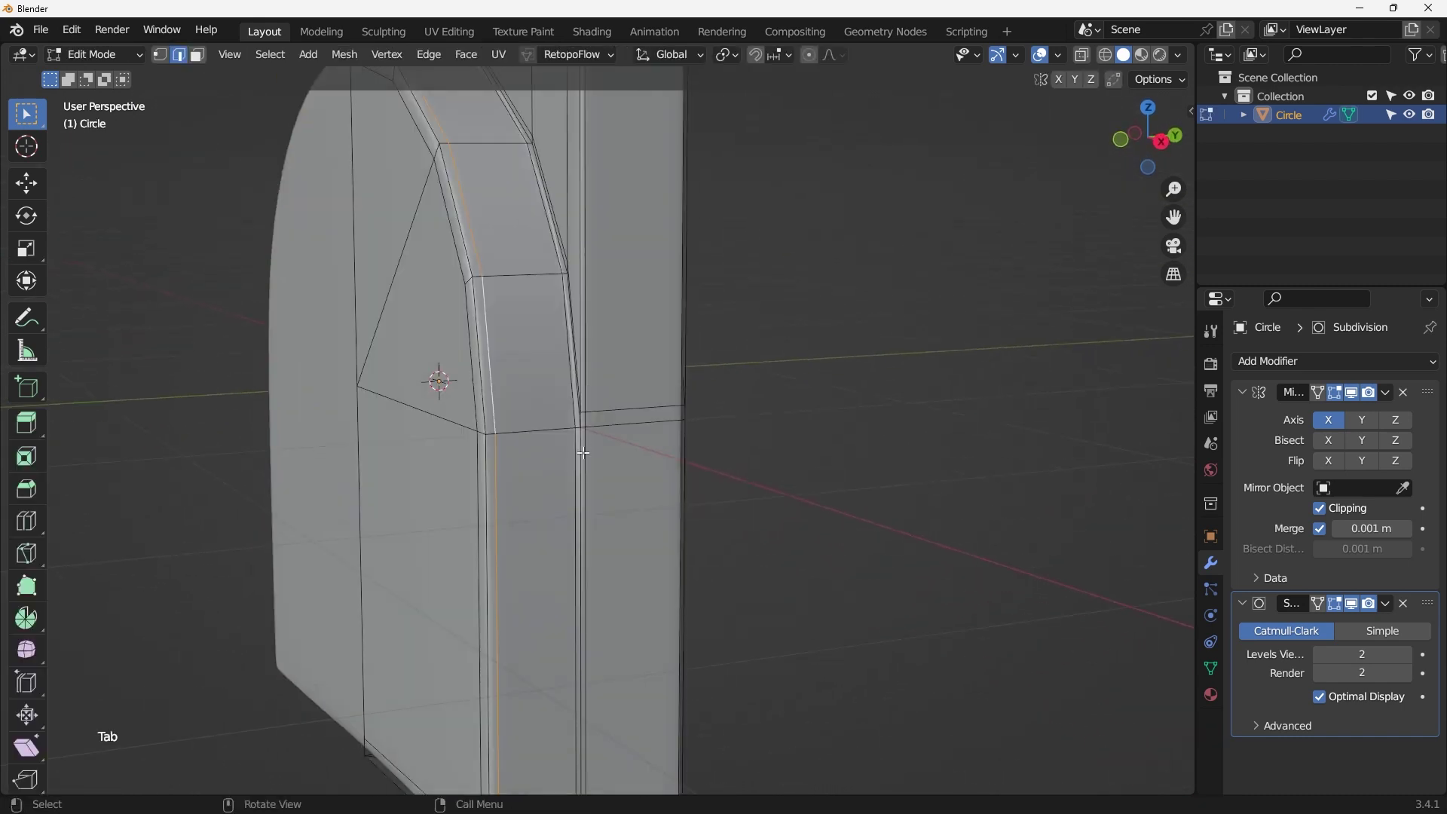
pyautogui.moveTo(584, 453); pyautogui.dragTo(550, 392, button='middle')
pyautogui.press('1')
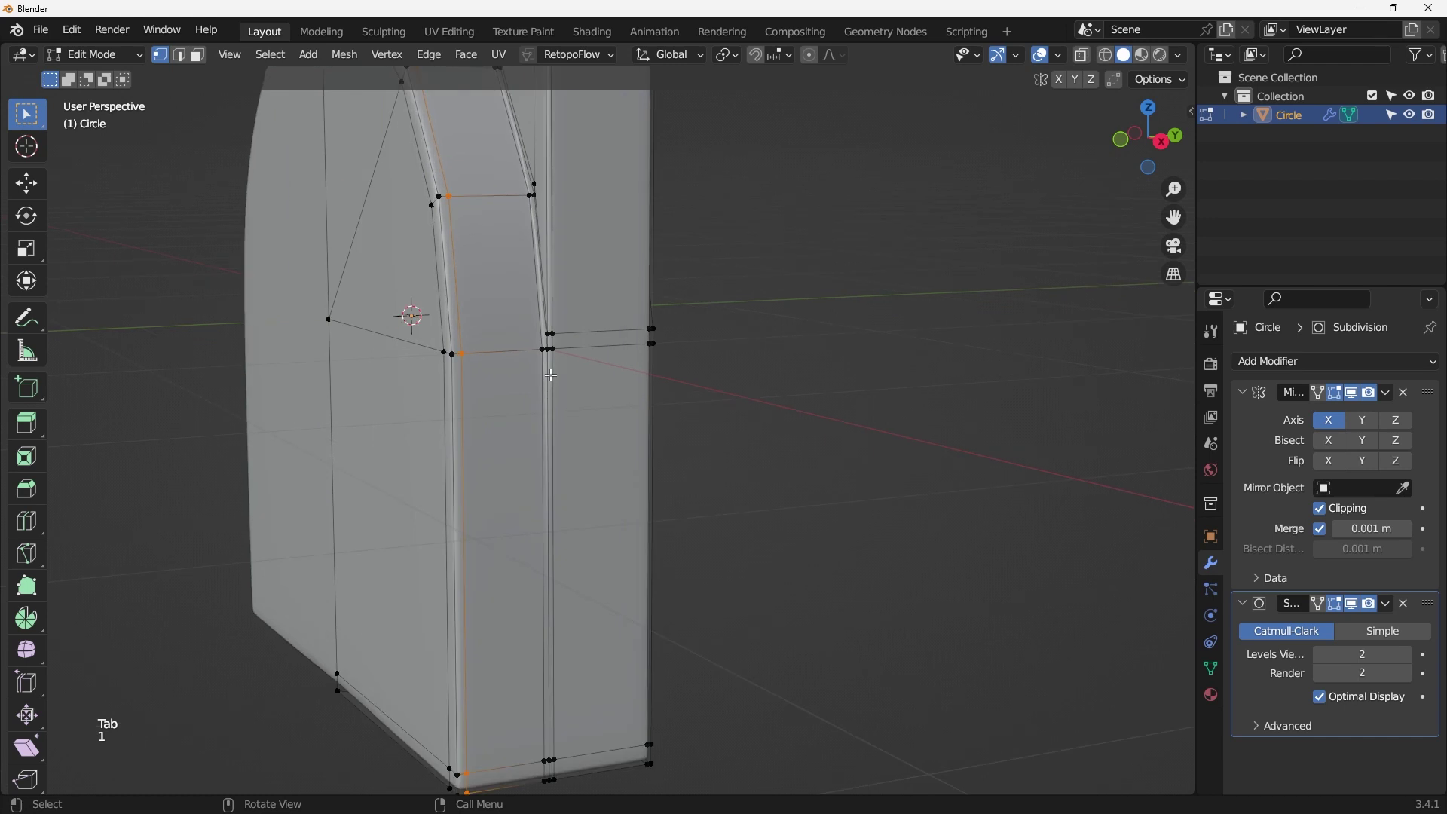
pyautogui.scroll(6, 551, 376)
pyautogui.keyDown('shift'); pyautogui.moveTo(534, 331); pyautogui.dragTo(536, 450, button='middle'); pyautogui.keyUp('shift')
pyautogui.scroll(-2, 512, 452)
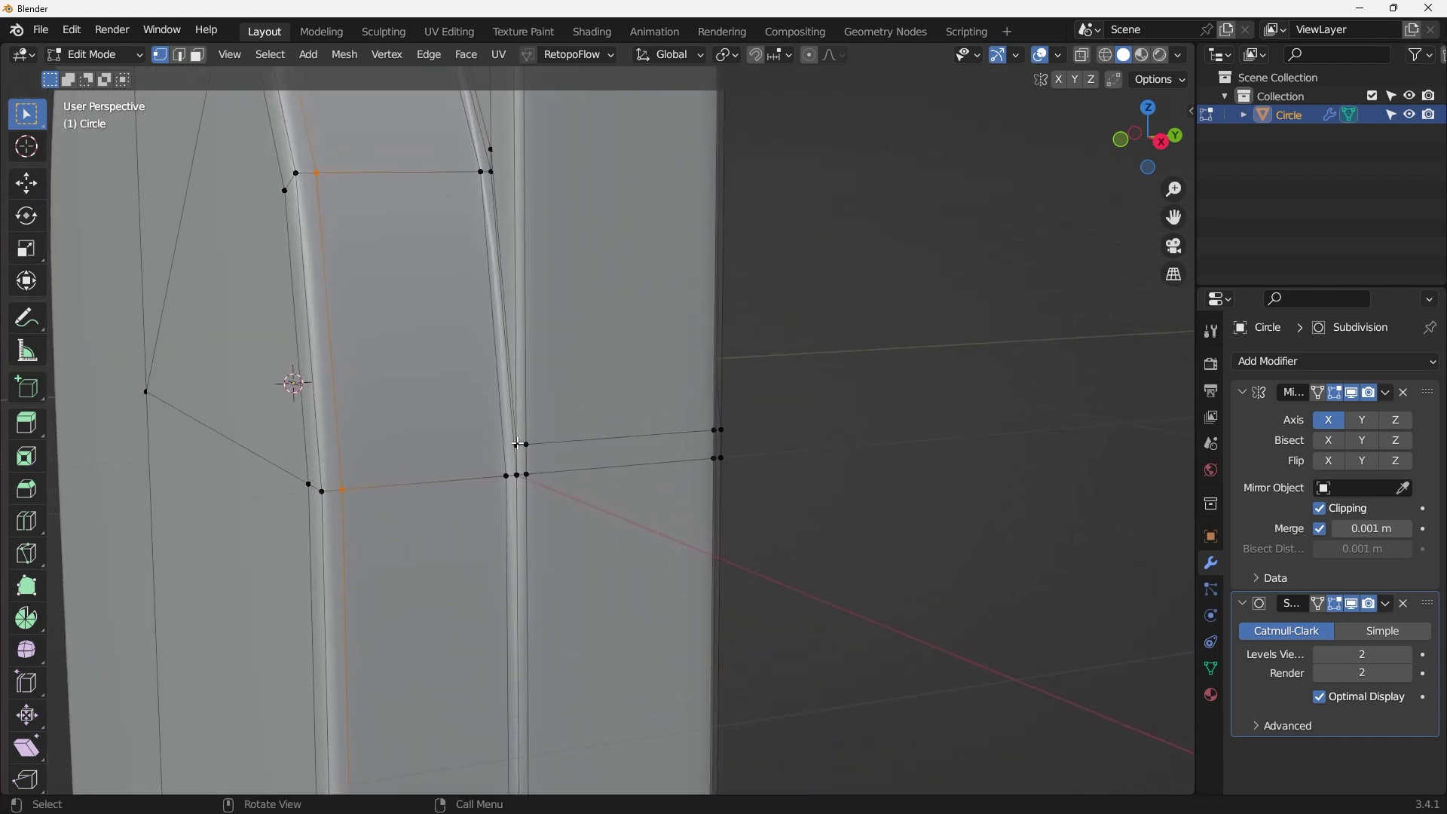
pyautogui.click(518, 444)
pyautogui.keyDown('shift'); pyautogui.click(717, 429); pyautogui.keyUp('shift')
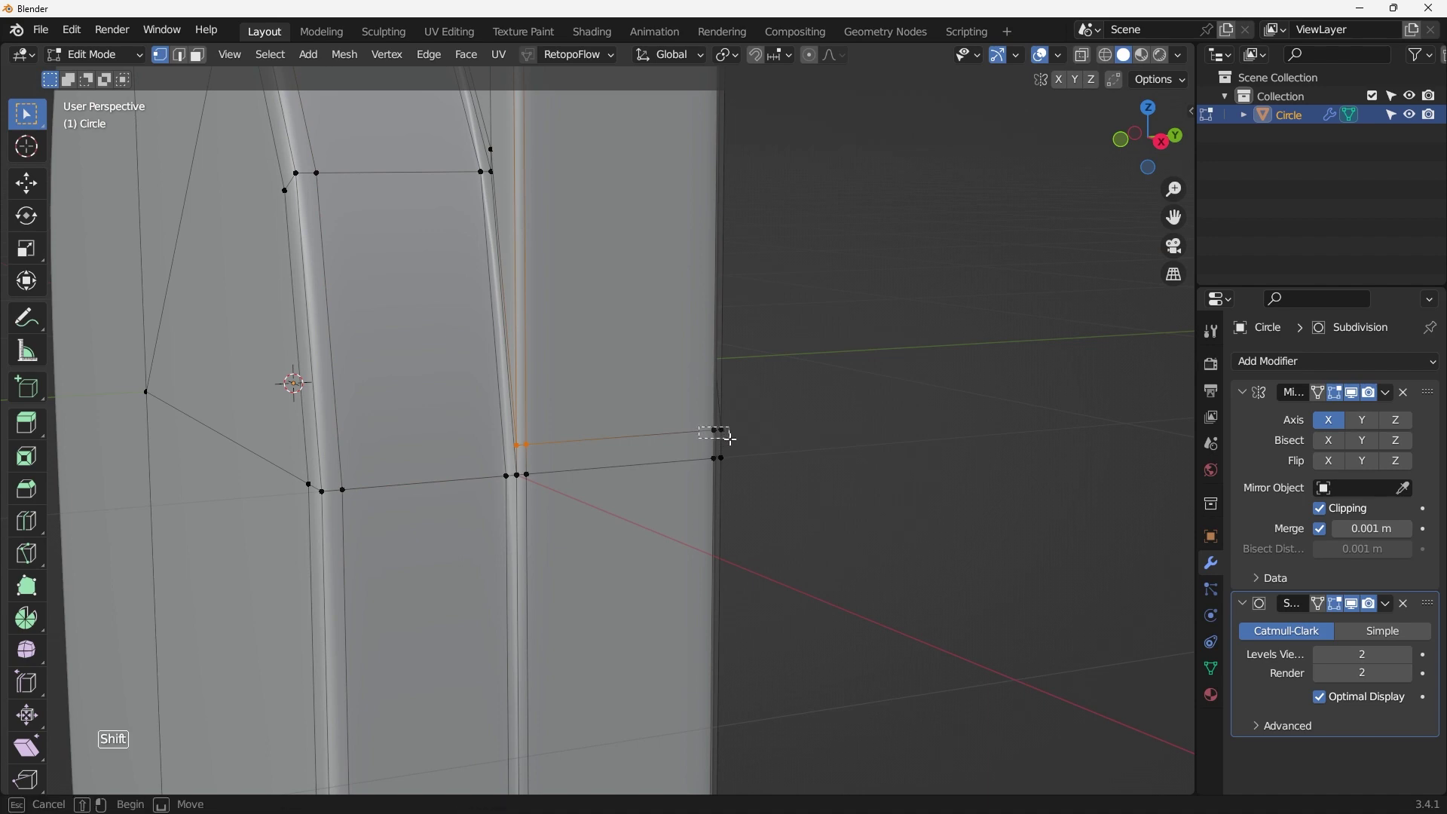
pyautogui.moveTo(552, 471); pyautogui.dragTo(593, 480, button='middle')
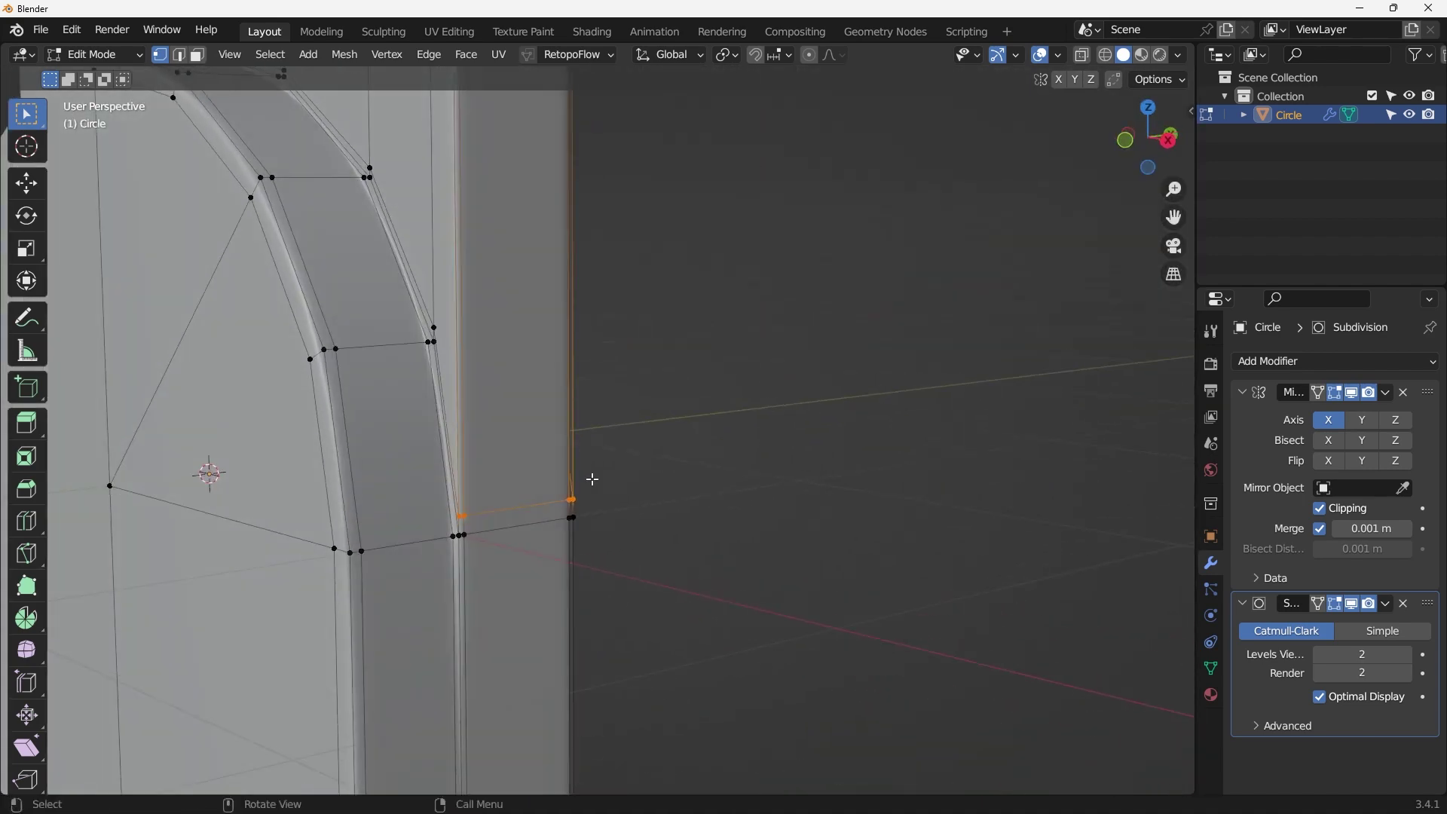
pyautogui.press('g')
pyautogui.press('g')
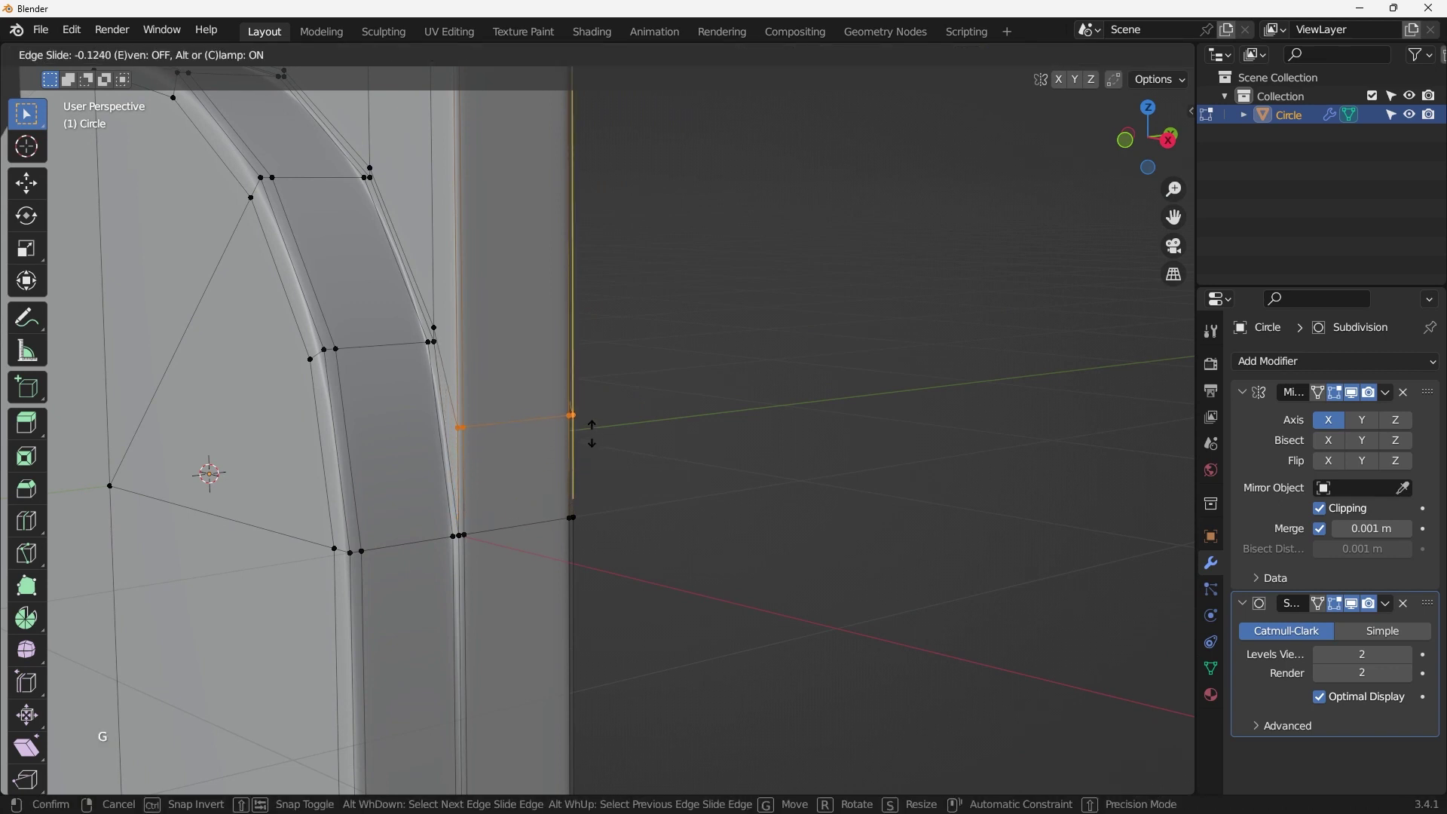
pyautogui.click(592, 428)
# Step: Examine the shading and topology along the narrow vertical seam below the arch junction, in both object and vertex editing
pyautogui.moveTo(493, 407); pyautogui.dragTo(567, 523, button='middle')
pyautogui.press('Tab')
pyautogui.click(591, 431)
pyautogui.scroll(2, 573, 438)
pyautogui.moveTo(573, 438); pyautogui.dragTo(526, 398, button='middle')
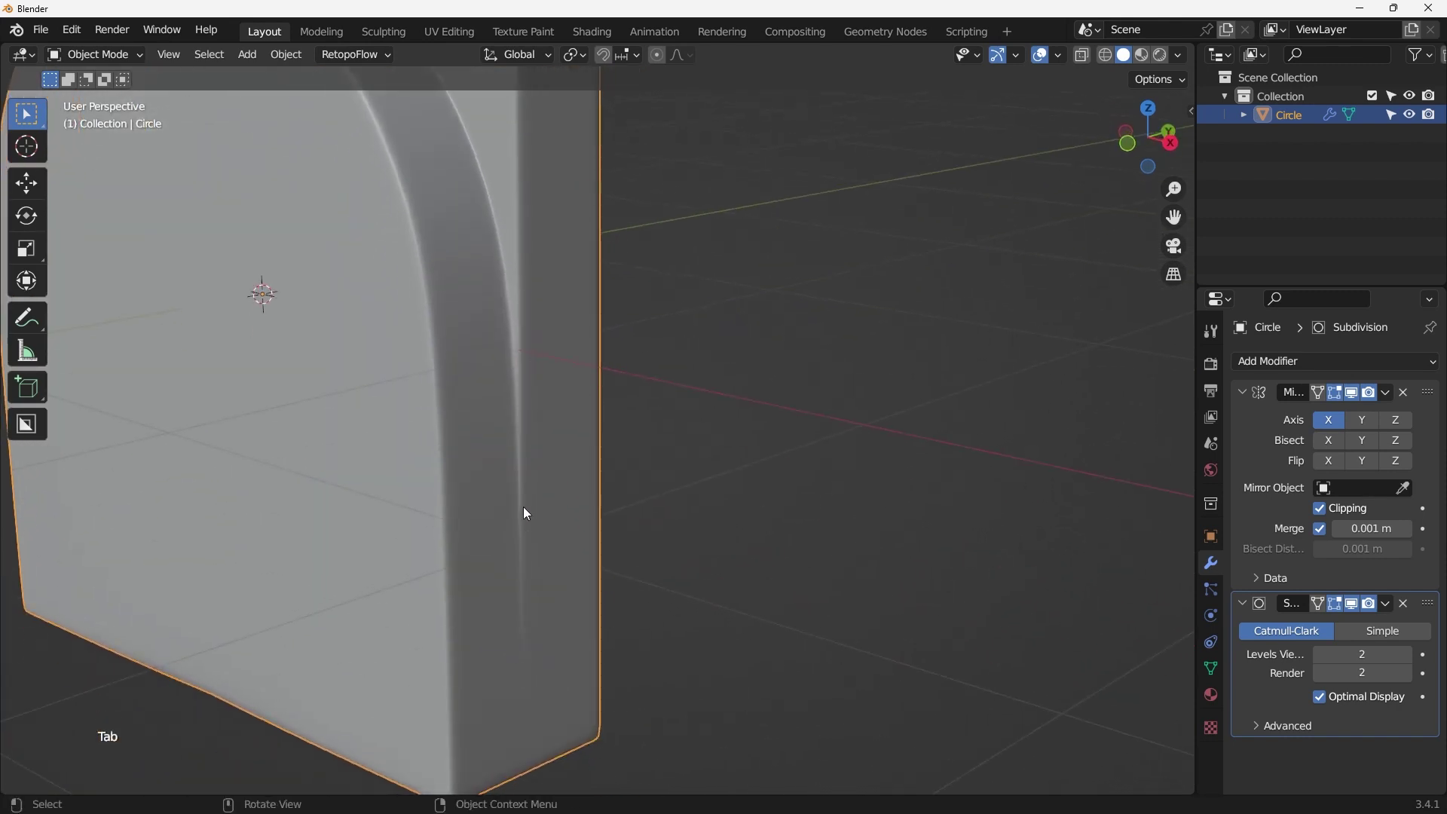
pyautogui.moveTo(528, 514); pyautogui.dragTo(517, 485, button='middle')
pyautogui.press('Tab')
pyautogui.scroll(3, 528, 332)
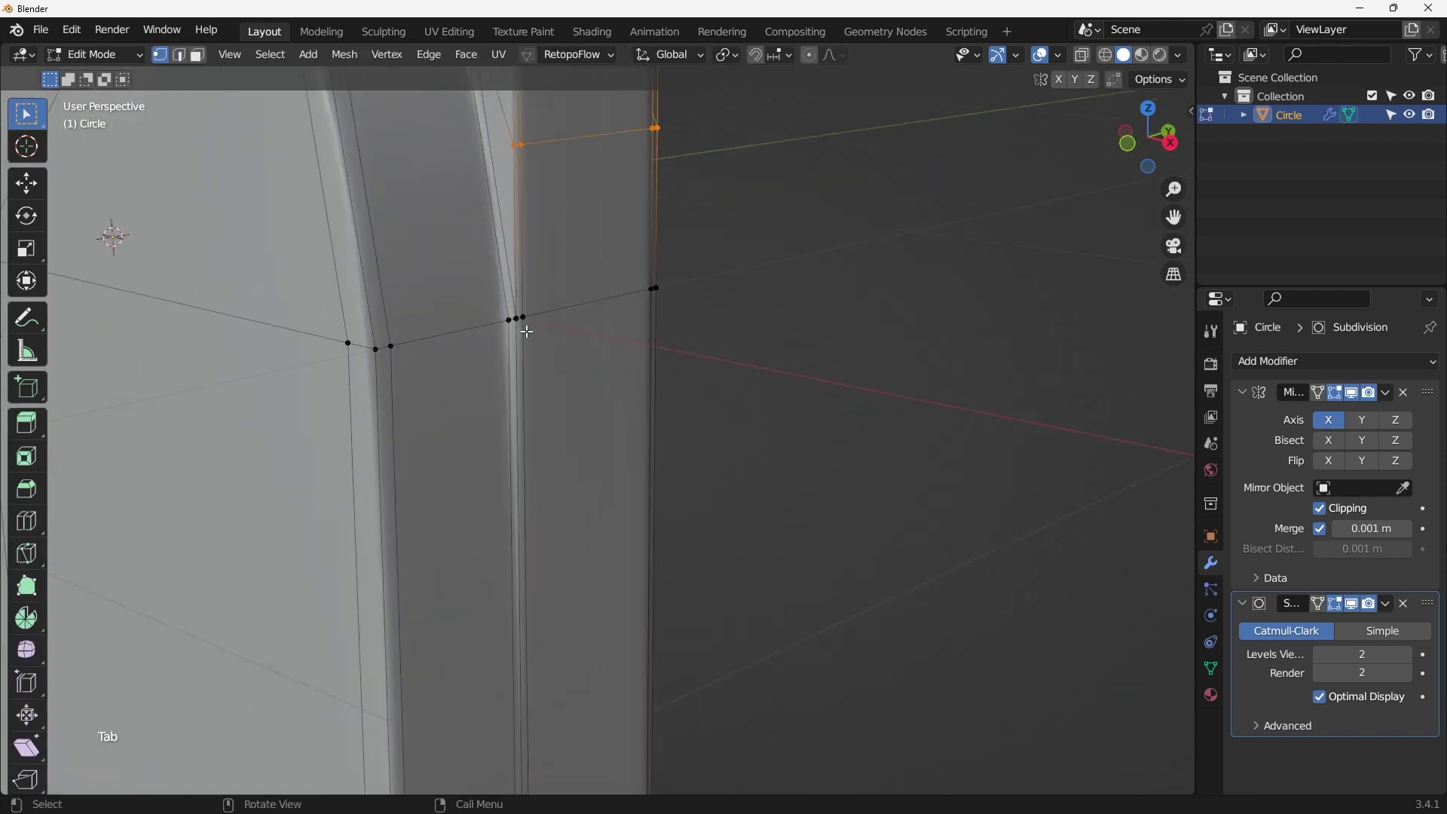
pyautogui.scroll(4, 528, 332)
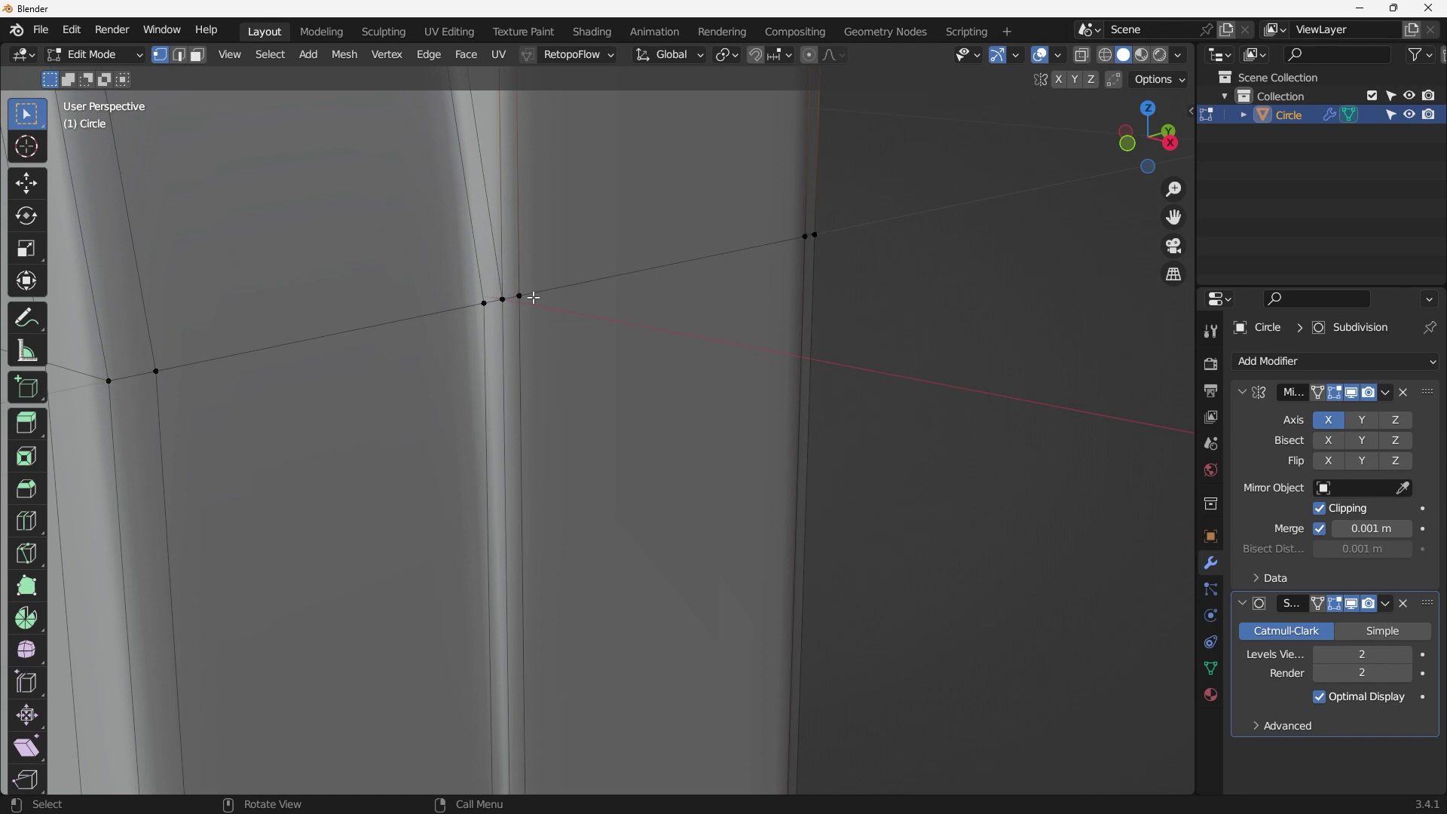
pyautogui.scroll(-4, 495, 325)
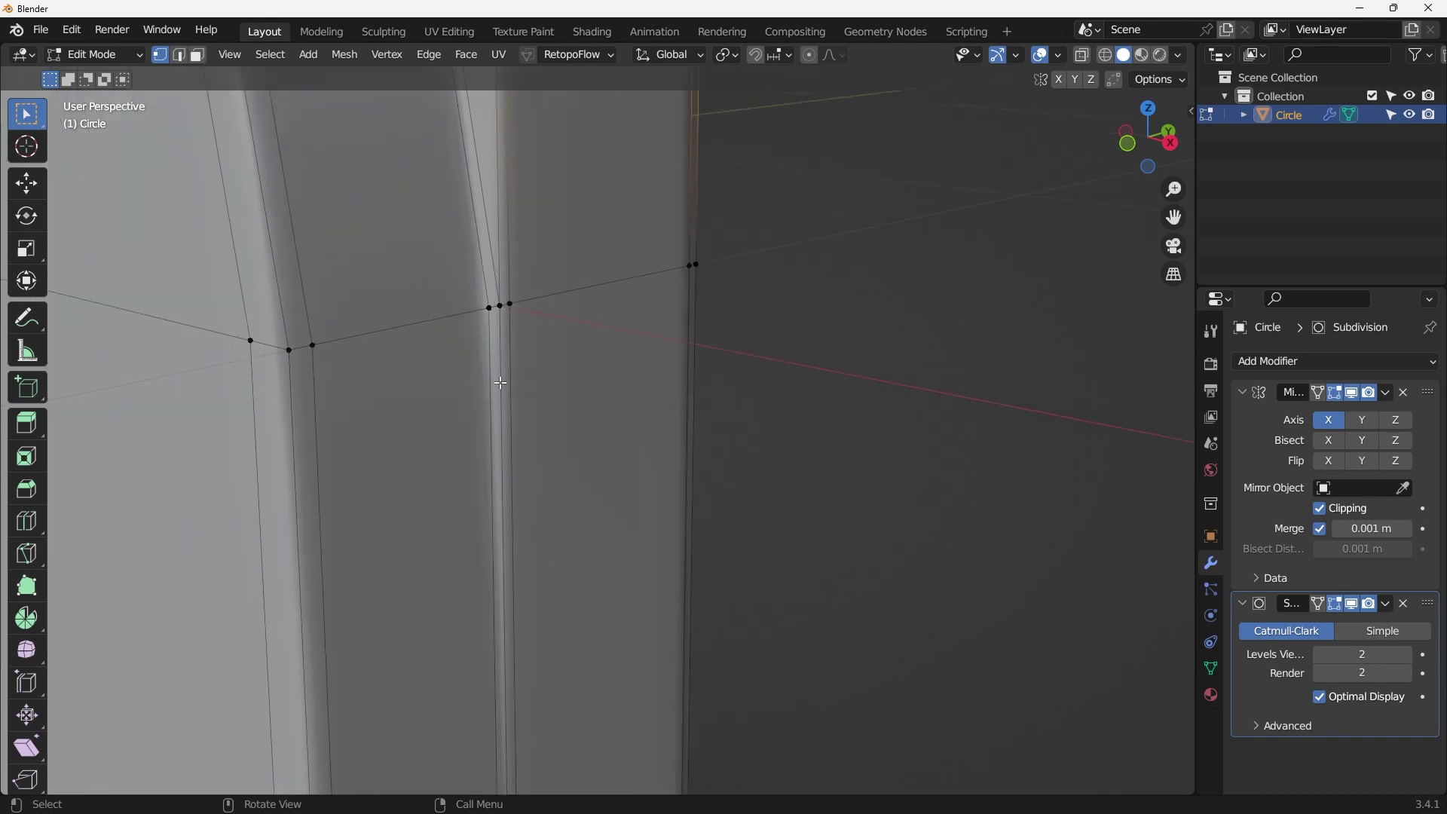
pyautogui.keyDown('shift'); pyautogui.moveTo(497, 413); pyautogui.dragTo(447, 306, button='middle'); pyautogui.keyUp('shift')
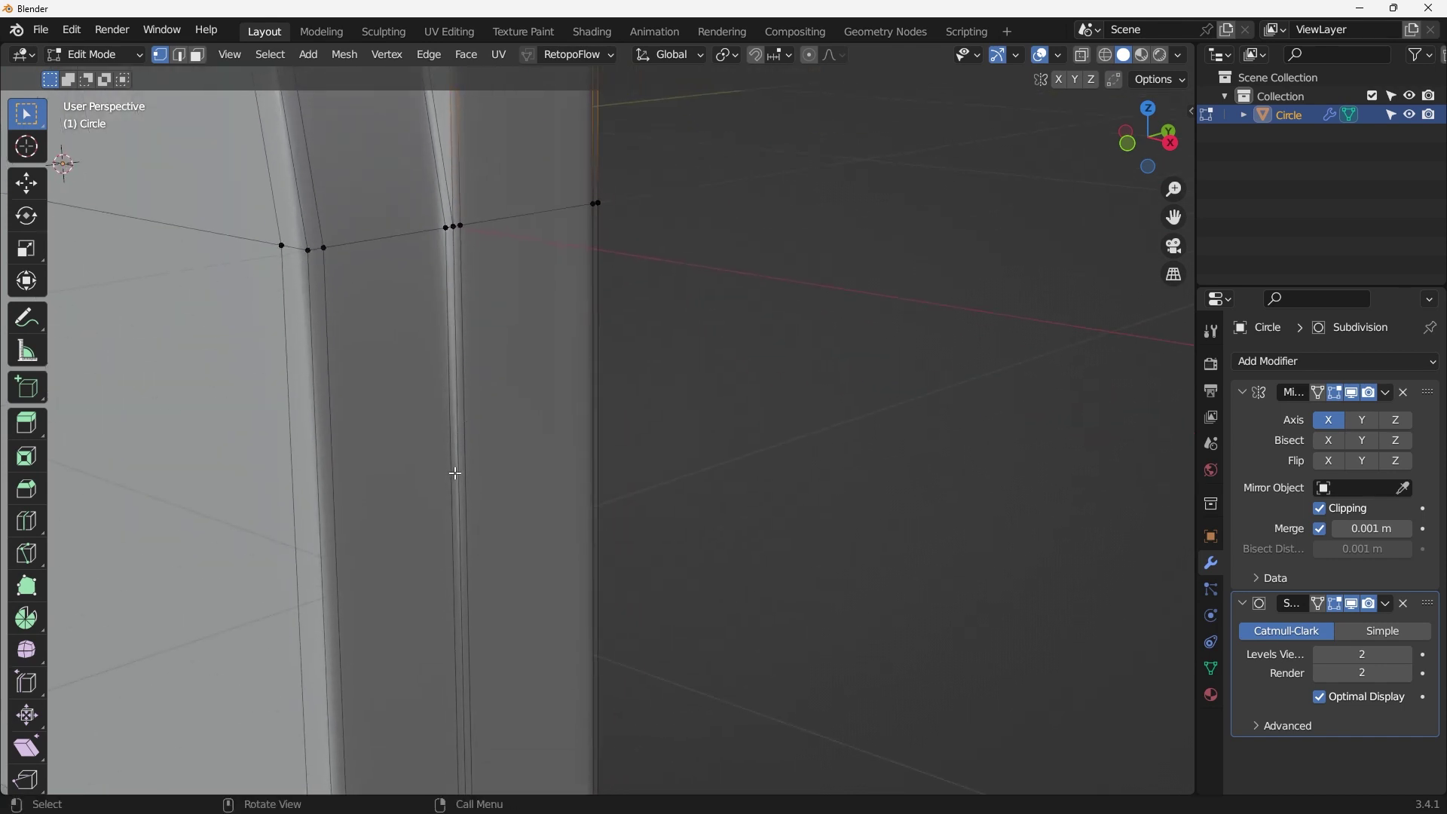
pyautogui.scroll(-2, 455, 474)
pyautogui.keyDown('shift'); pyautogui.moveTo(455, 474); pyautogui.dragTo(420, 346, button='middle'); pyautogui.keyUp('shift')
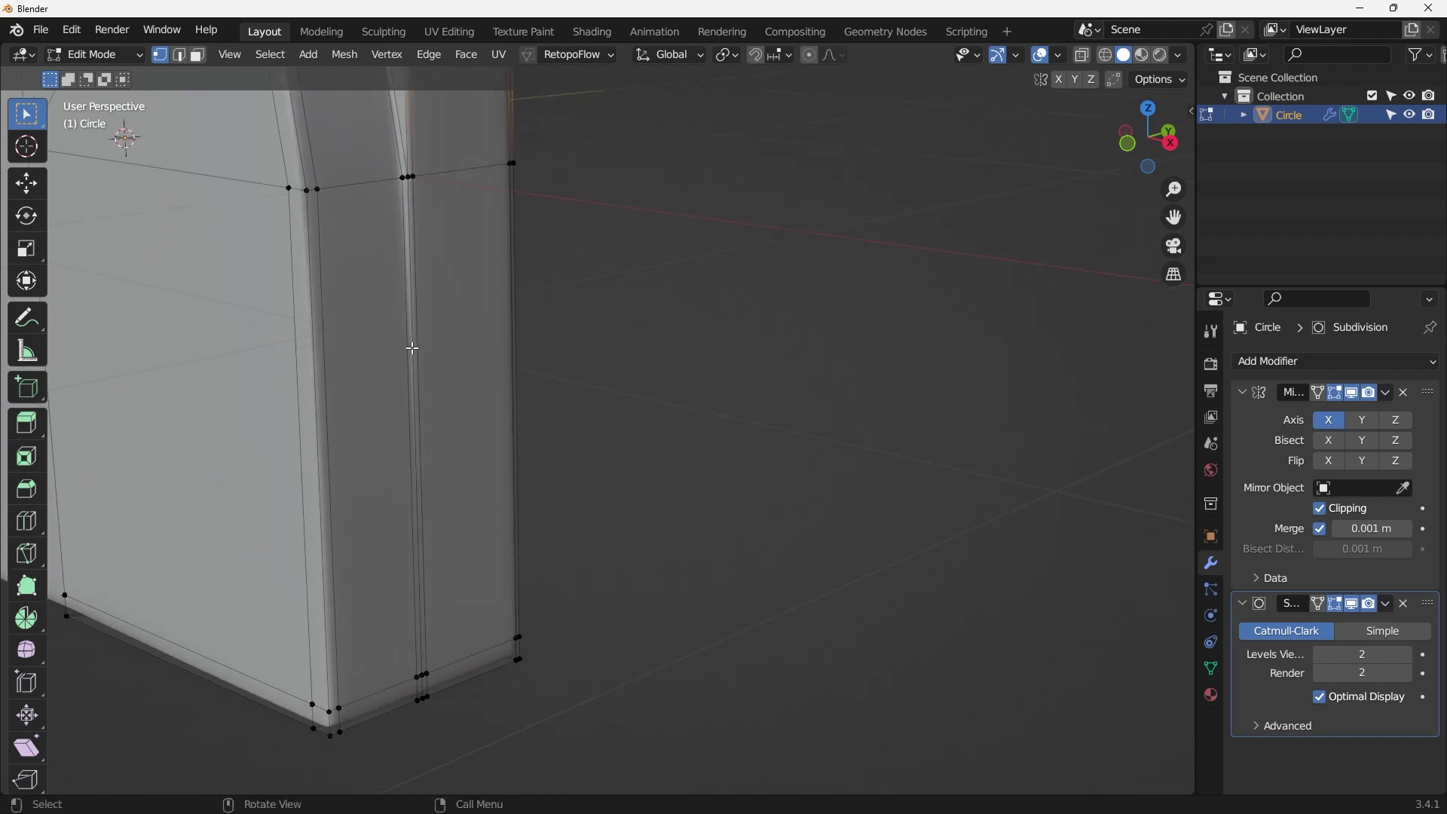
pyautogui.scroll(-1, 413, 349)
pyautogui.moveTo(423, 368); pyautogui.dragTo(420, 358, button='middle')
pyautogui.press('Tab')
pyautogui.press('Tab')
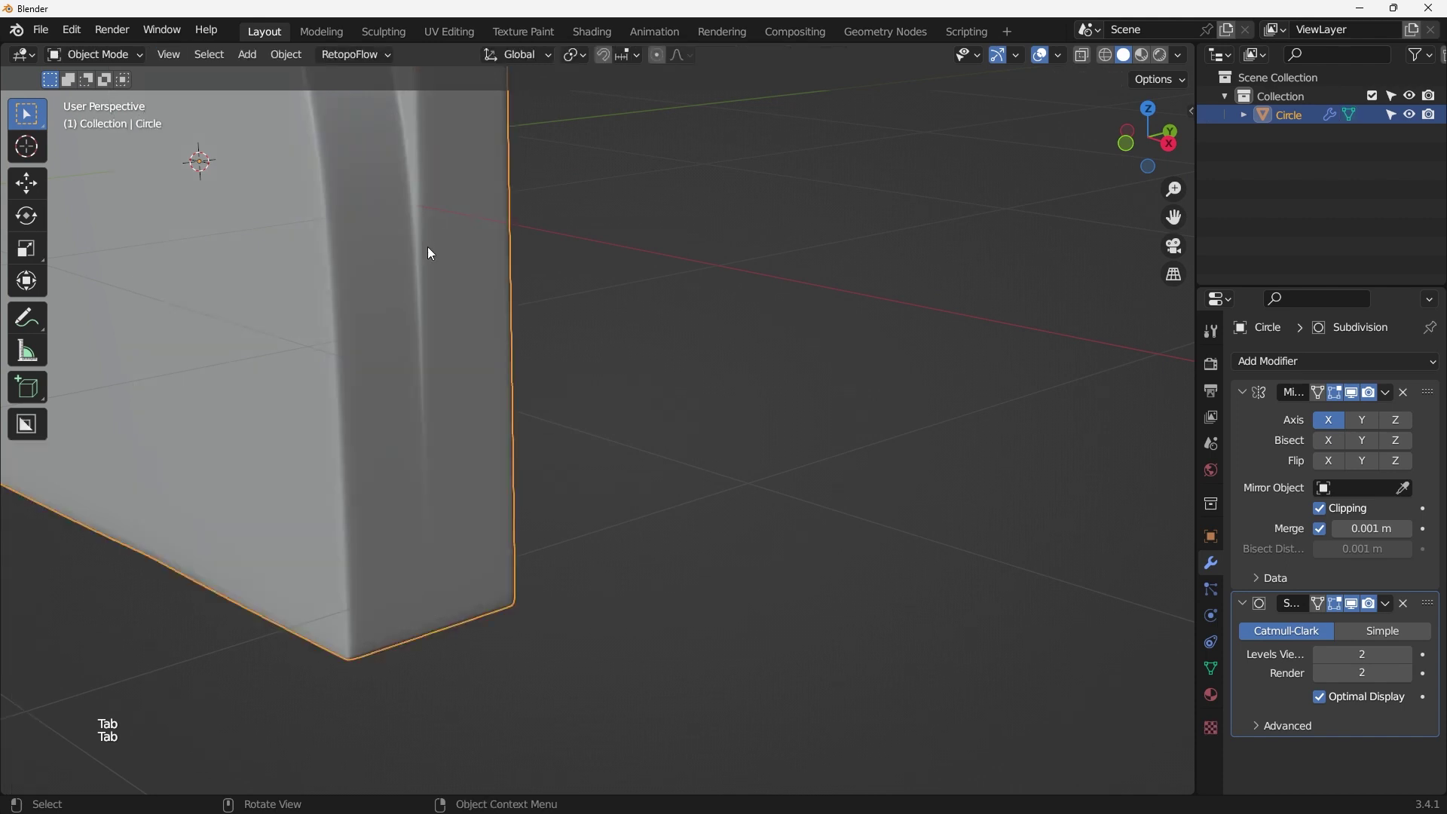
pyautogui.press('Tab')
# Step: Add a horizontal loop cut around the lower part of the panel, slid up near the arch junction at a factor of about 0.704
pyautogui.keyDown('shift'); pyautogui.moveTo(418, 366); pyautogui.dragTo(611, 381, button='middle'); pyautogui.keyUp('shift')
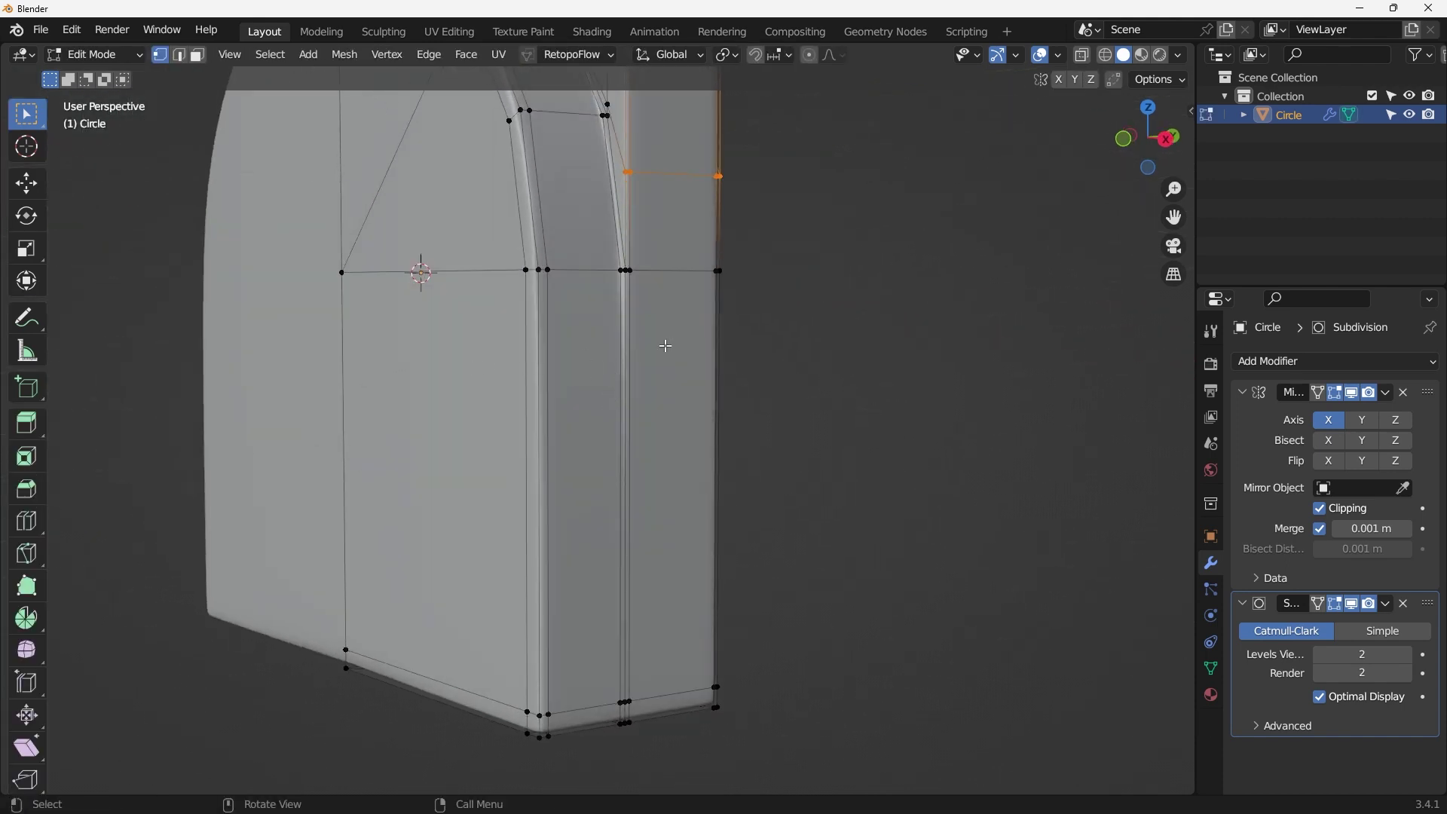
pyautogui.hotkey('ctrl', 'r')
pyautogui.click(617, 354)
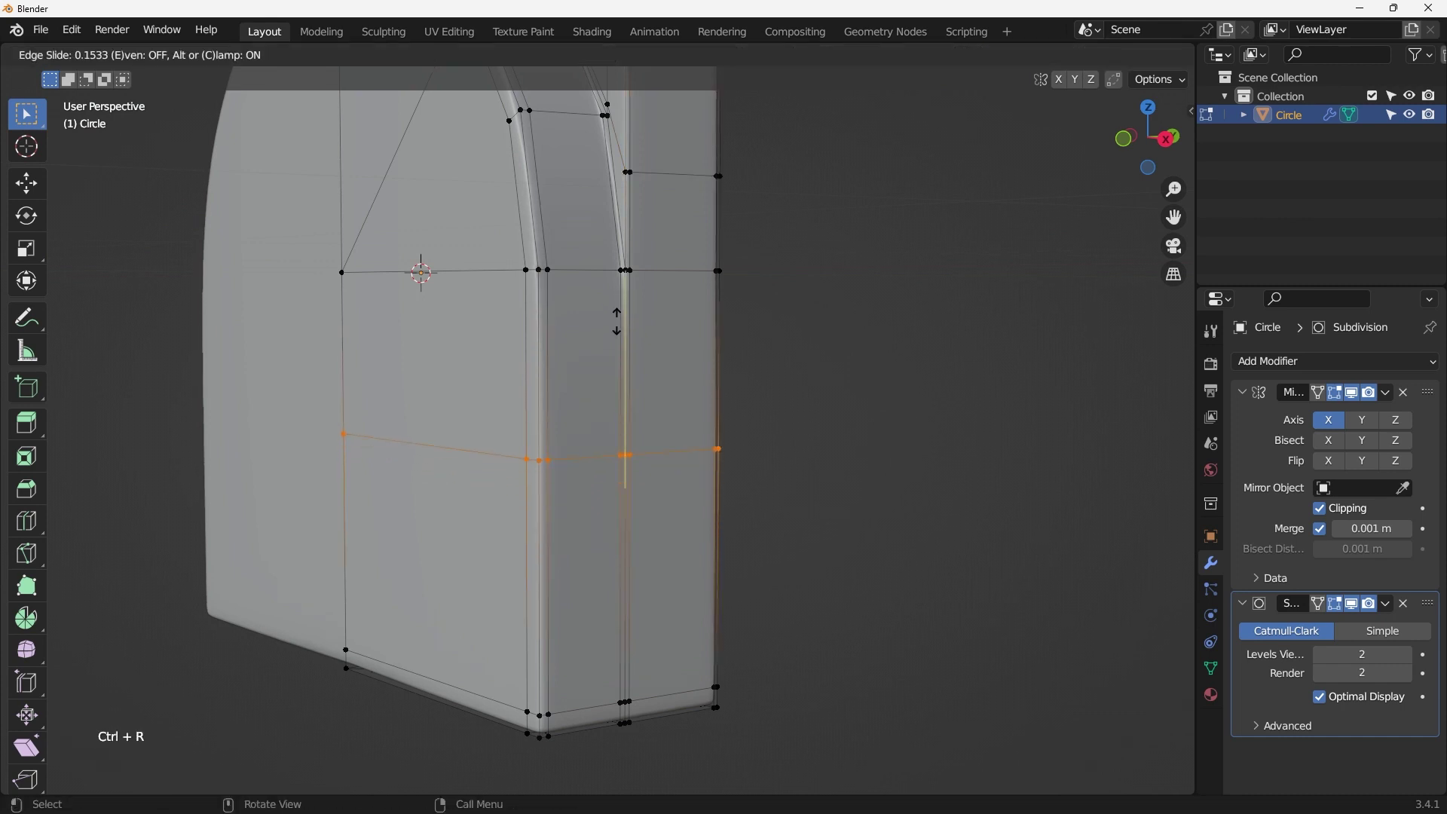
pyautogui.click(616, 204)
pyautogui.scroll(-2, 672, 443)
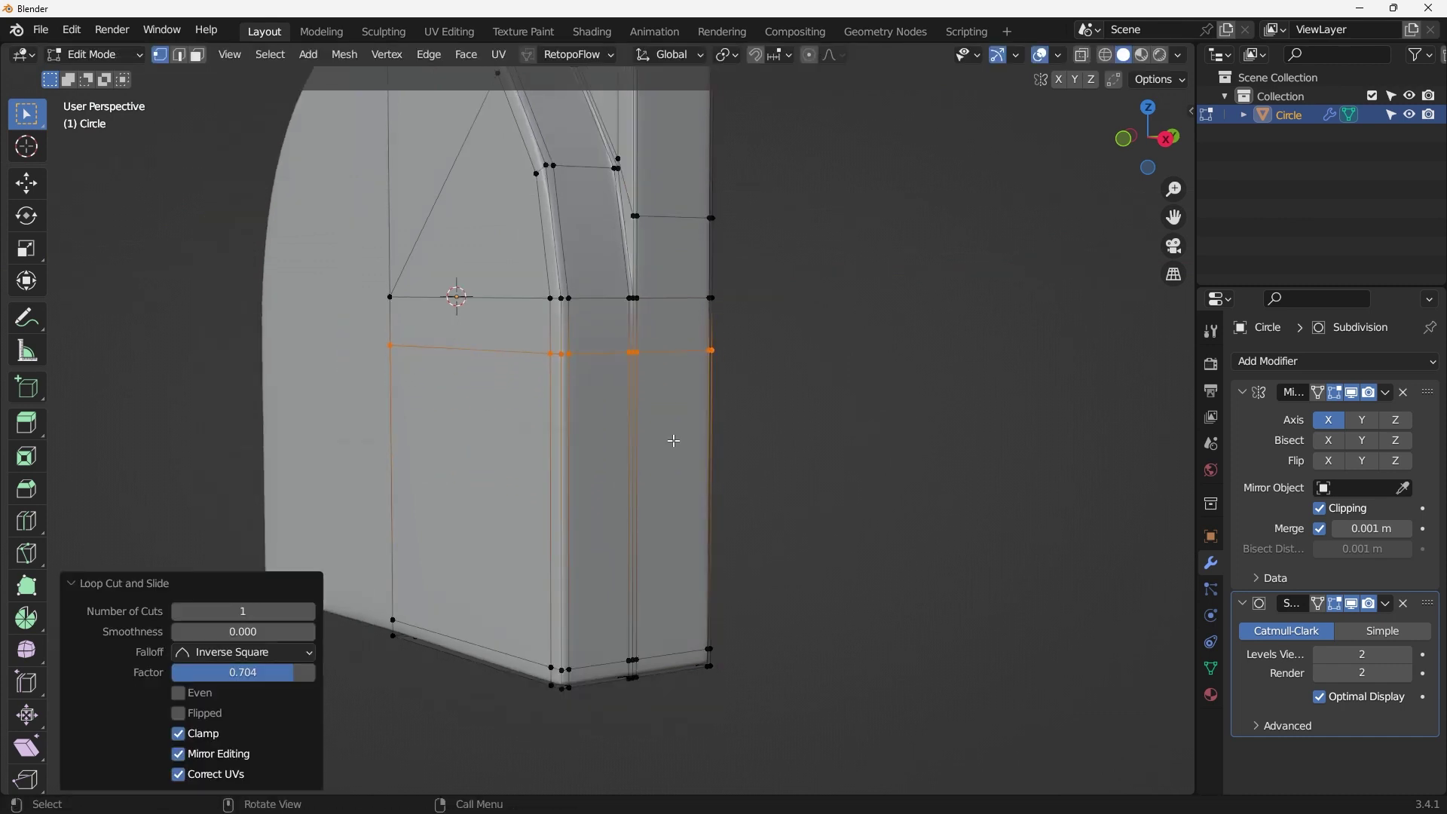
# Step: Connect the two outer vertices of the seam at the arch junction to the seam's middle vertex on the new loop
pyautogui.keyDown('shift'); pyautogui.moveTo(645, 472); pyautogui.dragTo(585, 446, button='middle'); pyautogui.keyUp('shift')
pyautogui.scroll(3, 584, 442)
pyautogui.moveTo(588, 376); pyautogui.dragTo(534, 407, button='middle')
pyautogui.scroll(1, 529, 292)
pyautogui.moveTo(506, 221); pyautogui.dragTo(520, 351)
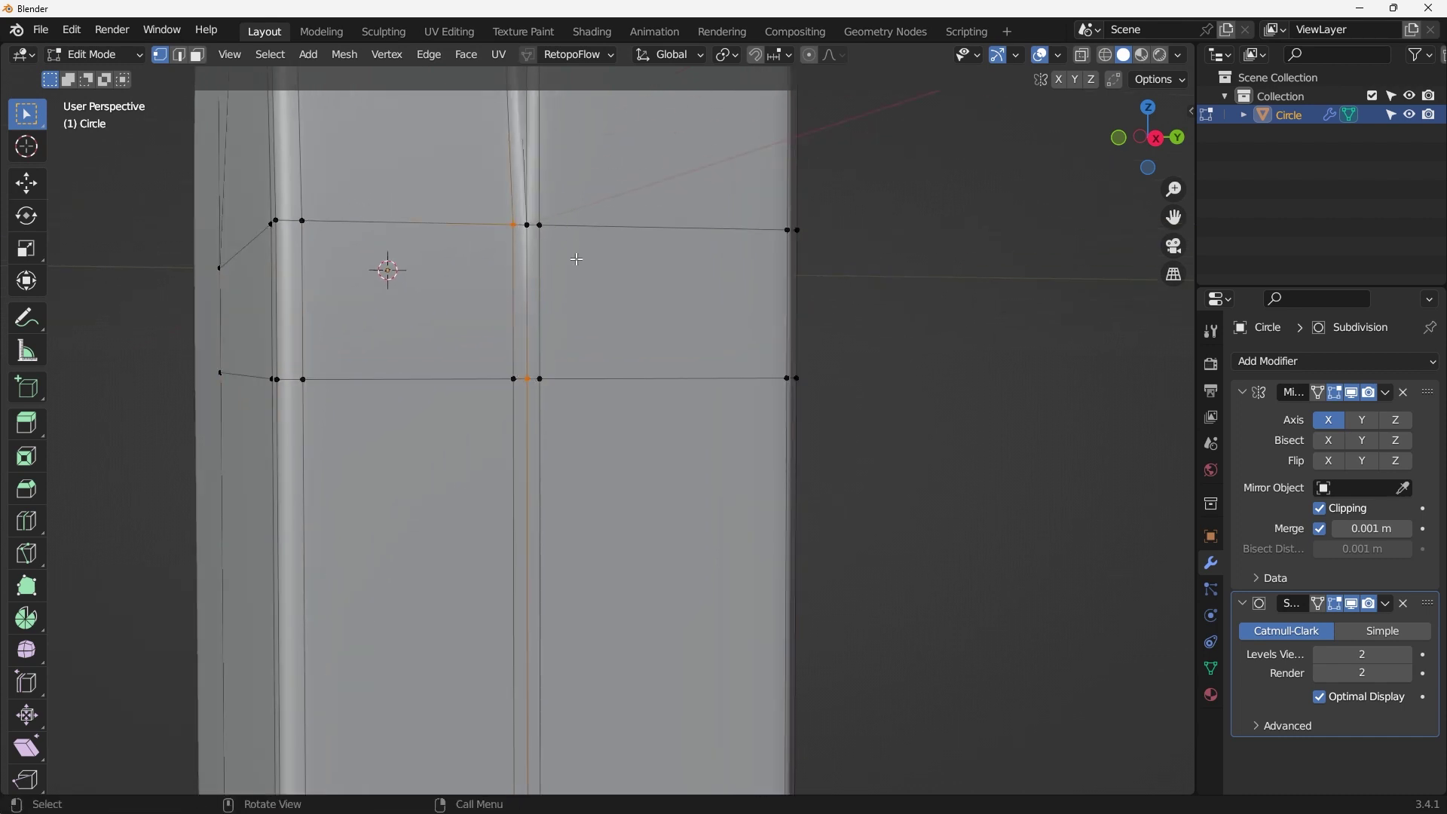
pyautogui.click(537, 220)
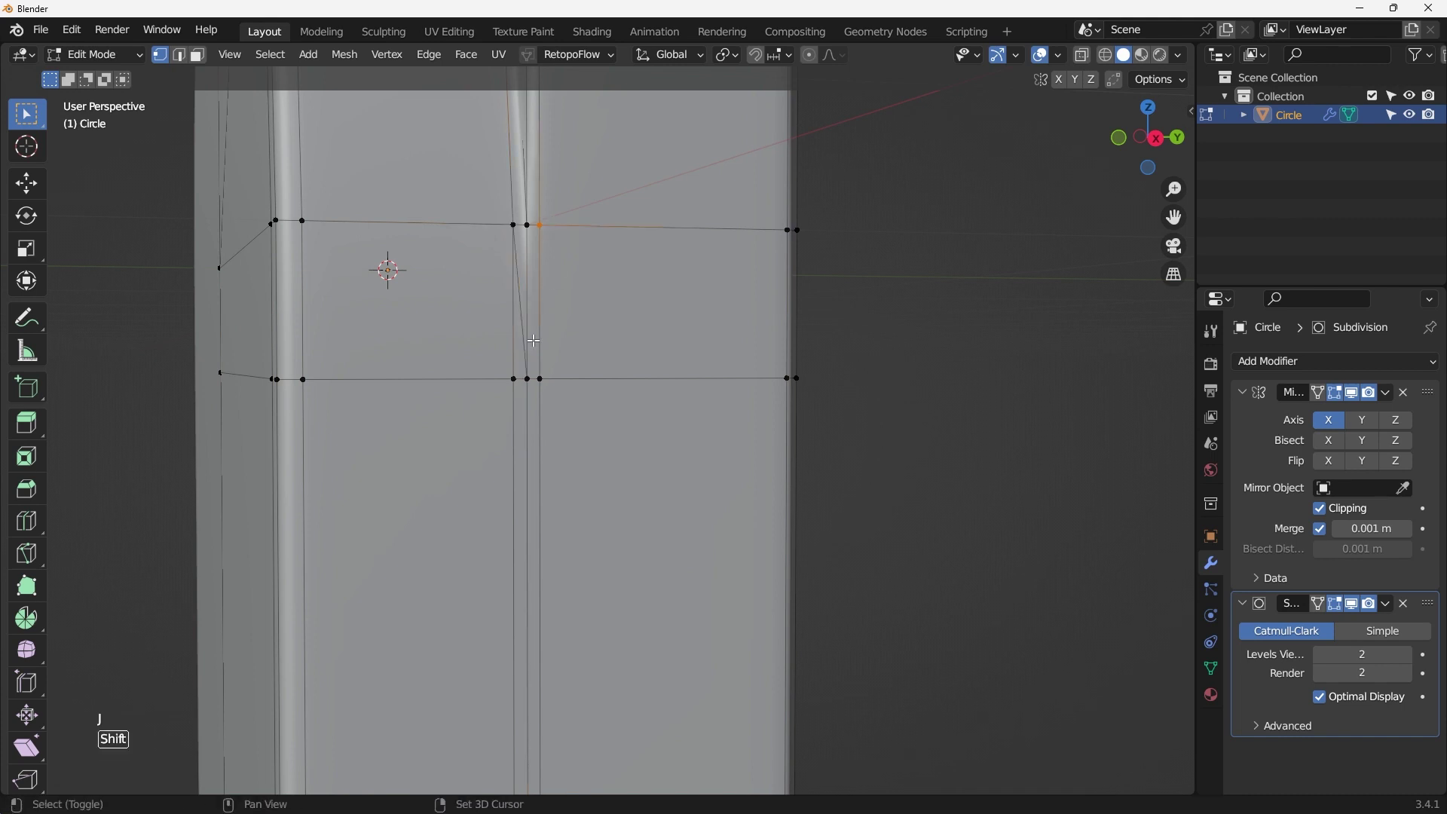
pyautogui.keyDown('shift'); pyautogui.click(527, 374); pyautogui.keyUp('shift')
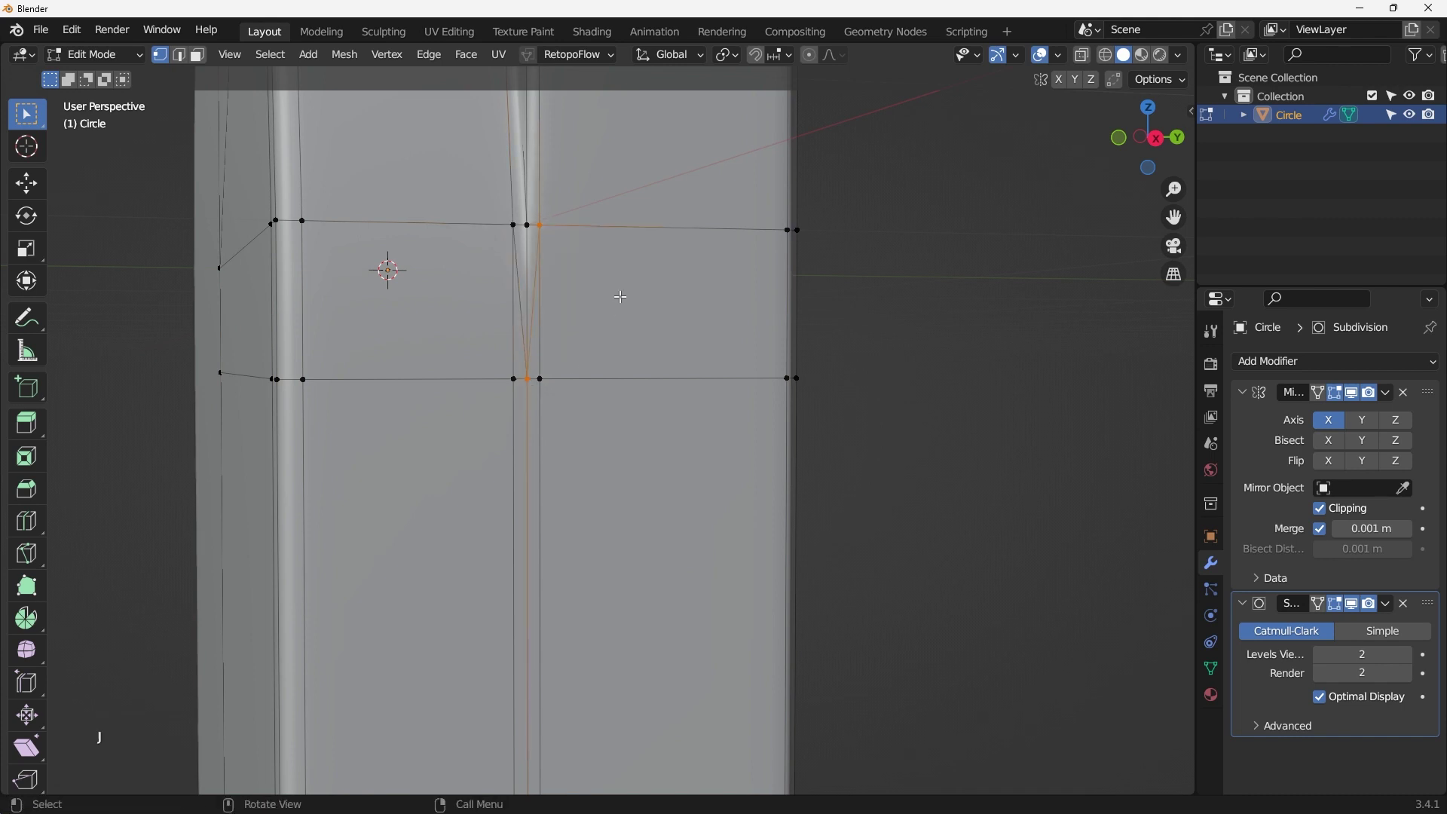
# Step: Select the two outer vertical edges of the narrow seam below the arch junction, down the panel's outer side
pyautogui.moveTo(621, 297); pyautogui.dragTo(536, 421, button='middle')
pyautogui.scroll(2, 520, 445)
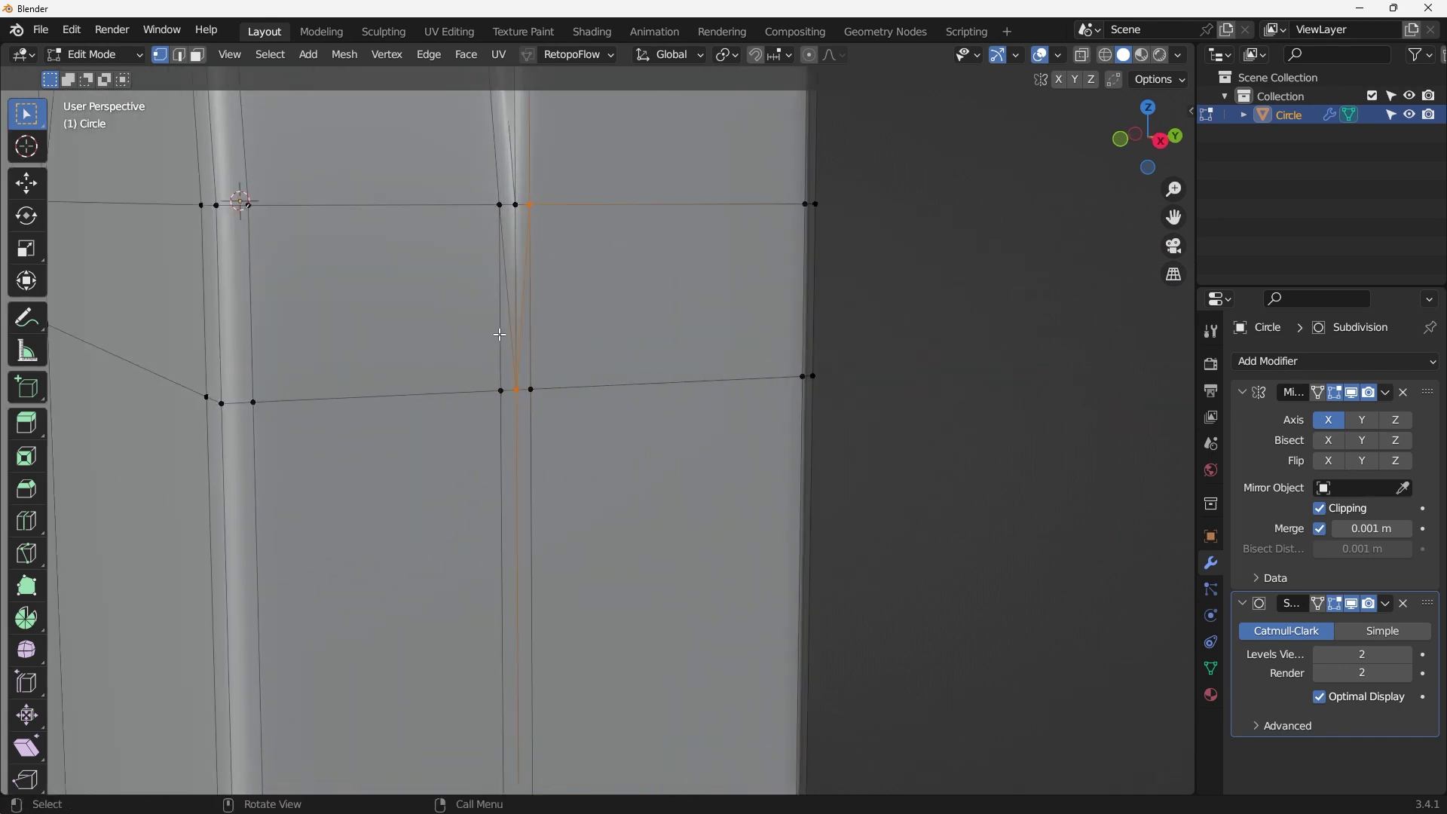
pyautogui.press('2')
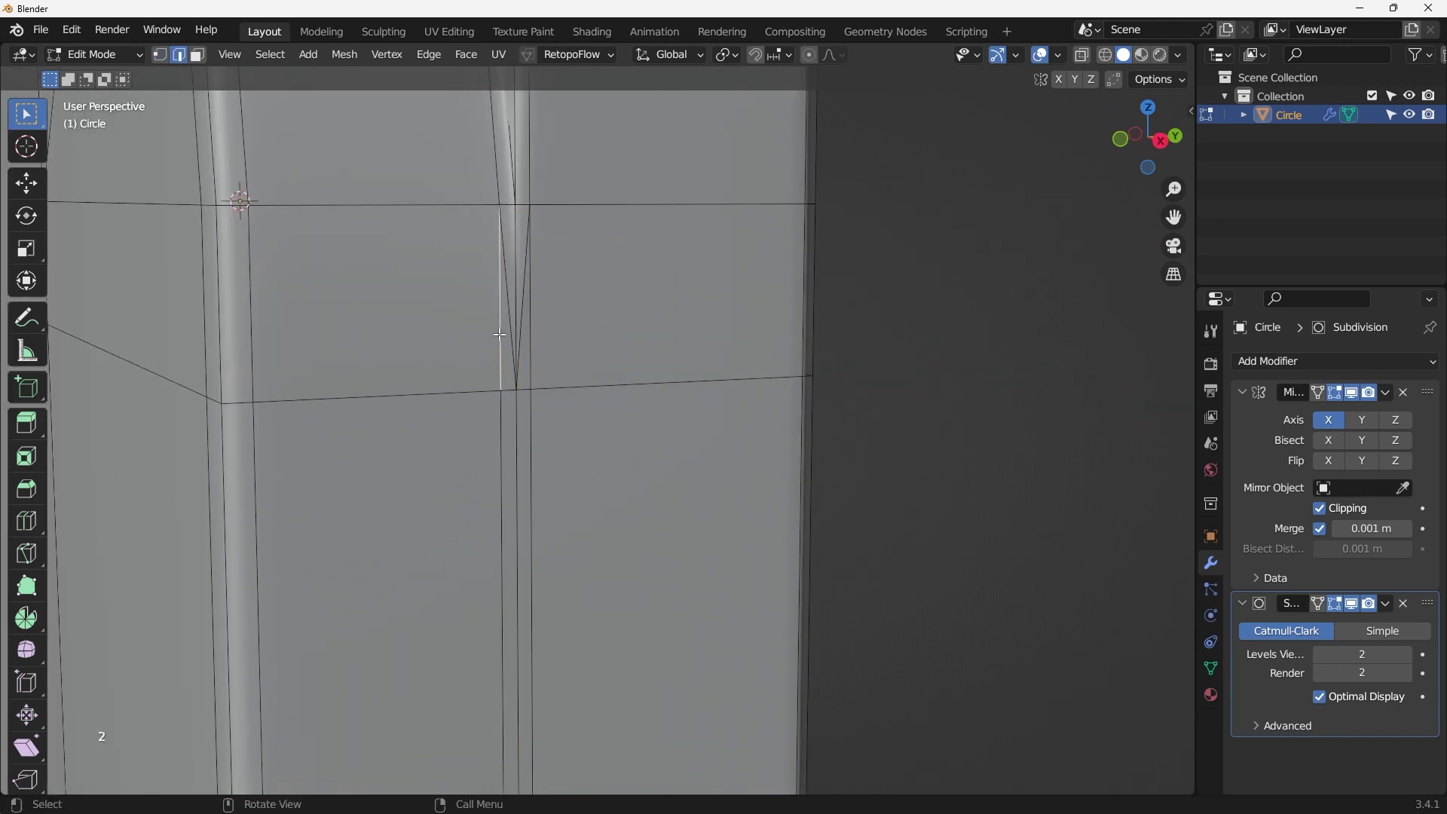
pyautogui.press('shift')
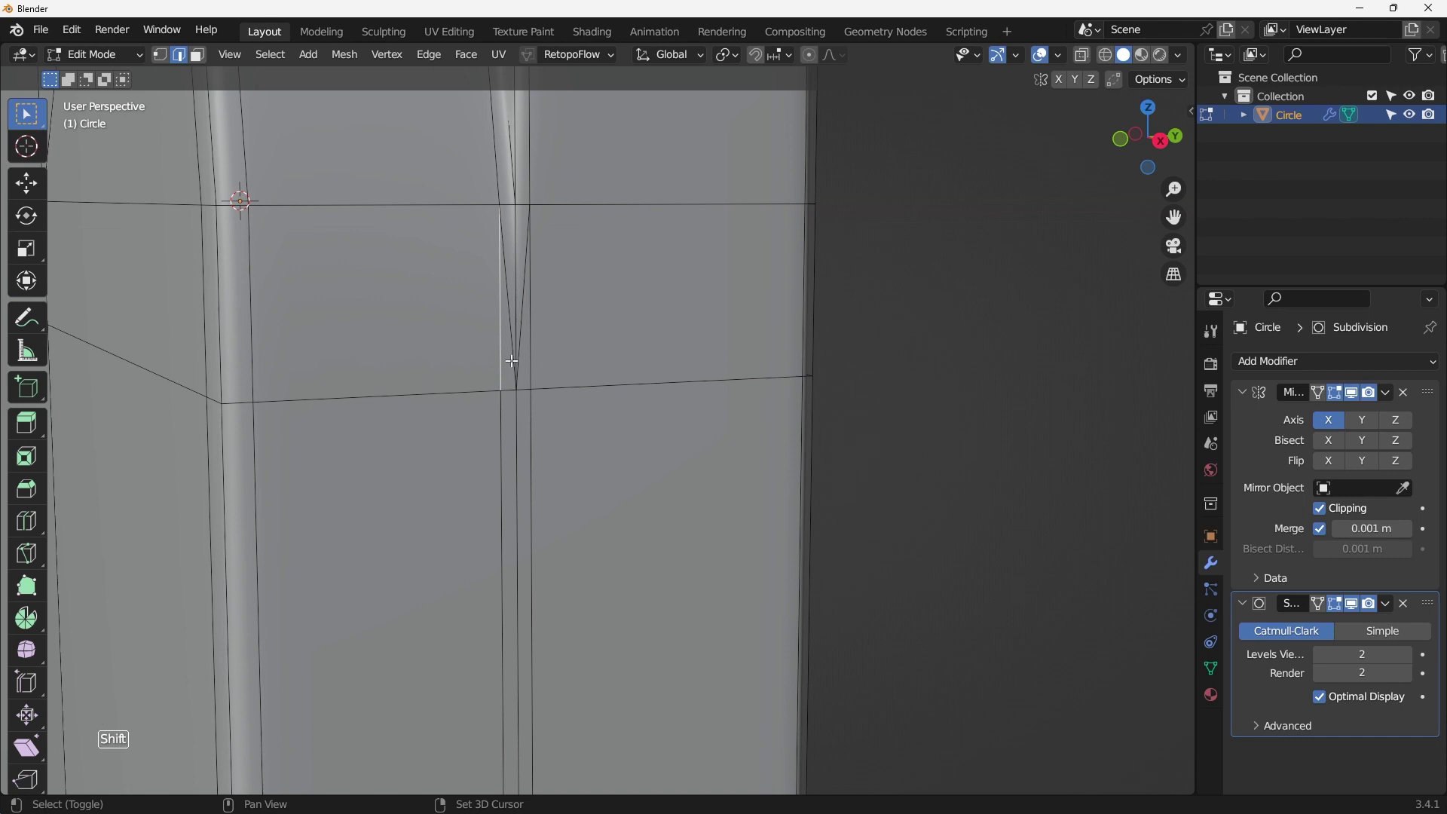
pyautogui.keyDown('shift'); pyautogui.click(501, 456); pyautogui.keyUp('shift')
pyautogui.moveTo(501, 455); pyautogui.dragTo(527, 405, button='middle')
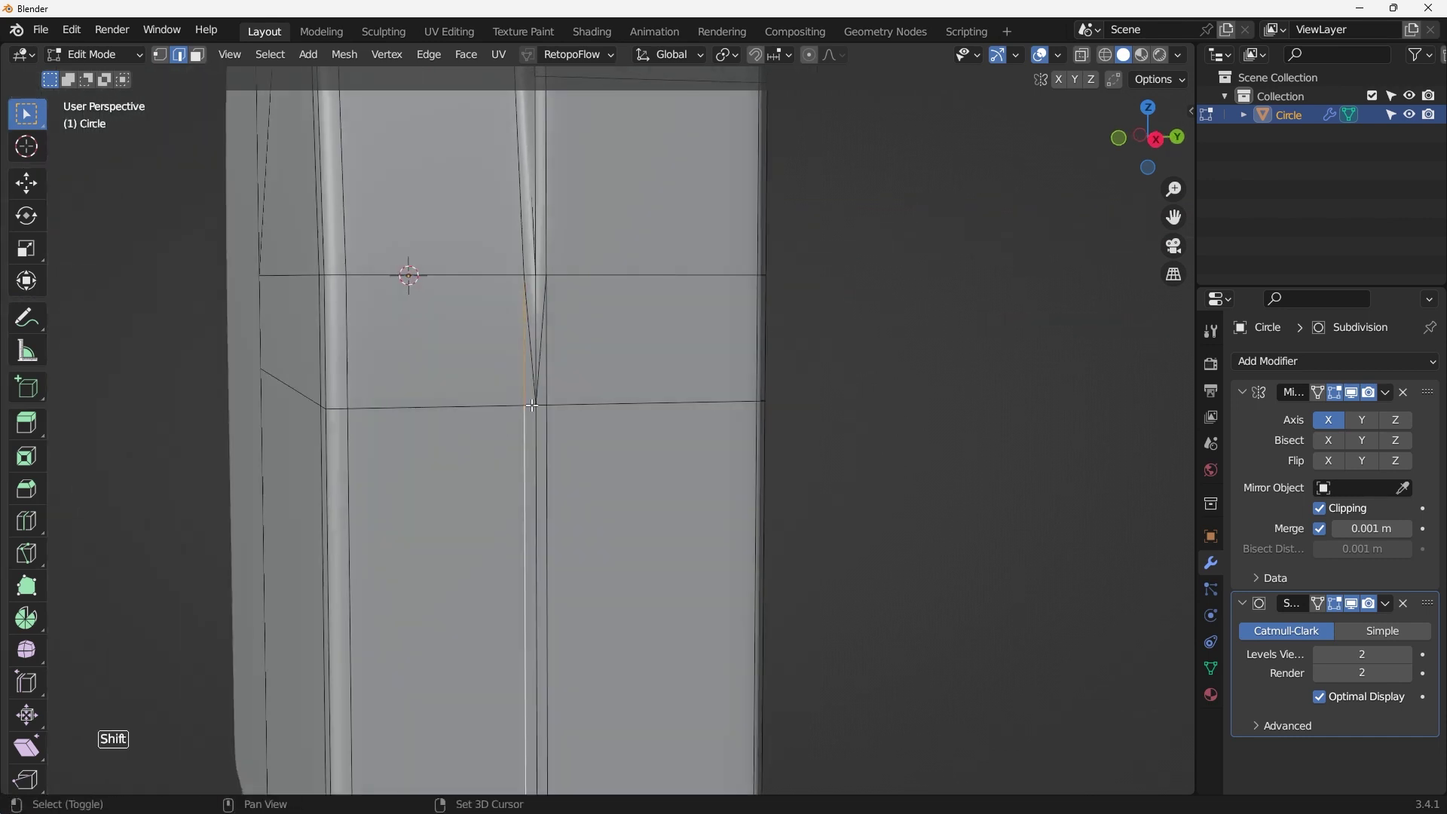
pyautogui.keyDown('shift'); pyautogui.click(548, 383); pyautogui.keyUp('shift')
pyautogui.keyDown('ctrl'); pyautogui.keyDown('shift'); pyautogui.click(540, 440); pyautogui.keyUp('shift'); pyautogui.keyUp('ctrl')
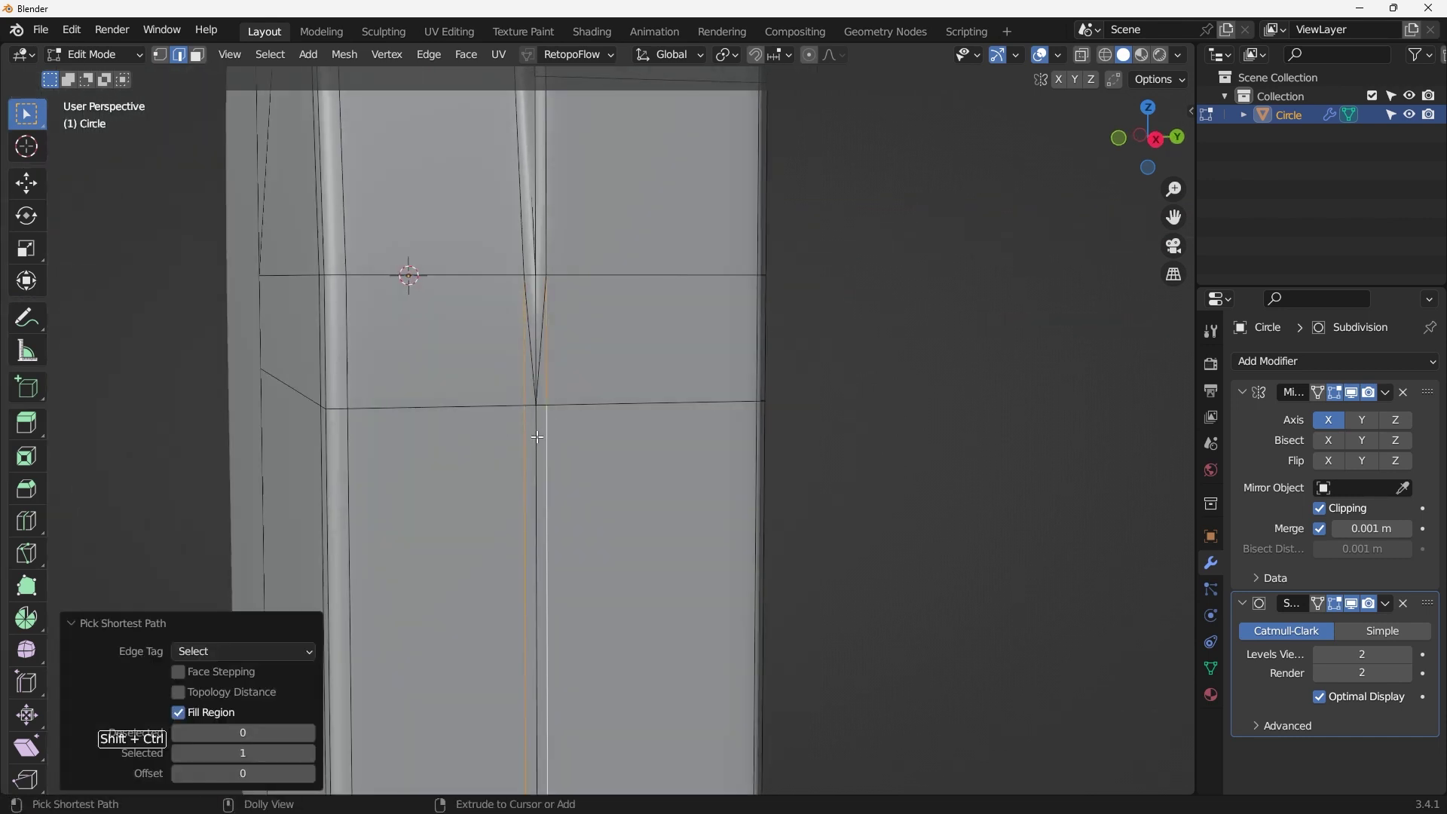
pyautogui.scroll(4, 543, 355)
pyautogui.keyDown('ctrl'); pyautogui.keyDown('shift'); pyautogui.click(530, 321); pyautogui.keyUp('shift'); pyautogui.keyUp('ctrl')
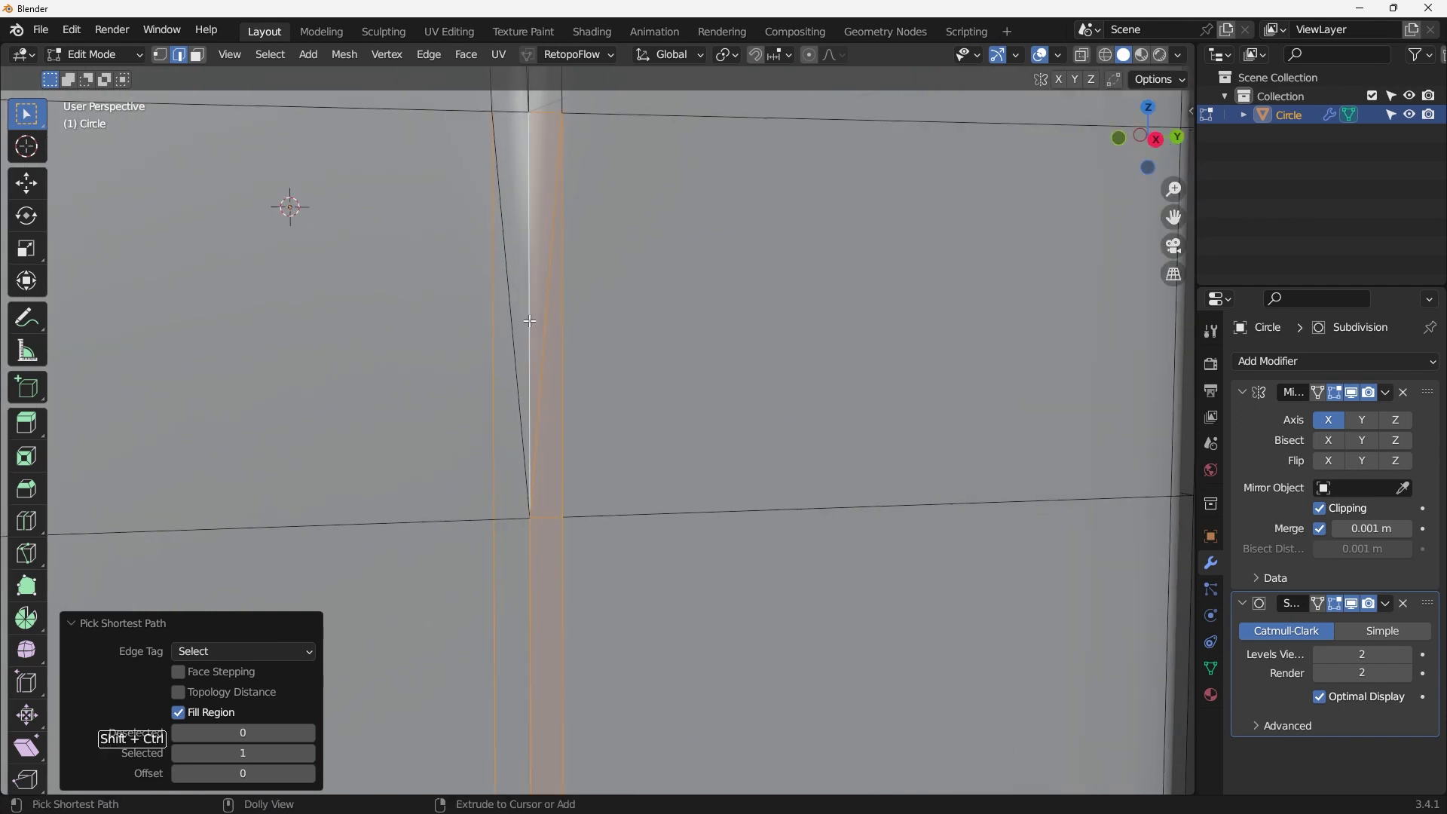
pyautogui.hotkey('ctrl', 'z')
pyautogui.scroll(-4, 545, 340)
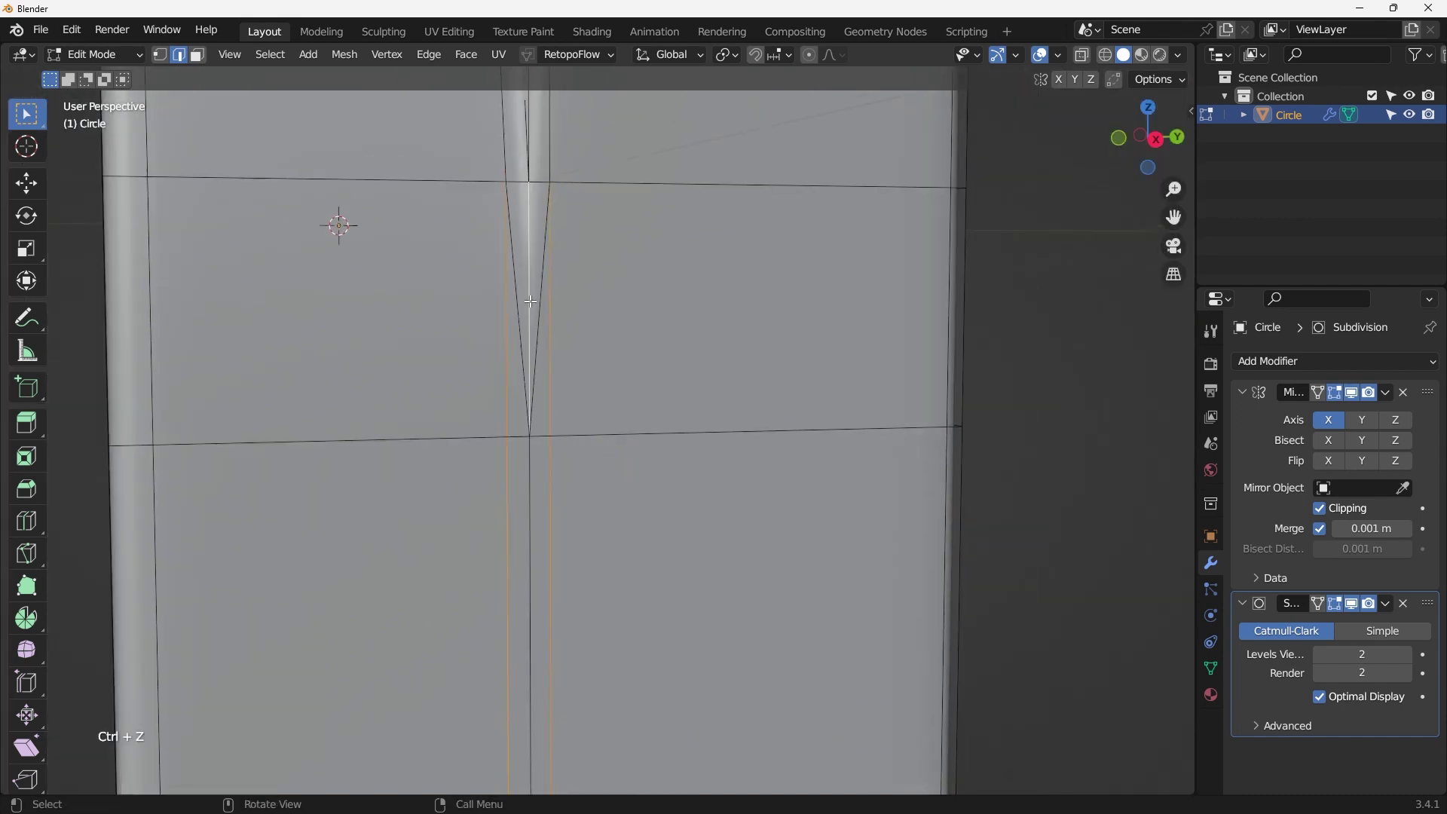
# Step: Extend the selection of the seam's two outer edges around the bottom corner and along the panel's underside
pyautogui.scroll(-3, 546, 360)
pyautogui.moveTo(563, 543); pyautogui.dragTo(546, 335, button='middle')
pyautogui.scroll(2, 546, 334)
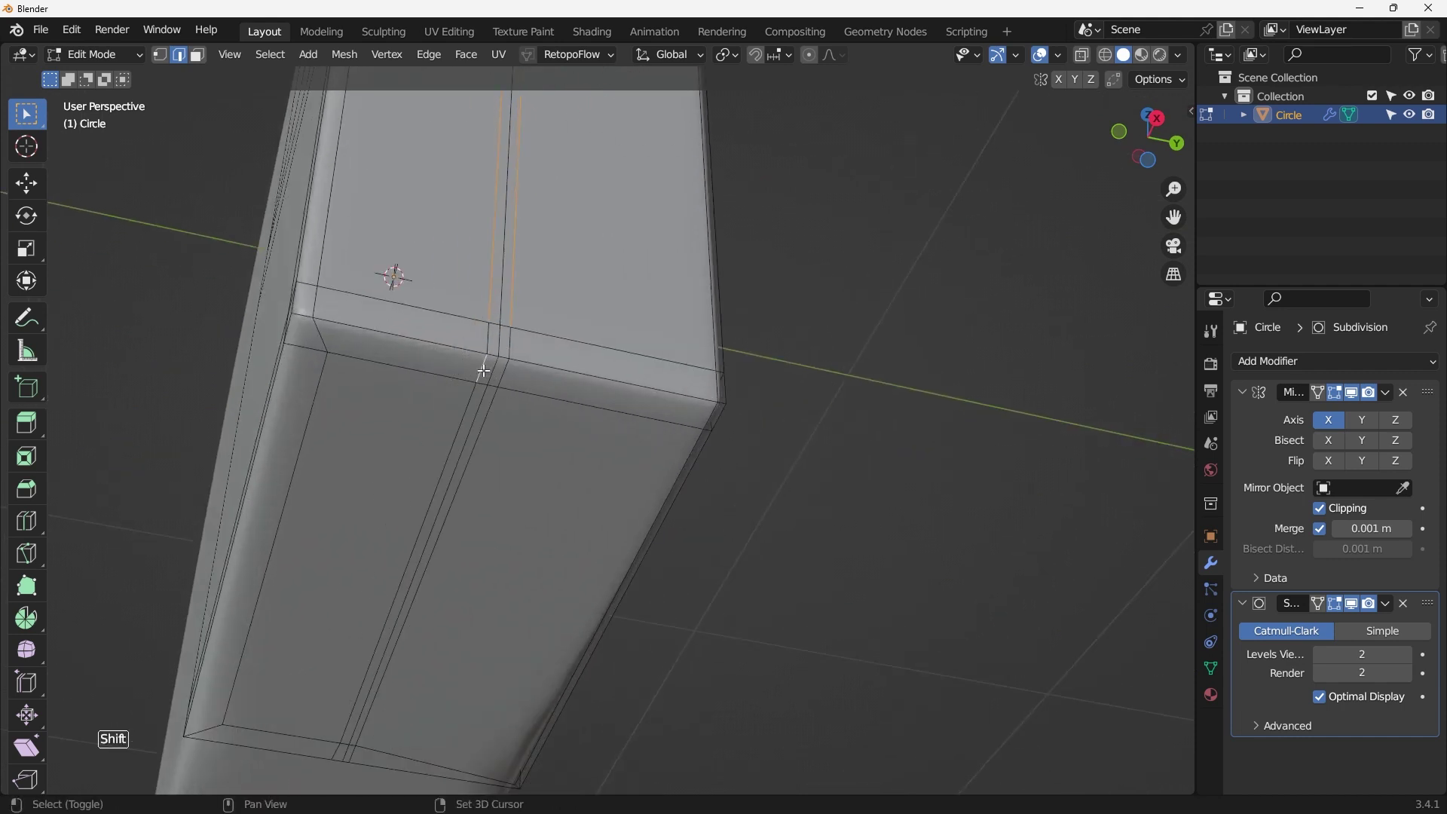
pyautogui.keyDown('ctrl'); pyautogui.keyDown('shift'); pyautogui.click(452, 450); pyautogui.keyUp('shift'); pyautogui.keyUp('ctrl')
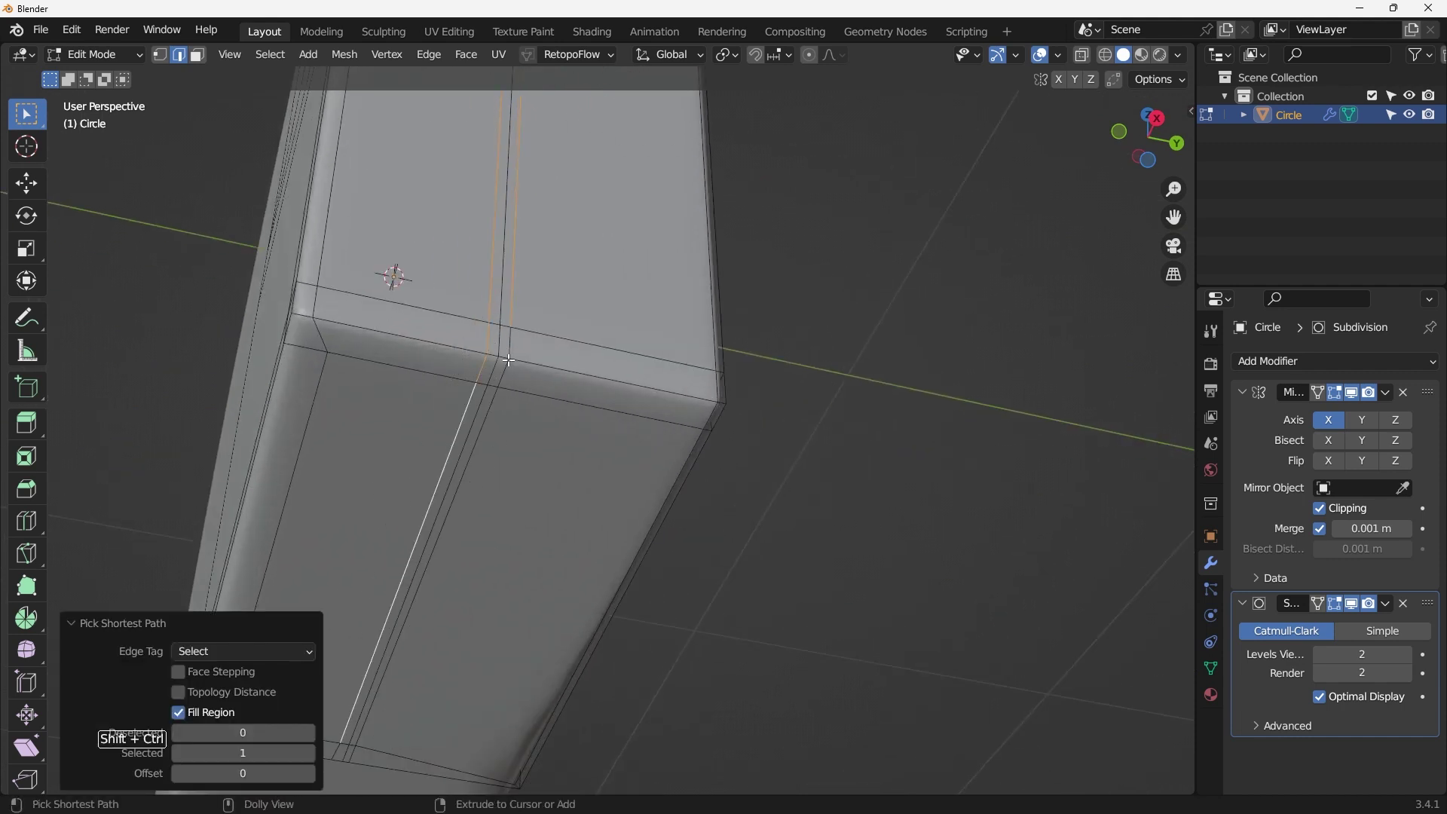
pyautogui.keyDown('shift'); pyautogui.click(509, 350); pyautogui.keyUp('shift')
pyautogui.keyDown('ctrl'); pyautogui.keyDown('shift'); pyautogui.click(502, 385); pyautogui.keyUp('shift'); pyautogui.keyUp('ctrl')
pyautogui.keyDown('ctrl'); pyautogui.keyDown('shift'); pyautogui.click(484, 438); pyautogui.keyUp('shift'); pyautogui.keyUp('ctrl')
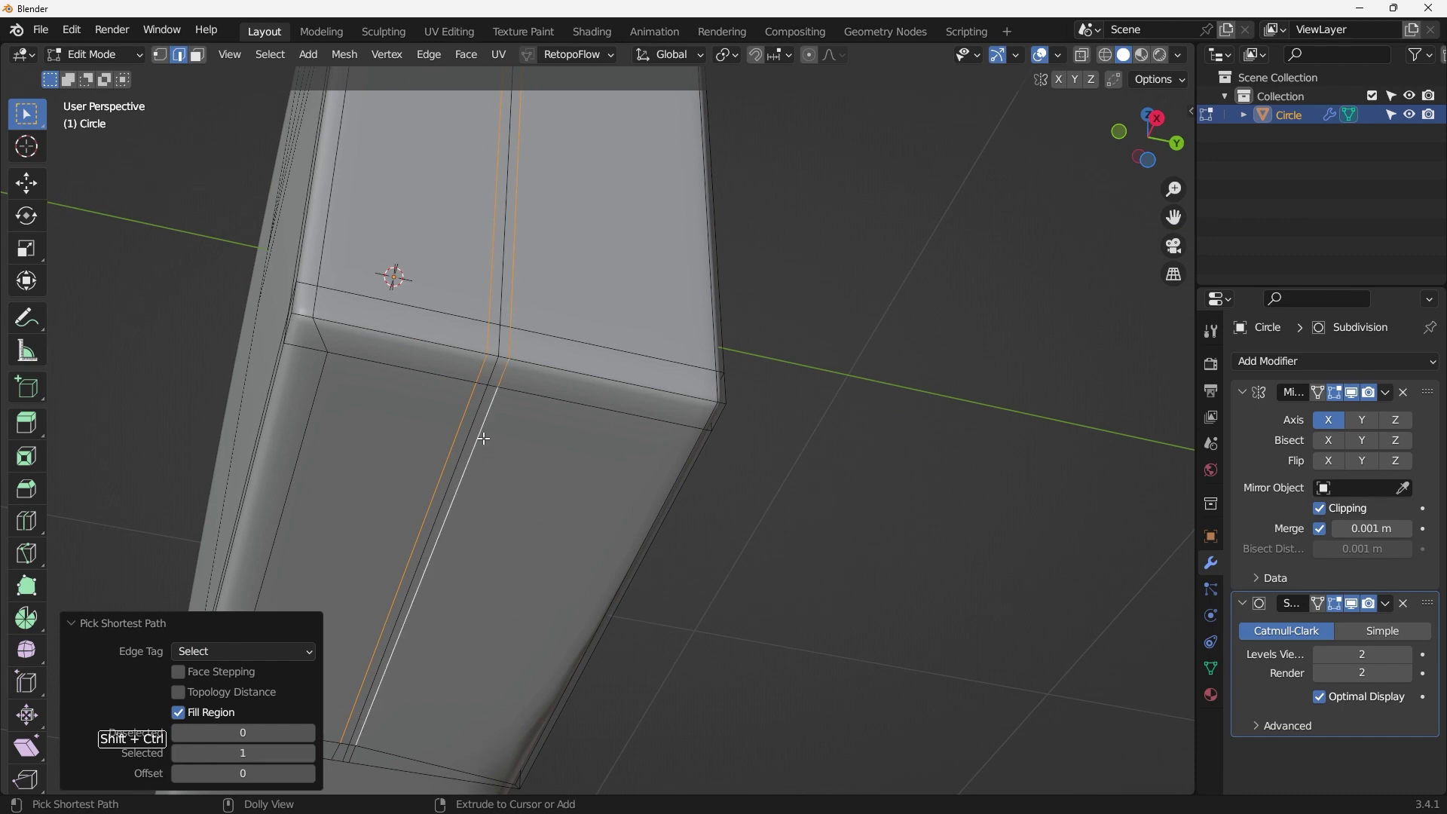
# Step: Add the short seam edges at the mirror line on the underside and dissolve all the selected outer seam edges
pyautogui.scroll(-4, 484, 439)
pyautogui.moveTo(577, 360); pyautogui.dragTo(574, 374, button='middle')
pyautogui.scroll(7, 469, 579)
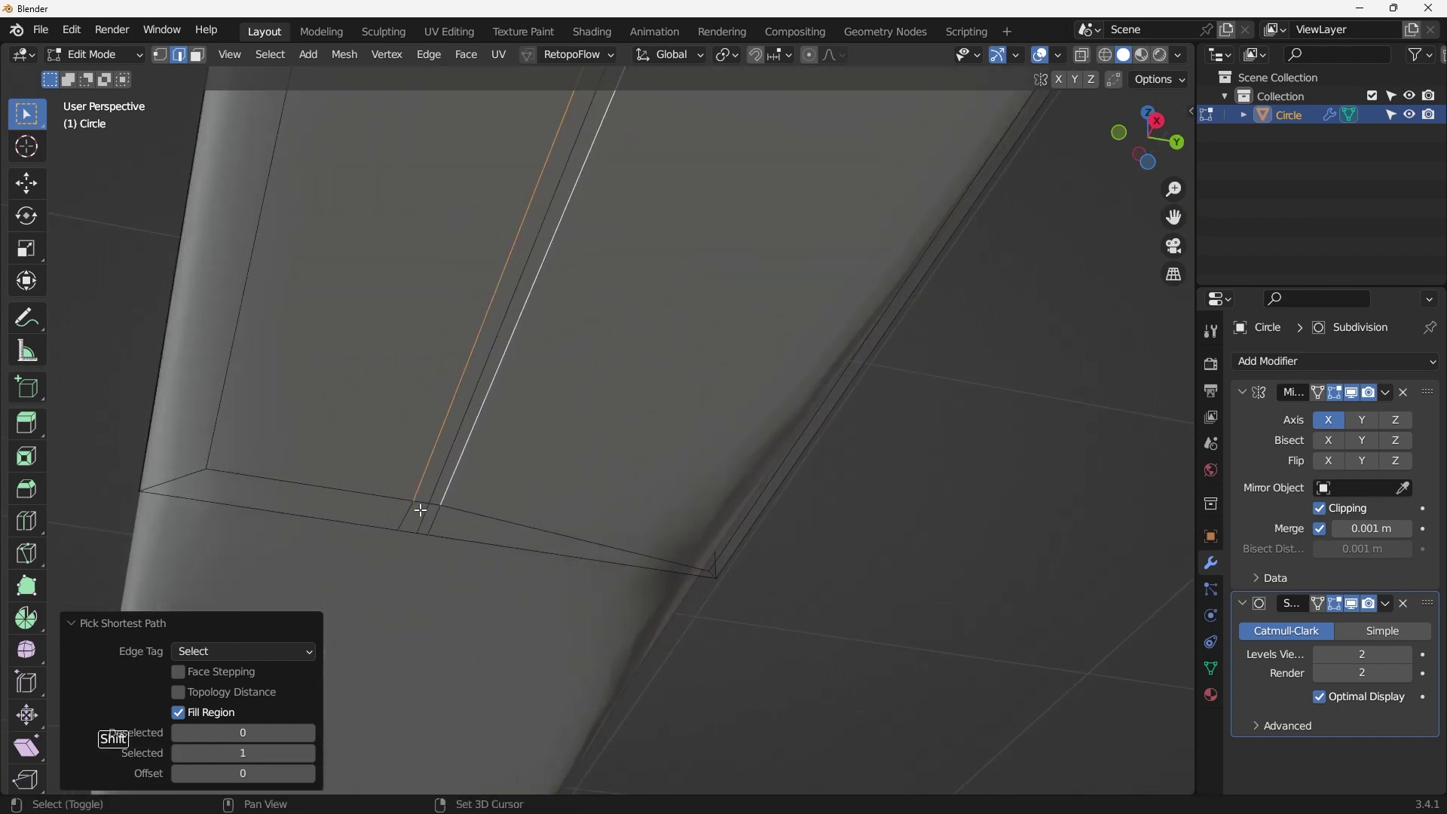
pyautogui.keyDown('ctrl'); pyautogui.keyDown('shift'); pyautogui.click(419, 511); pyautogui.keyUp('shift'); pyautogui.keyUp('ctrl')
pyautogui.hotkey('ctrl', 'z')
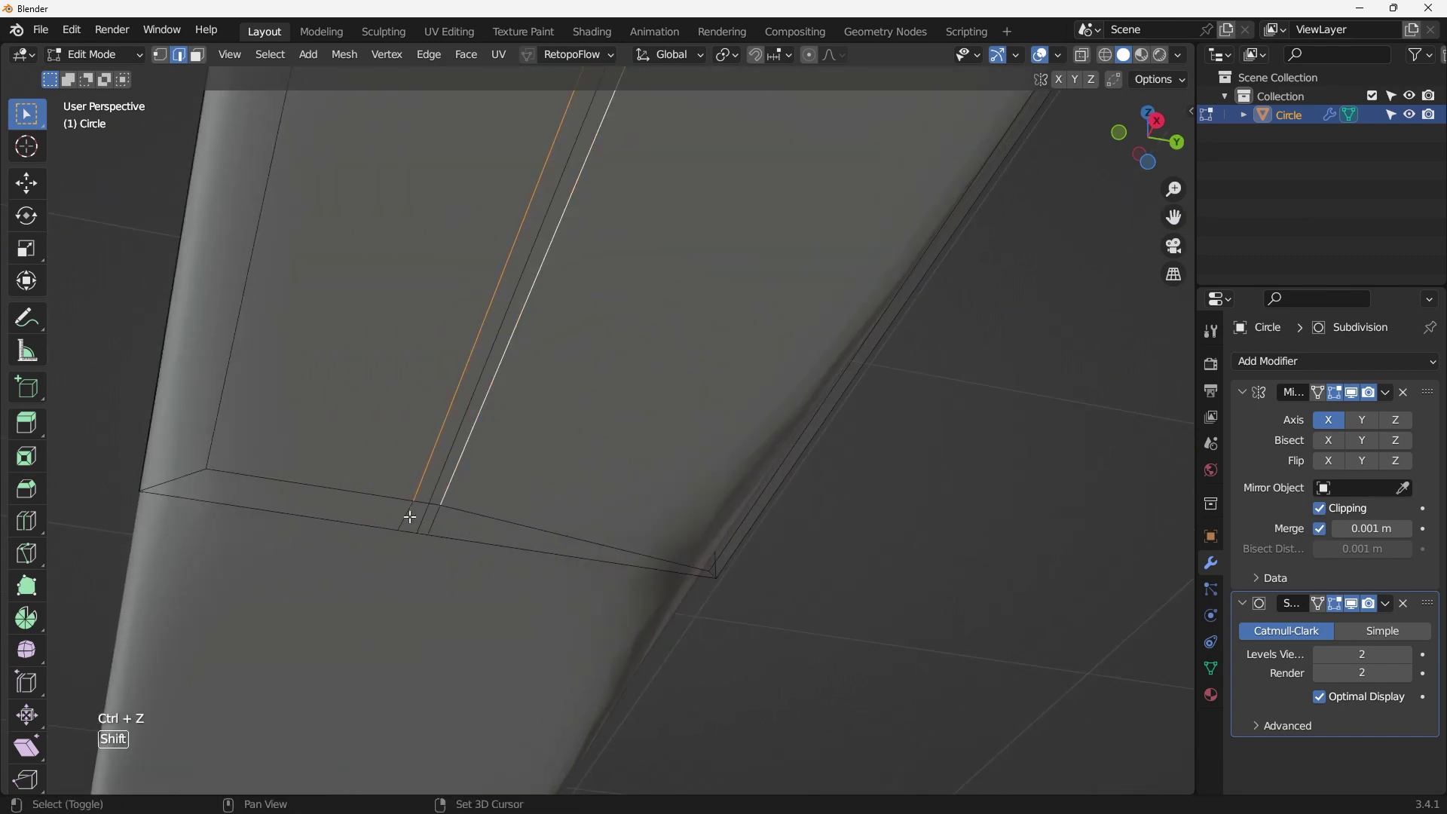
pyautogui.keyDown('ctrl'); pyautogui.keyDown('shift'); pyautogui.click(427, 517); pyautogui.keyUp('shift'); pyautogui.keyUp('ctrl')
pyautogui.press('z')
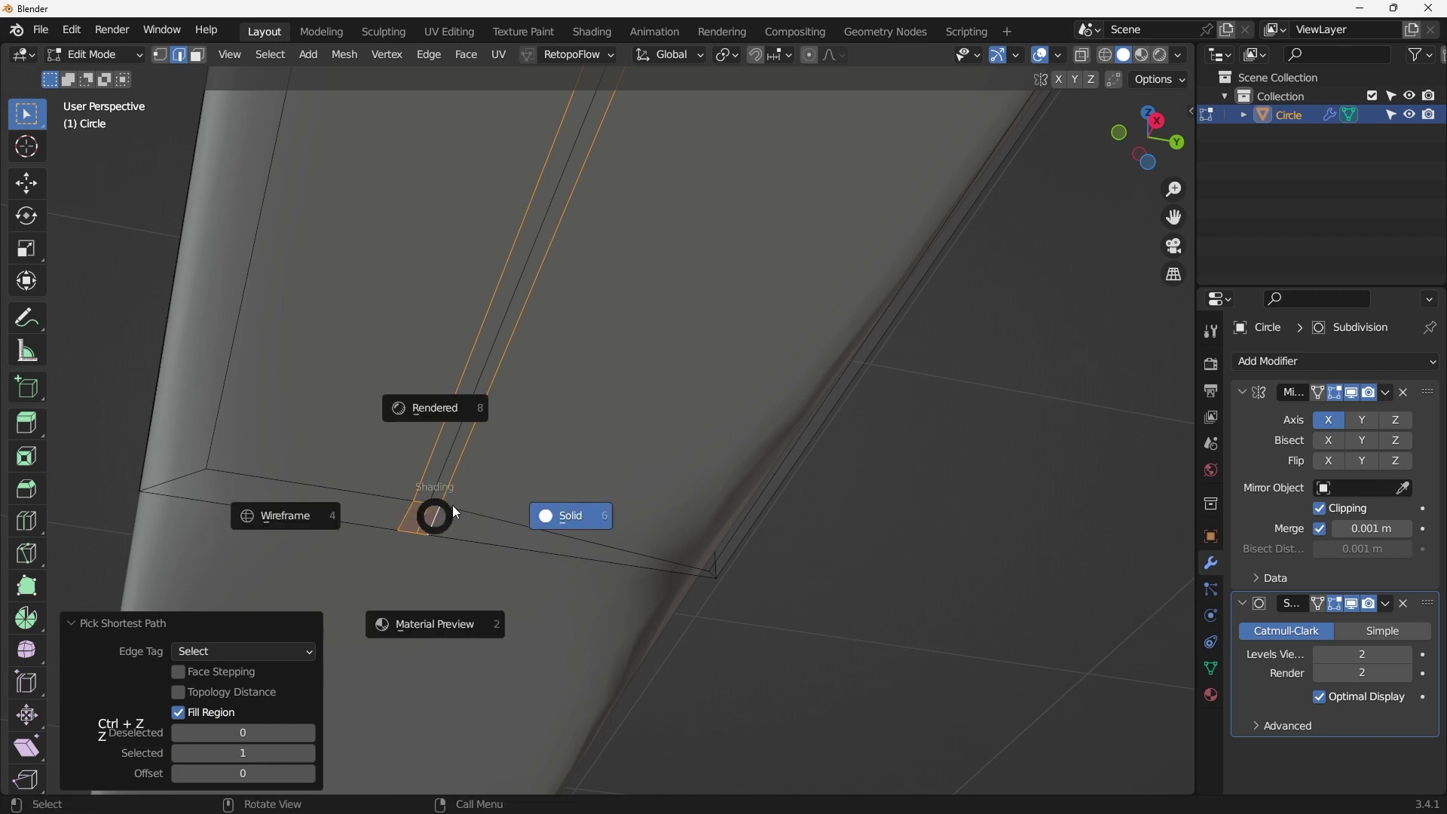
pyautogui.hotkey('ctrl', 'z')
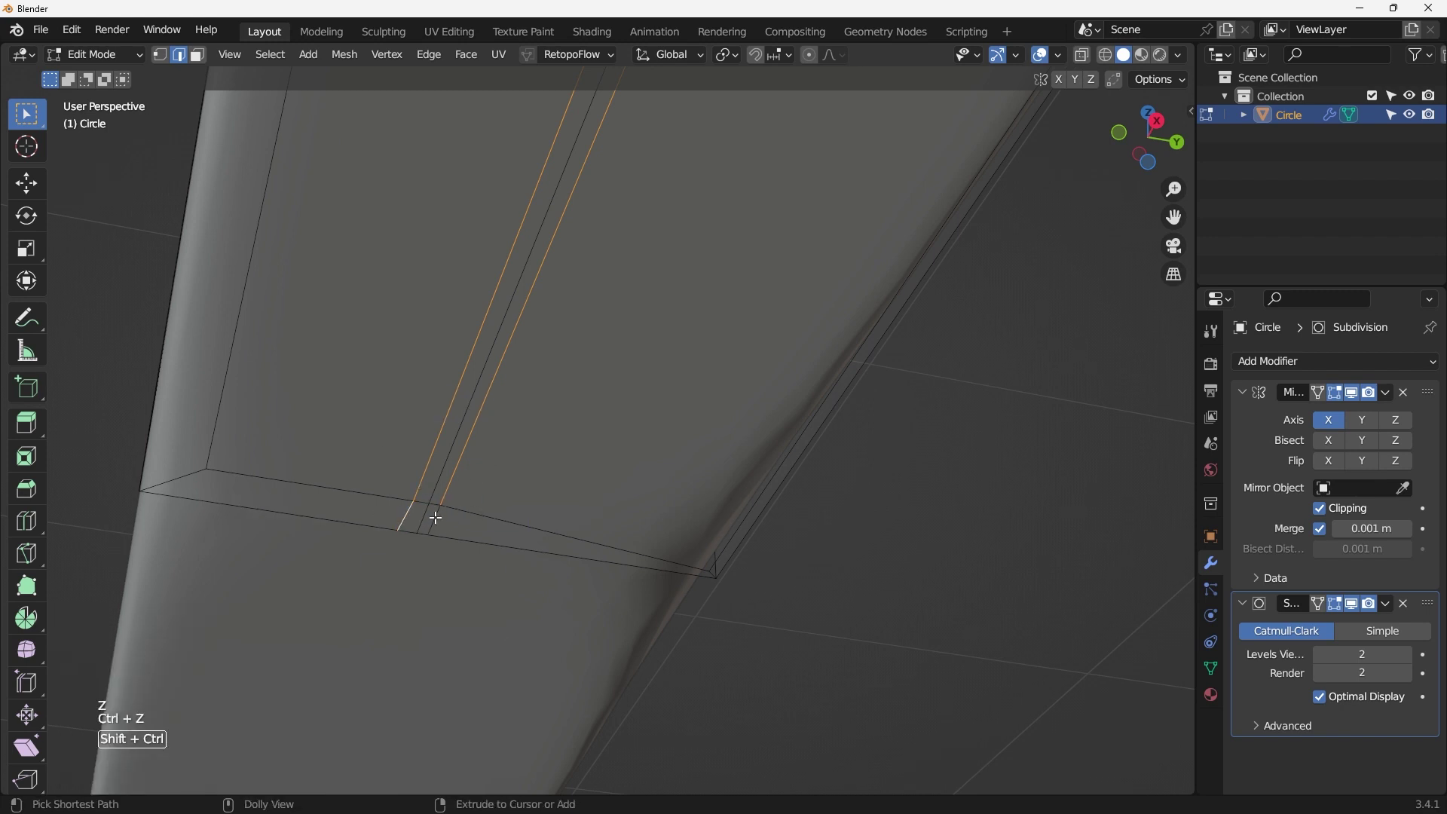
pyautogui.moveTo(517, 452); pyautogui.dragTo(584, 363, button='middle')
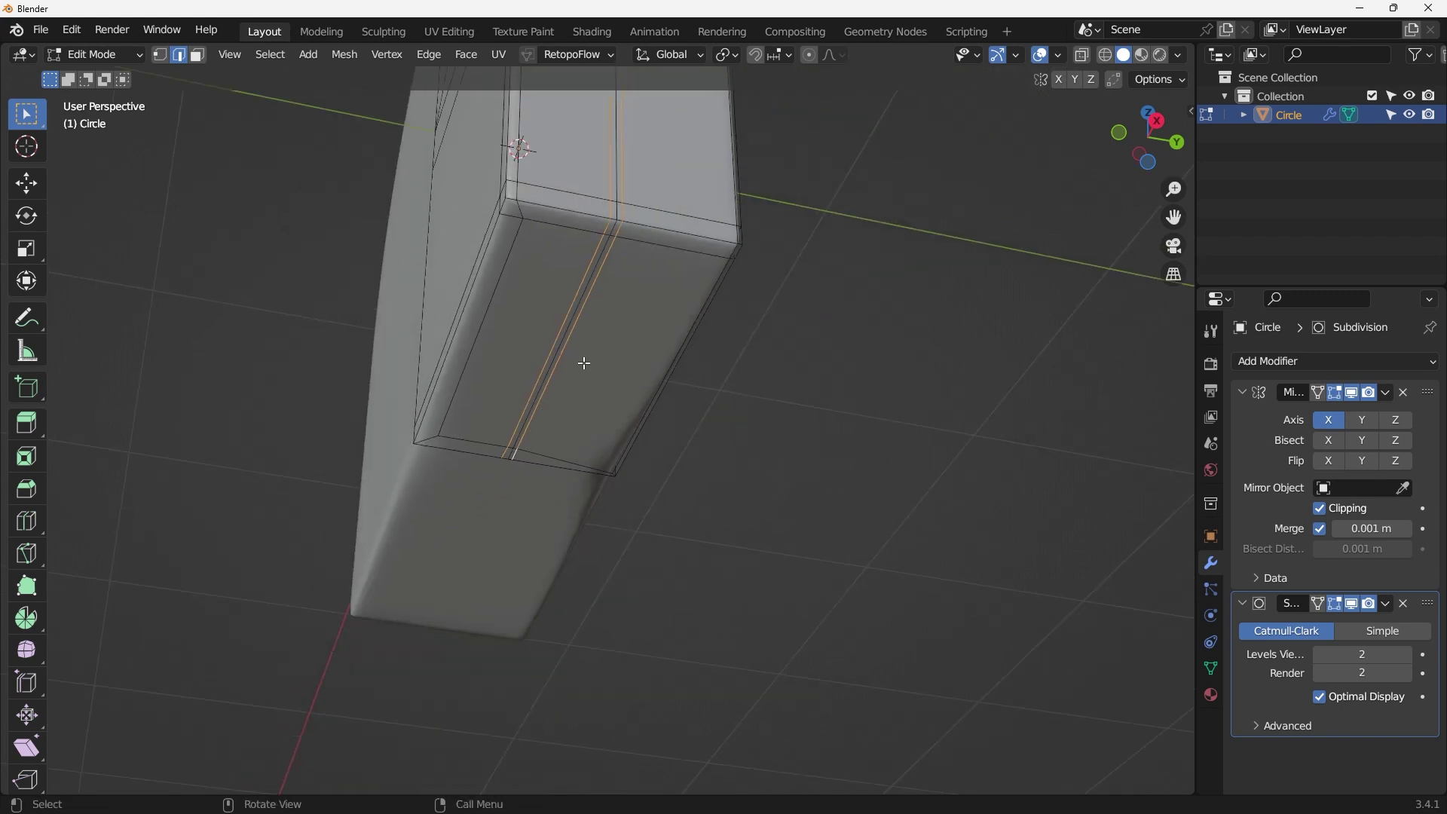
pyautogui.press('x')
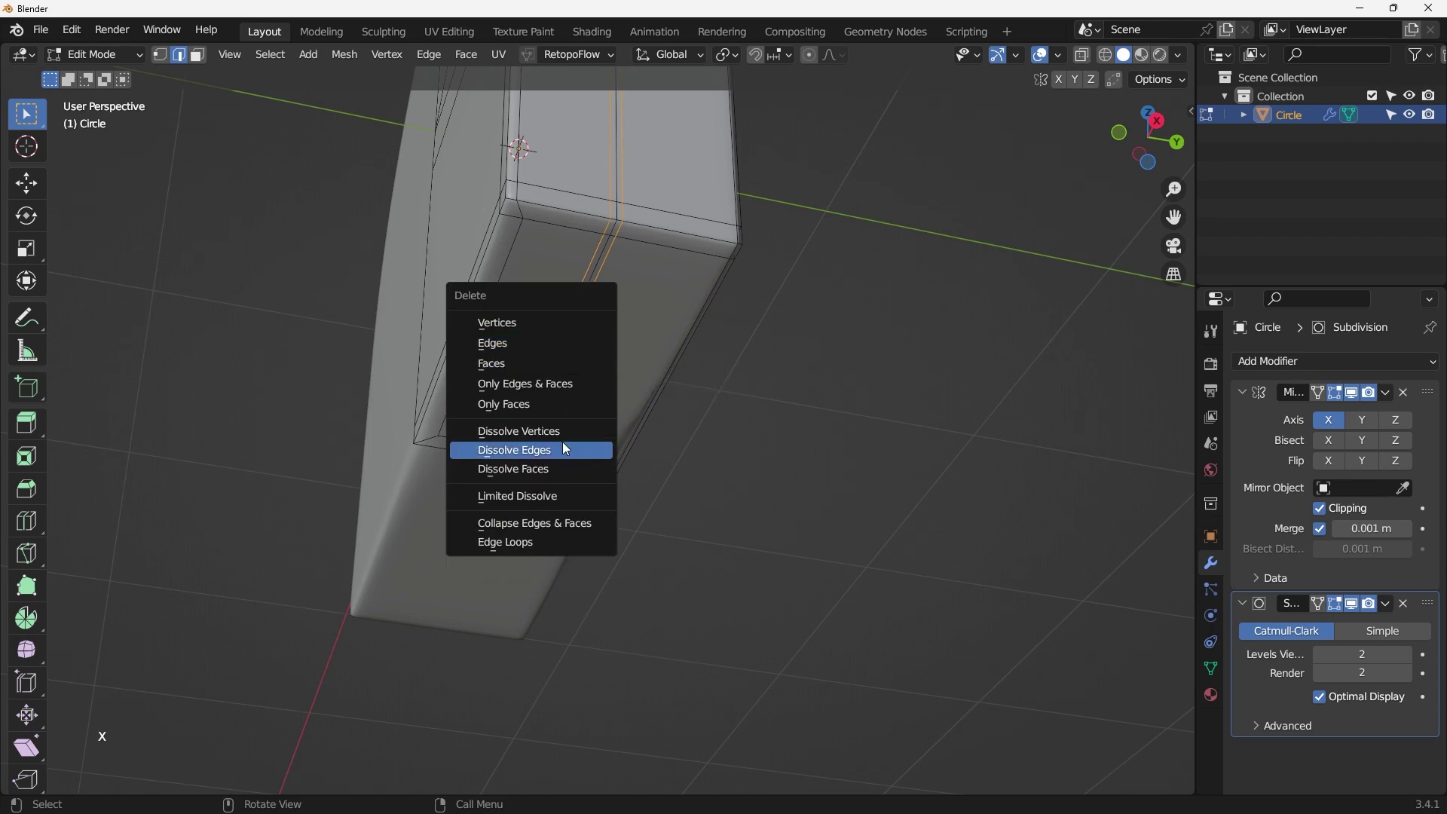
pyautogui.click(562, 442)
pyautogui.moveTo(563, 442); pyautogui.dragTo(520, 269, button='middle')
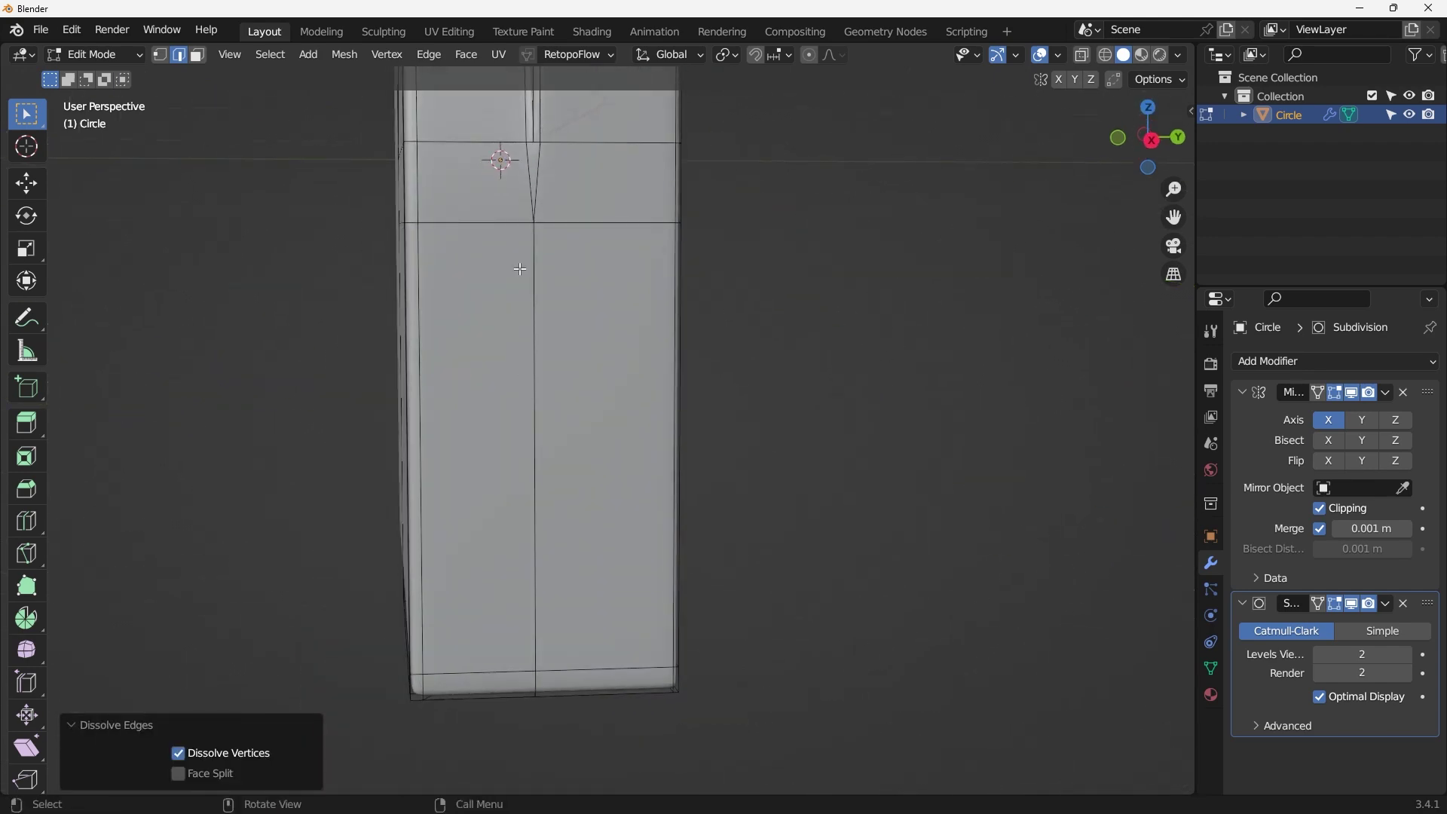
# Step: Examine the shading around the arch junction on the panel's outer side in object mode
pyautogui.scroll(-1, 536, 128)
pyautogui.keyDown('shift'); pyautogui.moveTo(537, 128); pyautogui.dragTo(551, 391, button='middle'); pyautogui.keyUp('shift')
pyautogui.scroll(4, 551, 360)
pyautogui.press('Tab')
pyautogui.click(557, 306)
pyautogui.scroll(2, 536, 405)
pyautogui.press('Tab')
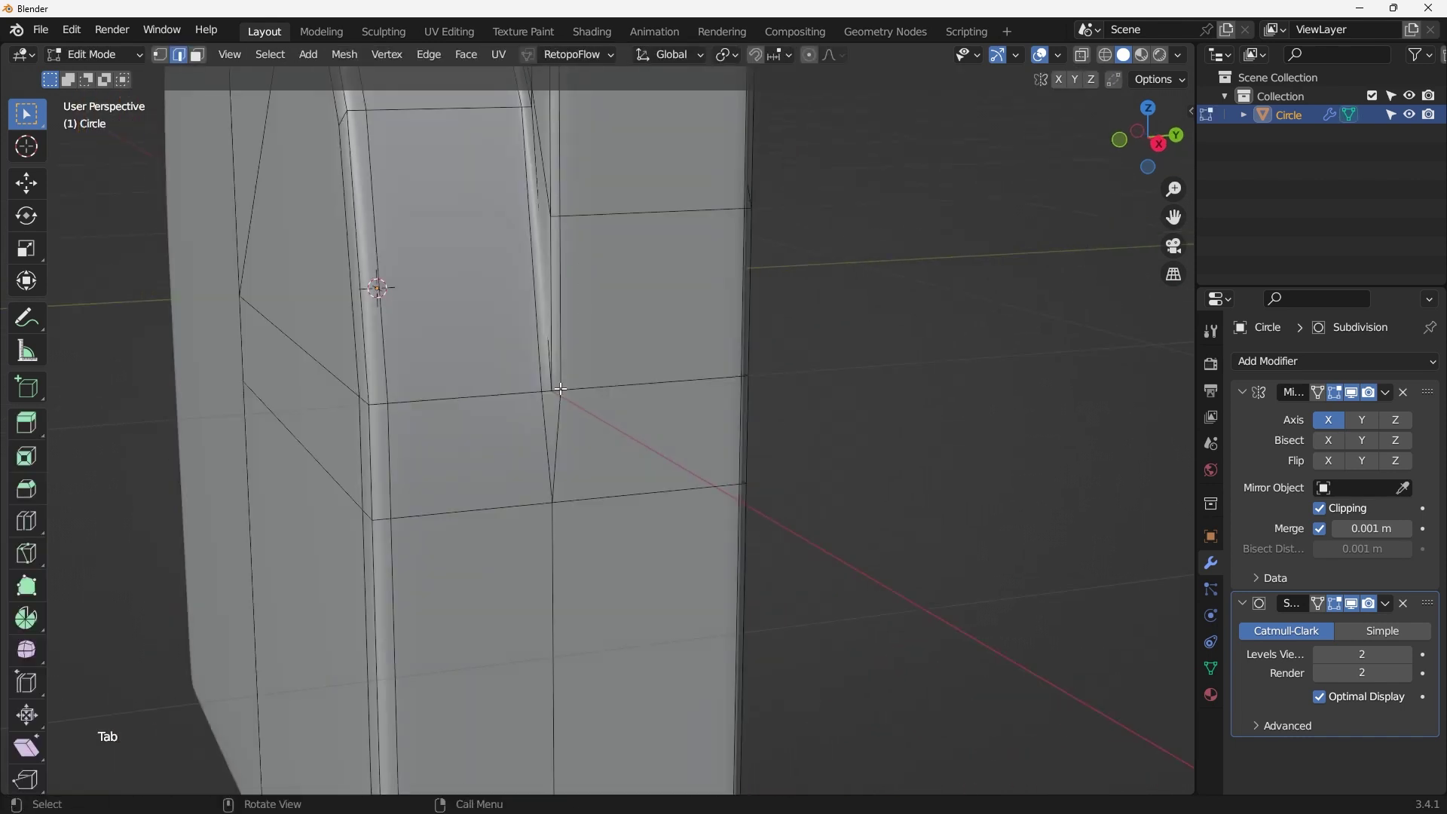
# Step: Slide the middle vertex of the arch junction upward along its vertical edge at a factor of about 0.121
pyautogui.press('1')
pyautogui.click(550, 390)
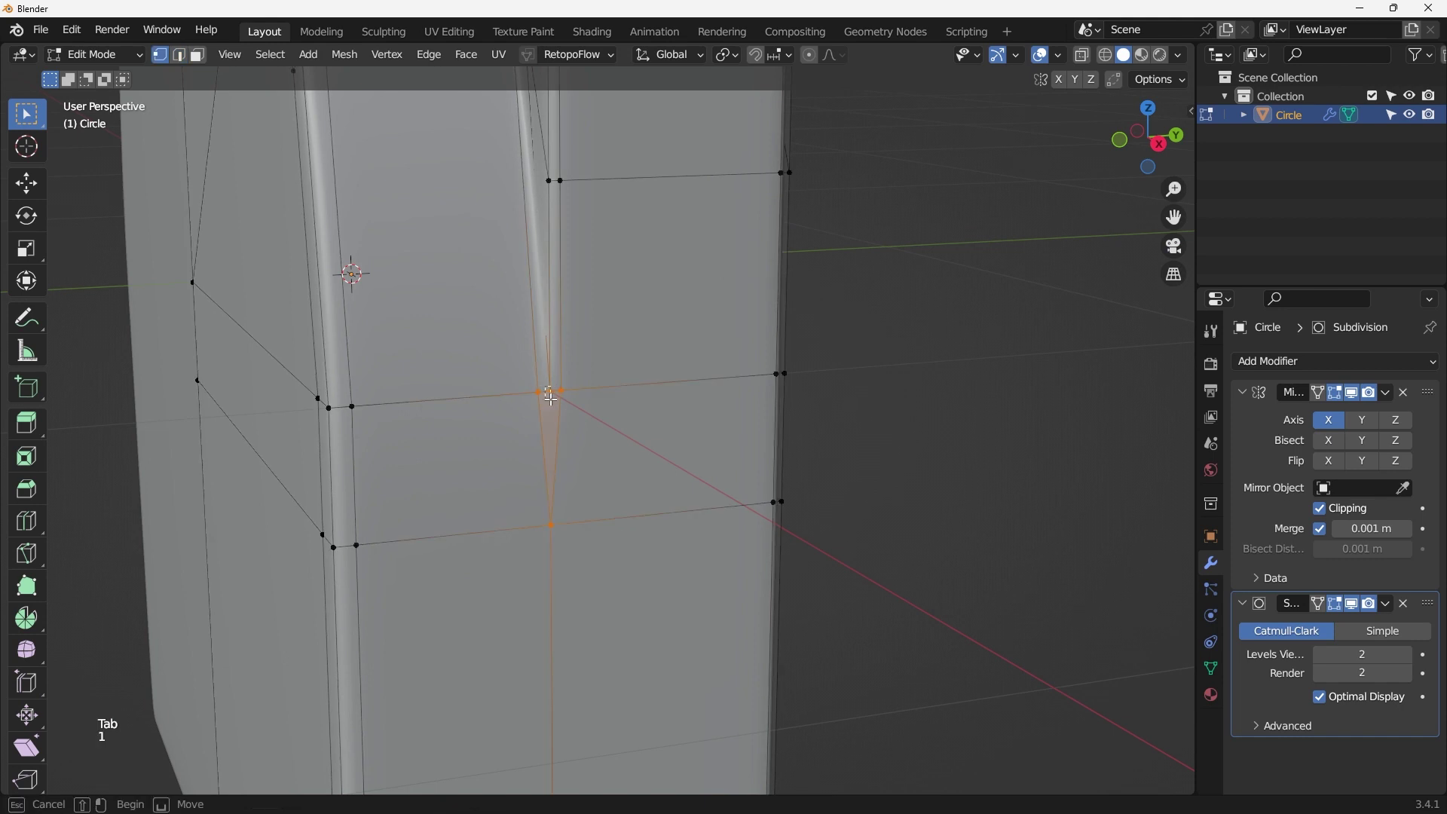
pyautogui.scroll(4, 559, 400)
pyautogui.scroll(-1, 560, 404)
pyautogui.scroll(-4, 558, 407)
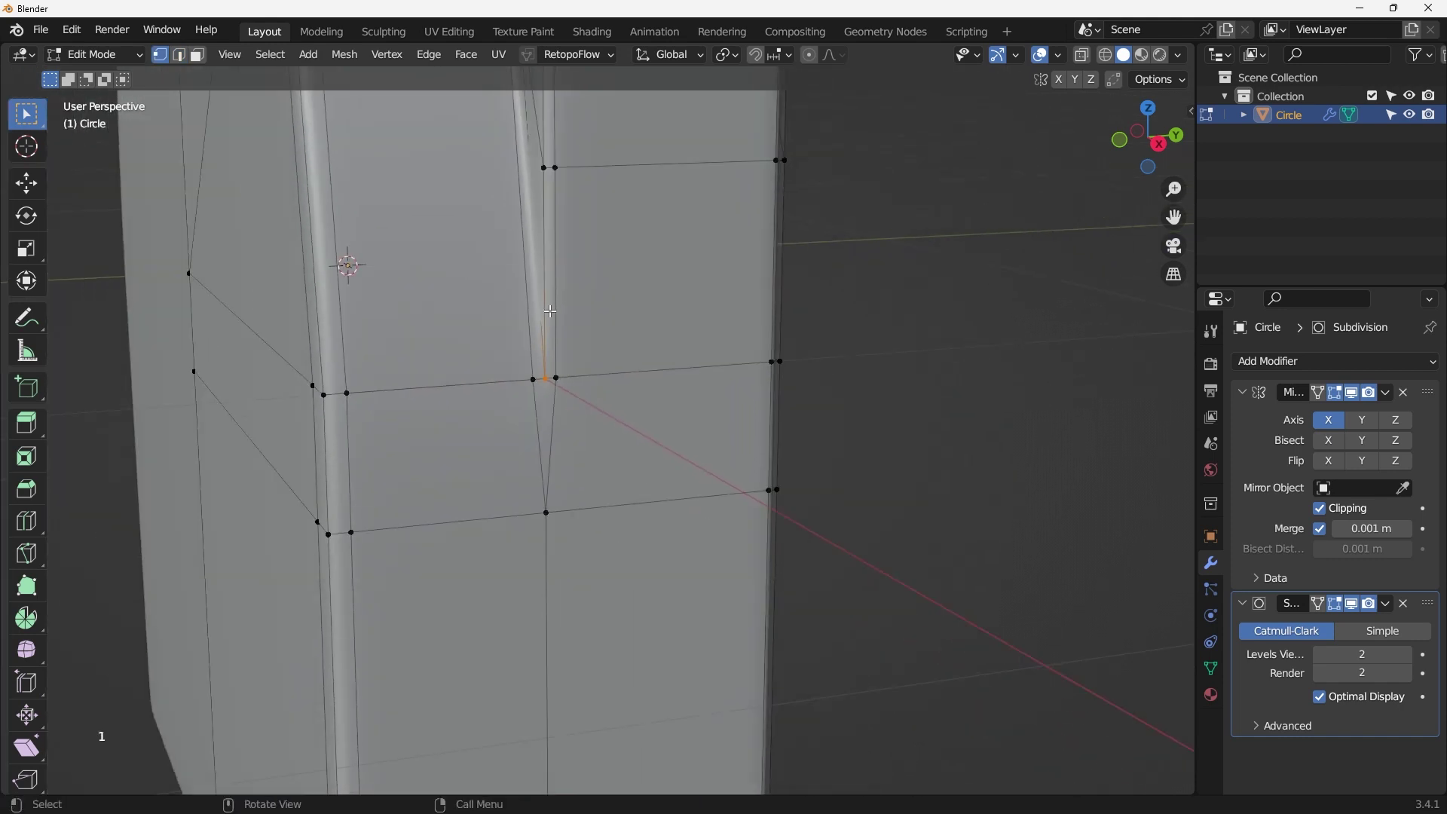
pyautogui.scroll(2, 547, 407)
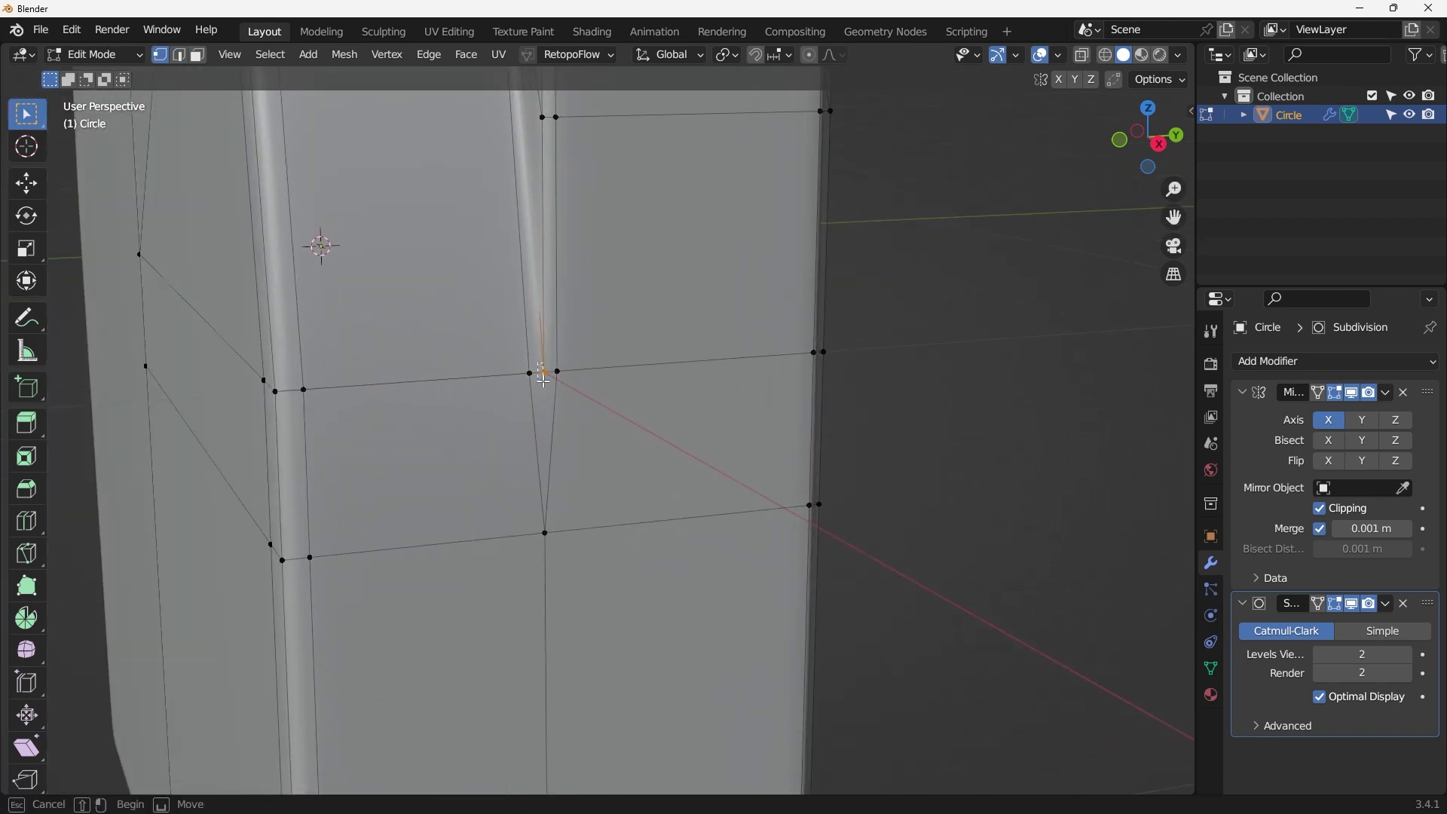
pyautogui.press('g')
pyautogui.press('g')
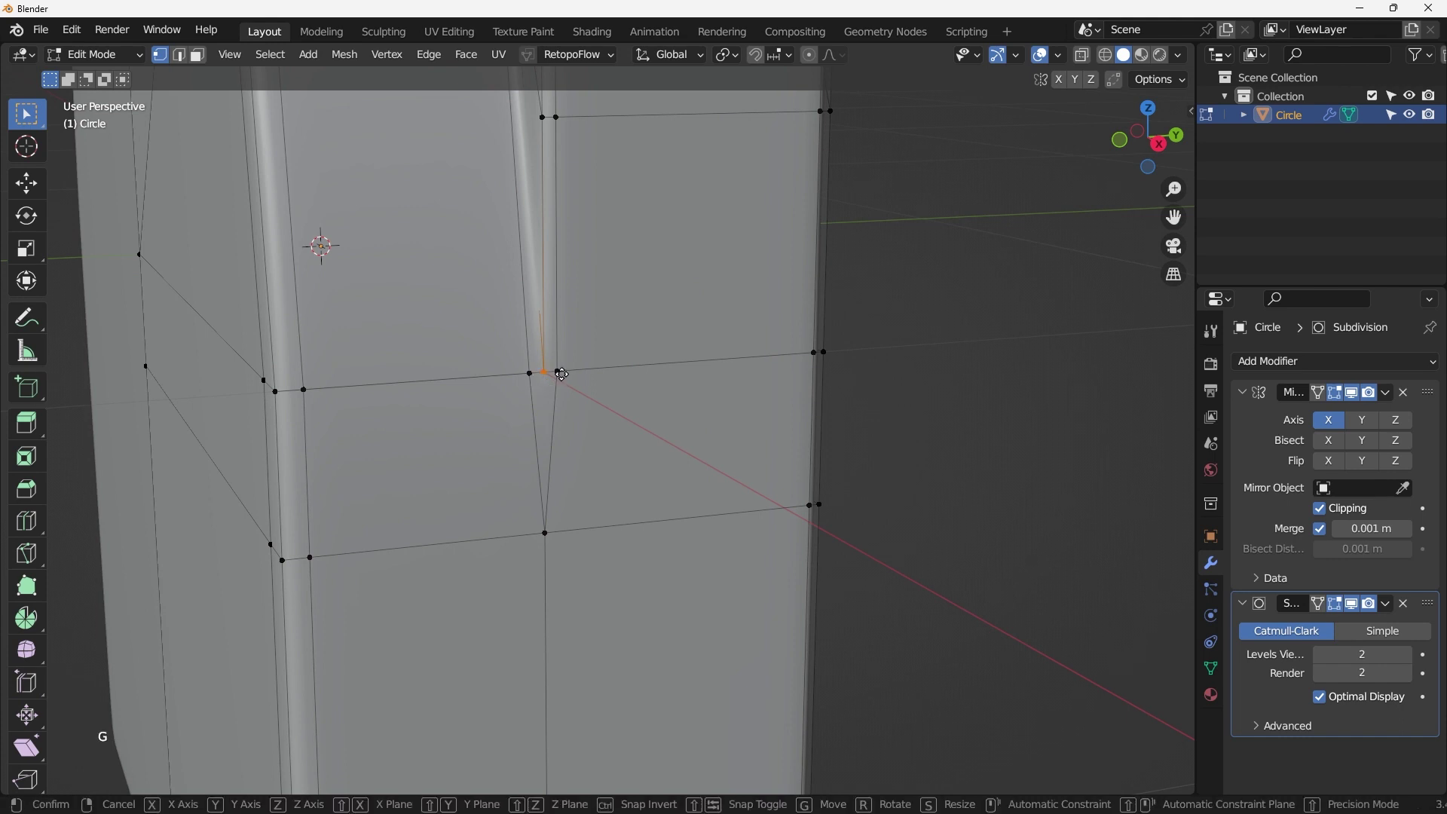
pyautogui.click(564, 365)
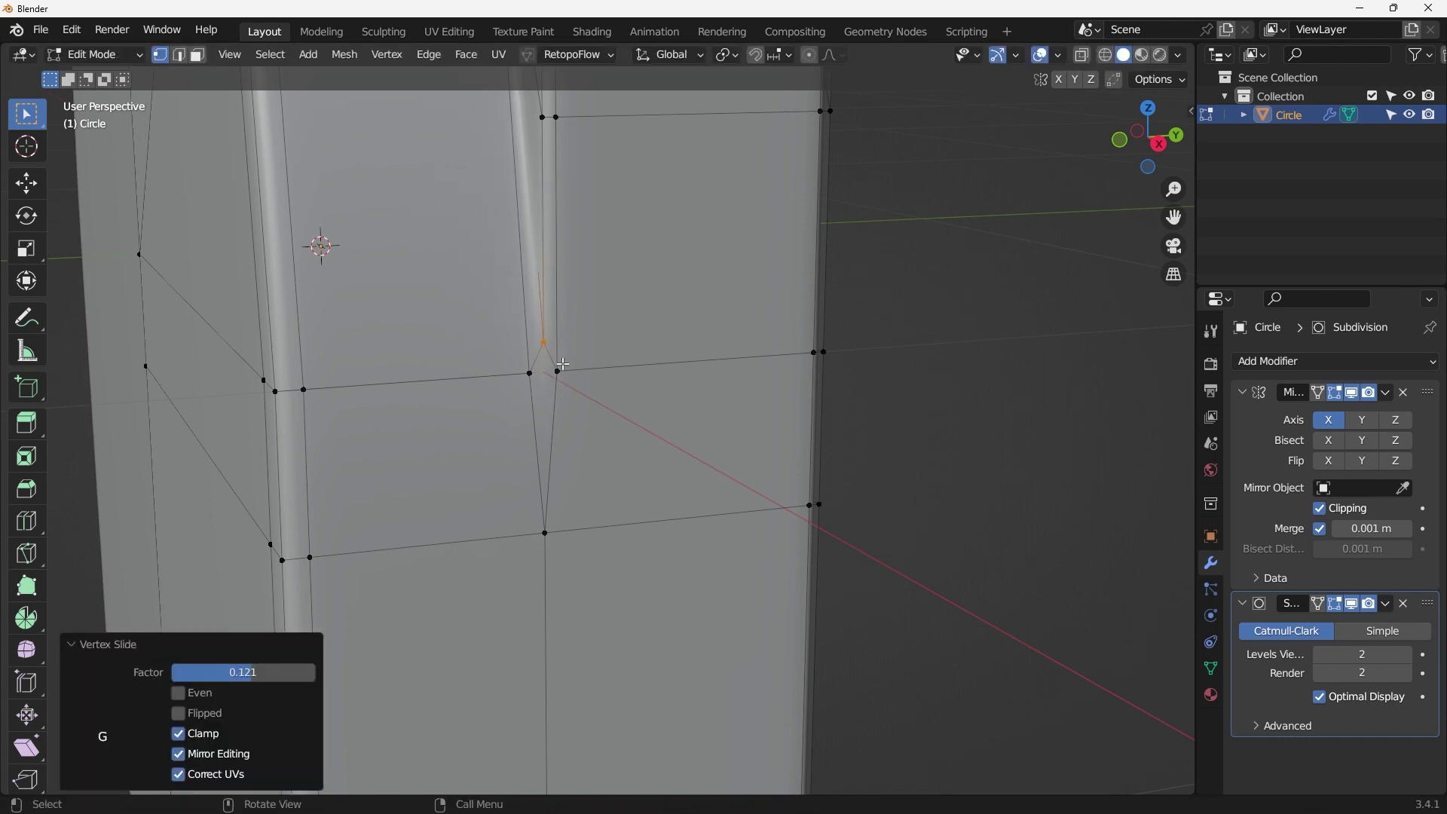
# Step: Select the horizontal edge loop below the arch junction and slide it up toward the junction at a factor of about 0.399
pyautogui.scroll(-3, 213, 511)
pyautogui.keyDown('alt'); pyautogui.click(309, 520); pyautogui.keyUp('alt')
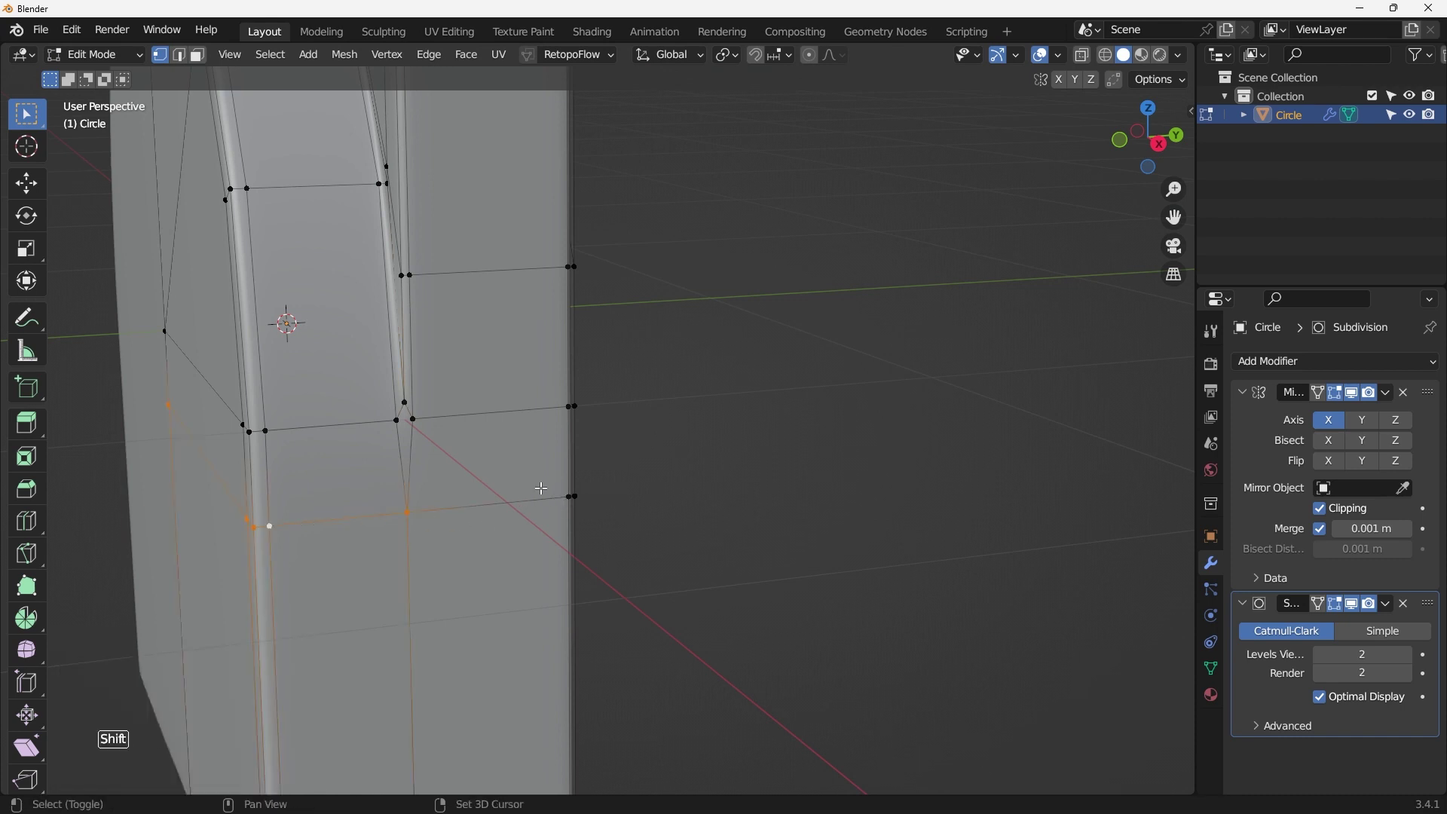
pyautogui.moveTo(543, 491); pyautogui.dragTo(441, 508, button='middle')
pyautogui.keyDown('alt'); pyautogui.keyDown('shift'); pyautogui.click(659, 500); pyautogui.keyUp('shift'); pyautogui.keyUp('alt')
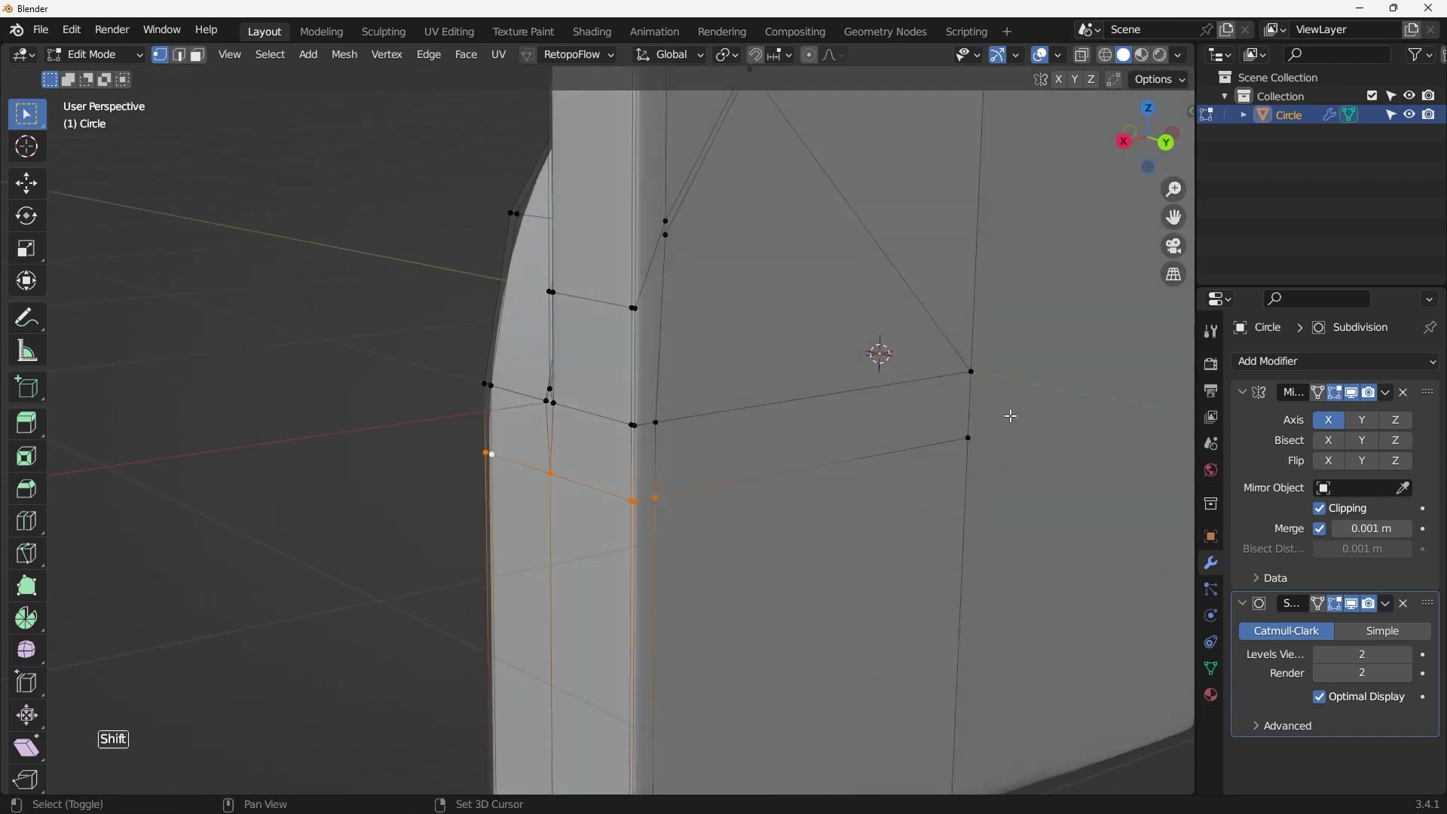
pyautogui.moveTo(969, 436); pyautogui.dragTo(713, 434, button='middle')
pyautogui.press('KP_1')
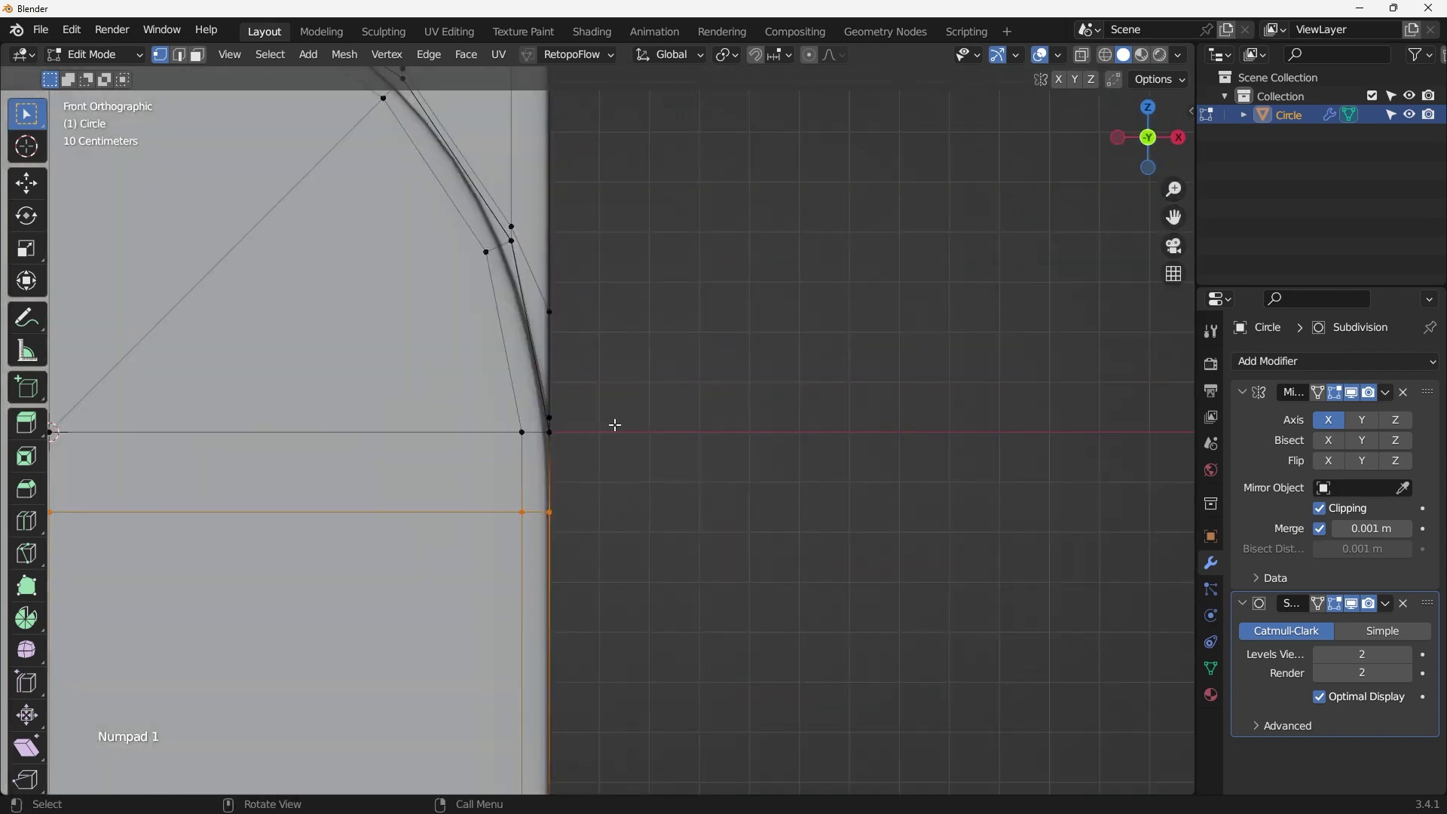
pyautogui.scroll(-4, 612, 426)
pyautogui.scroll(1, 695, 426)
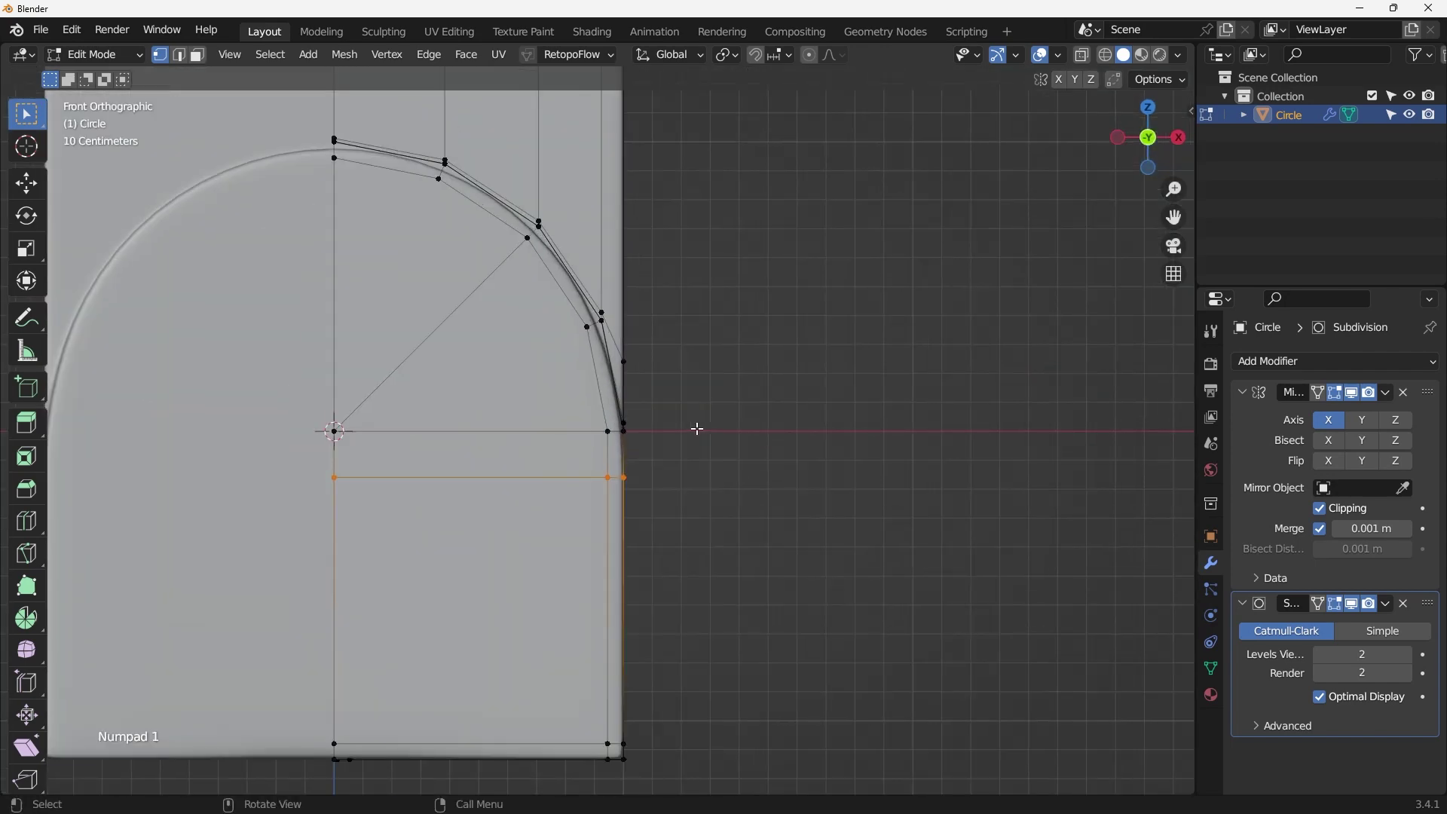
pyautogui.press('g')
pyautogui.press('g')
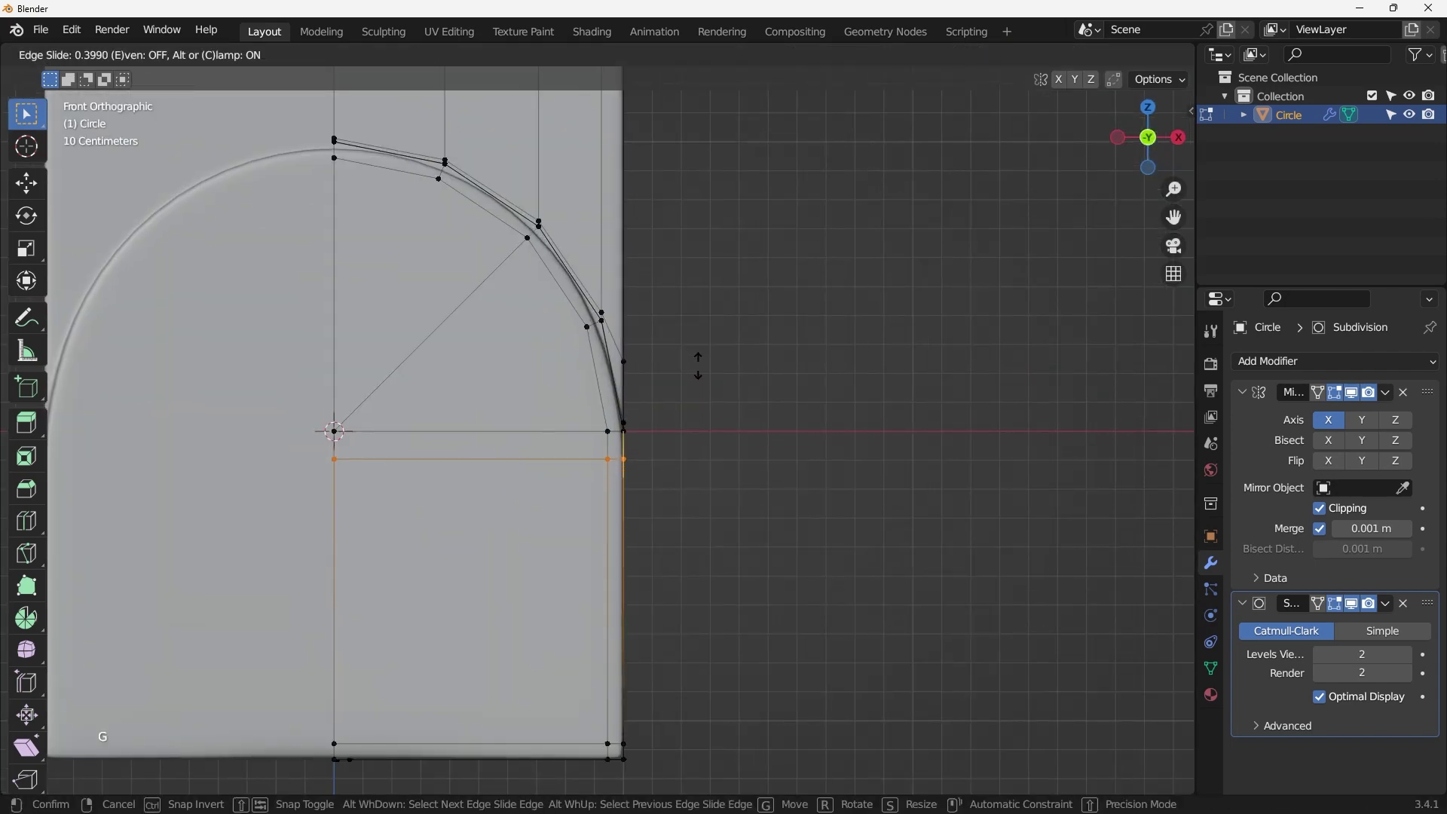
pyautogui.click(699, 366)
# Step: Examine the shading of the whole panel in object mode and the underside's topology along the mirror line in edit mode
pyautogui.press('Tab')
pyautogui.moveTo(711, 259); pyautogui.dragTo(567, 472, button='middle')
pyautogui.scroll(-3, 573, 419)
pyautogui.scroll(4, 556, 392)
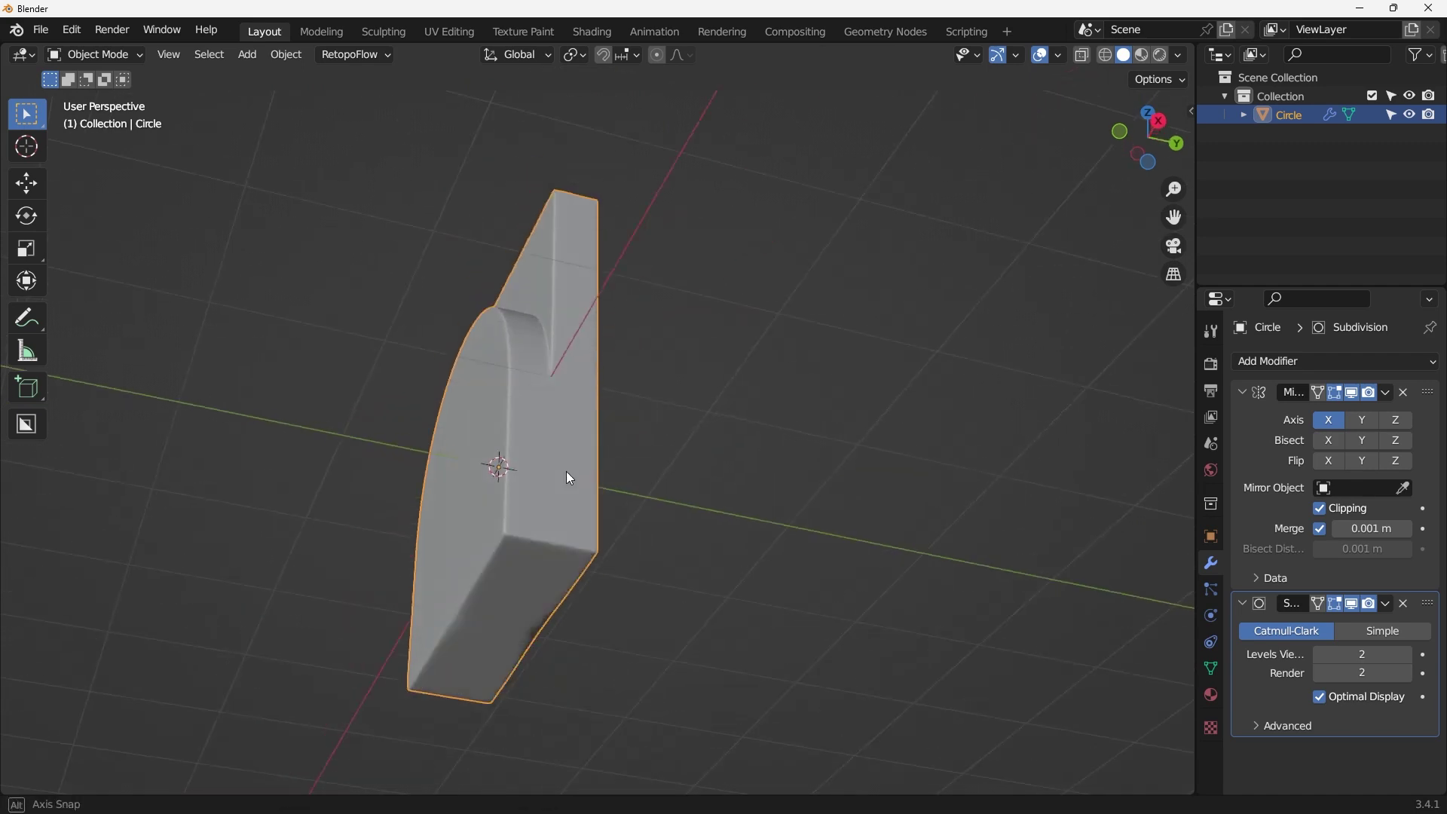
pyautogui.press('Tab')
pyautogui.click(538, 442)
pyautogui.keyDown('shift'); pyautogui.moveTo(566, 549); pyautogui.dragTo(675, 486, button='middle'); pyautogui.keyUp('shift')
pyautogui.scroll(1, 462, 310)
pyautogui.scroll(-1, 452, 294)
pyautogui.keyDown('shift'); pyautogui.moveTo(447, 278); pyautogui.dragTo(578, 265, button='middle'); pyautogui.keyUp('shift')
pyautogui.scroll(2, 486, 365)
pyautogui.scroll(2, 578, 265)
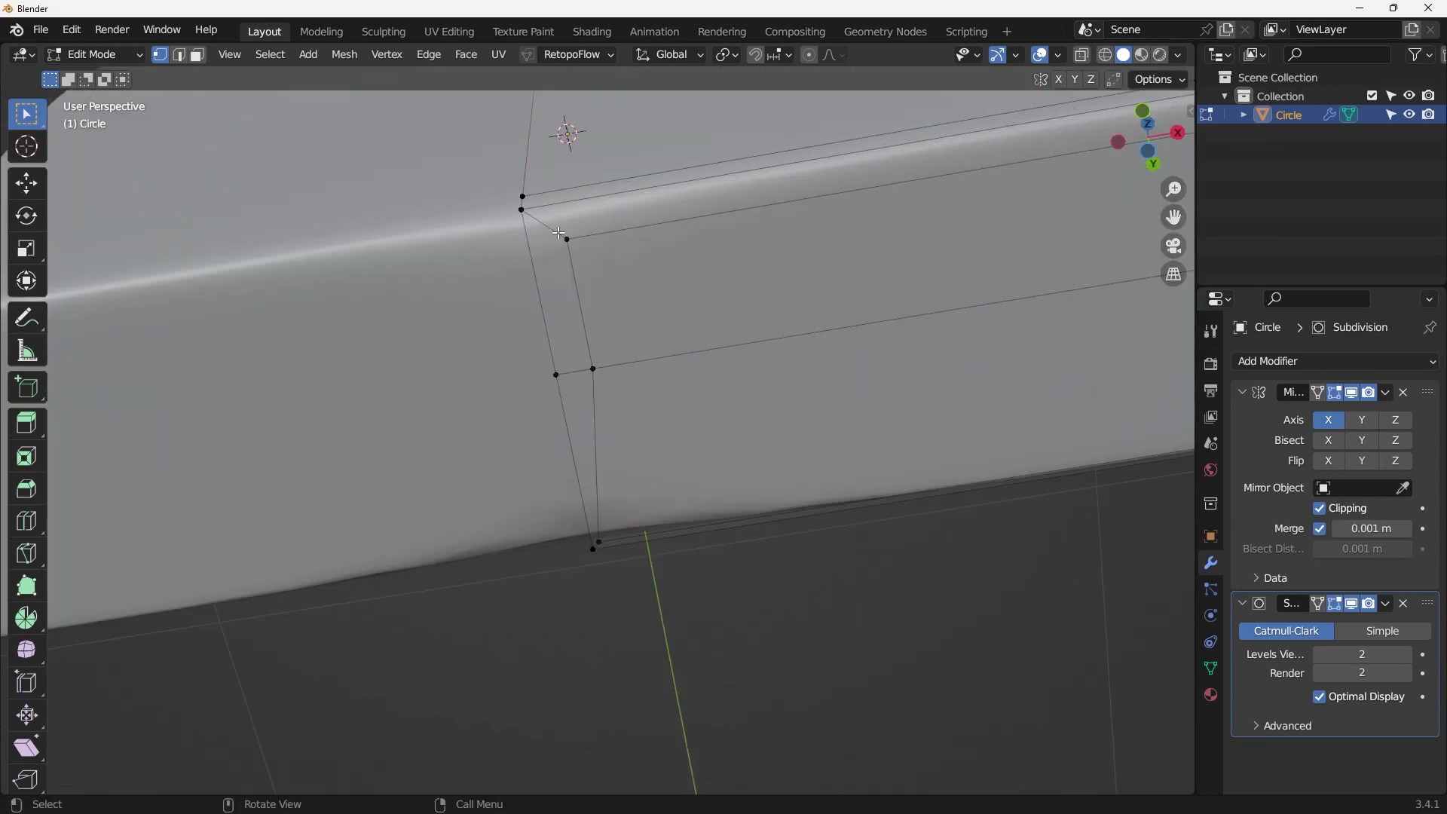
# Step: Slide the front and middle inset vertices on the underside onto the mirror line, each at a factor of 1.000
pyautogui.click(568, 240)
pyautogui.press('g')
pyautogui.press('g')
pyautogui.click(469, 189)
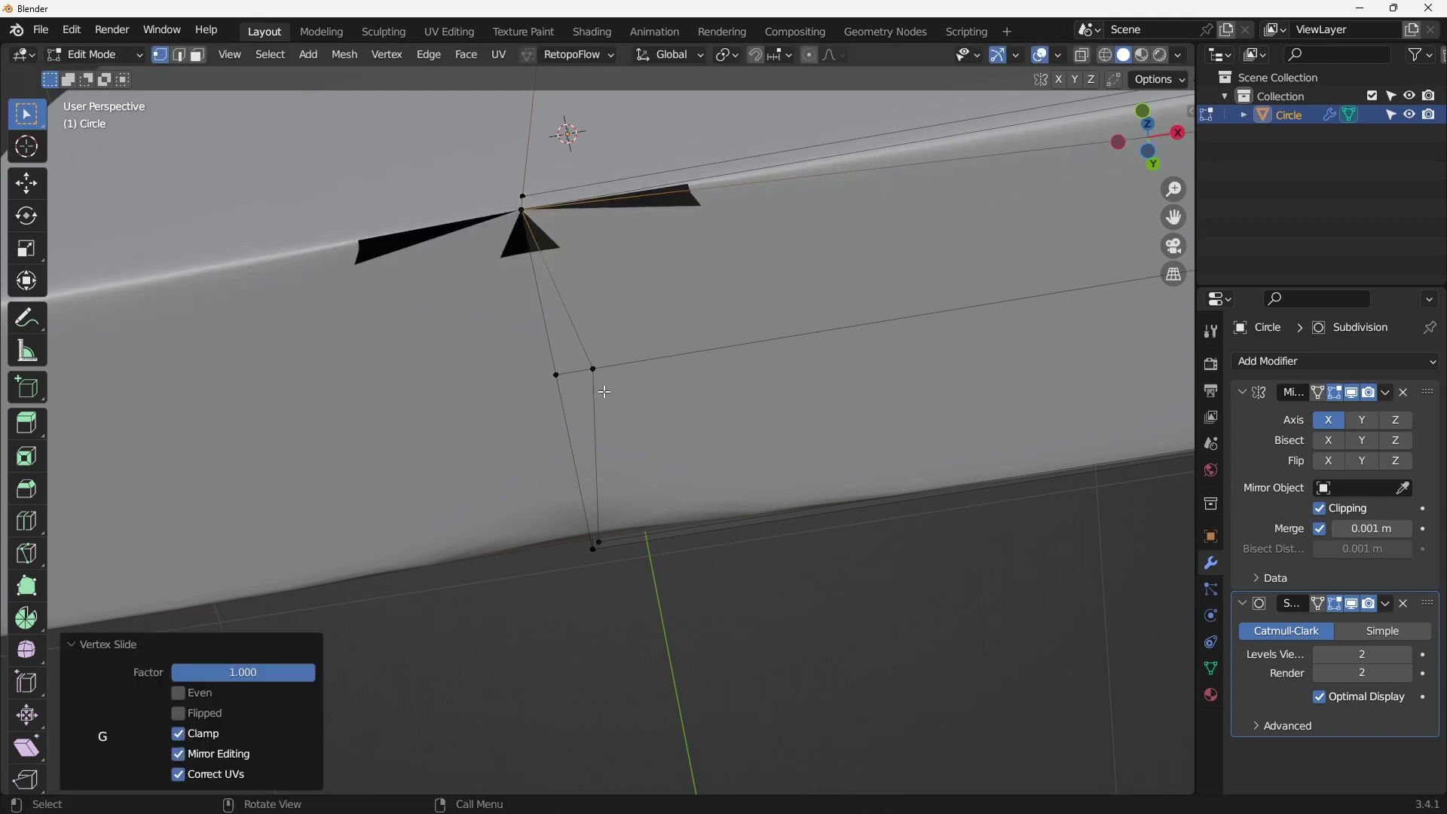
pyautogui.click(594, 369)
pyautogui.press('g')
pyautogui.press('g')
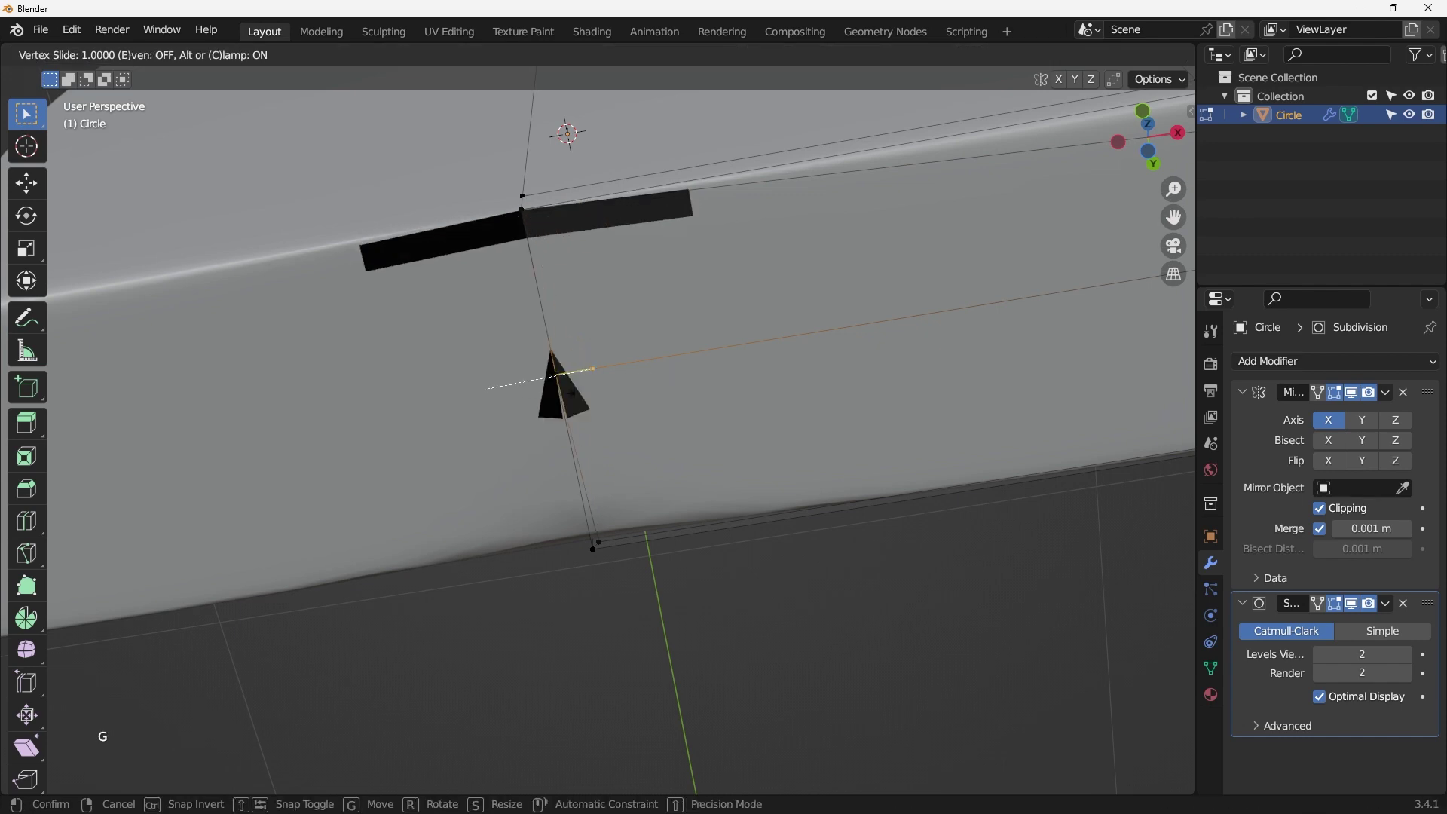
pyautogui.click(513, 411)
# Step: Knife-cut an edge from the back inset vertex on the underside across to the mirror line
pyautogui.moveTo(678, 463); pyautogui.dragTo(599, 492, button='middle')
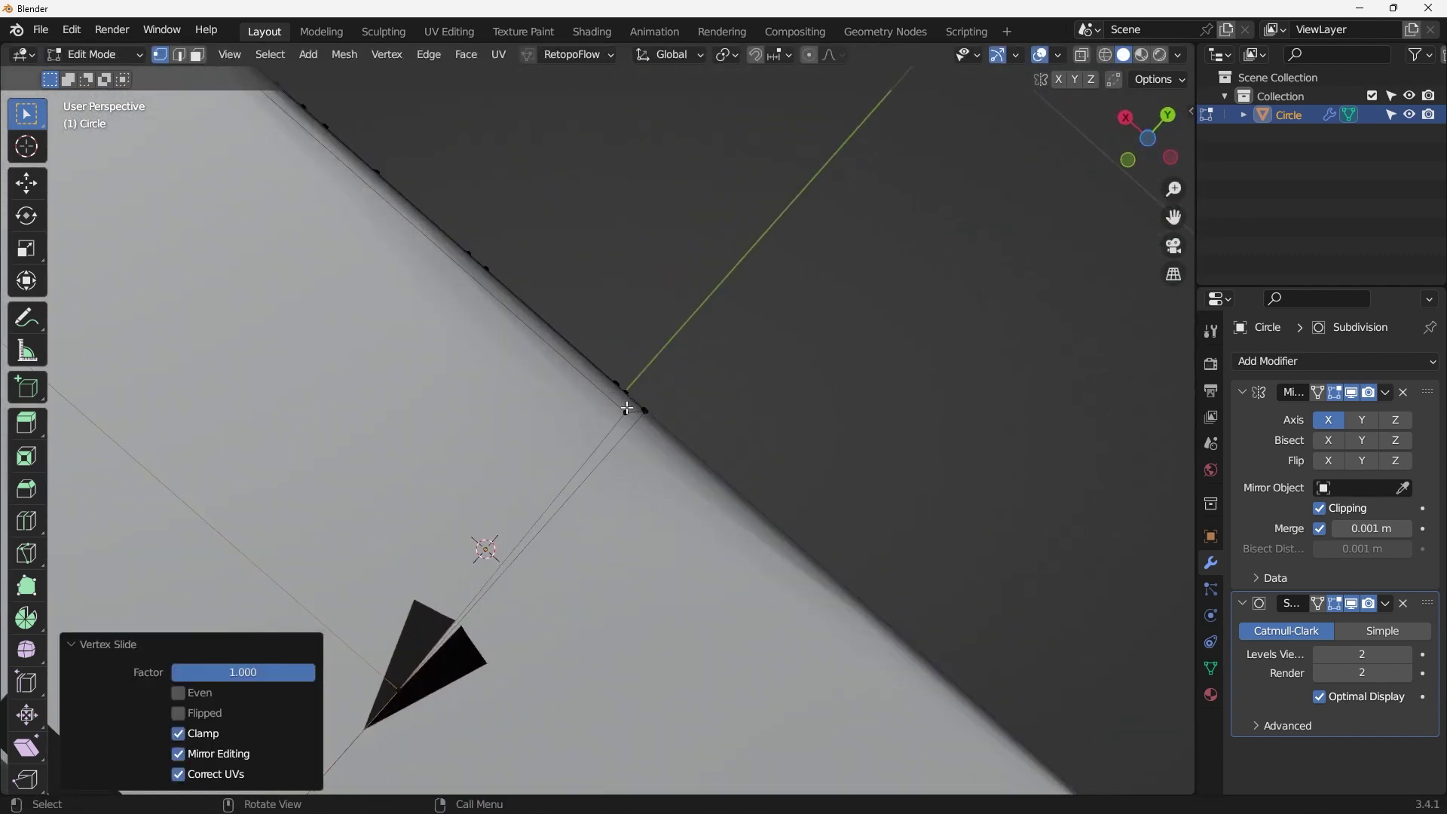
pyautogui.moveTo(633, 407); pyautogui.dragTo(525, 416, button='middle')
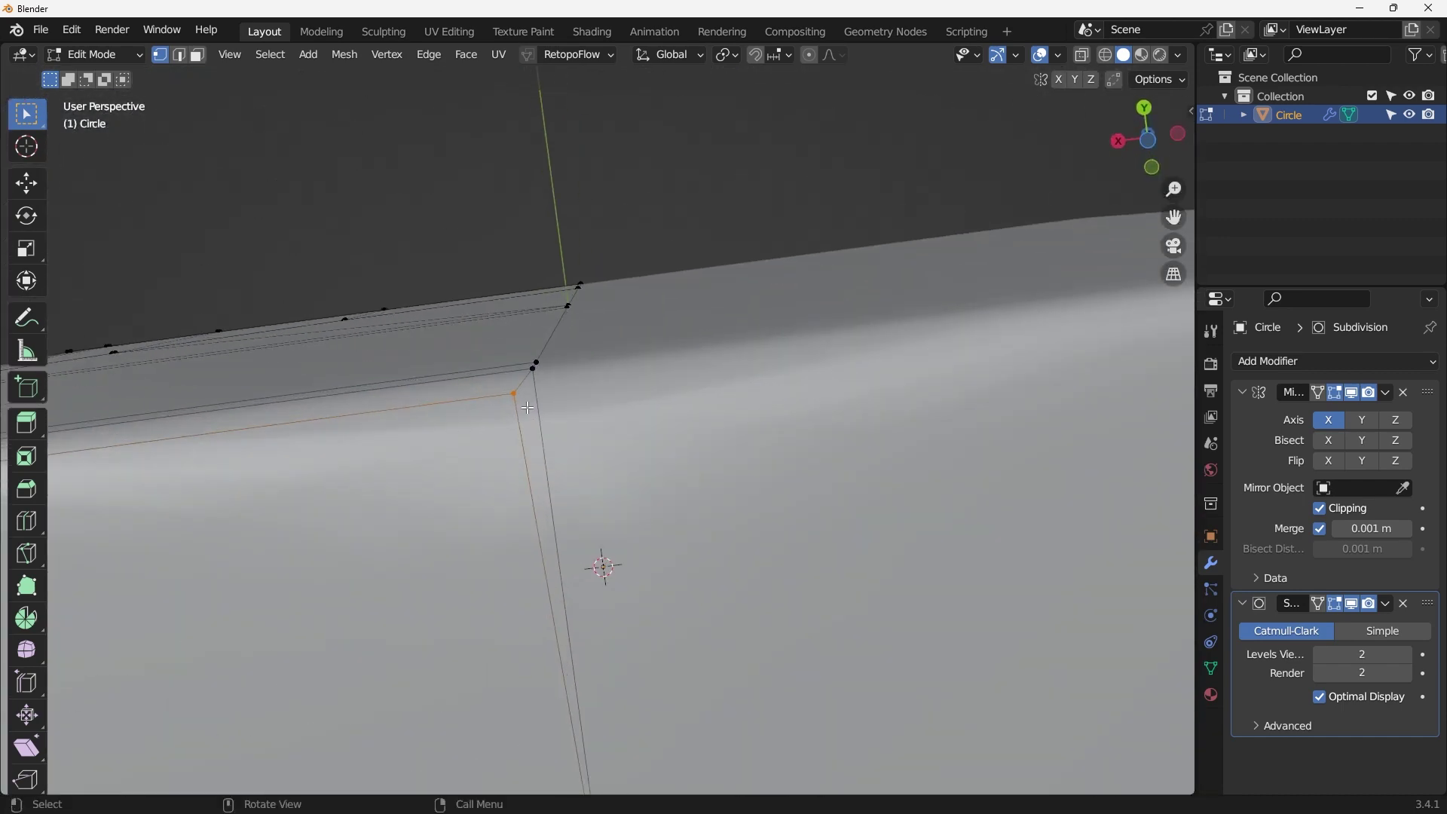
pyautogui.press('k')
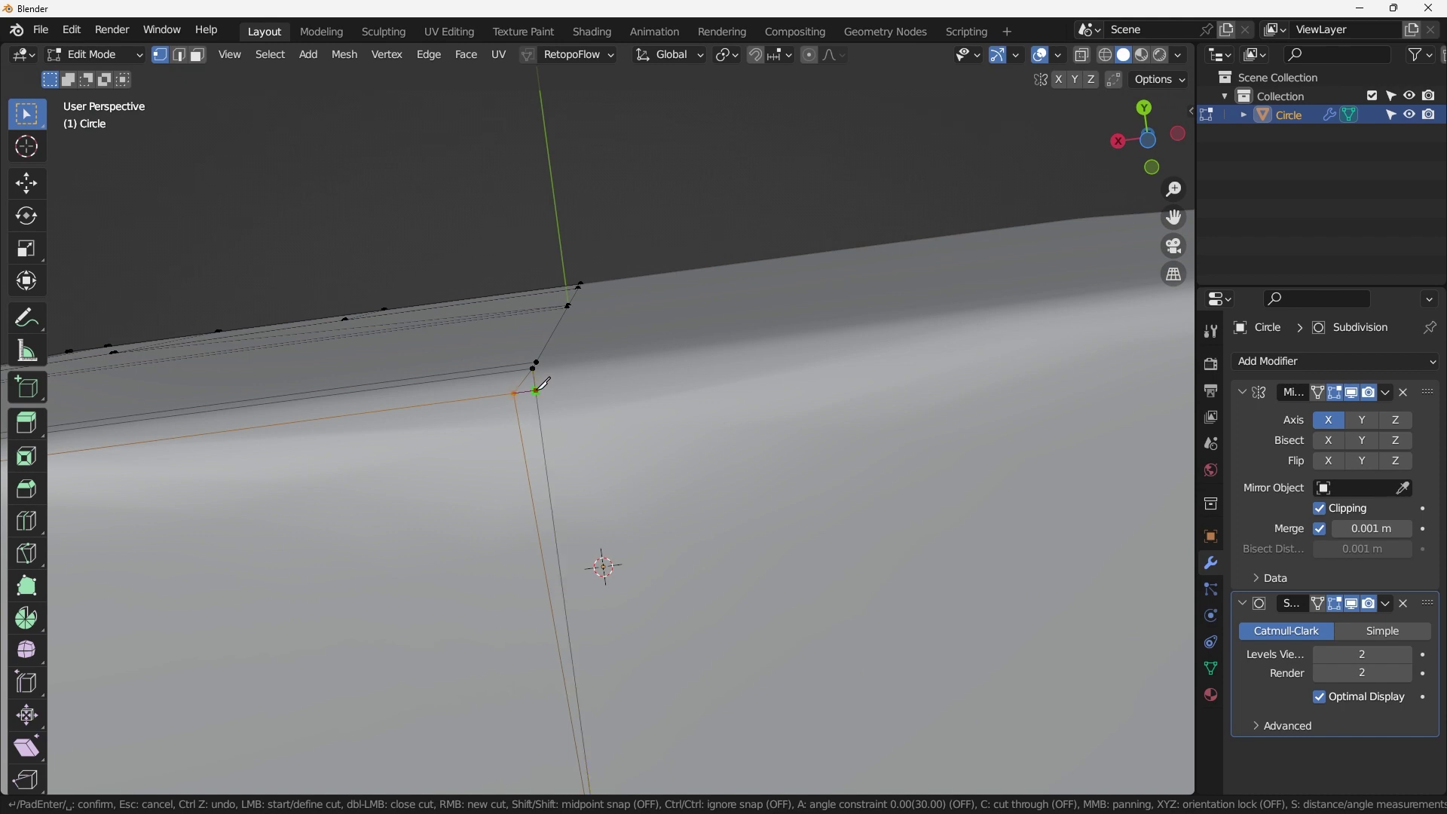
pyautogui.click(536, 391)
pyautogui.press('Return')
# Step: Slide the back inset vertex on the underside onto the mirror line at a factor of 1.000
pyautogui.click(514, 398)
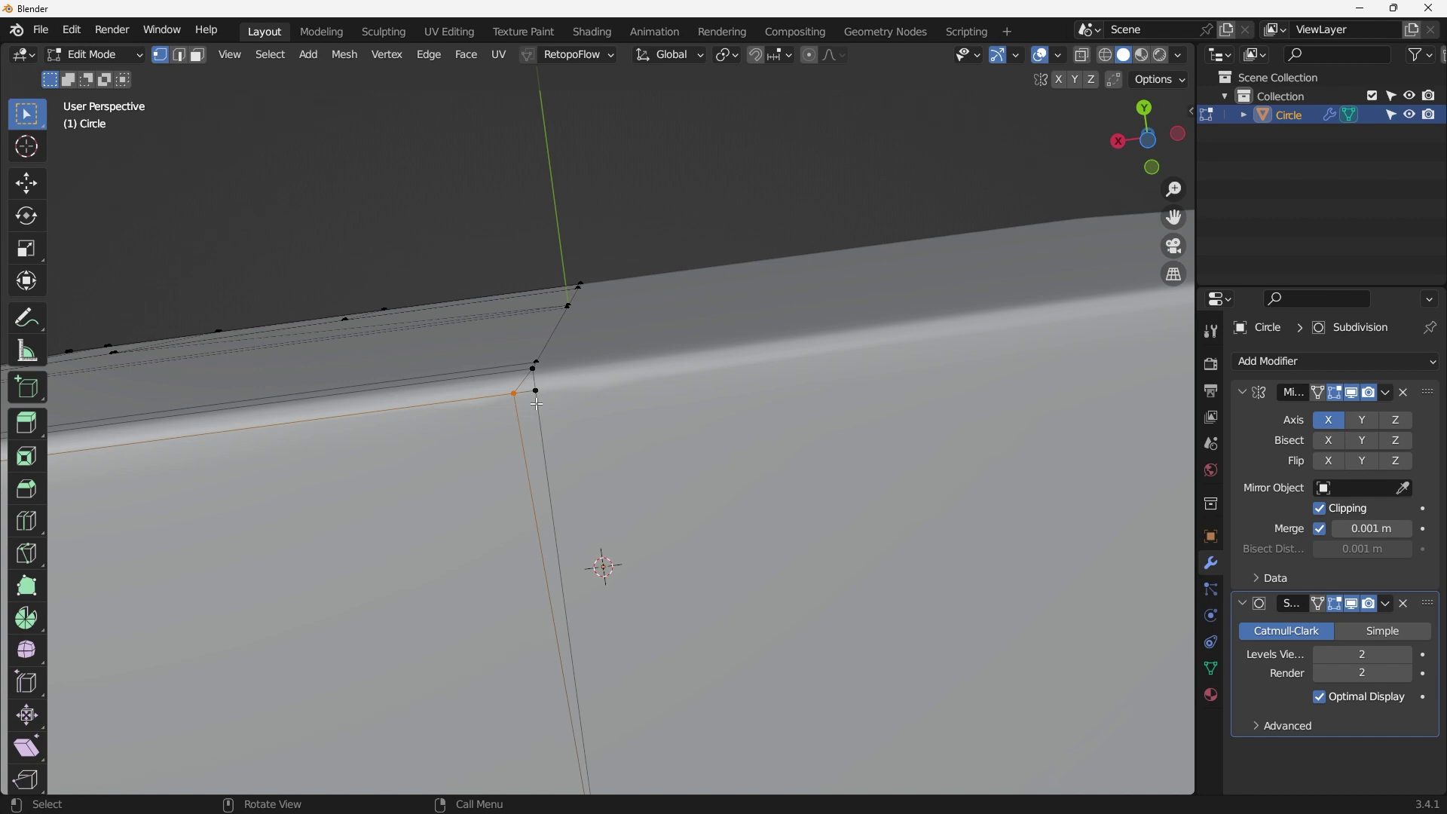
pyautogui.press('g')
pyautogui.press('g')
pyautogui.click(654, 397)
pyautogui.scroll(-6, 671, 423)
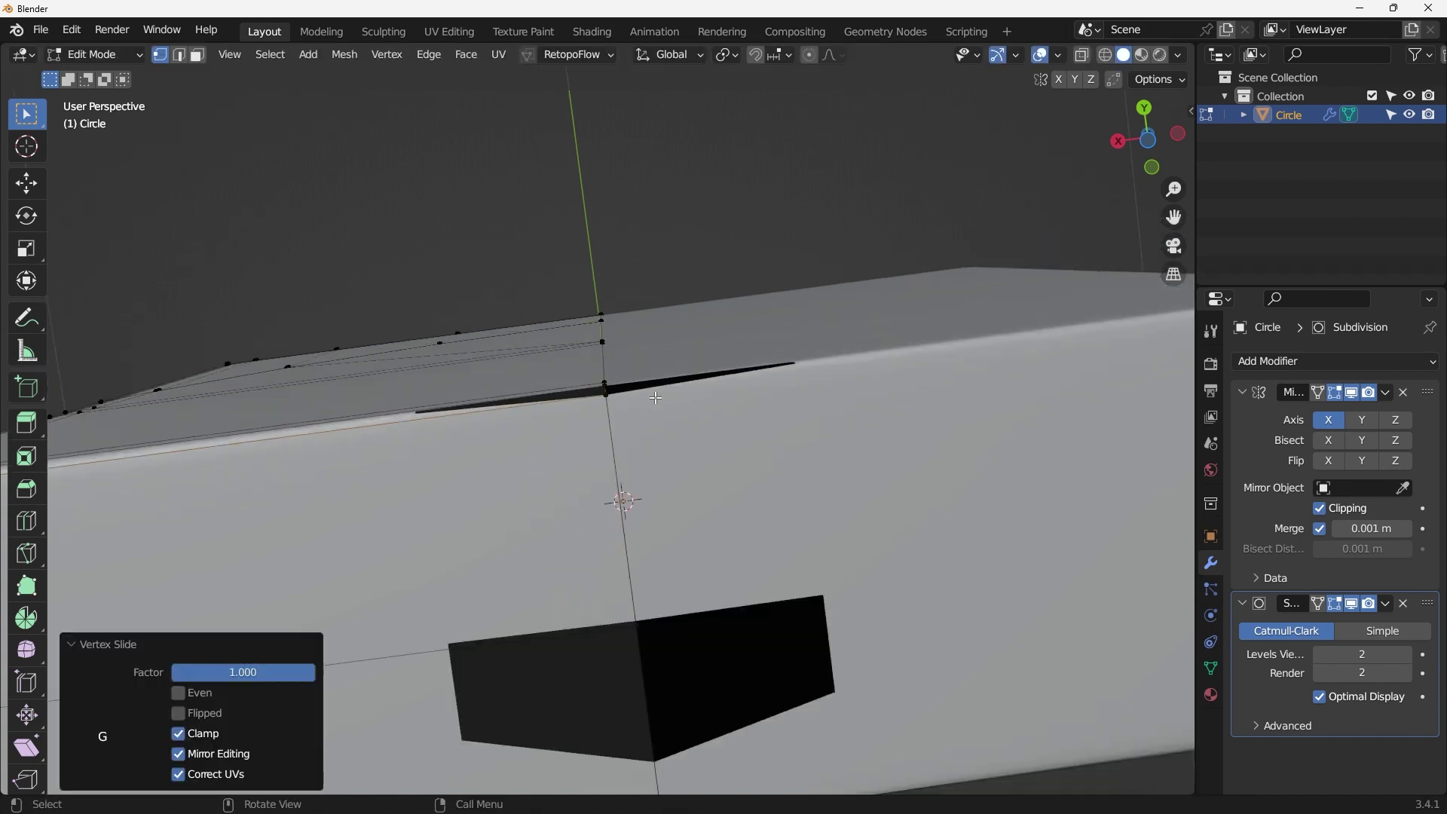
# Step: Merge all of the mesh's vertices by distance, using 0.0001 m
pyautogui.moveTo(680, 435); pyautogui.dragTo(683, 439, button='middle')
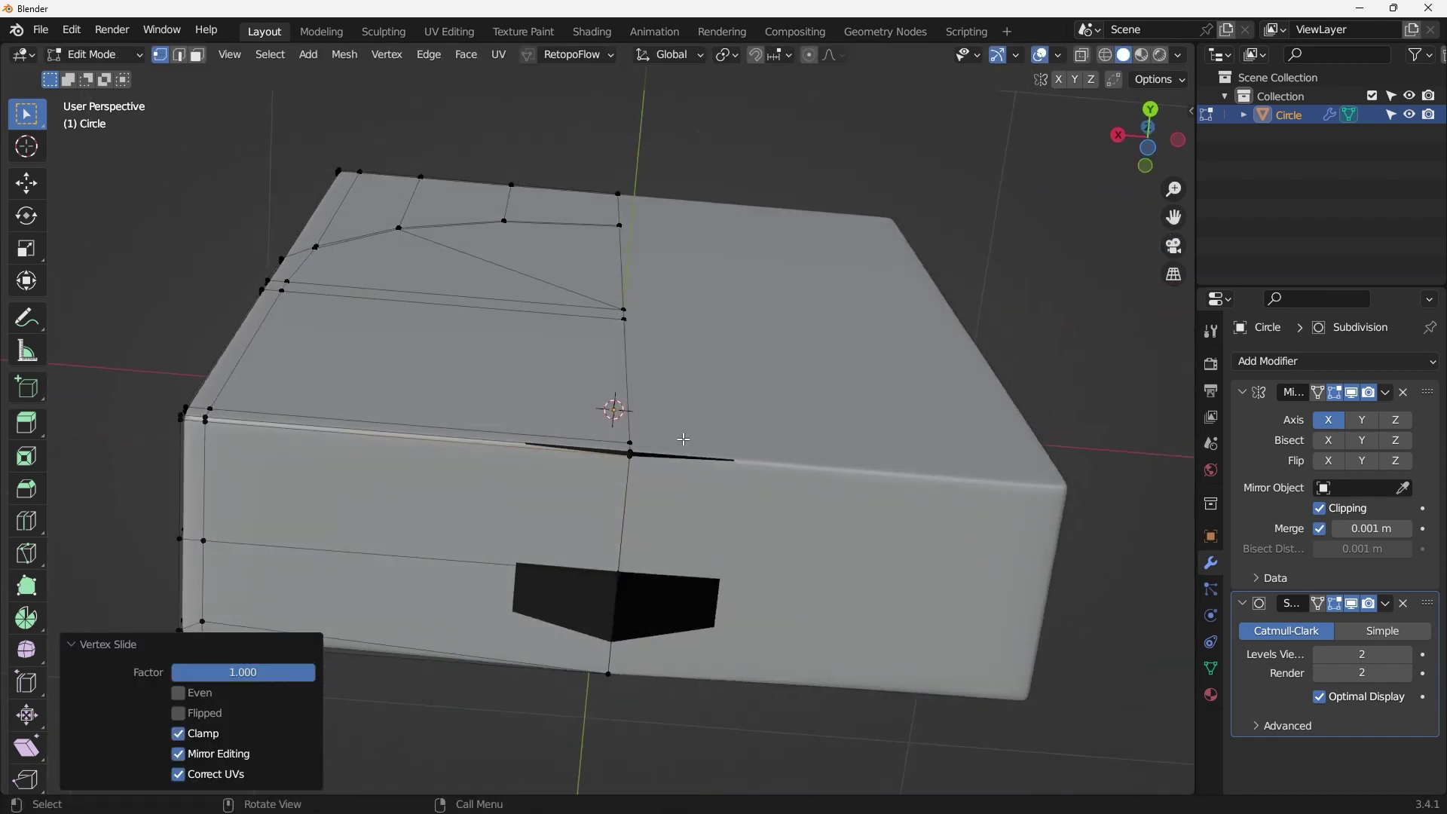
pyautogui.press('a')
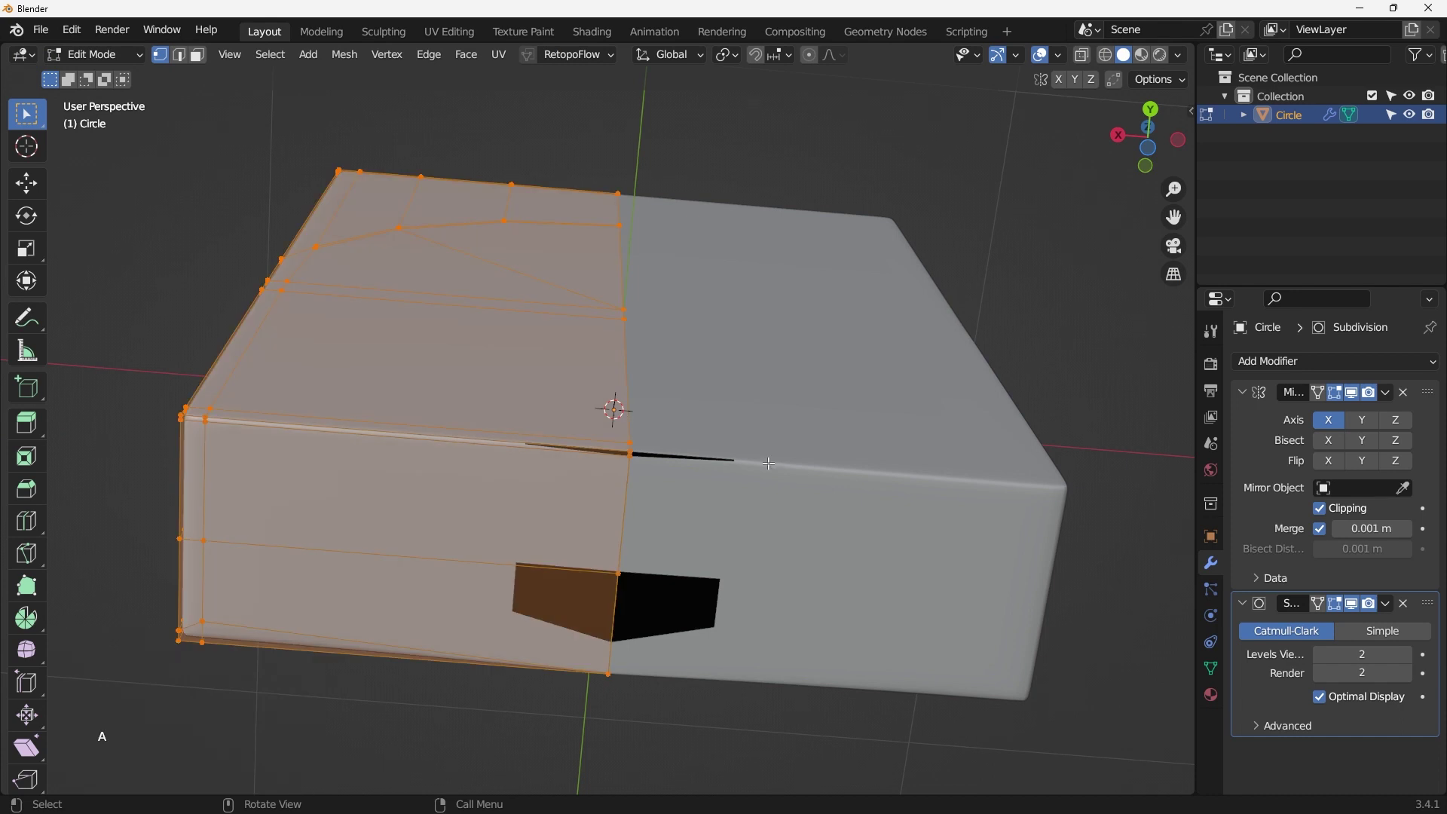
pyautogui.press('m')
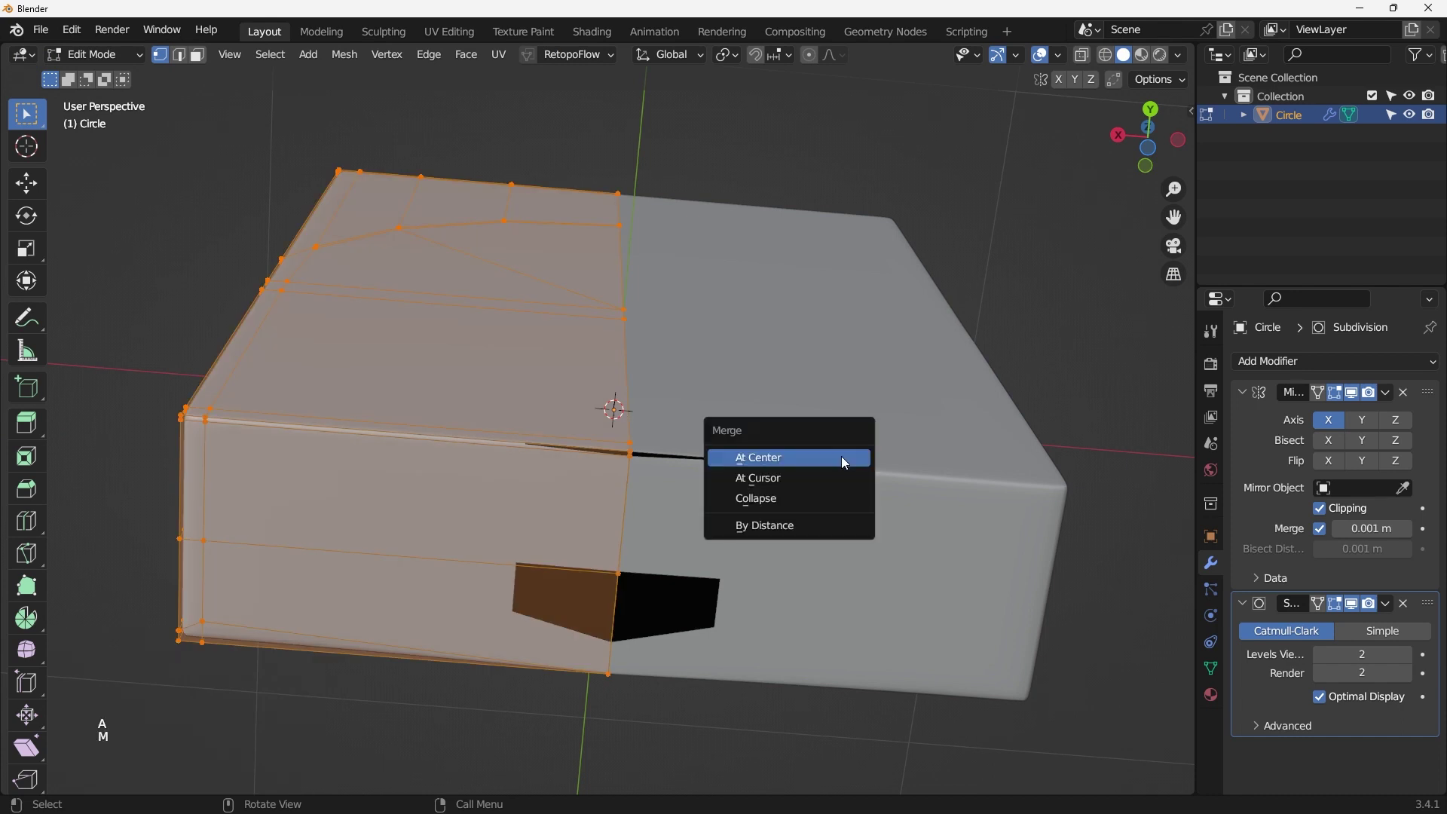
pyautogui.click(828, 536)
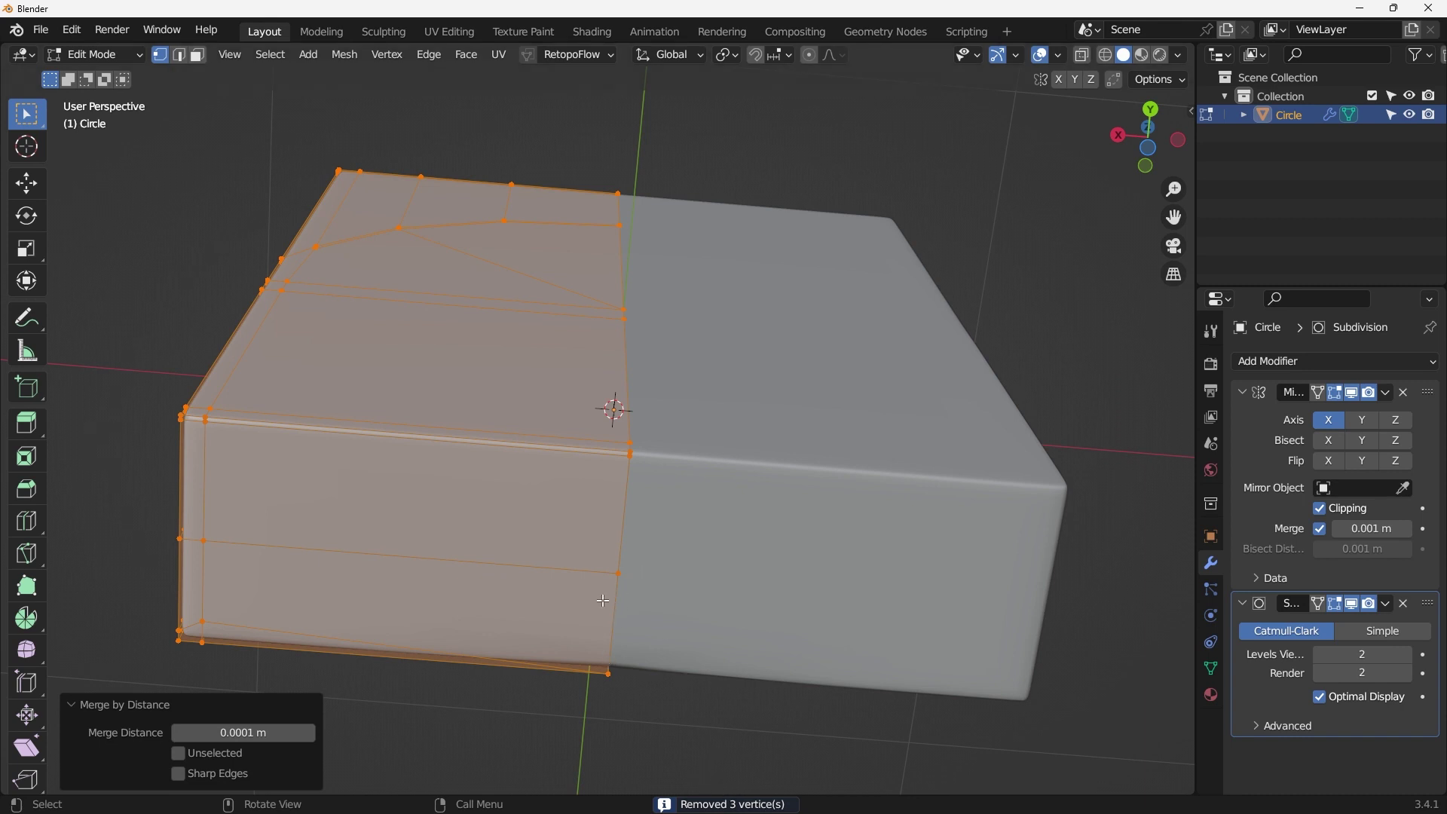
# Step: Slide the inset vertex at the underside's outer front corner toward the front edge at a factor of 0.434
pyautogui.moveTo(616, 623); pyautogui.dragTo(383, 468, button='middle')
pyautogui.click(681, 483)
pyautogui.click(383, 468)
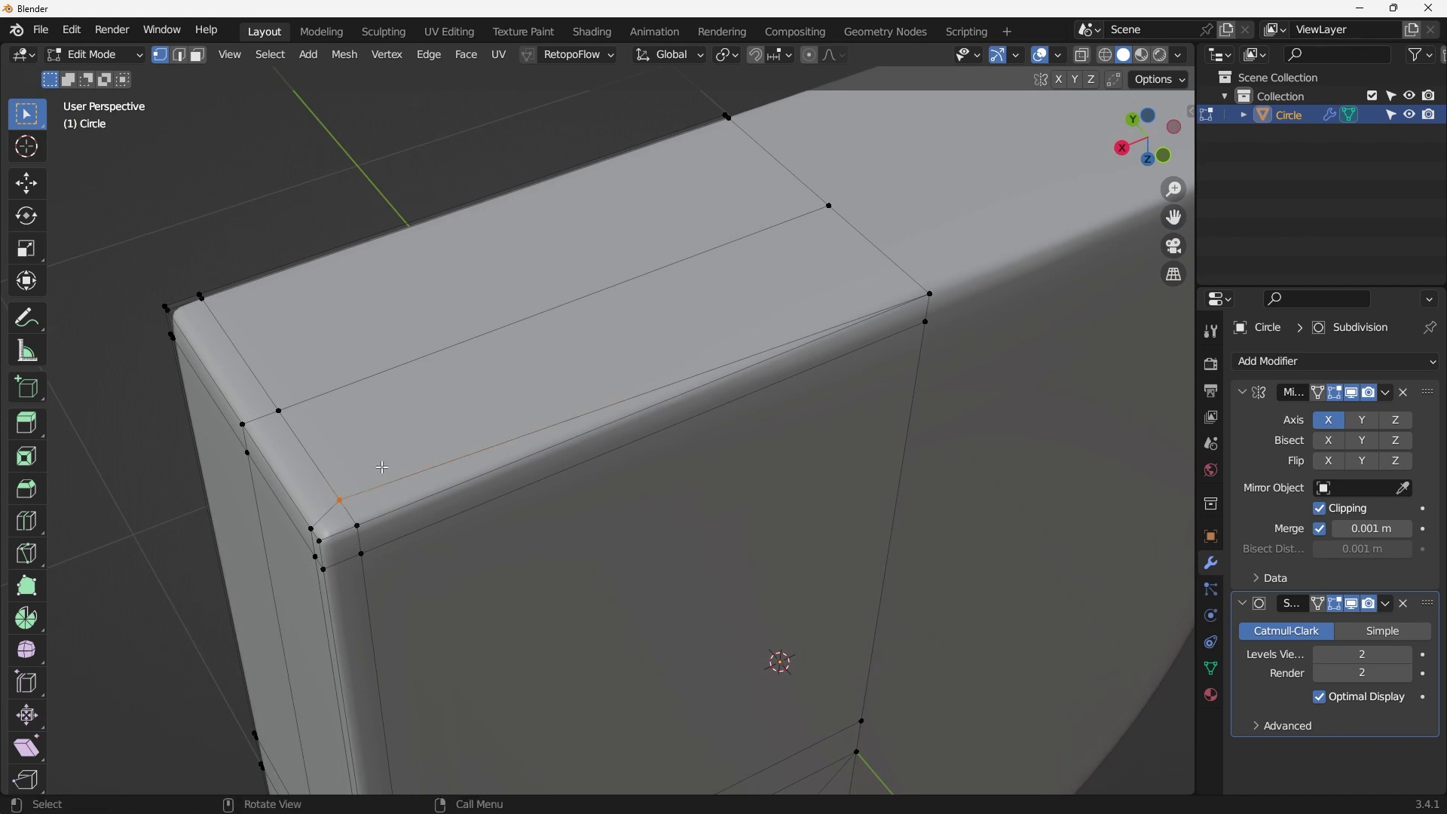
pyautogui.press('g')
pyautogui.press('g')
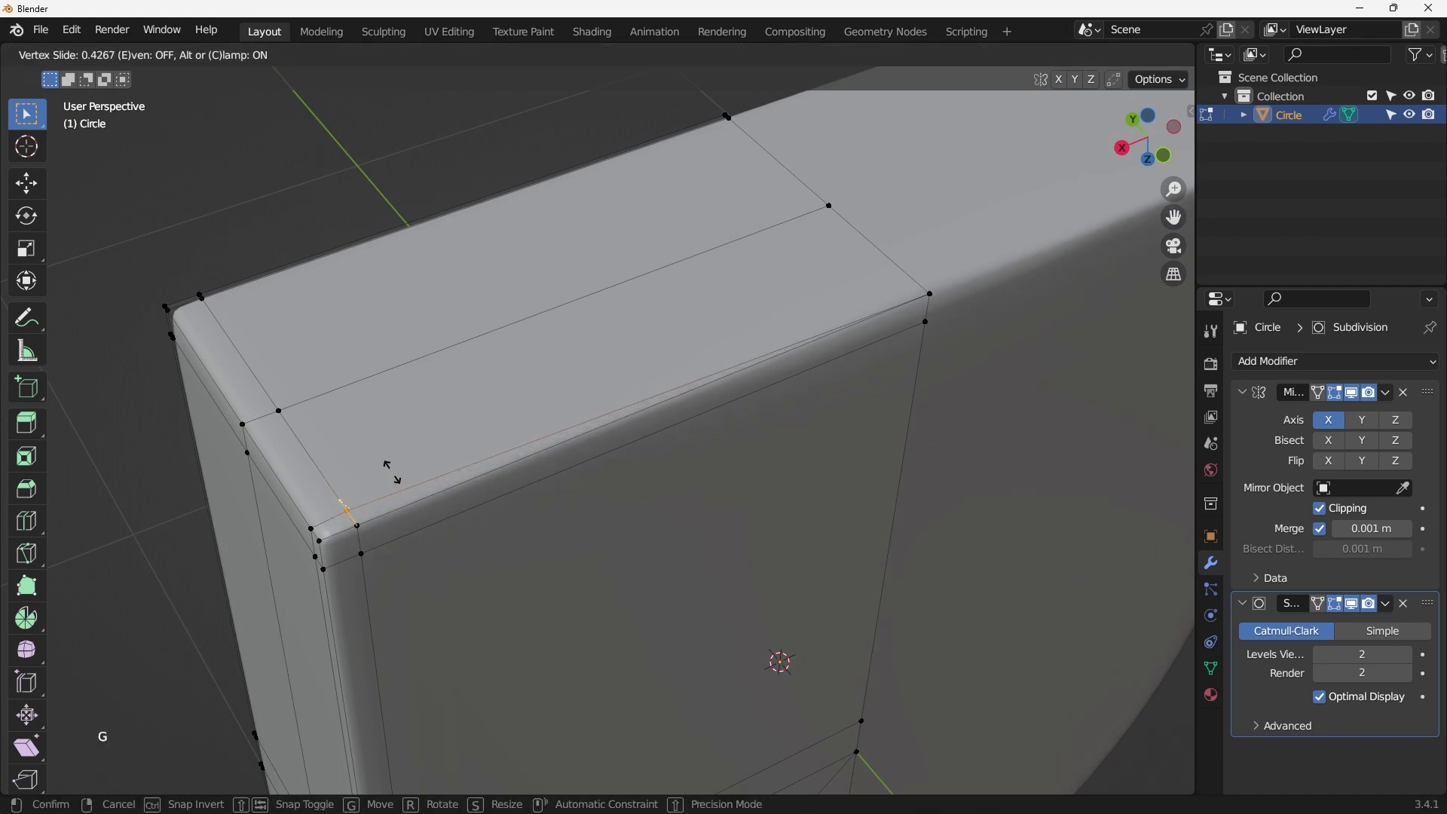
pyautogui.click(393, 472)
# Step: Knife-cut a new edge on the underside from the outer front inset vertex to the mirror line, following the front edge
pyautogui.scroll(-2, 445, 482)
pyautogui.keyDown('shift'); pyautogui.moveTo(445, 486); pyautogui.dragTo(413, 520, button='middle'); pyautogui.keyUp('shift')
pyautogui.scroll(2, 407, 524)
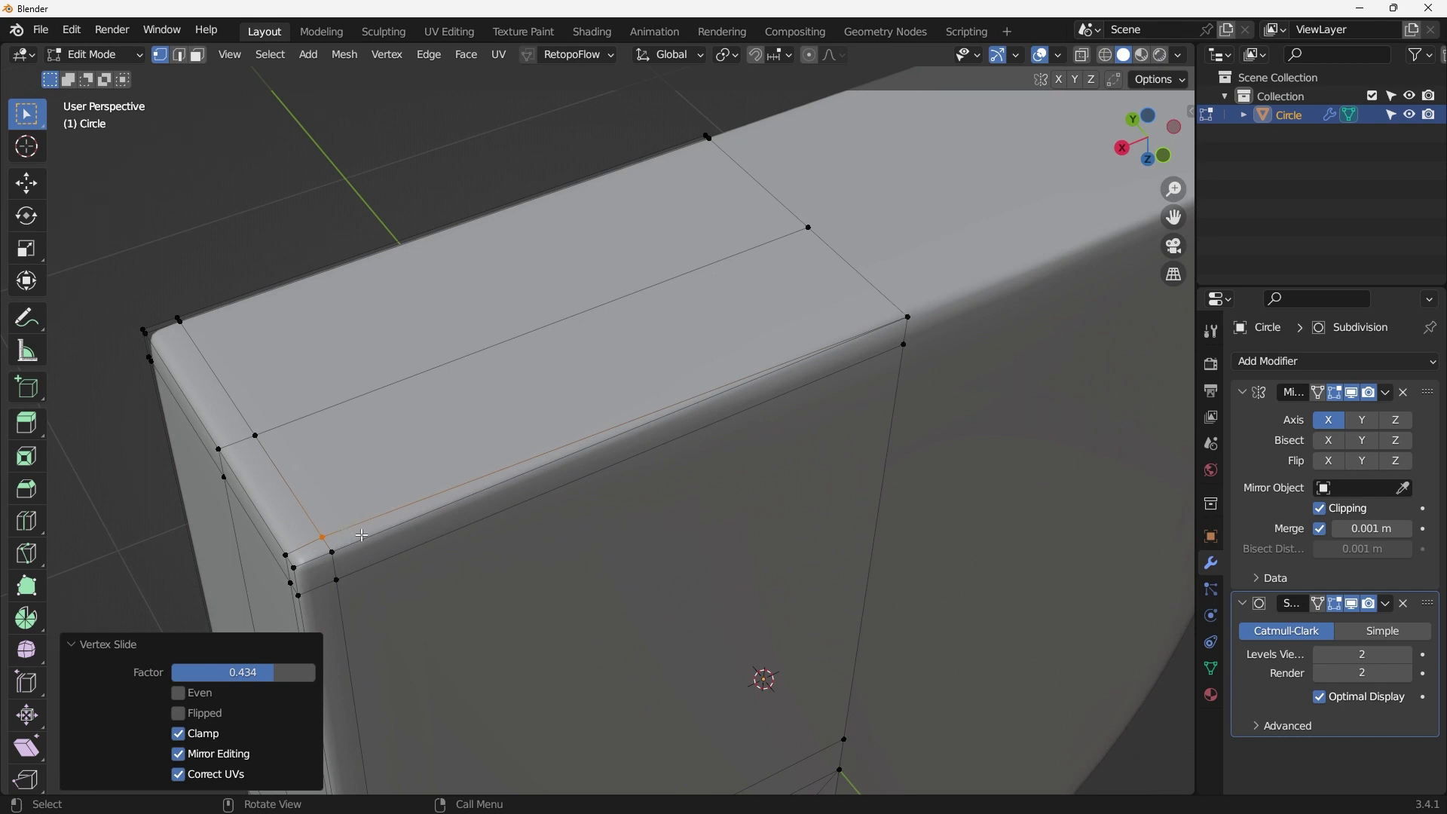
pyautogui.press('k')
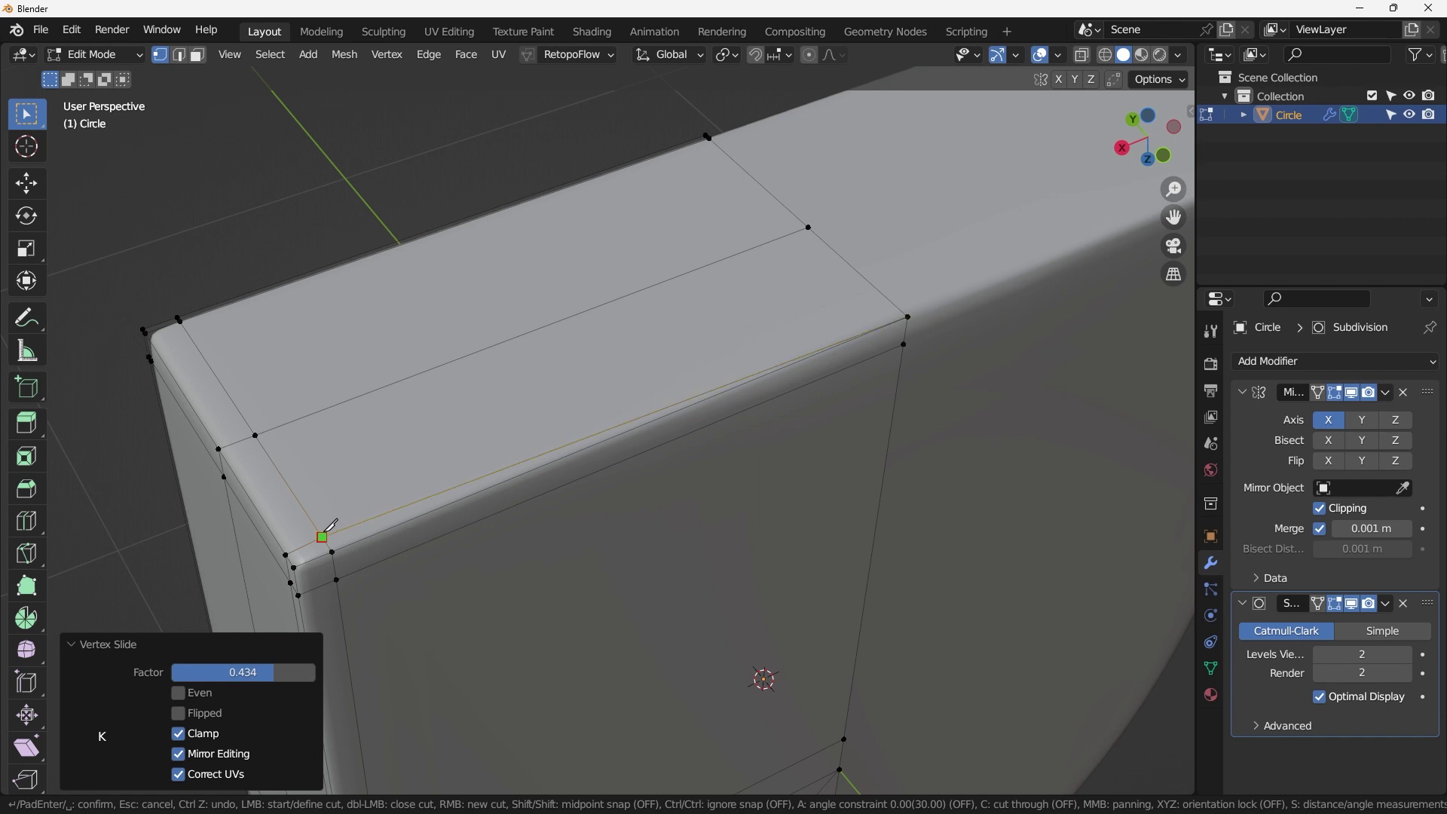
pyautogui.press('a')
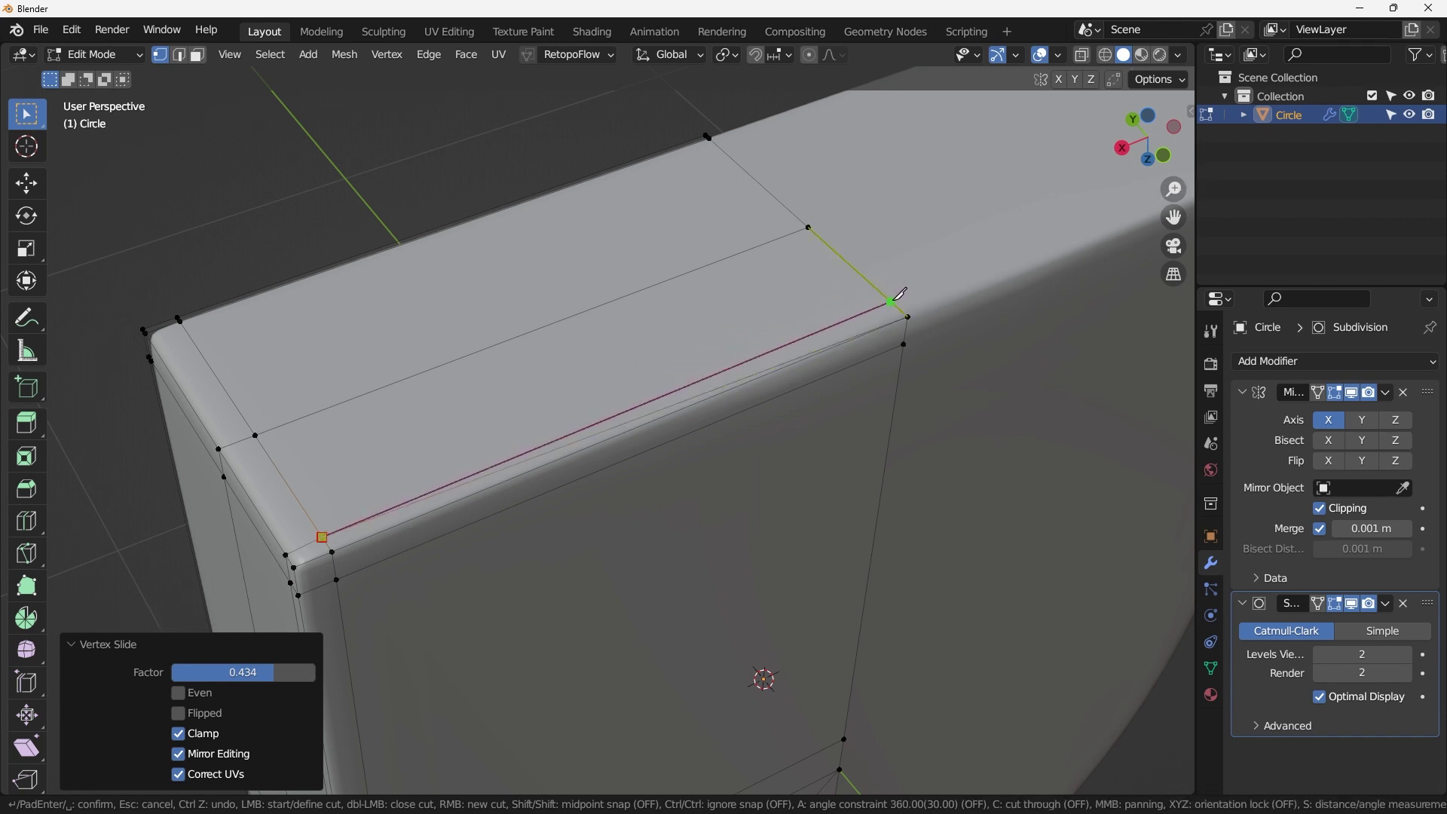
pyautogui.press('a')
pyautogui.click(896, 304)
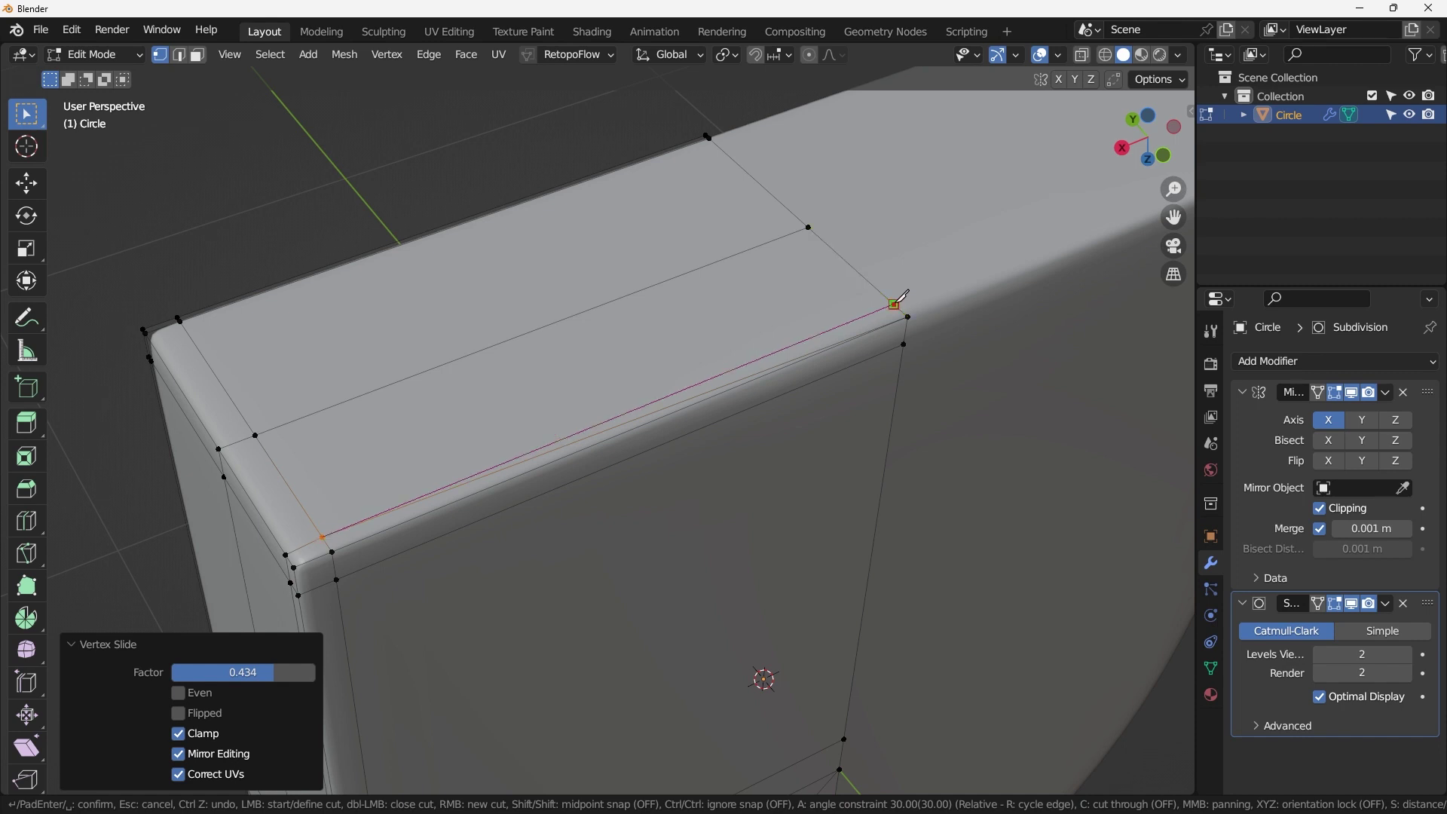
pyautogui.press('Return')
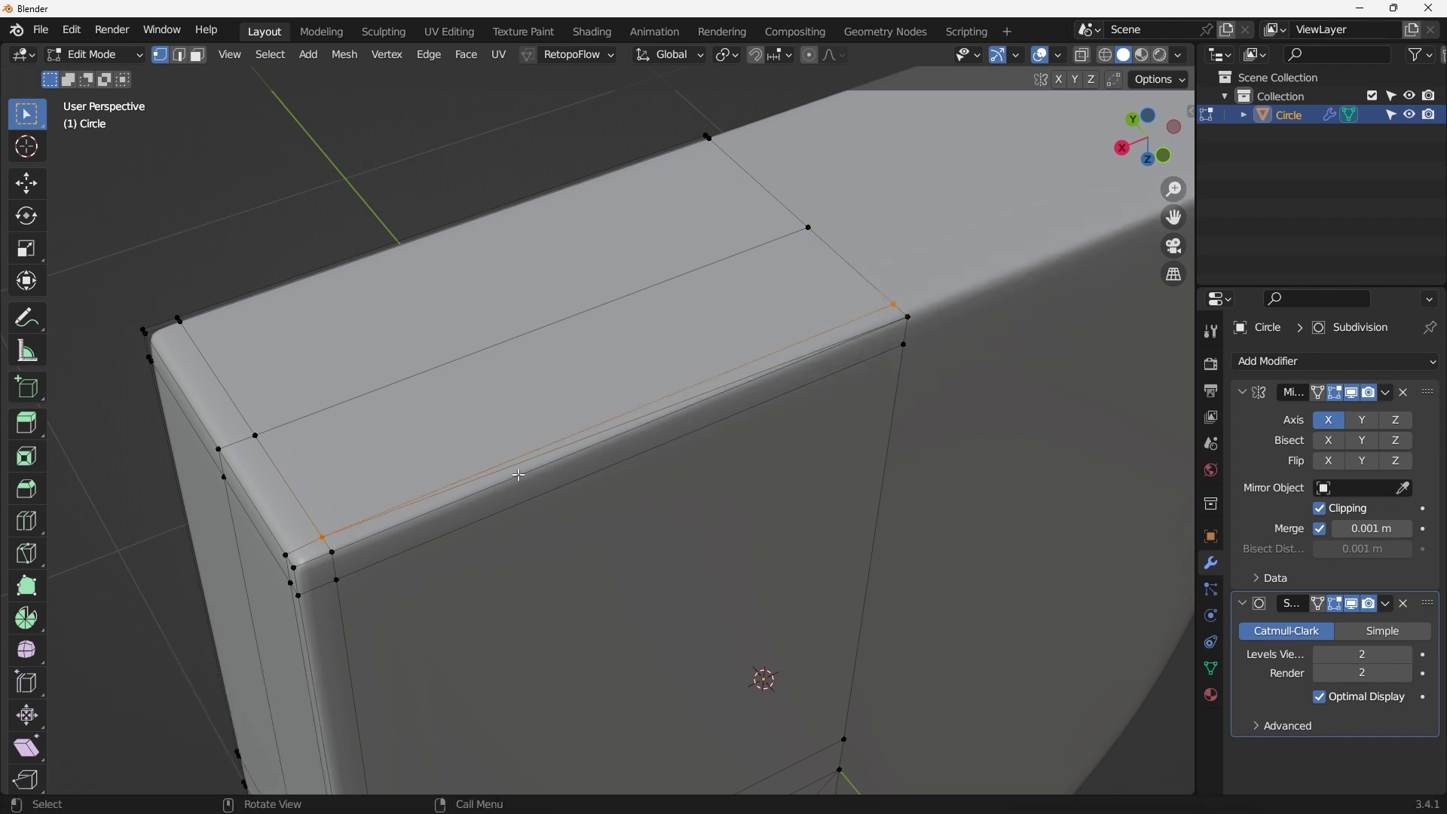
# Step: Dissolve the slanted edge between the new cut and the underside's front edge
pyautogui.scroll(1, 650, 425)
pyautogui.press('2')
pyautogui.click(601, 429)
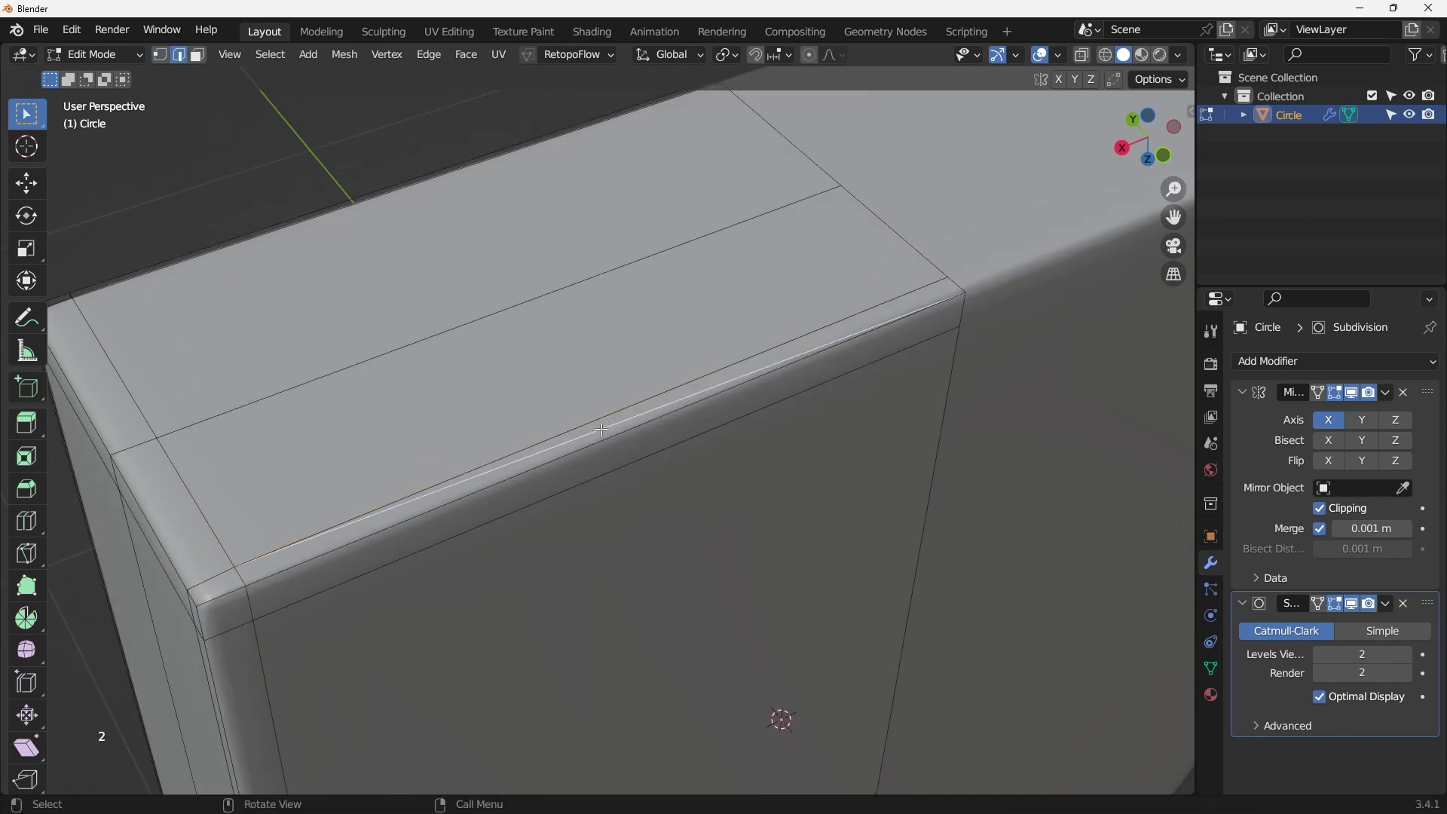
pyautogui.press('x')
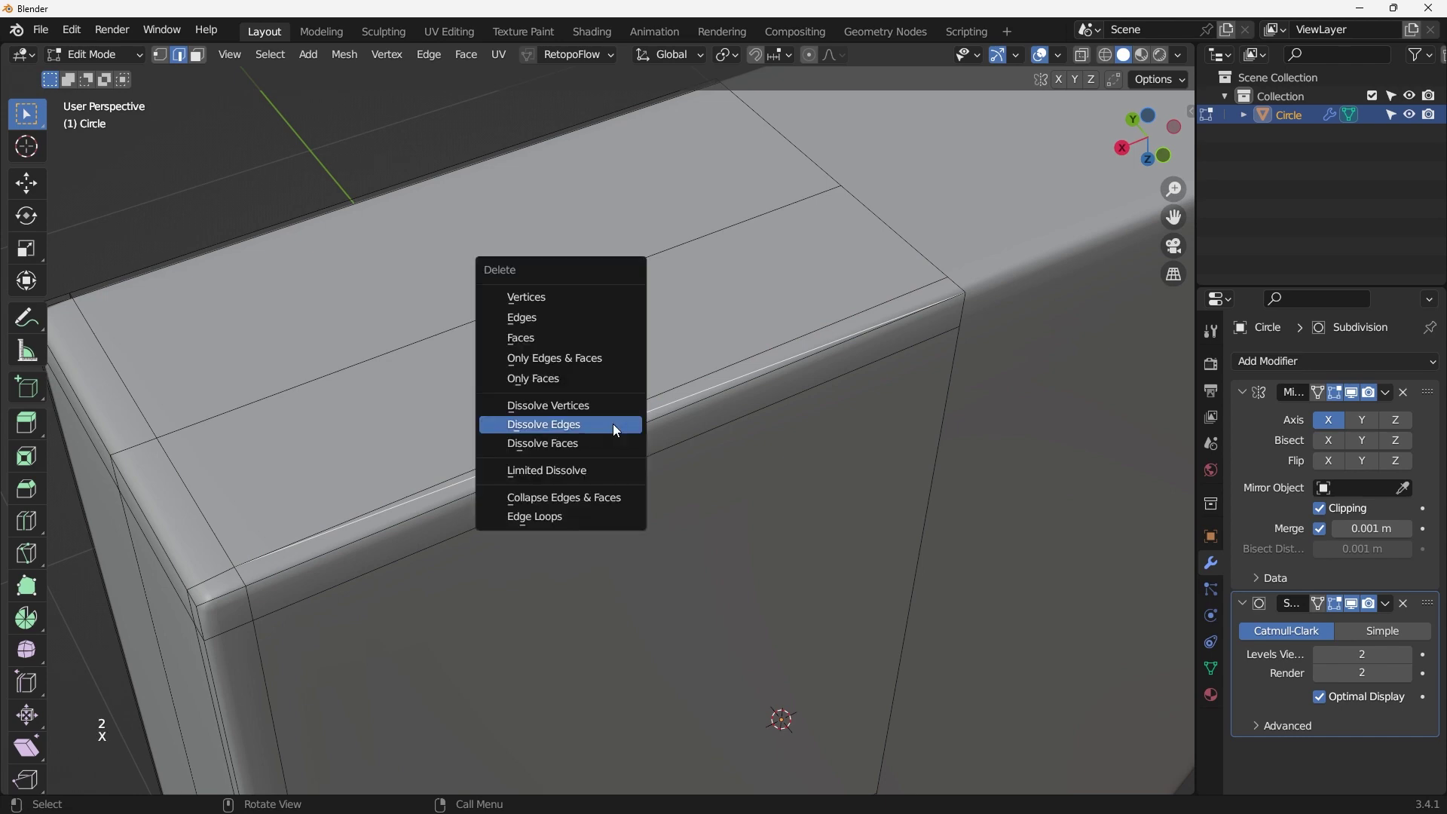
pyautogui.click(613, 424)
# Step: Select the edge loop crossing the underside beside the outer side and slide it outward at a factor of about 0.57
pyautogui.moveTo(613, 423); pyautogui.dragTo(443, 374, button='middle')
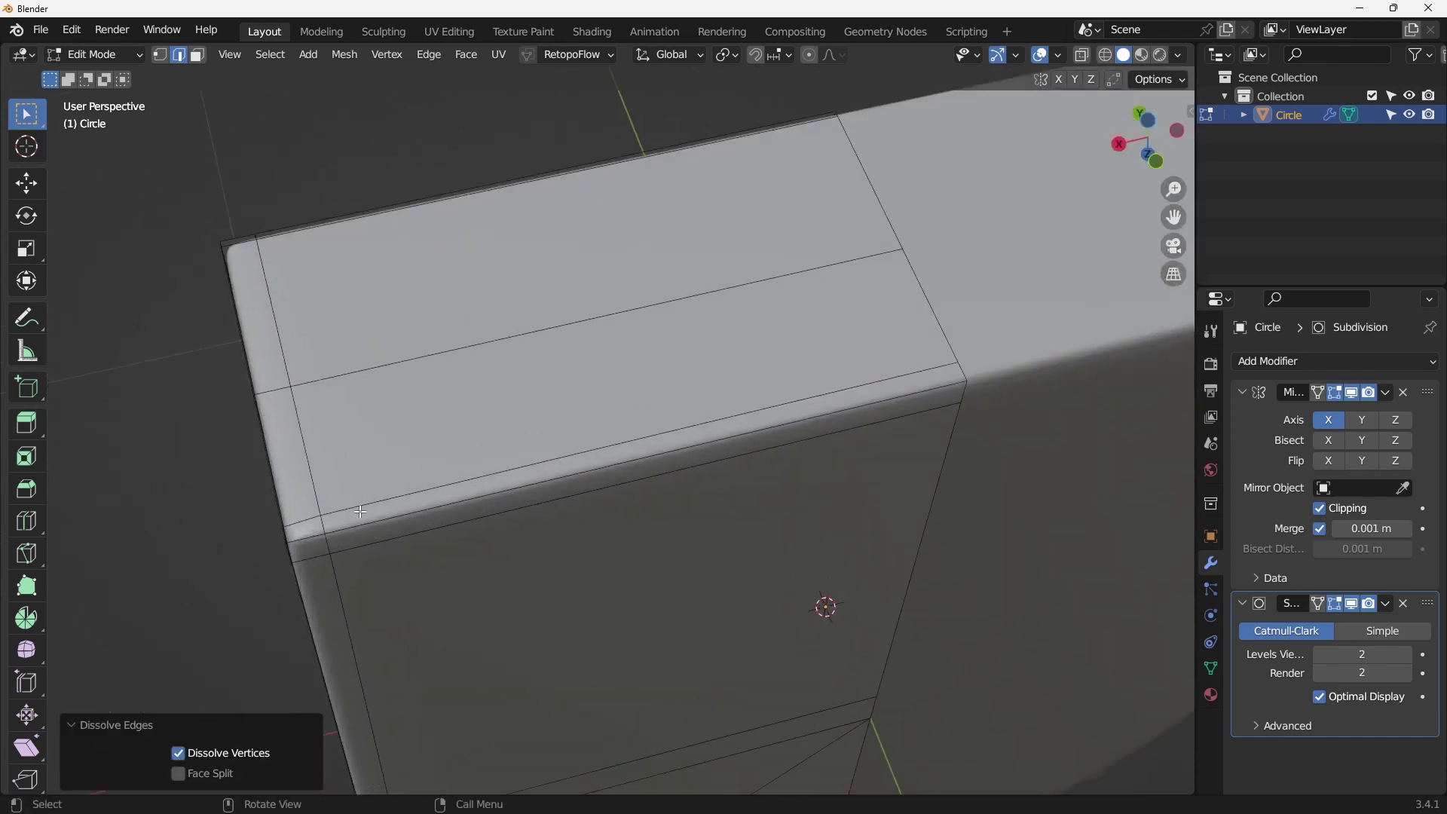
pyautogui.keyDown('alt'); pyautogui.click(443, 374); pyautogui.keyUp('alt')
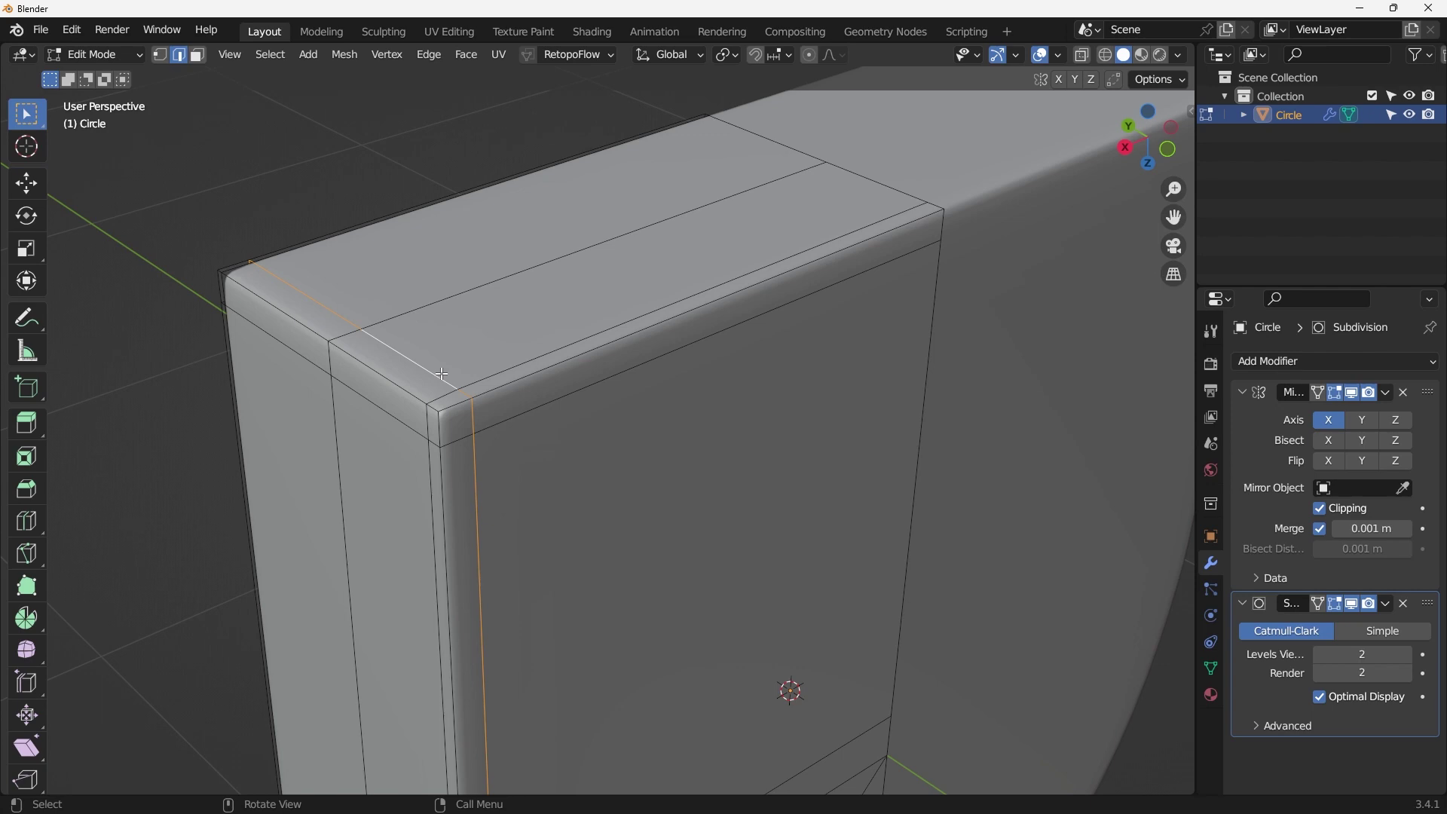
pyautogui.press('g')
pyautogui.press('g')
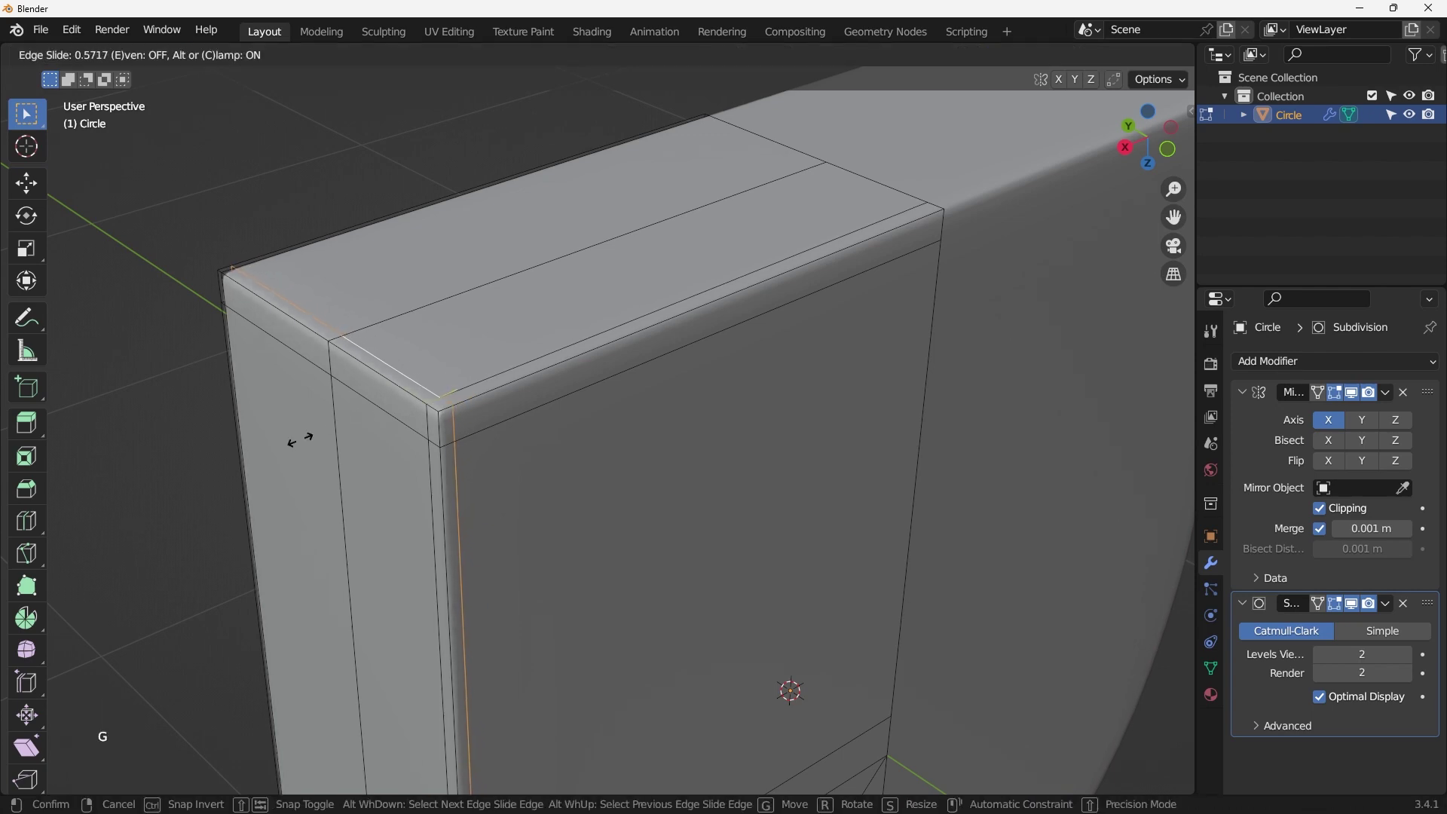
pyautogui.click(297, 442)
# Step: Check the panel's shading in object mode, and in edit mode select all faces with greater than 4 vertices
pyautogui.moveTo(296, 441); pyautogui.dragTo(633, 322, button='middle')
pyautogui.press('Tab')
pyautogui.moveTo(835, 182); pyautogui.dragTo(689, 291, button='middle')
pyautogui.moveTo(771, 339); pyautogui.dragTo(686, 422, button='middle')
pyautogui.press('Tab')
pyautogui.click(281, 54)
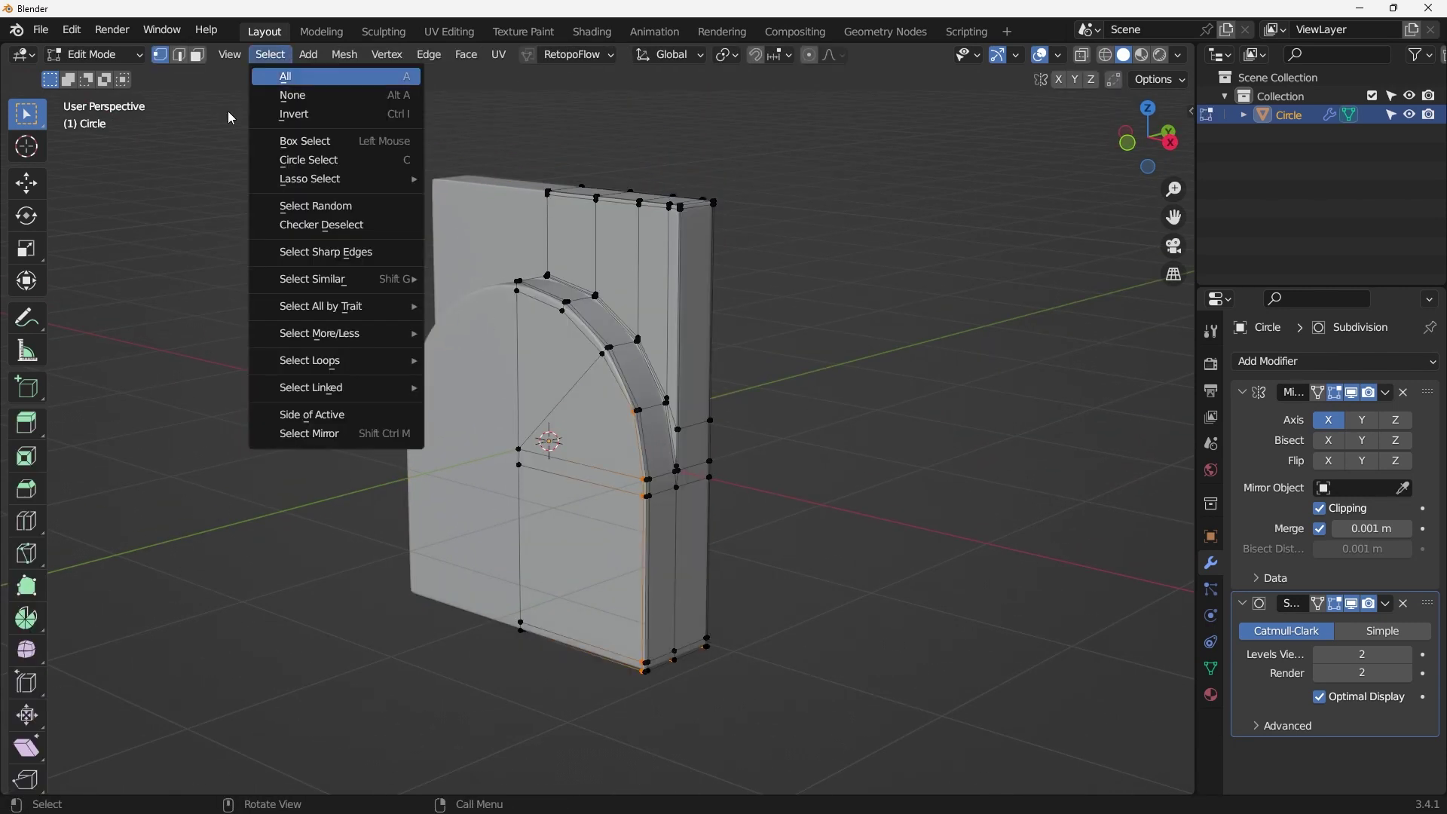
pyautogui.click(272, 56)
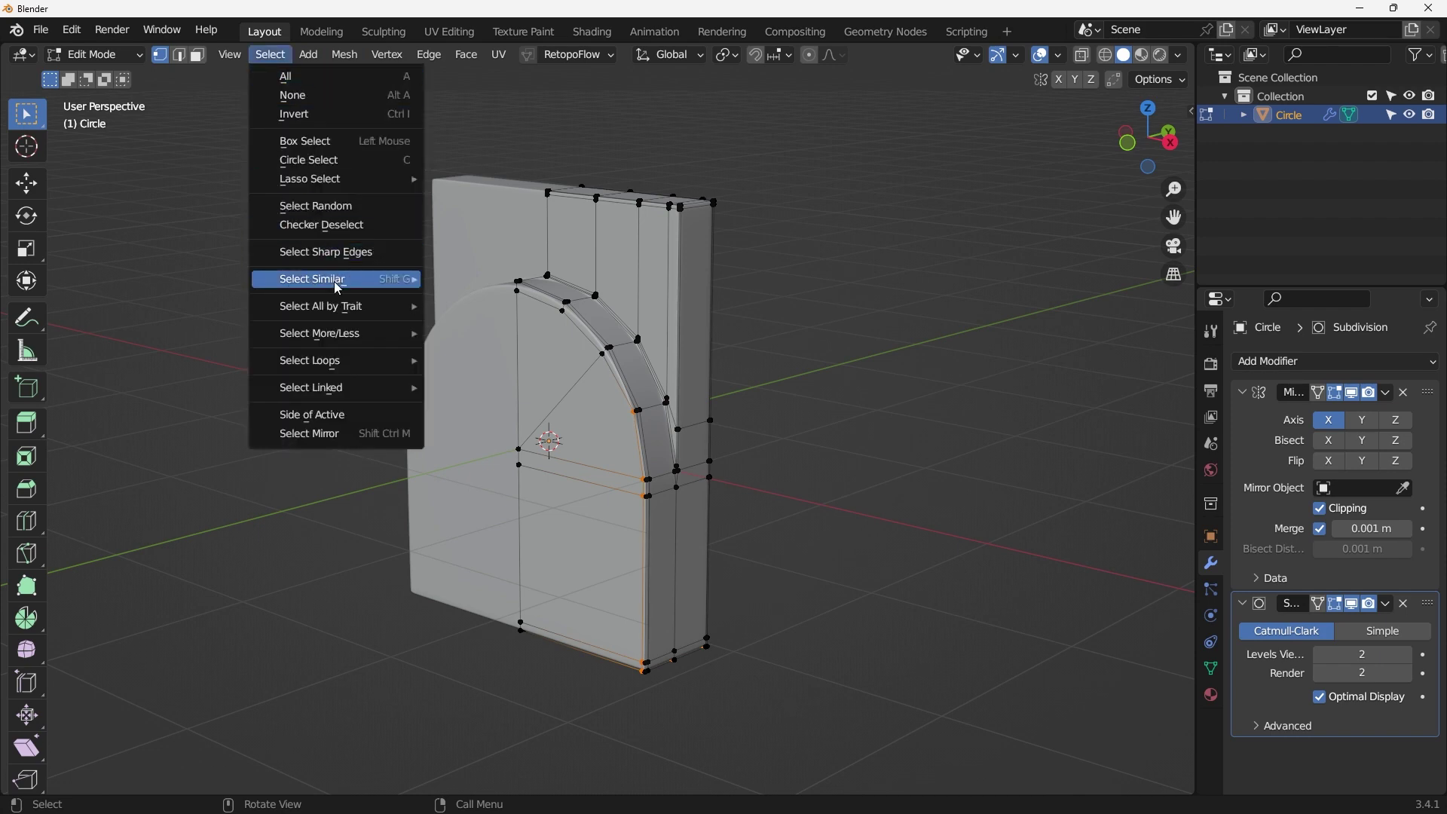
pyautogui.moveTo(337, 313)
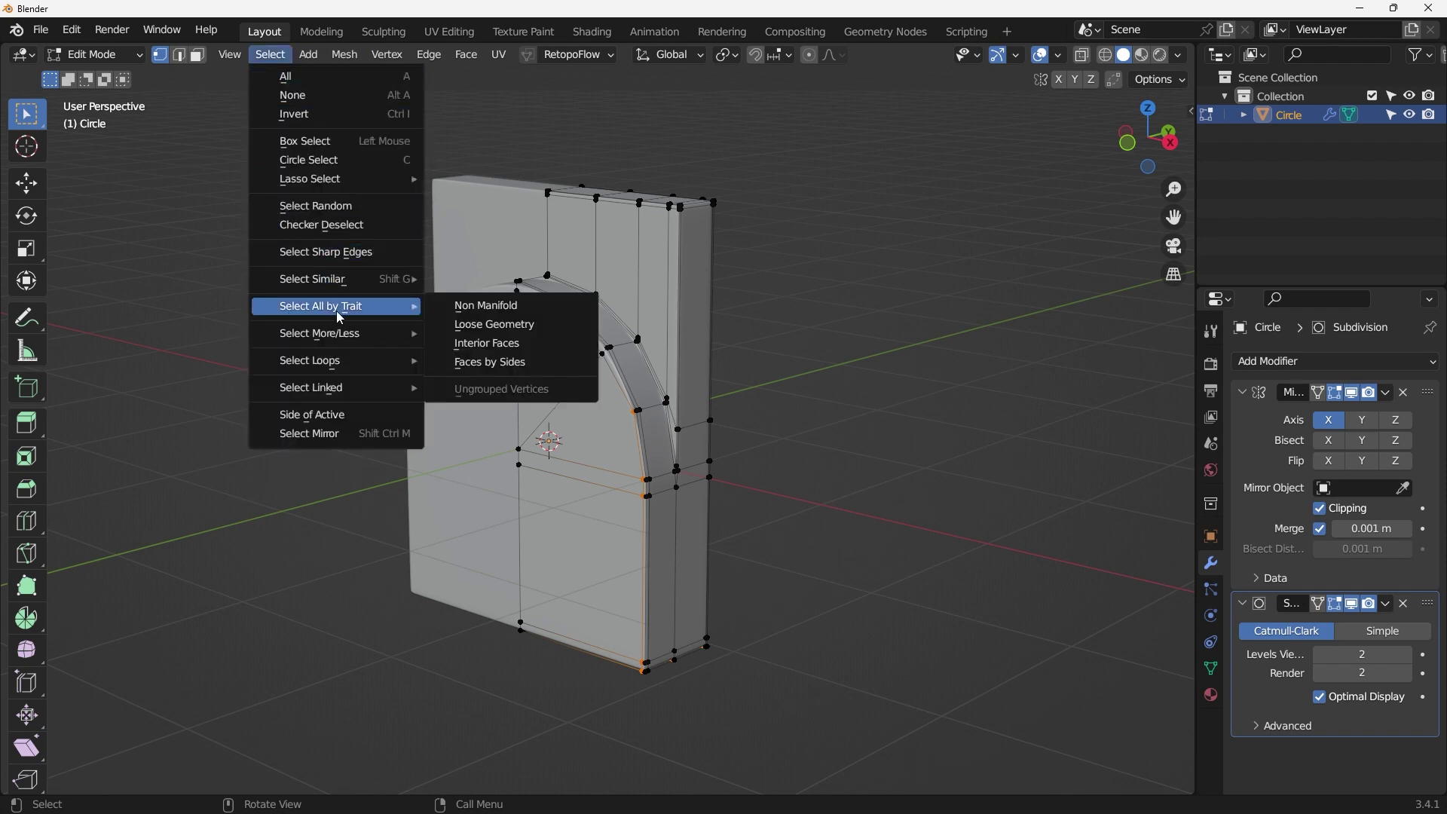
pyautogui.click(478, 368)
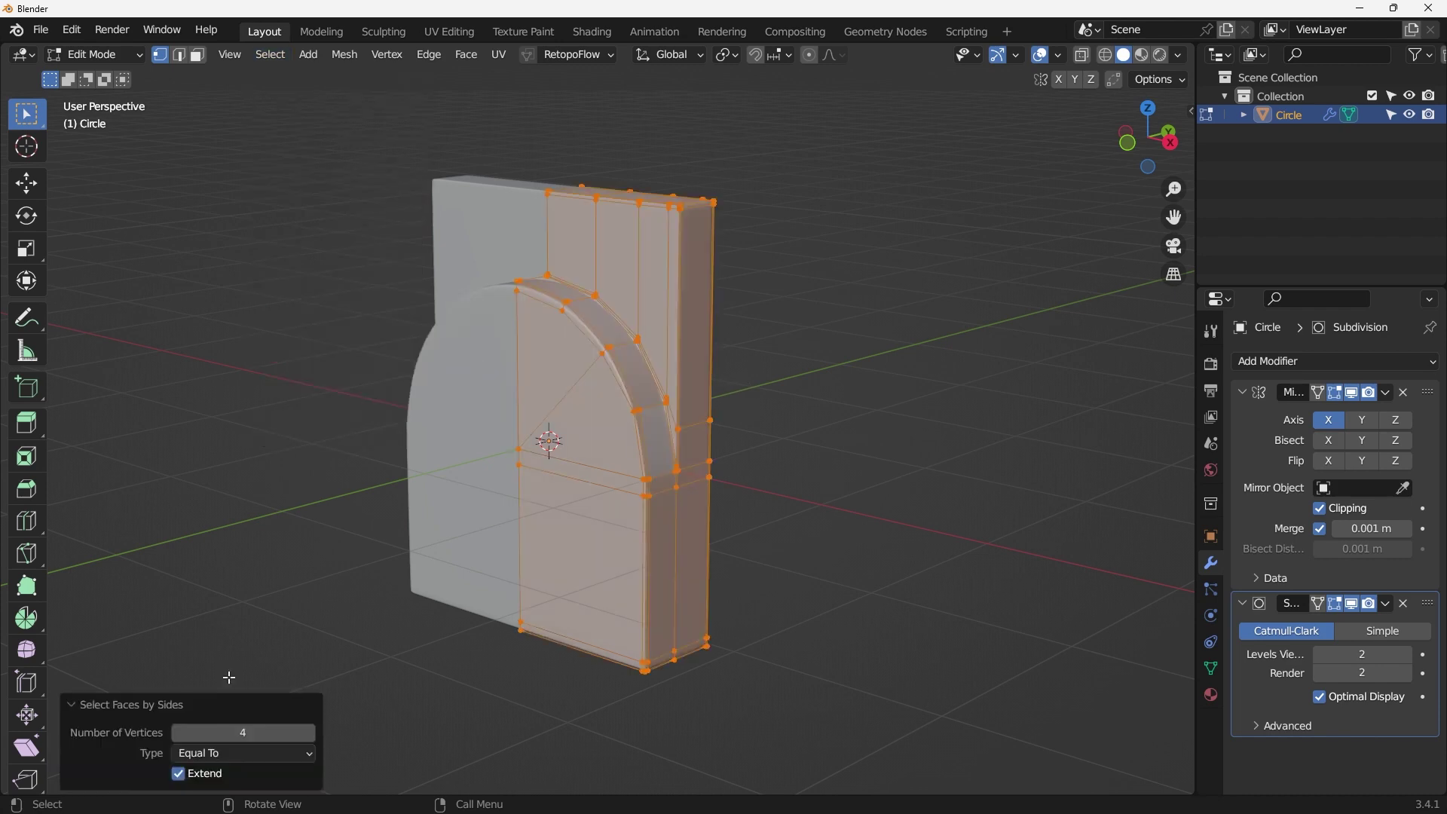
pyautogui.click(229, 750)
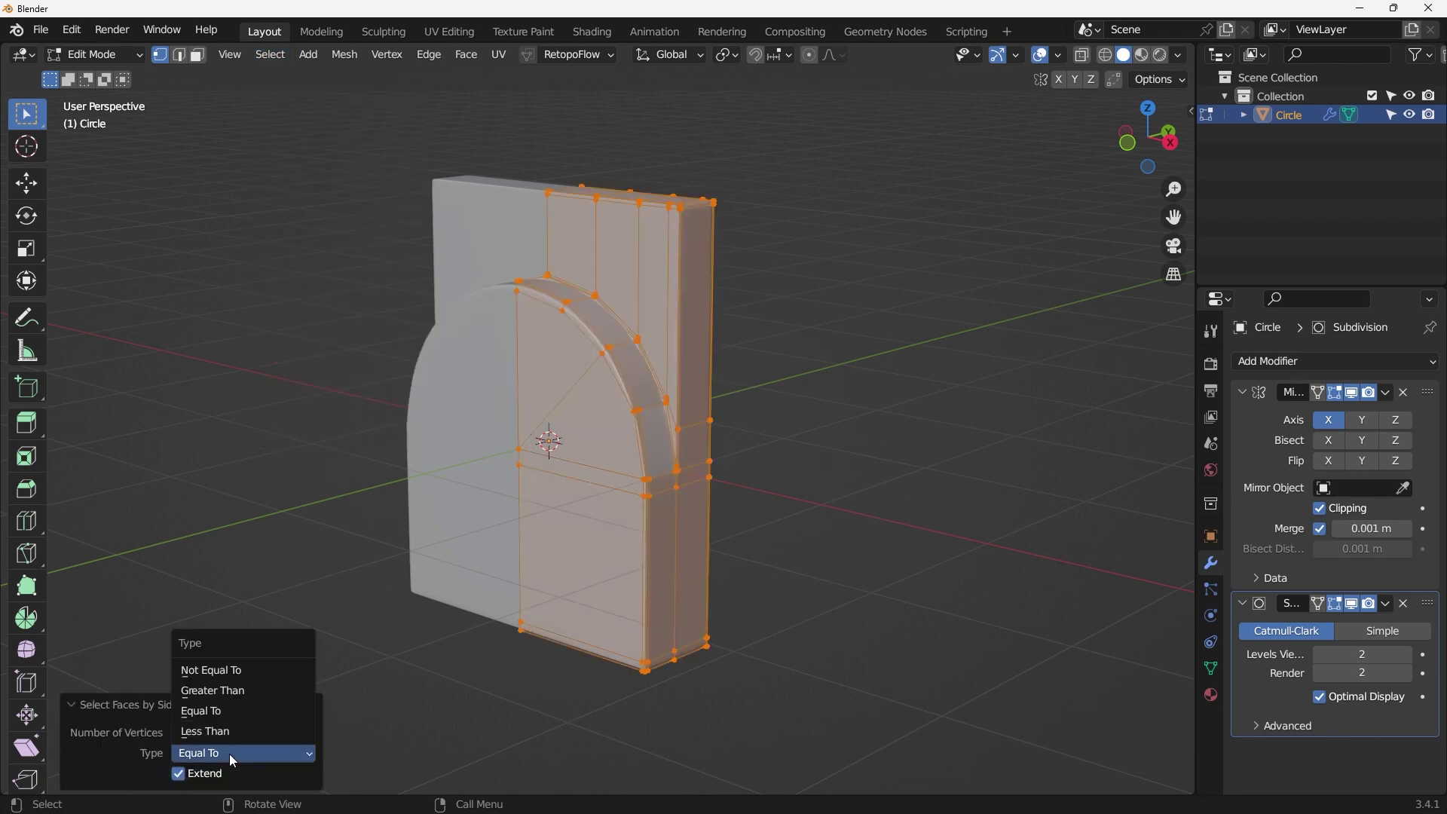
pyautogui.click(242, 693)
# Step: Examine the selected n-gon on the panel's back, beside the arch outline near the outer side, in face and vertex select modes
pyautogui.scroll(3, 710, 527)
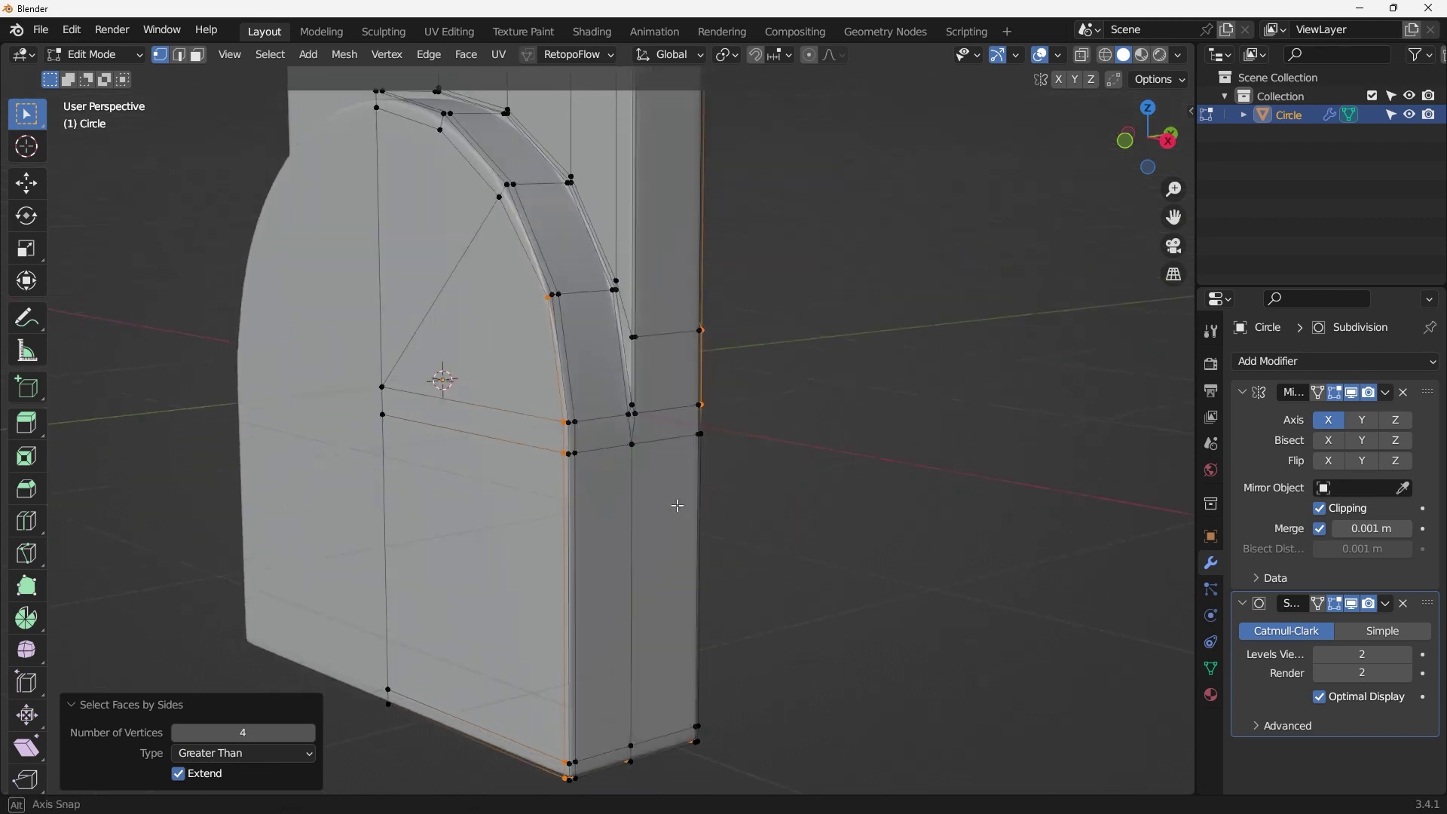
pyautogui.moveTo(675, 505); pyautogui.dragTo(426, 477, button='middle')
pyautogui.keyDown('shift'); pyautogui.moveTo(529, 475); pyautogui.dragTo(573, 451, button='middle'); pyautogui.keyUp('shift')
pyautogui.moveTo(527, 599); pyautogui.dragTo(538, 573, button='middle')
pyautogui.click(197, 54)
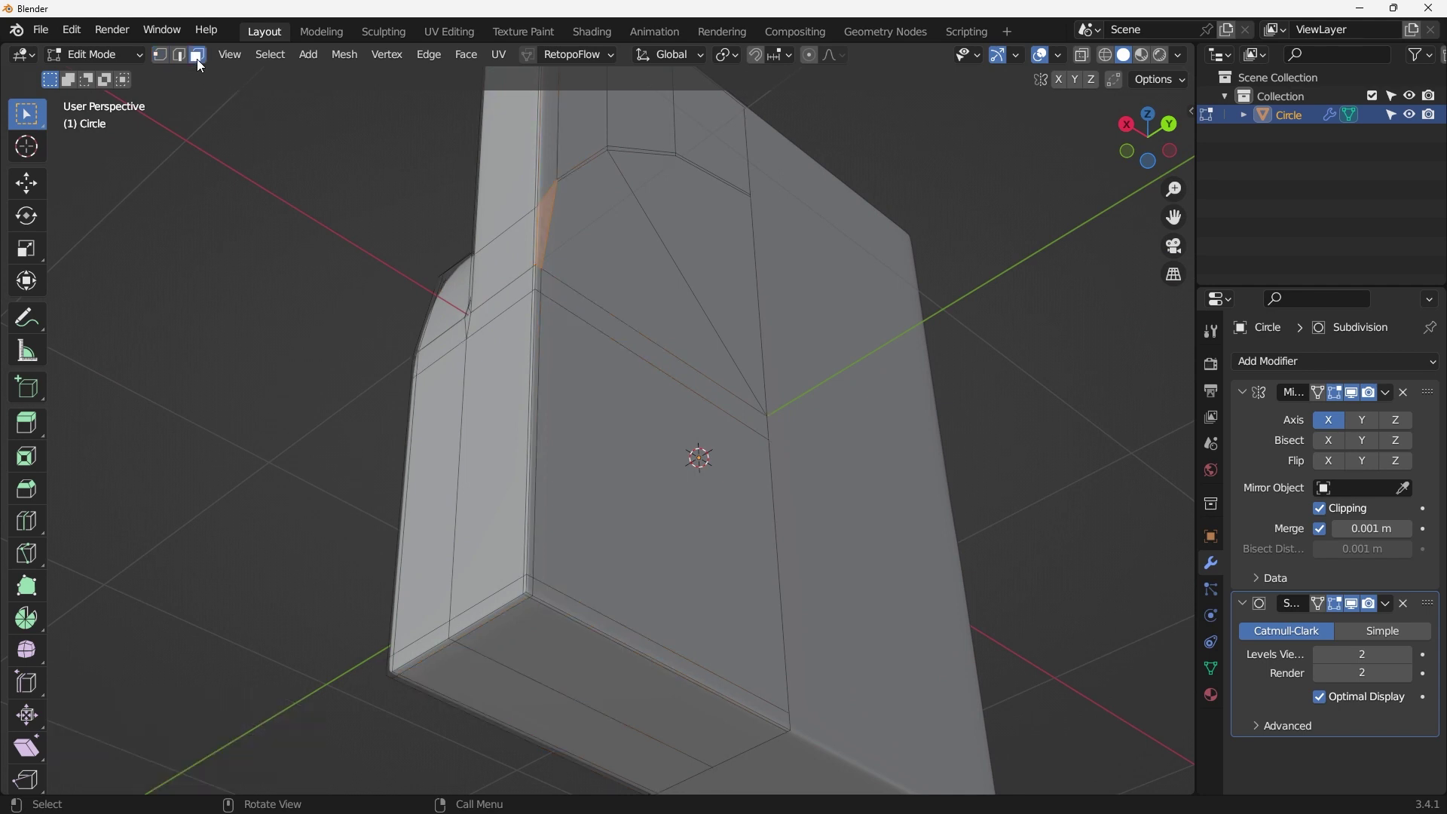
pyautogui.moveTo(559, 362); pyautogui.dragTo(555, 463, button='middle')
pyautogui.scroll(-2, 554, 464)
pyautogui.keyDown('shift'); pyautogui.moveTo(554, 409); pyautogui.dragTo(635, 411, button='middle'); pyautogui.keyUp('shift')
pyautogui.scroll(3, 569, 434)
pyautogui.press('1')
pyautogui.moveTo(637, 355); pyautogui.dragTo(605, 432, button='middle')
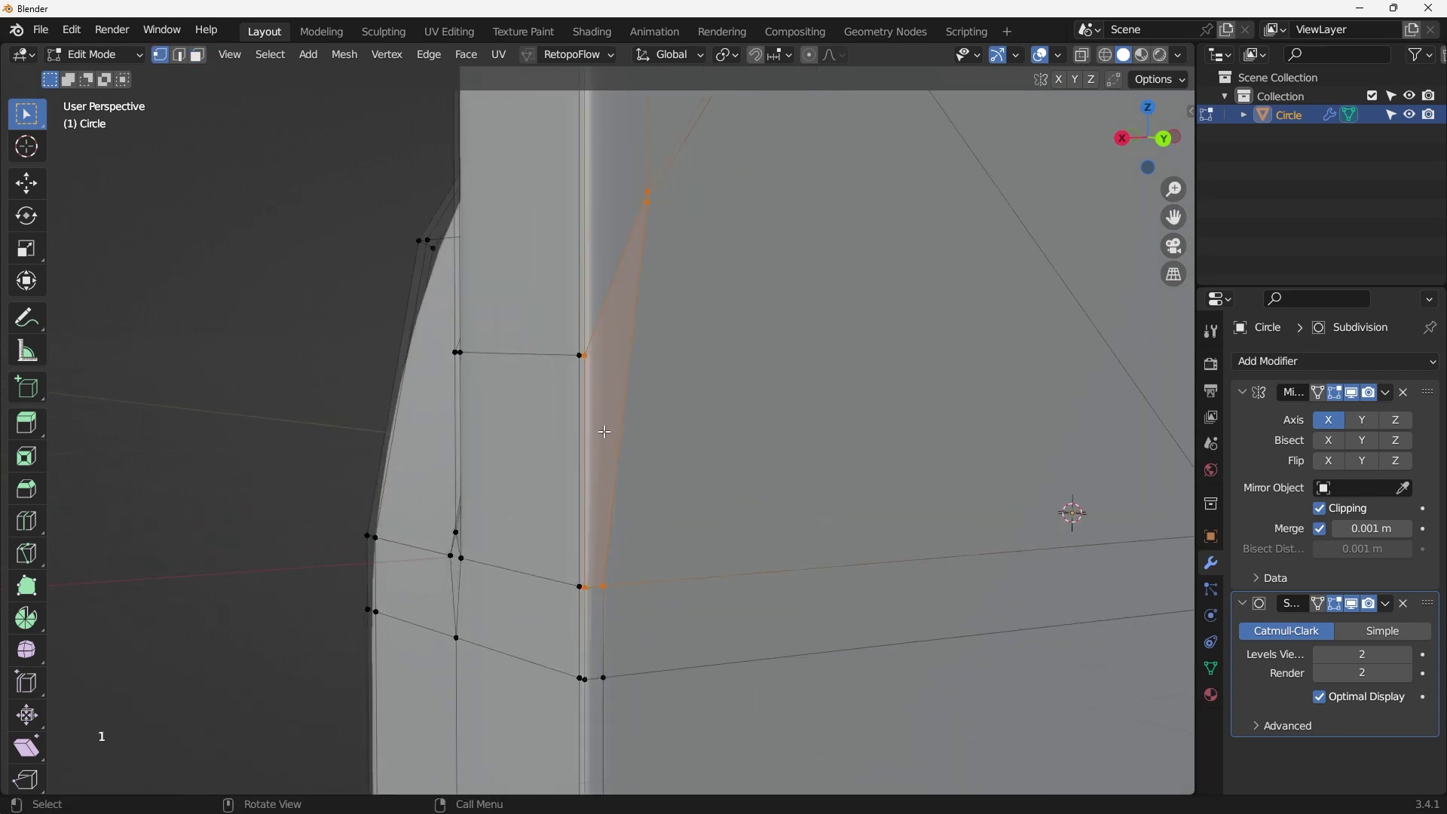
# Step: Slide the lower of the paired vertices nearest the outer side up along the back's arch outline at a factor of 0.557
pyautogui.moveTo(641, 251); pyautogui.dragTo(549, 461, button='middle')
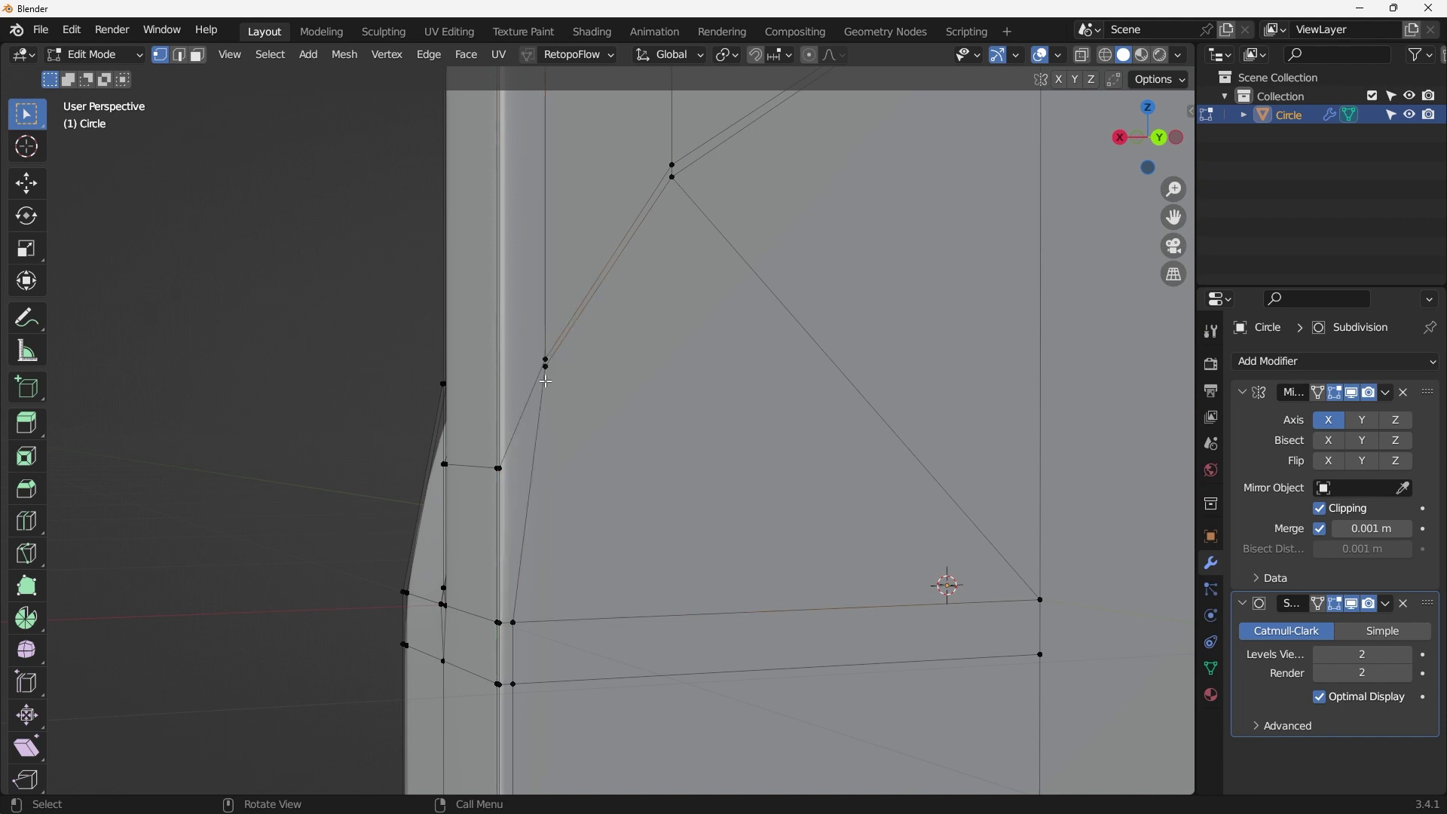
pyautogui.click(547, 380)
pyautogui.press('g')
pyautogui.press('g')
pyautogui.click(690, 316)
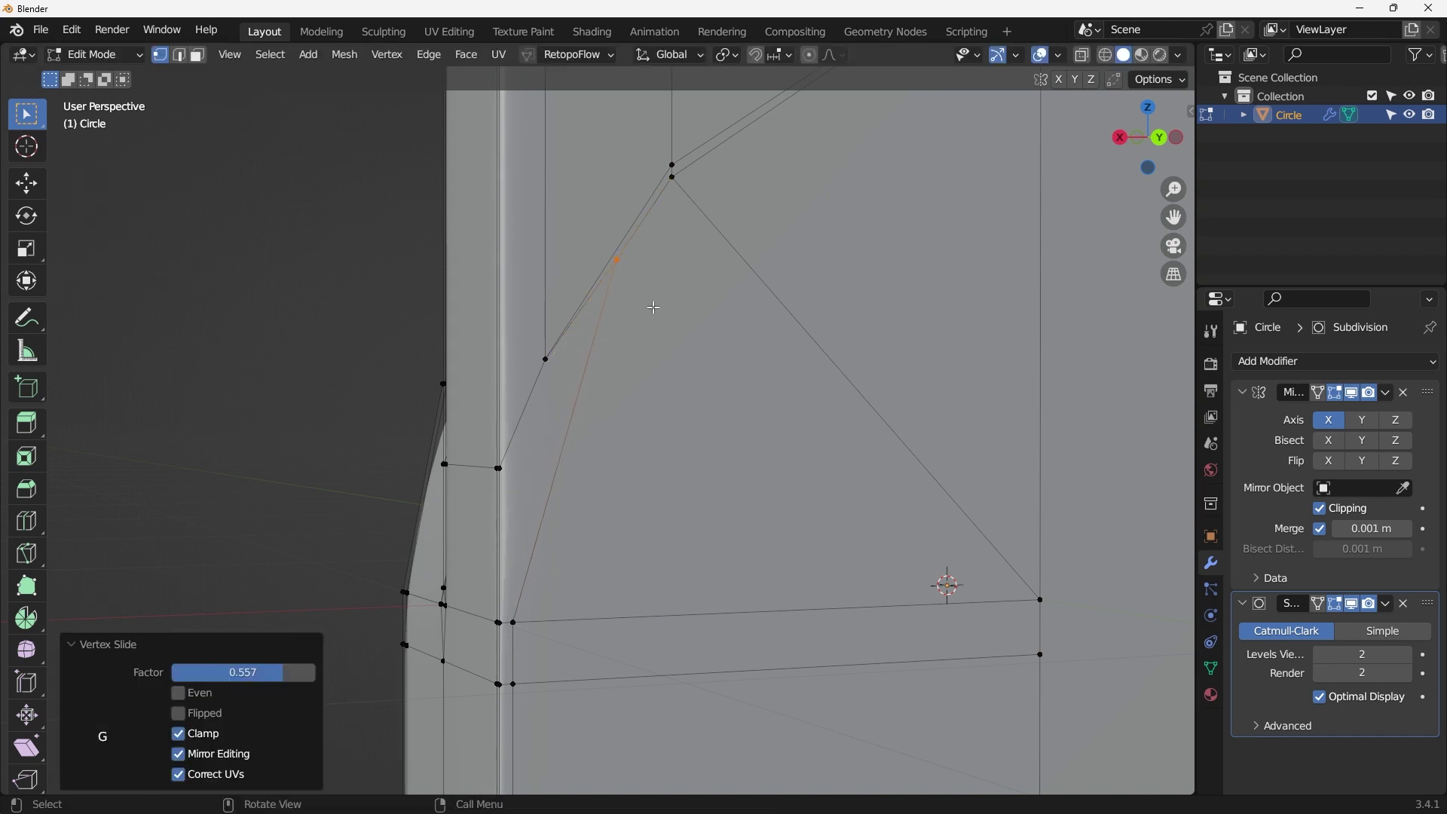
# Step: Slide the same arch vertex further up toward the next arch vertex at a factor of 0.949
pyautogui.moveTo(655, 307); pyautogui.dragTo(580, 340, button='middle')
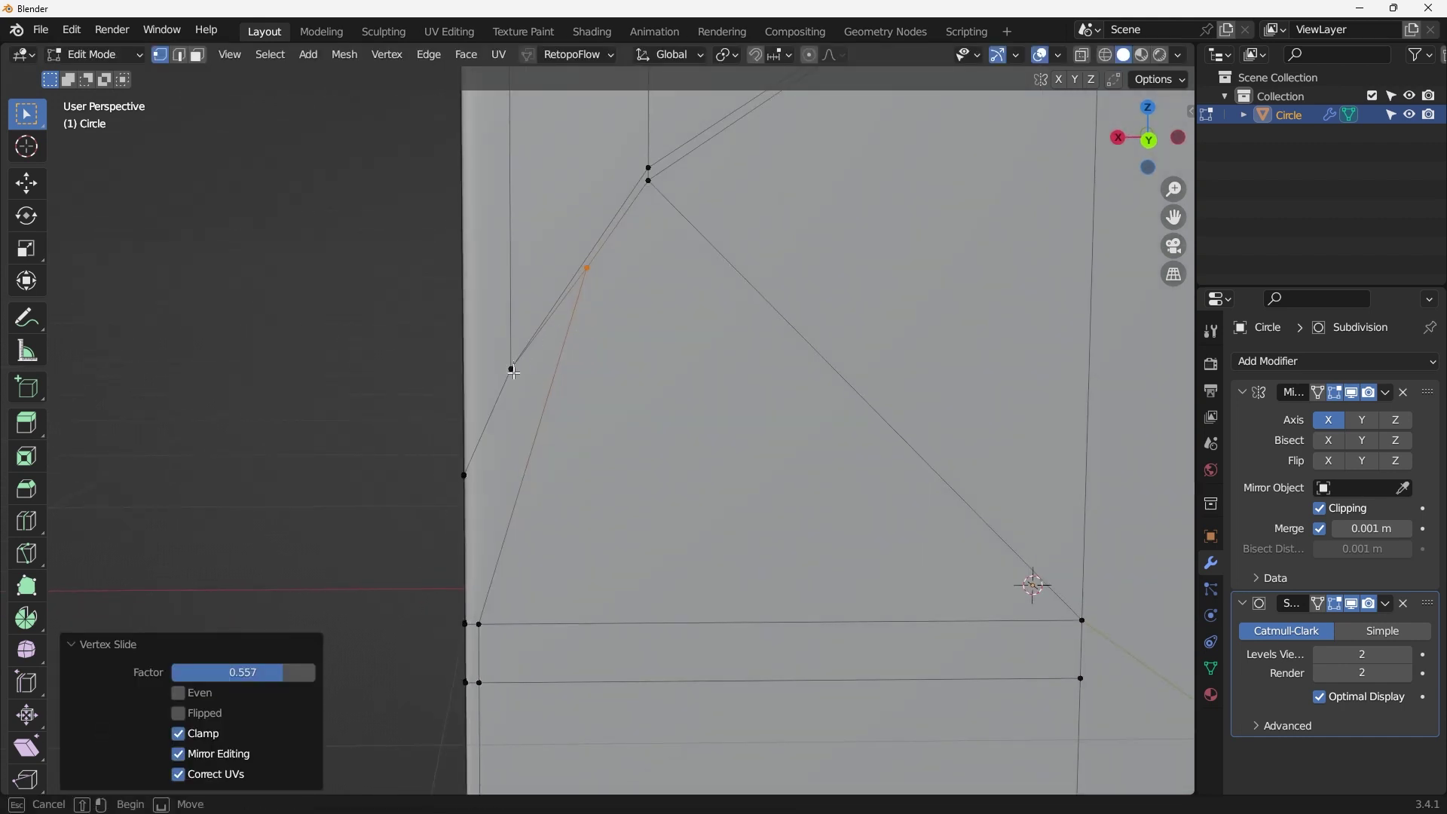
pyautogui.click(572, 314)
pyautogui.click(587, 269)
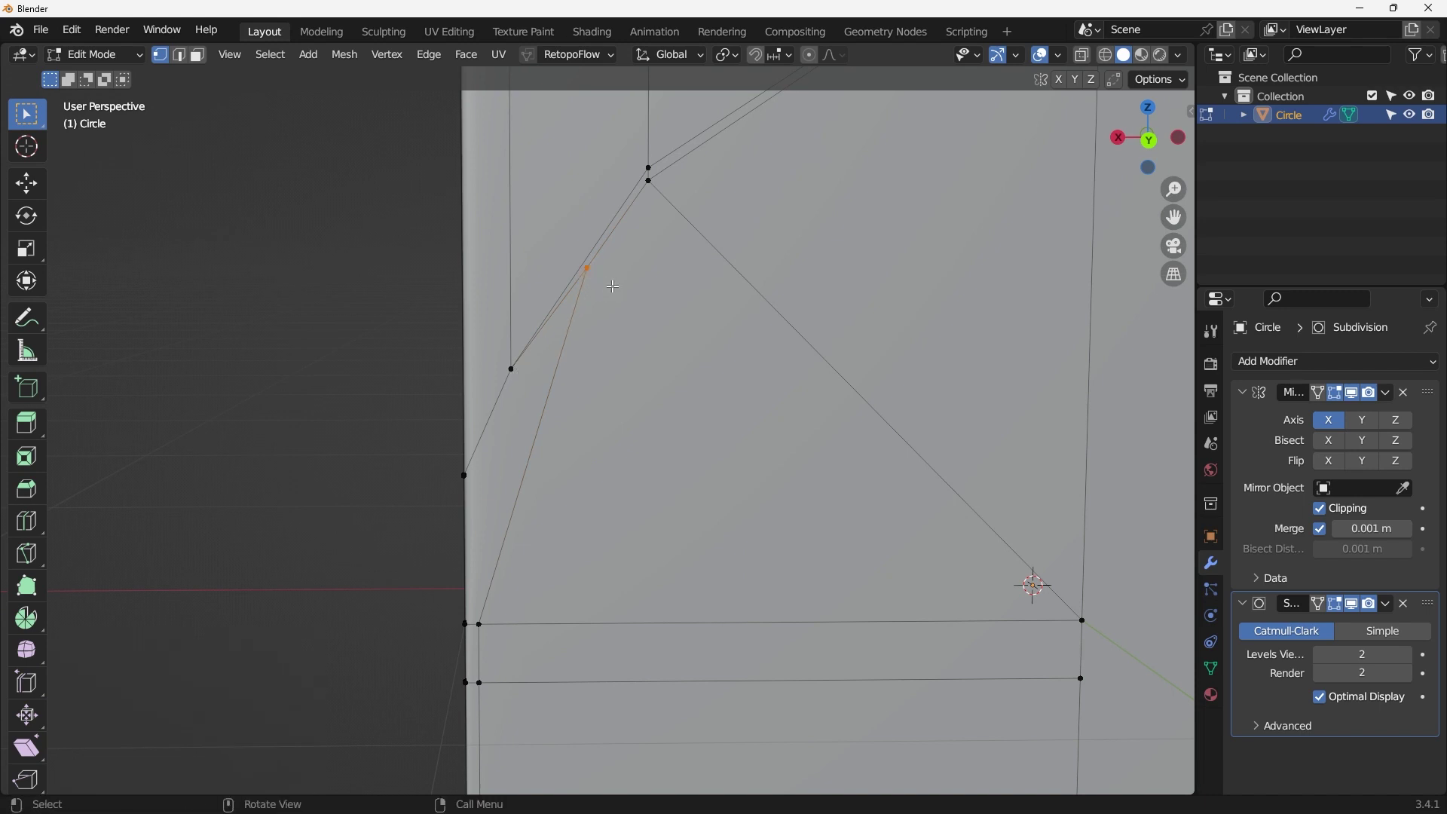
pyautogui.scroll(-4, 624, 278)
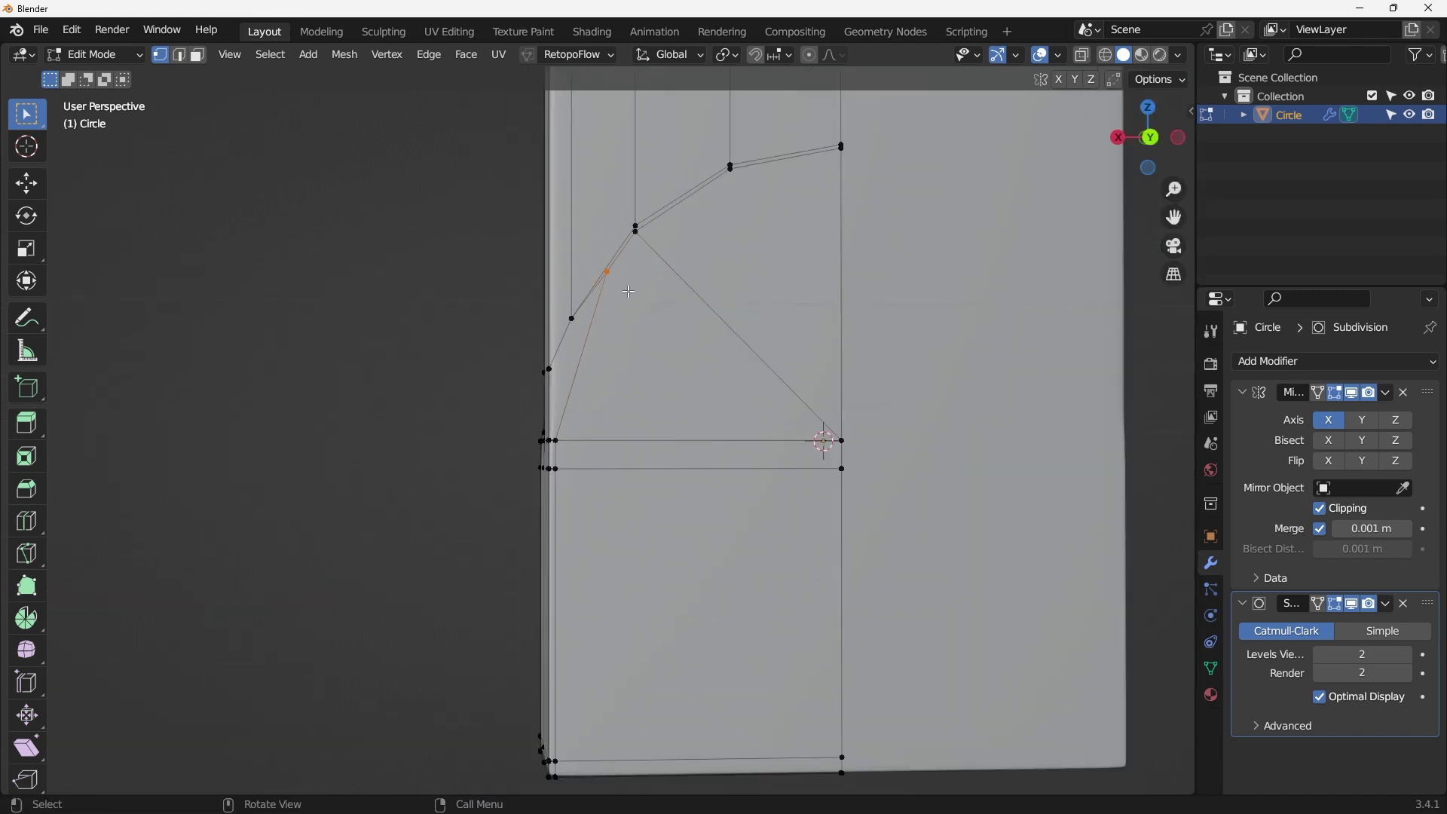
pyautogui.press('g')
pyautogui.press('g')
pyautogui.click(672, 266)
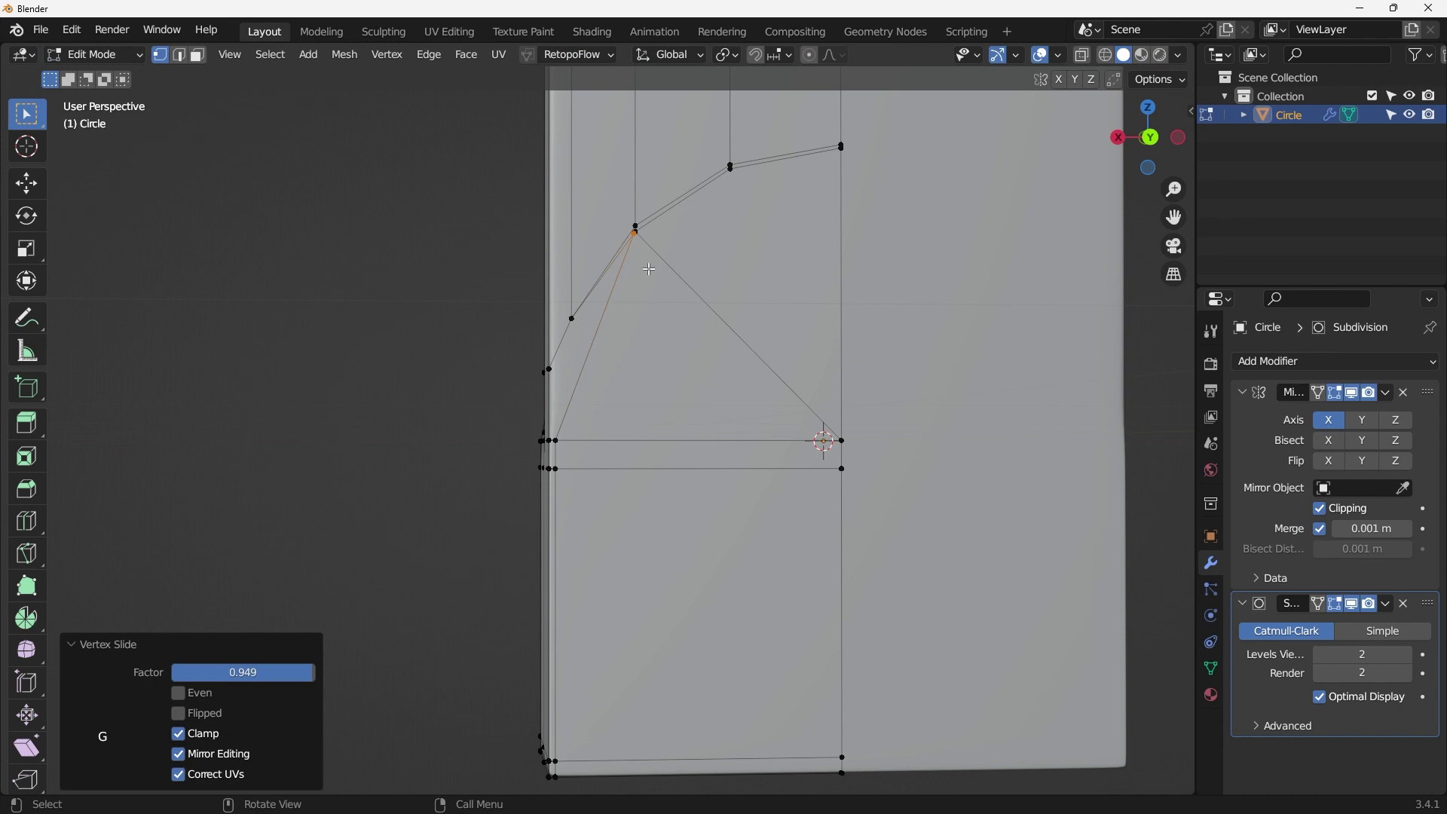
# Step: Slide the selected lower arch vertex down toward the lower outer corner, and the next lower arch vertex inward along the diagonal at factor 0.264
pyautogui.press('g')
pyautogui.press('g')
pyautogui.click(621, 380)
pyautogui.click(631, 282)
pyautogui.scroll(2, 633, 276)
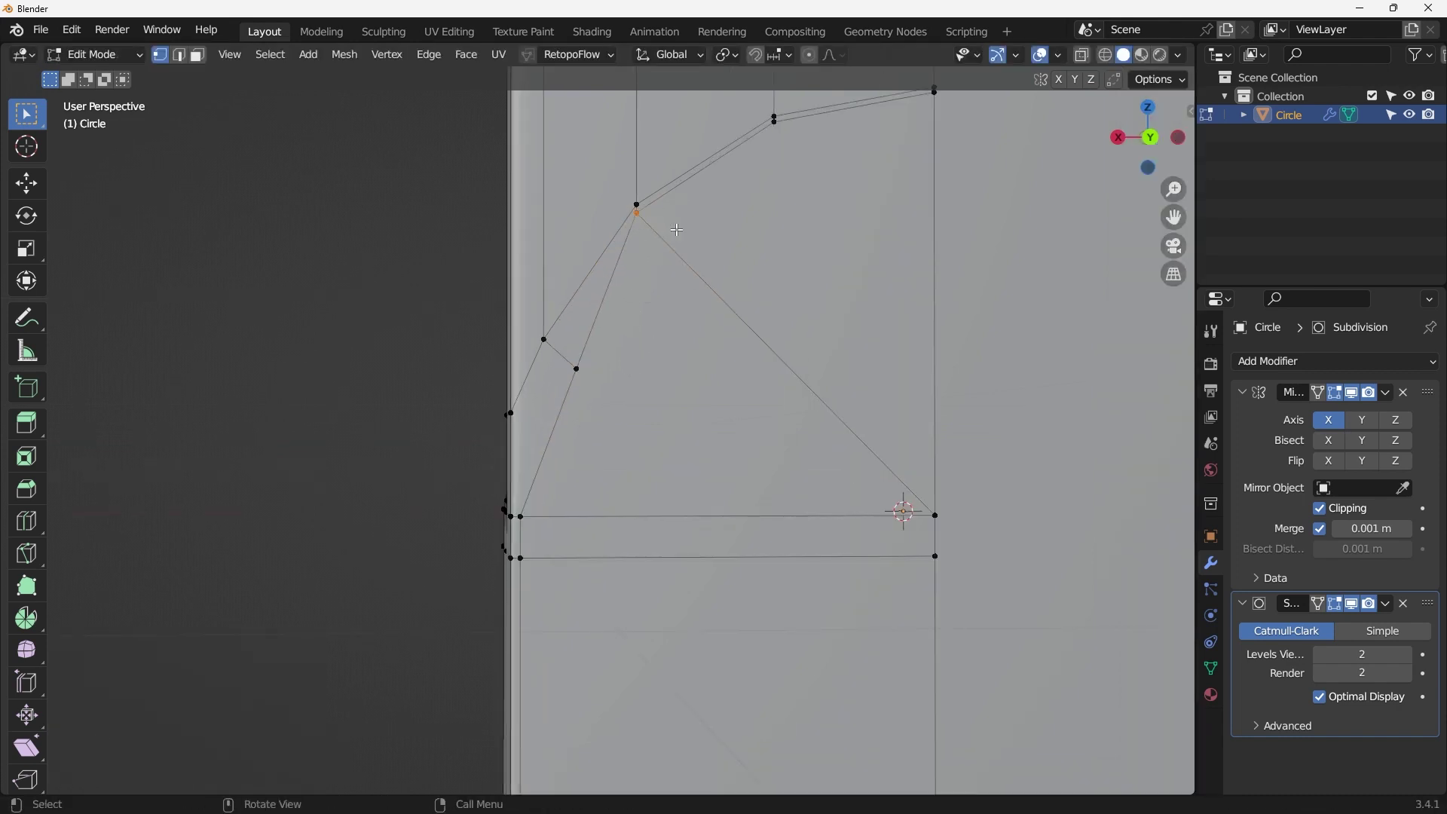
pyautogui.press('g')
pyautogui.press('g')
pyautogui.click(760, 220)
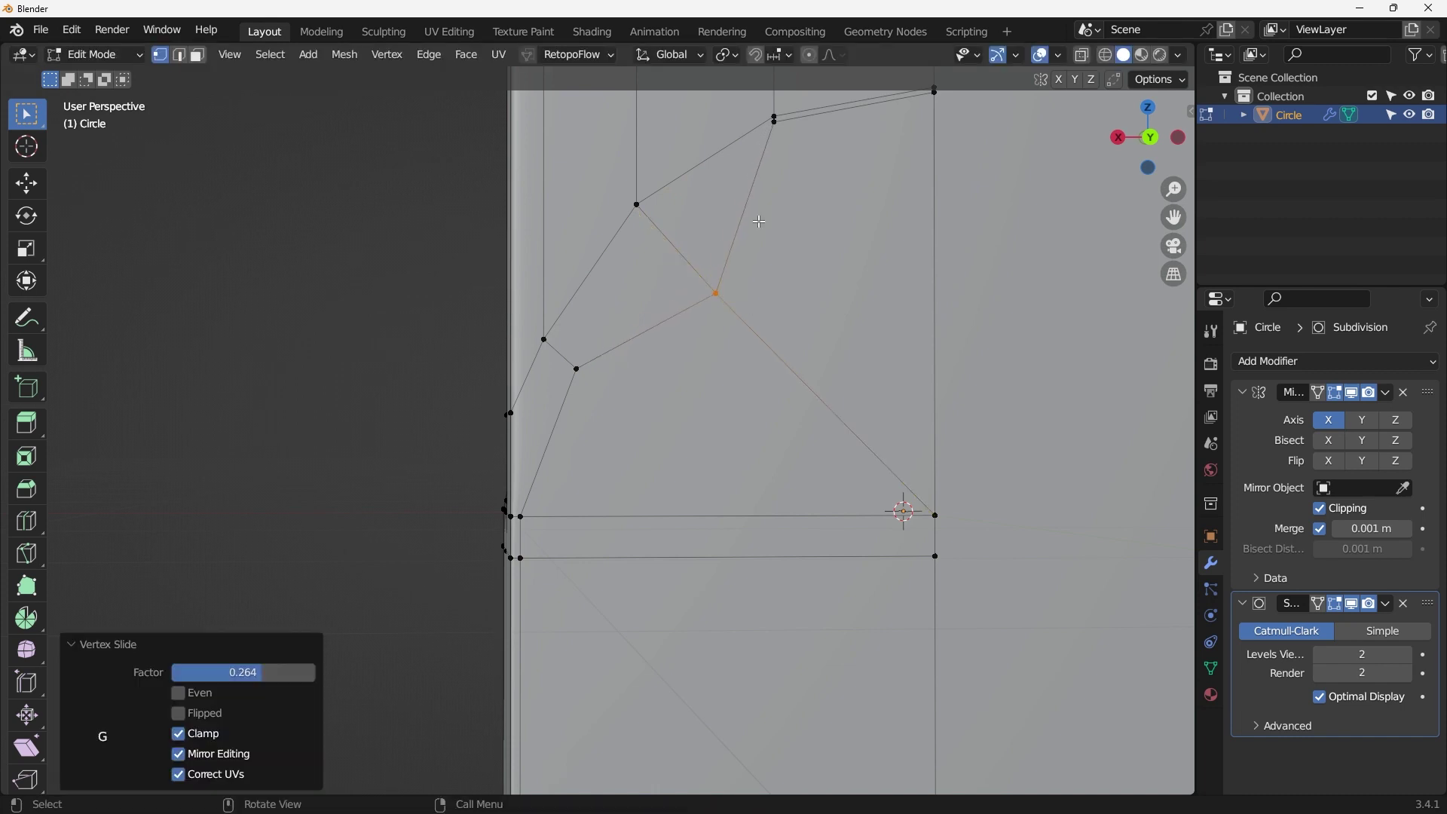
# Step: Slide the lower vertex of the pair nearest the centre down off the arch outline, then sideways toward the centre line at factor 0.286
pyautogui.click(770, 123)
pyautogui.press('g')
pyautogui.press('g')
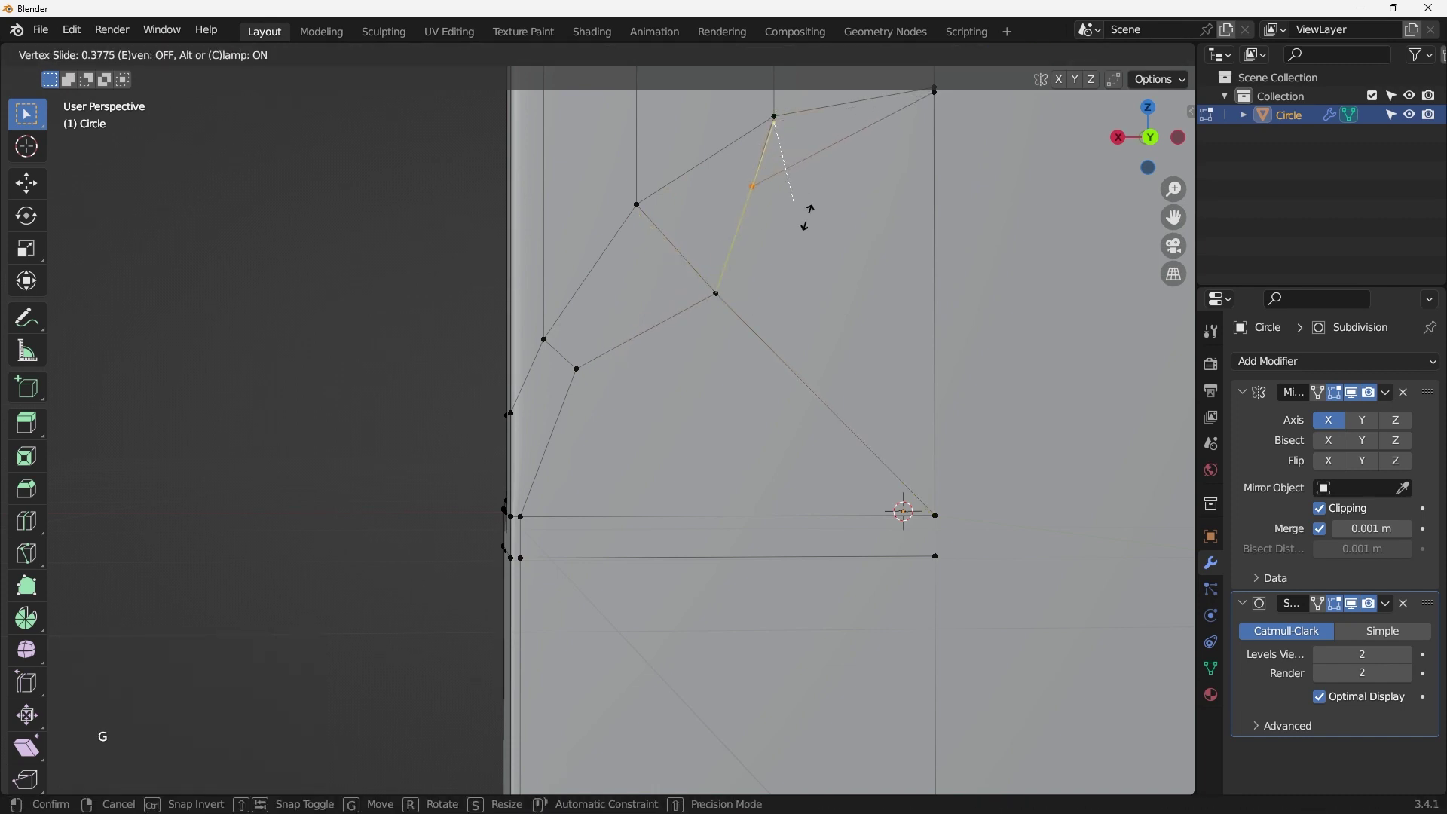
pyautogui.click(807, 219)
pyautogui.press('g')
pyautogui.press('g')
pyautogui.click(867, 211)
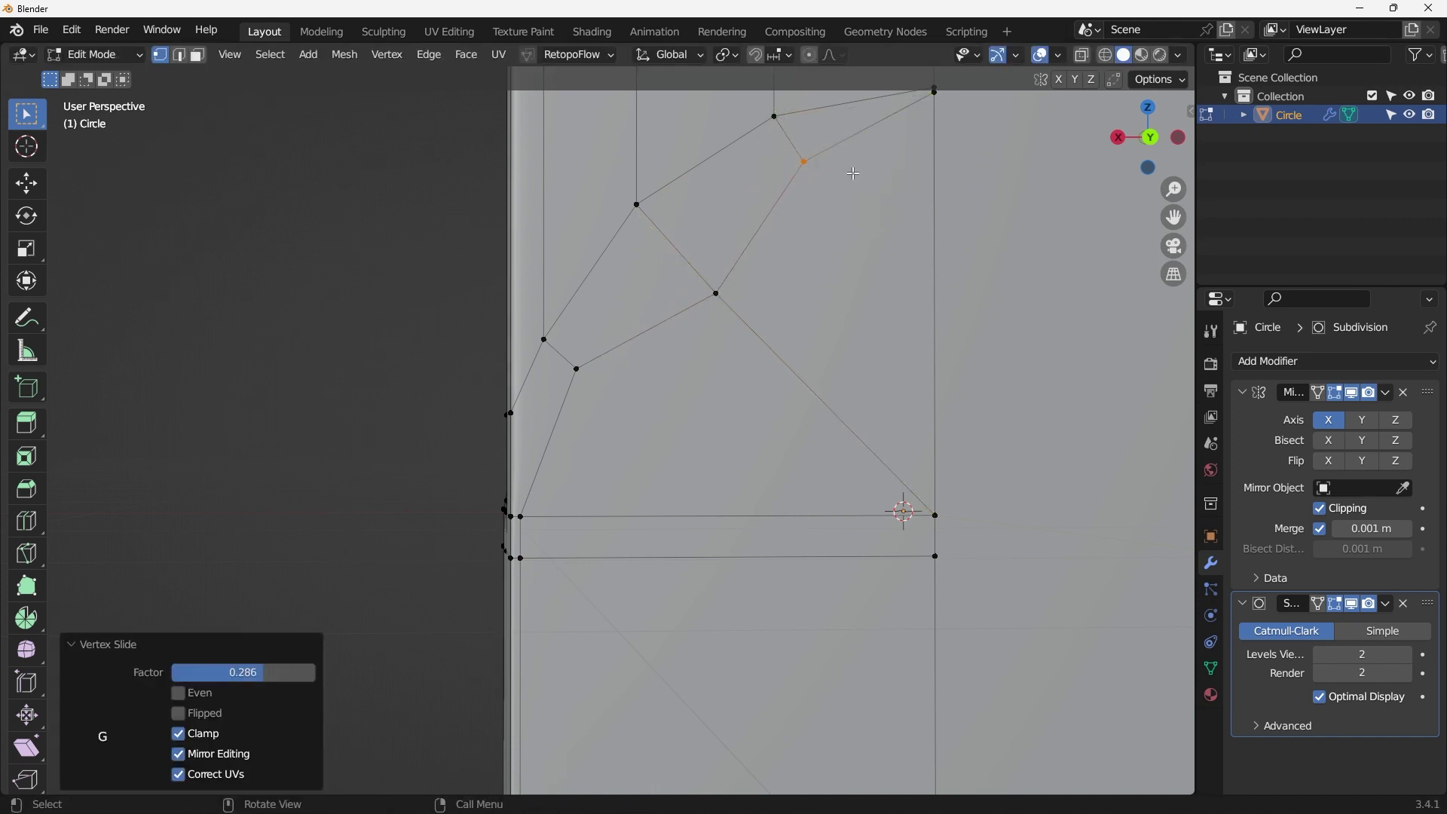
# Step: Slide the lower vertex at the arch's peak down the panel's centre line at a factor of 0.223
pyautogui.scroll(-3, 905, 126)
pyautogui.scroll(6, 892, 133)
pyautogui.click(876, 138)
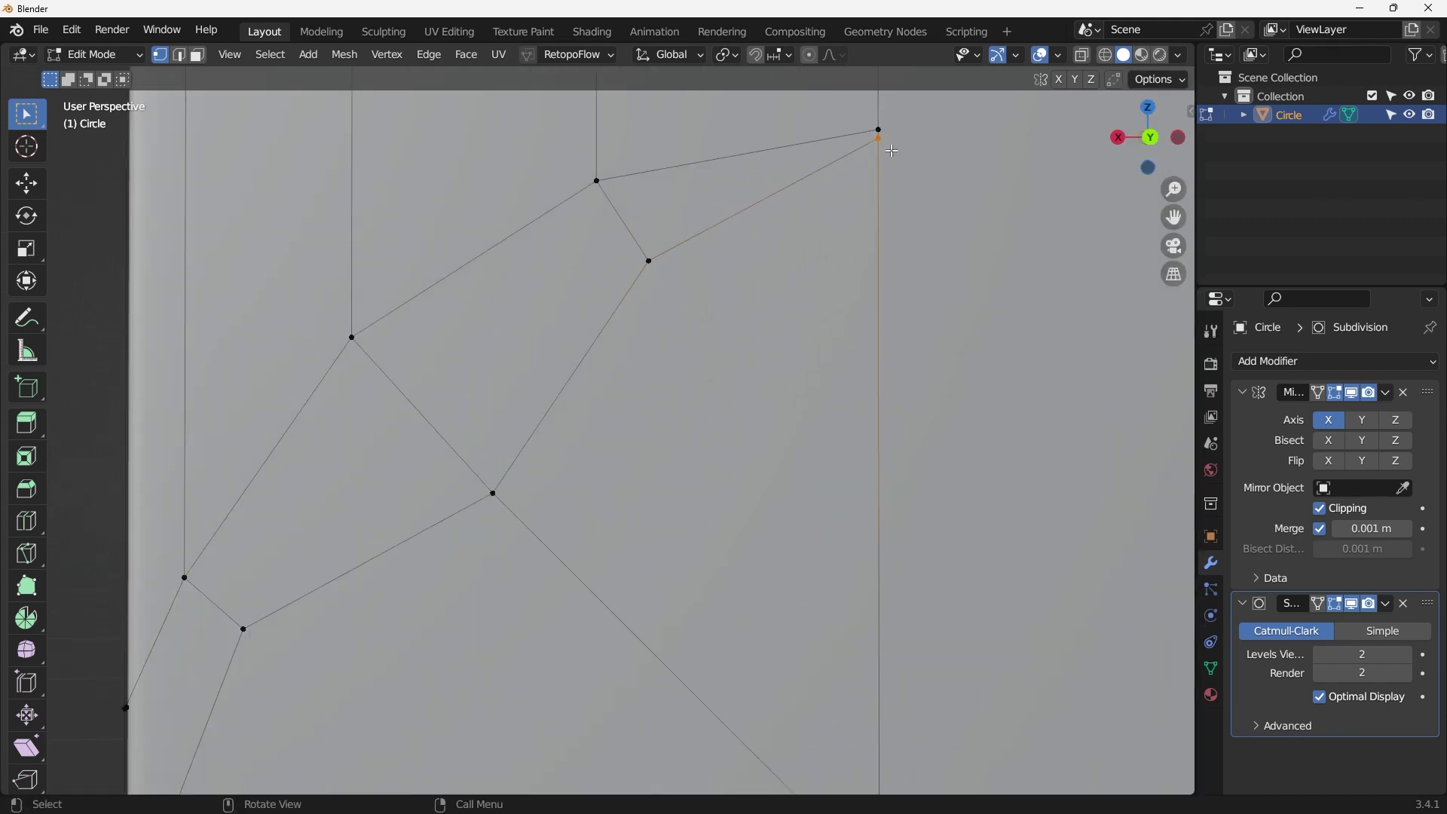
pyautogui.press('g')
pyautogui.press('g')
pyautogui.click(893, 310)
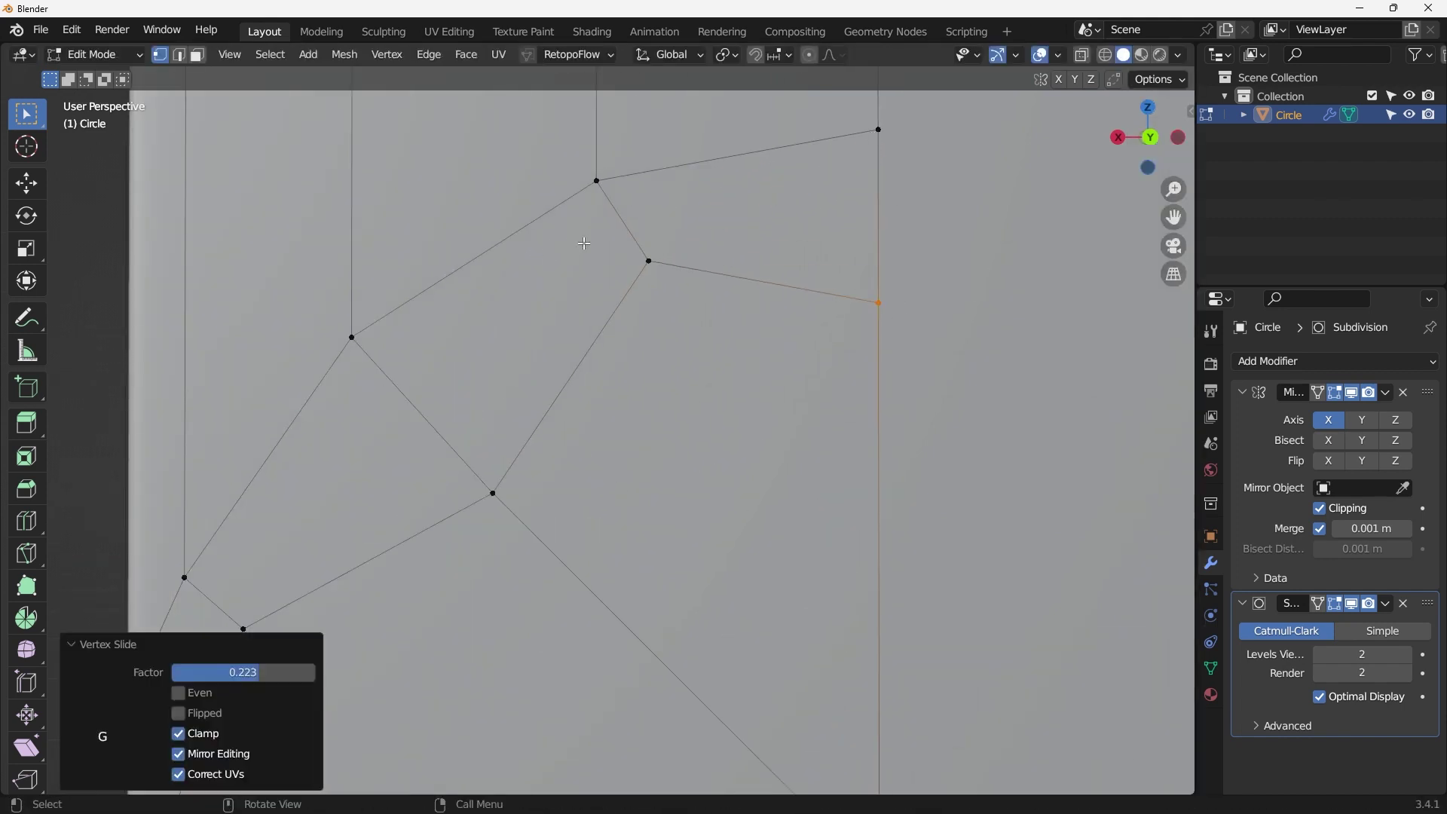
# Step: Slide the inner-loop vertex beside the centre line toward the centre at factor 0.462, then toward the diagonal's vertex at factor 0.435
pyautogui.moveTo(620, 240); pyautogui.dragTo(665, 291)
pyautogui.press('g')
pyautogui.press('g')
pyautogui.click(756, 286)
pyautogui.press('g')
pyautogui.press('g')
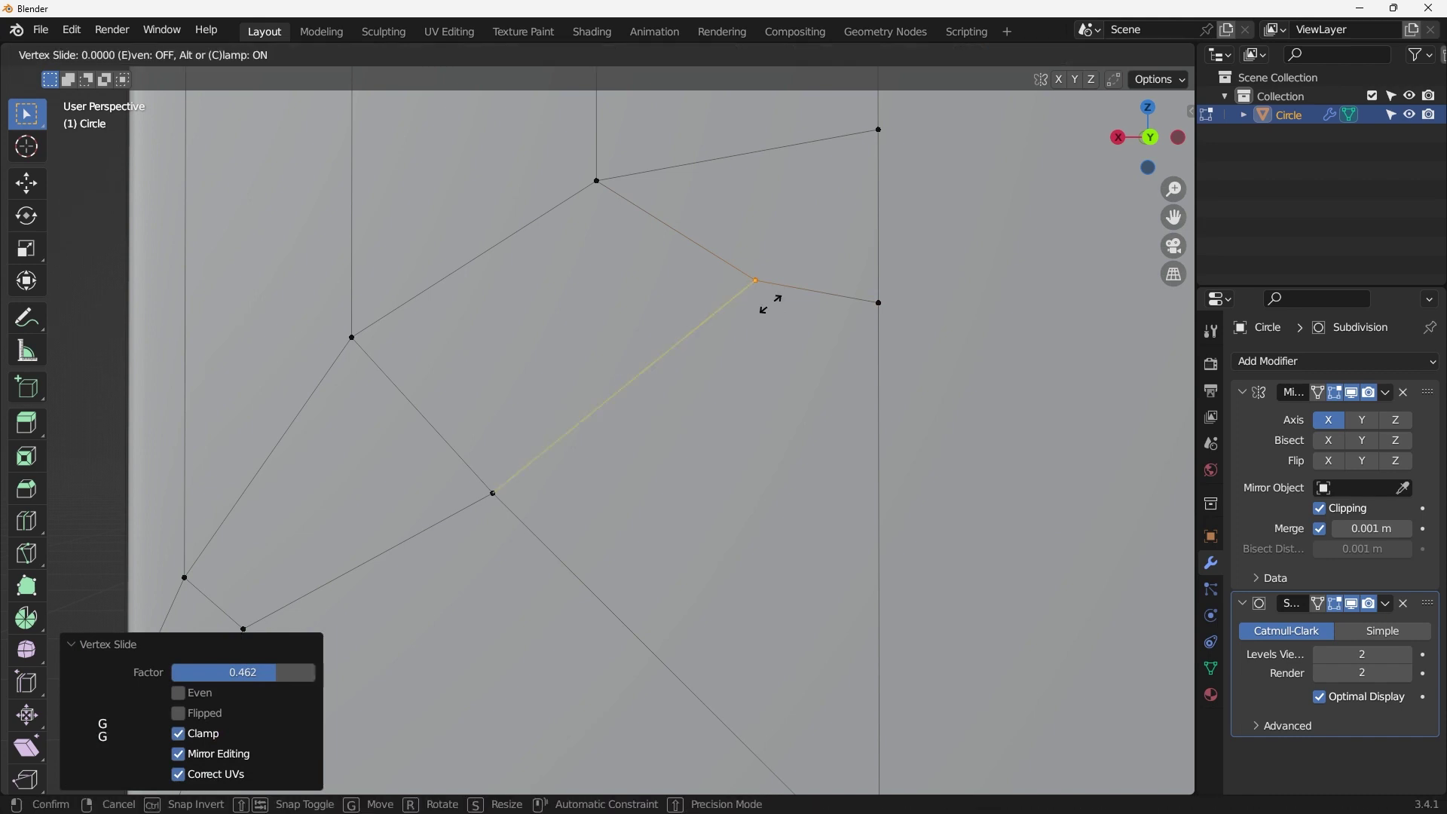
pyautogui.click(642, 388)
pyautogui.scroll(-4, 642, 391)
pyautogui.keyDown('shift'); pyautogui.moveTo(643, 391); pyautogui.dragTo(620, 275, button='middle'); pyautogui.keyUp('shift')
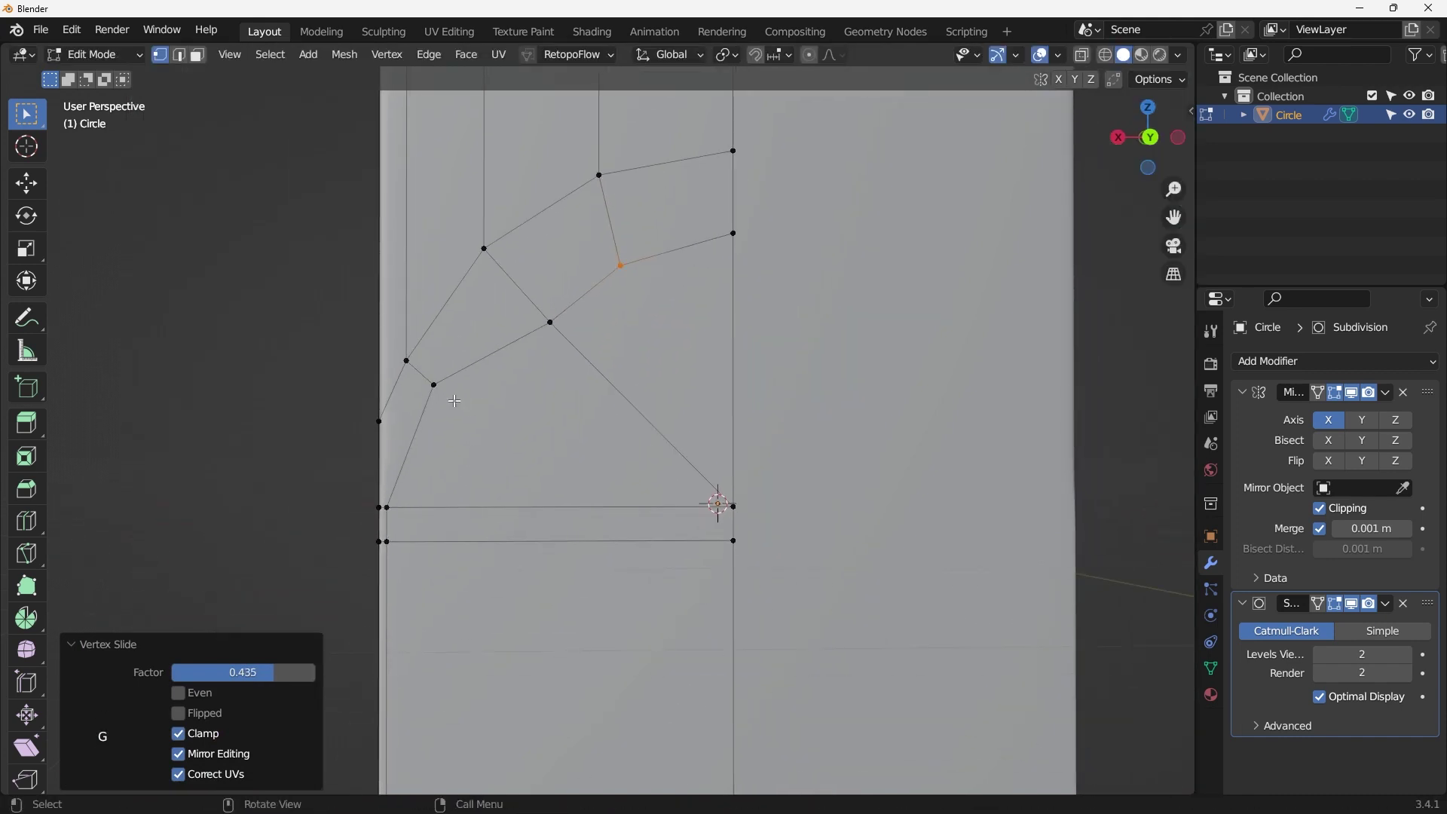
# Step: Slide the outermost inner-loop vertex toward the diagonal's vertex, then down toward the lower outer corner at a factor of 0.509, and clear the selection
pyautogui.scroll(1, 444, 400)
pyautogui.click(423, 364)
pyautogui.press('g')
pyautogui.press('g')
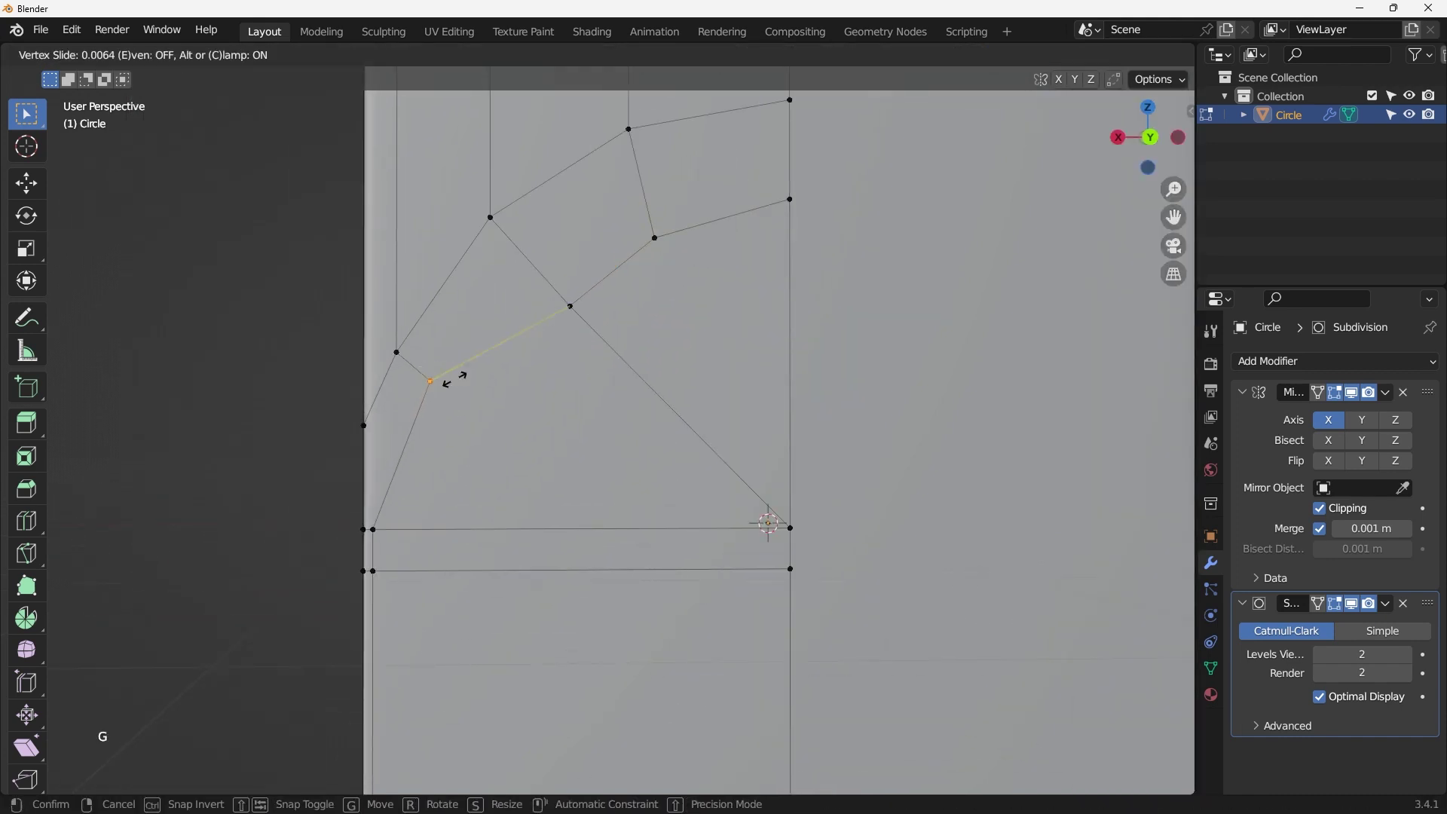
pyautogui.click(494, 361)
pyautogui.press('g')
pyautogui.press('g')
pyautogui.click(490, 422)
pyautogui.scroll(-4, 491, 423)
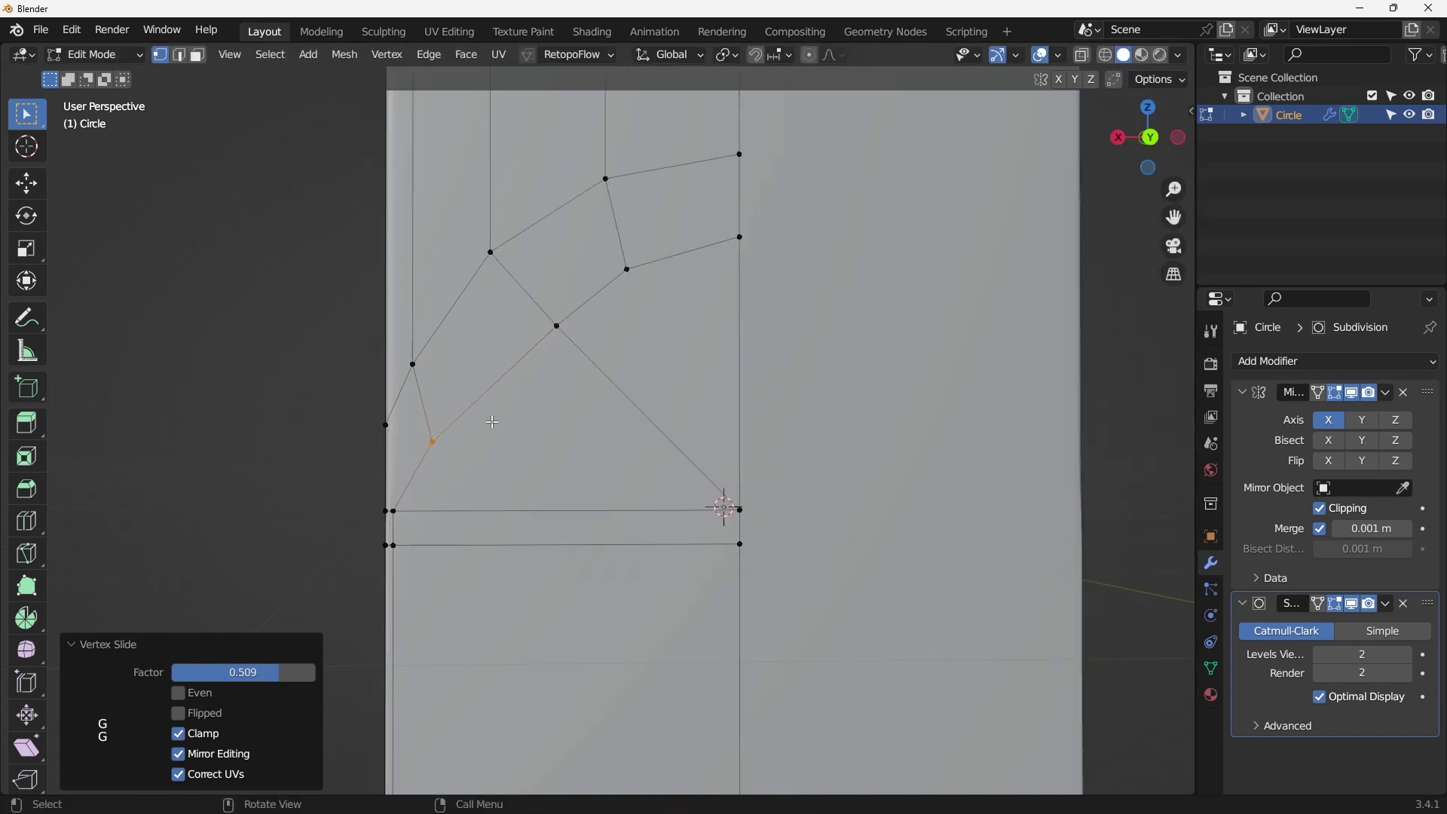
pyautogui.click(523, 417)
# Step: Select all faces with greater than 4 vertices in face select mode
pyautogui.scroll(3, 485, 427)
pyautogui.moveTo(485, 427); pyautogui.dragTo(451, 412, button='middle')
pyautogui.scroll(2, 501, 443)
pyautogui.scroll(-5, 489, 409)
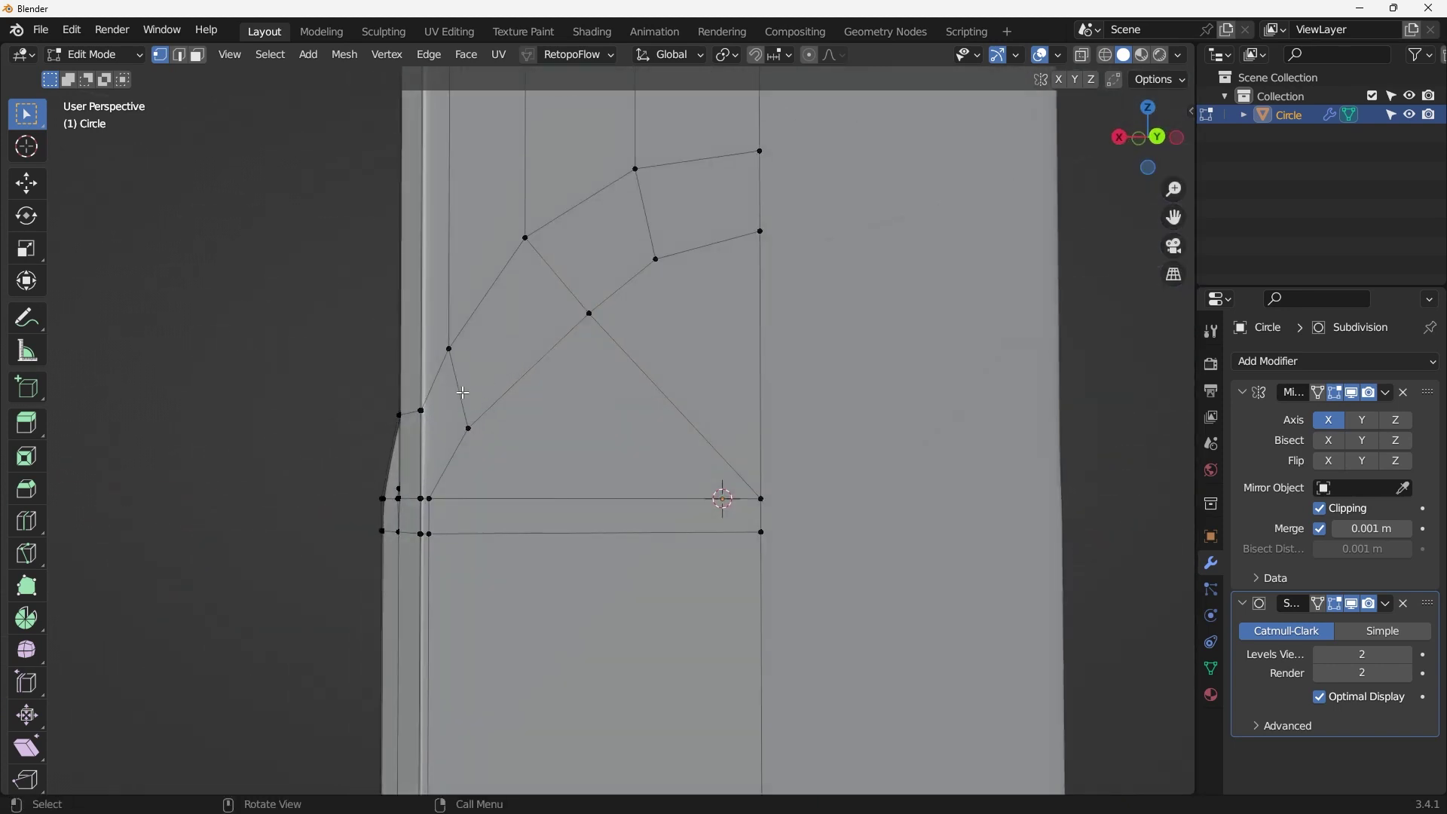
pyautogui.click(281, 60)
pyautogui.click(264, 54)
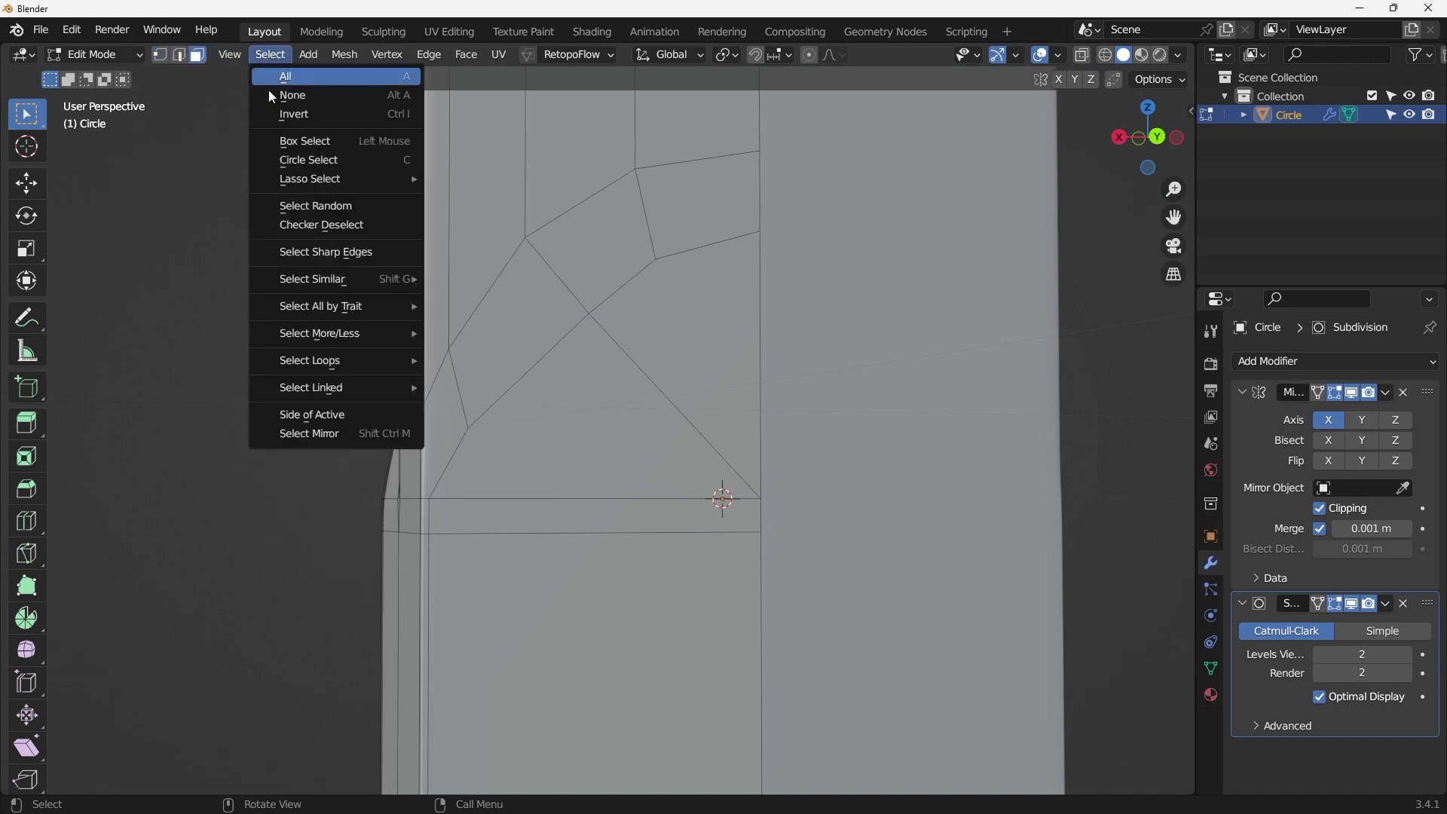
pyautogui.moveTo(324, 279)
pyautogui.moveTo(327, 309)
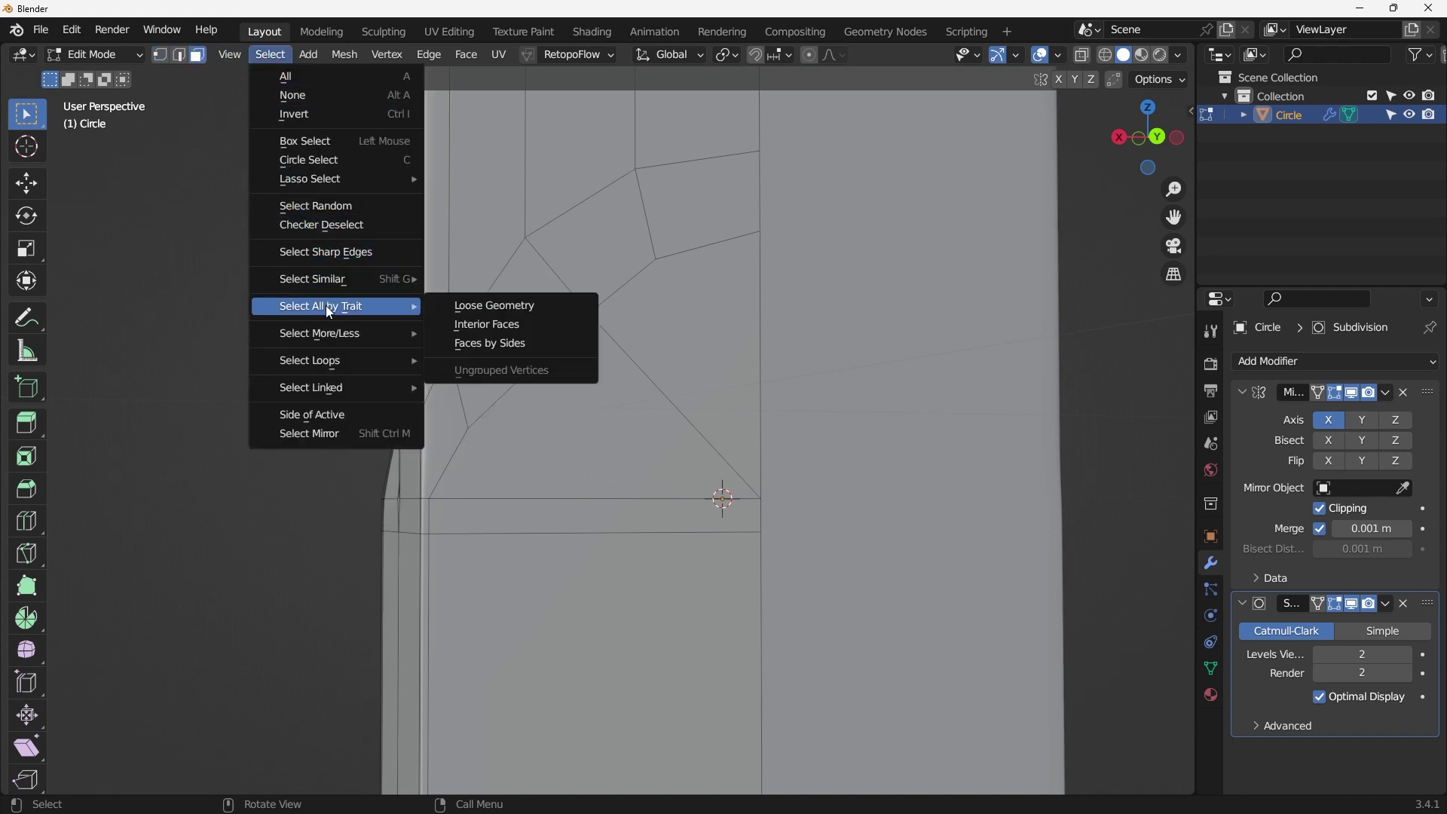
pyautogui.click(496, 345)
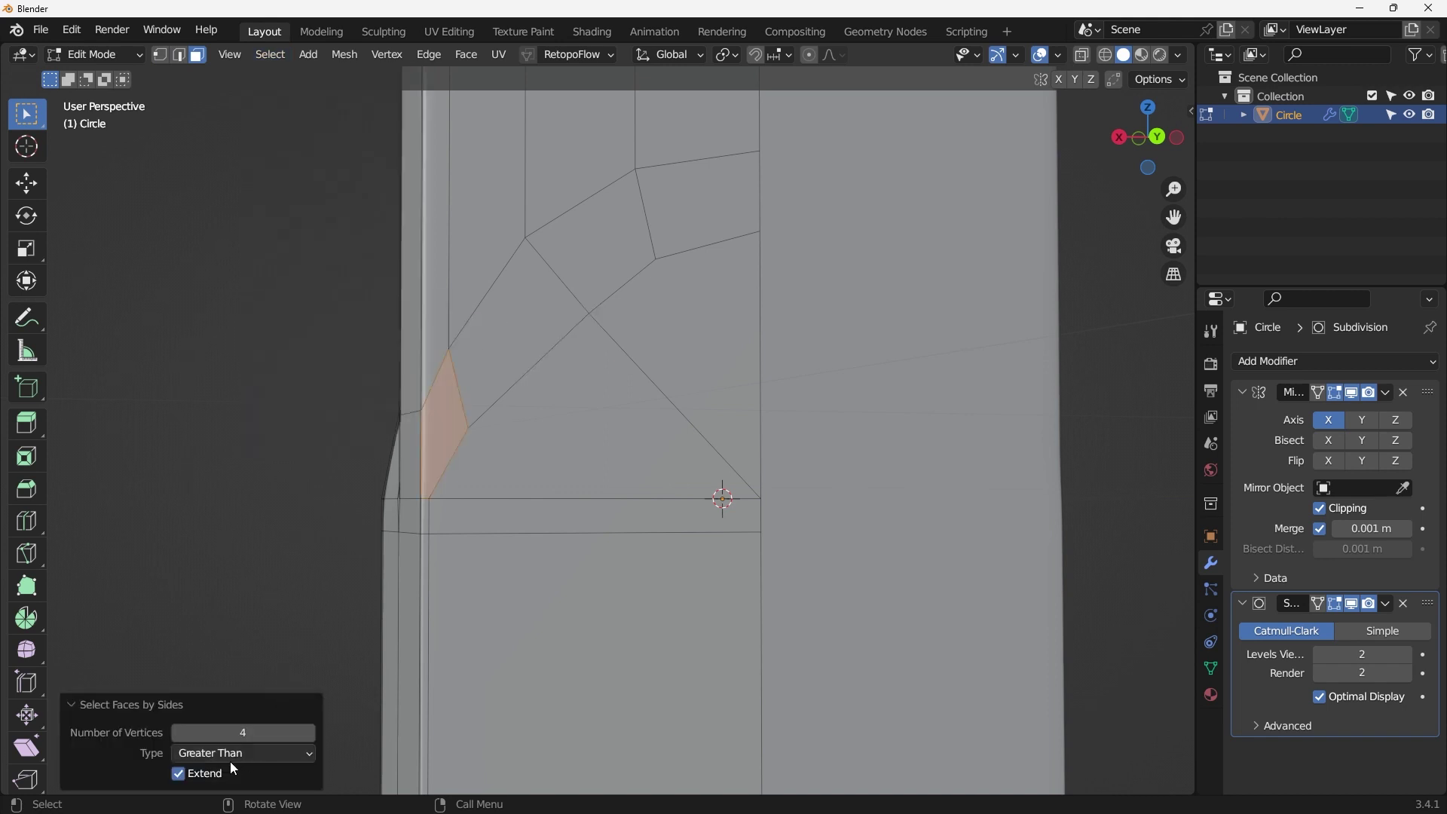
# Step: Examine the selected n-gon between the arch outline and the panel's outer edge, then inspect its corners in vertex select mode
pyautogui.scroll(4, 475, 428)
pyautogui.moveTo(419, 422); pyautogui.dragTo(484, 415, button='middle')
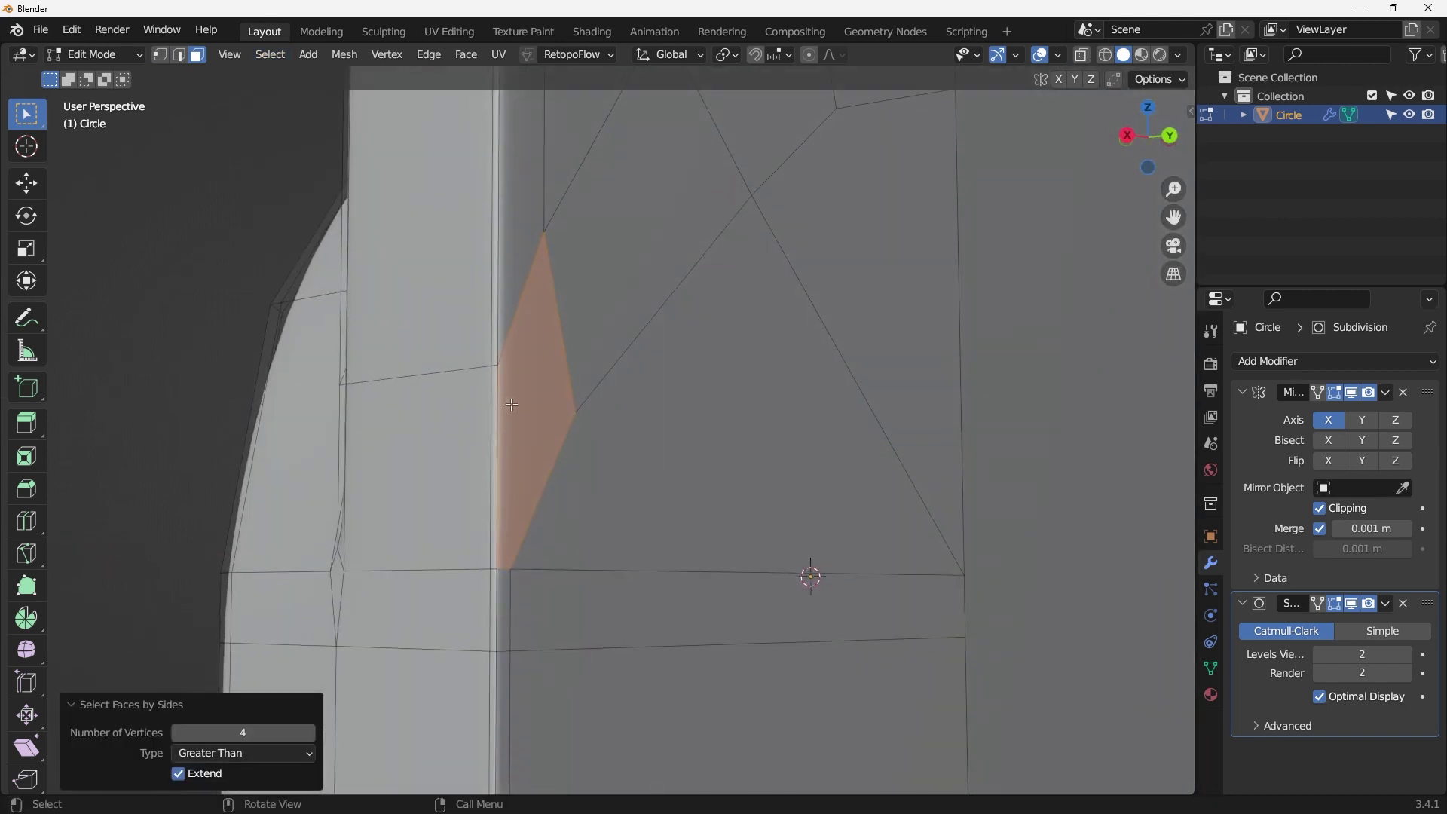
pyautogui.scroll(-7, 513, 407)
pyautogui.moveTo(681, 497); pyautogui.dragTo(500, 422, button='middle')
pyautogui.scroll(6, 543, 416)
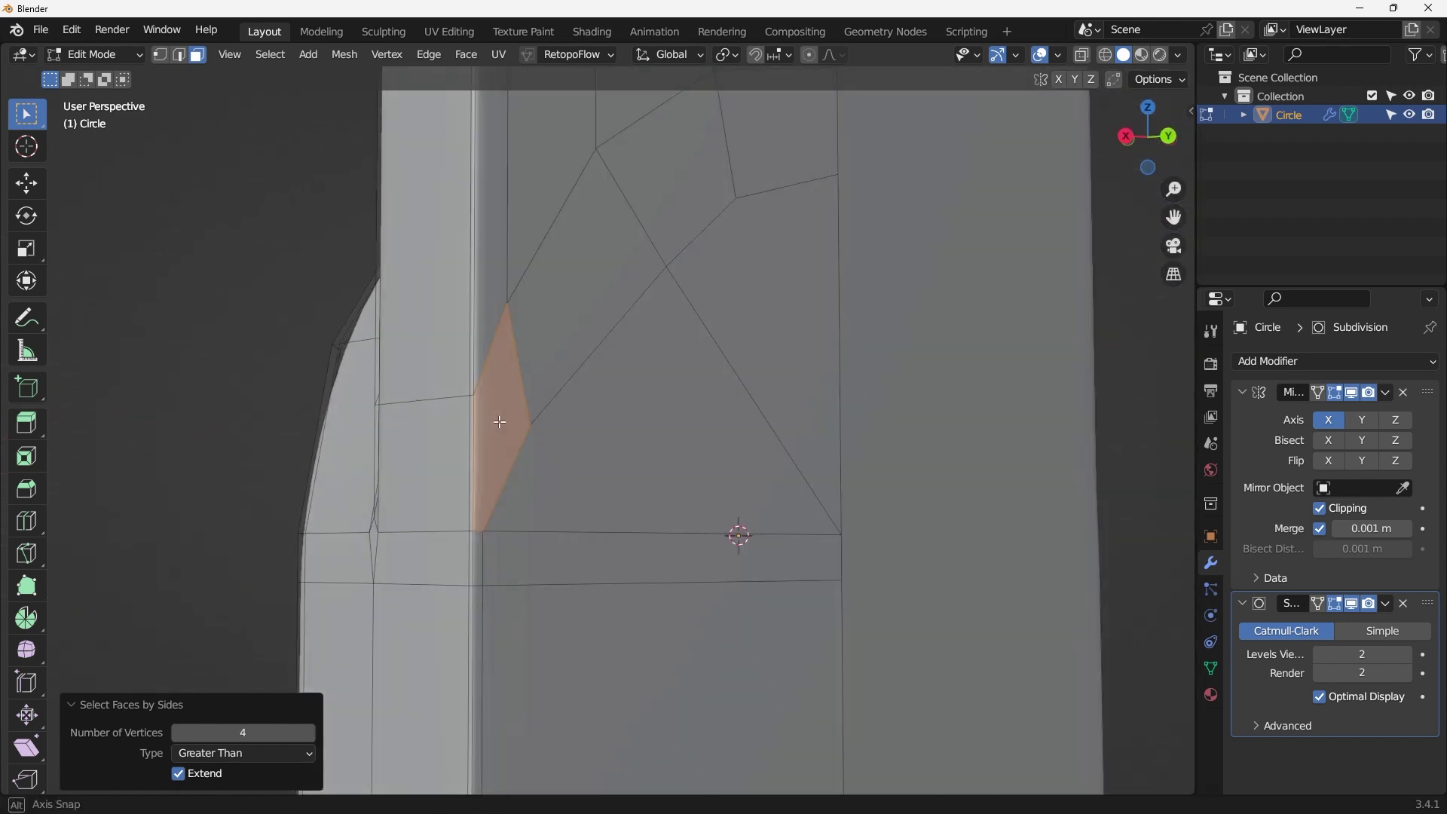
pyautogui.press('1')
pyautogui.moveTo(507, 349); pyautogui.dragTo(486, 421, button='middle')
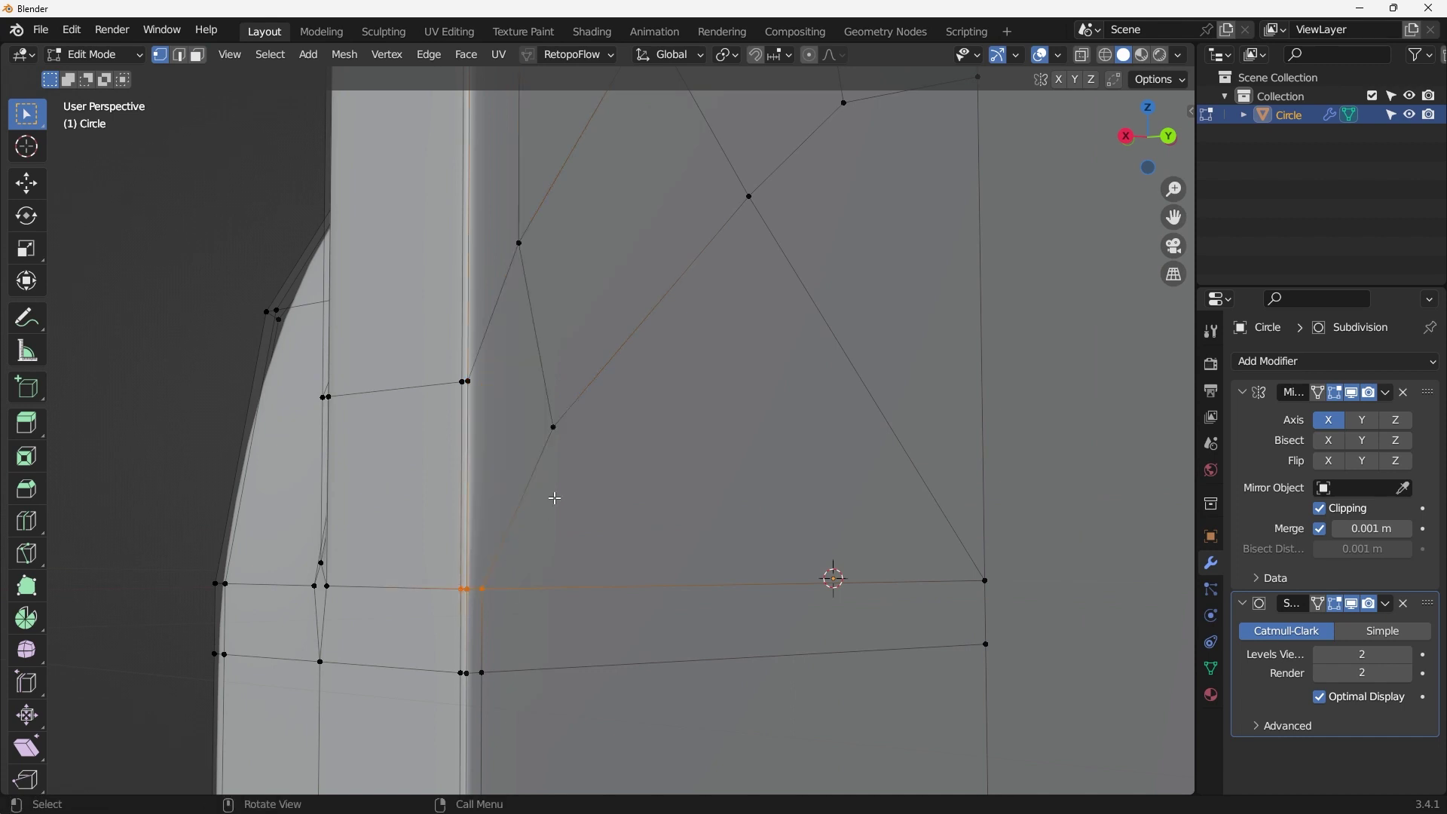
pyautogui.scroll(-2, 555, 498)
# Step: Slide the arch-outline vertex at the top of the n-gon up along the outline at a factor of 0.333
pyautogui.click(558, 446)
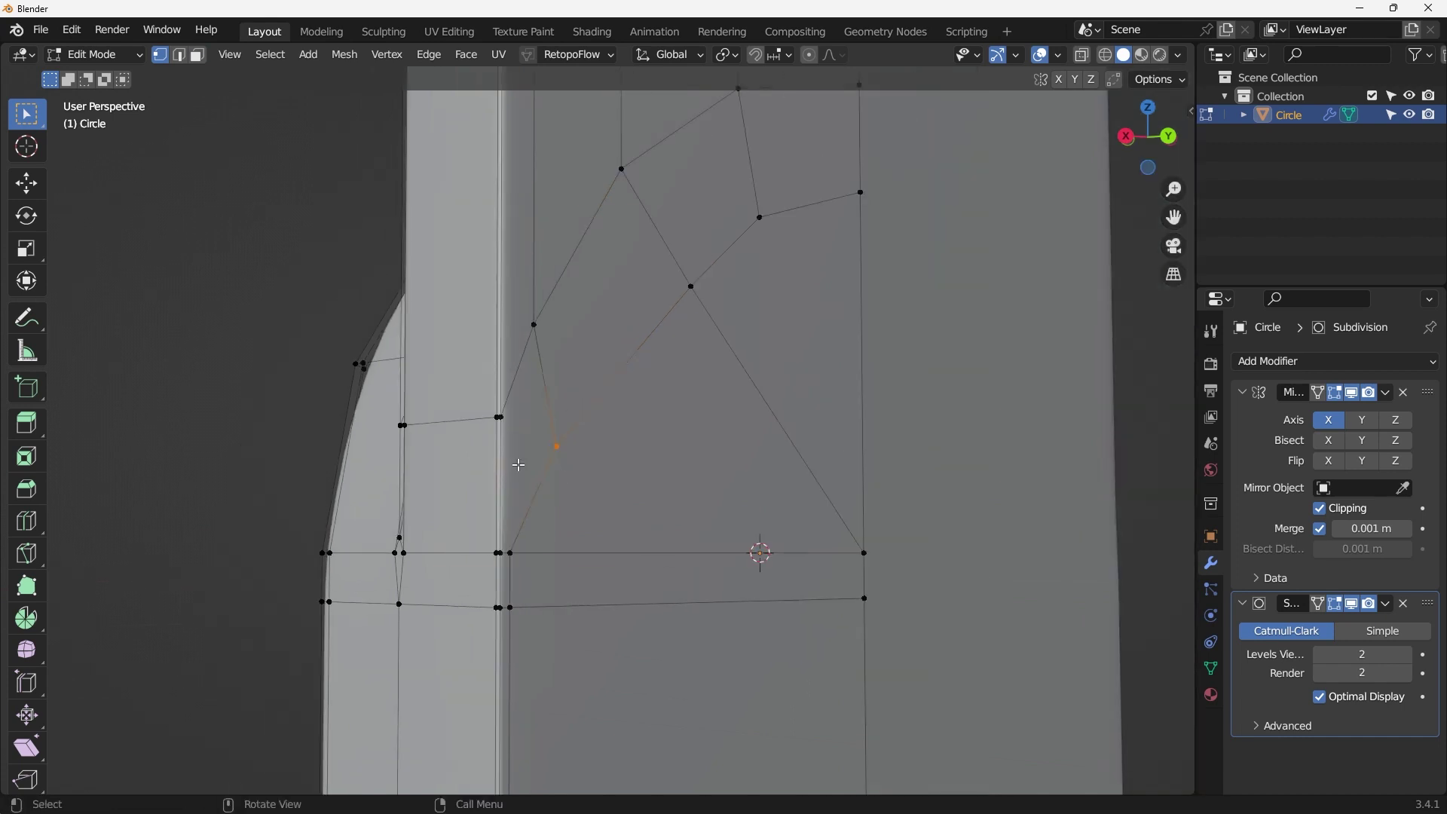
pyautogui.click(536, 325)
pyautogui.press('g')
pyautogui.press('g')
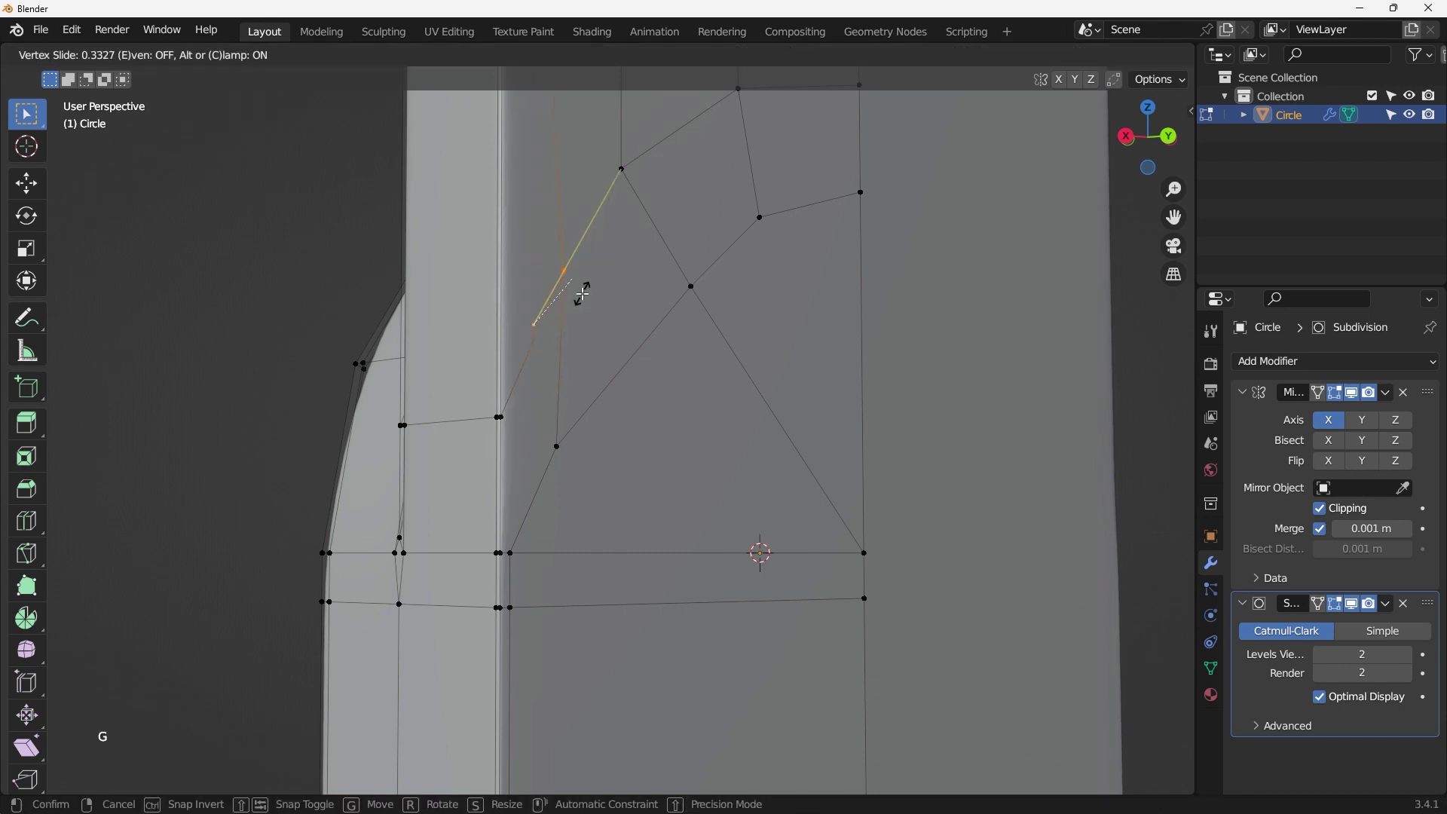
pyautogui.click(581, 284)
# Step: Slide the same arch-outline vertex down toward the panel's outer edge at a factor of 0.763
pyautogui.scroll(3, 506, 500)
pyautogui.scroll(-6, 507, 501)
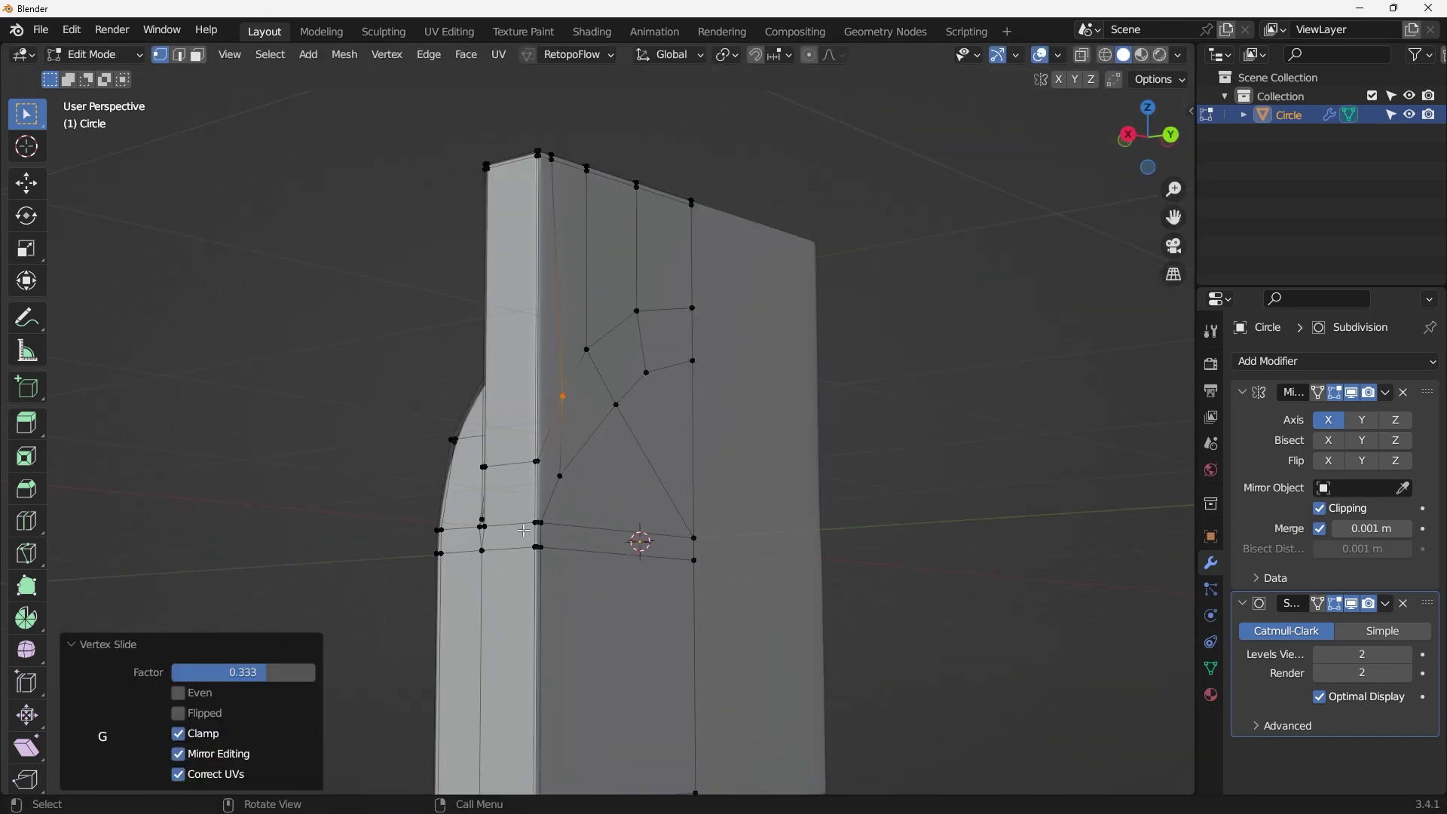
pyautogui.moveTo(595, 442); pyautogui.dragTo(521, 430, button='middle')
pyautogui.scroll(2, 548, 441)
pyautogui.scroll(-4, 547, 441)
pyautogui.scroll(4, 522, 430)
pyautogui.scroll(1, 521, 429)
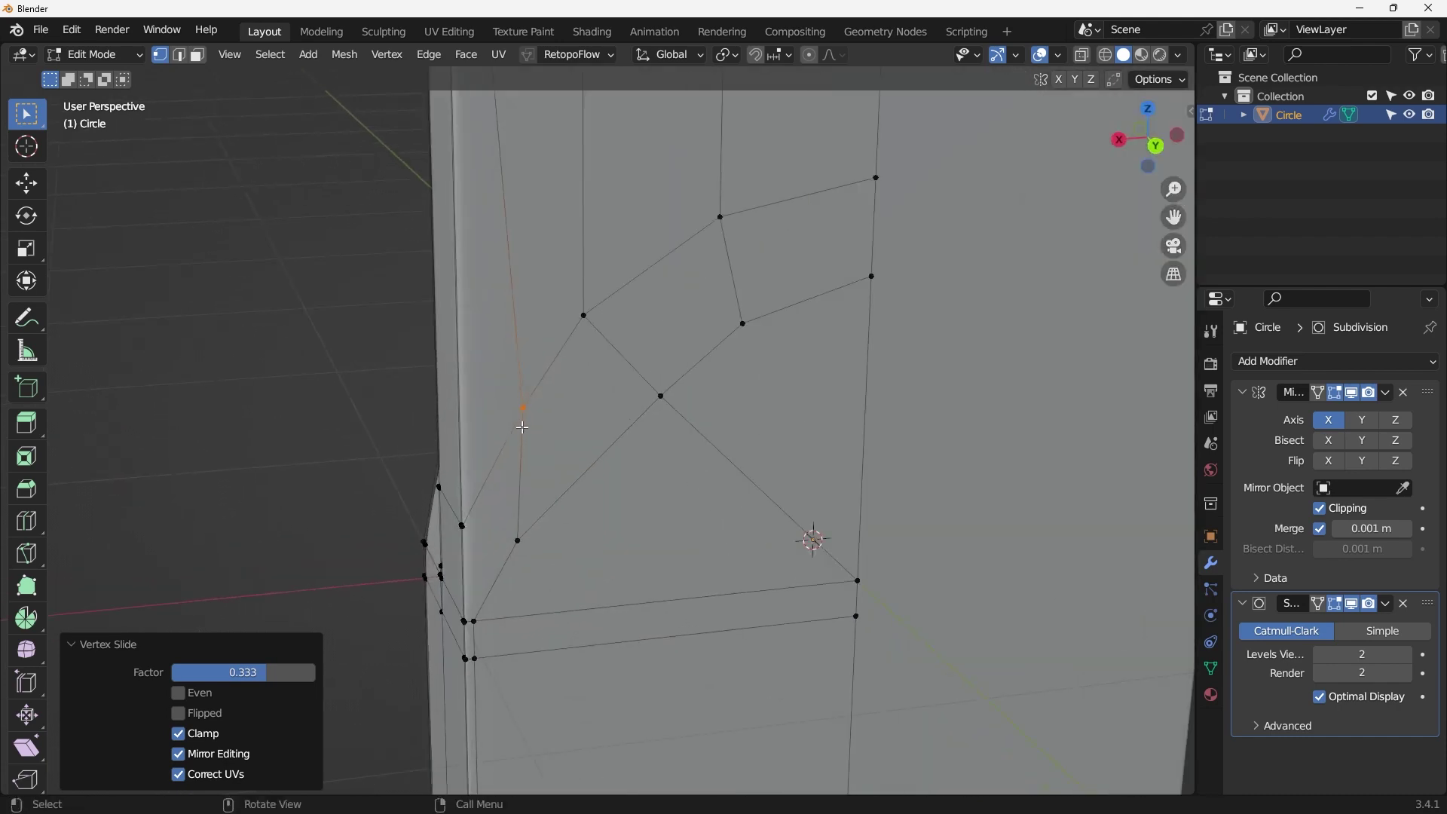
pyautogui.press('g')
pyautogui.press('g')
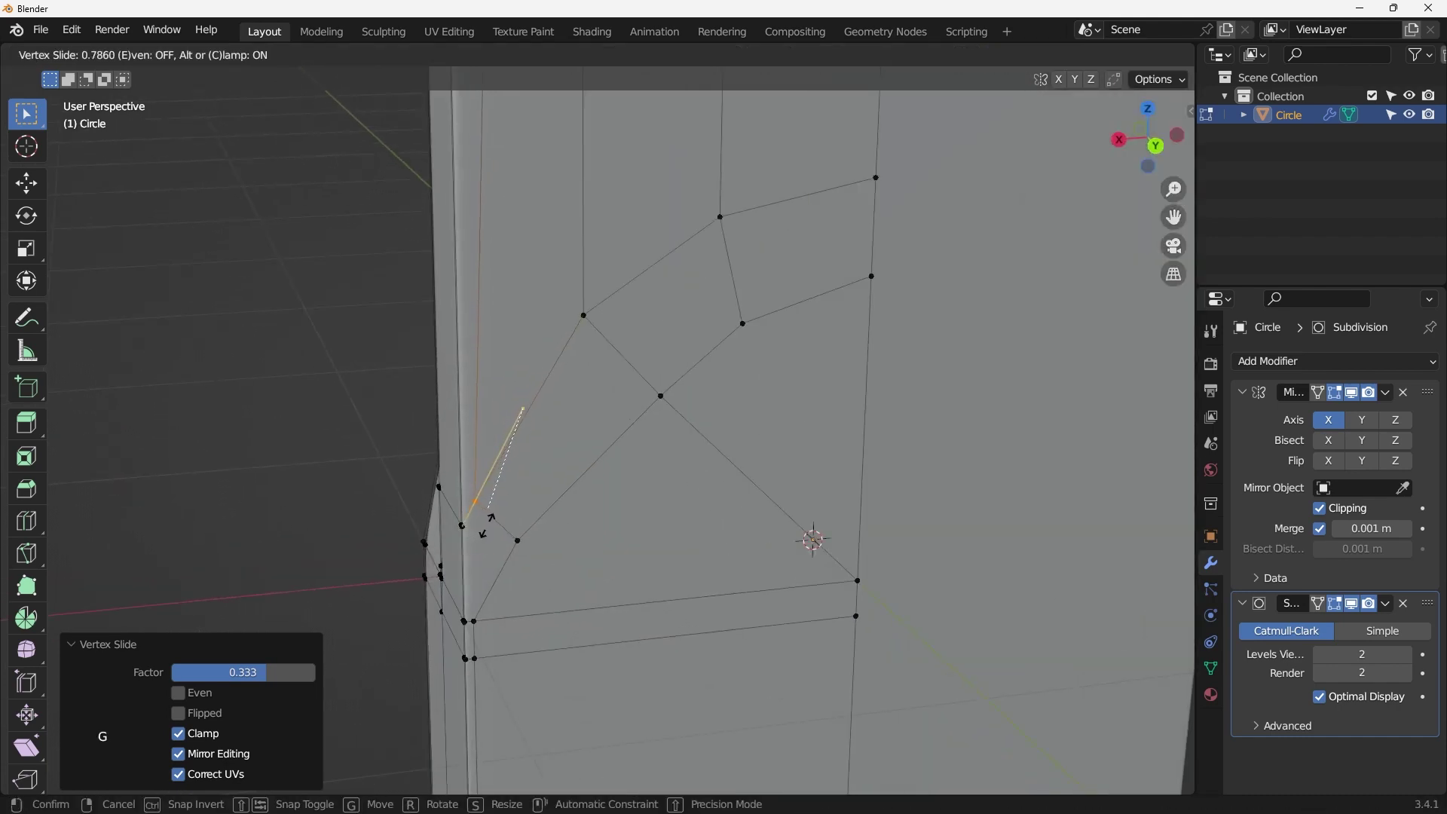
pyautogui.click(486, 525)
pyautogui.scroll(5, 541, 496)
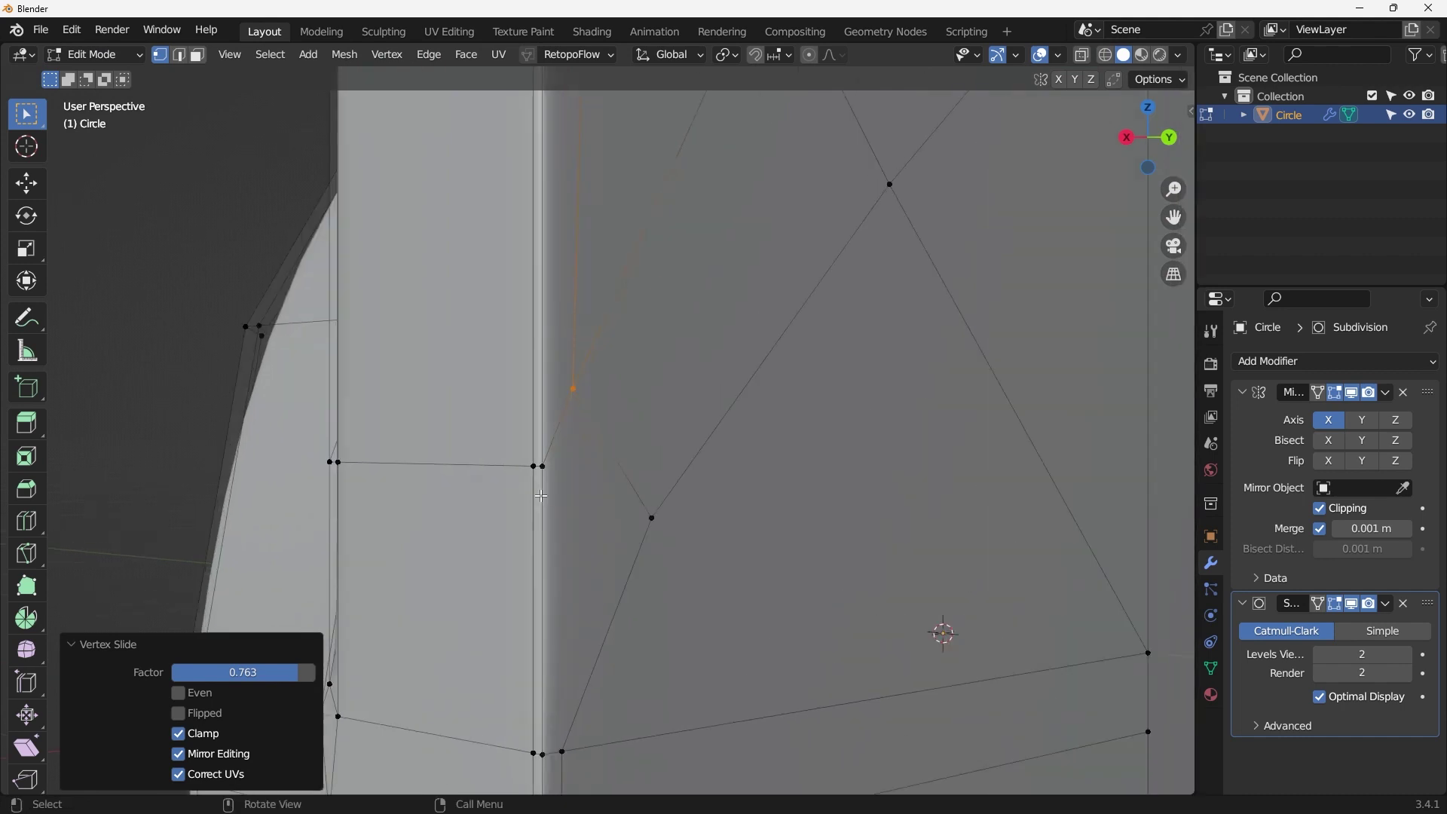
# Step: Slide the inner-loop vertex beside the n-gon toward the outermost arch-outline vertex at a factor of 0.705
pyautogui.moveTo(525, 451); pyautogui.dragTo(556, 529)
pyautogui.scroll(-2, 550, 654)
pyautogui.keyDown('shift'); pyautogui.moveTo(566, 588); pyautogui.dragTo(502, 495, button='middle'); pyautogui.keyUp('shift')
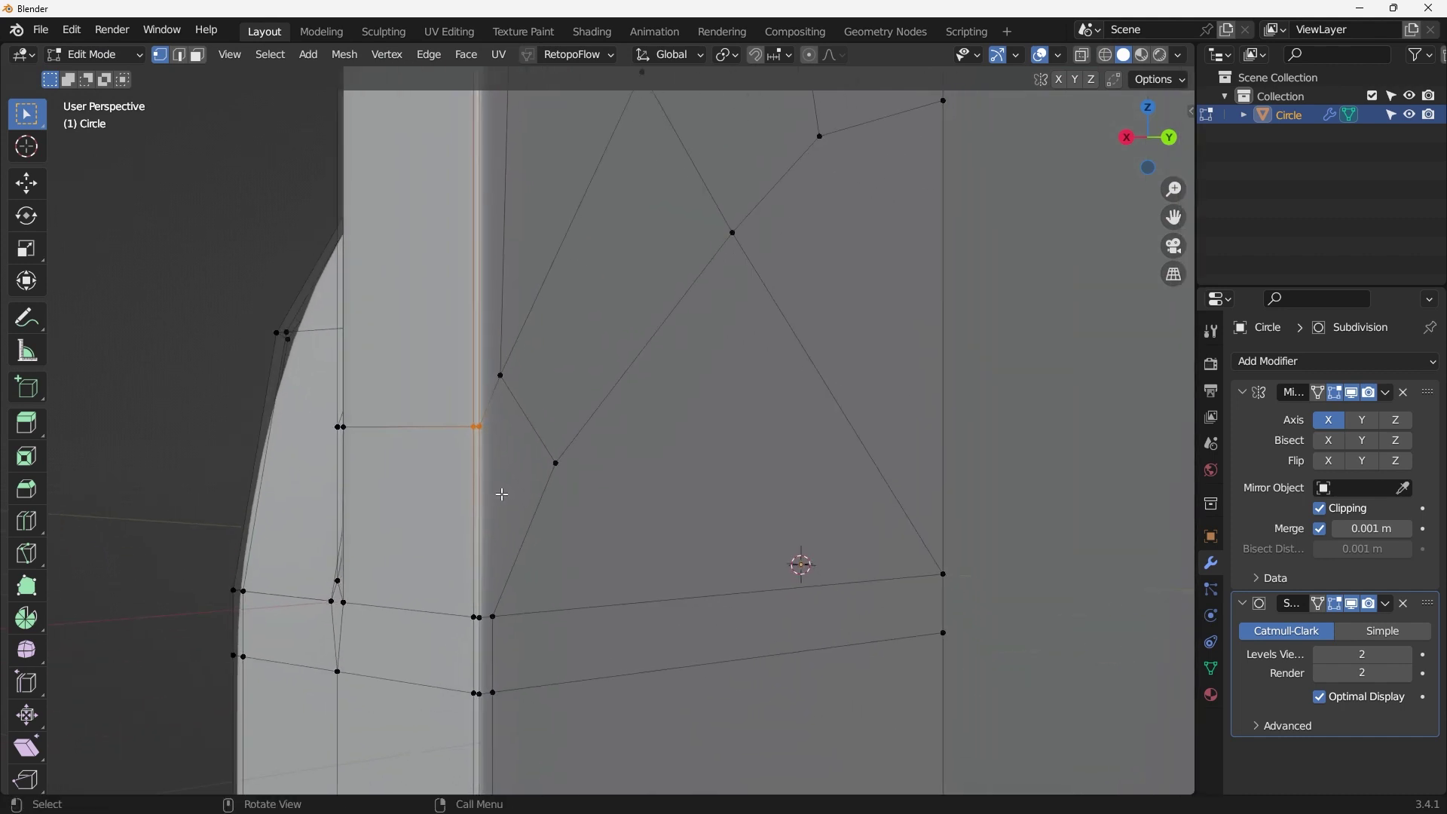
pyautogui.click(556, 462)
pyautogui.press('g')
pyautogui.press('g')
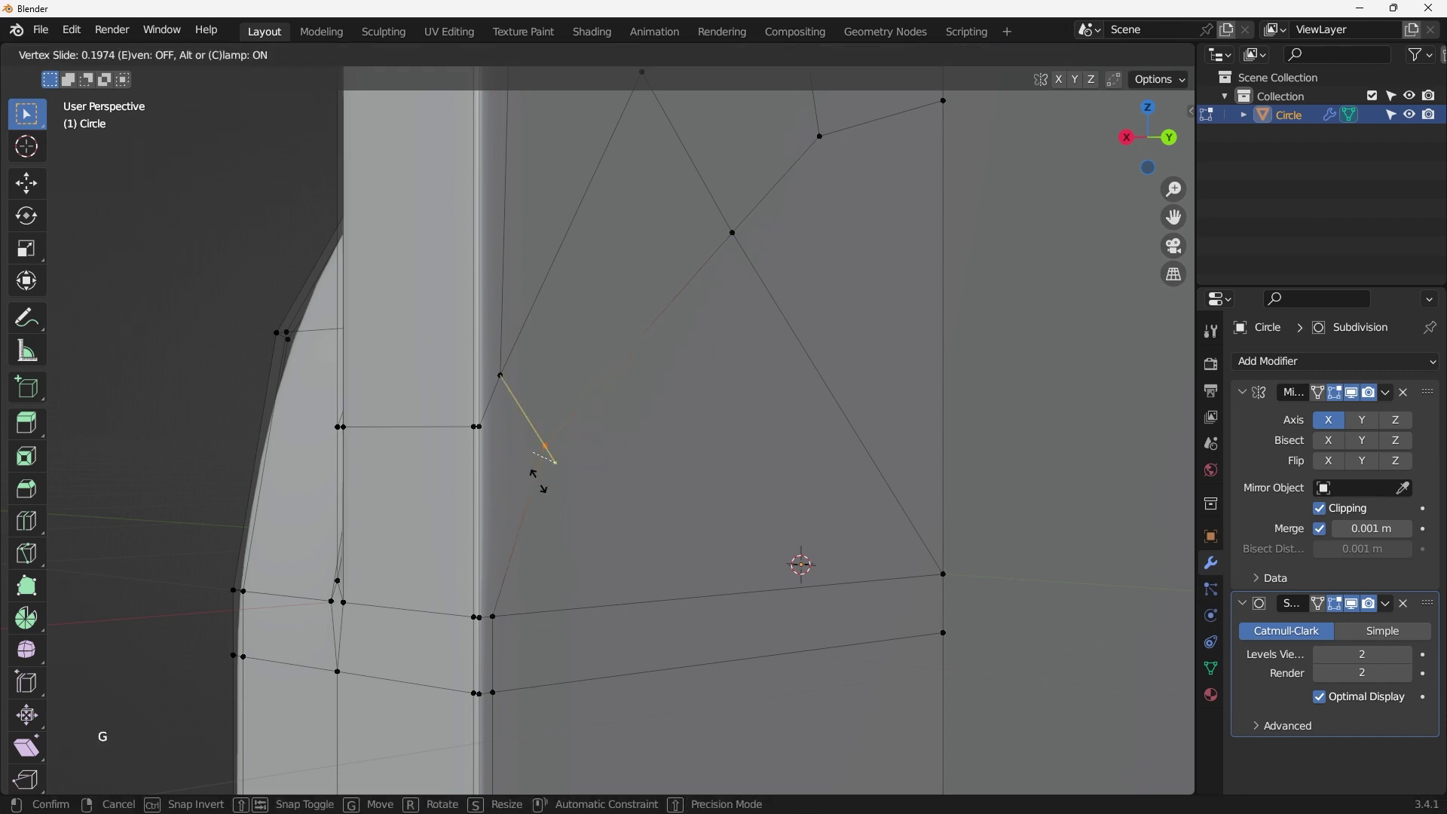
pyautogui.click(499, 444)
# Step: Slide the same inner-loop vertex down onto the vertex at the lower outer corner at a factor of 1.000
pyautogui.press('g')
pyautogui.press('g')
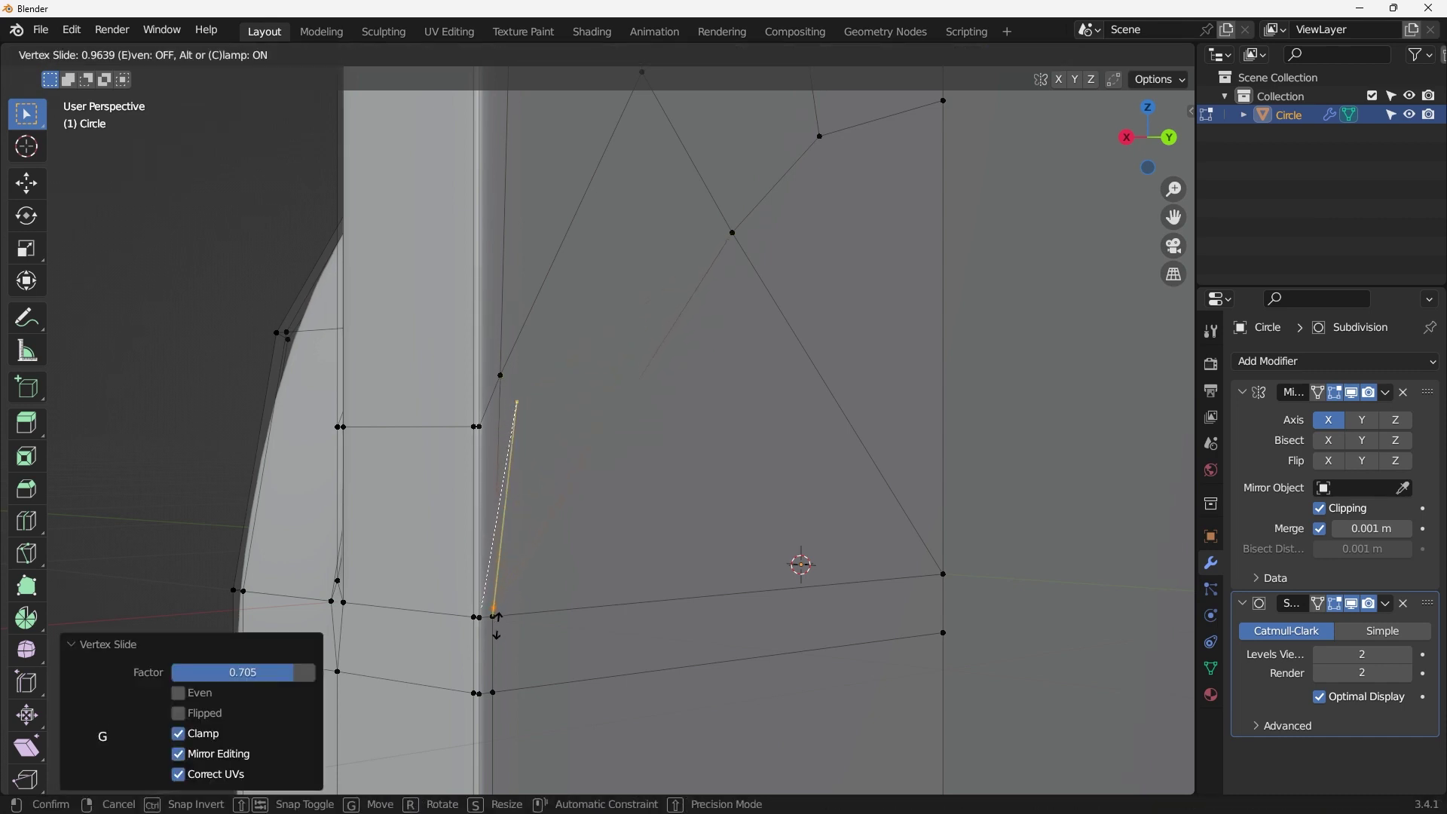
pyautogui.click(497, 643)
pyautogui.scroll(5, 487, 629)
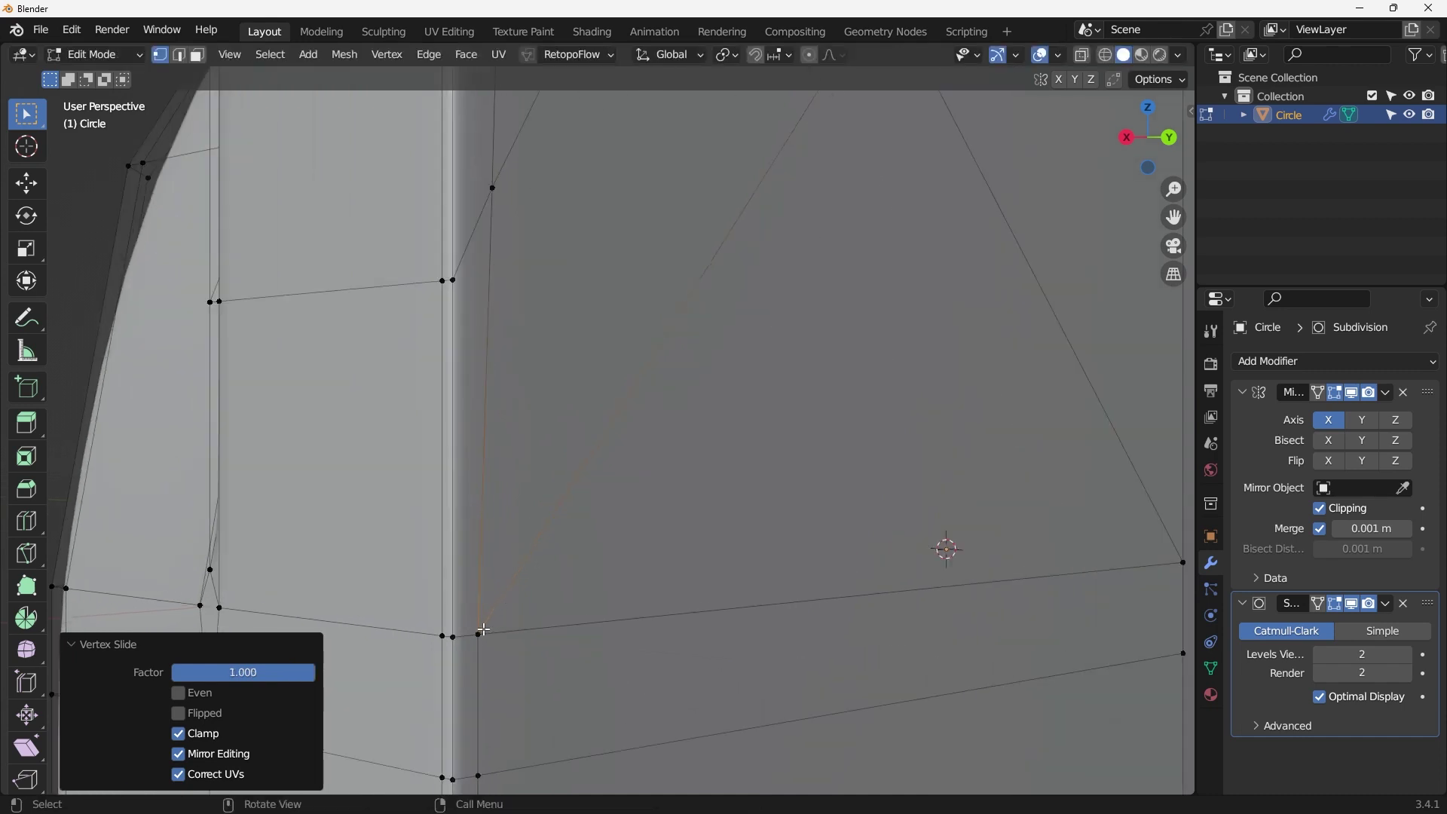
pyautogui.scroll(-3, 492, 584)
pyautogui.press('g')
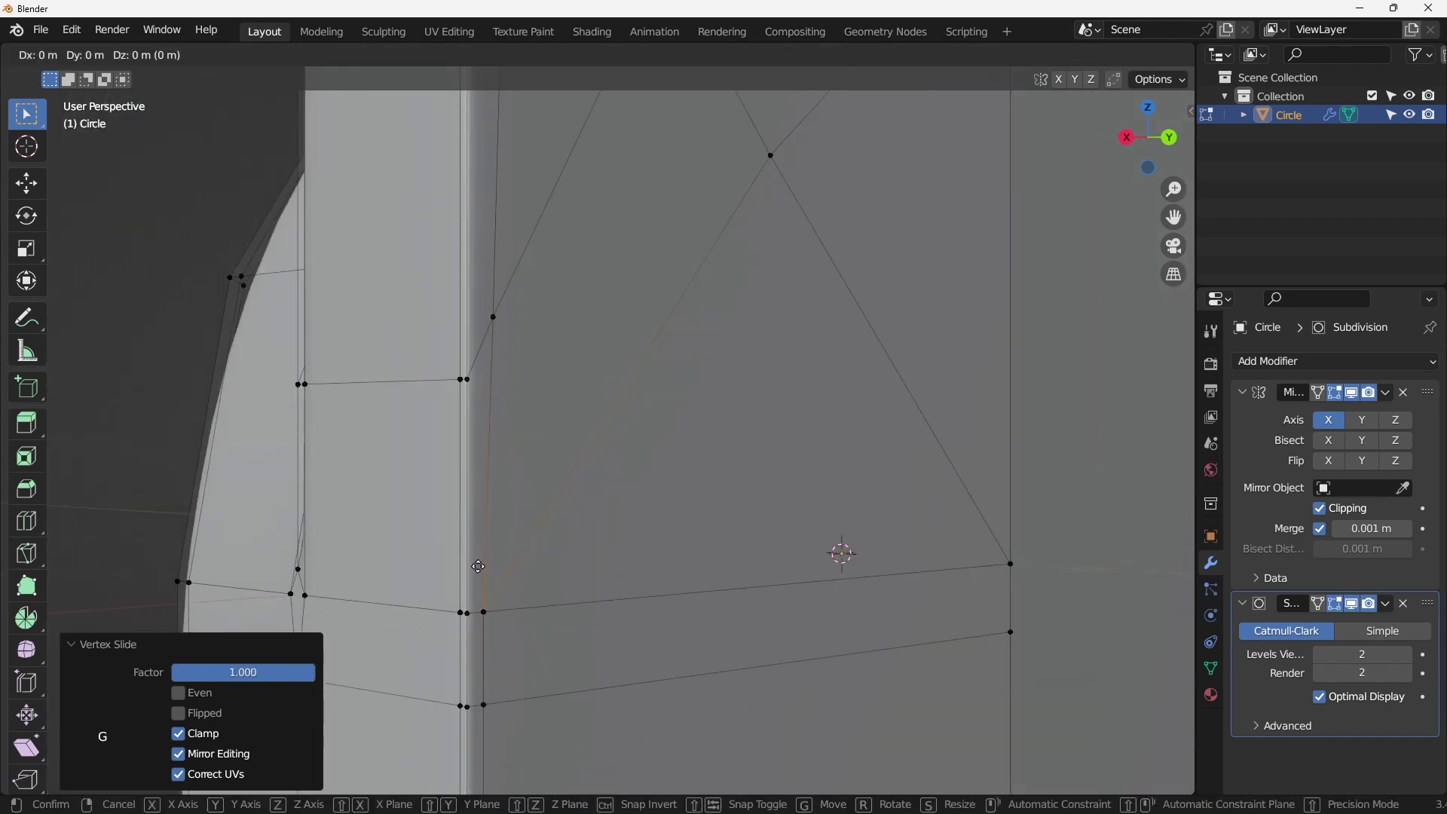
pyautogui.rightClick(487, 549)
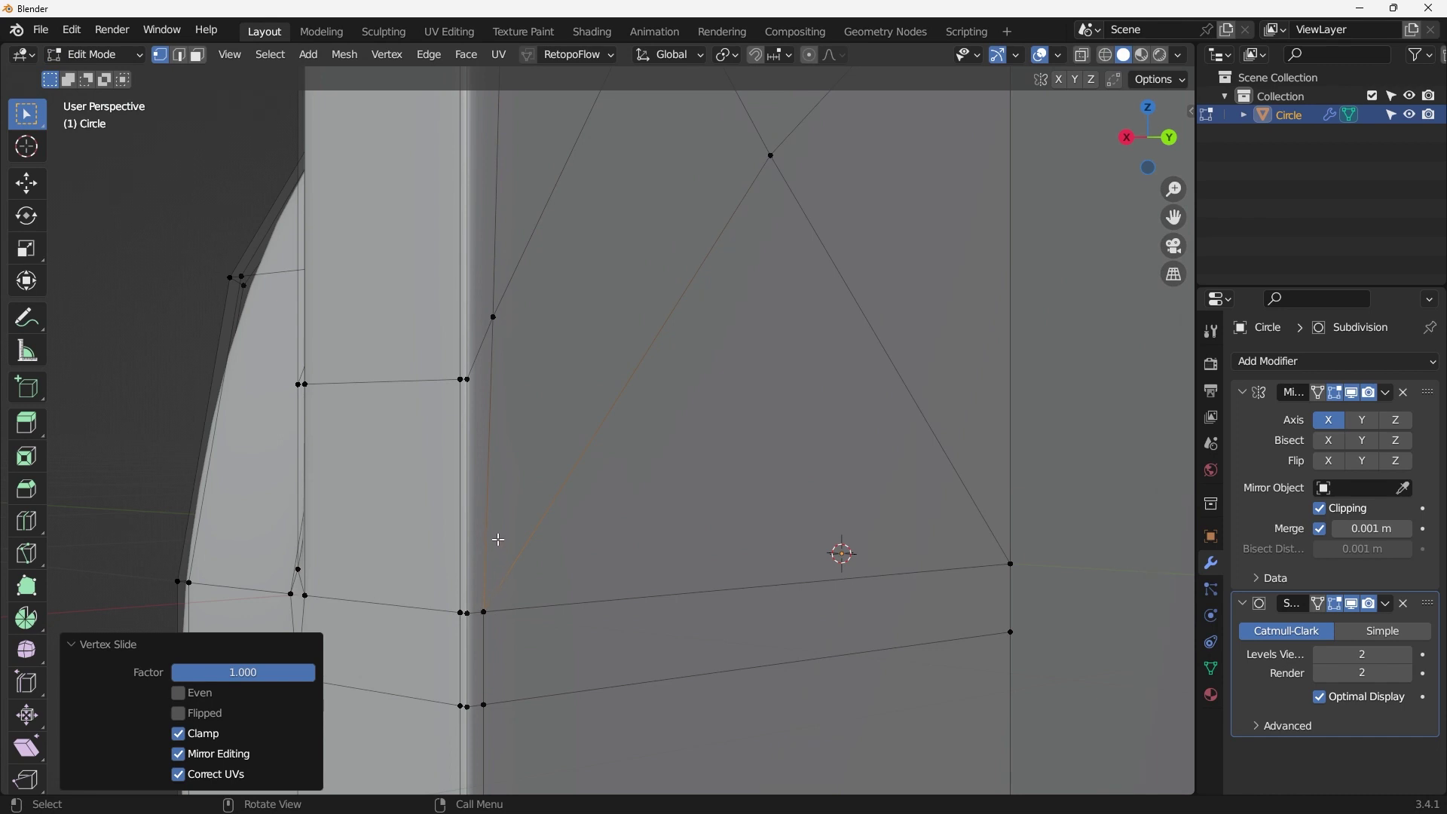
# Step: Merge all the mesh's vertices by distance at 0.0001 m, then clear the selection
pyautogui.press('a')
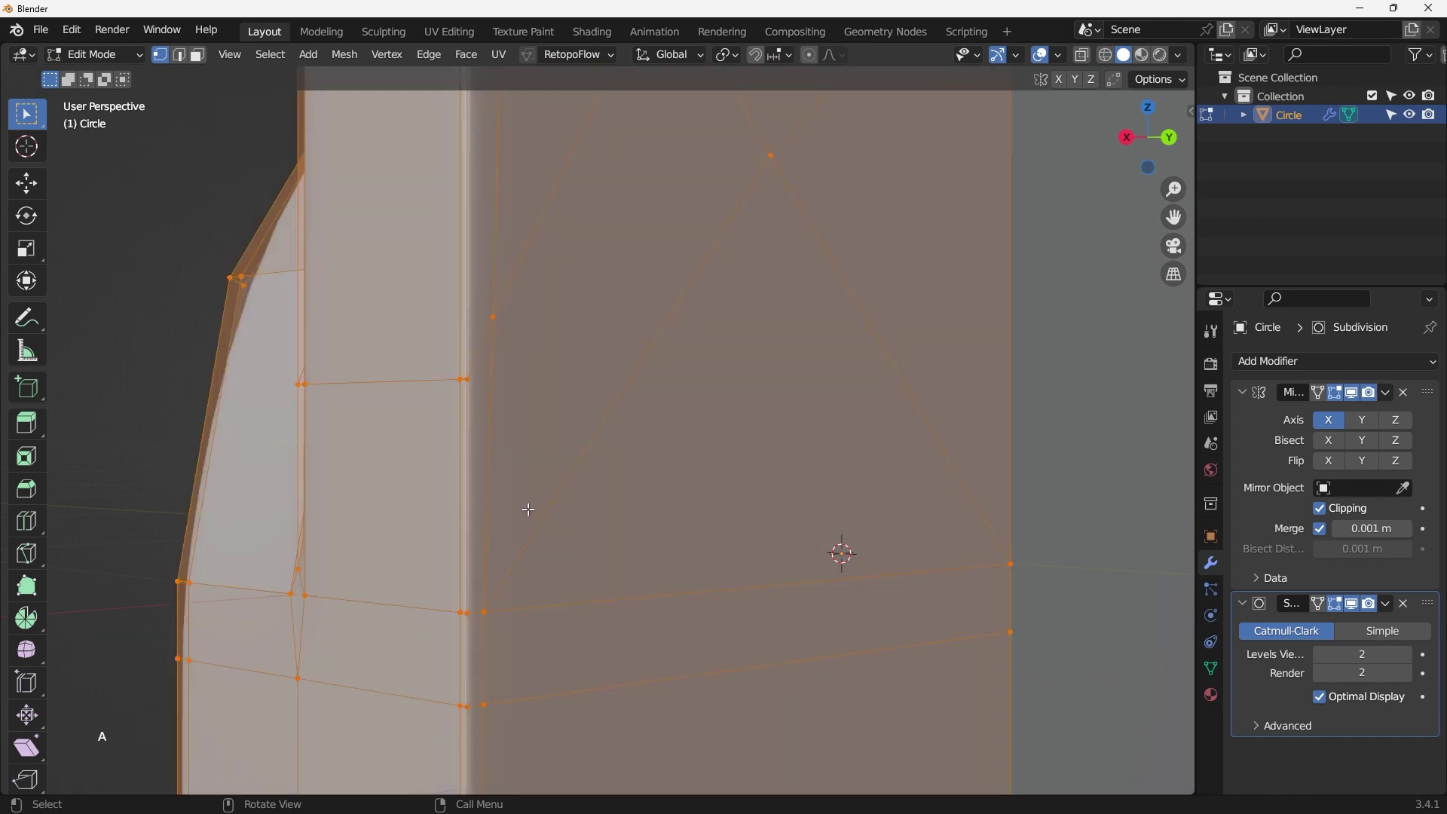
pyautogui.scroll(-2, 560, 504)
pyautogui.press('m')
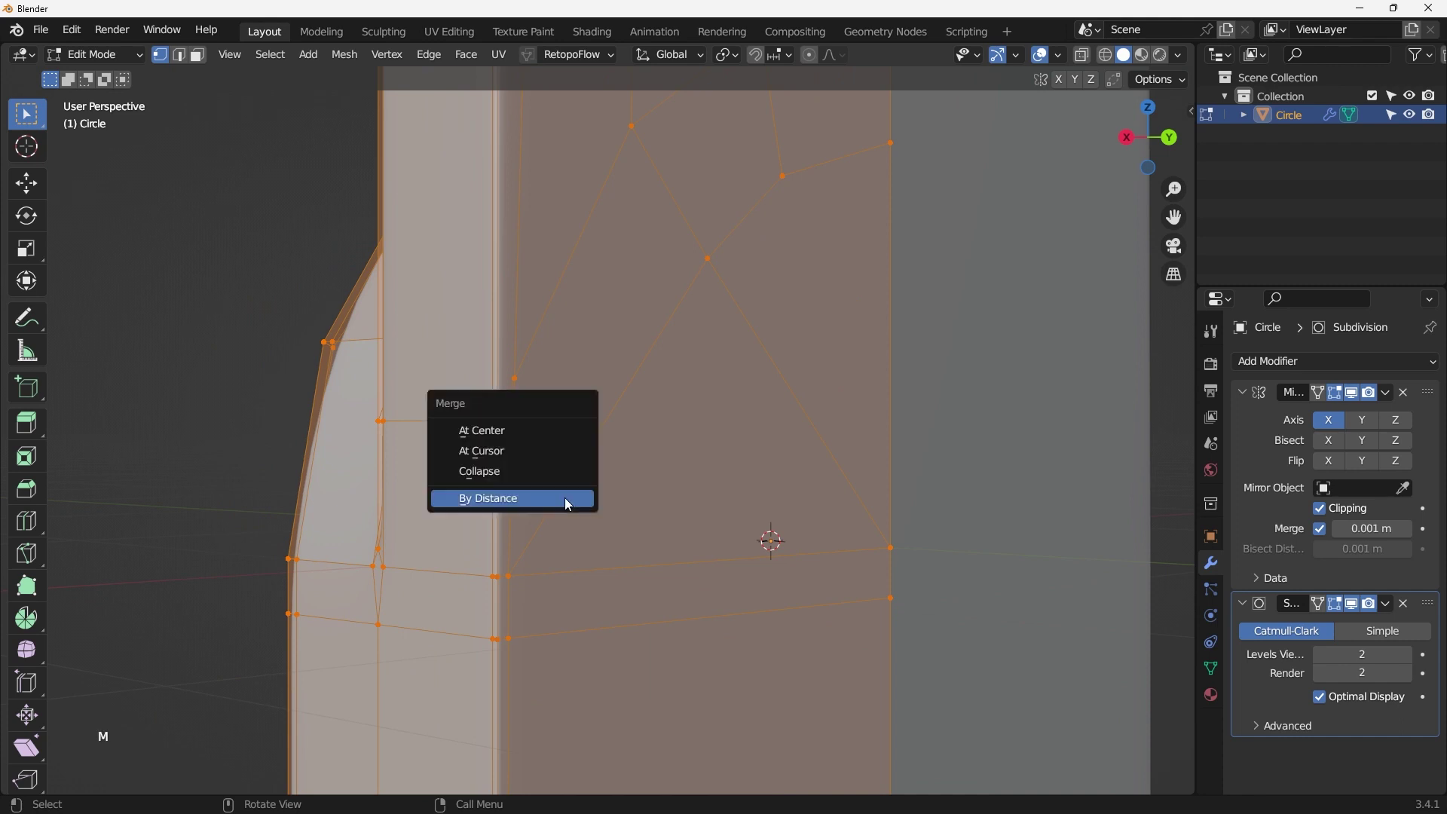
pyautogui.click(565, 498)
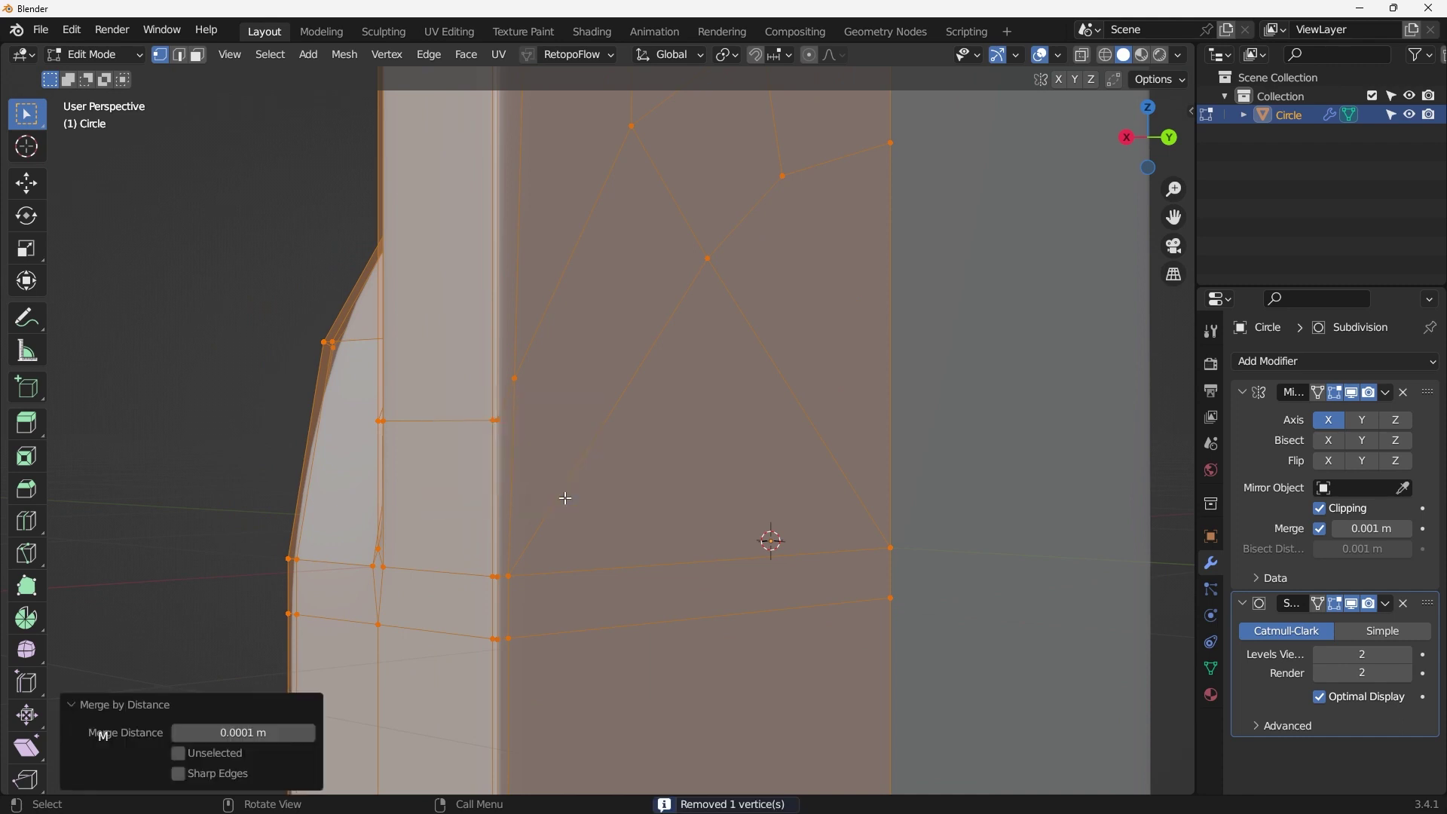
pyautogui.scroll(-2, 565, 500)
pyautogui.keyDown('shift'); pyautogui.moveTo(559, 500); pyautogui.dragTo(441, 458, button='middle'); pyautogui.keyUp('shift')
pyautogui.click(507, 479)
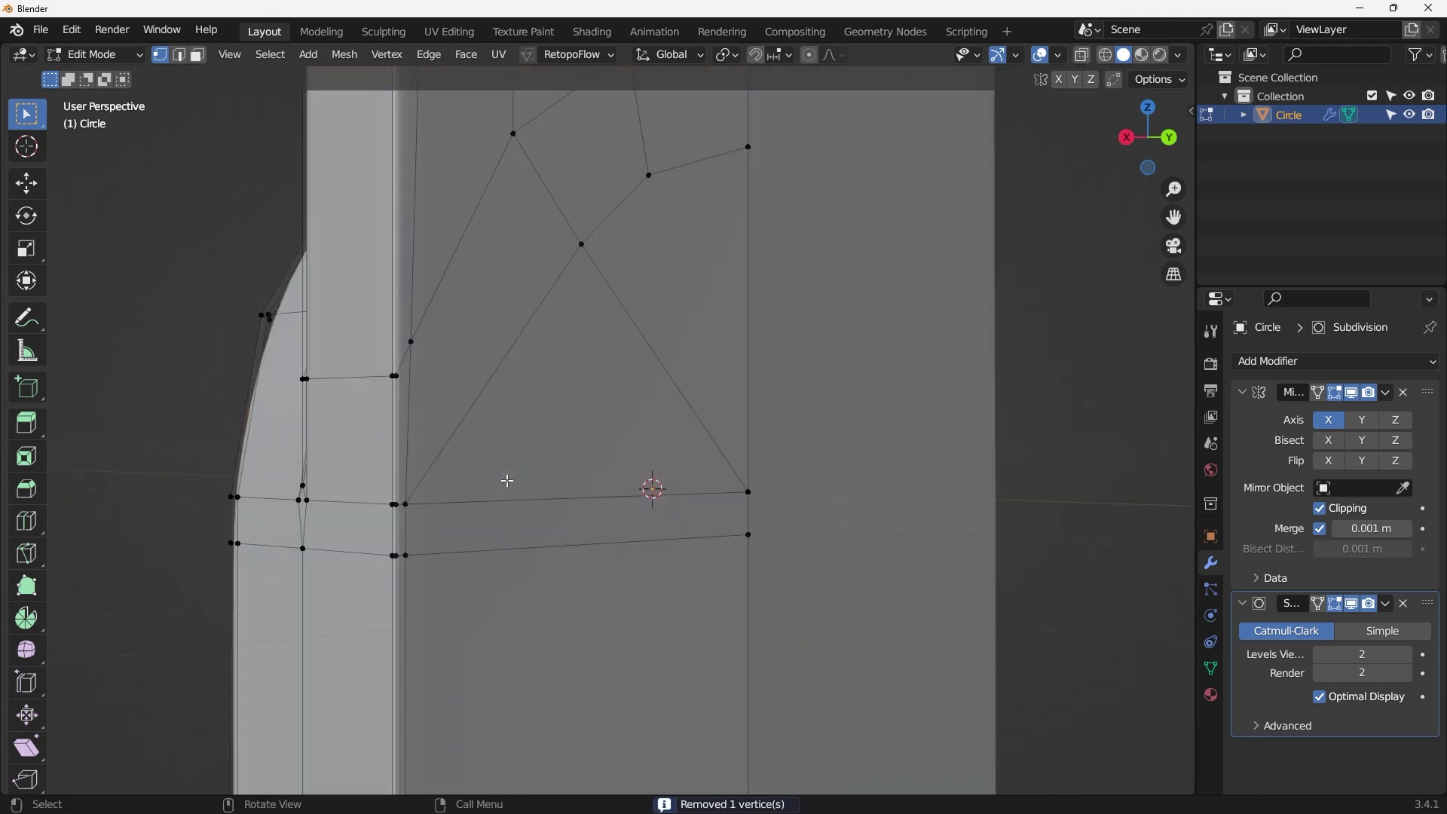
# Step: Select all faces with more than 4 vertices in face selection mode to check for n-gons
pyautogui.scroll(-2, 507, 479)
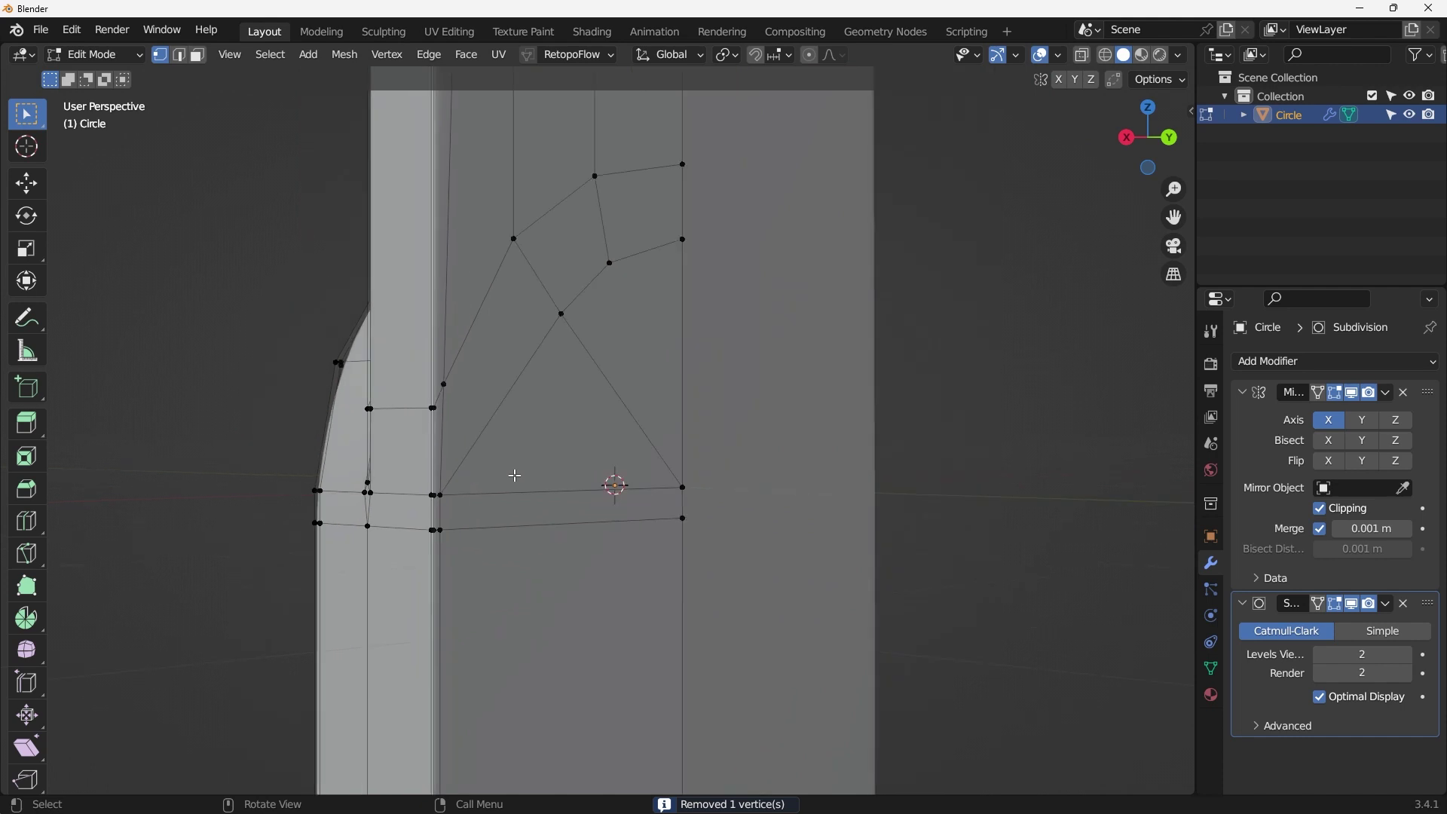
pyautogui.click(272, 55)
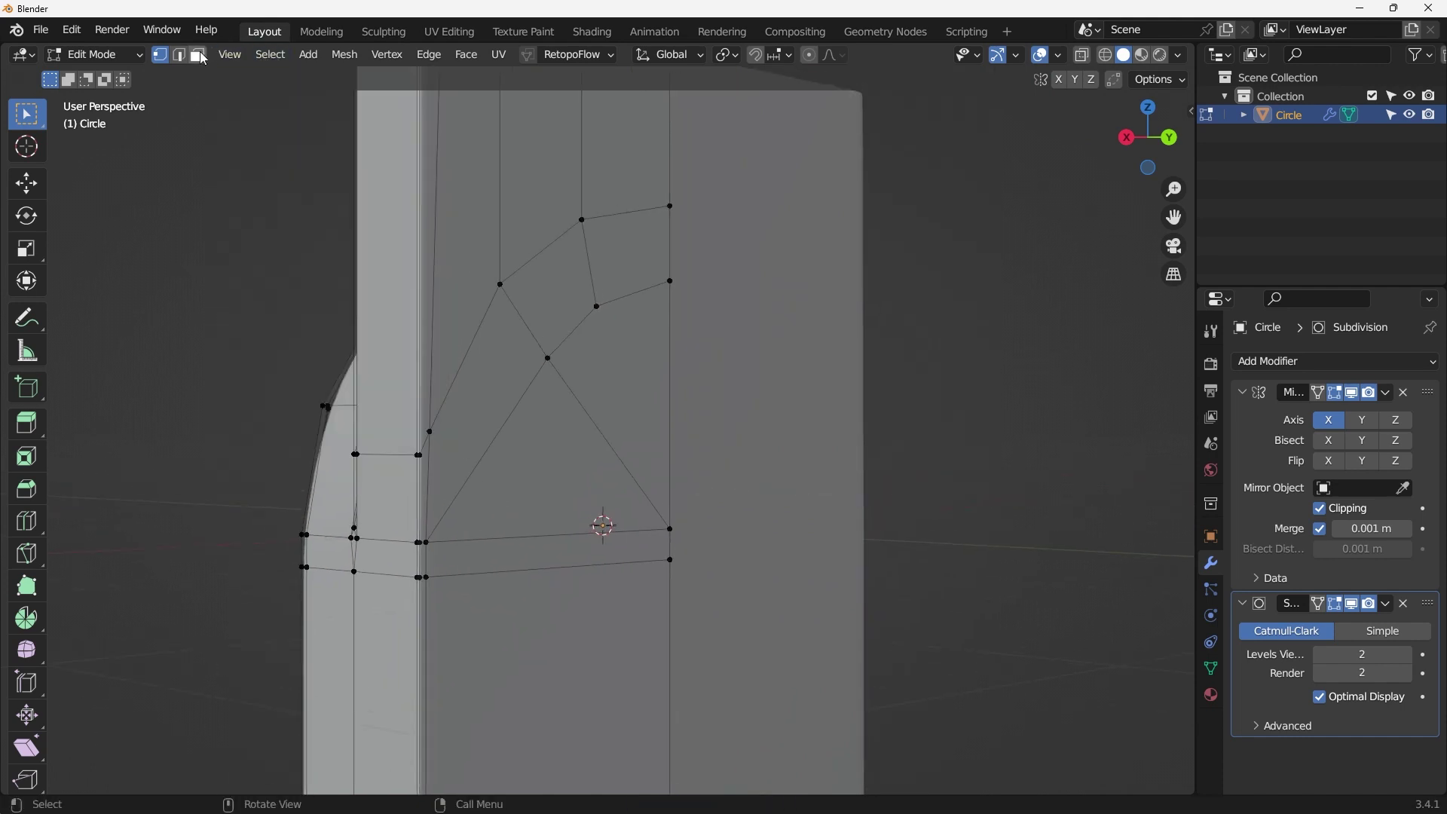
pyautogui.click(270, 55)
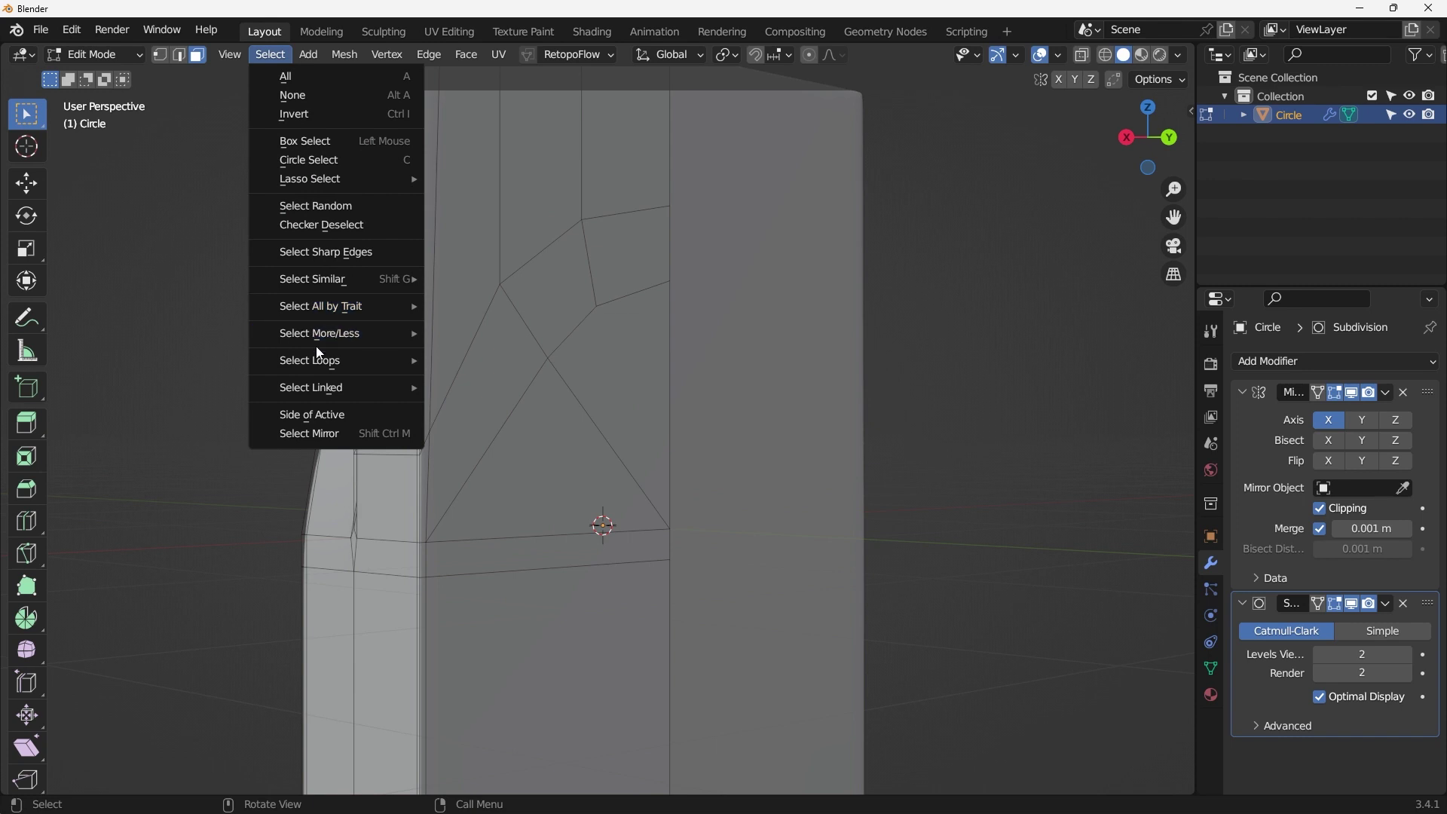
pyautogui.moveTo(382, 305)
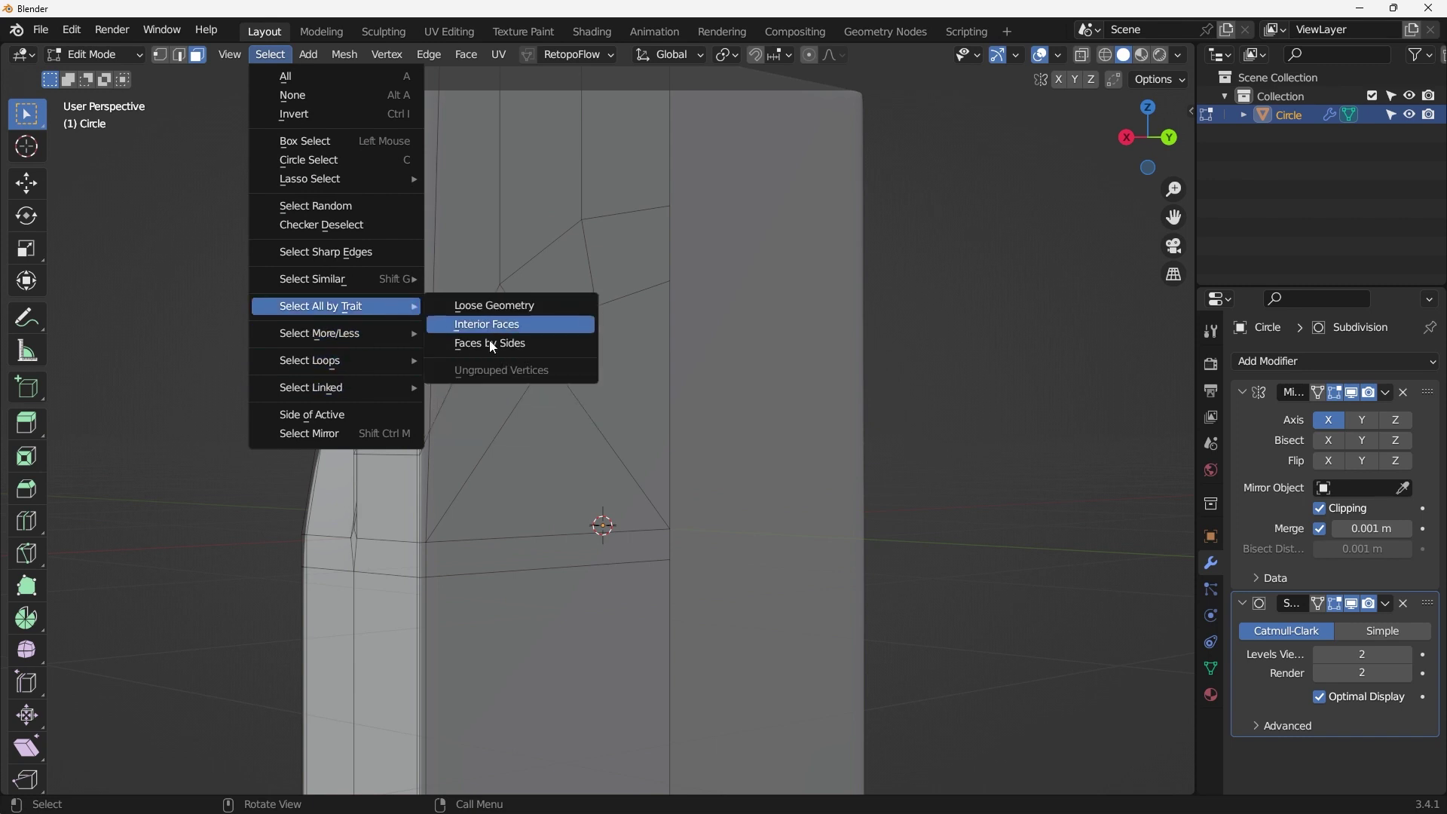
pyautogui.click(491, 346)
pyautogui.scroll(-5, 401, 453)
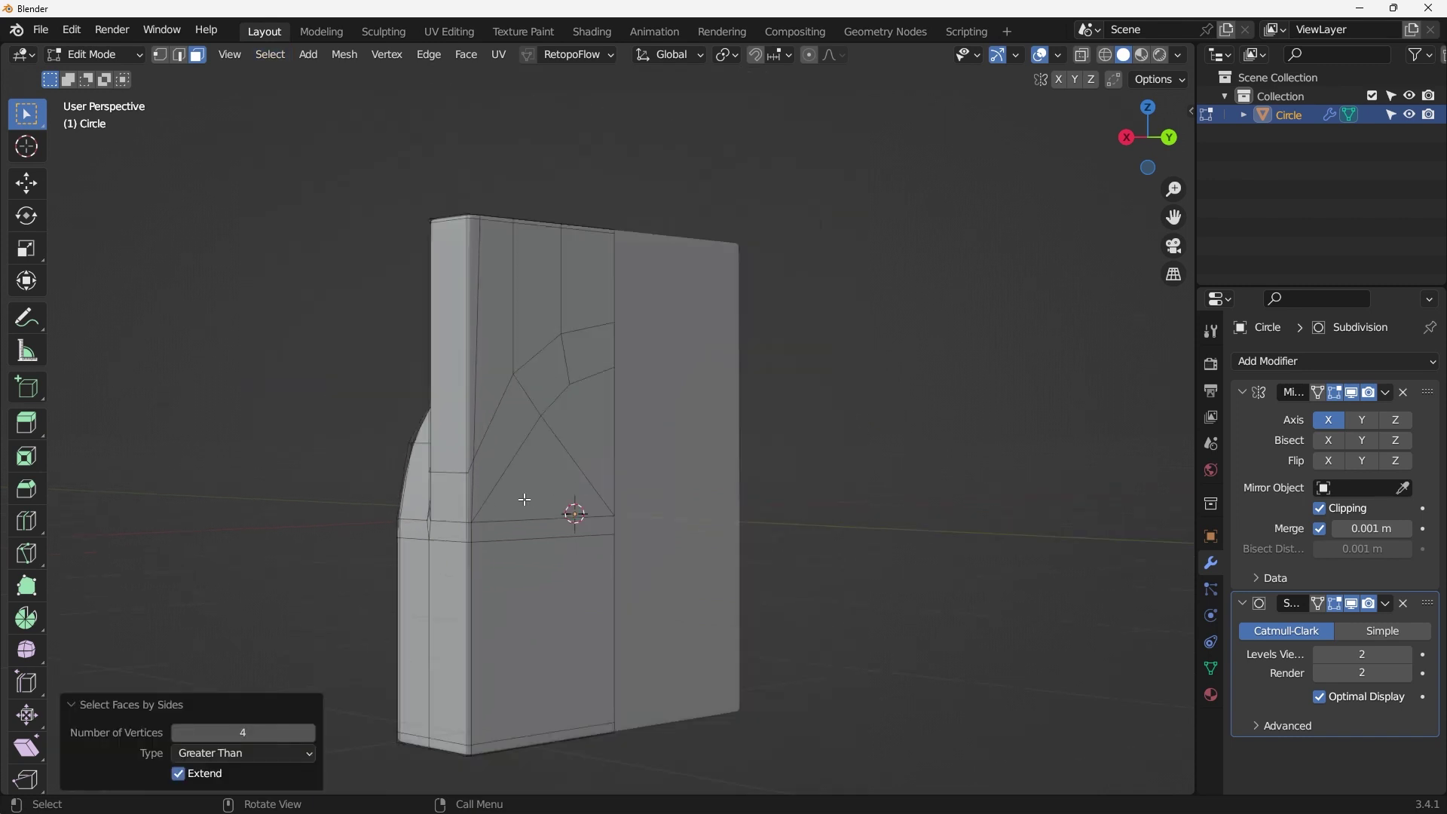
# Step: Examine the panel's back, side and front arch topology for any n-gons
pyautogui.moveTo(527, 501)
pyautogui.mouseDown(button='middle')
pyautogui.moveTo(708, 485)
pyautogui.moveTo(717, 523)
pyautogui.moveTo(499, 486)
pyautogui.moveTo(527, 475)
pyautogui.moveTo(527, 423)
pyautogui.moveTo(501, 423)
pyautogui.moveTo(564, 450)
pyautogui.moveTo(526, 498)
pyautogui.mouseUp(button='middle')
pyautogui.scroll(4, 499, 487)
pyautogui.scroll(-5, 527, 423)
pyautogui.scroll(5, 501, 423)
pyautogui.scroll(-4, 559, 456)
pyautogui.scroll(4, 527, 373)
pyautogui.moveTo(528, 373); pyautogui.dragTo(553, 414, button='middle')
pyautogui.press('KP_1')
pyautogui.press('KP_3')
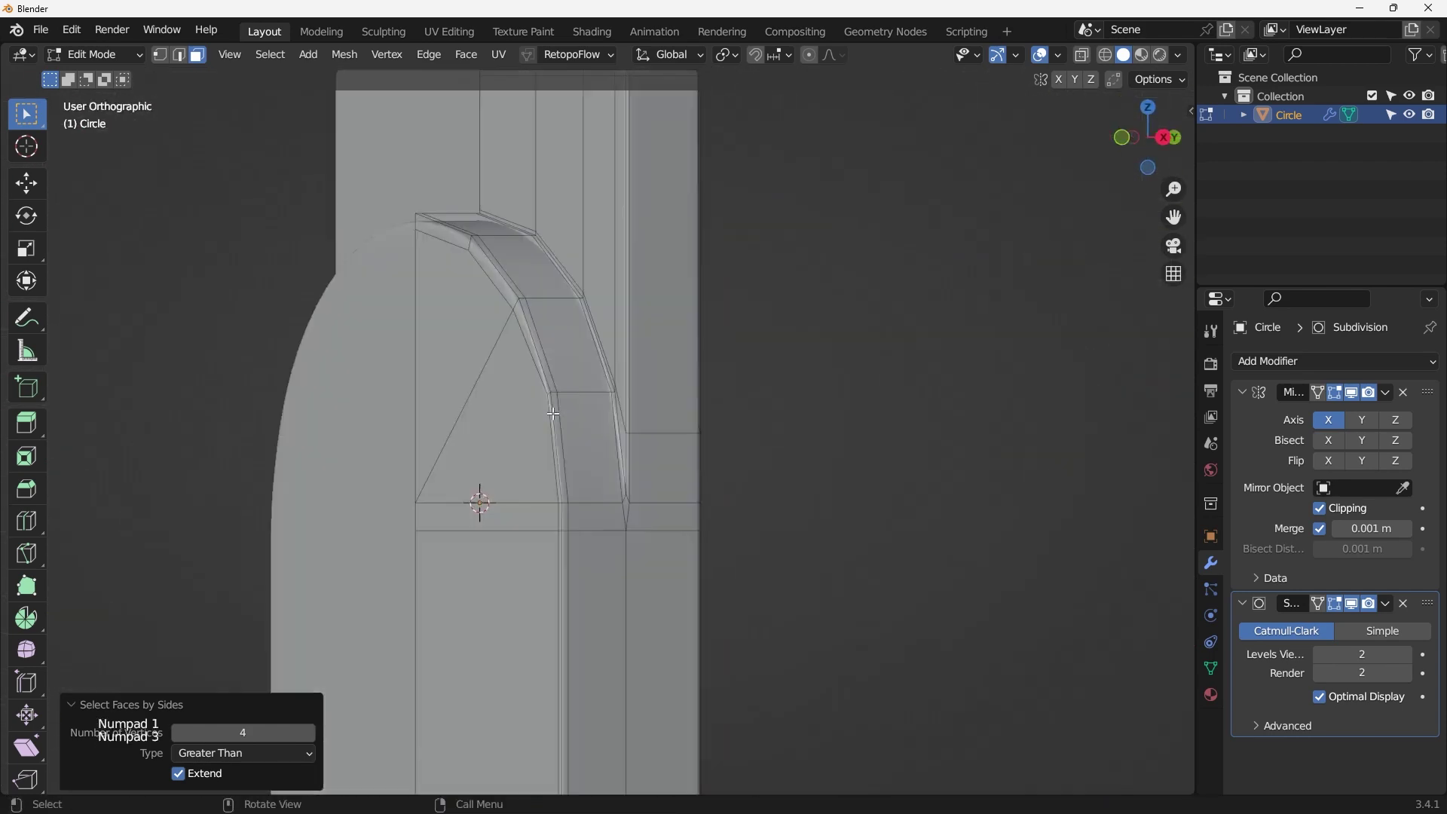
pyautogui.moveTo(478, 500); pyautogui.dragTo(375, 411, button='middle')
pyautogui.scroll(4, 530, 250)
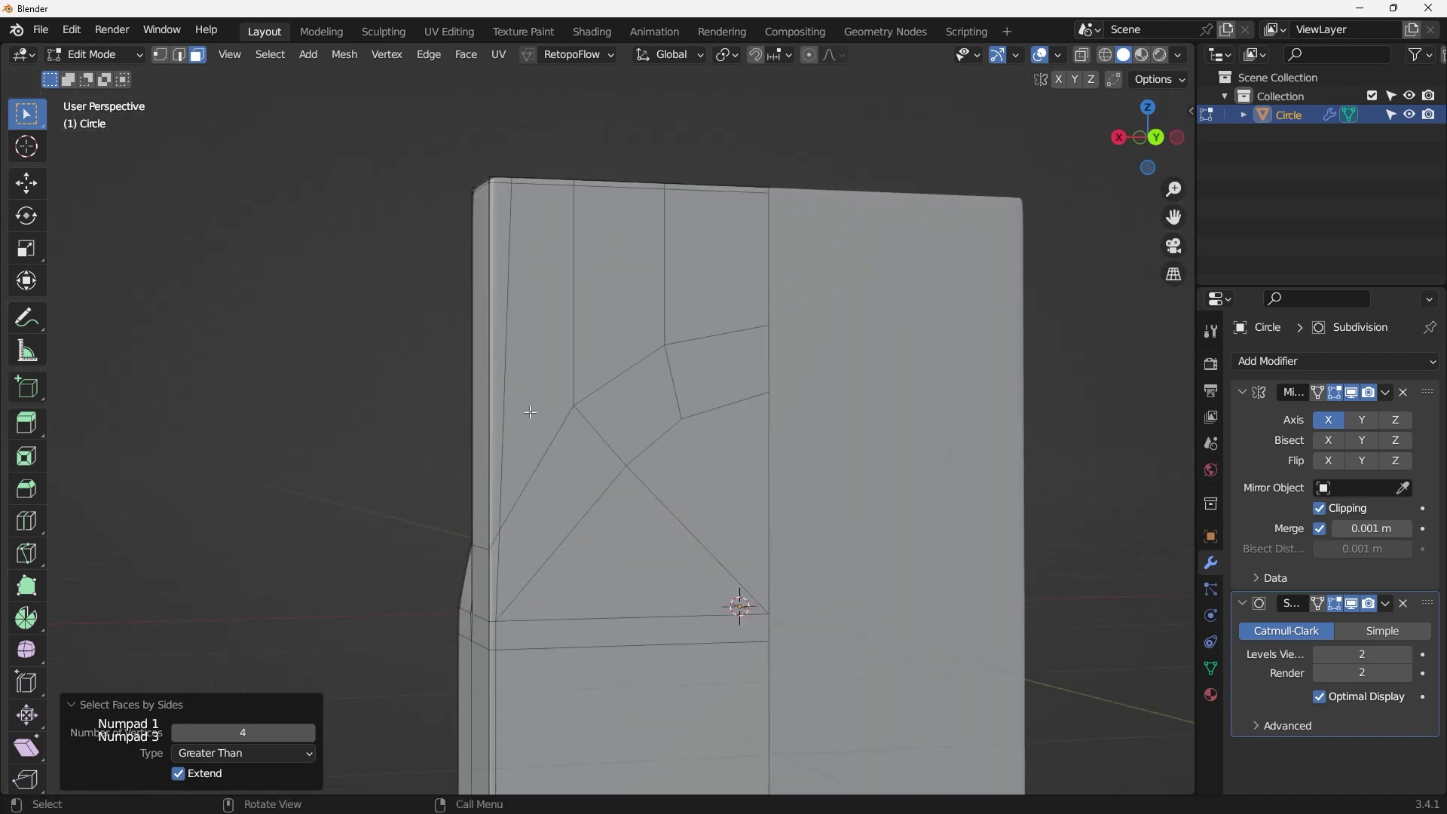
# Step: Straighten the back's outer vertical line of vertices, from the top edge to below the arch, by scaling them to 0 along X
pyautogui.press('1')
pyautogui.scroll(2, 498, 524)
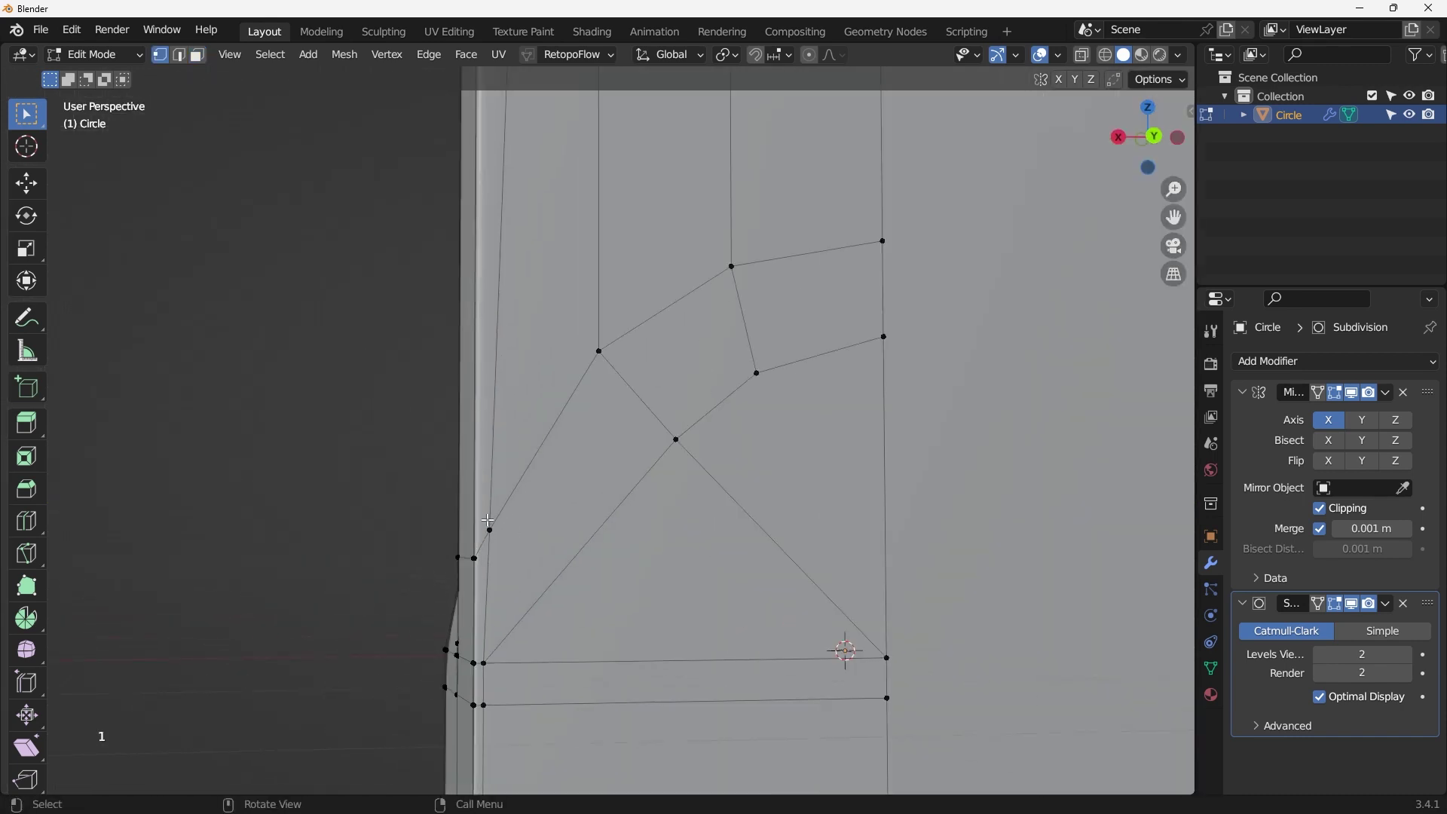
pyautogui.click(489, 520)
pyautogui.scroll(-2, 522, 404)
pyautogui.scroll(4, 492, 642)
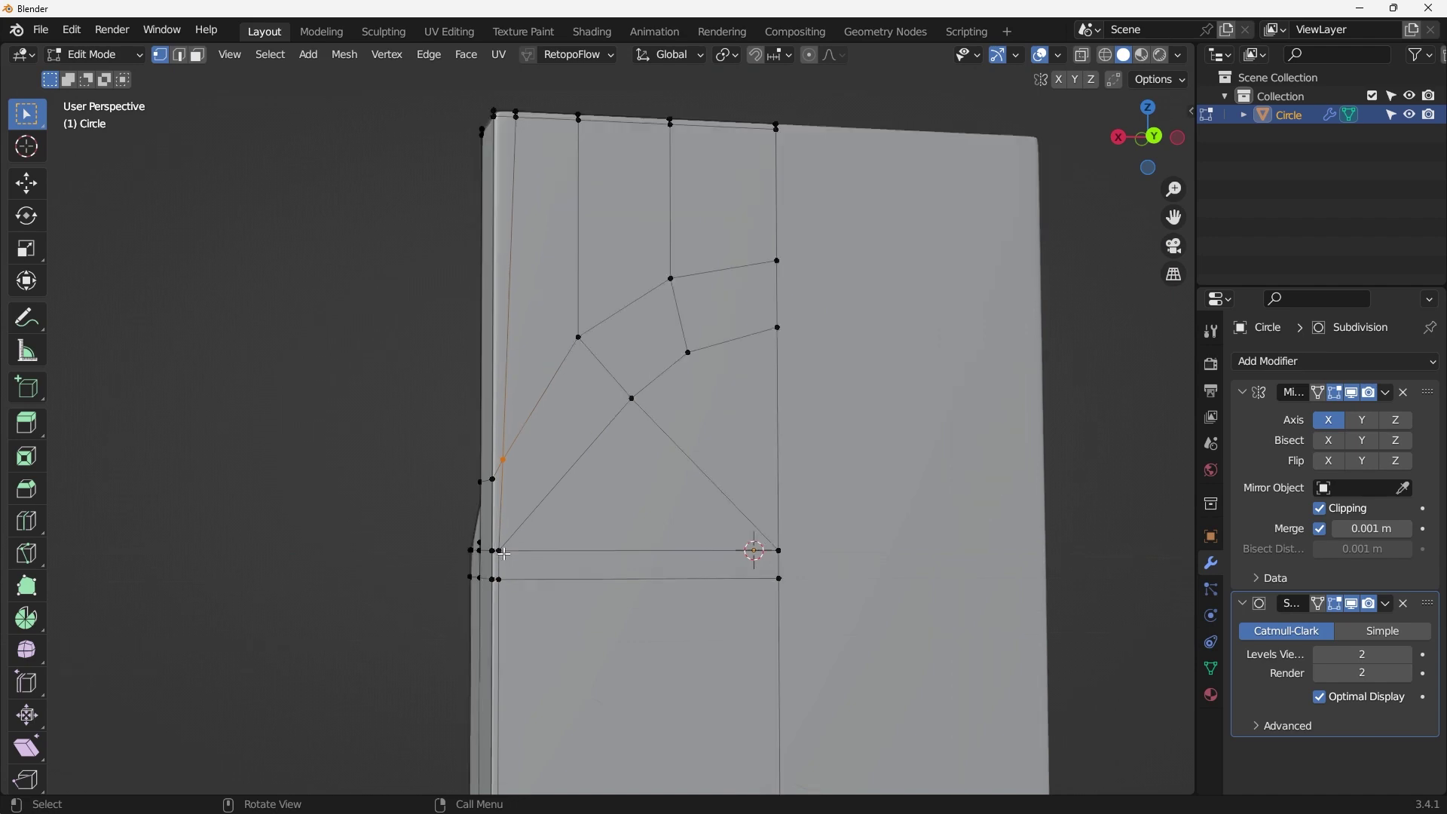
pyautogui.keyDown('shift'); pyautogui.click(500, 594); pyautogui.keyUp('shift')
pyautogui.scroll(-2, 523, 601)
pyautogui.moveTo(548, 606); pyautogui.dragTo(537, 520, button='middle')
pyautogui.scroll(-3, 538, 519)
pyautogui.scroll(4, 524, 653)
pyautogui.scroll(-4, 524, 653)
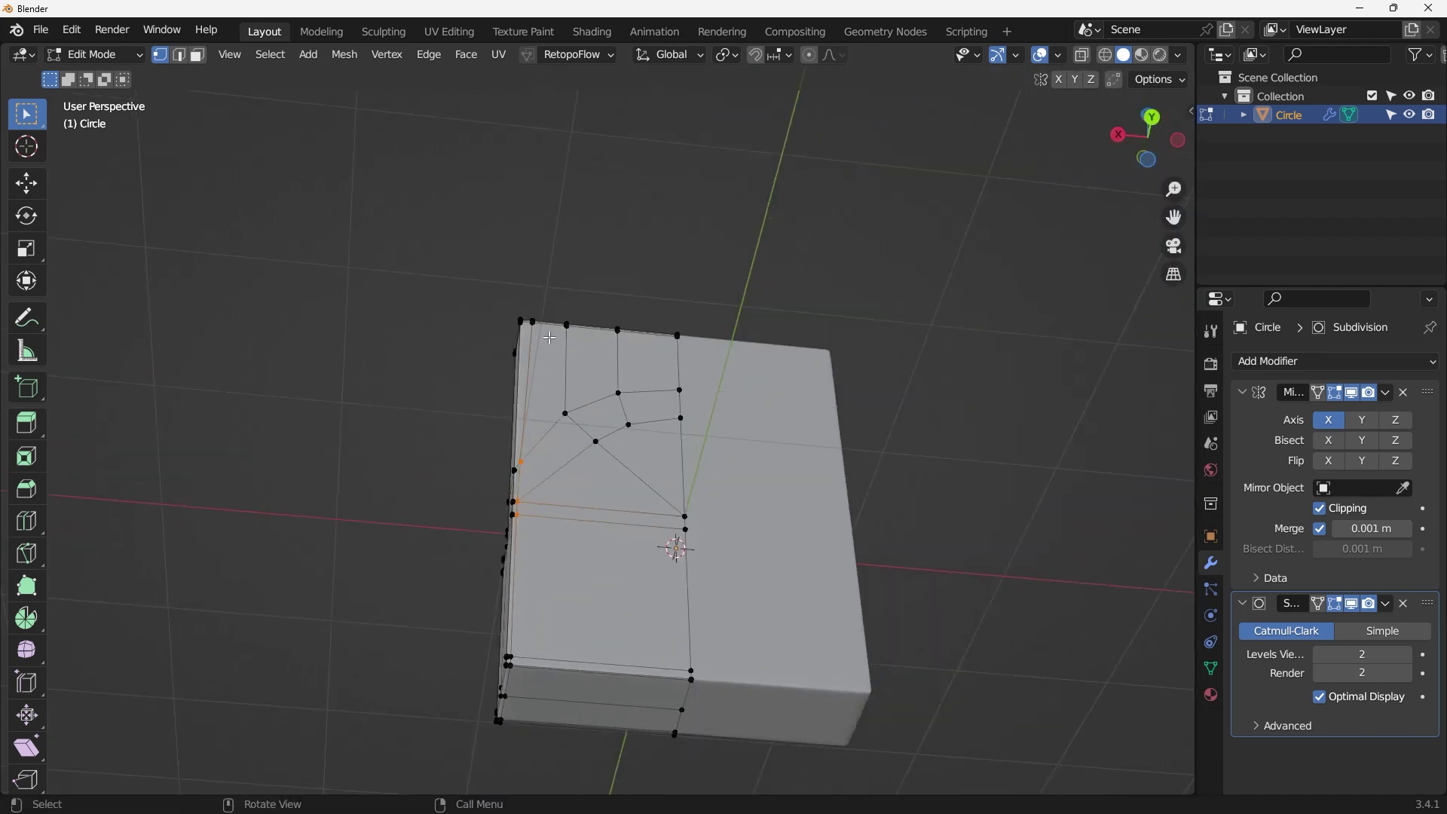
pyautogui.moveTo(523, 653); pyautogui.dragTo(524, 743, button='middle')
pyautogui.scroll(4, 509, 255)
pyautogui.moveTo(550, 300)
pyautogui.mouseDown(button='middle')
pyautogui.moveTo(561, 376)
pyautogui.moveTo(550, 355)
pyautogui.moveTo(865, 565)
pyautogui.moveTo(813, 359)
pyautogui.moveTo(856, 342)
pyautogui.moveTo(685, 355)
pyautogui.moveTo(567, 341)
pyautogui.moveTo(564, 280)
pyautogui.mouseUp(button='middle')
pyautogui.scroll(-5, 564, 280)
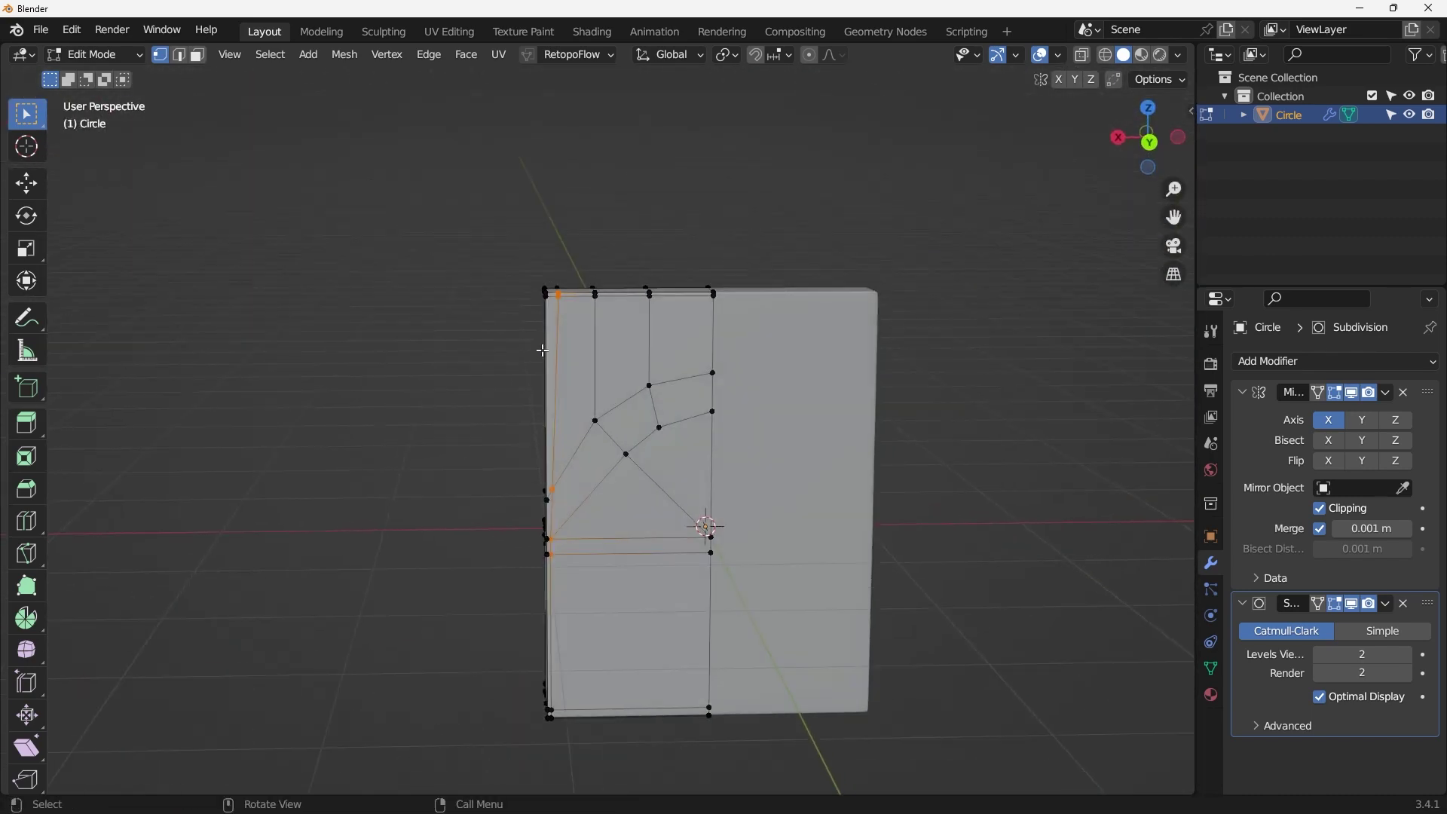
pyautogui.press('KP_1')
pyautogui.press('ctrl+KP_1')
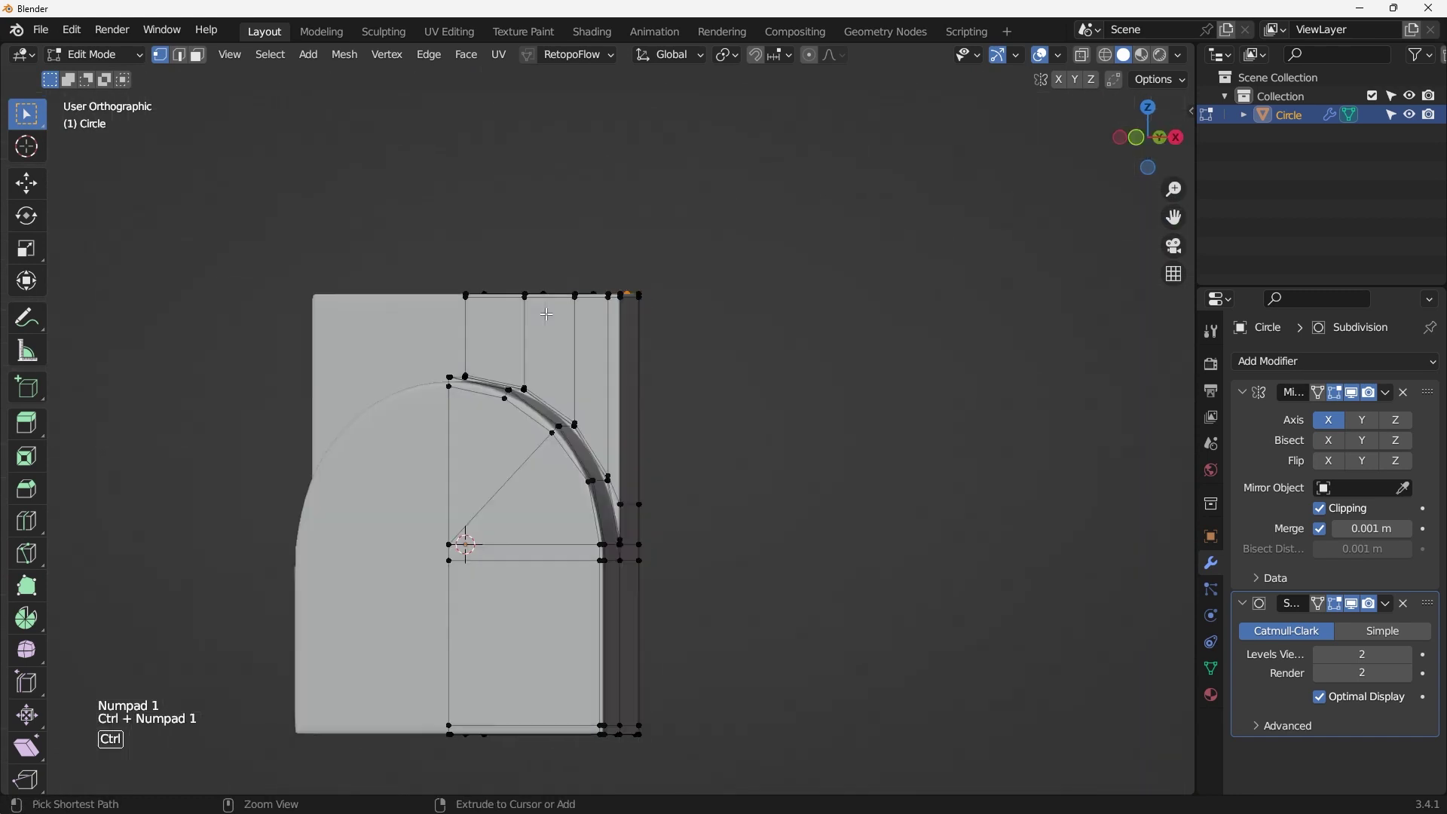
pyautogui.press('s')
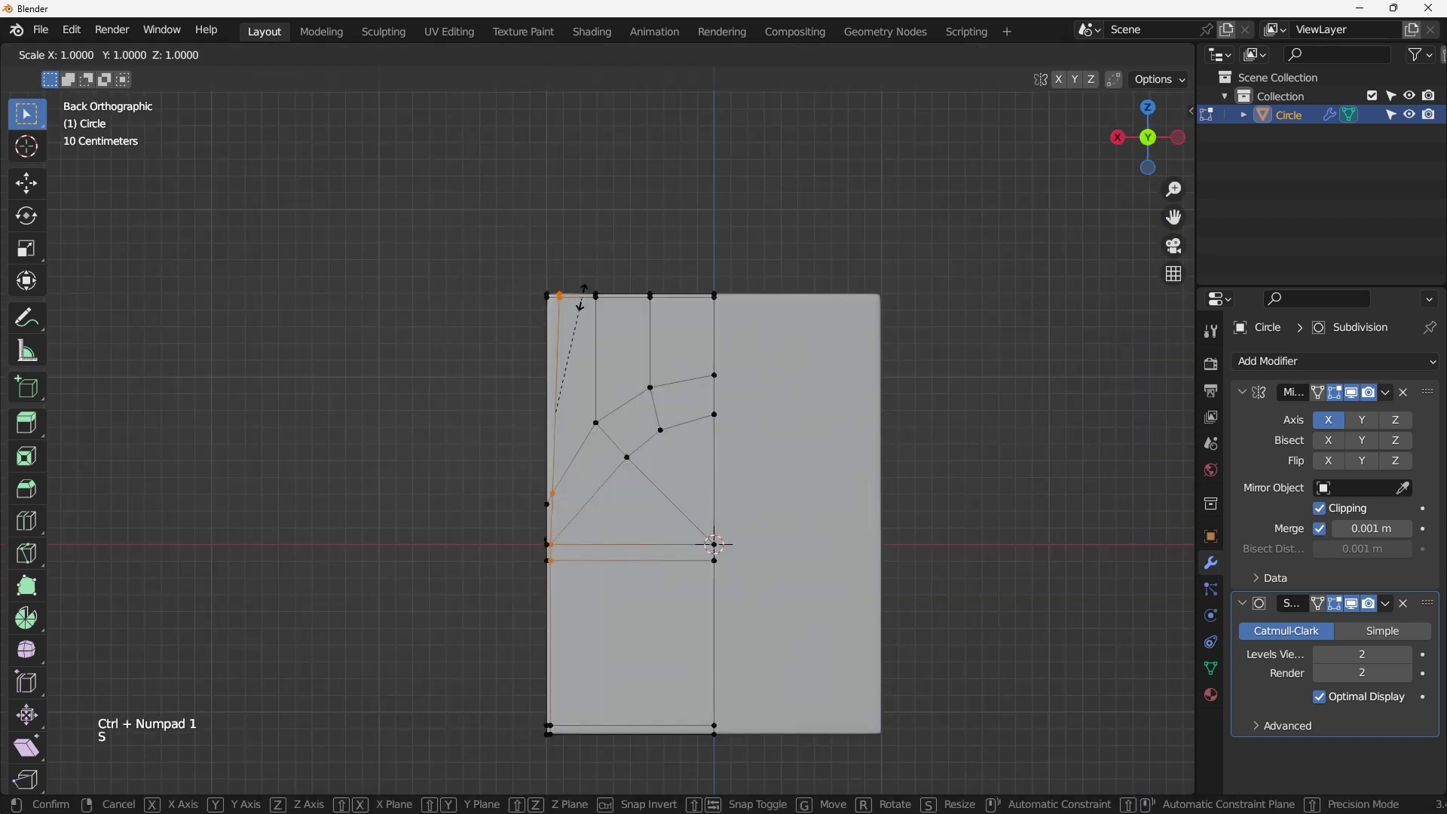
pyautogui.press('x')
pyautogui.press('0')
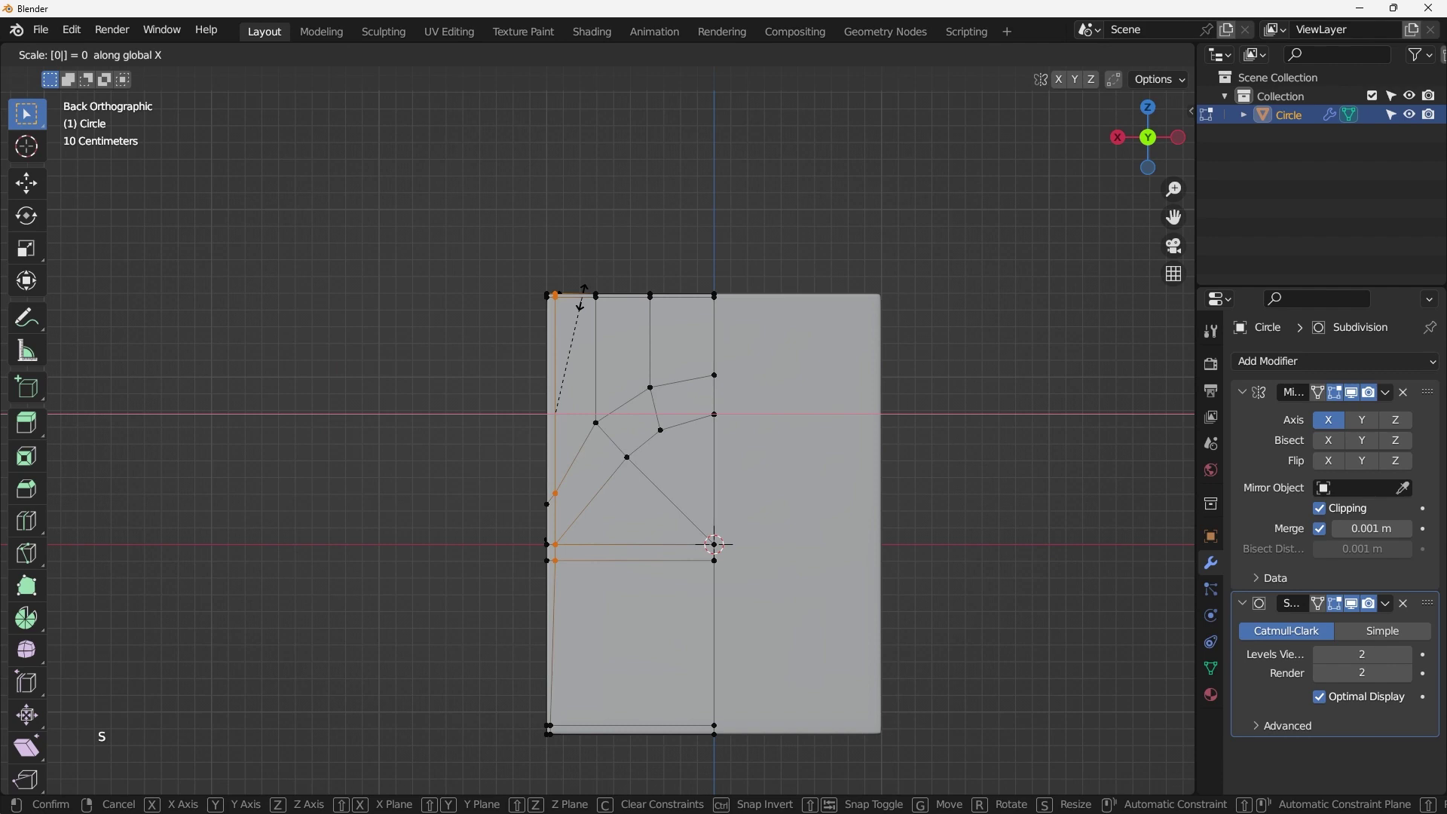
pyautogui.press('Return')
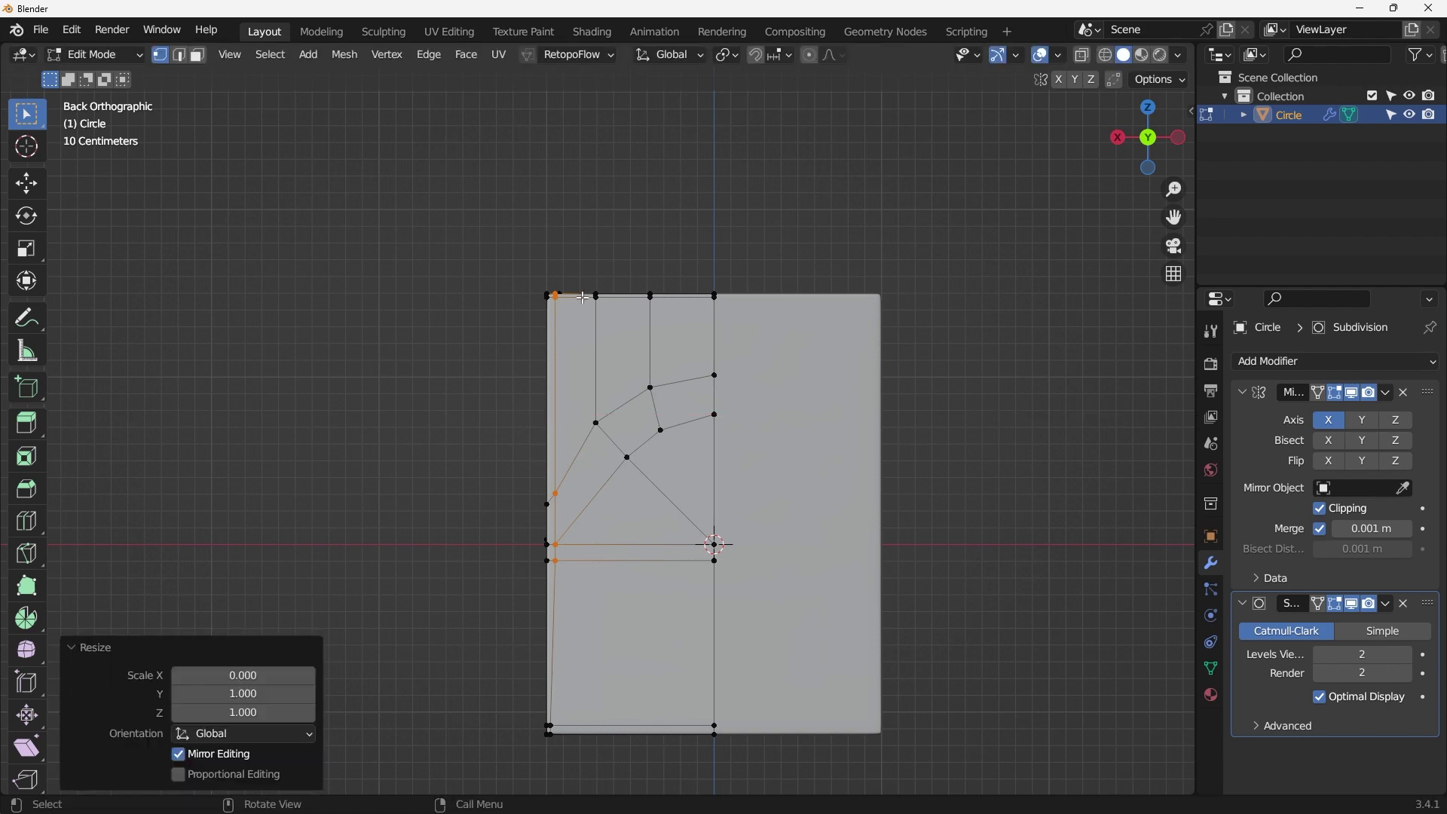
# Step: Slide the short edge at the back's top outer corner toward the panel's centre by a factor of about 0.19
pyautogui.moveTo(583, 298); pyautogui.dragTo(871, 318, button='middle')
pyautogui.scroll(3, 565, 334)
pyautogui.moveTo(649, 352); pyautogui.dragTo(453, 381, button='middle')
pyautogui.click(555, 356)
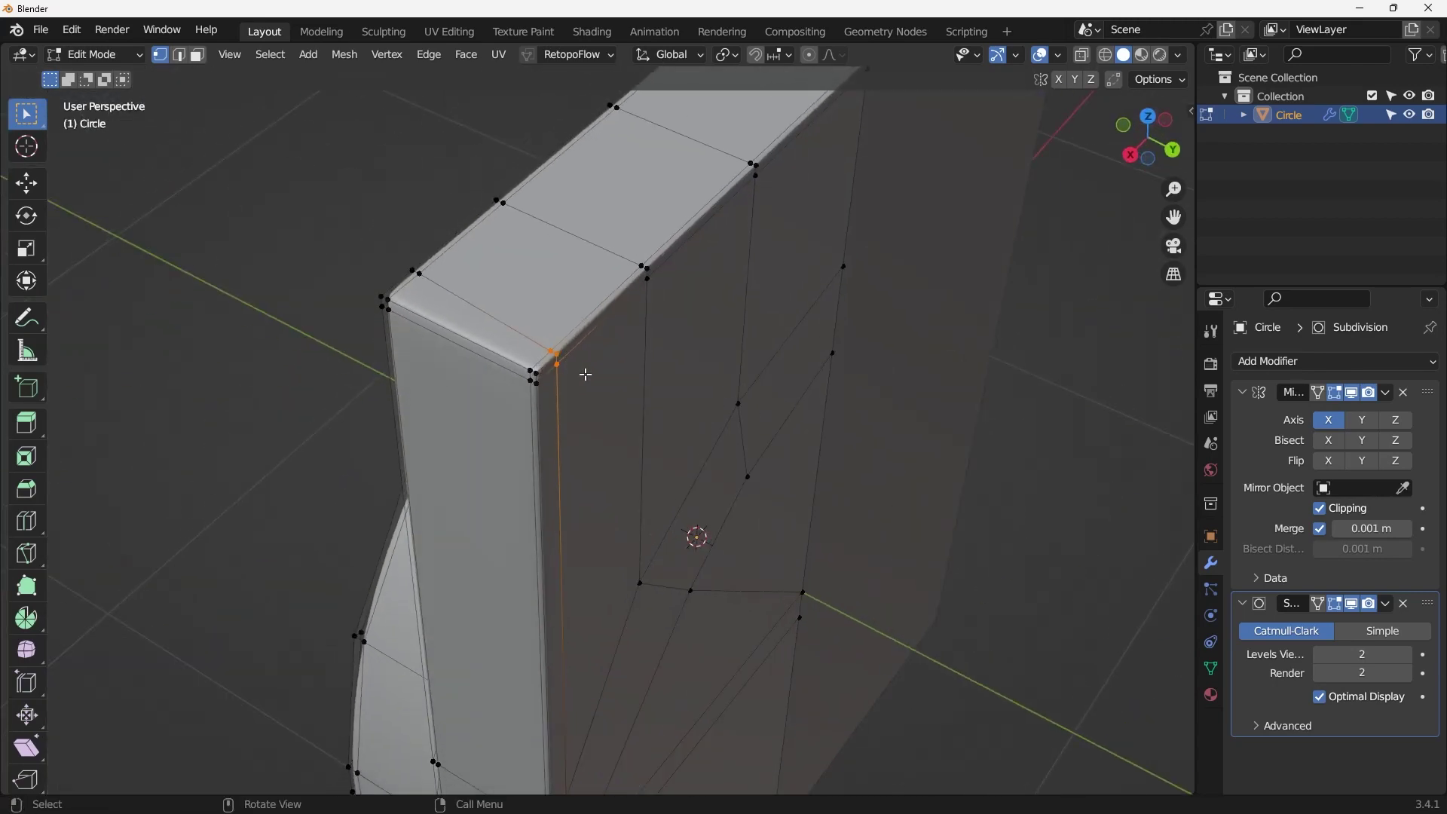
pyautogui.press('g')
pyautogui.press('g')
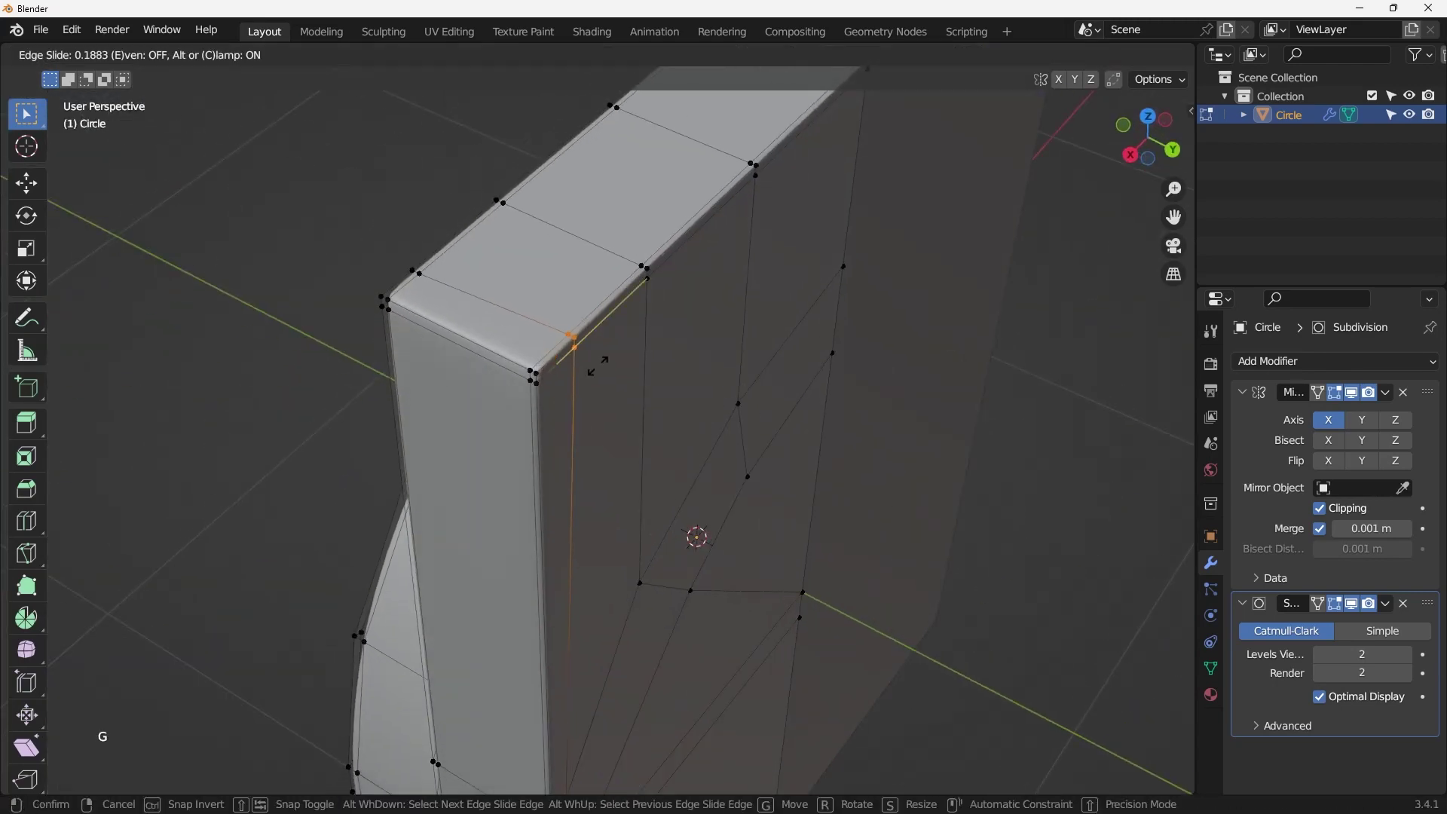
pyautogui.click(595, 373)
pyautogui.moveTo(594, 372)
pyautogui.mouseDown(button='middle')
pyautogui.moveTo(631, 389)
pyautogui.moveTo(600, 355)
pyautogui.mouseUp(button='middle')
# Step: Inspect the subdivided panel's shading from several angles in Object Mode
pyautogui.press('Tab')
pyautogui.click(698, 342)
pyautogui.scroll(-3, 601, 355)
pyautogui.keyDown('shift'); pyautogui.moveTo(711, 493); pyautogui.dragTo(669, 350, button='middle'); pyautogui.keyUp('shift')
pyautogui.scroll(3, 726, 390)
pyautogui.moveTo(616, 395); pyautogui.dragTo(573, 445, button='middle')
pyautogui.hotkey('alt', 'z')
pyautogui.hotkey('alt', 'z')
pyautogui.scroll(-5, 671, 400)
pyautogui.hotkey('alt', 'a')
pyautogui.click(584, 377)
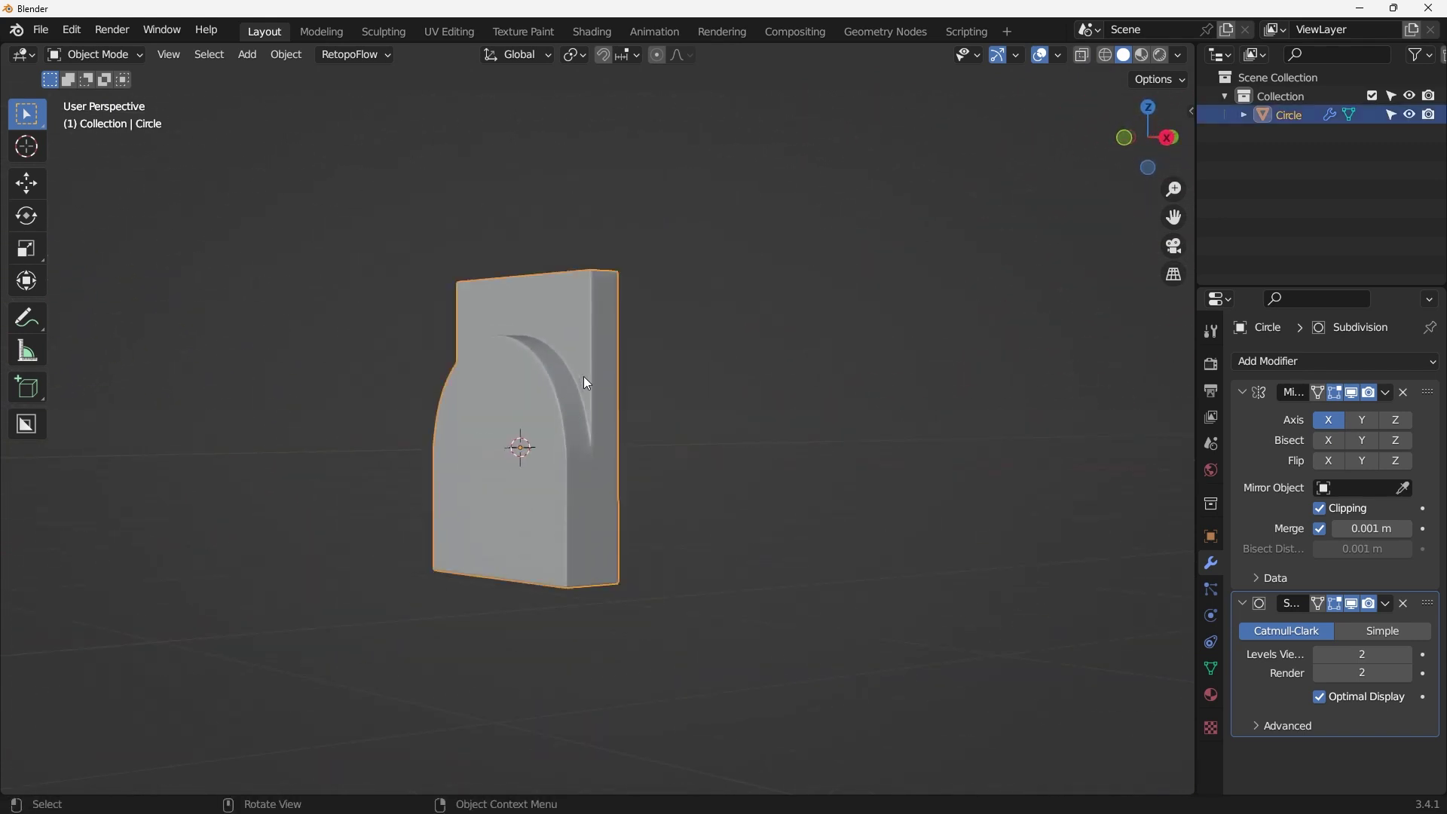
pyautogui.moveTo(600, 311); pyautogui.dragTo(594, 398, button='middle')
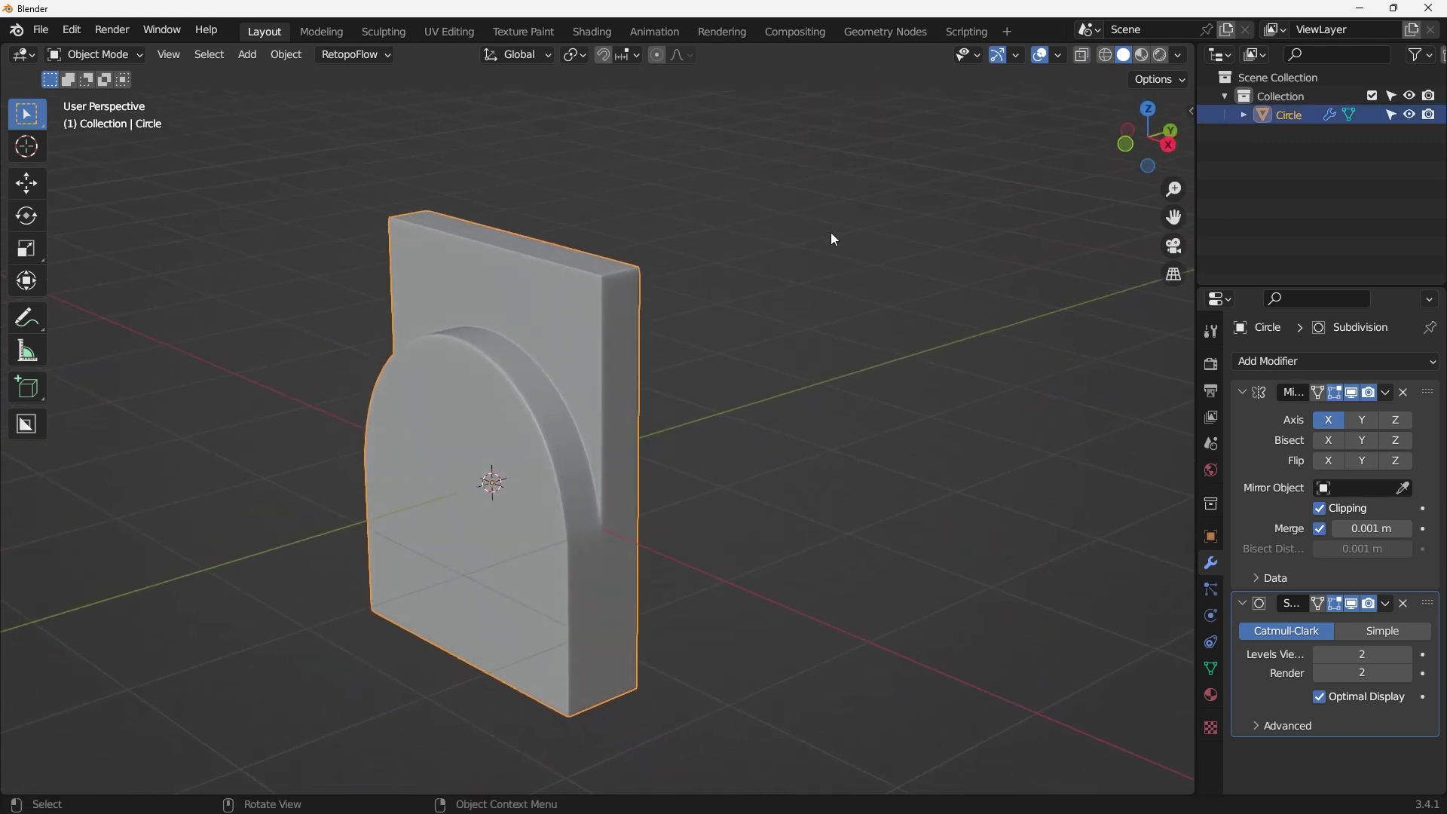
pyautogui.scroll(-3, 787, 255)
pyautogui.keyDown('shift'); pyautogui.moveTo(720, 276); pyautogui.dragTo(716, 289, button='middle'); pyautogui.keyUp('shift')
pyautogui.scroll(1, 704, 309)
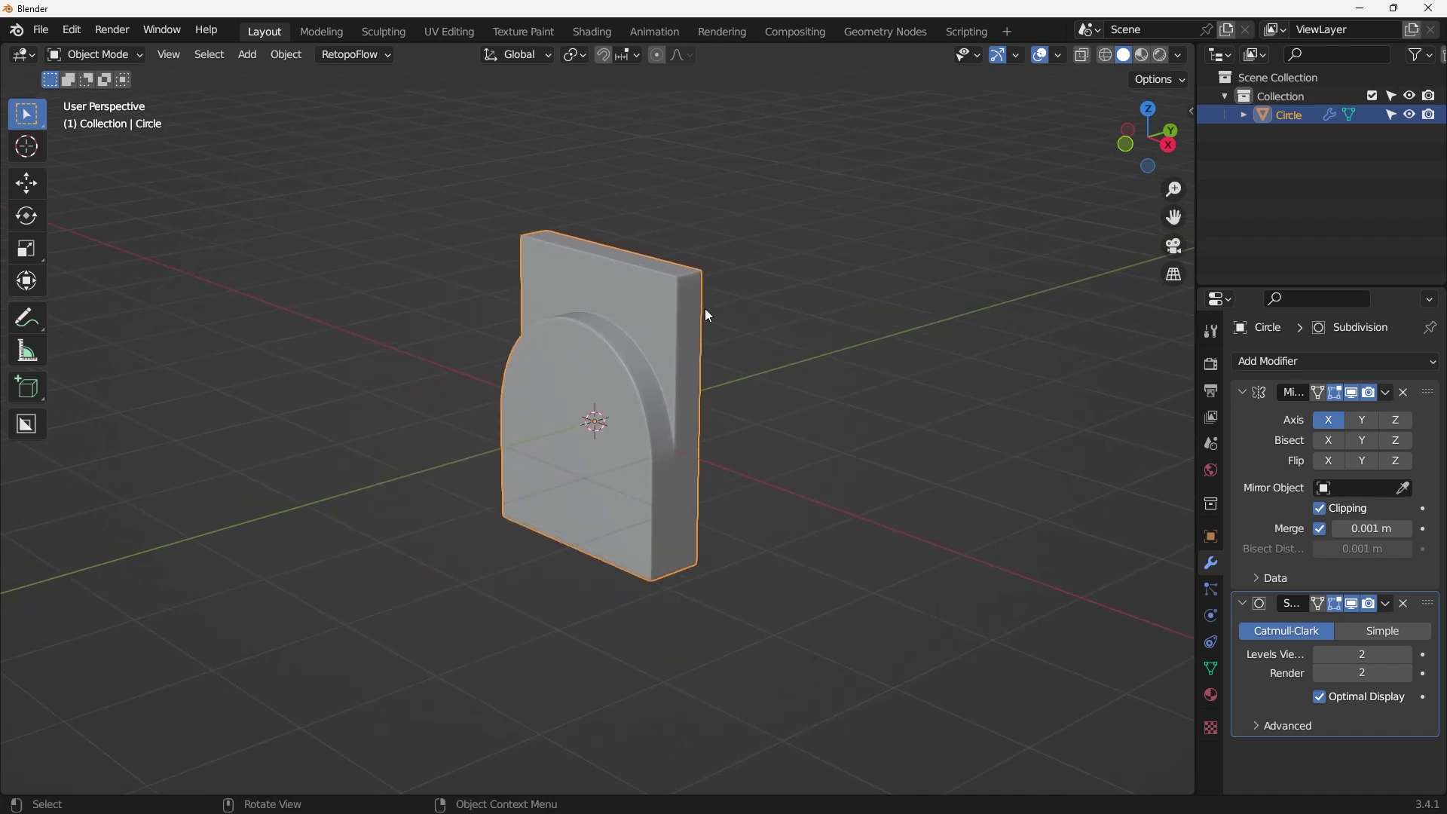